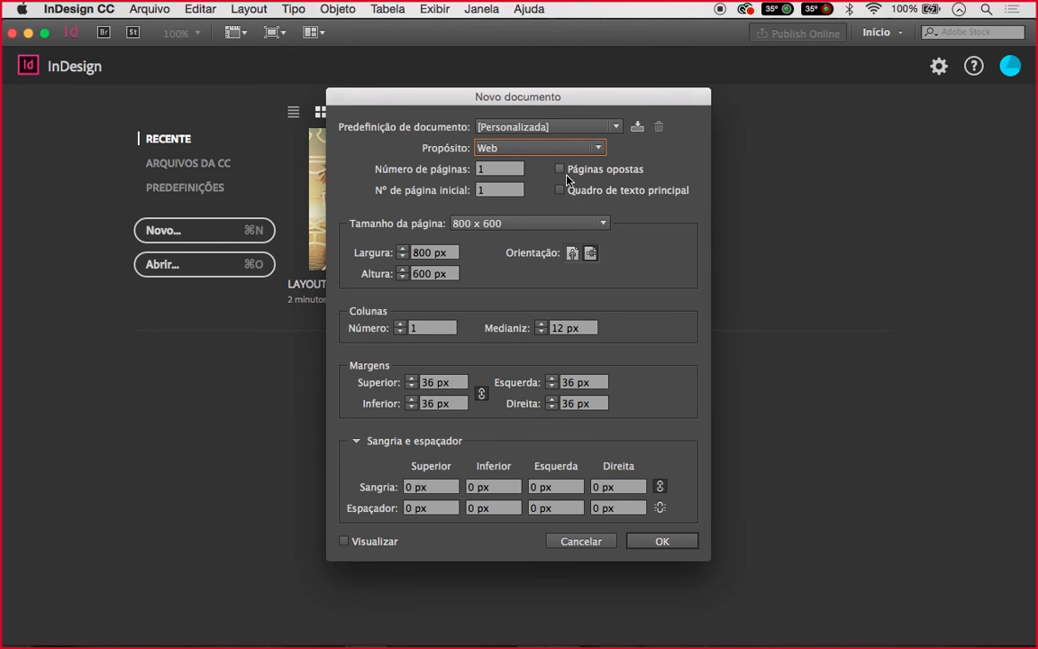
Set the document purpose to Print (Imprimir) and keep the A4 page size
left_click(543, 149)
left_click(535, 165)
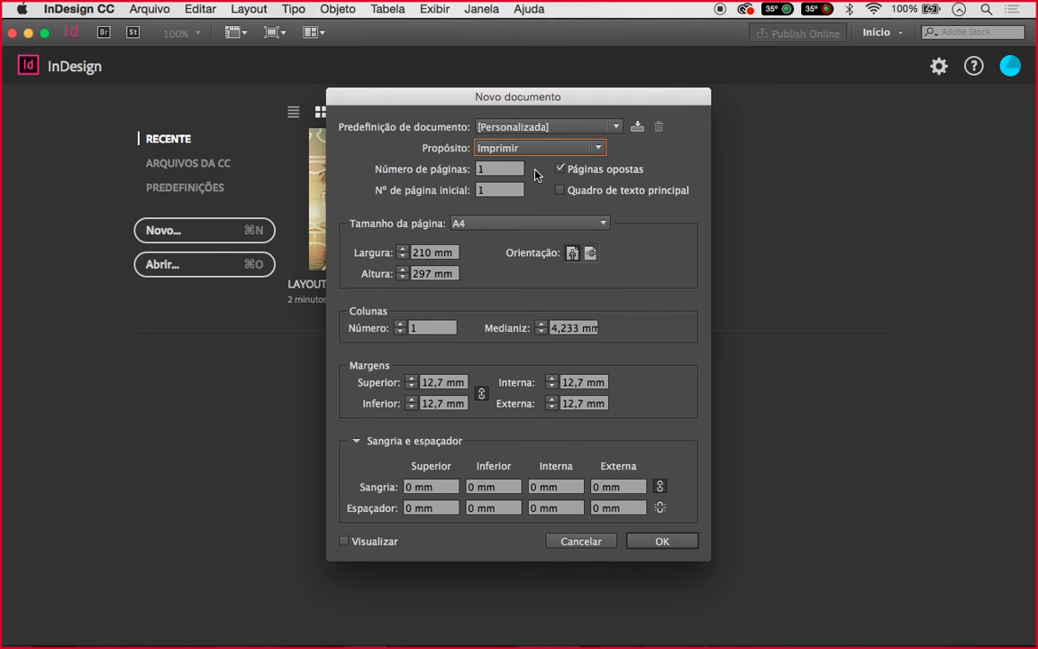
left_click(501, 224)
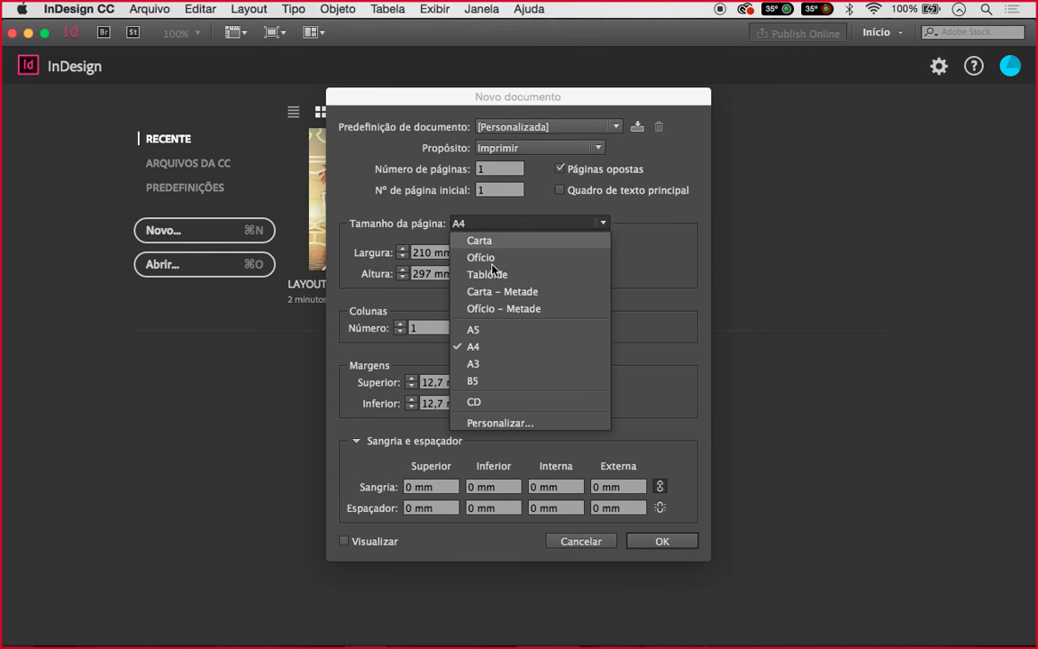
left_click(671, 251)
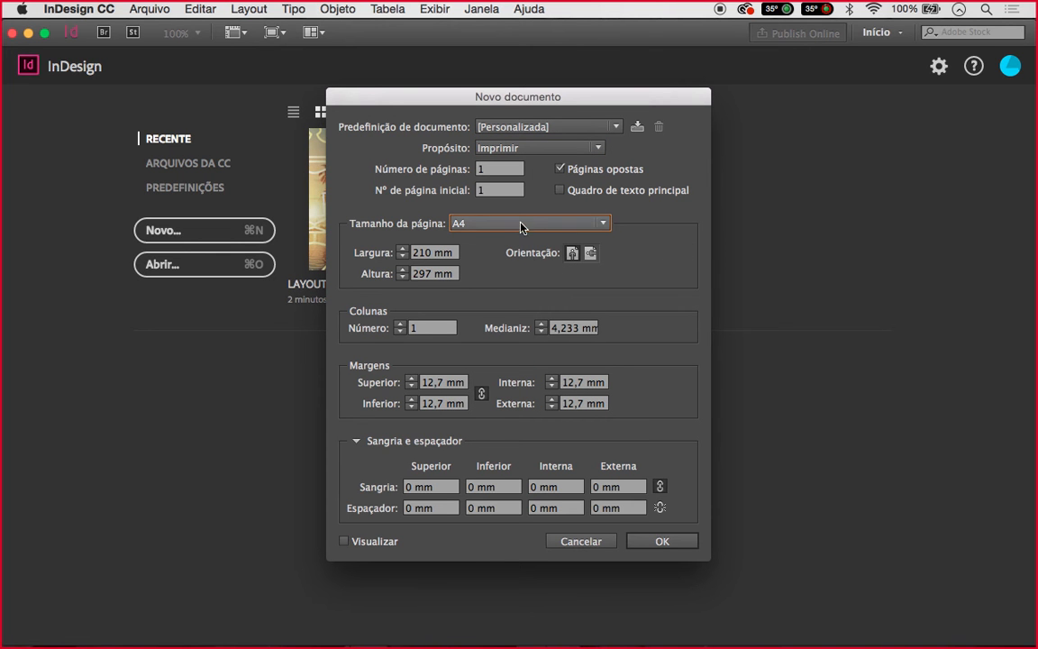
Enter 12 as the number of pages, correcting the typo, with numbering starting at page 1
left_click(482, 172)
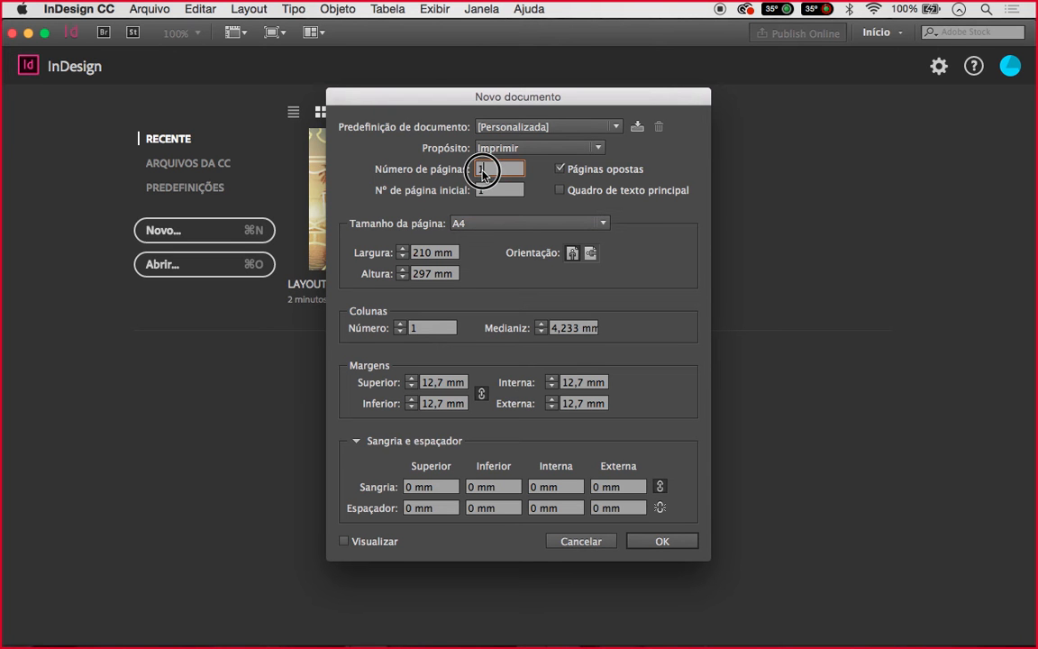
type("12")
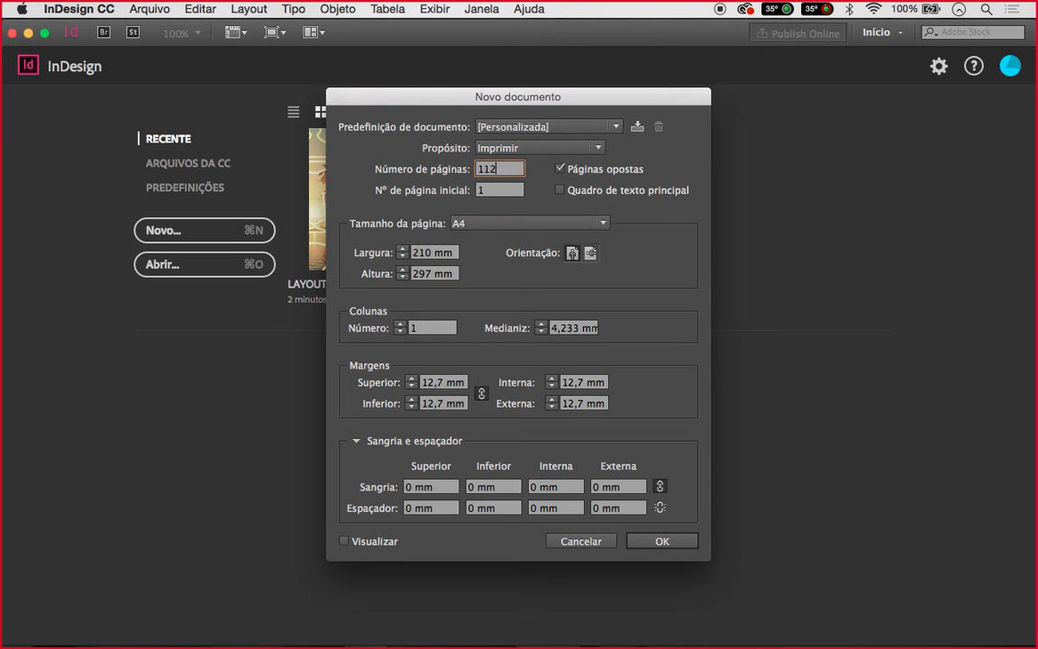
key("BackSpace")
key("BackSpace")
type("2")
left_click(507, 192)
left_click(489, 190)
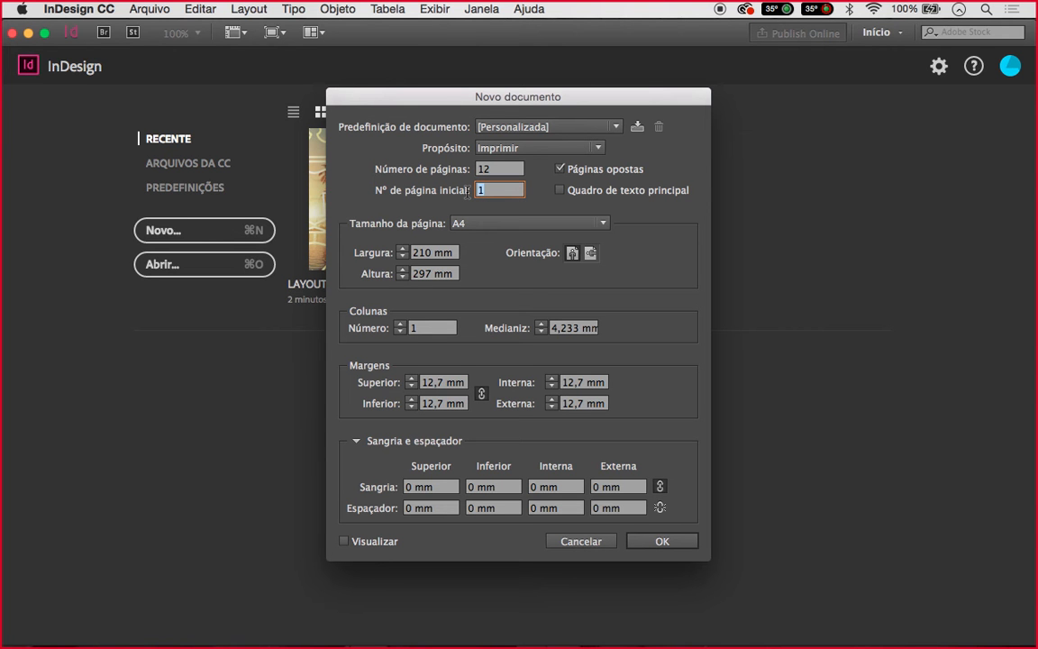
Switch the page size from A4 to A5 (148 × 210 mm)
left_click(491, 192)
left_click(499, 223)
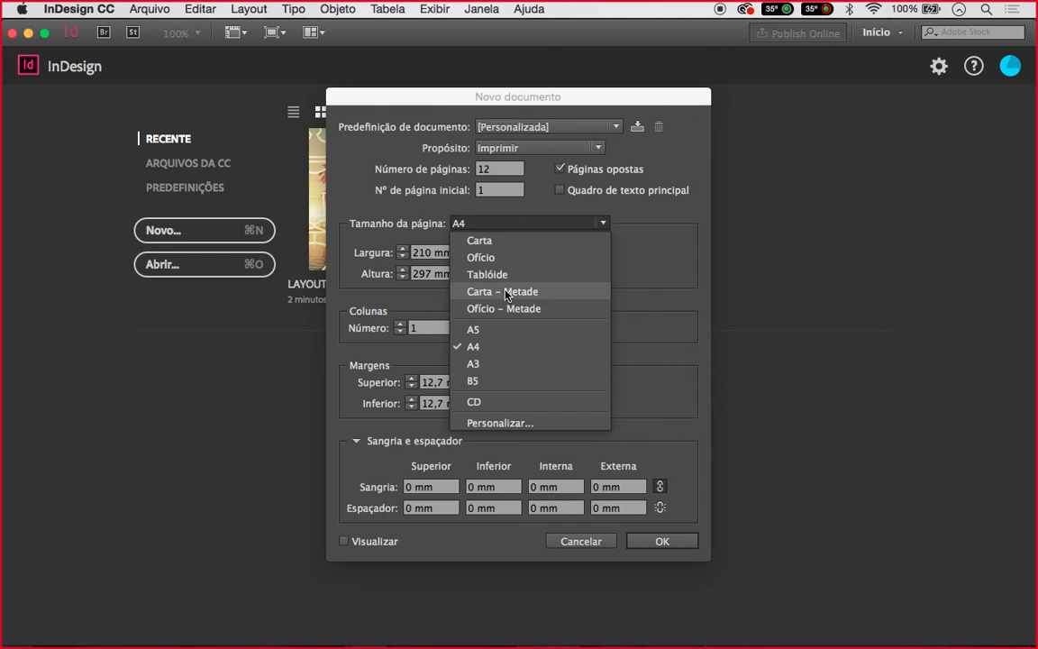
left_click(498, 331)
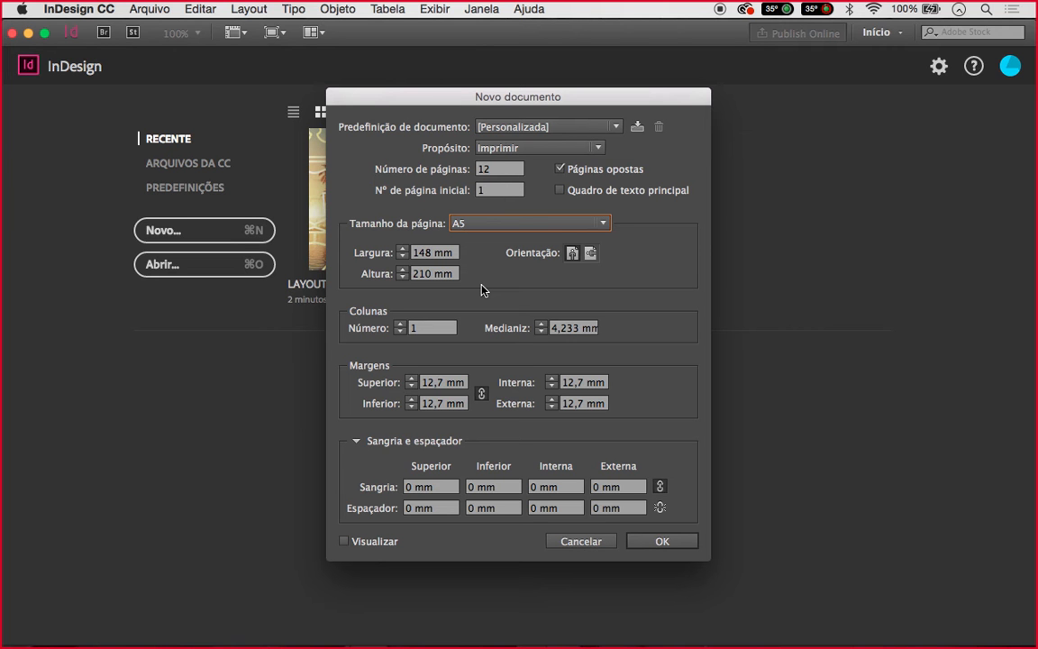
left_click(427, 330)
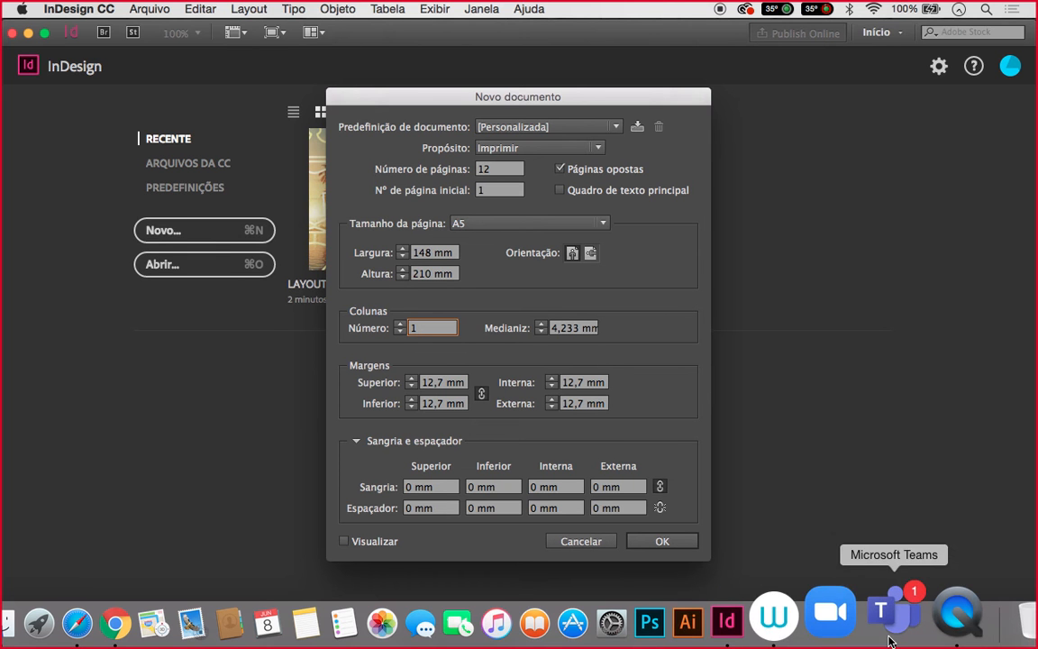
Bring the Teams meeting window to the front and end the current screen share
left_click(934, 626)
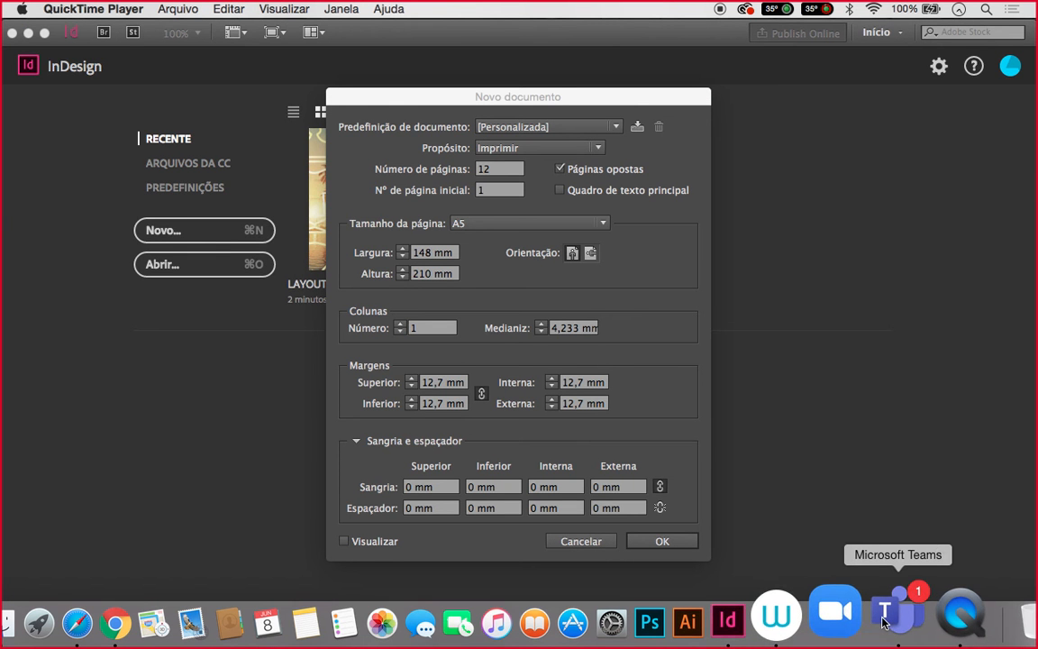
left_click(887, 622)
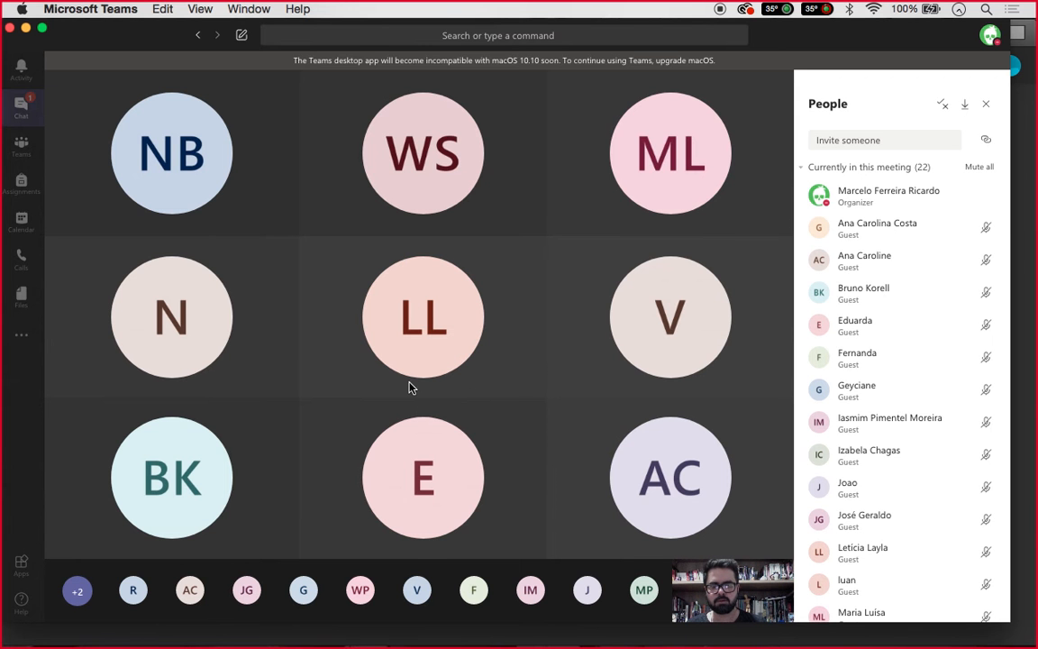
mouse_move(408, 388)
left_click(497, 520)
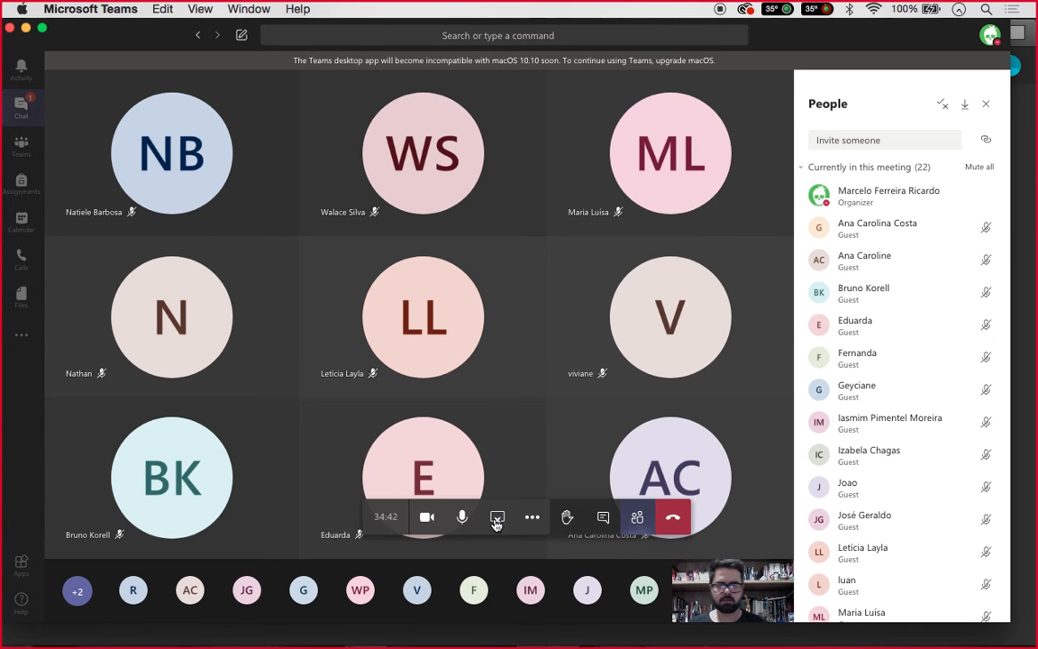
left_click(497, 520)
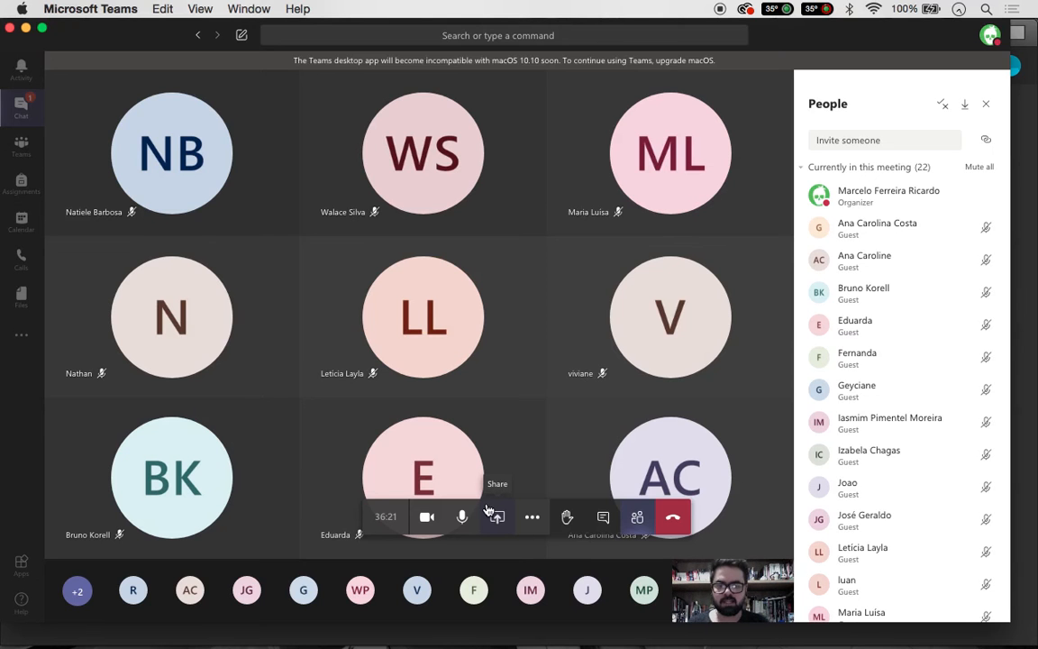
Share Desktop Screen #1 in the Teams meeting, returning to InDesign's New Document dialog
left_click(488, 512)
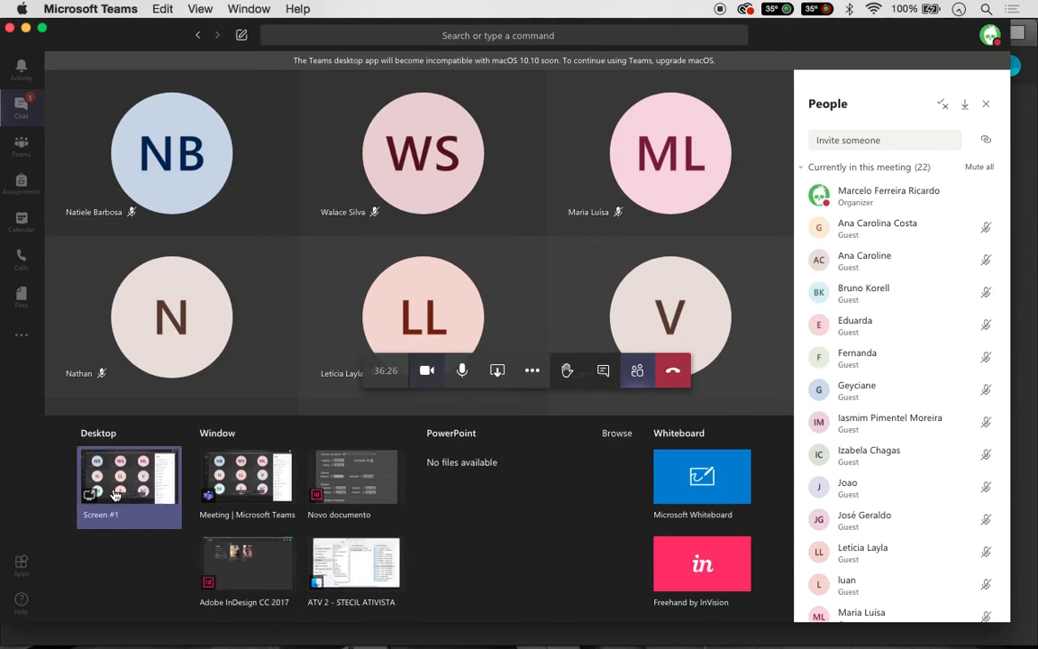
left_click(115, 495)
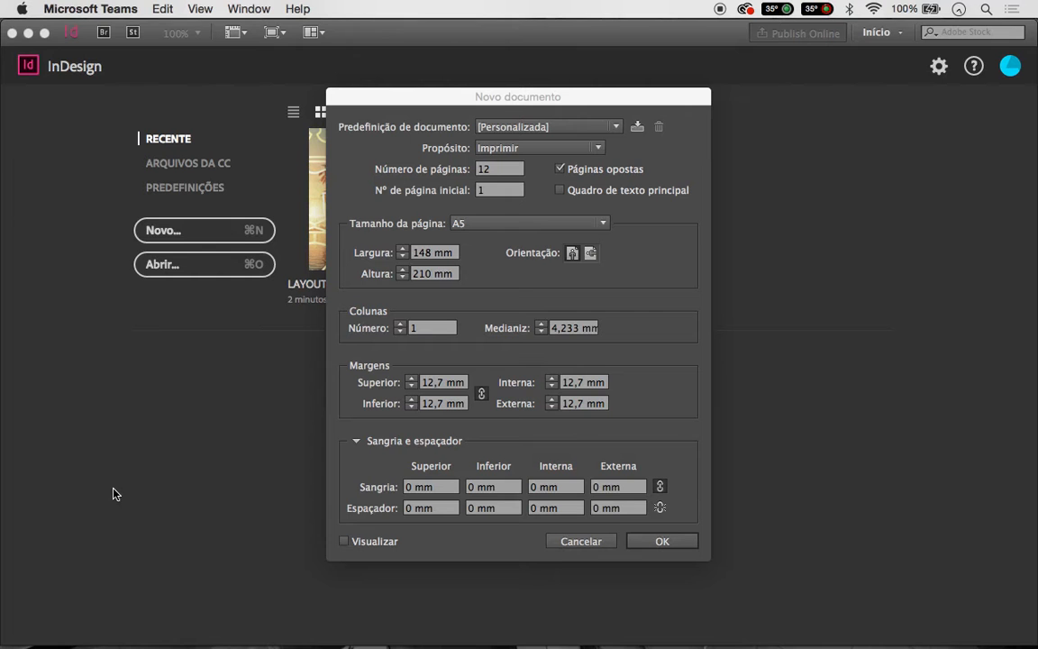
left_click(407, 328)
Enter 2 columns with a 5 mm gutter in the New Document dialog
type("2")
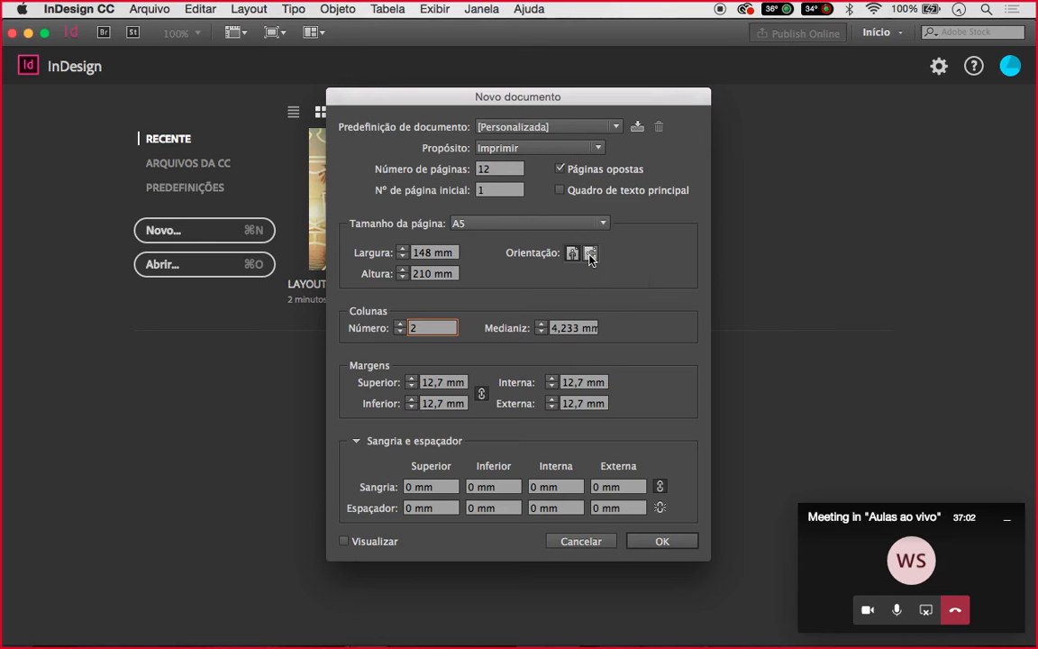
left_click(557, 330)
type("5 mm")
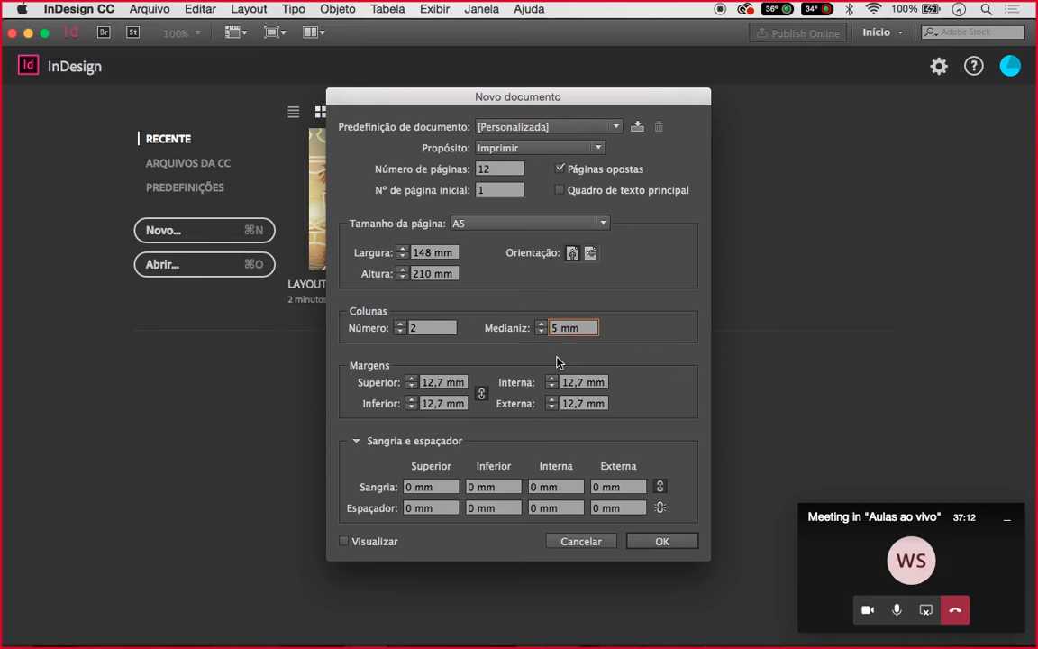
left_click(448, 382)
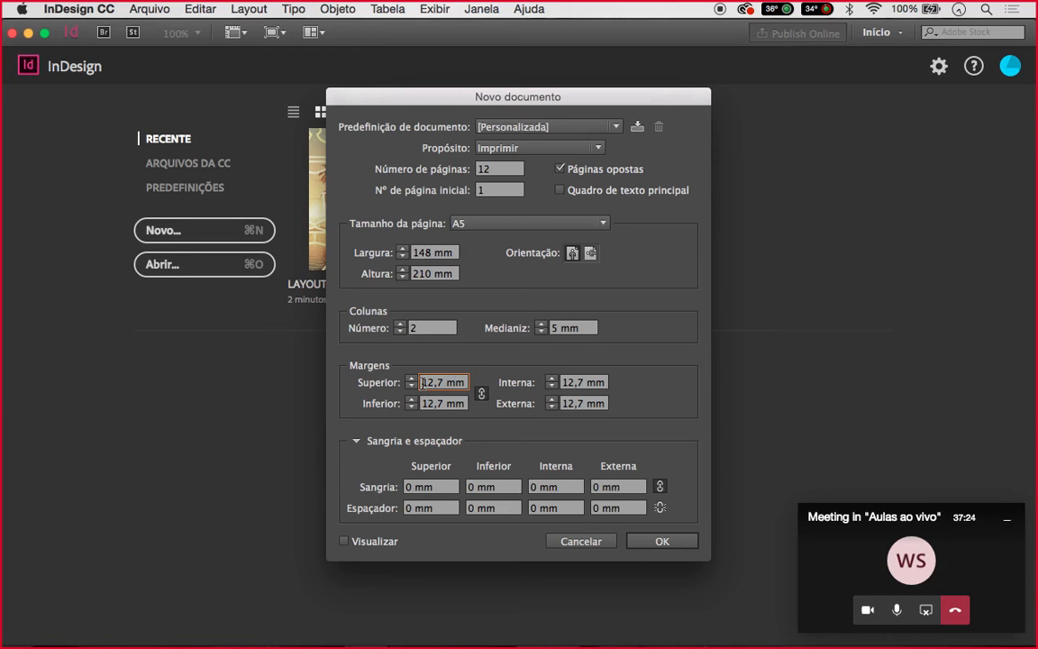
Replace the linked top margin with 10 mm so every margin becomes 10 mm
left_click_drag(422, 382, 463, 382)
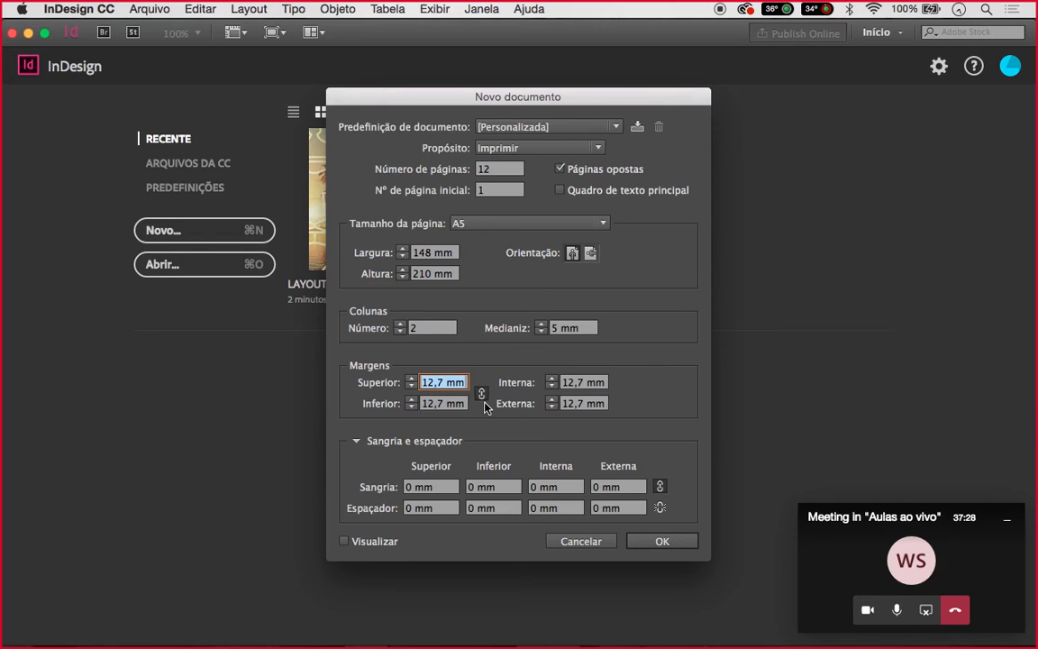
type("10")
left_click(457, 408)
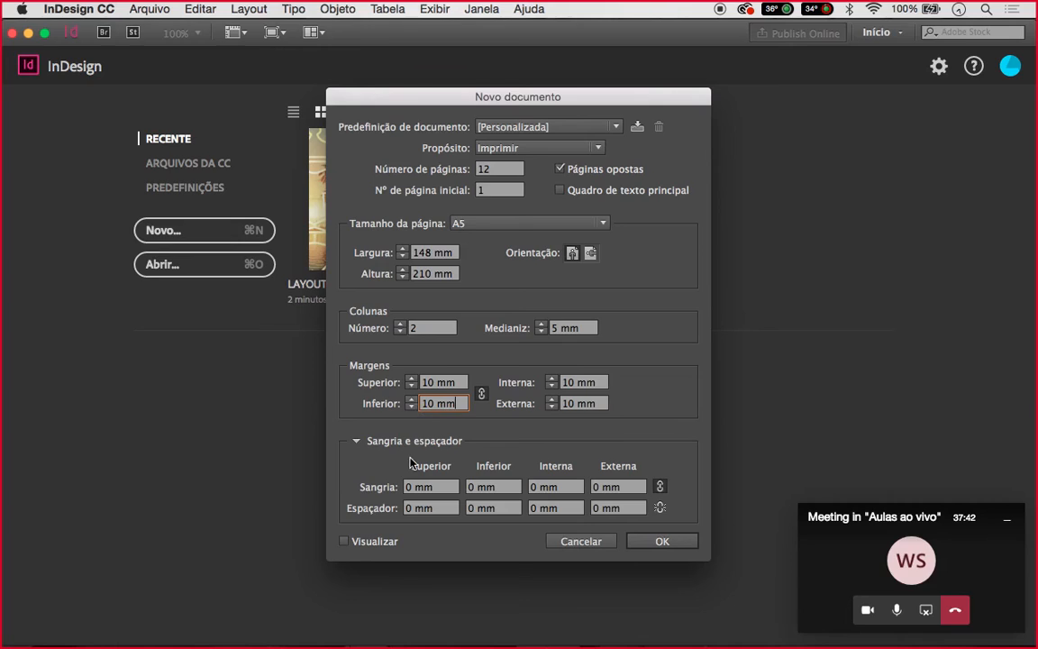
left_click(430, 489)
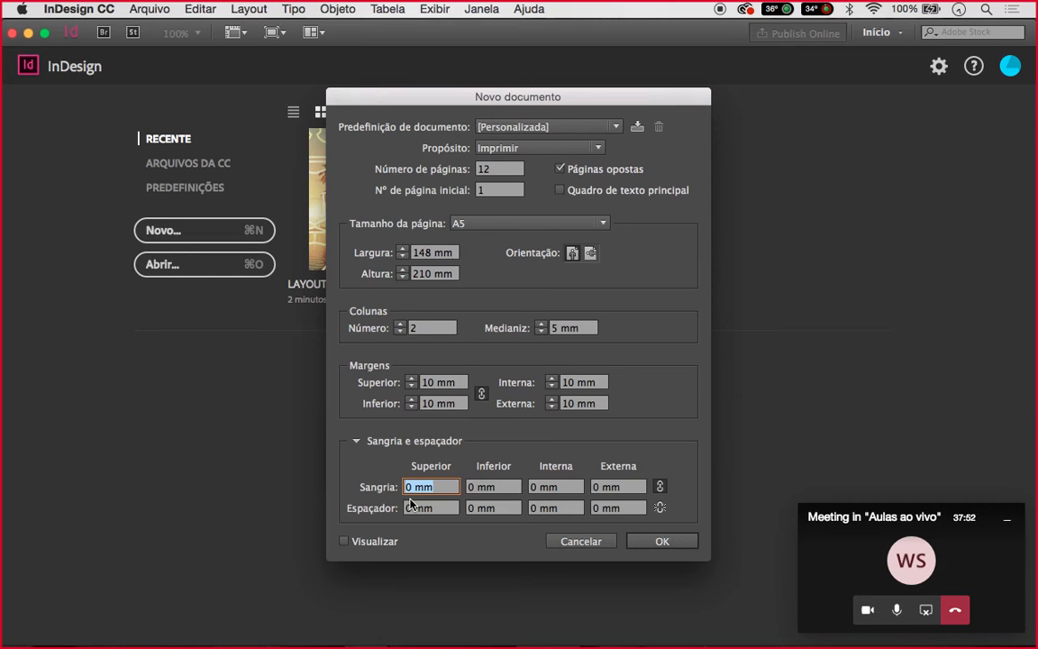
Apply a 5 mm bleed to all sides and create the document
type("5")
left_click(504, 490)
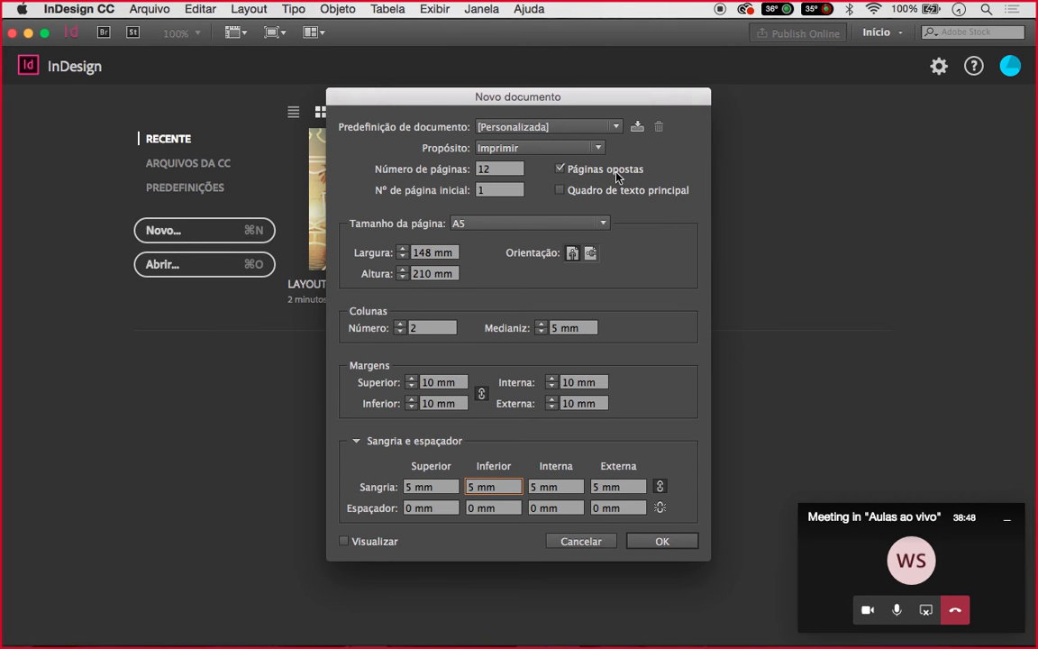
left_click(657, 539)
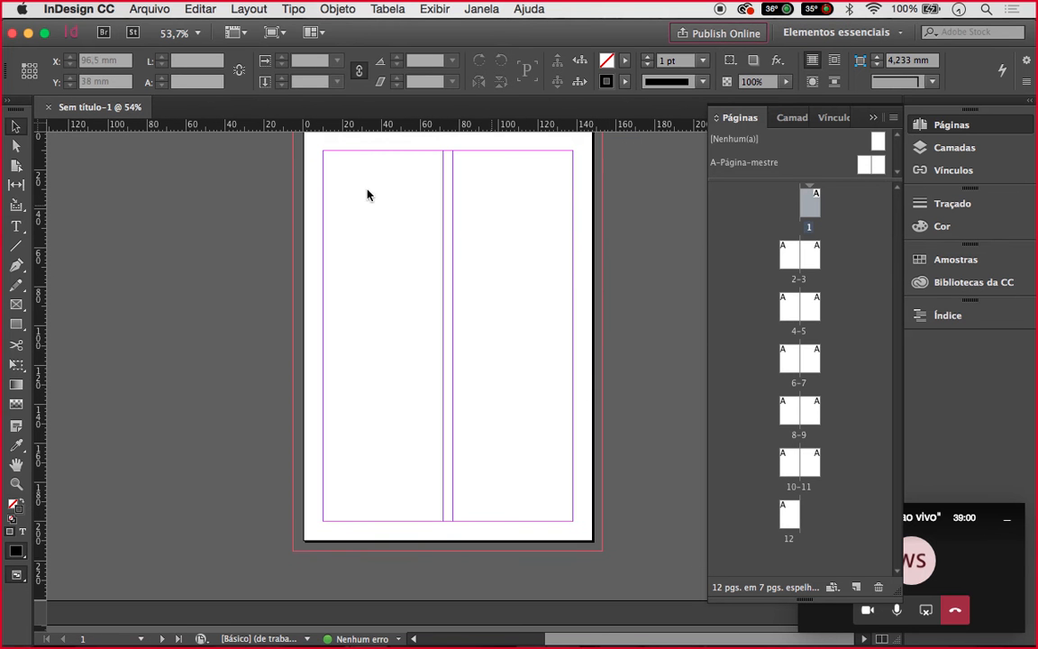
Step through spreads 2-3, 4-5, 6-7 and 8-9 in the Pages panel, selecting page 9
double_click(781, 256)
scroll(519, 304, "right", 5)
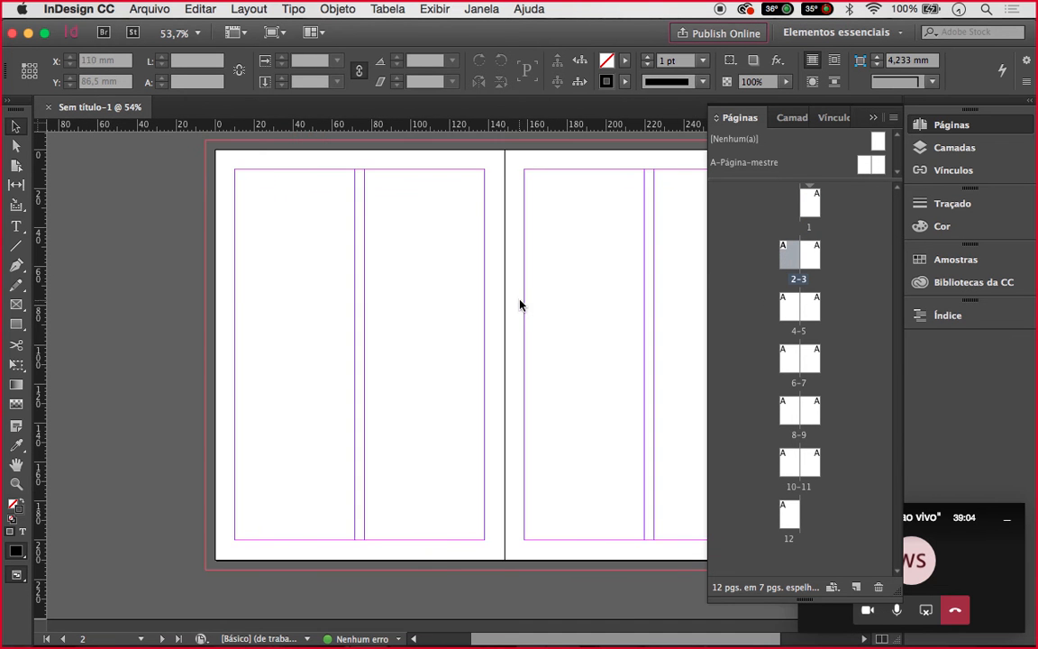
scroll(513, 300, "down", 2)
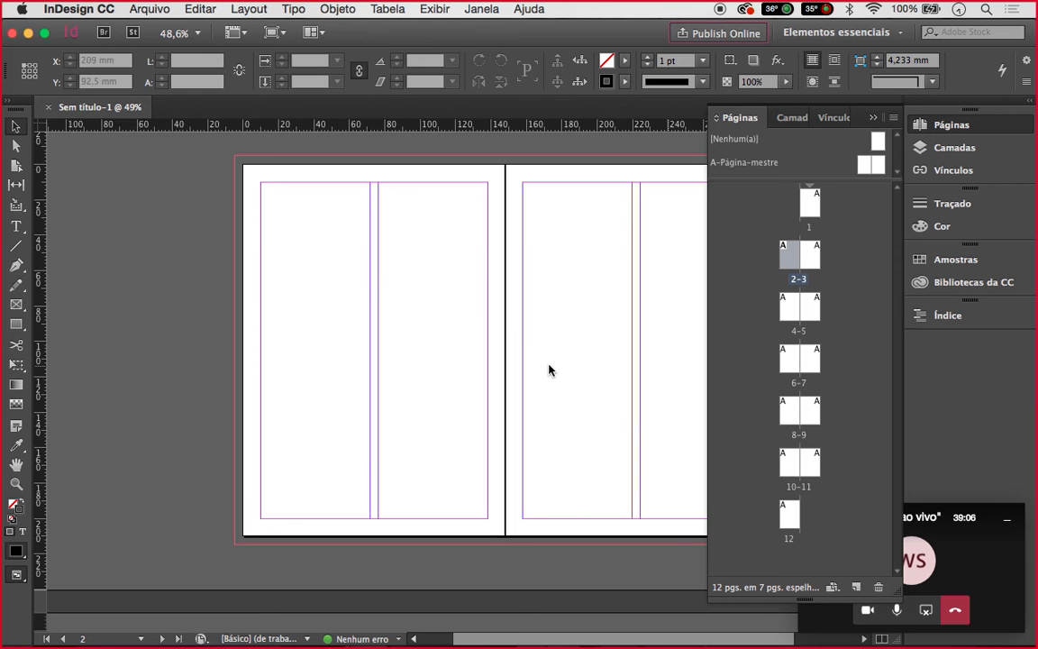
scroll(451, 379, "right", 3)
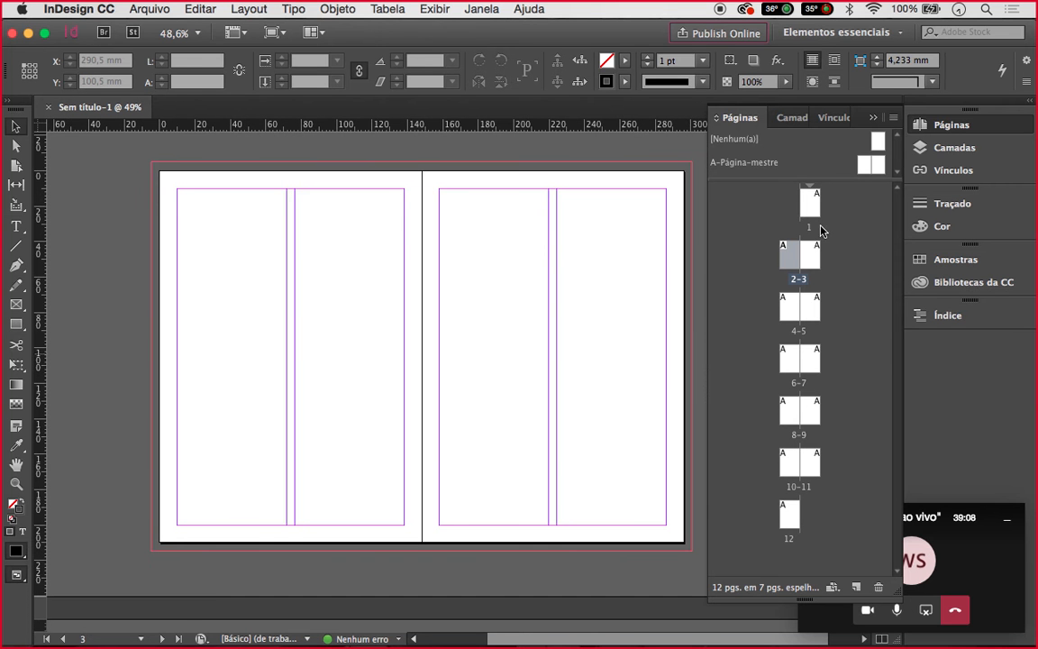
double_click(812, 255)
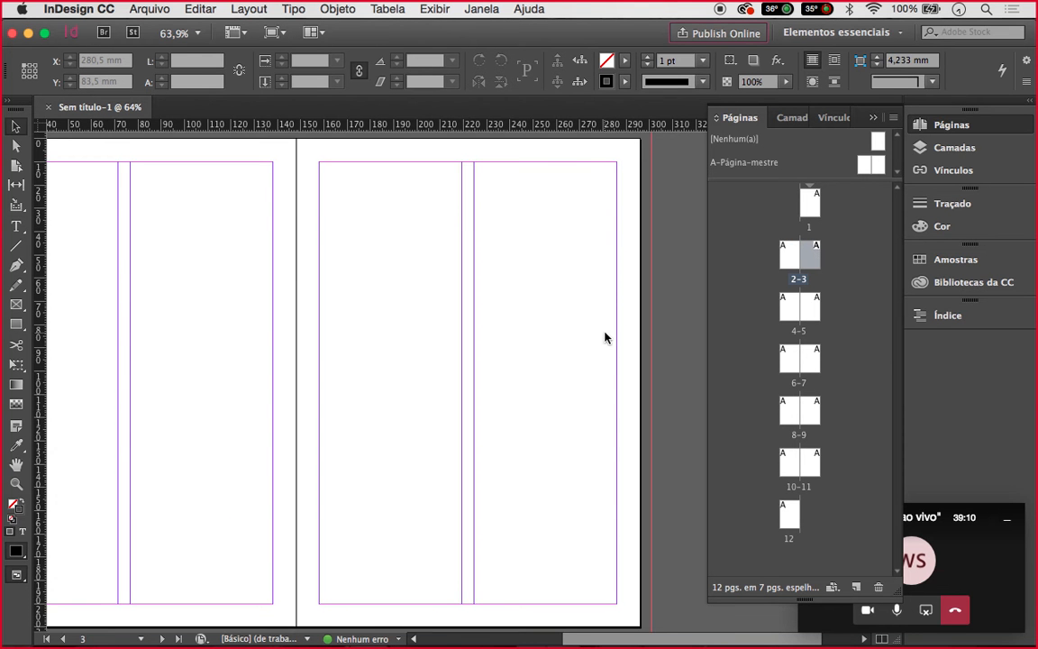
scroll(605, 337, "down", 5)
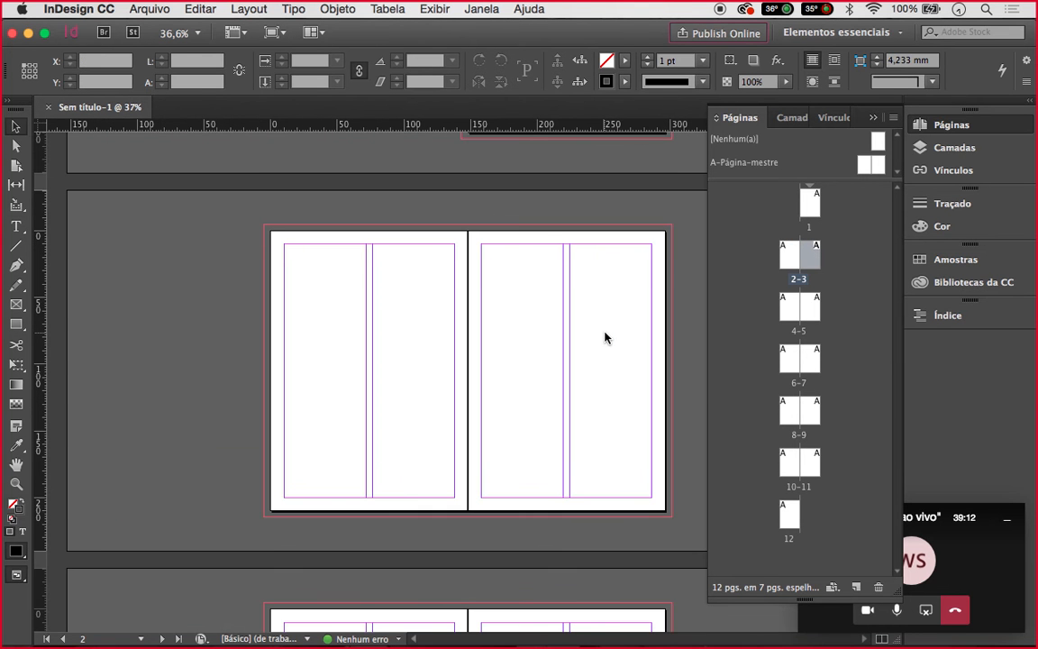
scroll(605, 337, "up", 2)
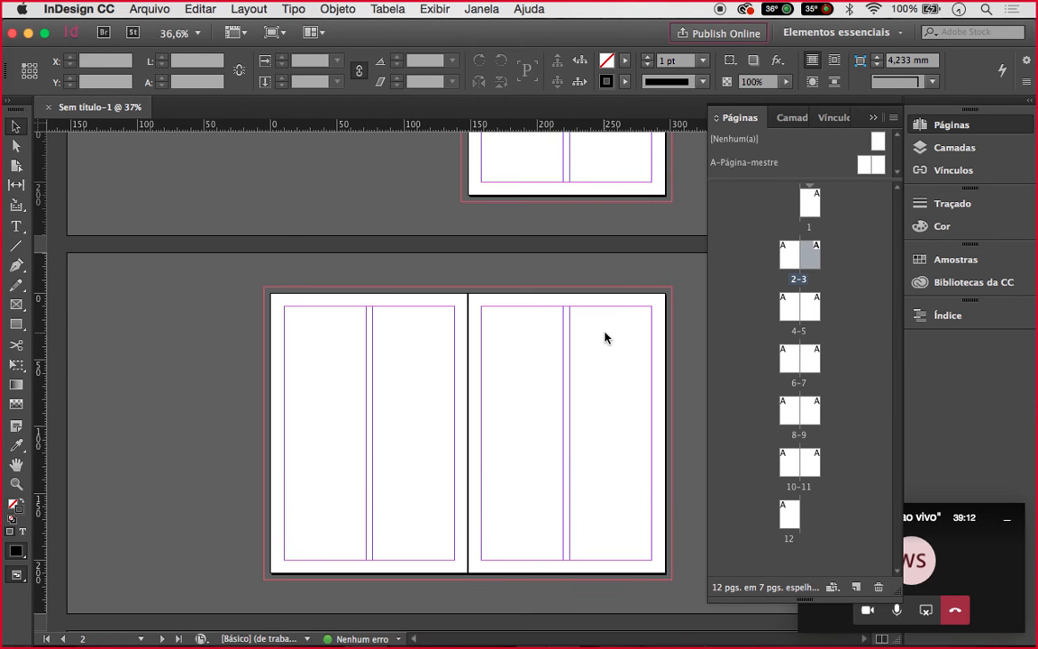
double_click(812, 309)
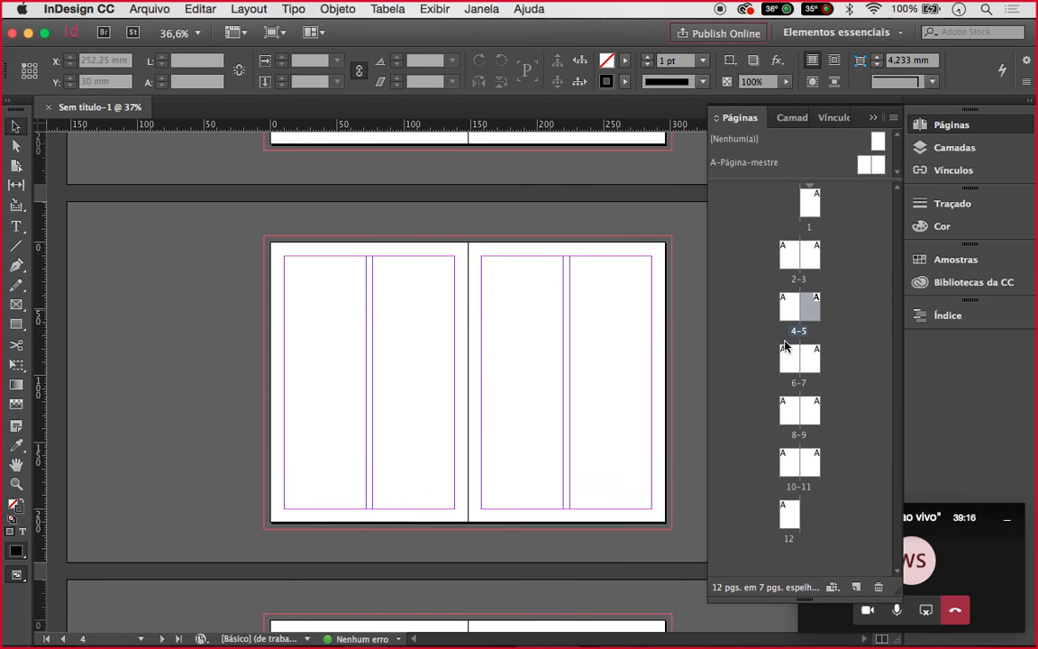
double_click(789, 359)
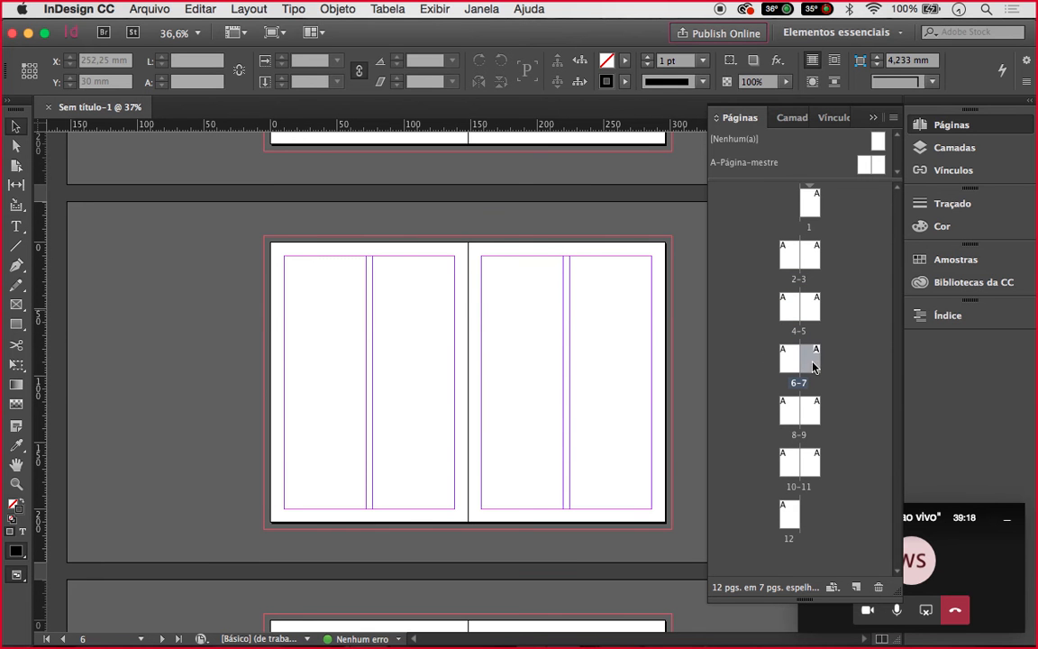
double_click(798, 412)
left_click(819, 420)
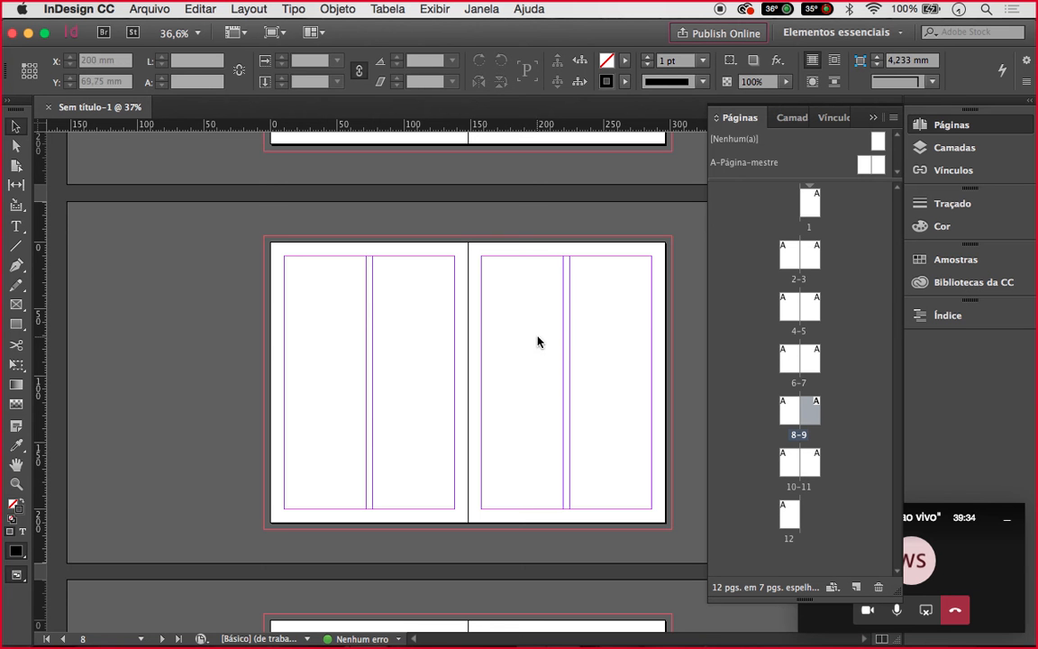
left_click(142, 10)
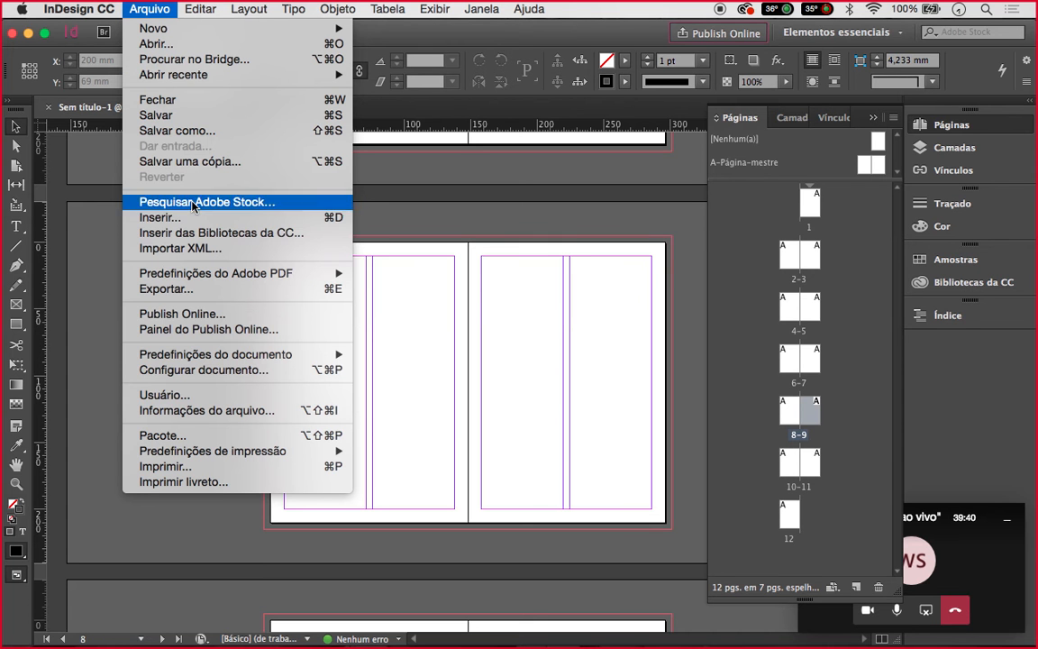
Disable Facing Pages (Páginas opostas) in Document Setup, leaving 12 single-page A5 spreads
left_click(223, 377)
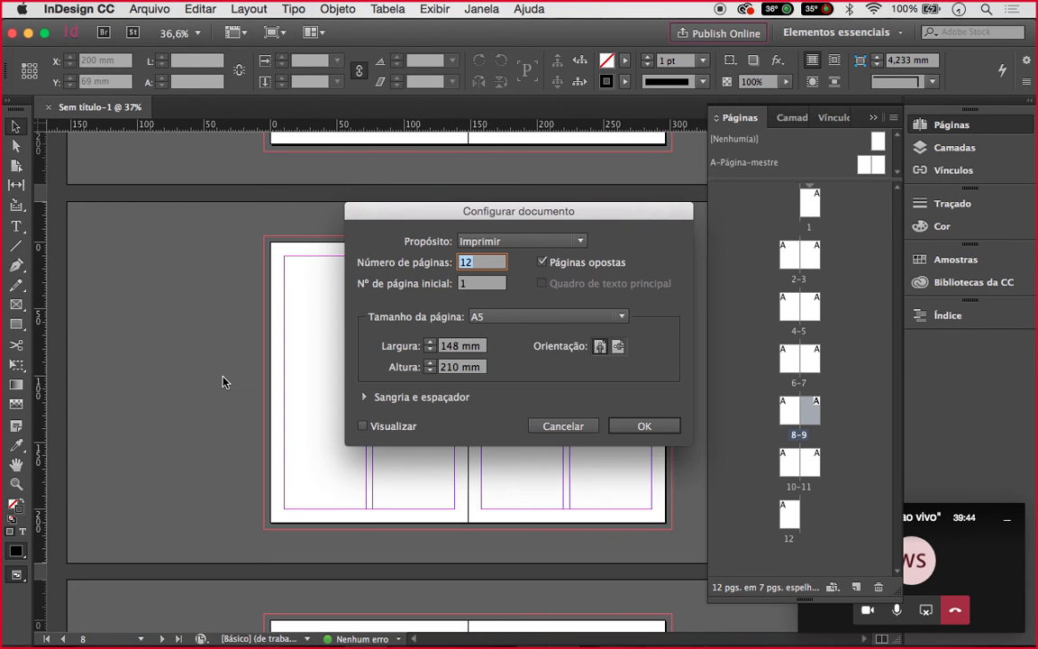
left_click(364, 397)
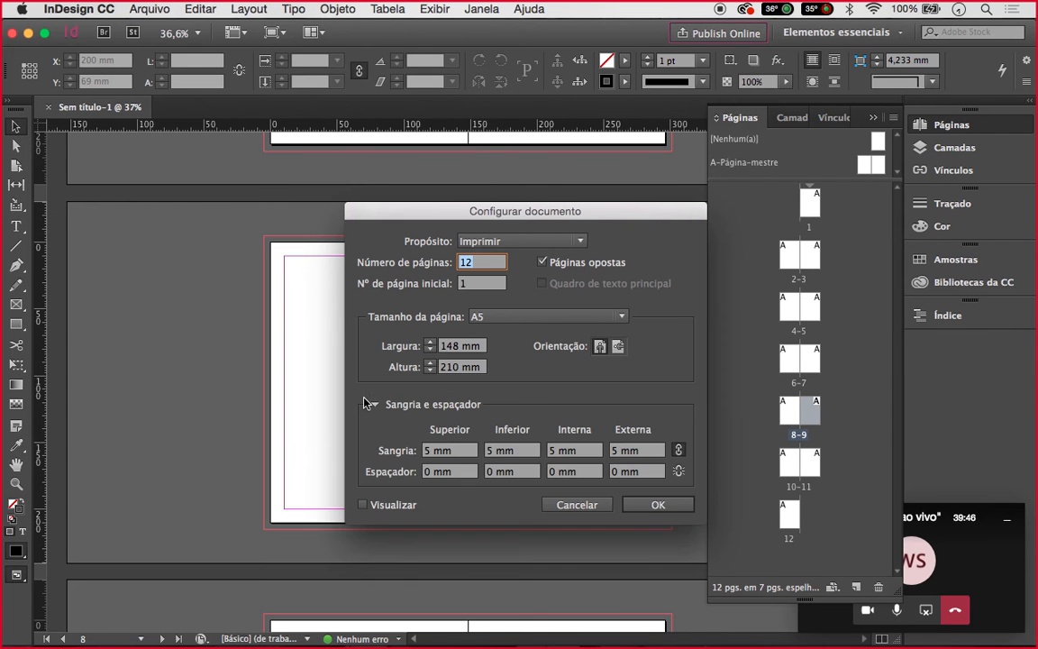
left_click(542, 262)
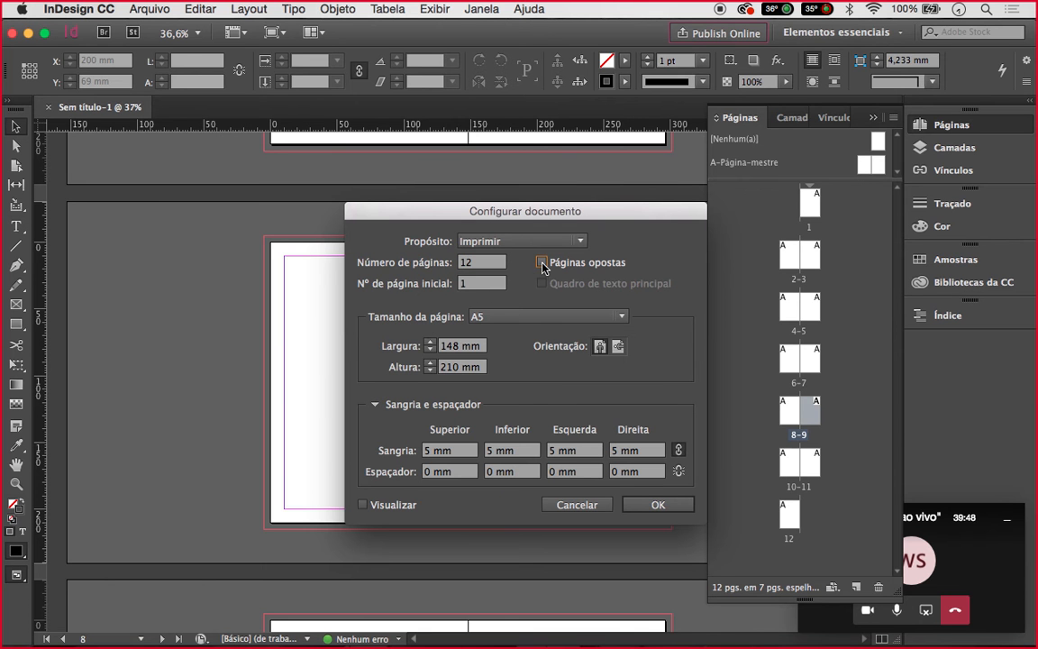
left_click(641, 512)
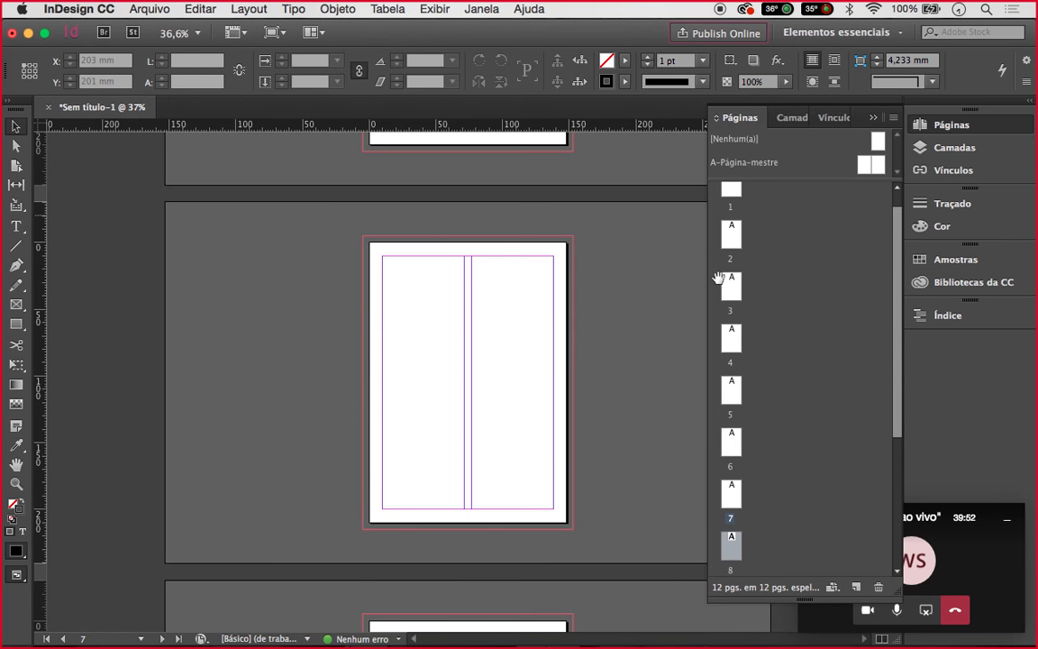
scroll(615, 373, "up", 20)
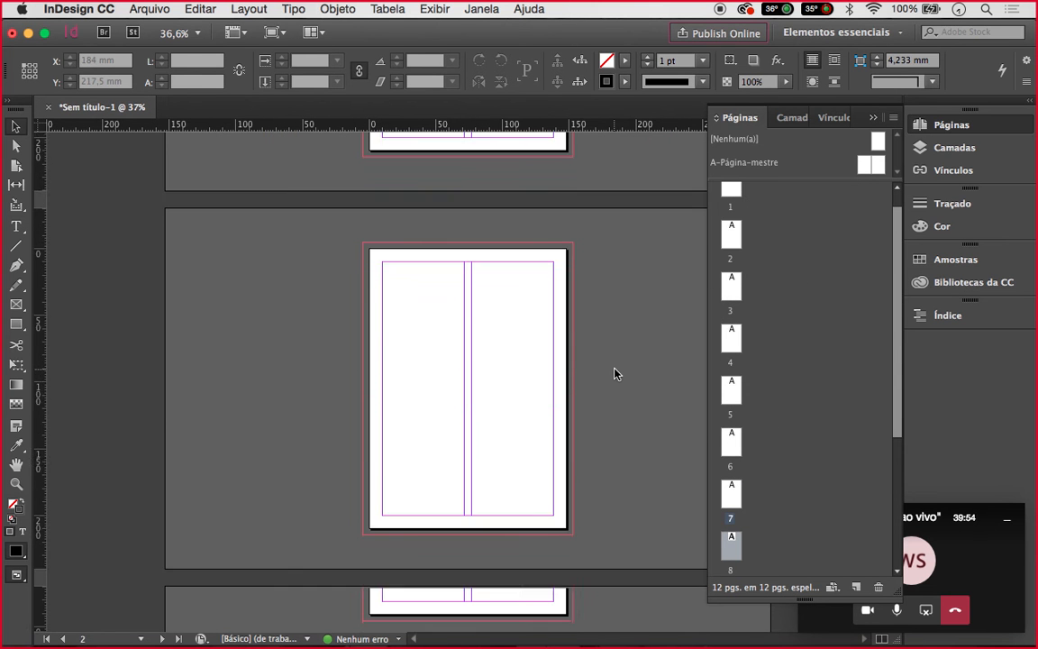
scroll(615, 373, "down", 3)
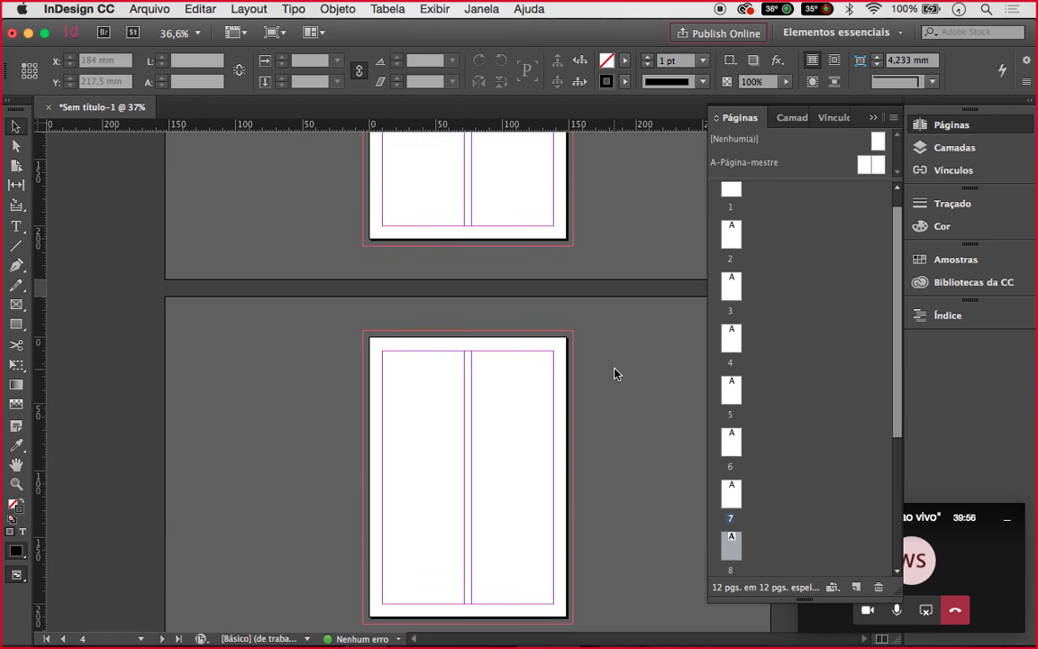
Turn Páginas opostas back on in Configurar documento, then select page 2 in the Pages panel
left_click(149, 9)
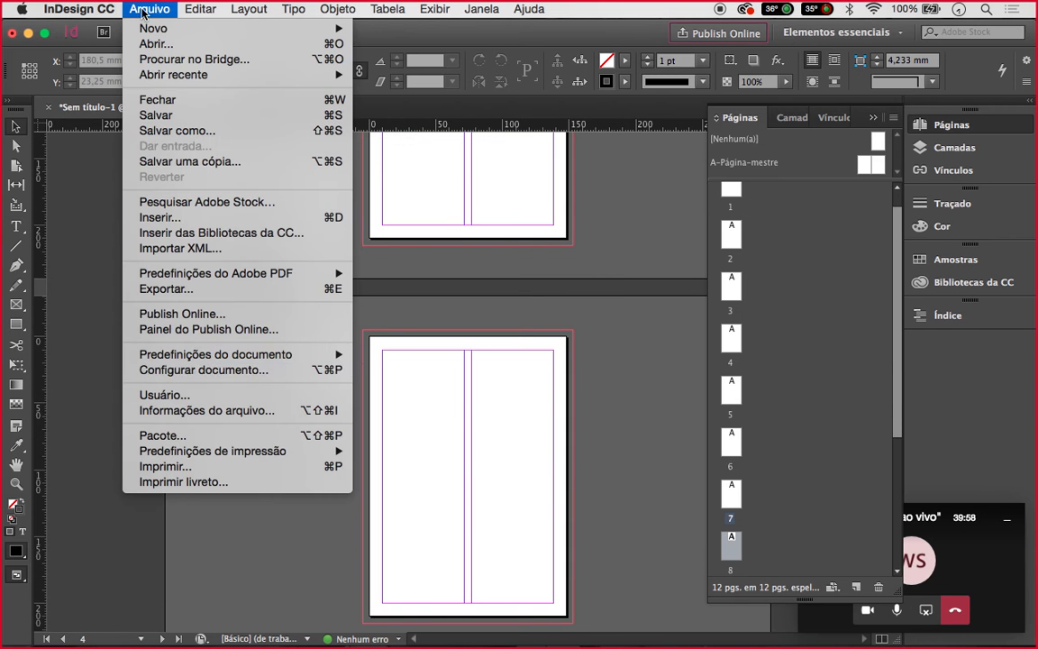
left_click(260, 375)
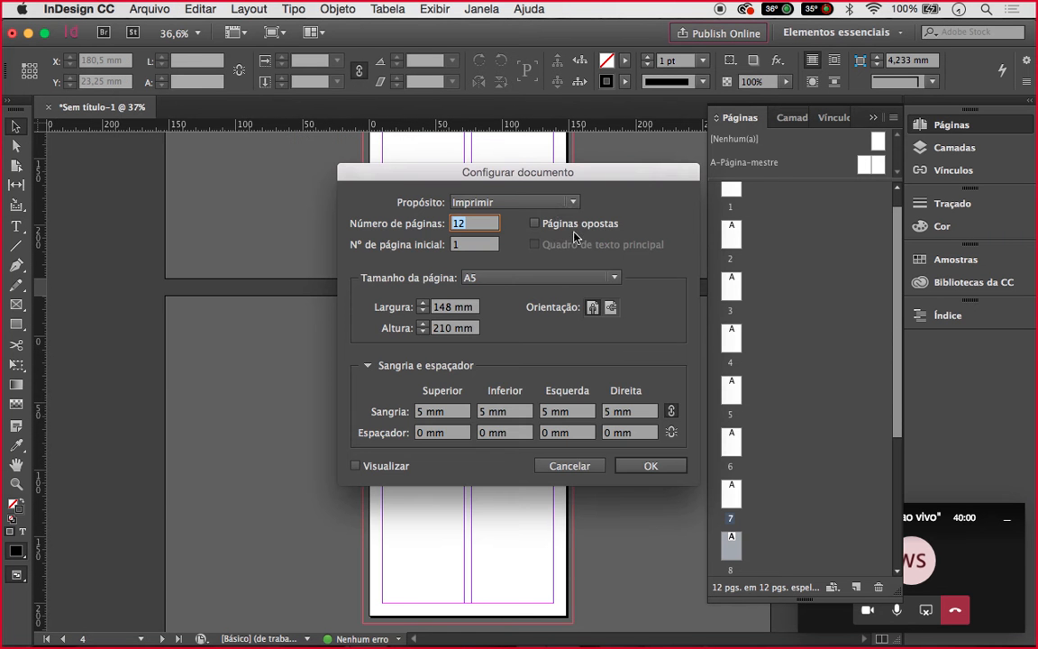
left_click(534, 223)
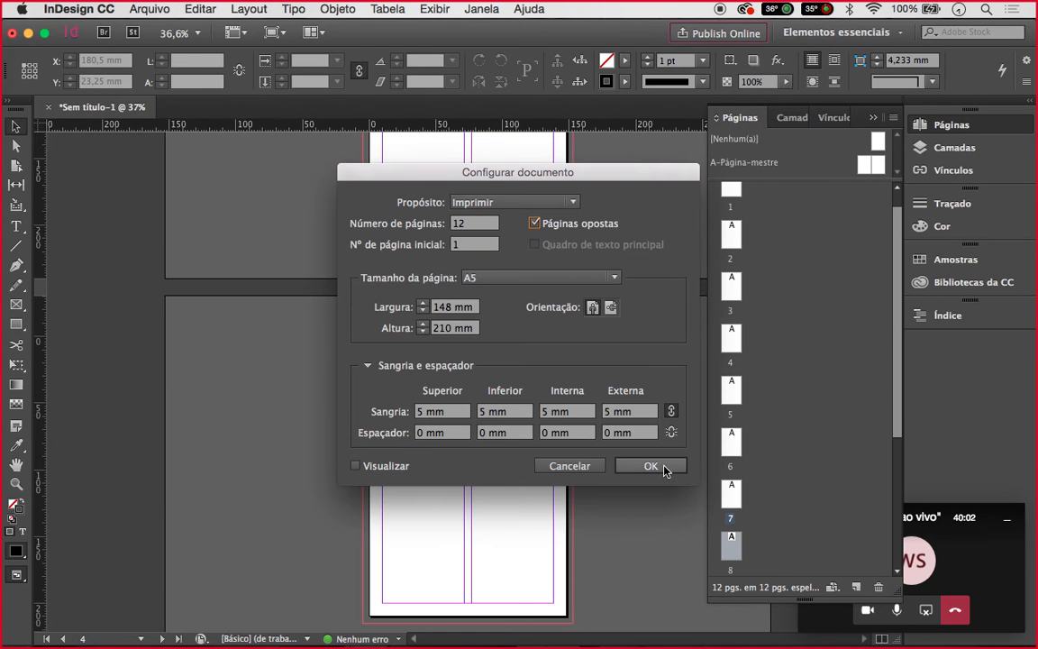
left_click(651, 466)
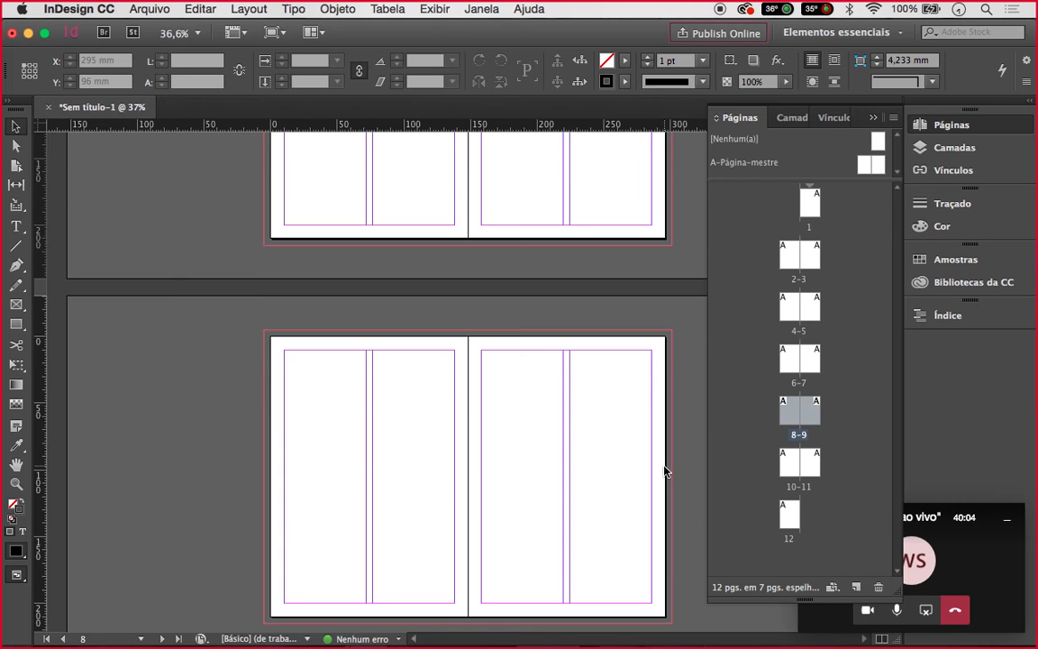
left_click(790, 255)
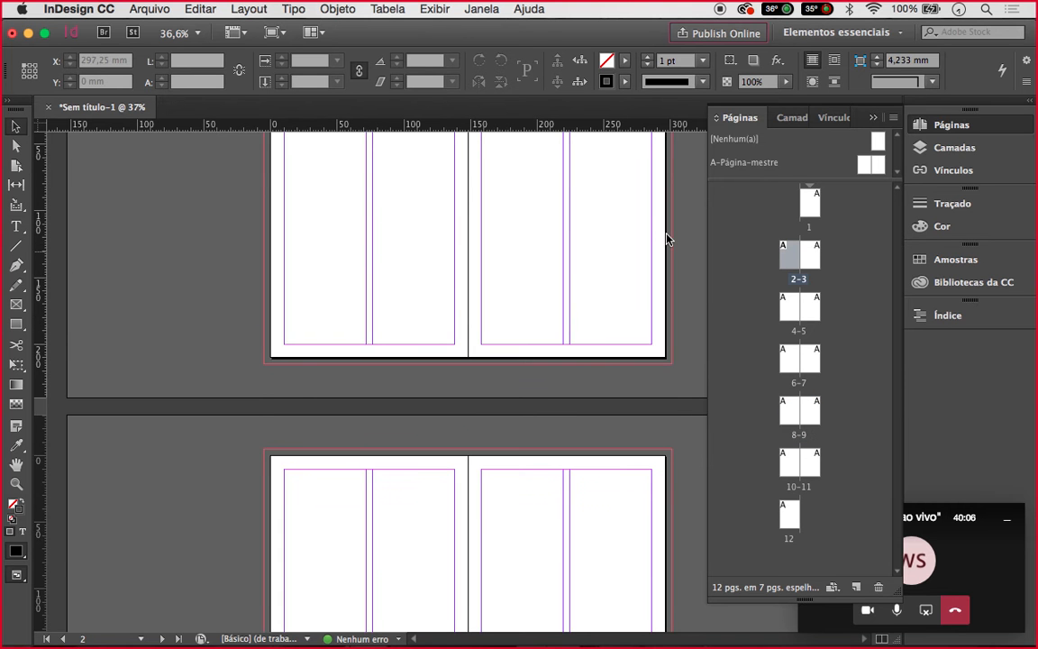
scroll(526, 251, "up", 10)
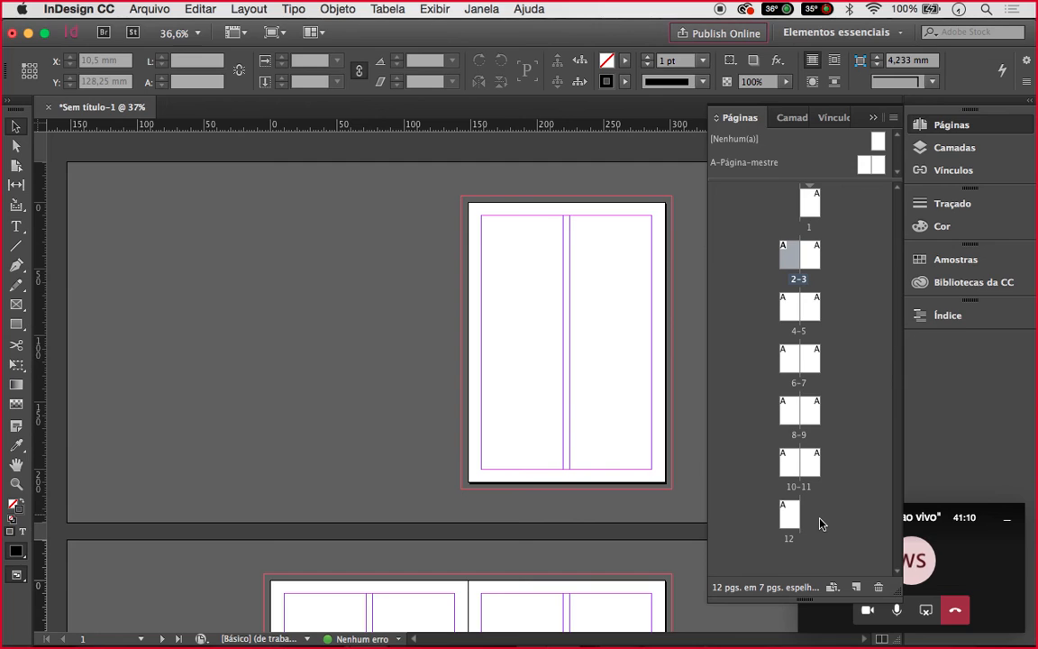
Add, delete and undo pages in the Pages panel, then select page 1
left_click(857, 587)
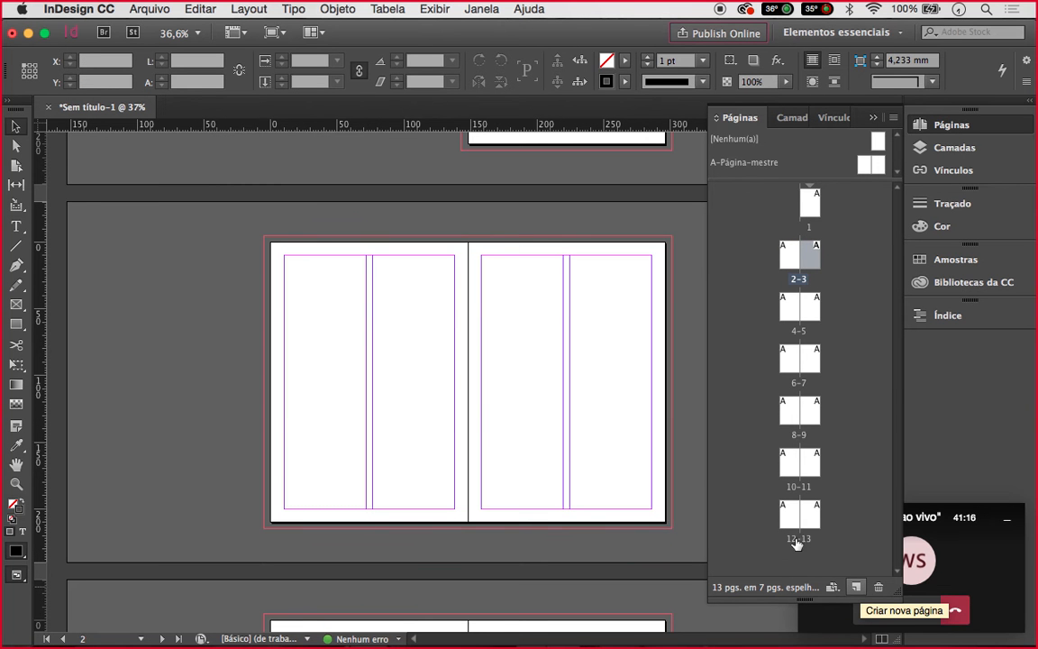
left_click(816, 214)
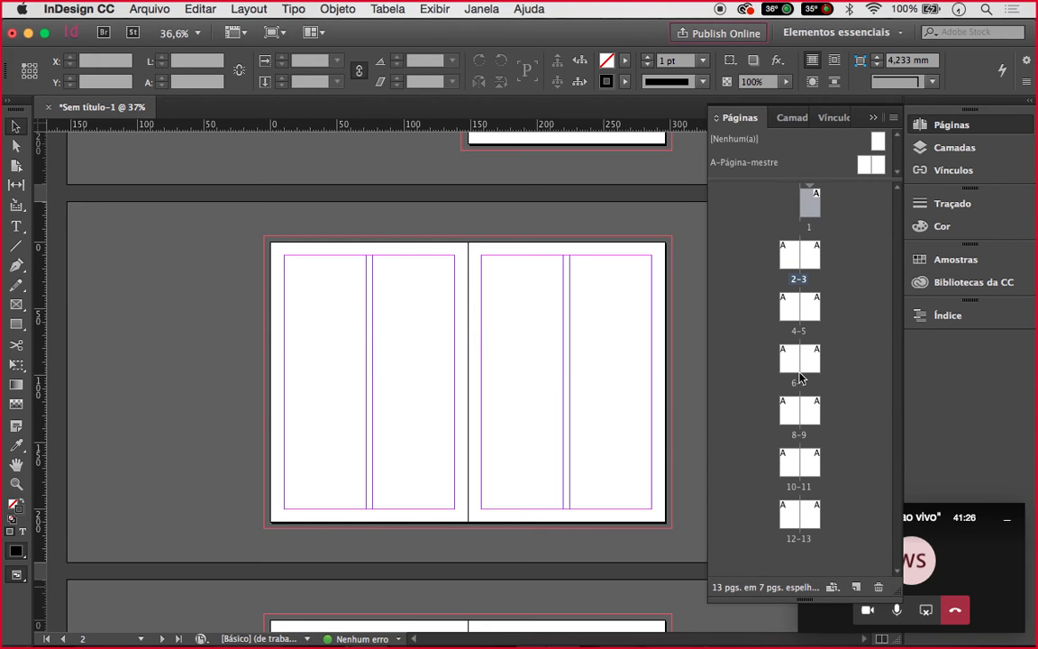
left_click(808, 512)
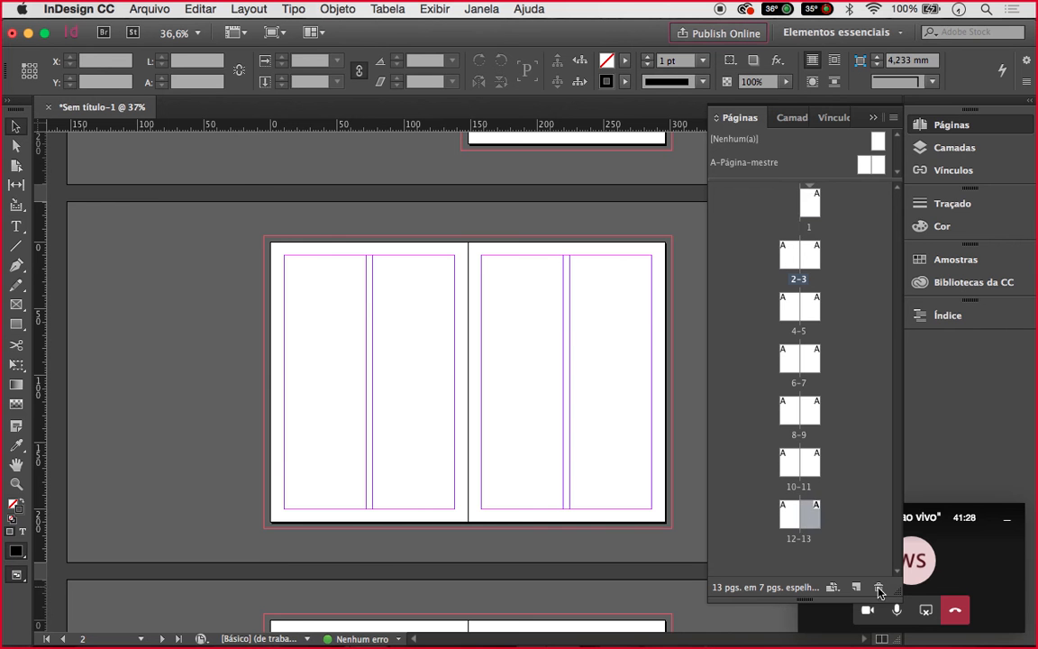
left_click(879, 587)
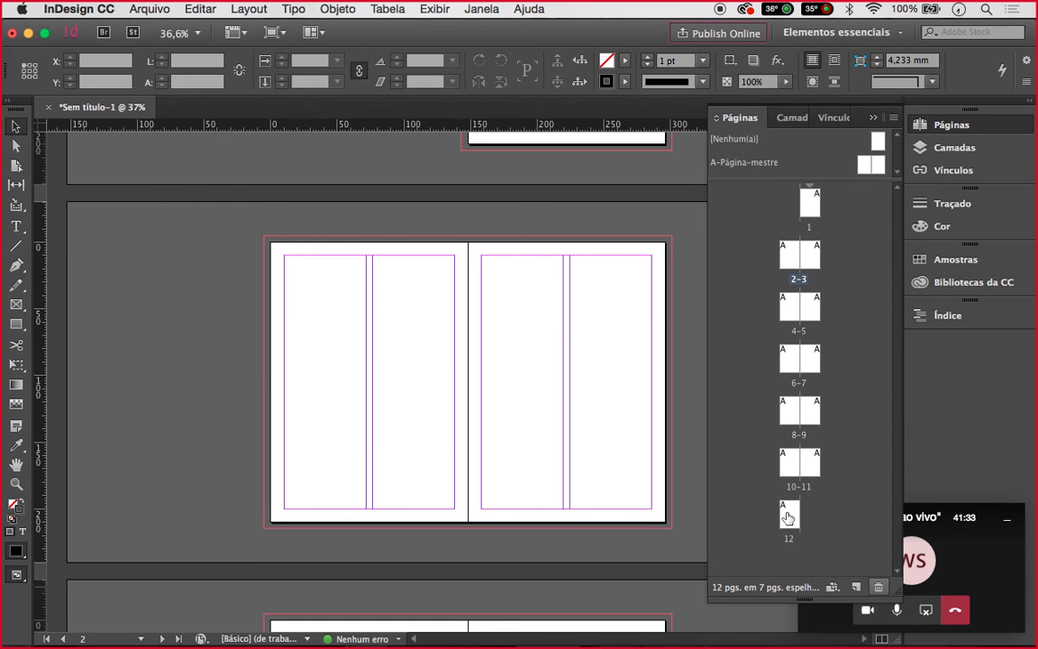
left_click(857, 587)
left_click(857, 587)
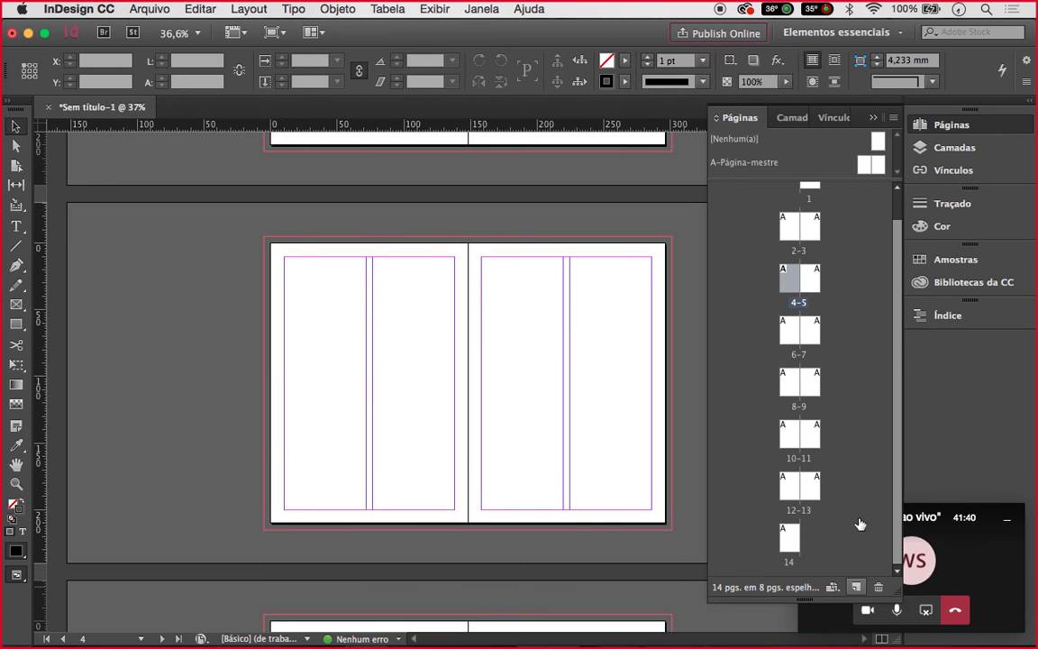
left_click(855, 587)
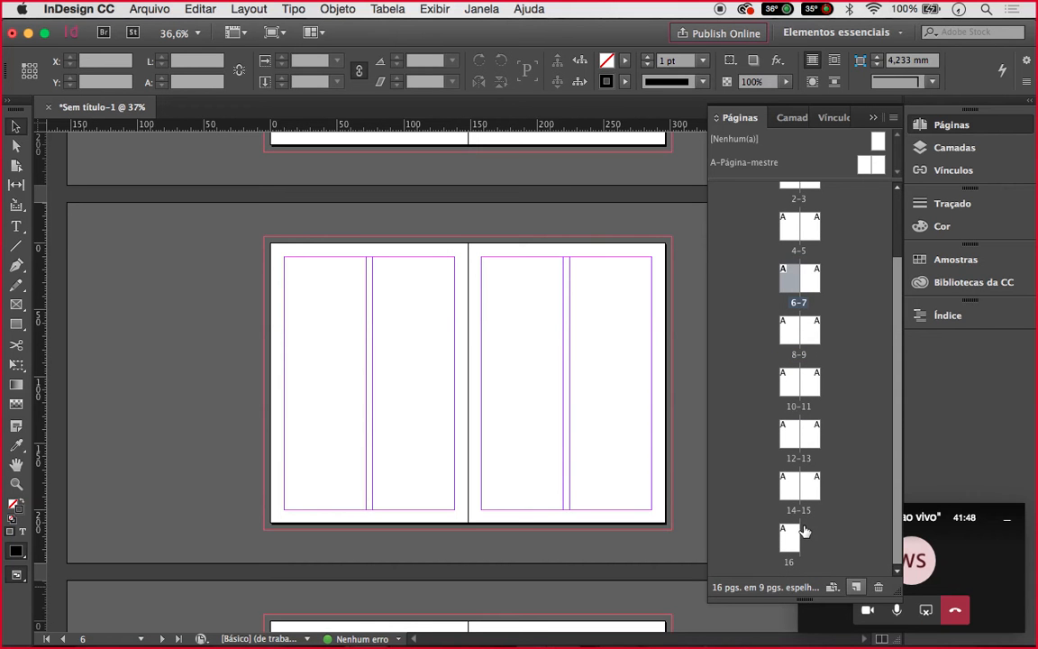
key("super+z")
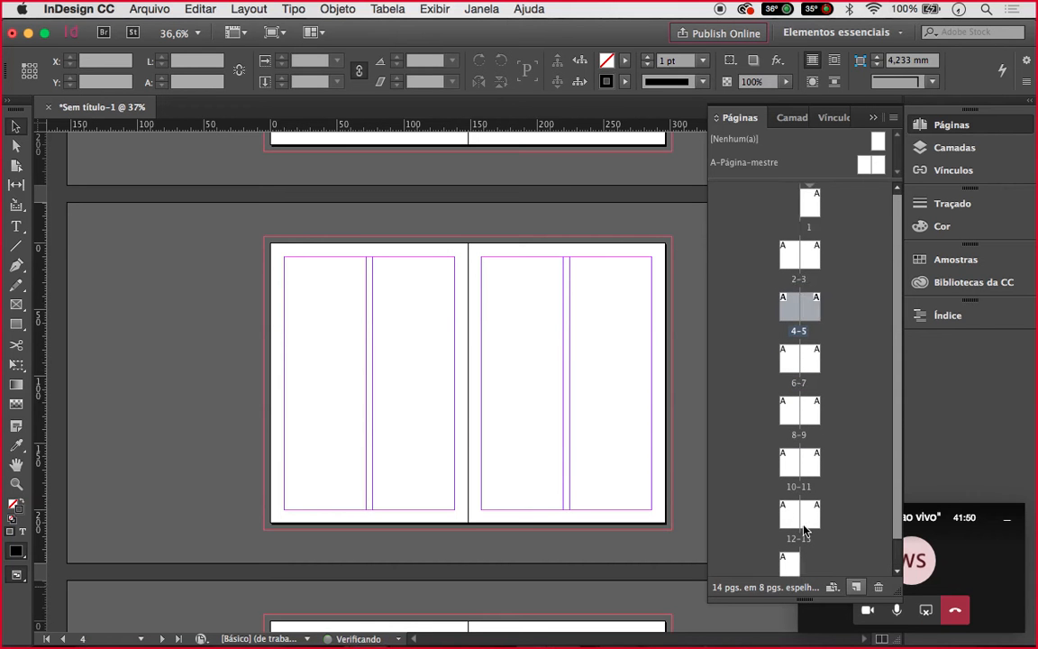
key("super+z")
key("super+z")
key("super+z")
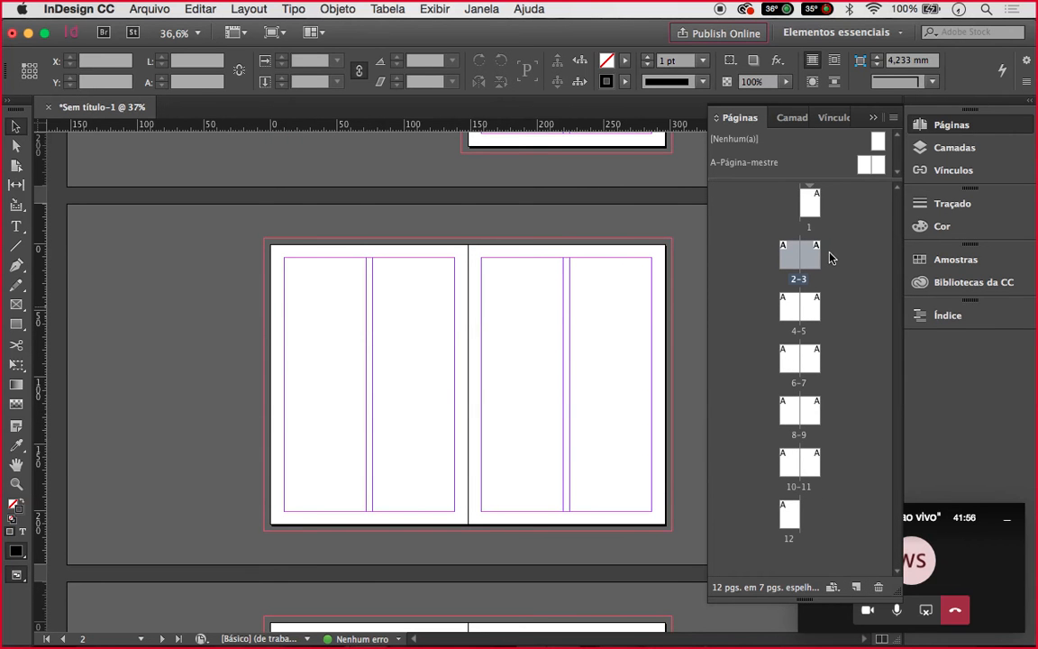
left_click(811, 207)
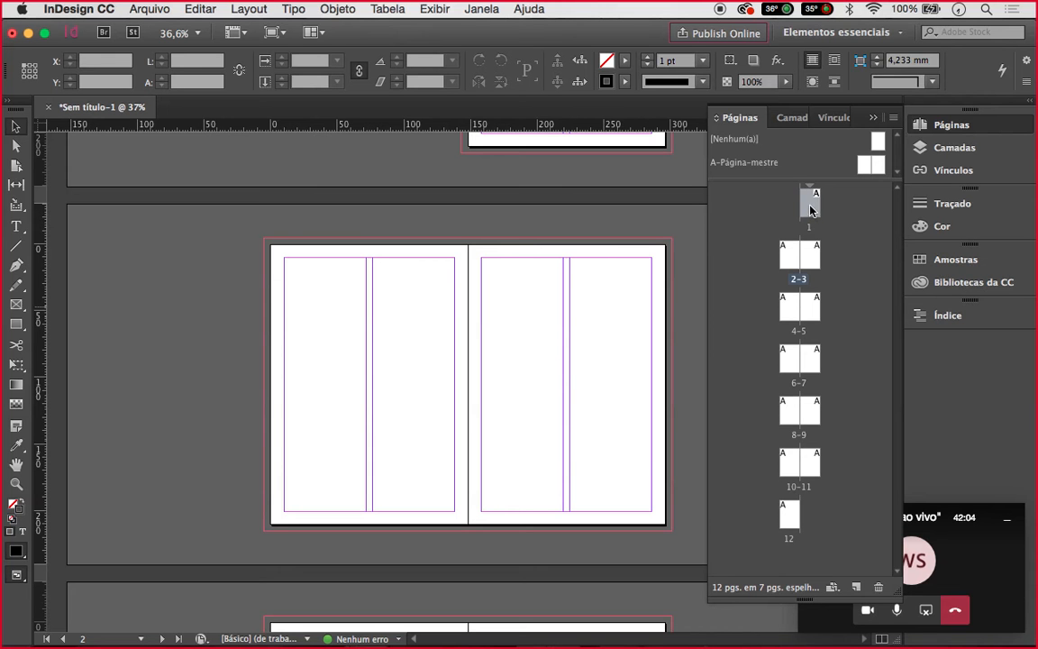
Jump to page 12, then scroll back up to the single page 1
double_click(790, 514)
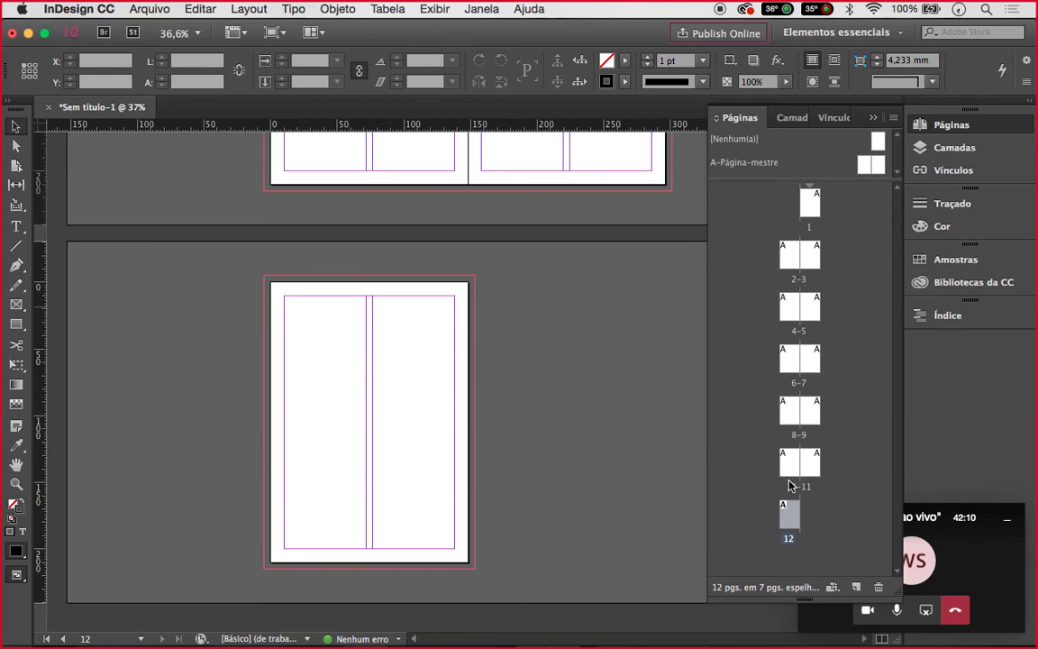
scroll(461, 326, "up", 8)
scroll(461, 328, "up", 10)
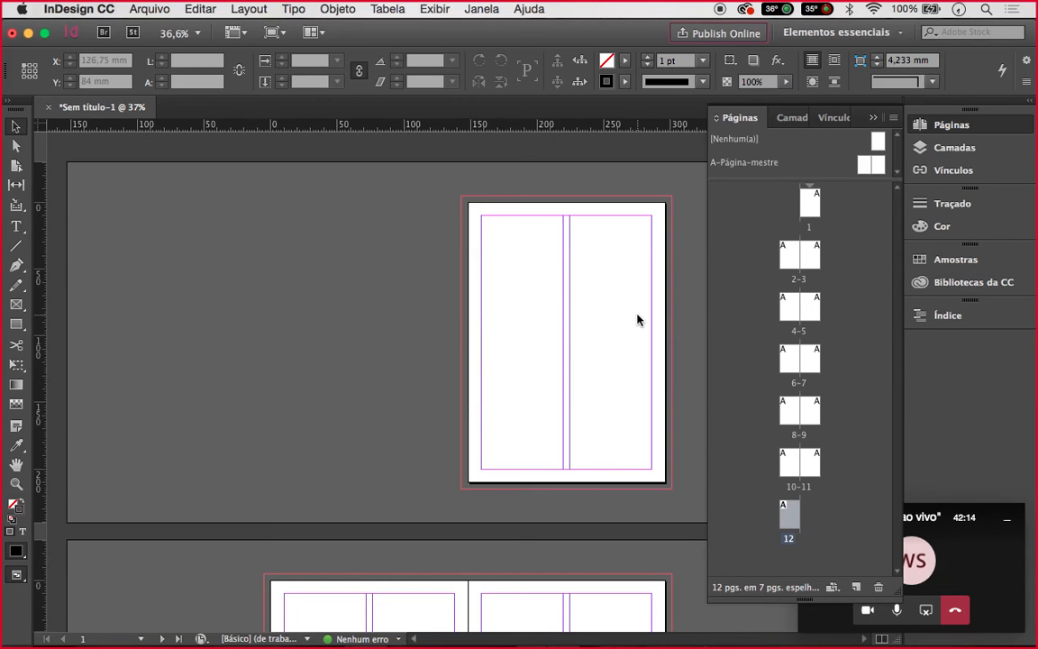
scroll(638, 317, "up", 2)
scroll(637, 317, "up", 1)
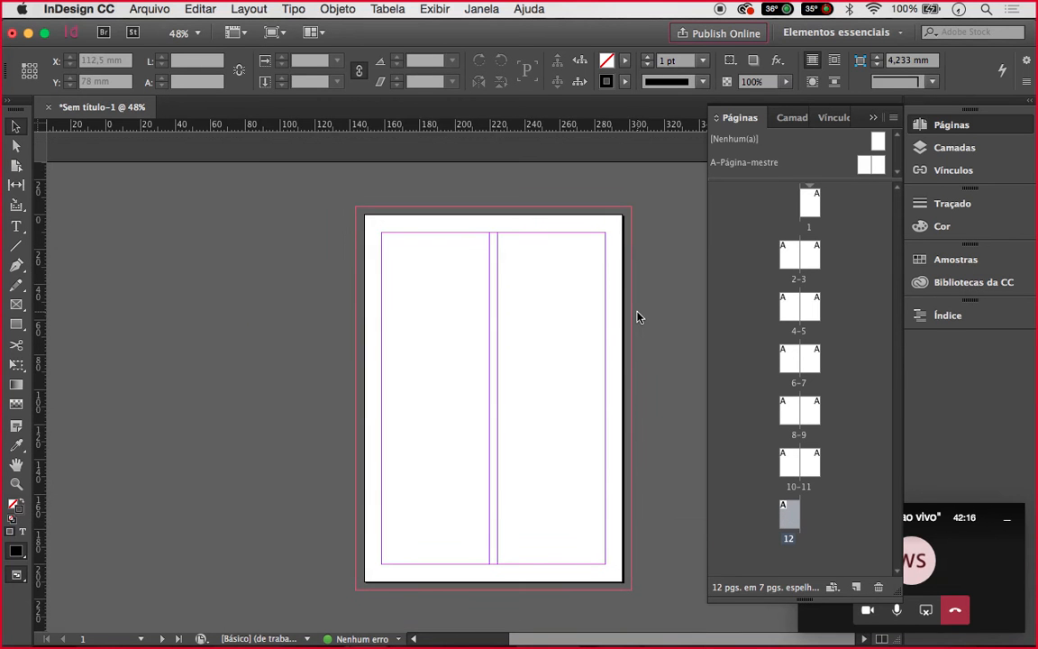
scroll(638, 317, "up", 1)
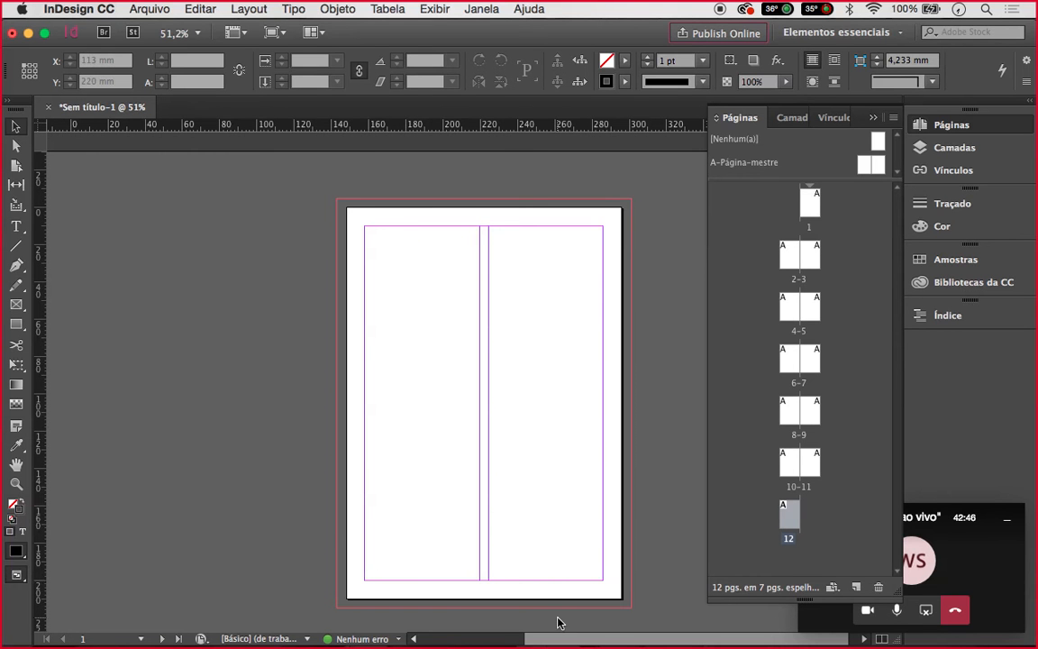
left_click(145, 9)
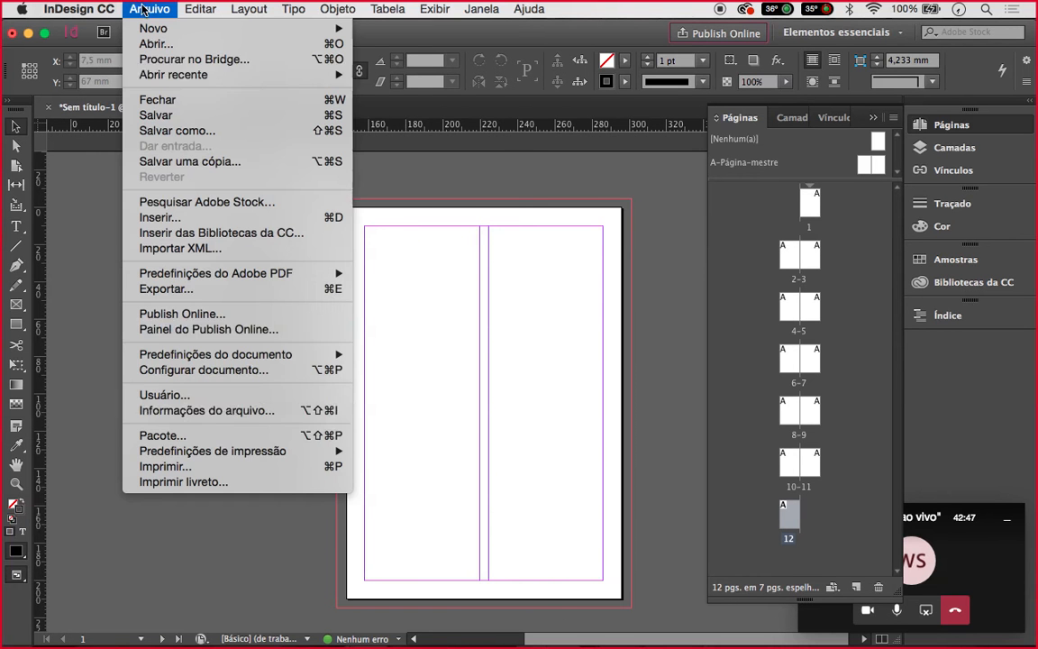
left_click(216, 380)
left_click_drag(525, 173, 302, 158)
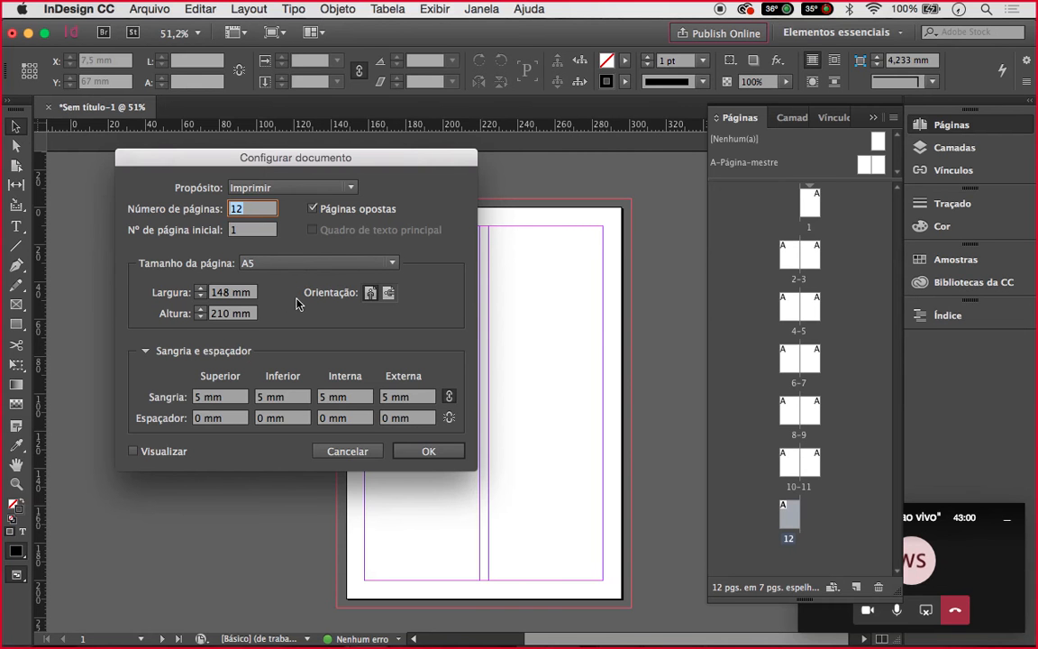
left_click(353, 451)
left_click(142, 9)
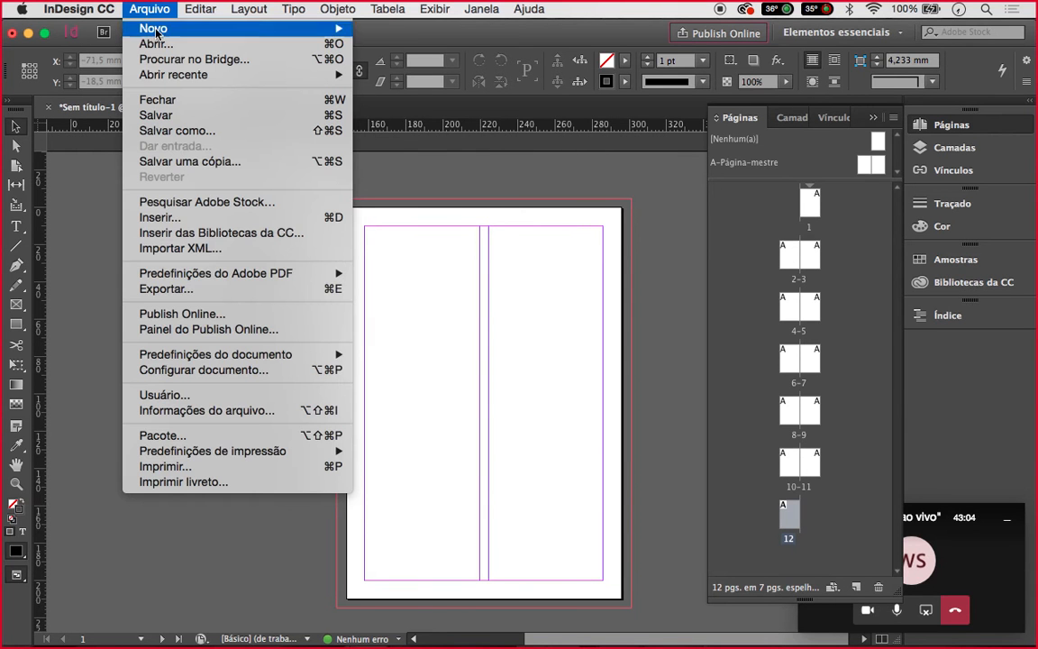
mouse_move(228, 356)
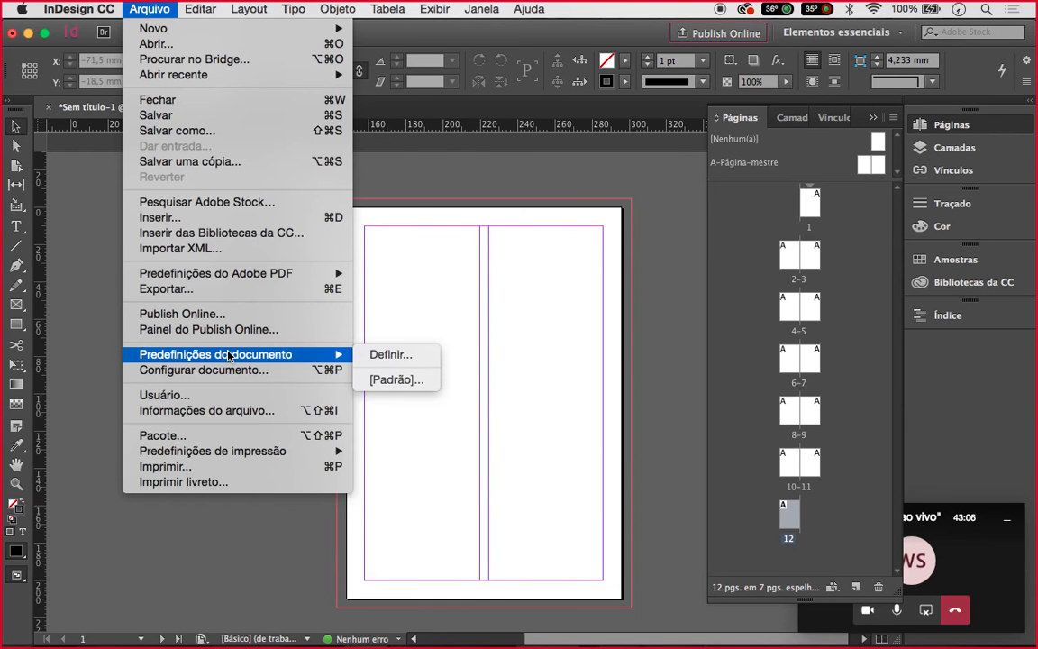
left_click(374, 359)
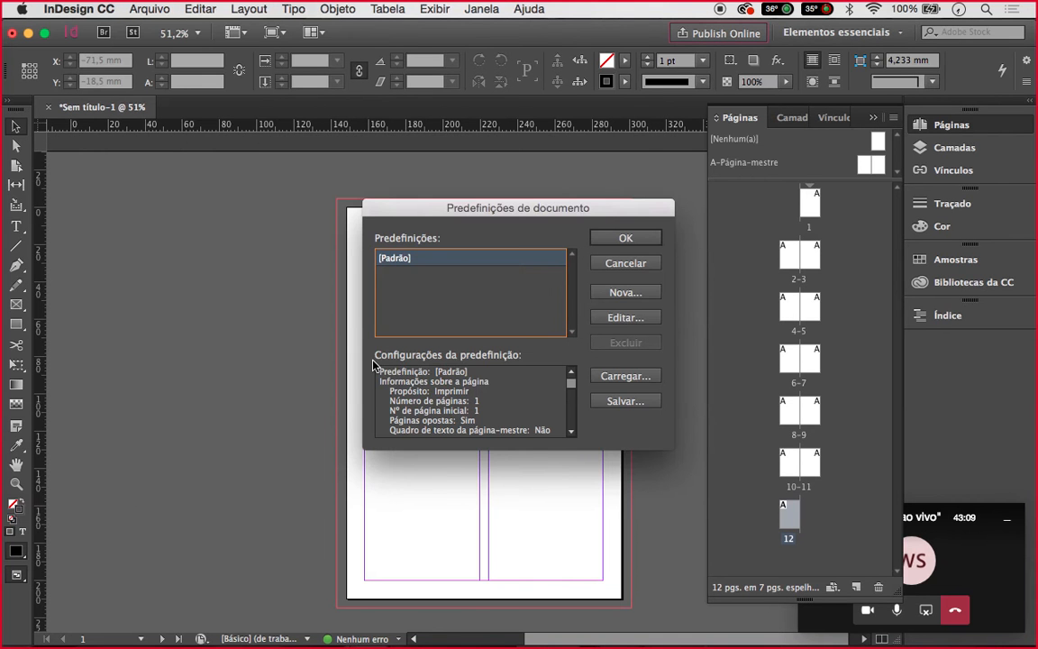
left_click(621, 265)
left_click(195, 7)
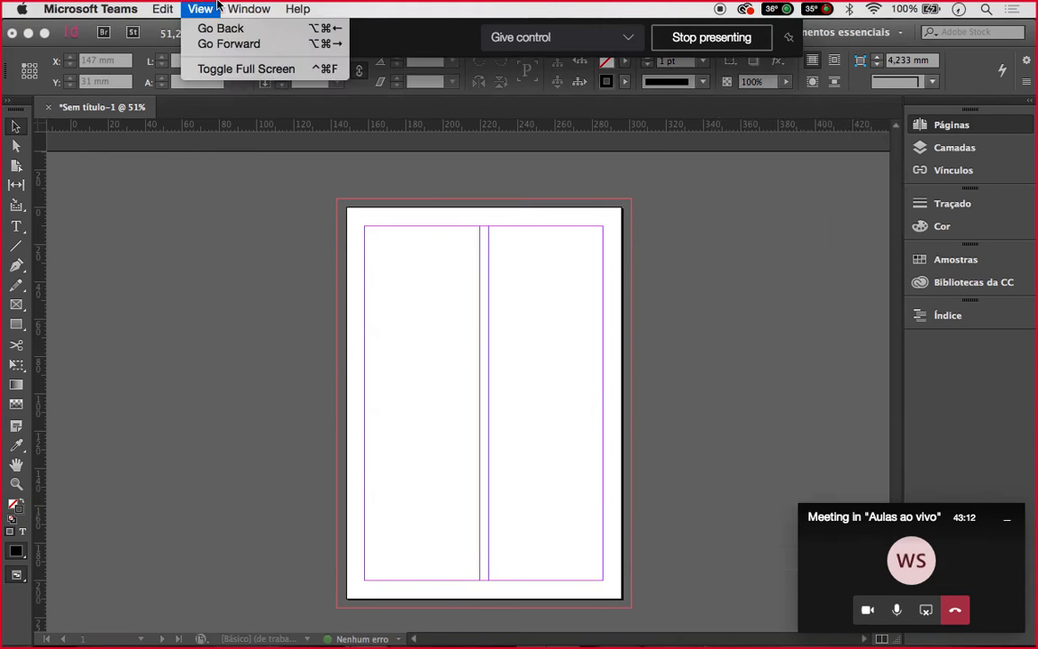
left_click(191, 143)
Unlink the margins and set page 1's inside margin to 15 mm in Margins and Columns
left_click(249, 9)
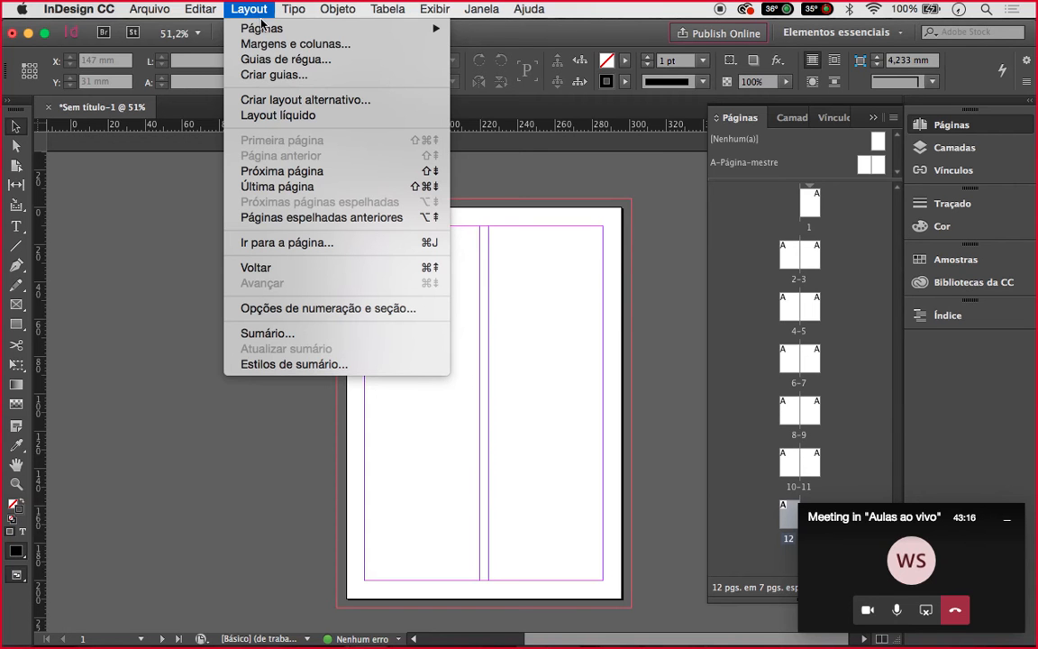
mouse_move(271, 31)
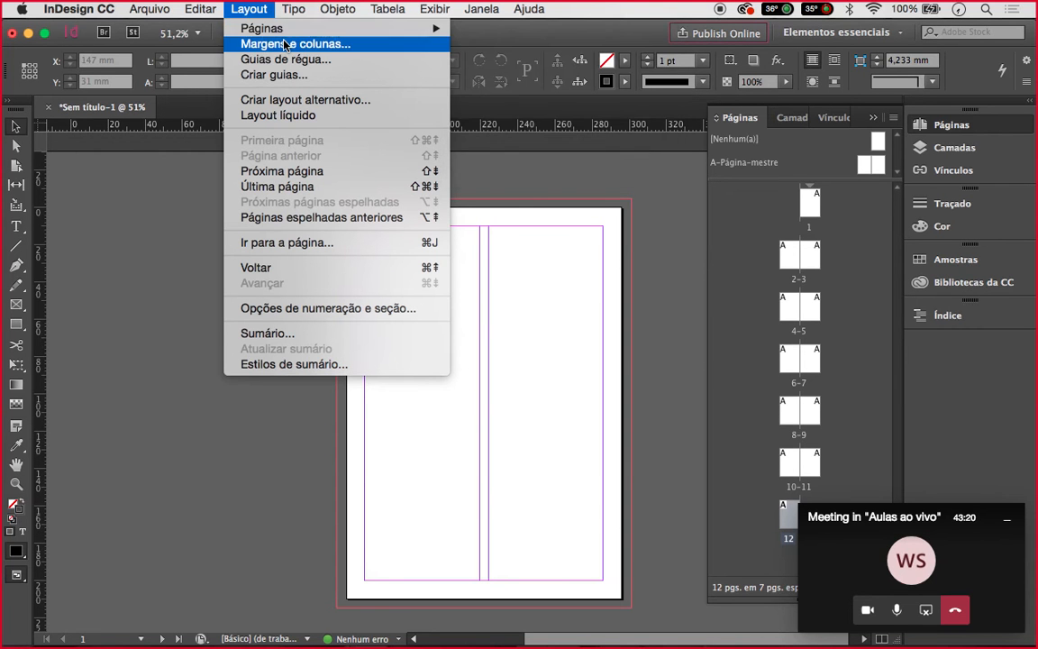
left_click(283, 43)
left_click_drag(521, 232, 280, 176)
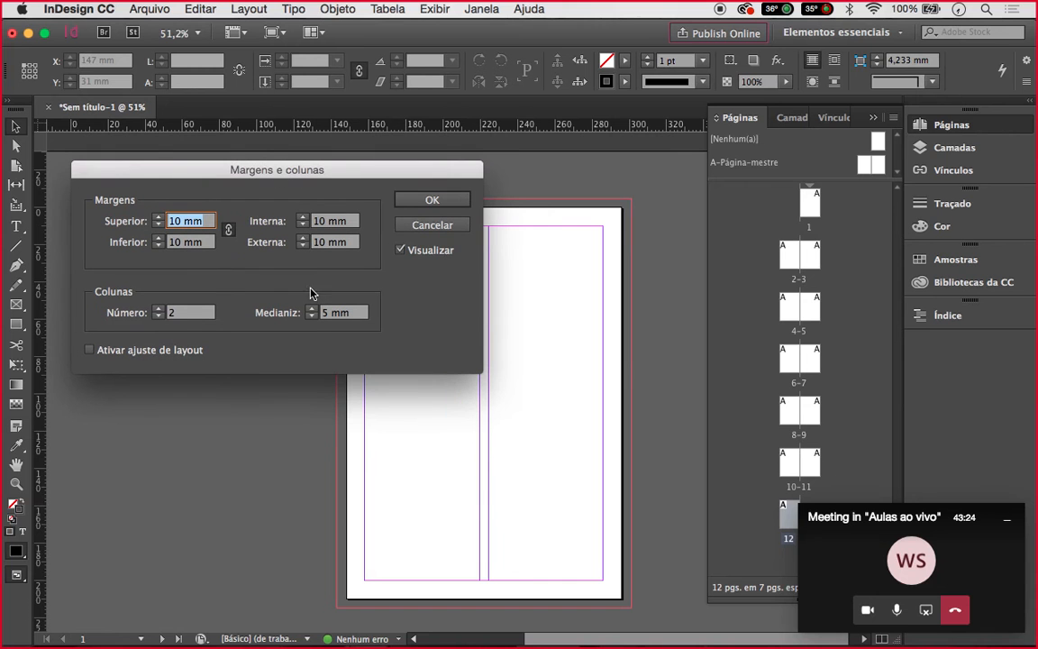
left_click(230, 233)
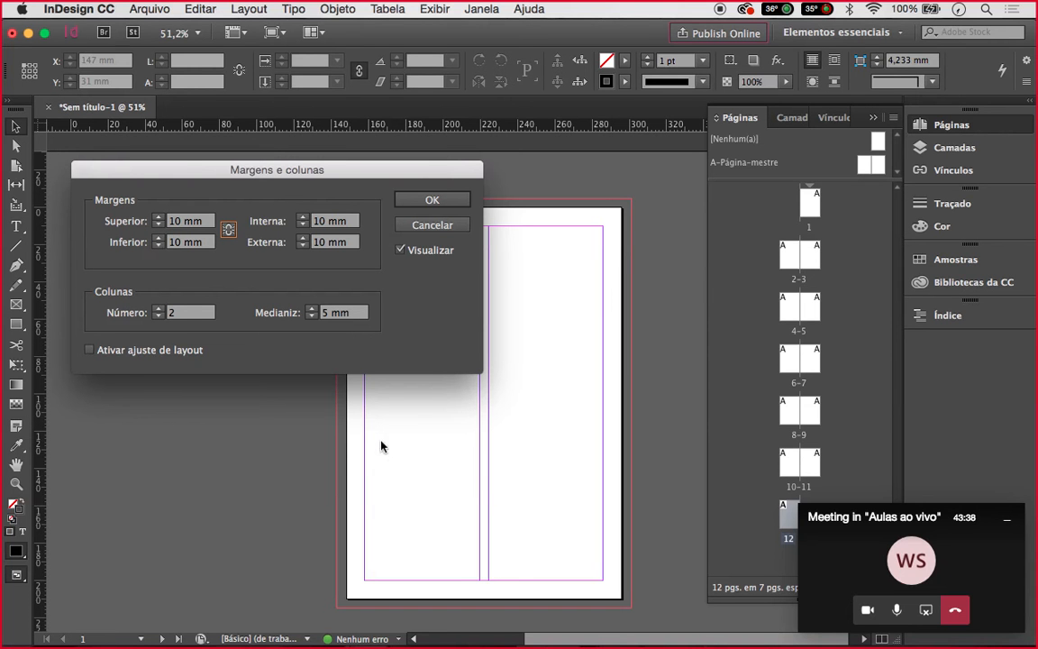
double_click(313, 222)
type("15")
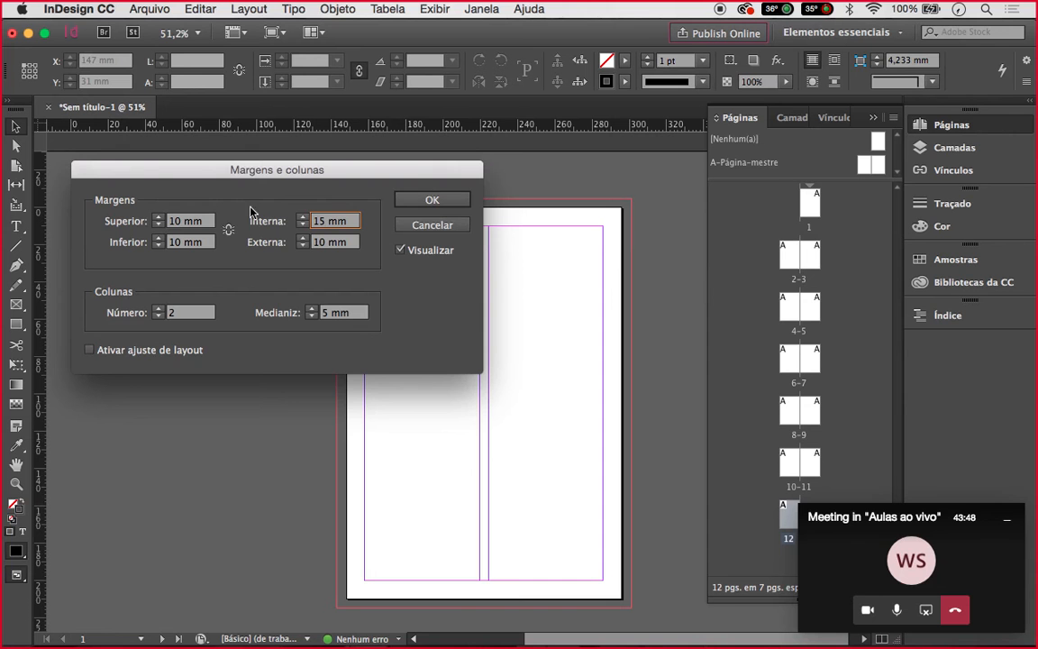
left_click(462, 203)
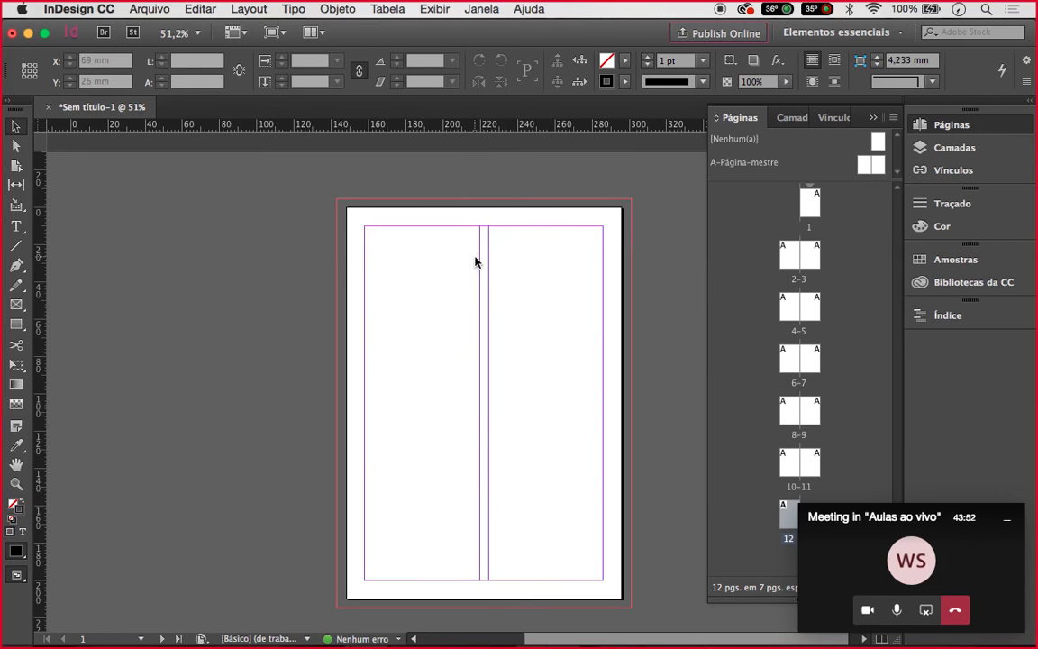
Give spread 2-3 a 15 mm inside margin as well
double_click(812, 257)
double_click(811, 257)
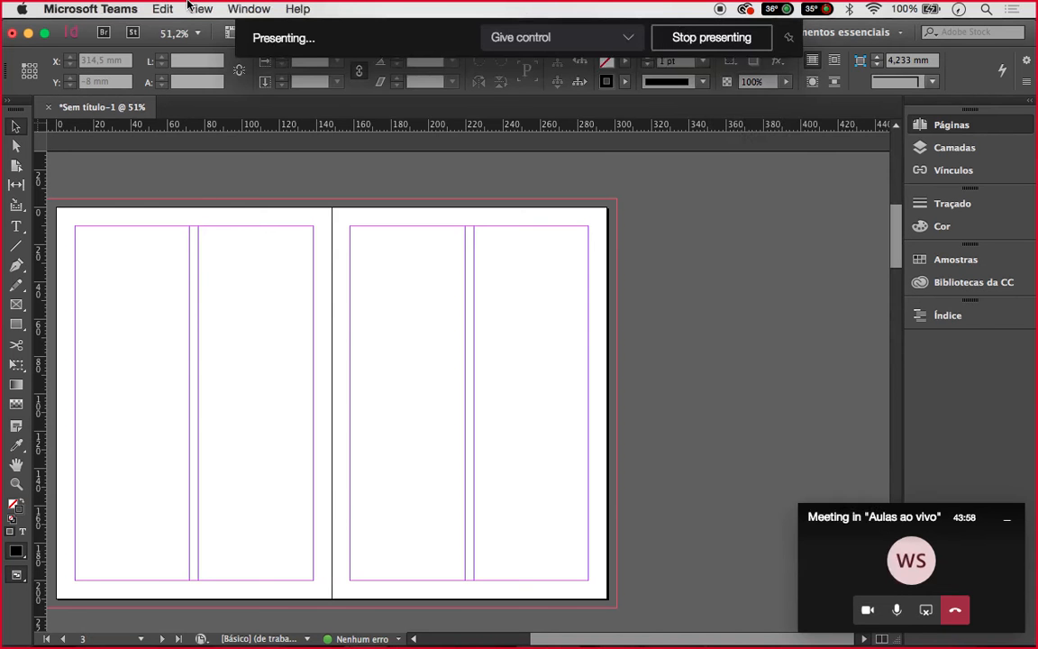
left_click(250, 158)
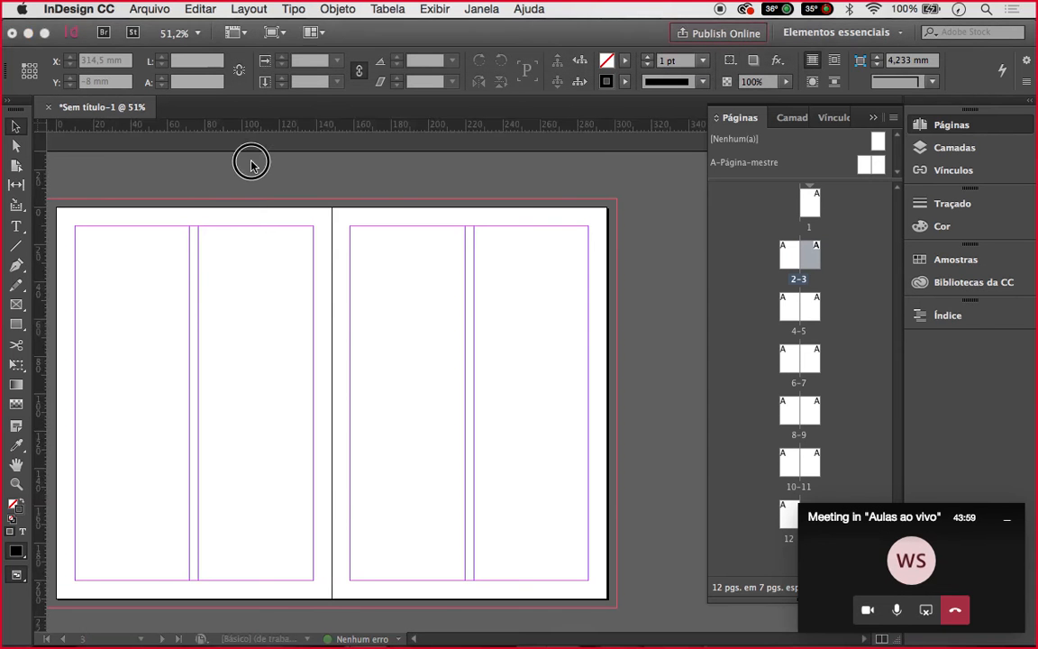
left_click(247, 9)
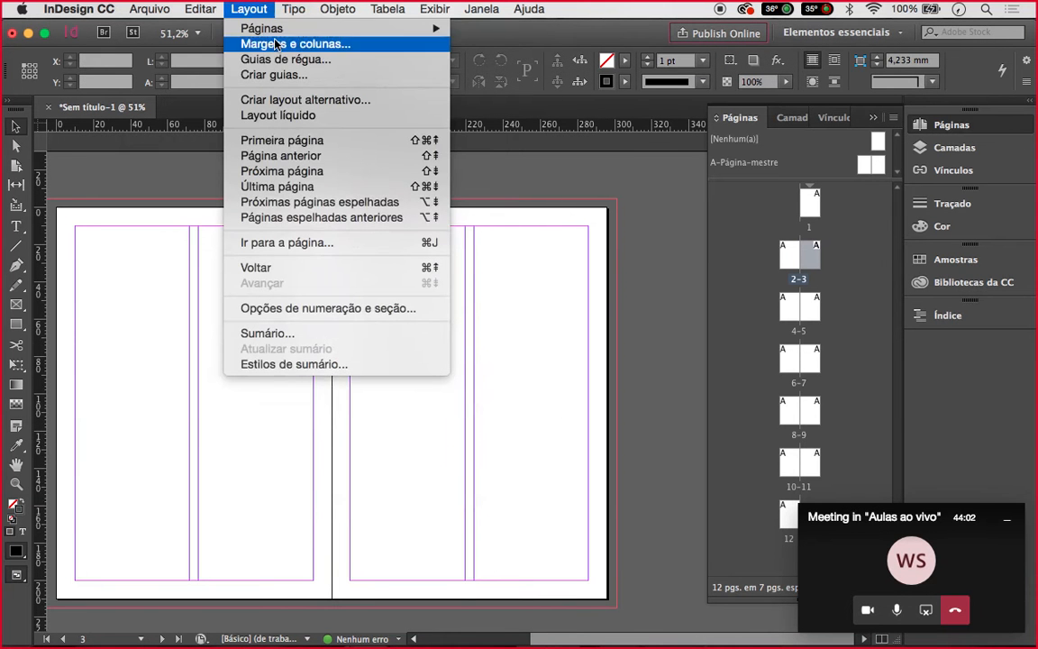
left_click(277, 43)
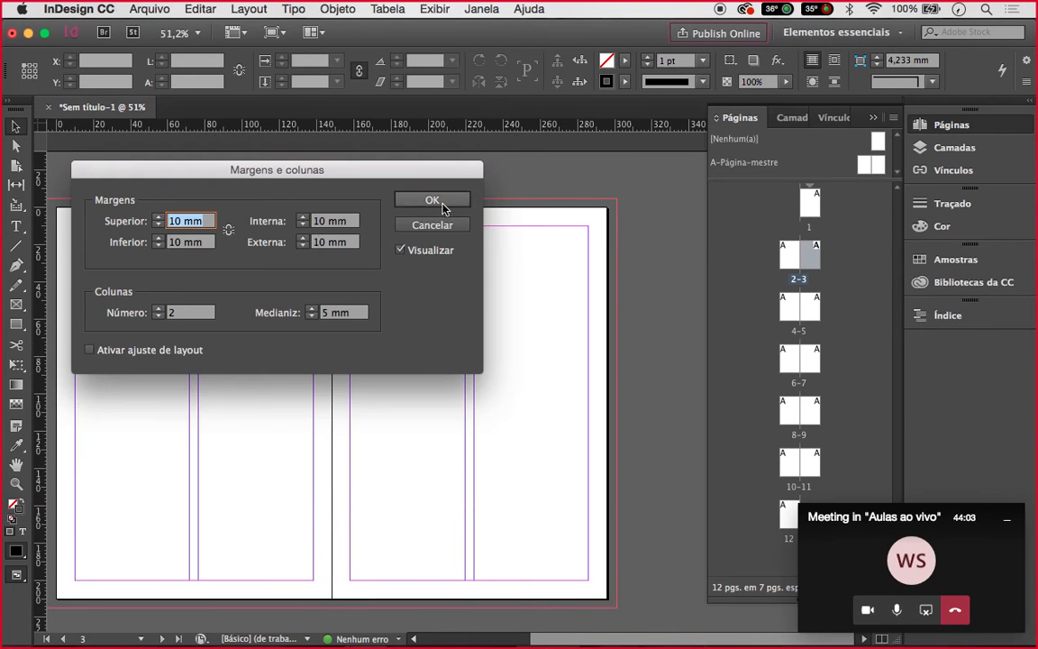
left_click(296, 225)
type("15")
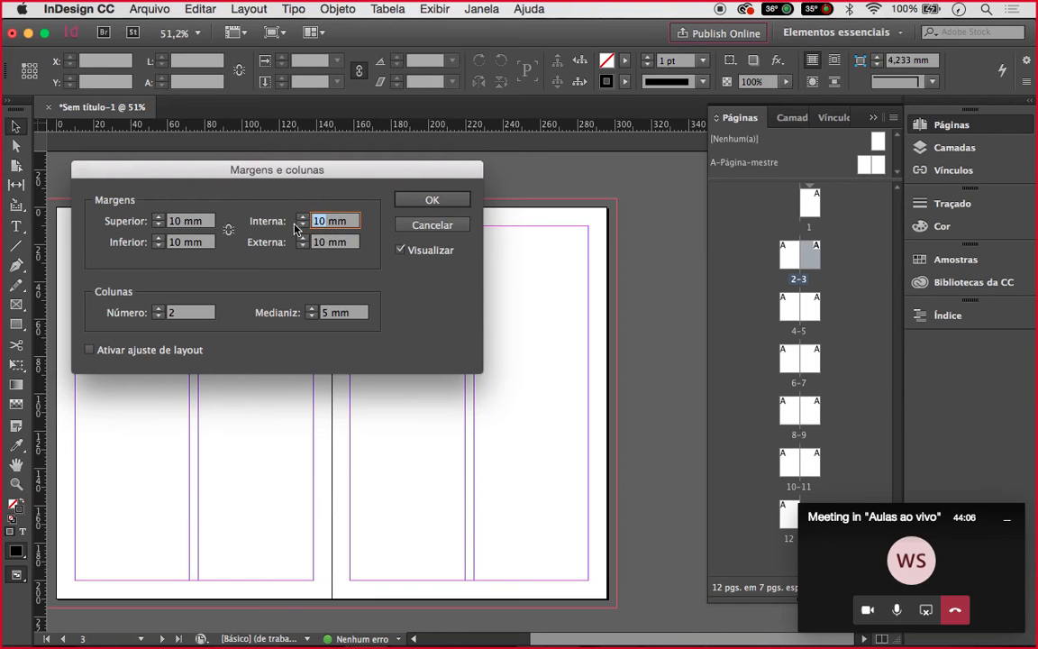
left_click(430, 202)
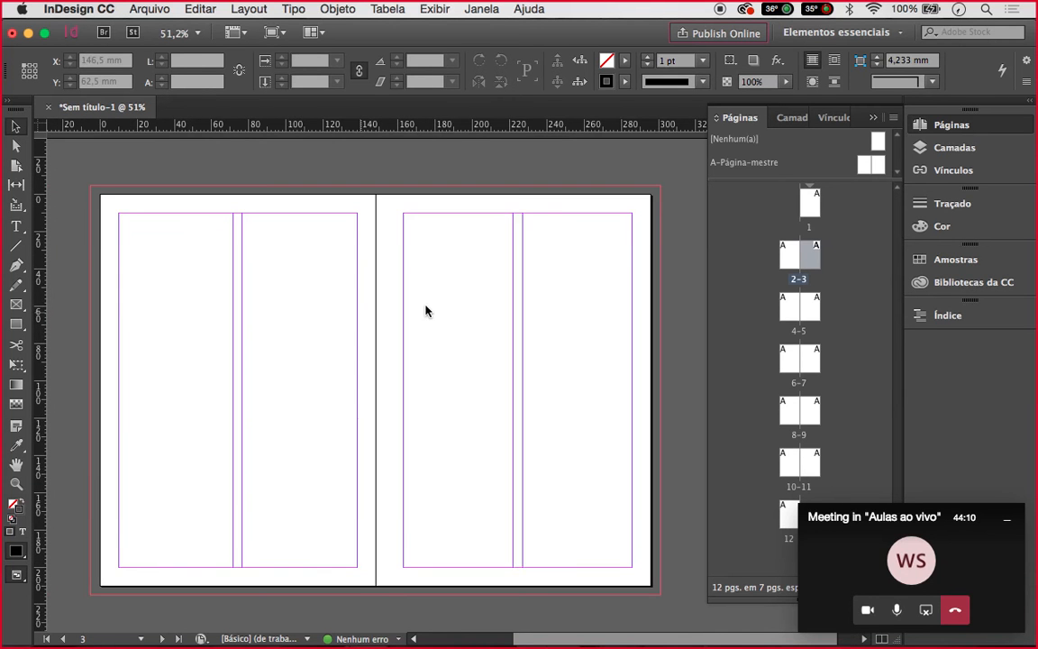
Return to spread 2-3 and select all twelve pages in the Pages panel
double_click(810, 311)
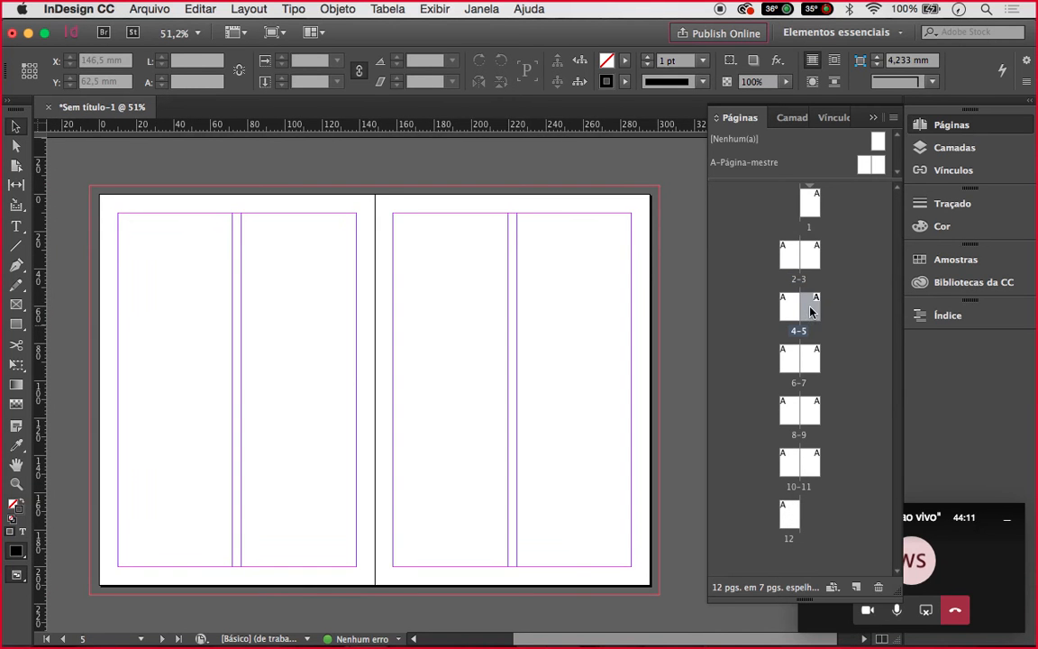
double_click(810, 256)
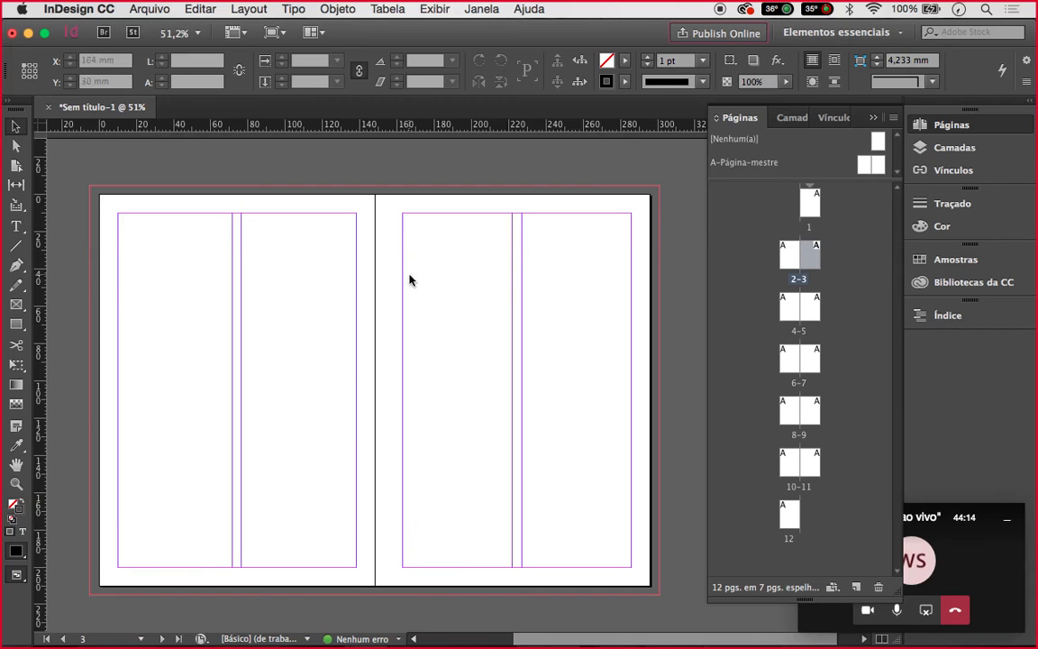
scroll(422, 288, "up", 2)
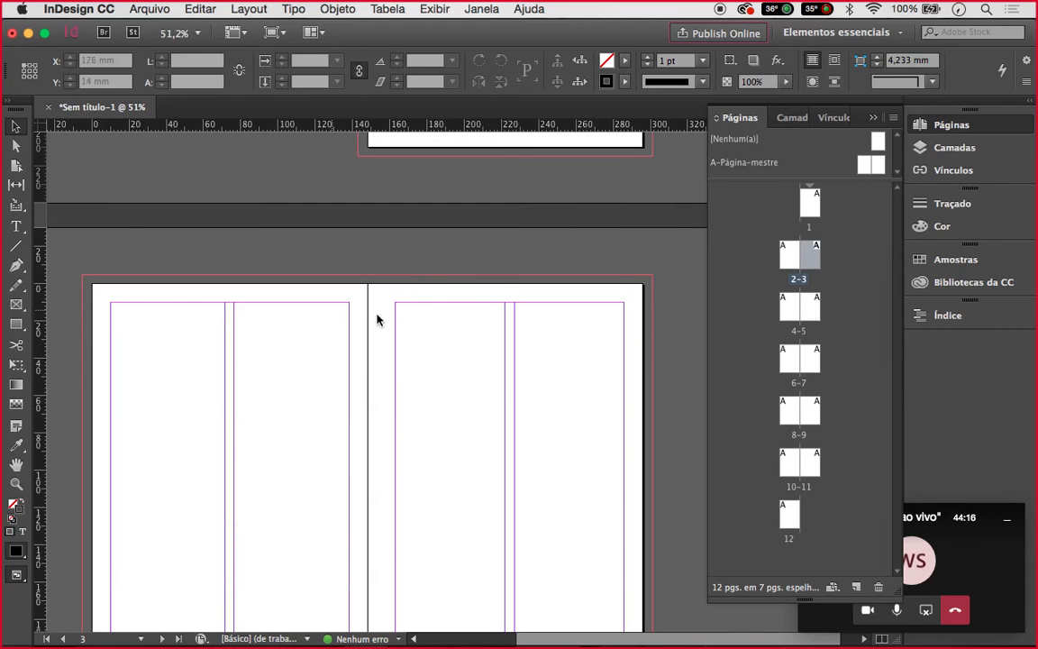
left_click(816, 209)
left_click(789, 515, "shift")
Enter 10 as the inside margin for all selected pages in Margens e colunas
left_click(293, 9)
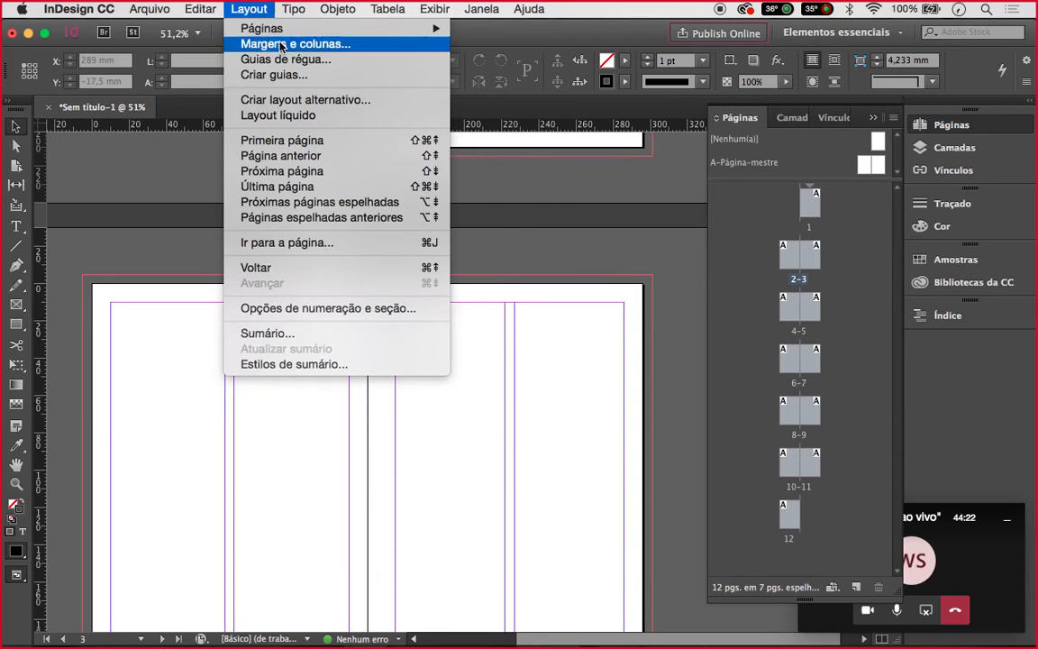
left_click(275, 44)
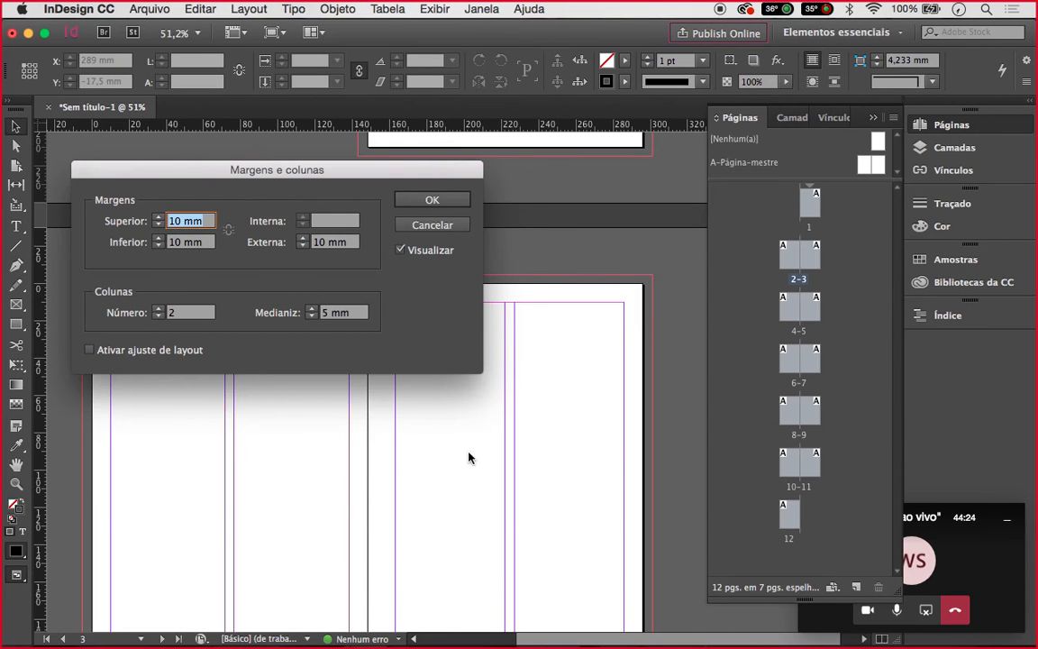
left_click(329, 221)
type("10")
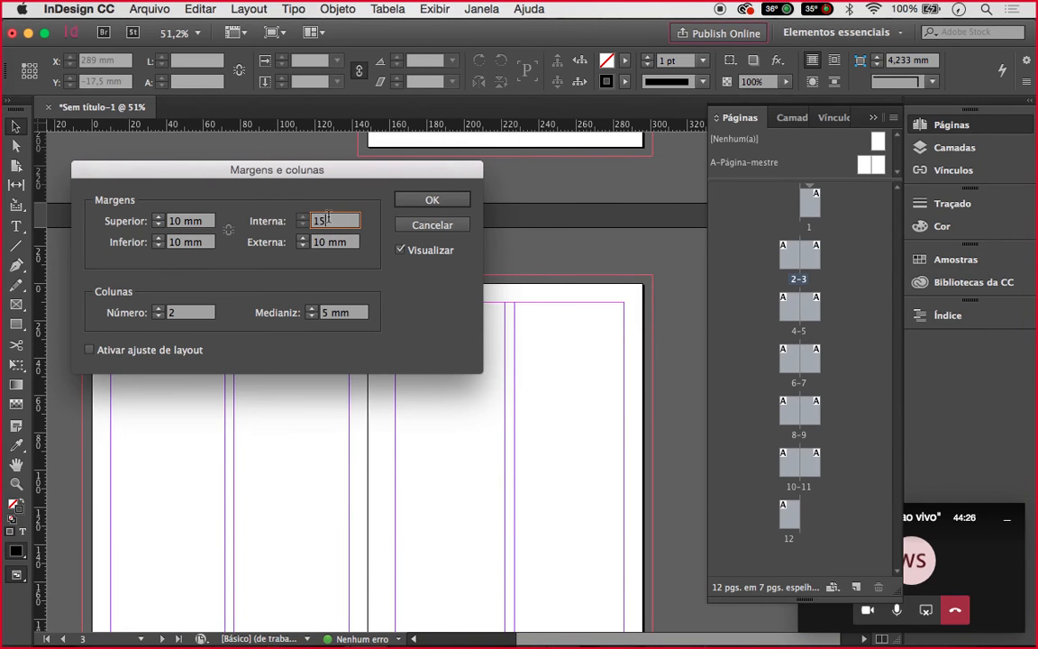
left_click(432, 200)
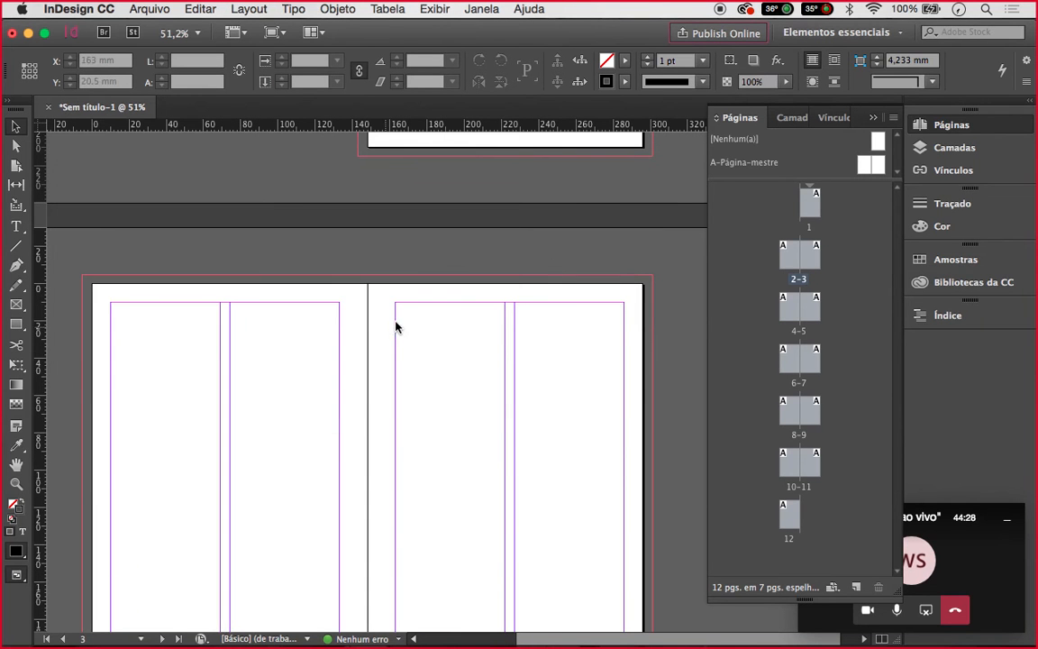
Jump to spread 6-7, then scroll back up to page 1
scroll(397, 326, "down", 8)
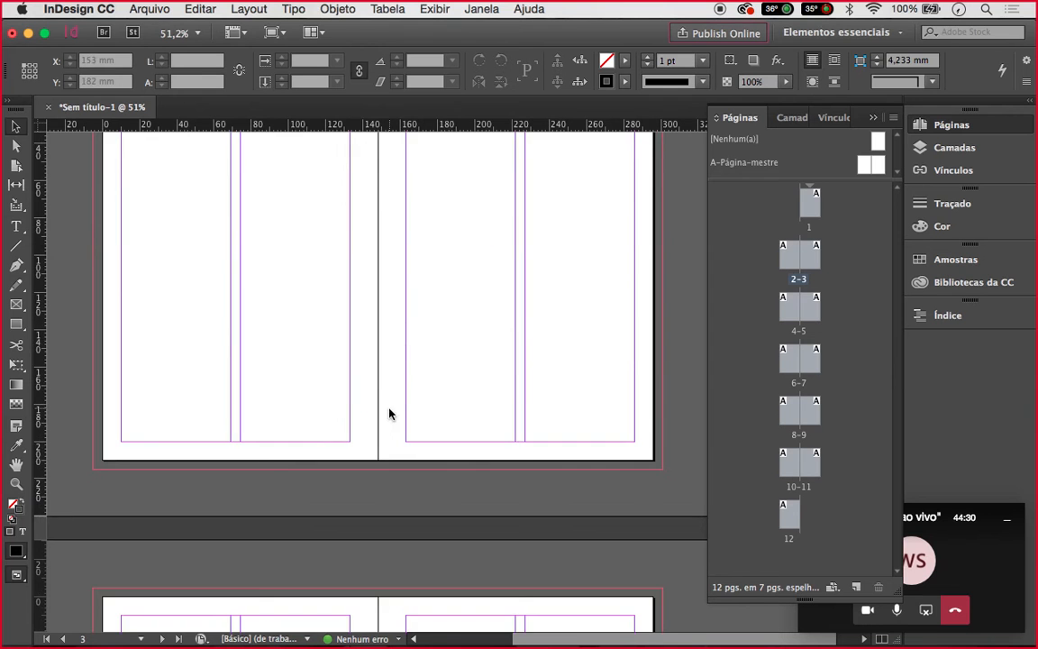
scroll(390, 412, "up", 4)
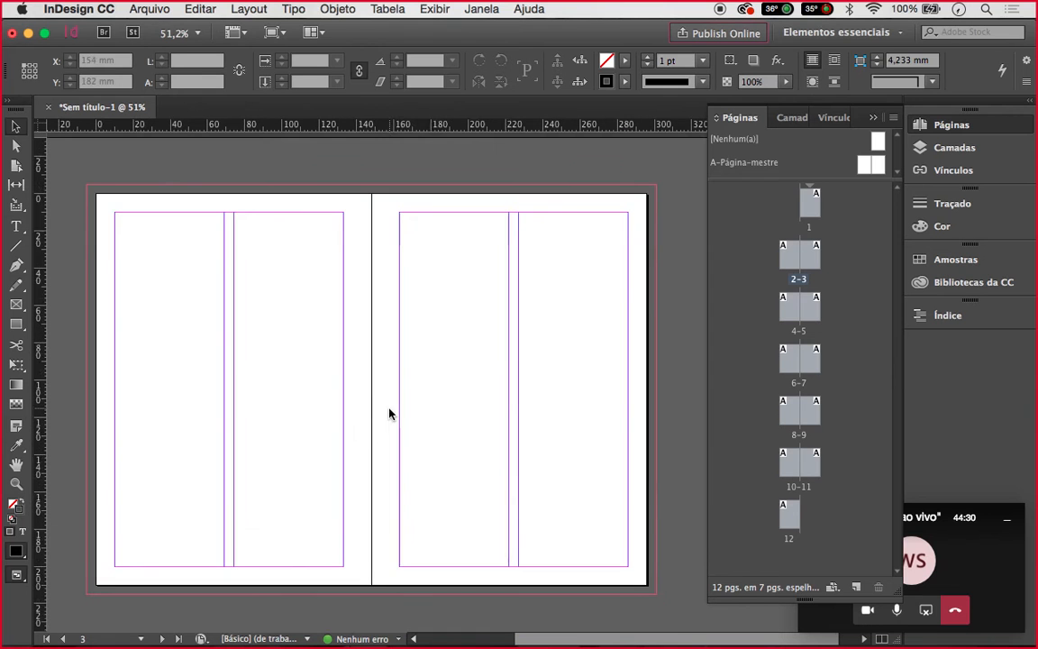
double_click(813, 361)
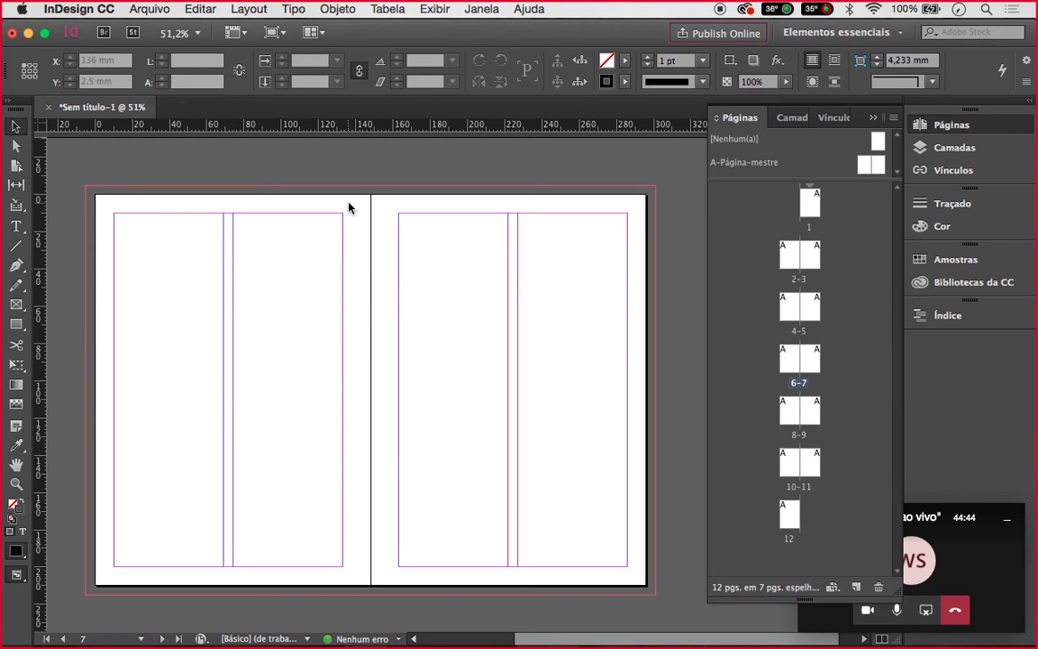
scroll(359, 391, "up", 10)
scroll(358, 392, "up", 8)
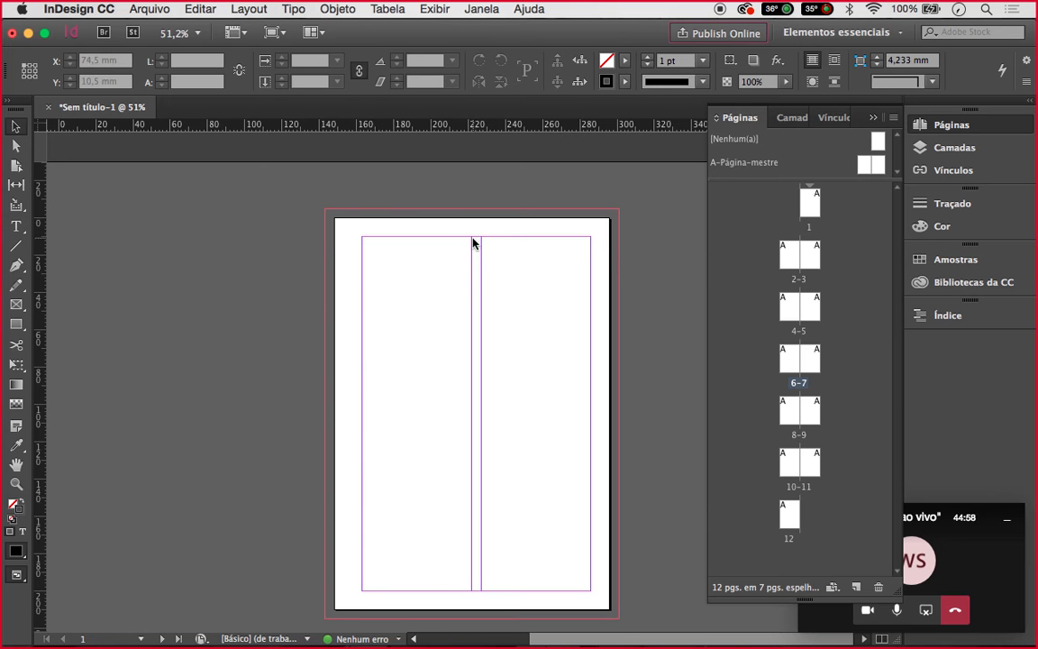
left_click(131, 8)
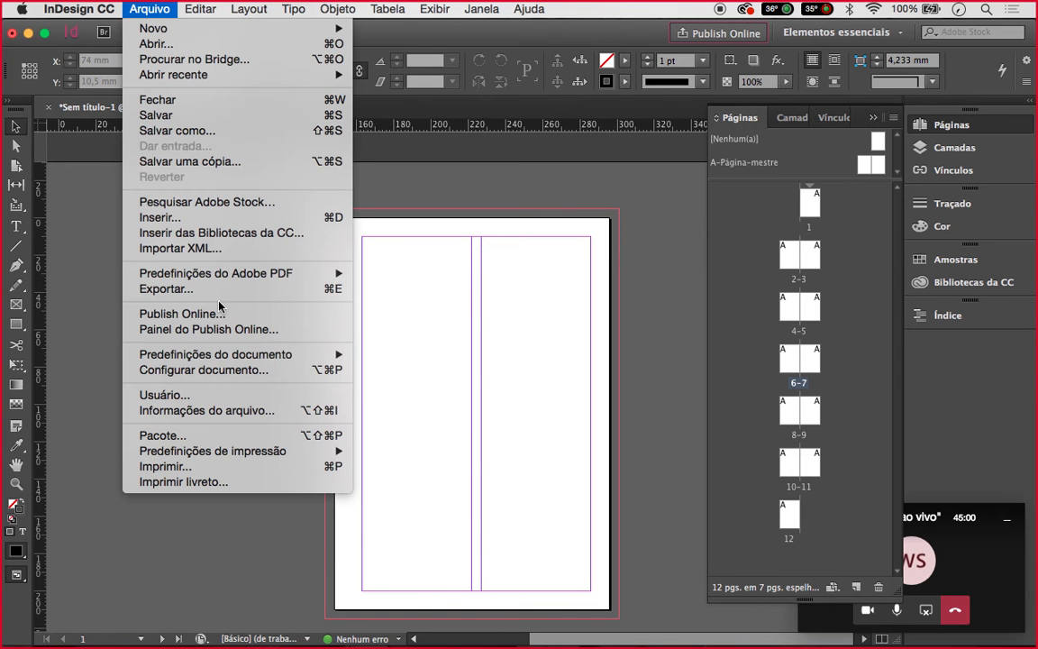
left_click(233, 355)
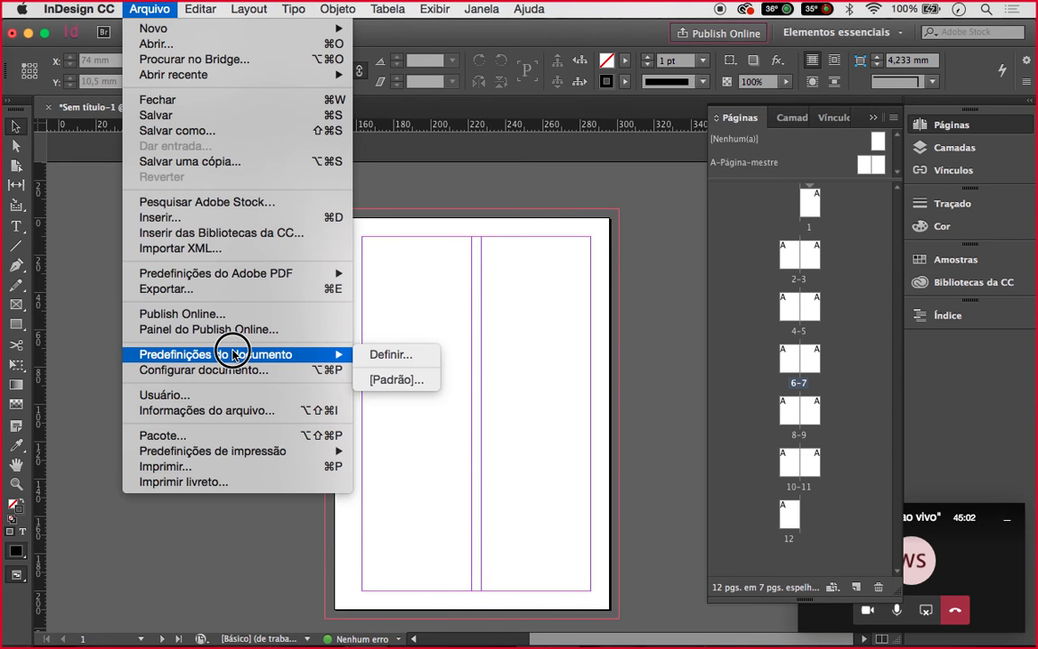
left_click(228, 370)
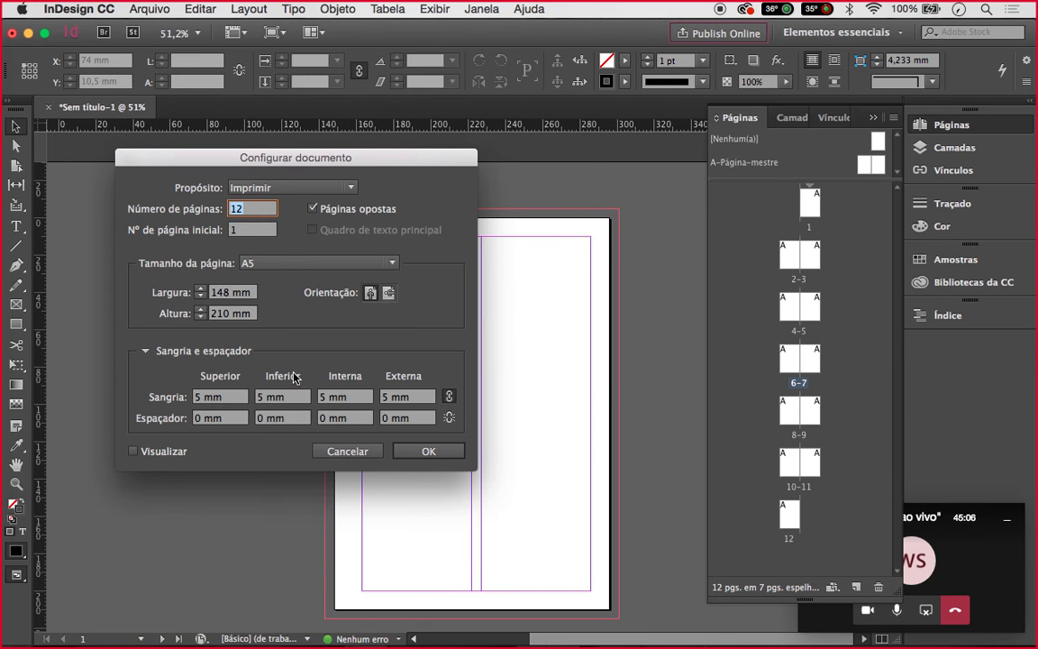
left_click(401, 451)
left_click(256, 8)
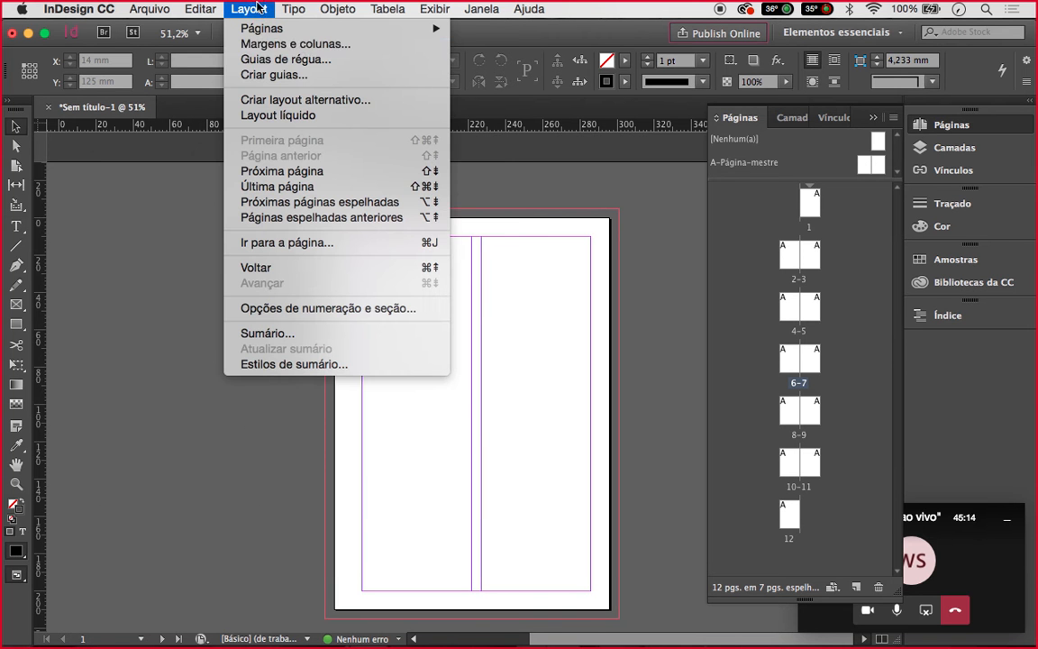
left_click(279, 43)
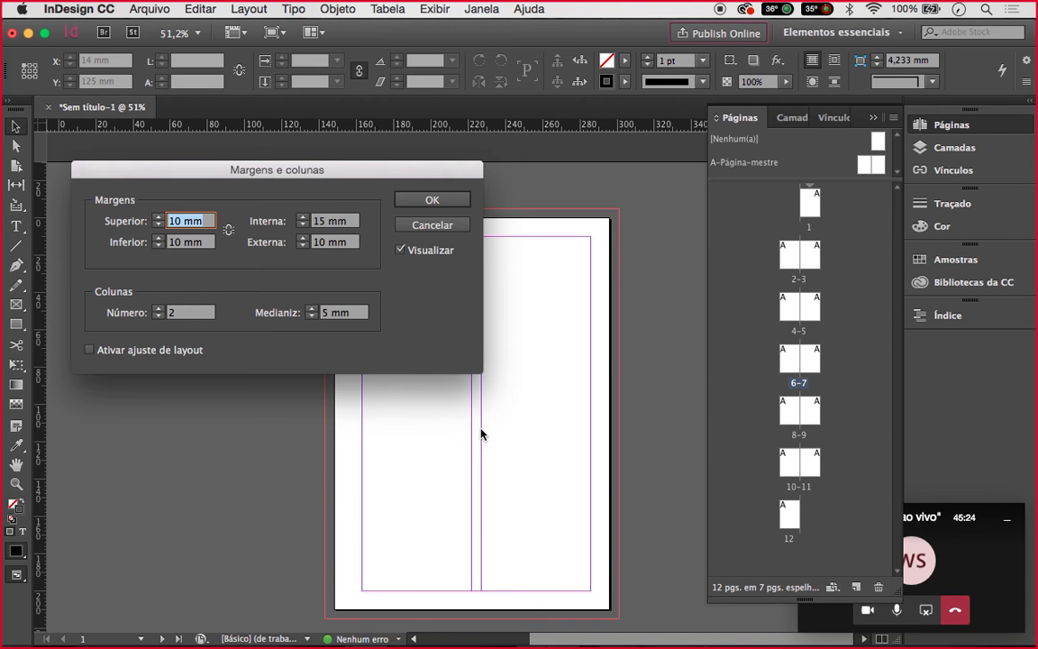
mouse_move(624, 645)
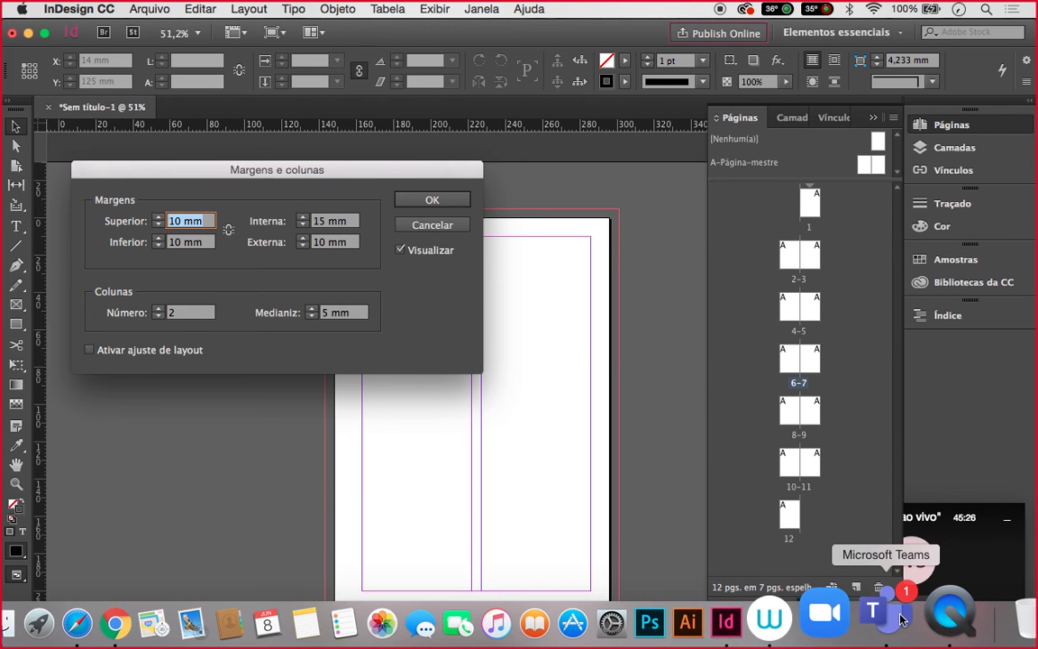
left_click(901, 618)
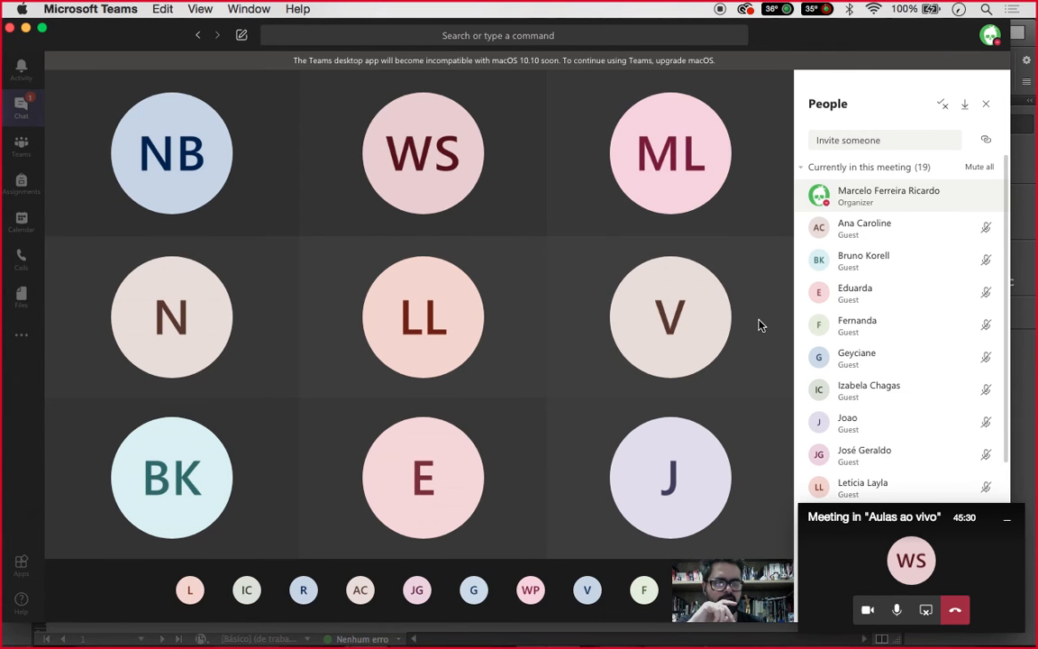
mouse_move(592, 642)
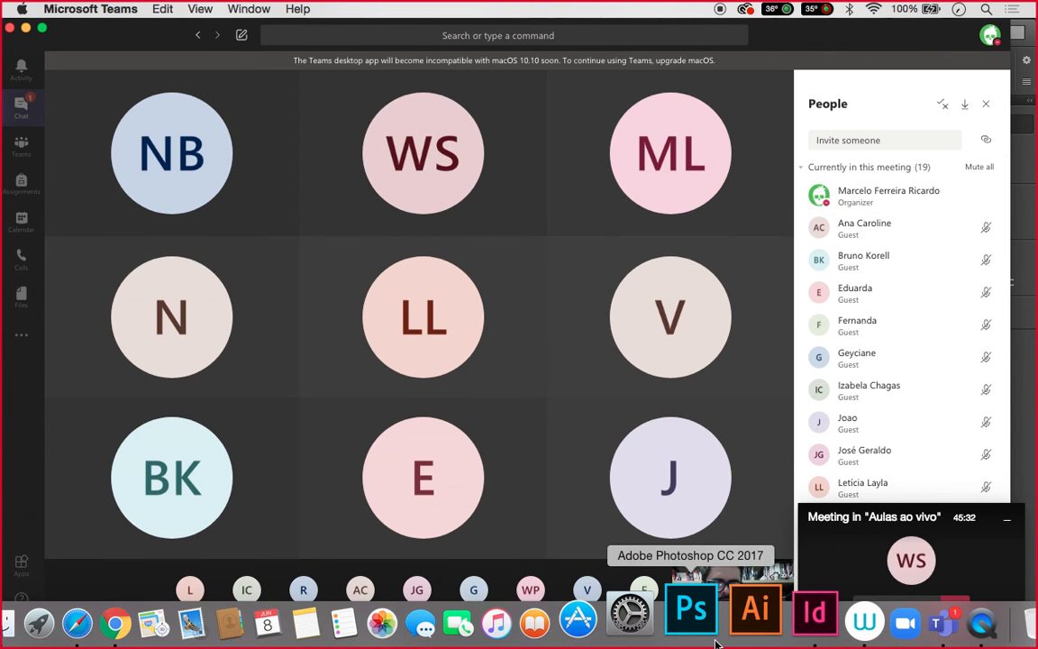
left_click(815, 617)
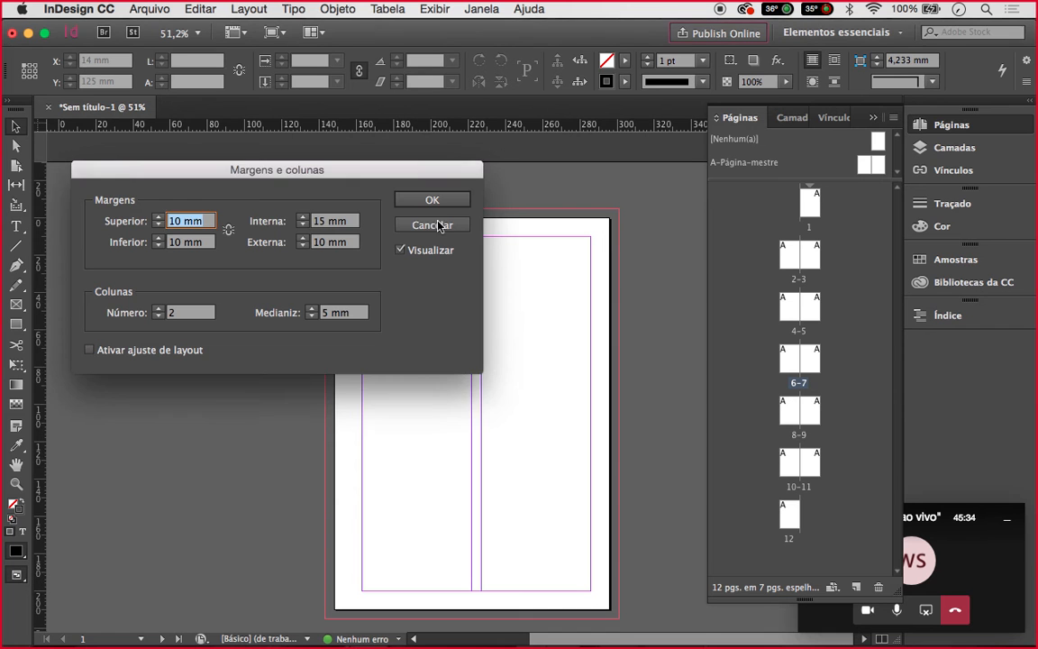
left_click(433, 202)
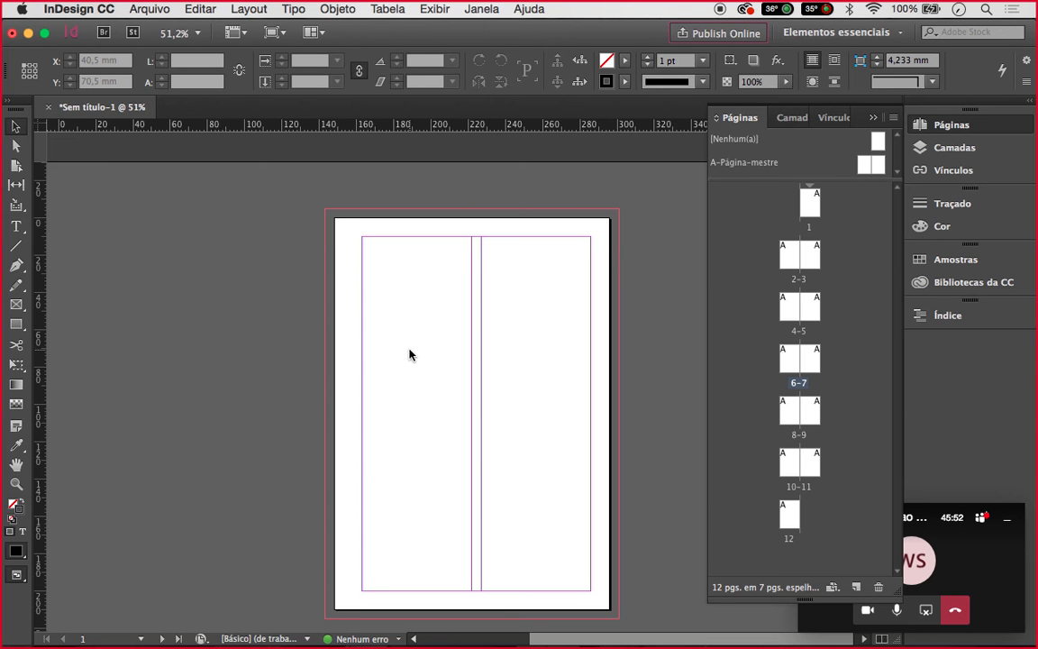
Switch back to InDesign through Mission Control and open the Arquivo menu
key("ctrl+Up")
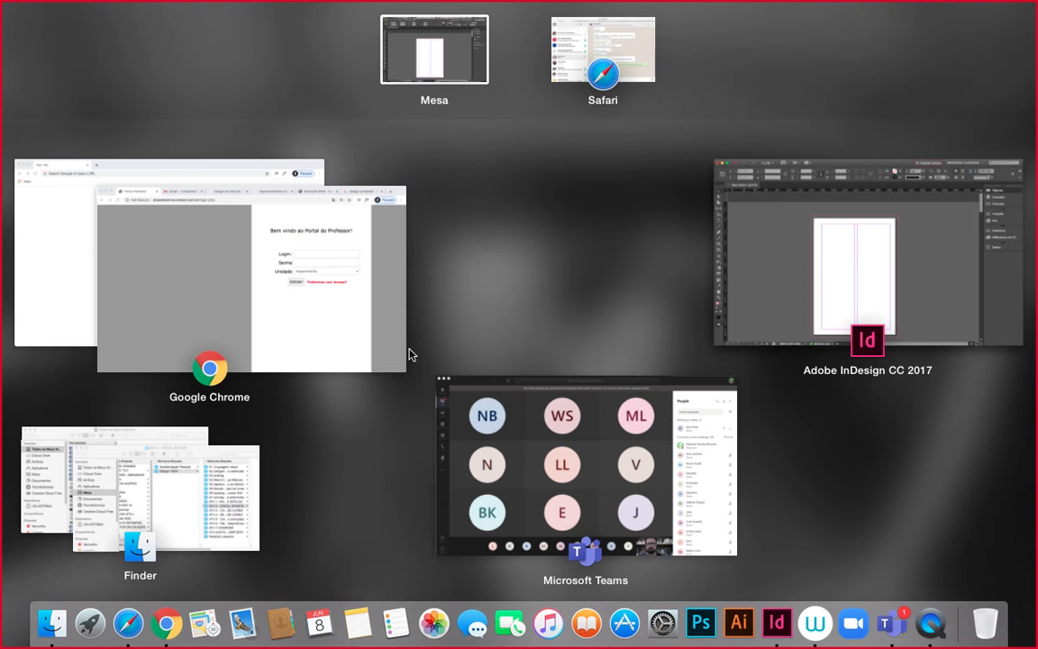
left_click(906, 272)
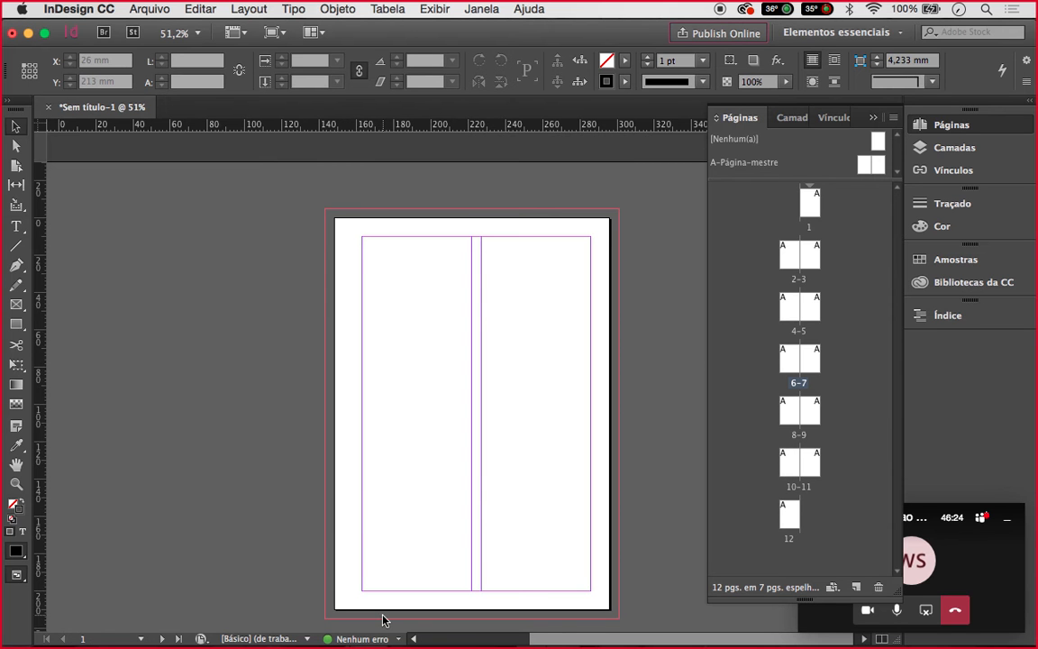
left_click(147, 8)
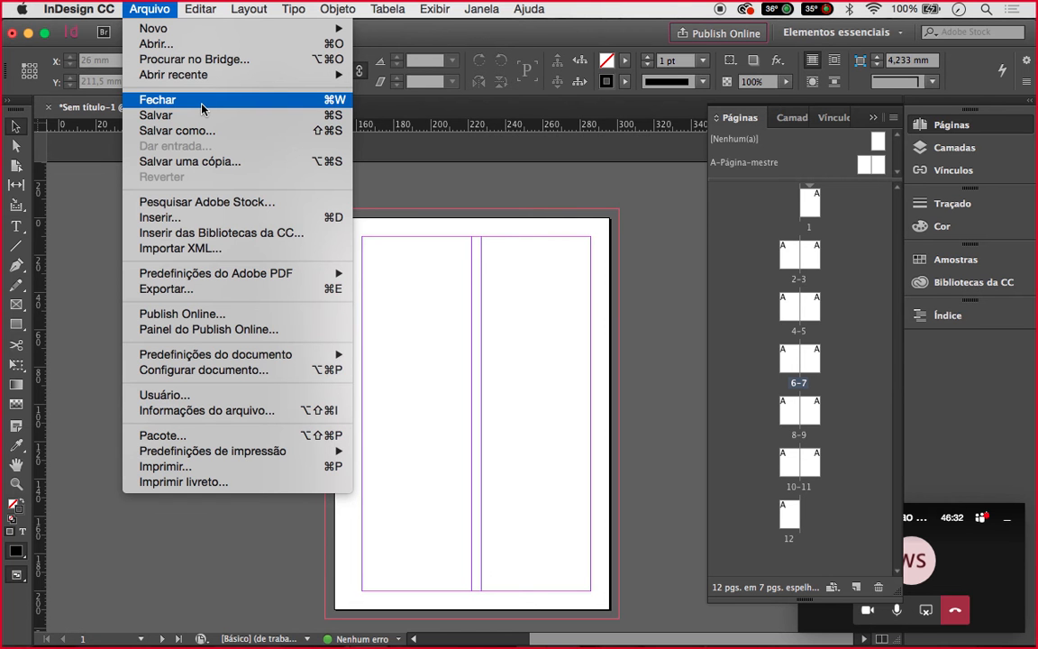
In the Place dialog, browse Mesa > Pitágoras 2020 > Ilustração Digital > ATV 3 - Capa de Filme, shown as large icons
left_click(204, 218)
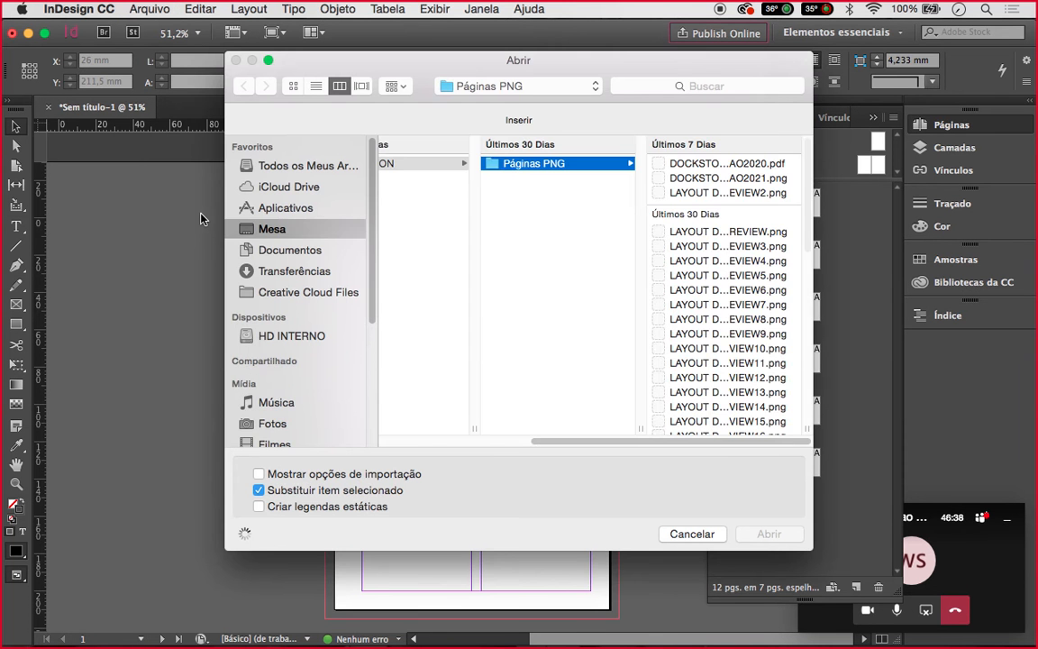
left_click(320, 230)
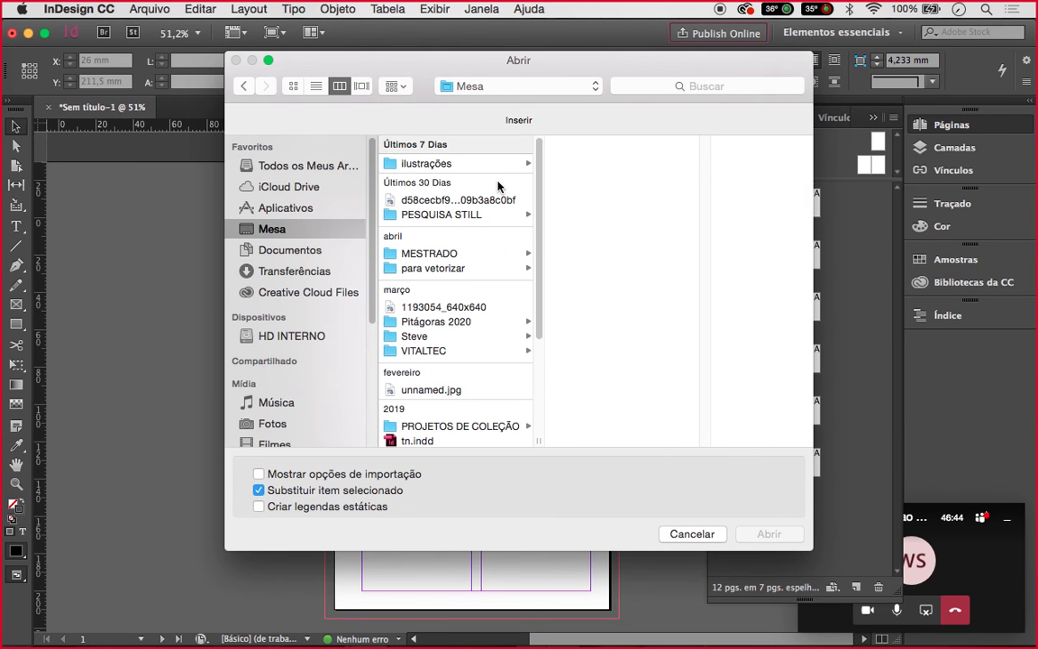
left_click(455, 323)
left_click(646, 179)
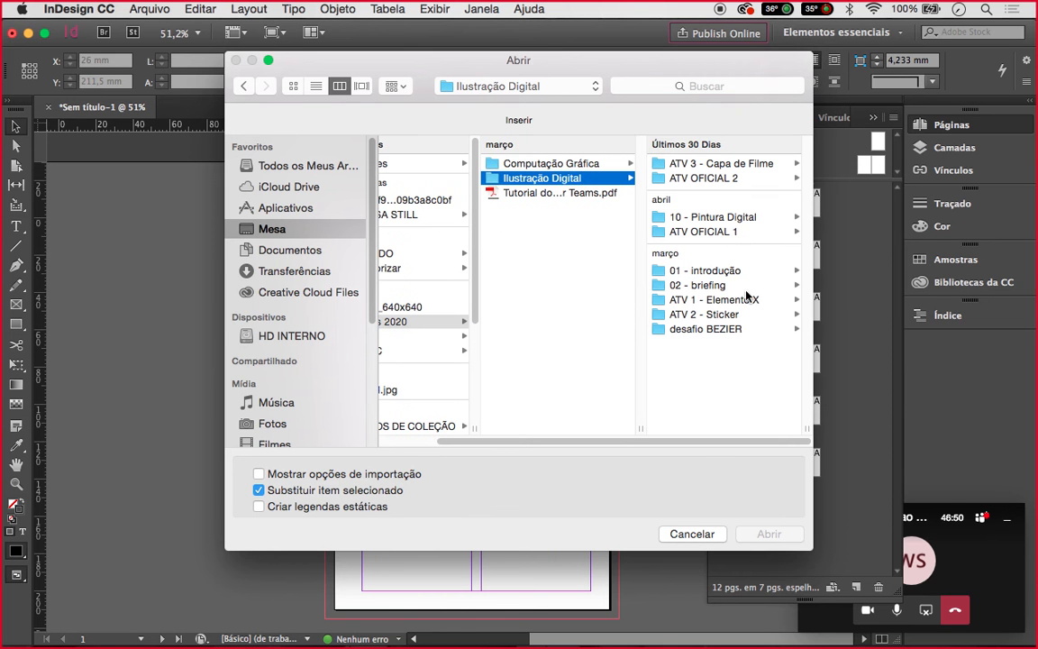
left_click(722, 165)
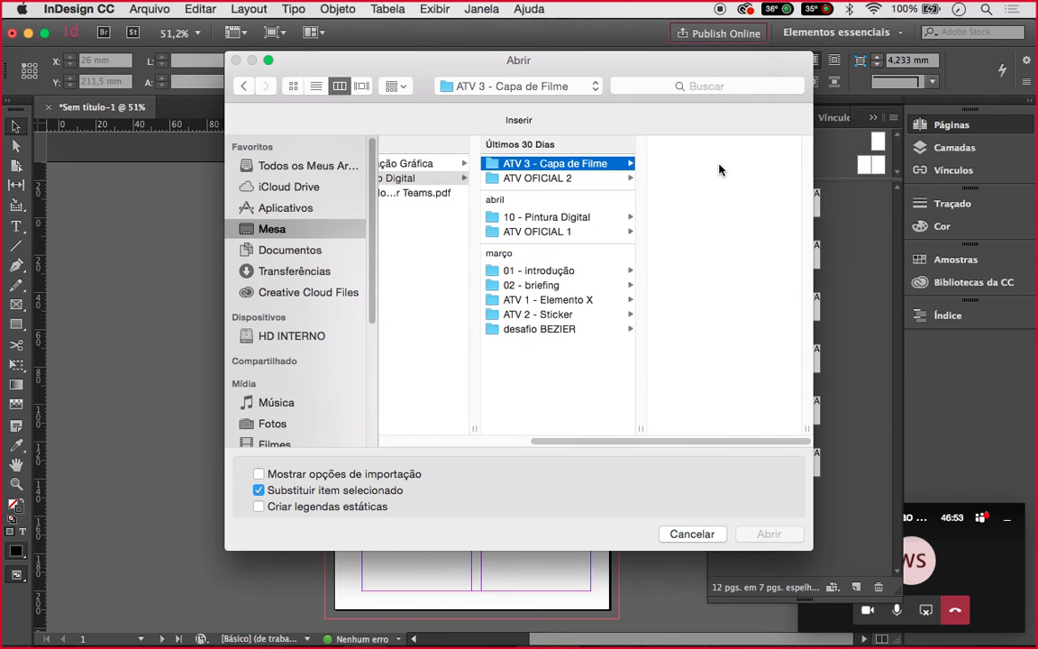
left_click(293, 85)
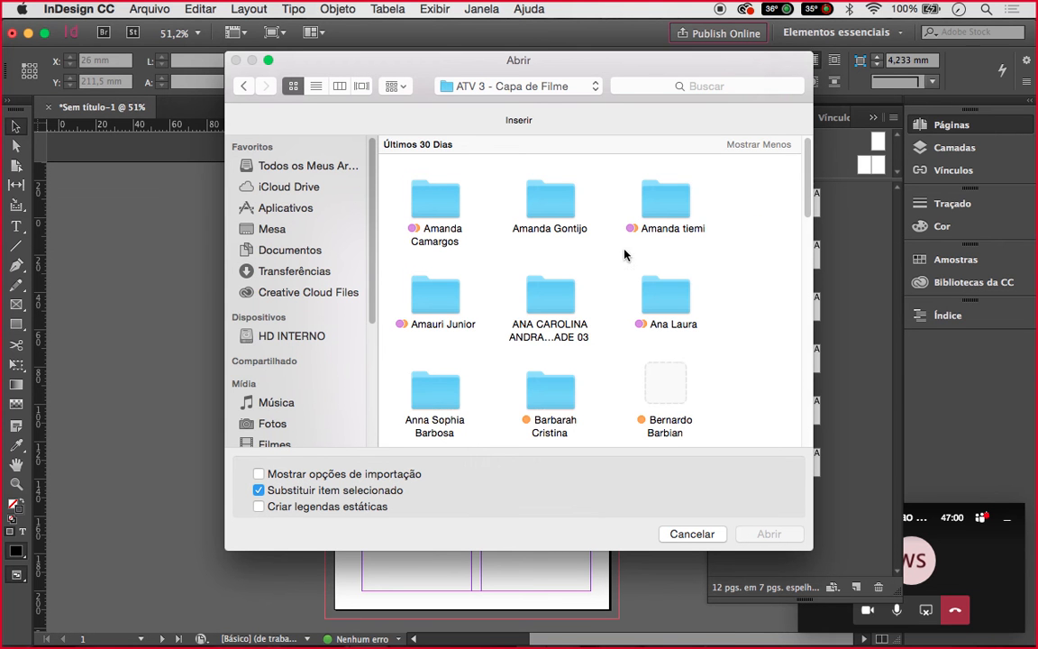
scroll(577, 309, "down", 1)
scroll(577, 309, "up", 1)
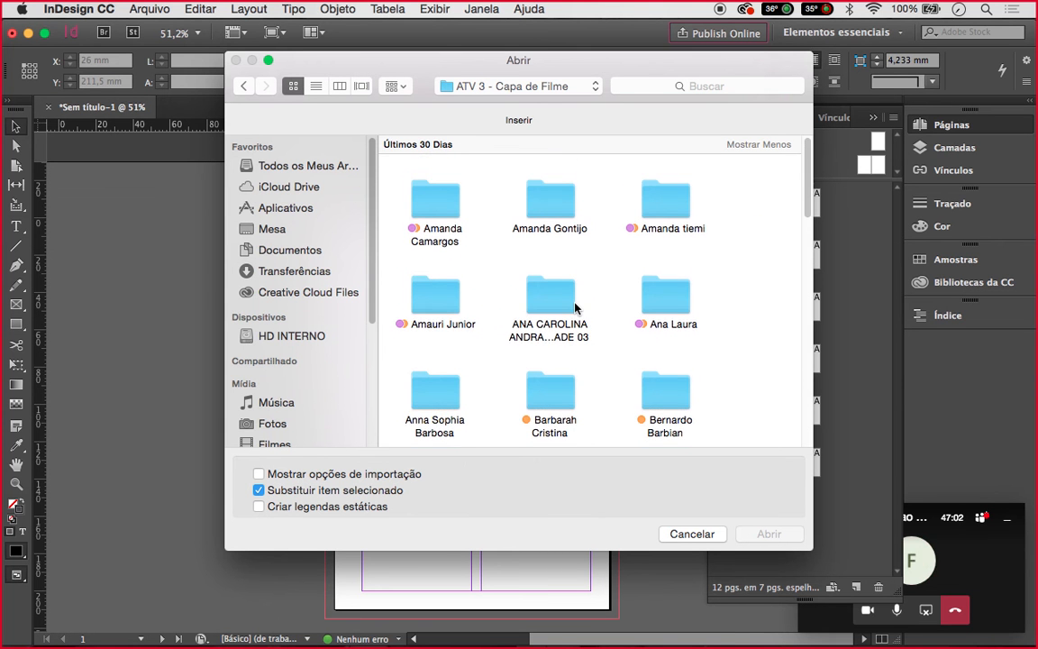
scroll(577, 308, "down", 1)
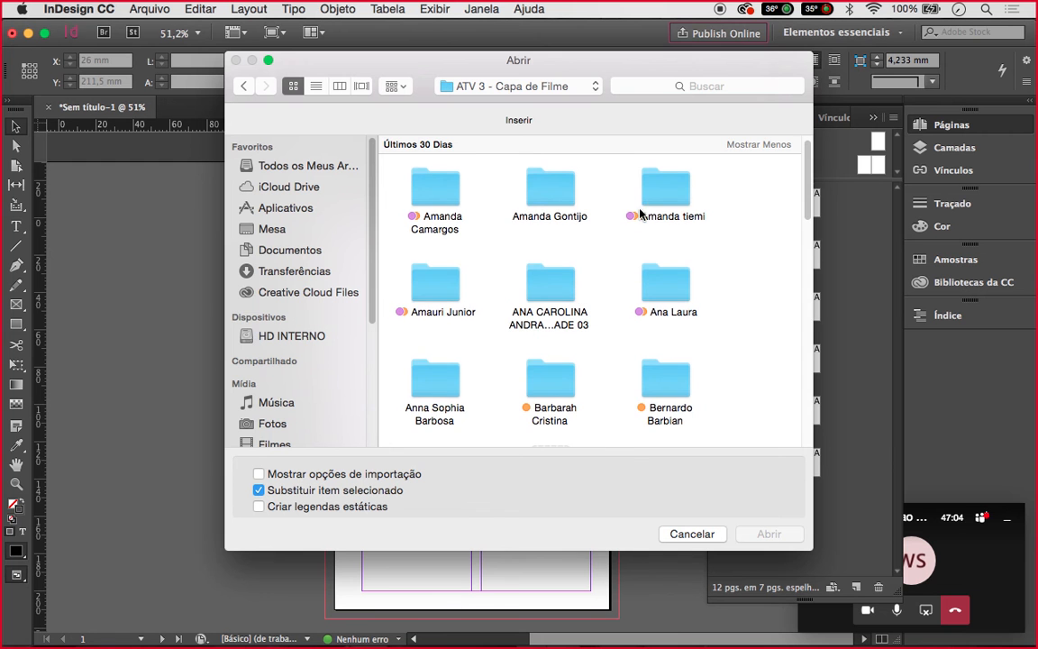
left_click(446, 288)
double_click(446, 288)
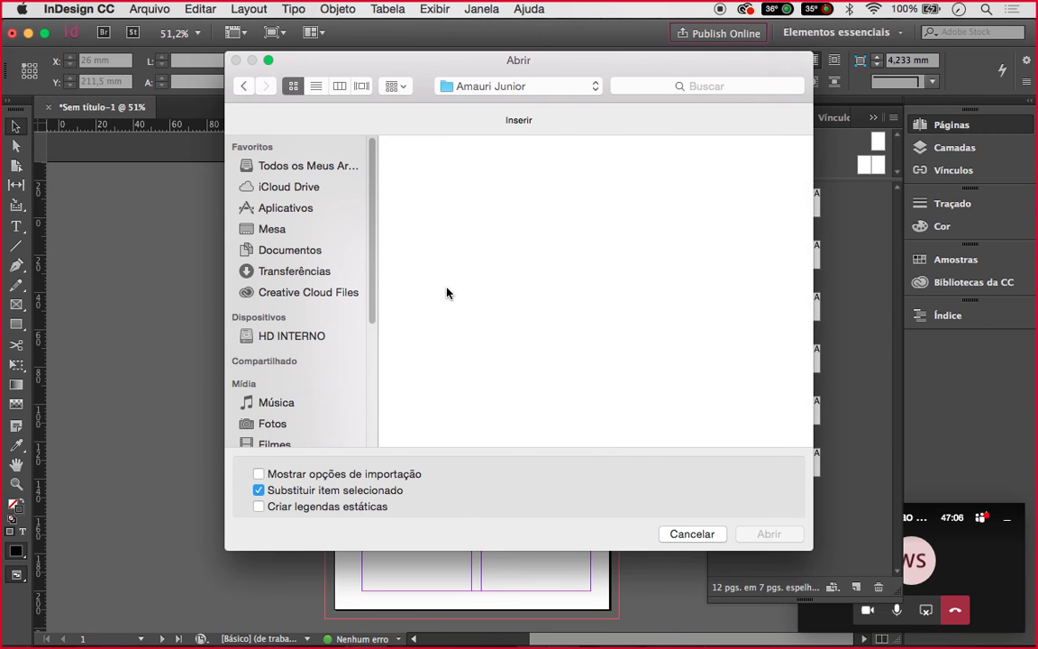
left_click(443, 201)
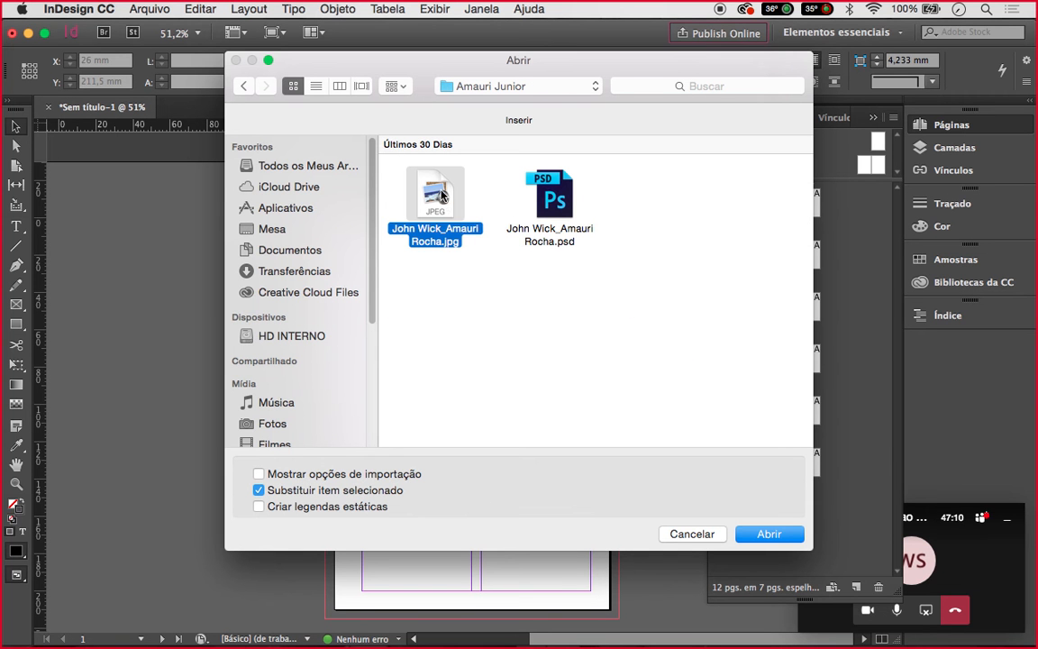
left_click(505, 364)
left_click(566, 181)
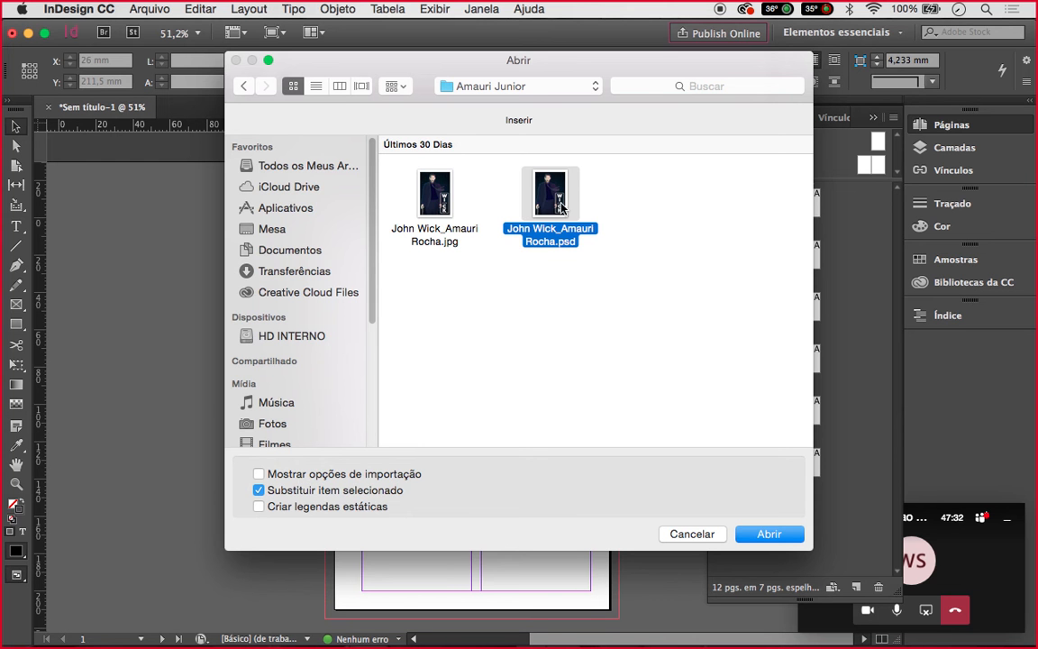
left_click(776, 537)
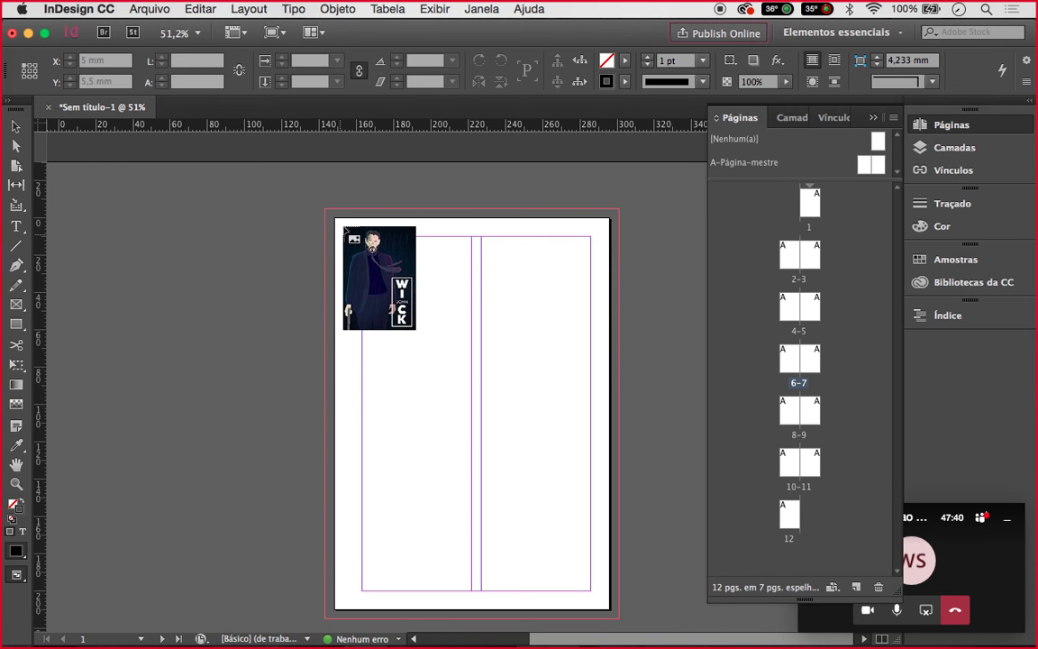
Place the John Wick poster full size at the page's top-left corner and collapse the Páginas panel
left_click(326, 208)
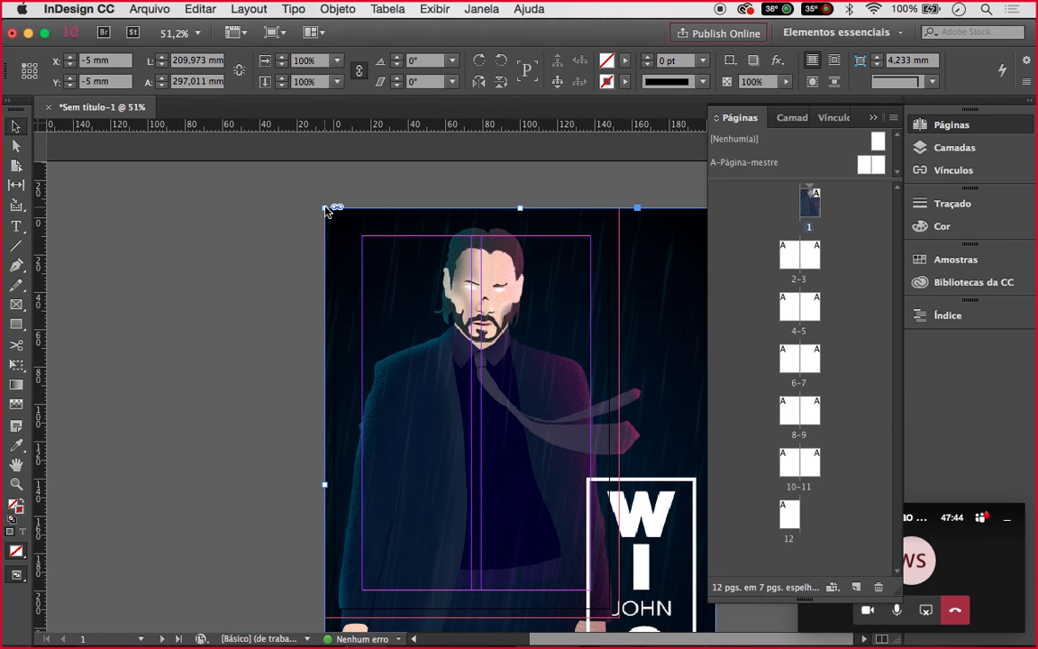
scroll(223, 238, "down", 2)
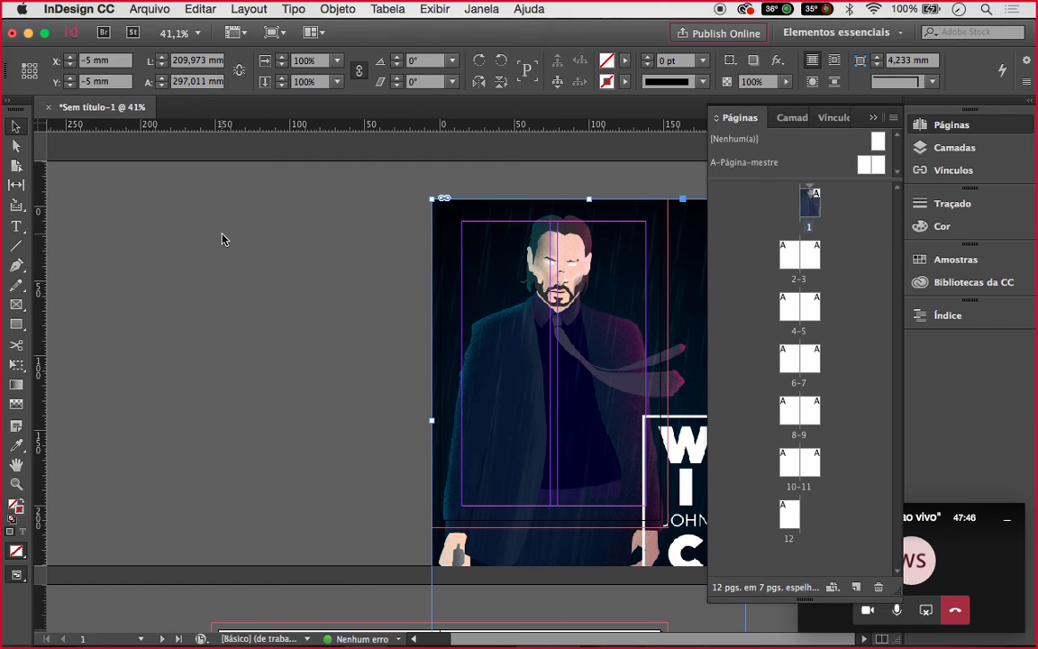
scroll(222, 238, "down", 2)
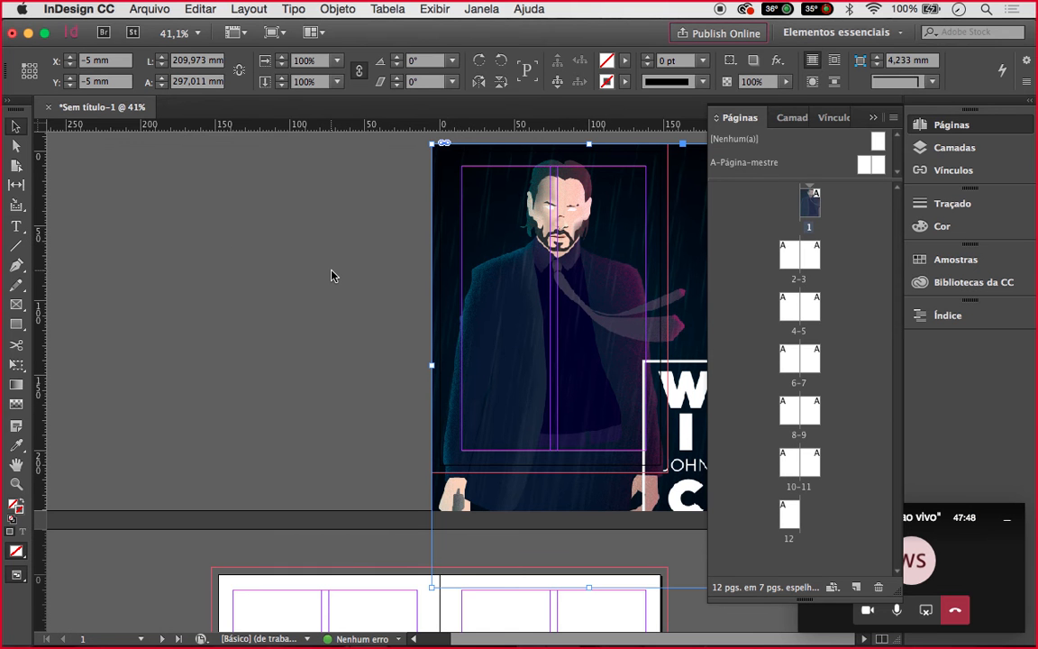
scroll(333, 271, "up", 2)
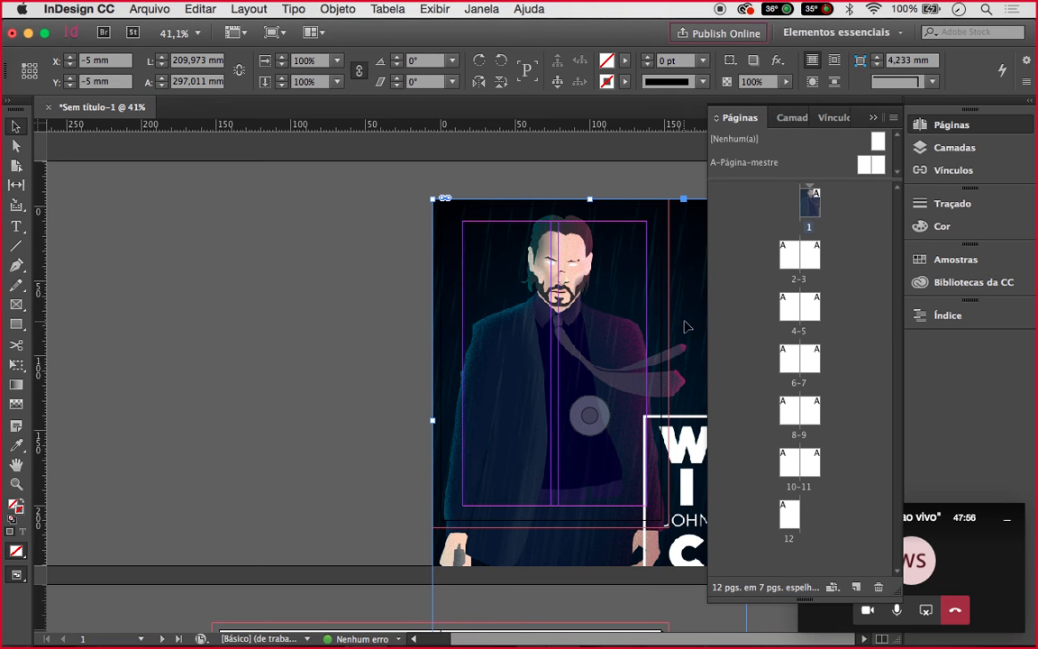
left_click(873, 118)
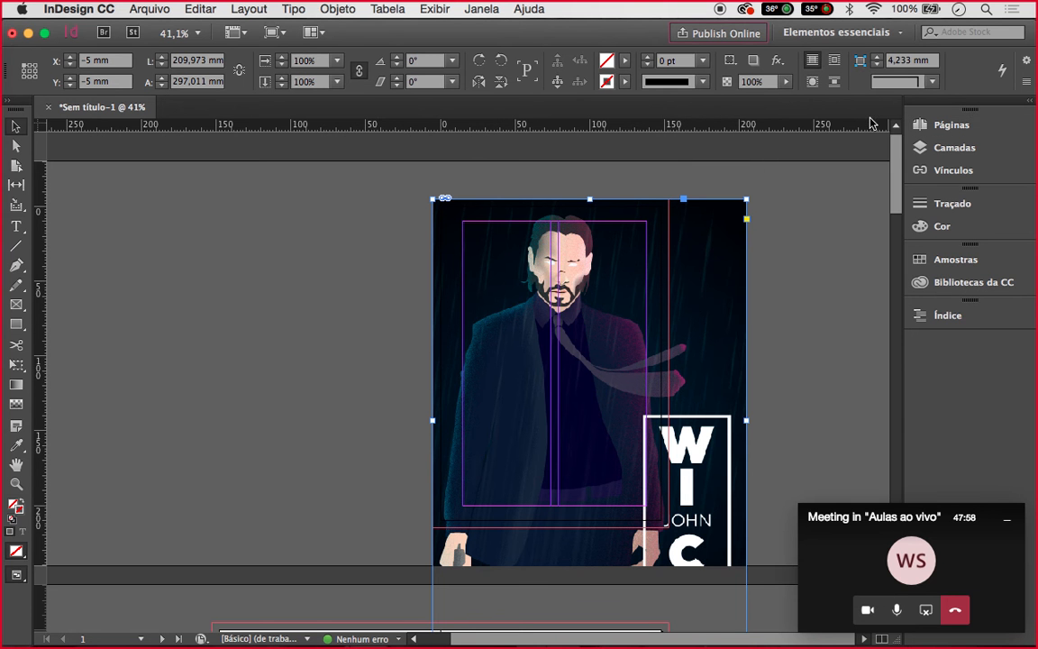
scroll(700, 309, "down", 5)
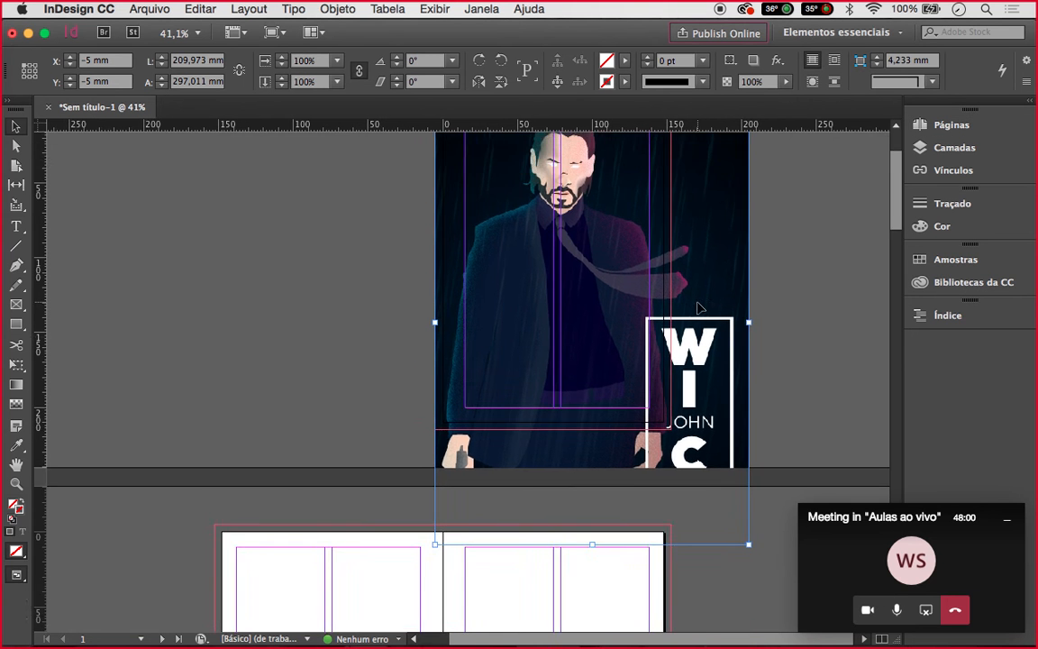
scroll(700, 309, "up", 5)
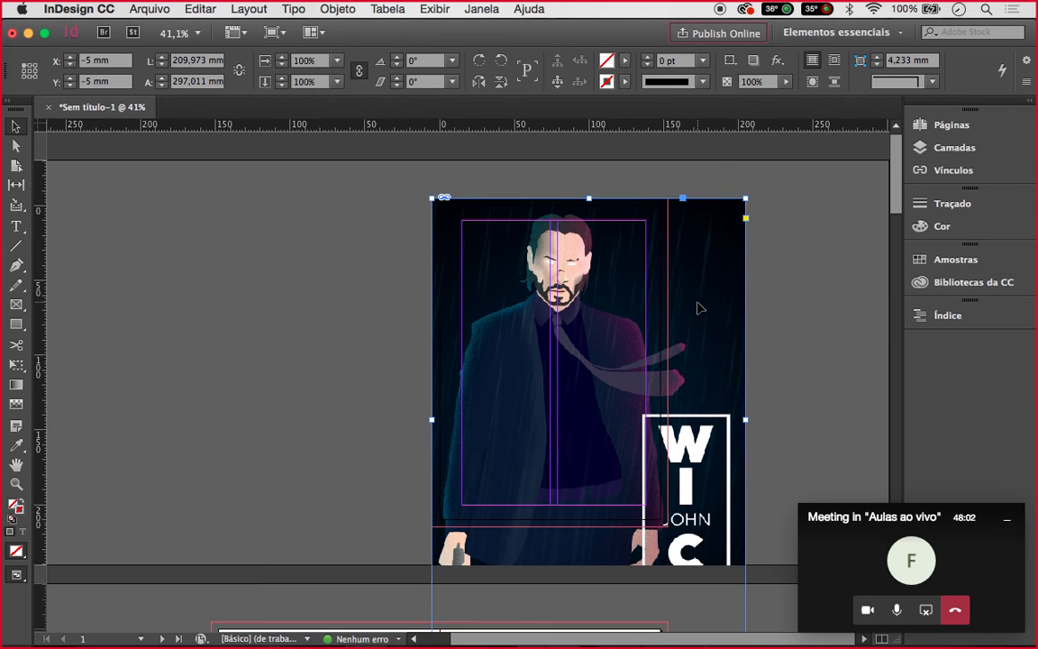
scroll(701, 308, "down", 1)
Undo the full-size placement and place the poster again as a smaller dragged frame
key("super+z")
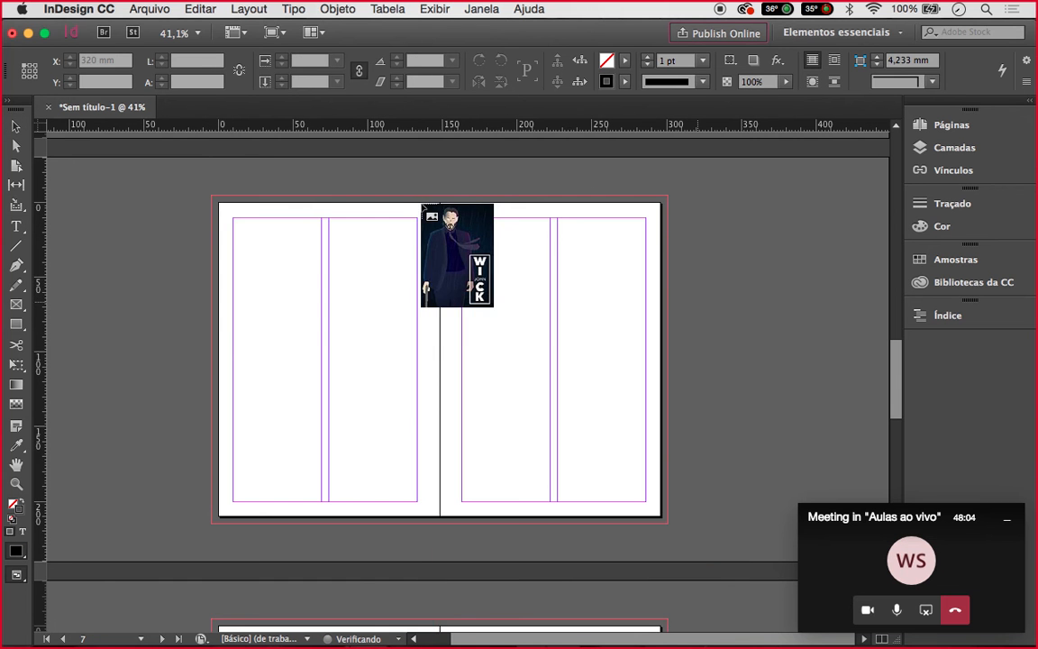
scroll(423, 209, "down", 15)
scroll(424, 208, "up", 20)
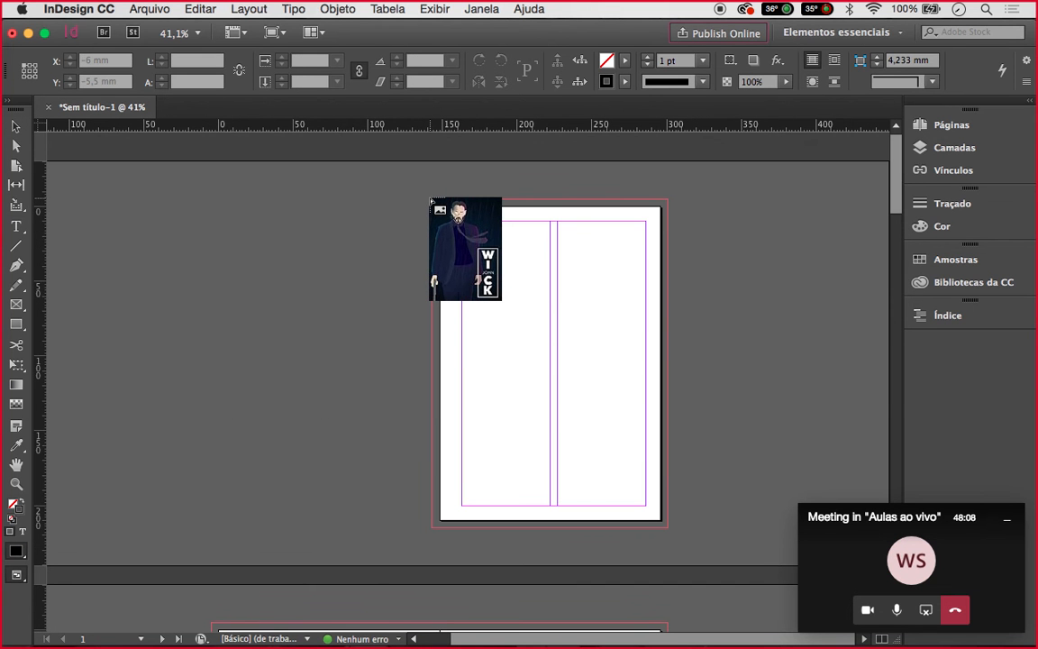
left_click_drag(431, 200, 695, 536)
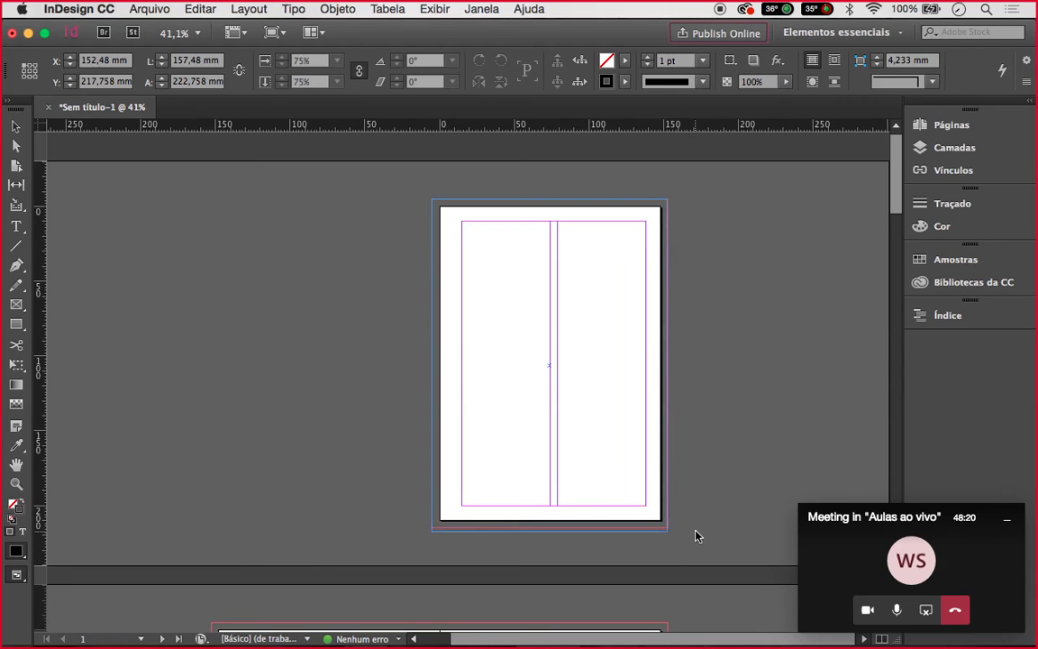
left_click(698, 504)
Move the poster frame so it snaps to the page's top-left corner
scroll(651, 372, "up", 3)
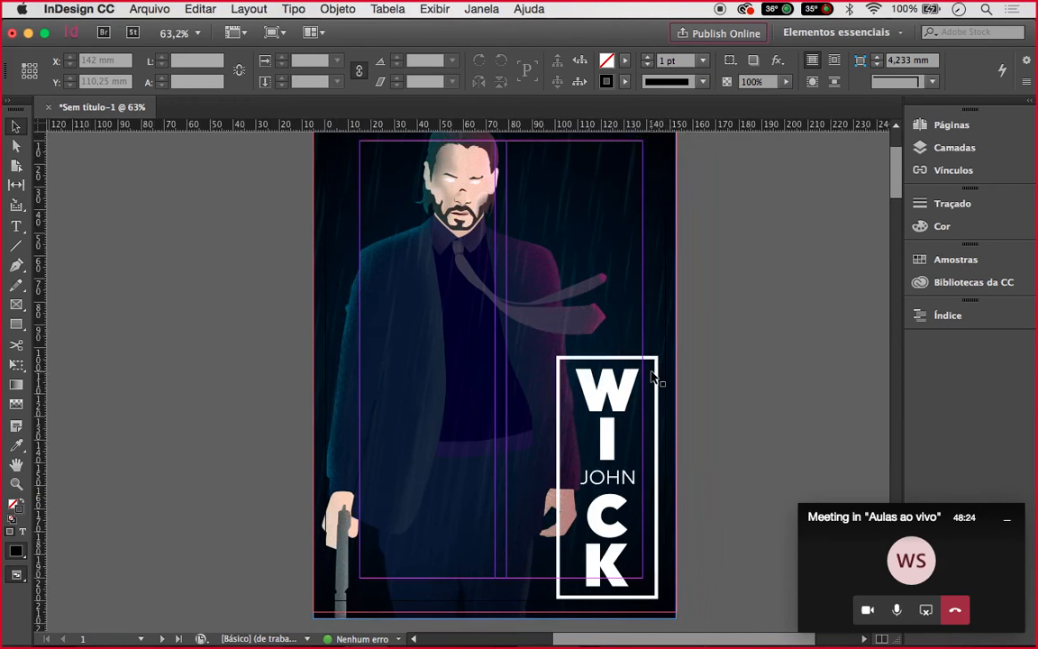
scroll(631, 365, "up", 3)
scroll(631, 365, "right", 1)
left_click(565, 359)
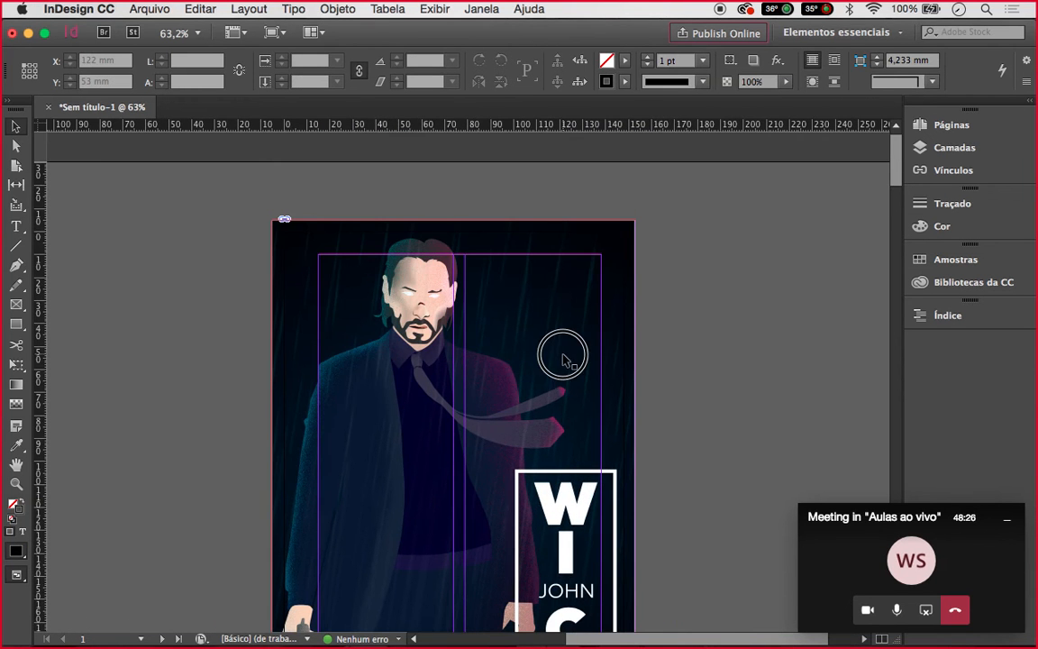
left_click_drag(567, 365, 569, 371)
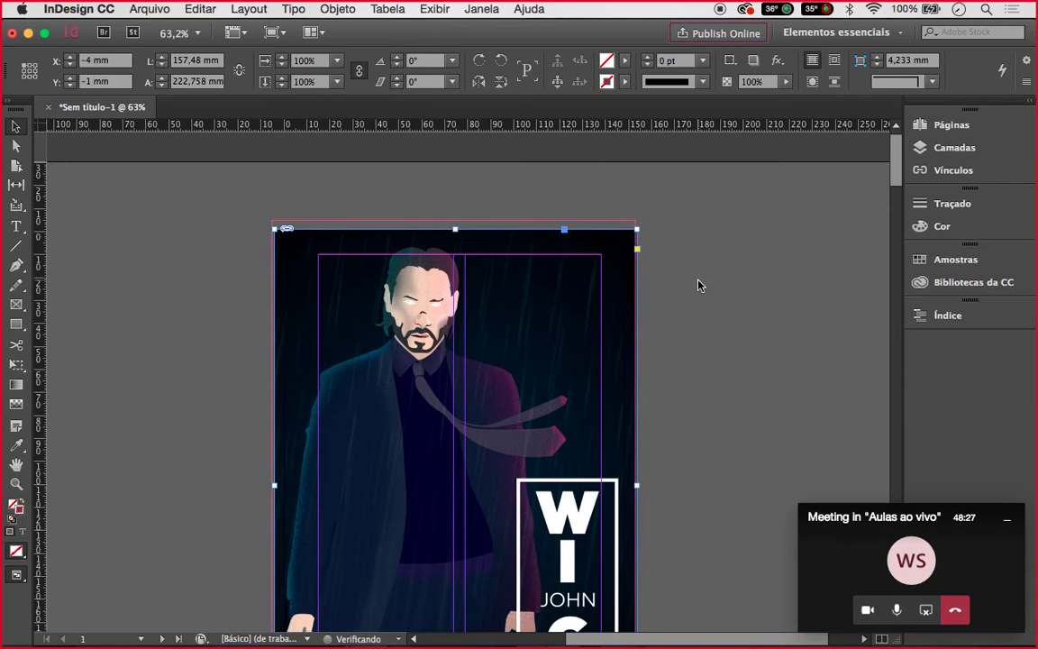
left_click(700, 282)
left_click(530, 320)
left_click_drag(538, 260, 570, 273)
left_click_drag(538, 332, 516, 322)
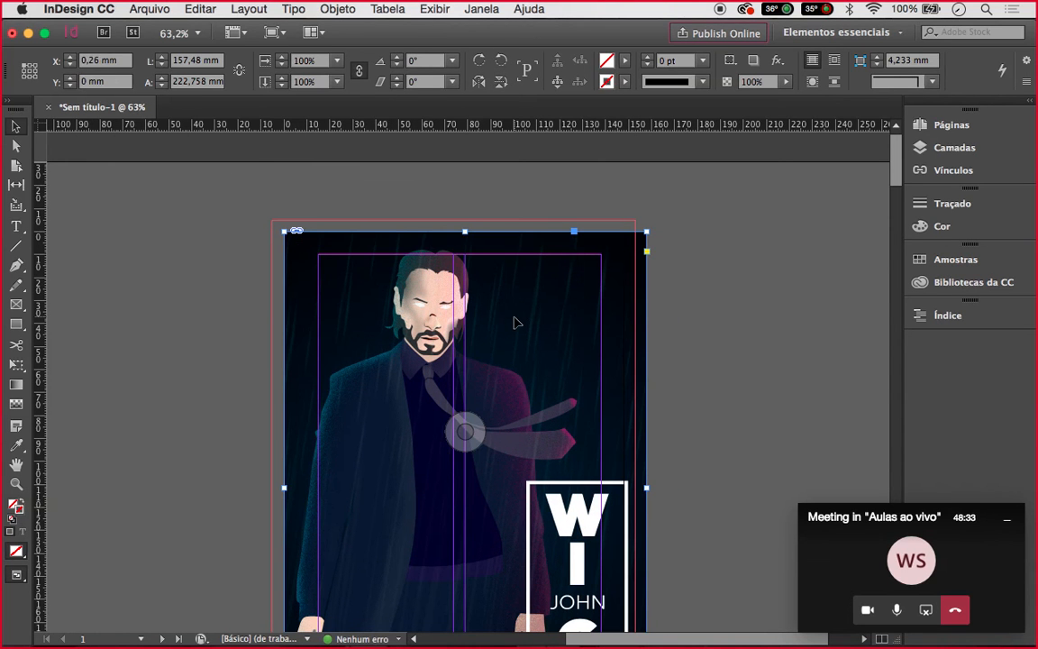
left_click(556, 214)
Shift the poster into the bleed at X/Y −5 mm and trim its height to 220 mm
left_click(460, 244)
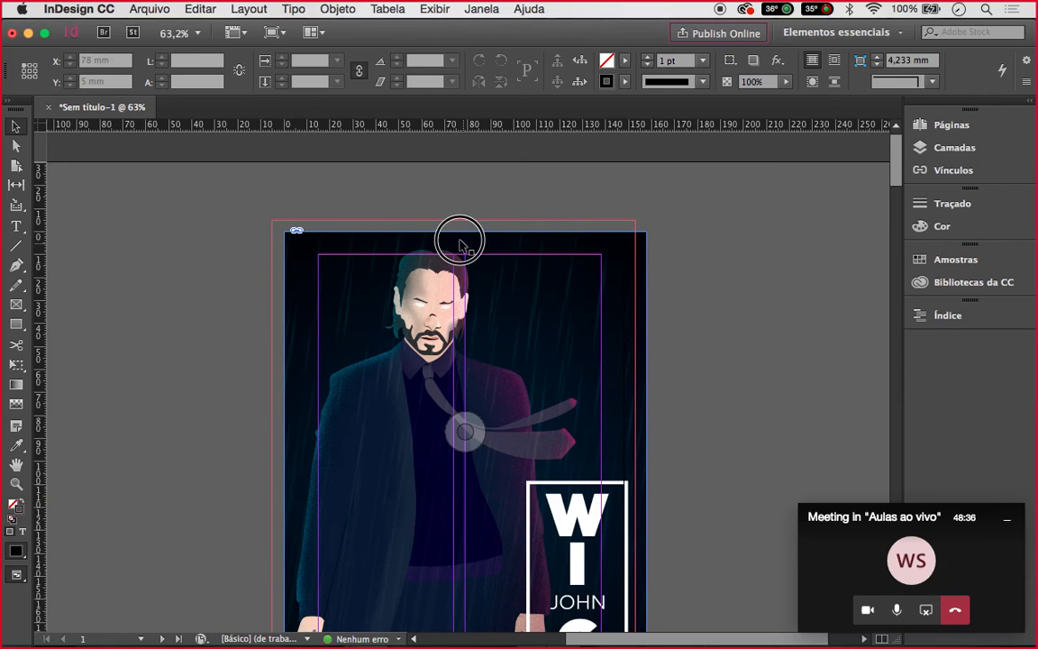
left_click_drag(460, 243, 450, 240)
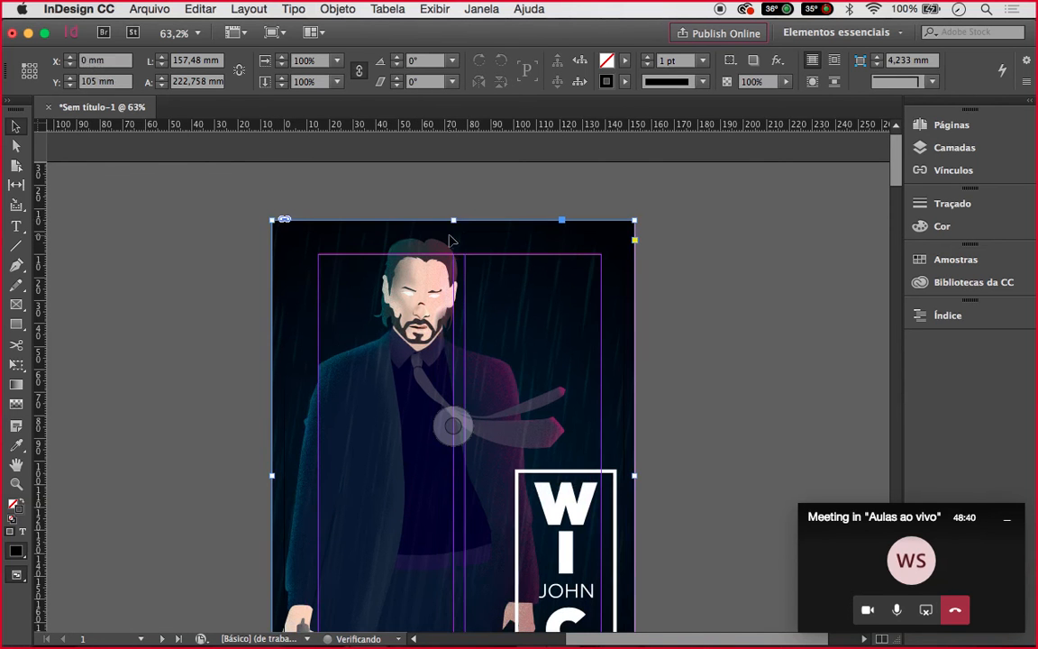
scroll(652, 264, "down", 5)
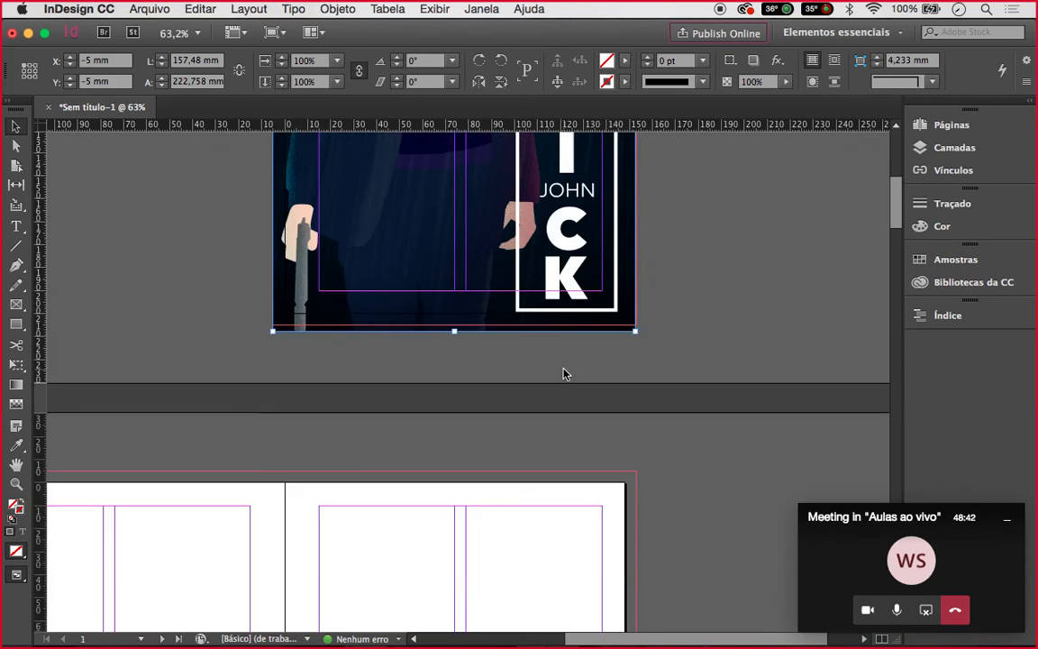
left_click_drag(453, 331, 452, 324)
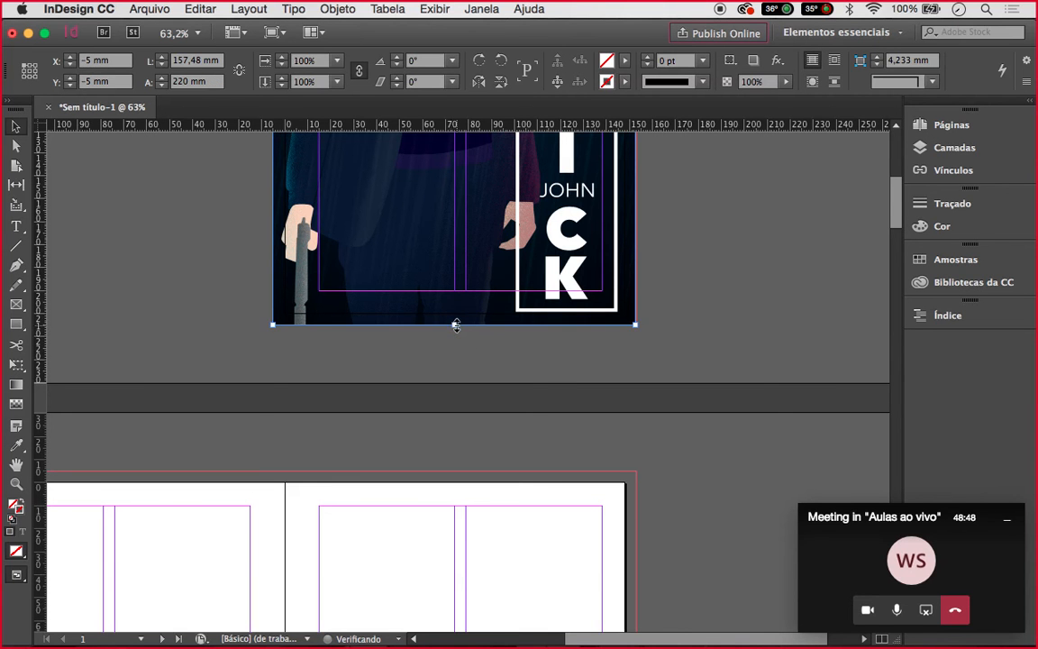
left_click(501, 359)
scroll(498, 360, "up", 5)
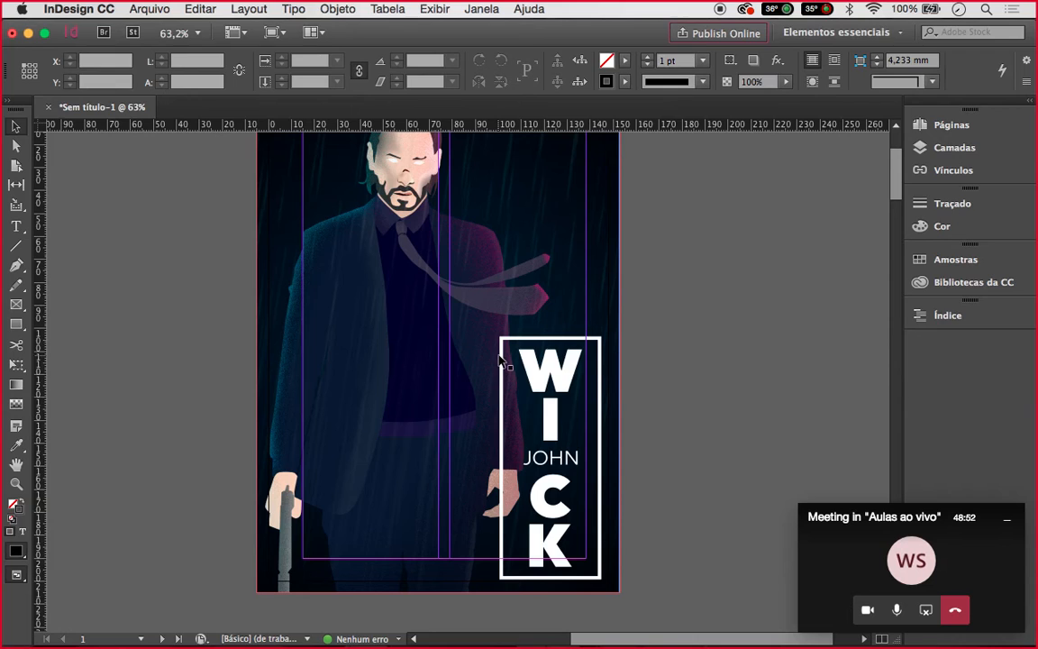
key("shift+w")
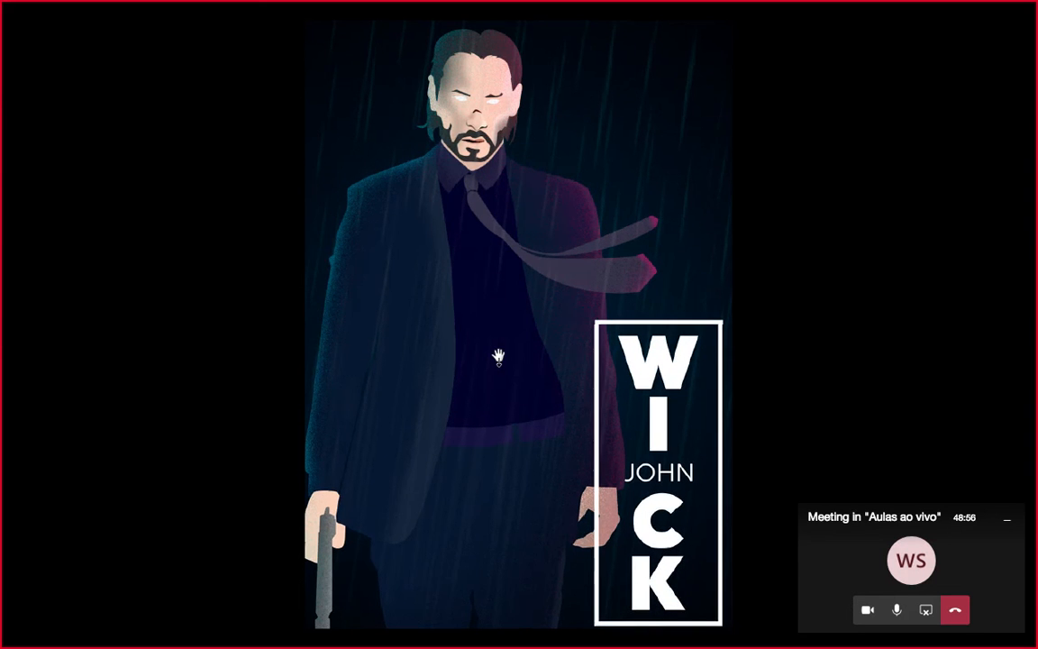
key("Escape")
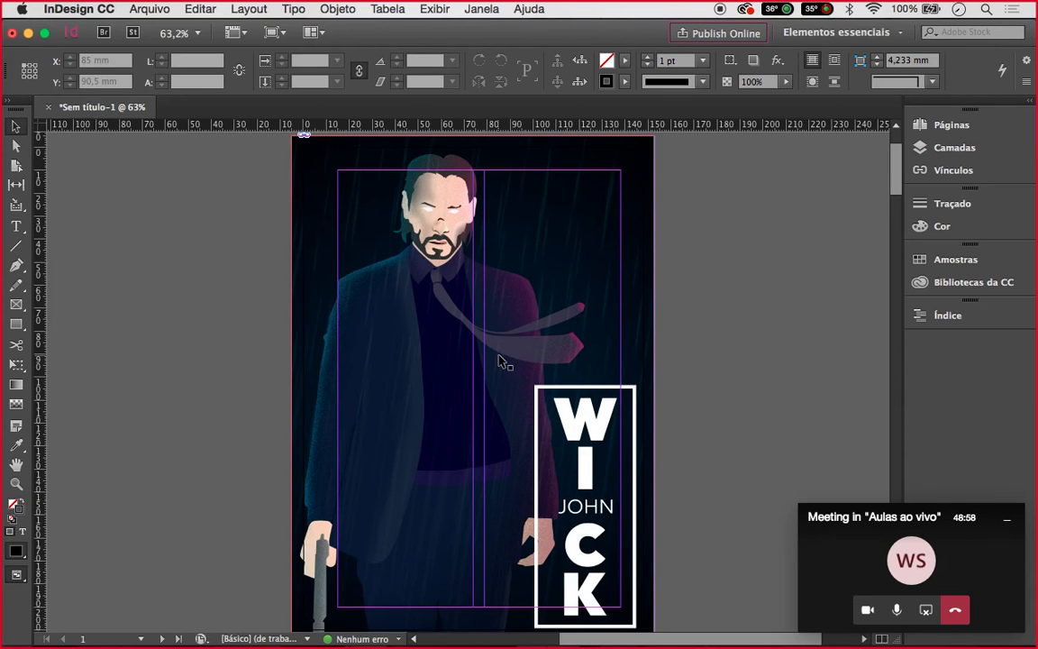
scroll(502, 361, "down", 5)
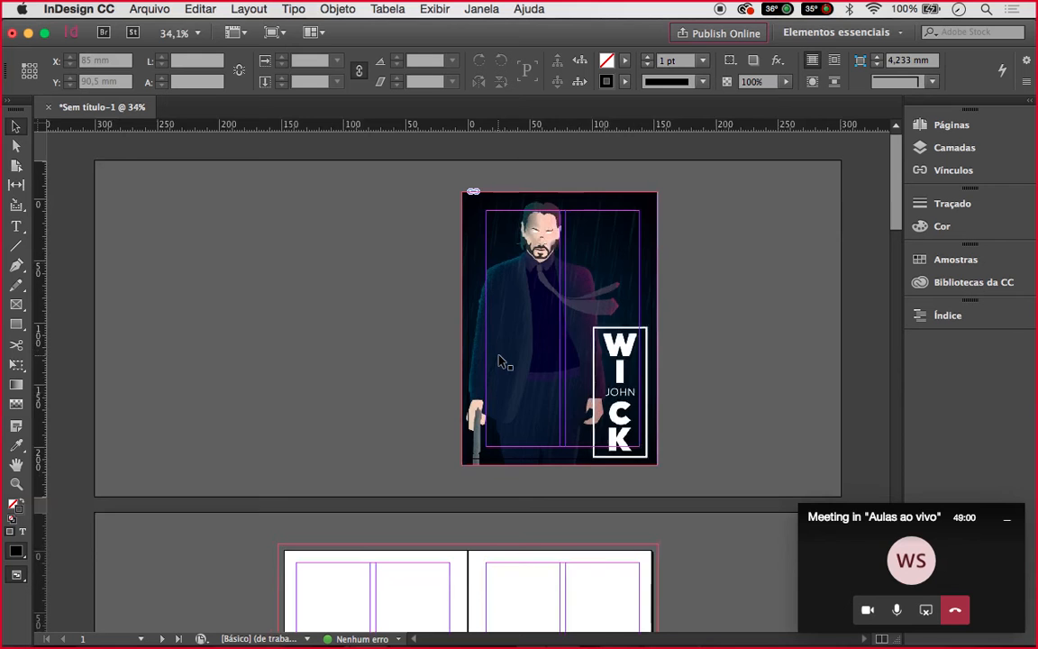
scroll(502, 361, "up", 2)
scroll(502, 362, "up", 2)
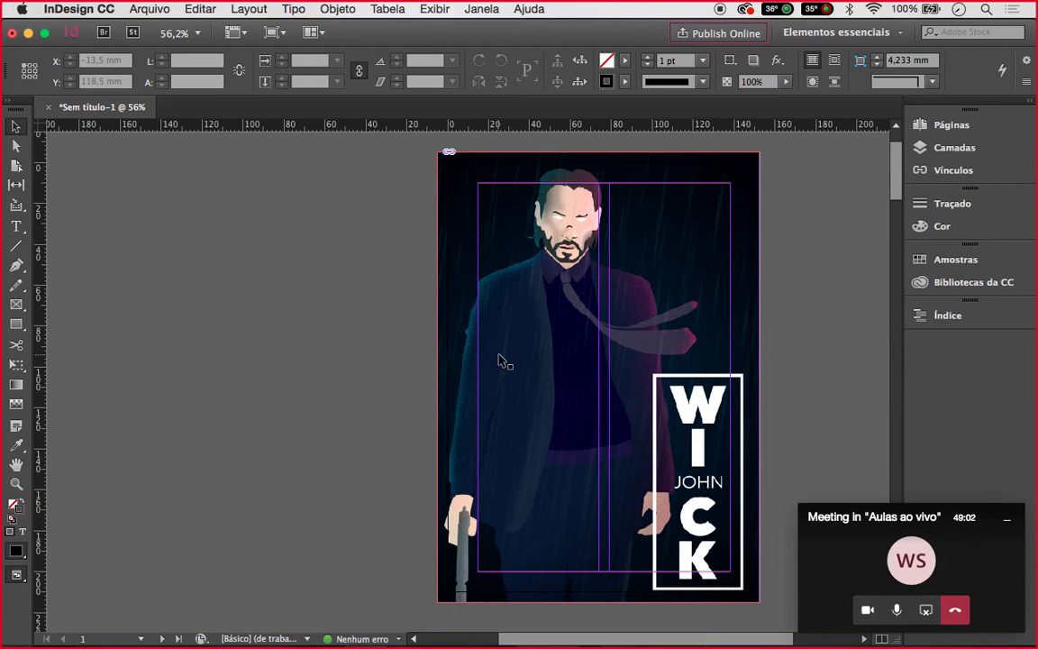
scroll(498, 360, "down", 1)
scroll(498, 360, "right", 1)
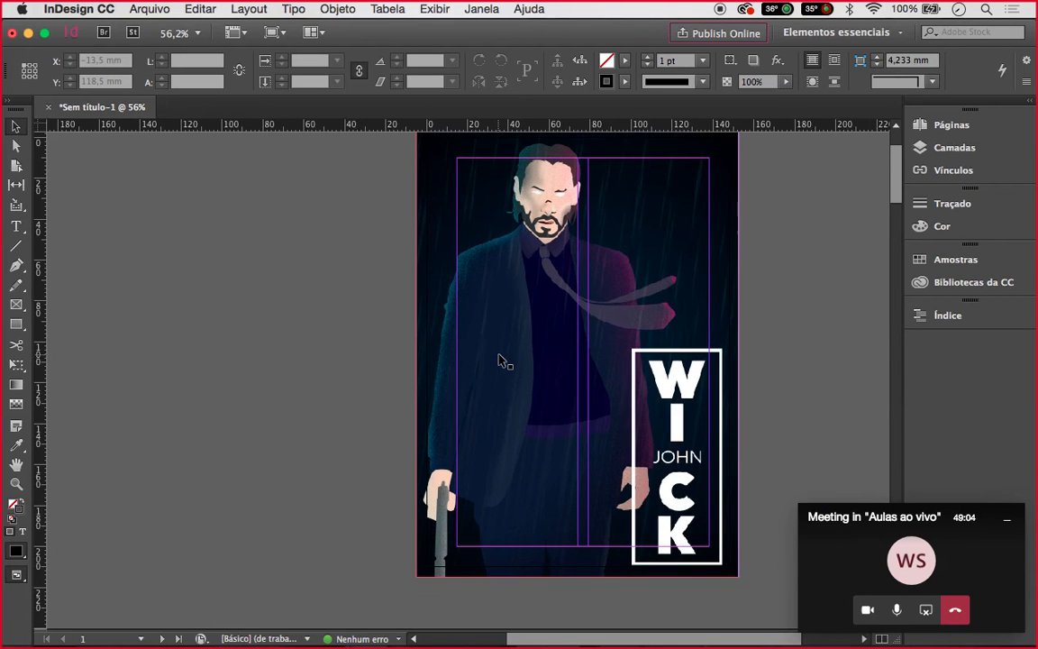
scroll(502, 362, "up", 1)
scroll(502, 362, "right", 3)
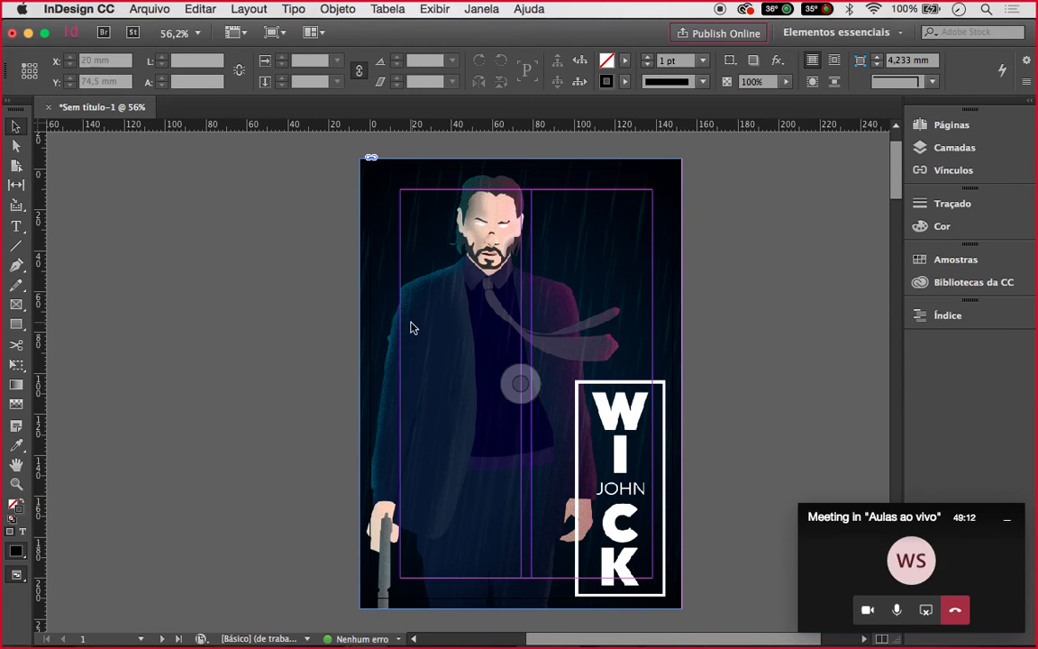
Test-crop the picture frame to about half width, then widen it back across the page
left_click(465, 321)
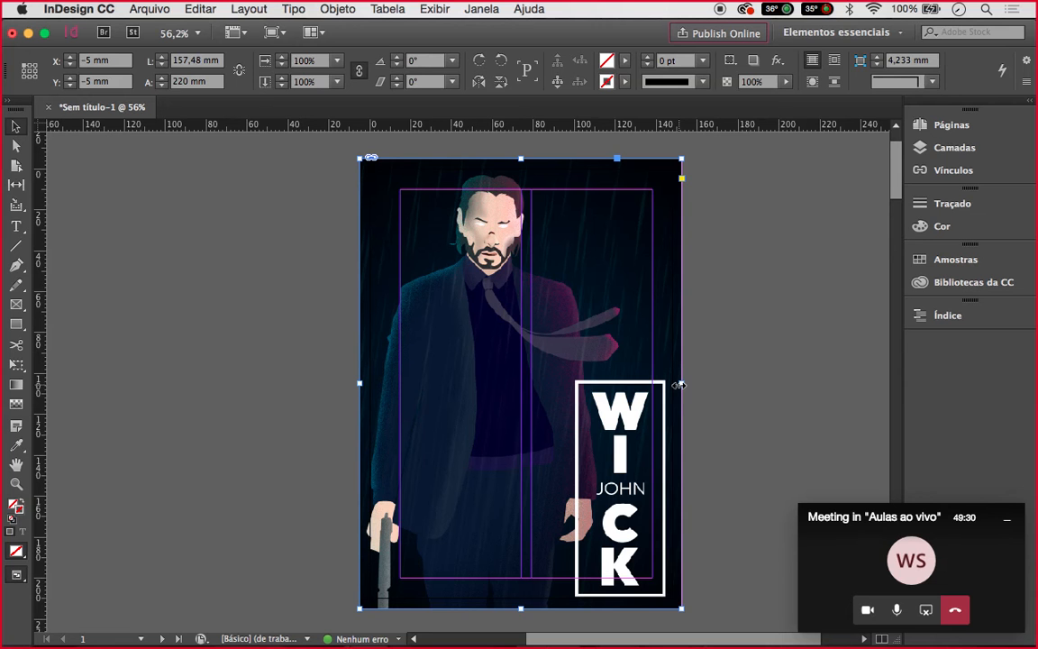
left_click_drag(680, 384, 683, 350)
left_click_drag(684, 385, 527, 376)
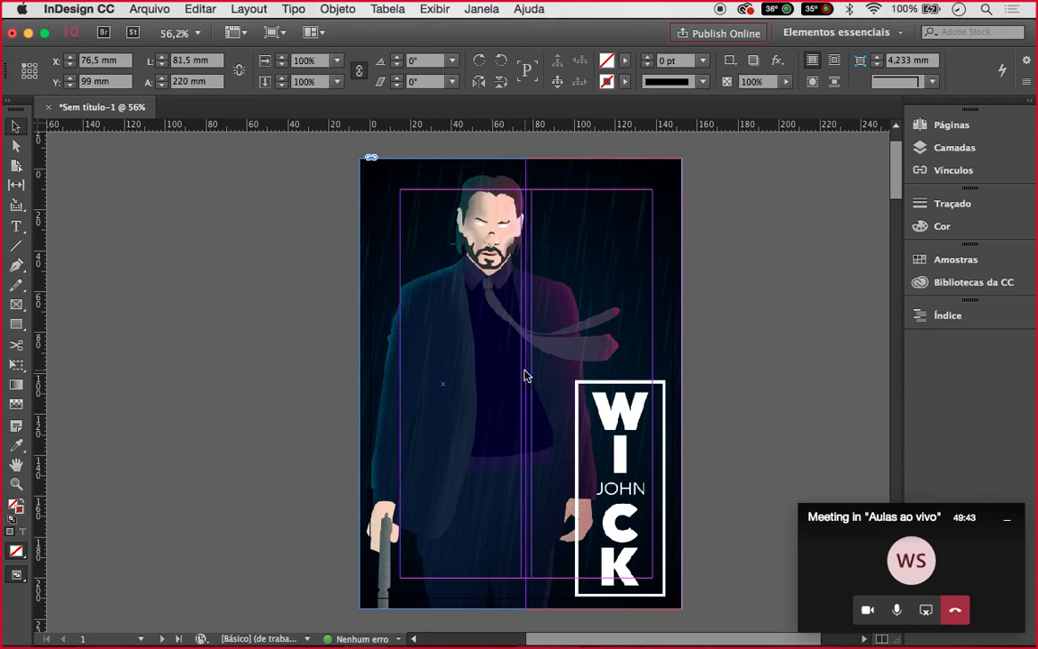
left_click(704, 274)
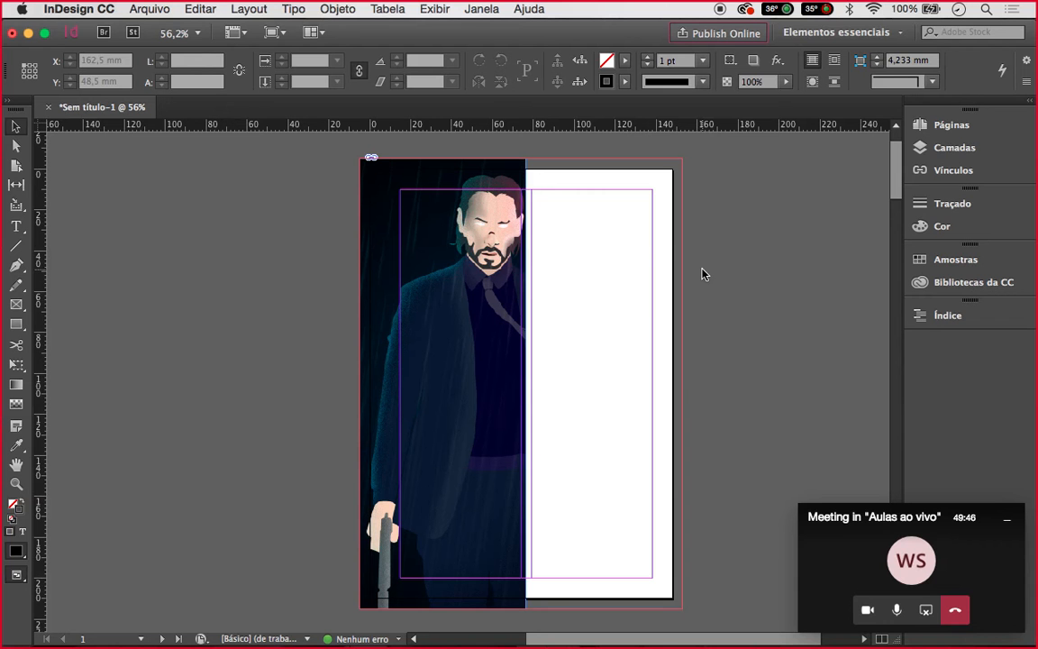
left_click(442, 382)
left_click(549, 243)
left_click(490, 202)
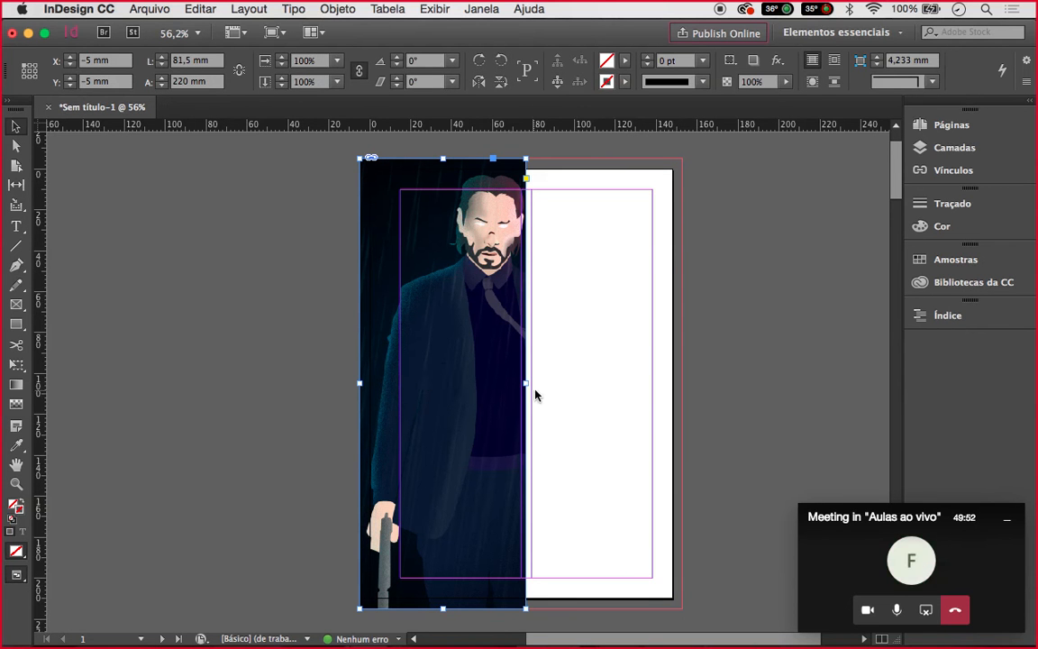
left_click_drag(527, 384, 683, 358)
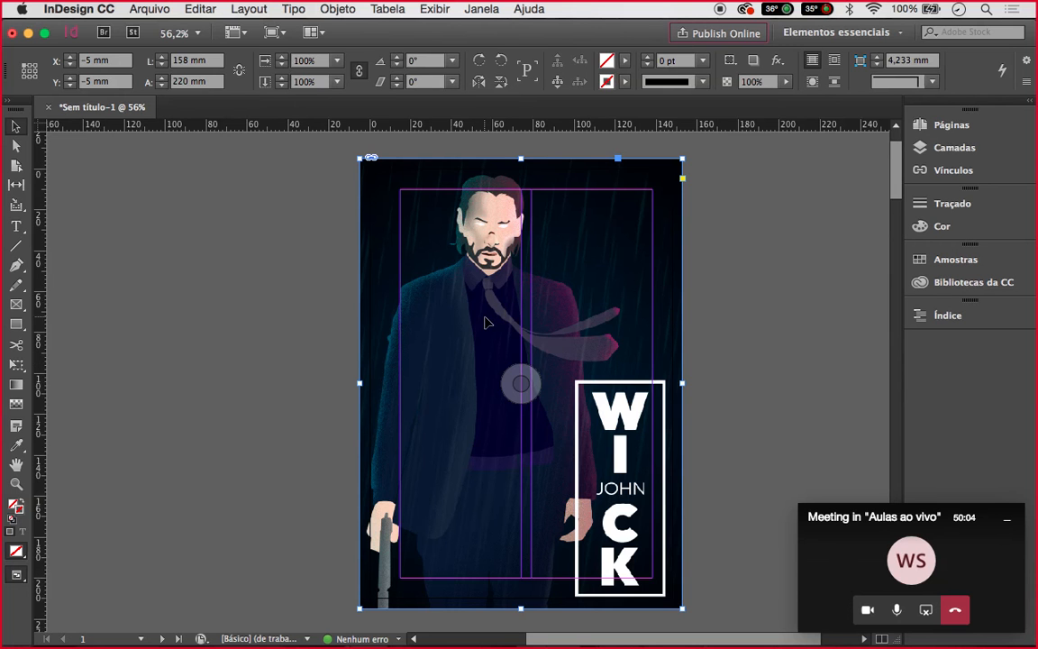
Scale the picture inside its frame to 114.895%, pushing the WICK title off the page
scroll(485, 325, "down", 3)
scroll(485, 327, "down", 1)
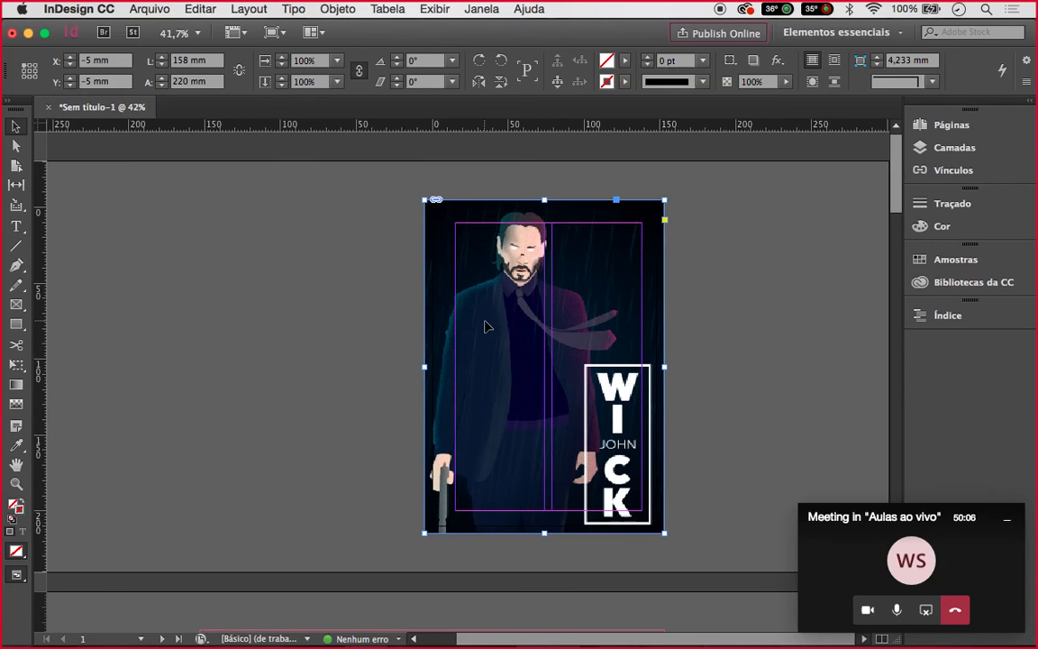
scroll(485, 326, "down", 2)
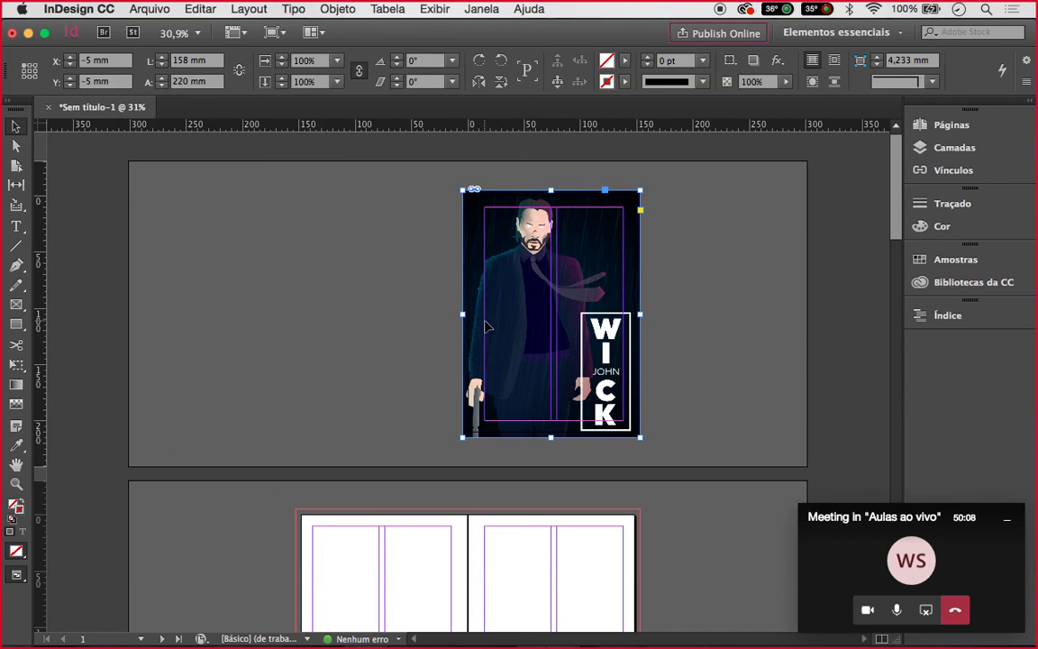
double_click(510, 316)
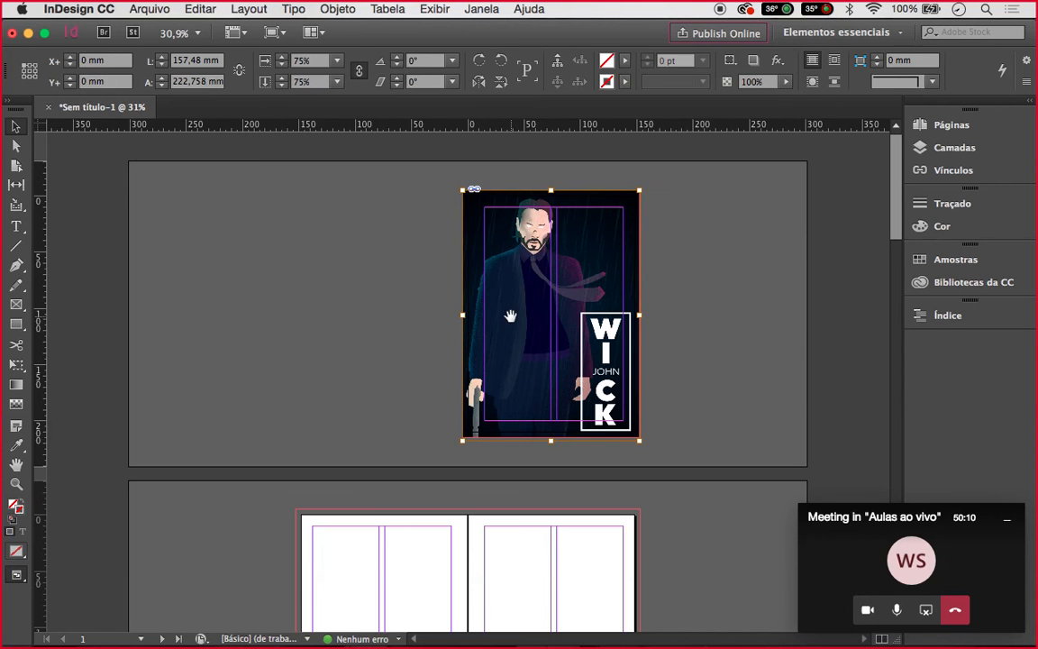
left_click(536, 282)
left_click(536, 281)
left_click(641, 442)
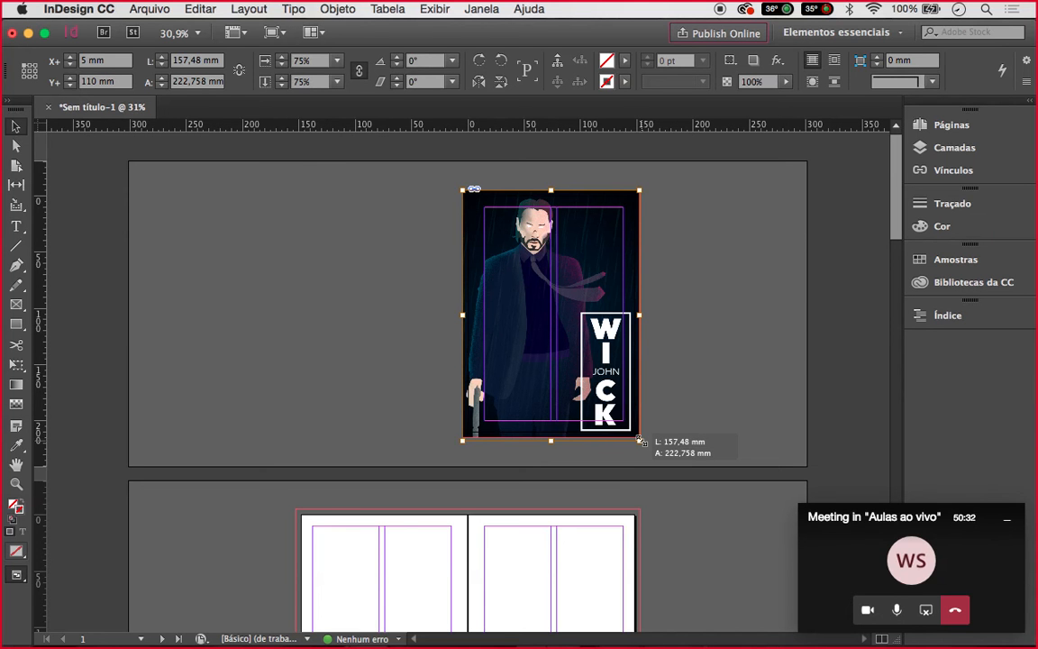
left_click_drag(640, 441, 737, 573)
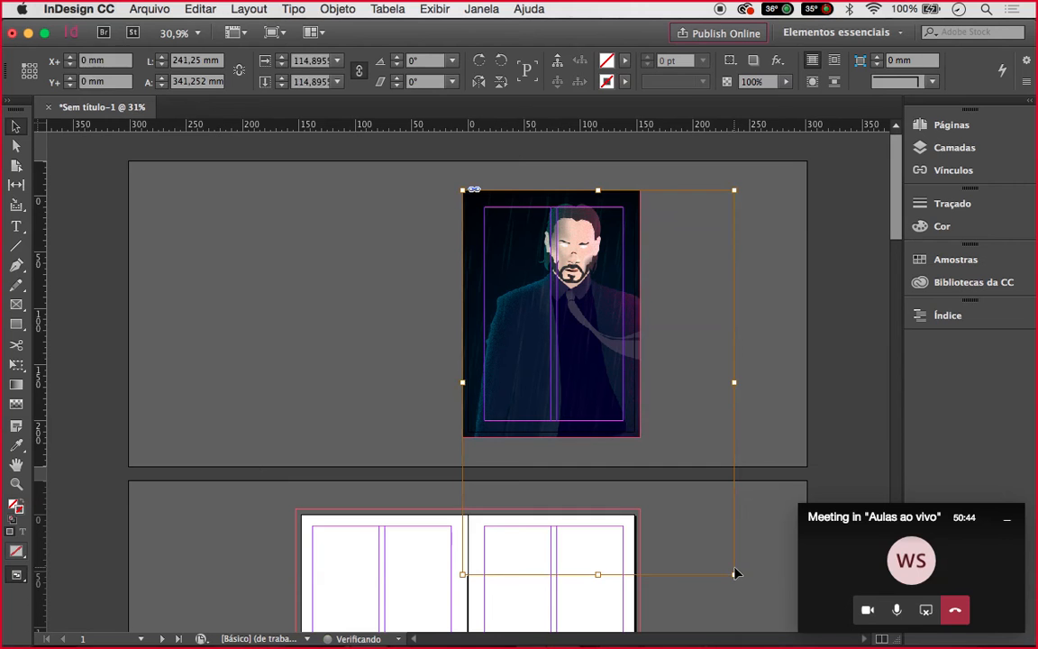
Preview the cover full screen in Presentation mode, then exit back to the normal view
left_click(797, 417)
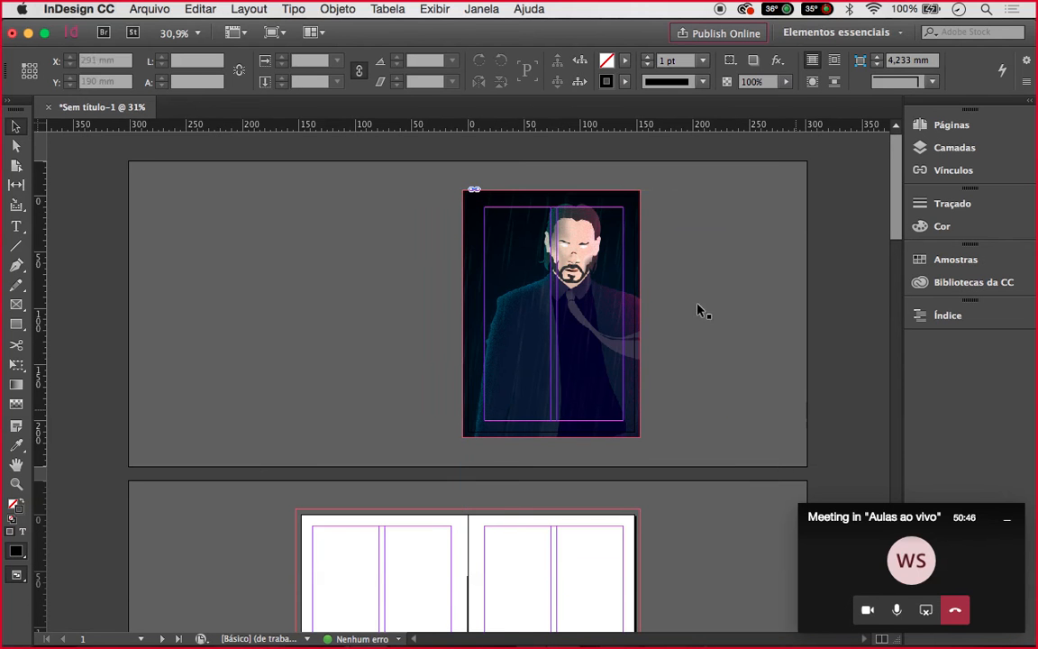
left_click(511, 200)
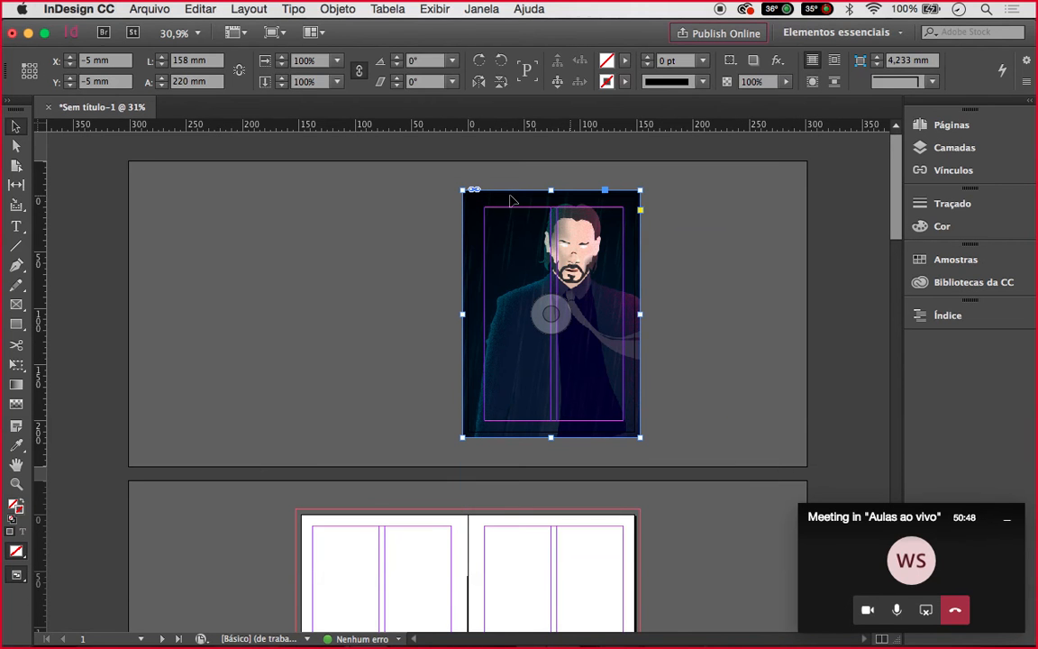
left_click(733, 282)
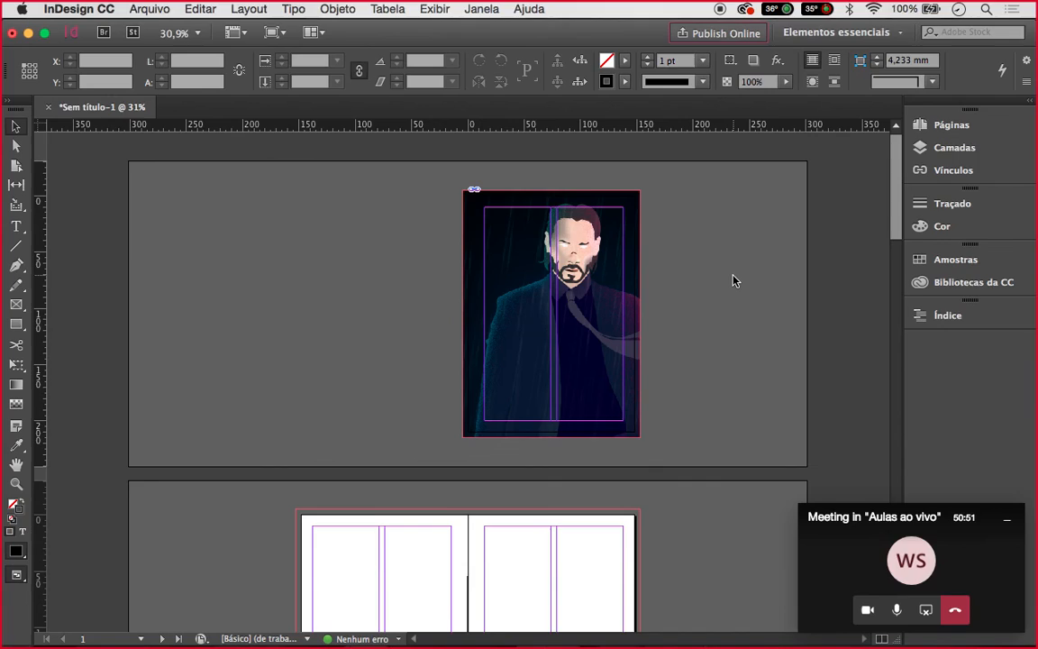
key("shift+w")
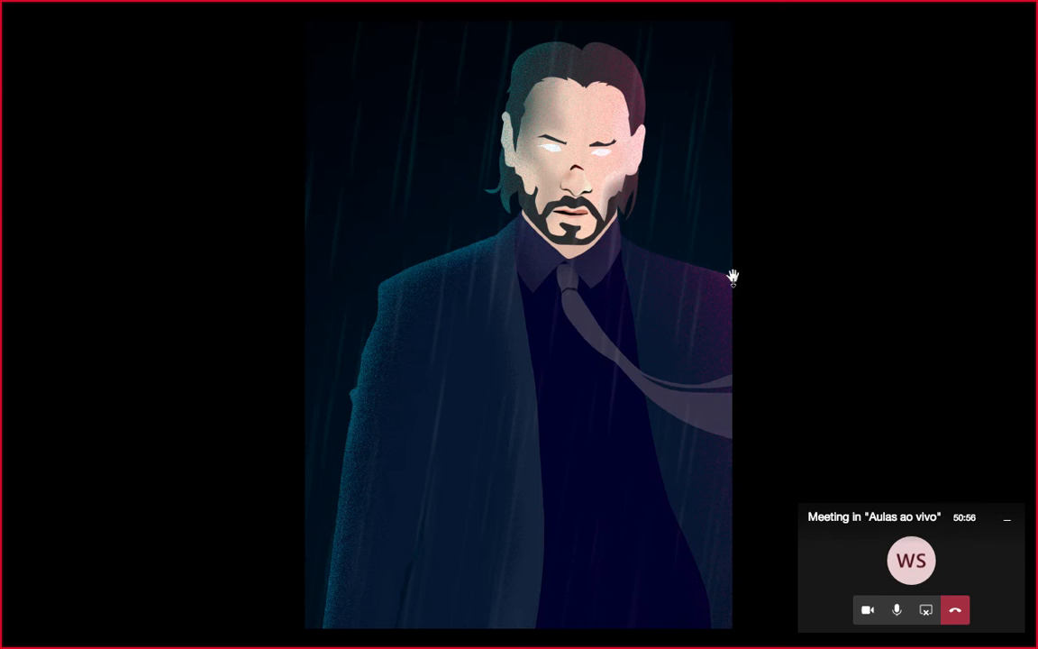
key("Escape")
Shift the picture 25 mm left in its frame, then undo the move and scaling
left_click(607, 304)
left_click(610, 309)
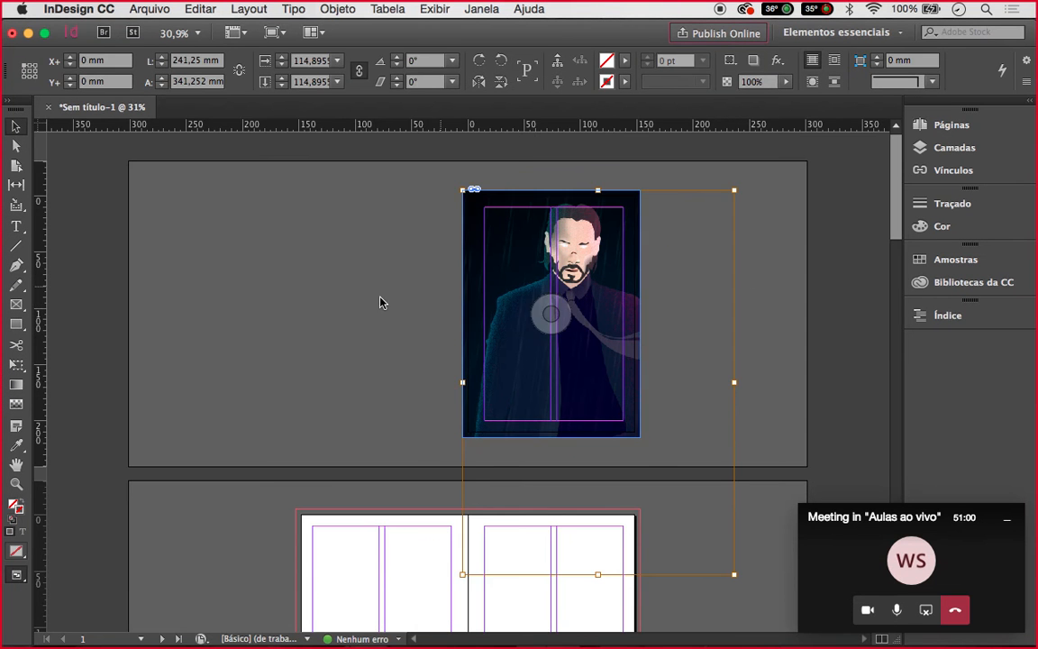
double_click(523, 297)
double_click(503, 278)
left_click_drag(573, 284, 530, 287)
left_click(732, 295)
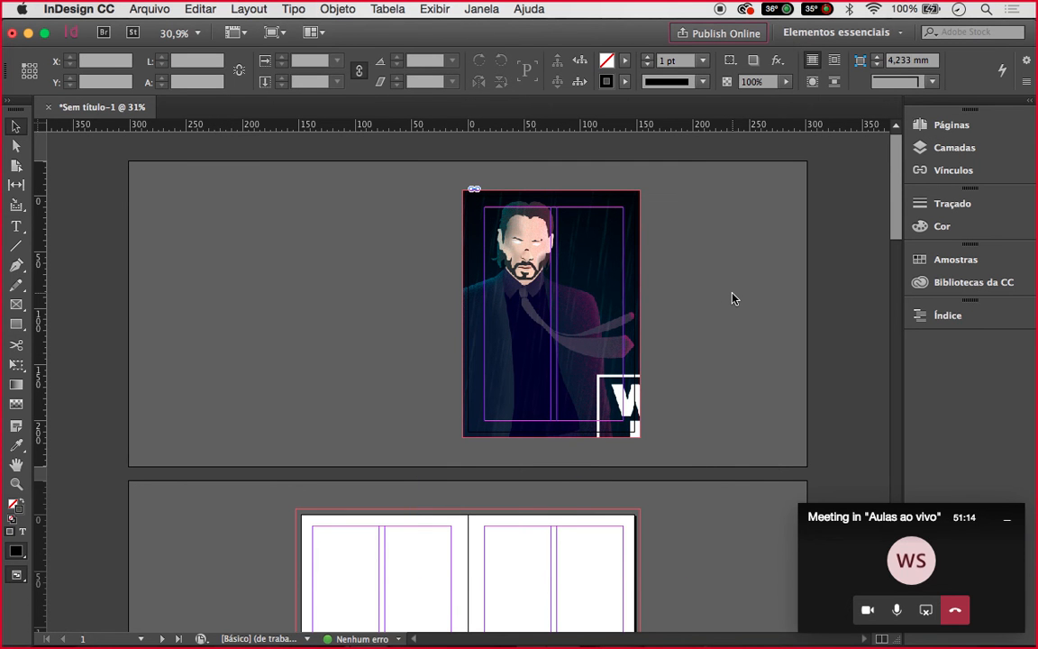
key("super+z")
left_click(732, 295)
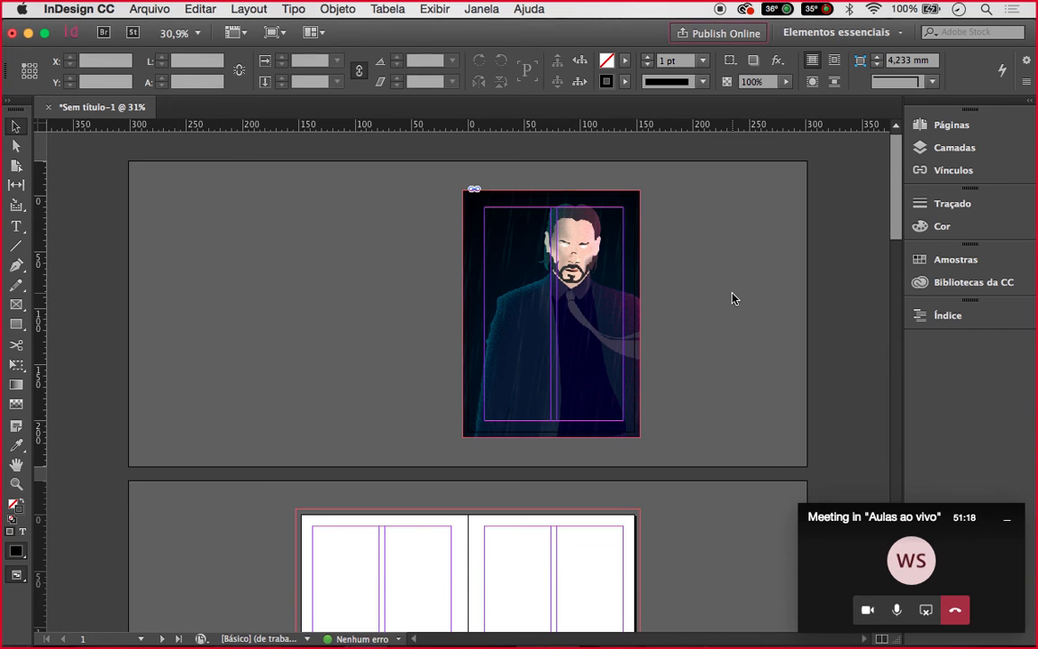
key("super+shift+z")
left_click(732, 298)
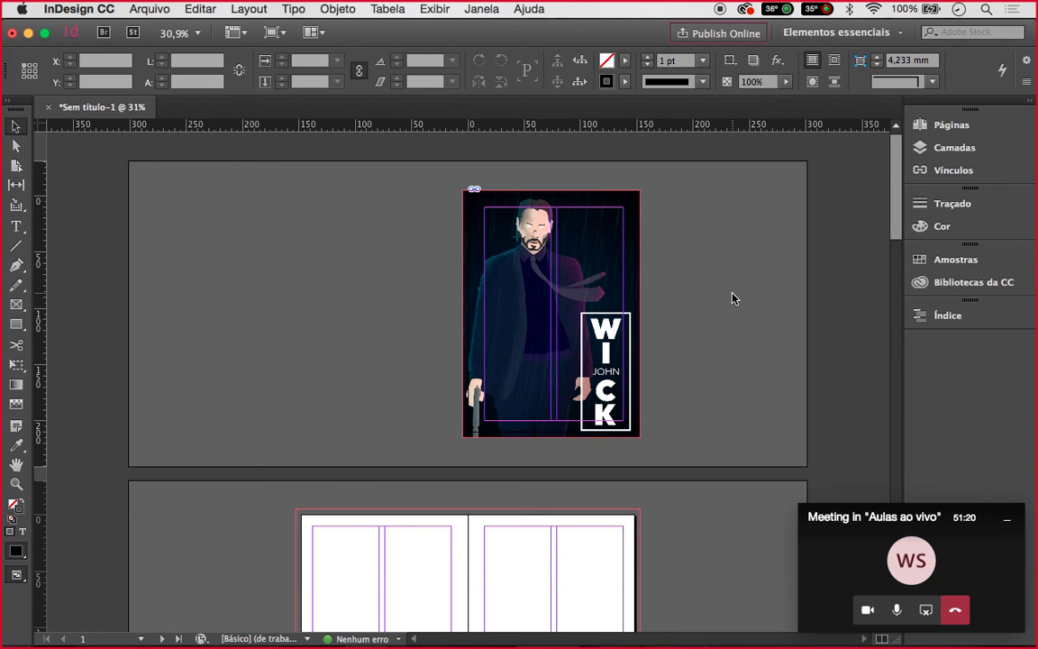
left_click(634, 244)
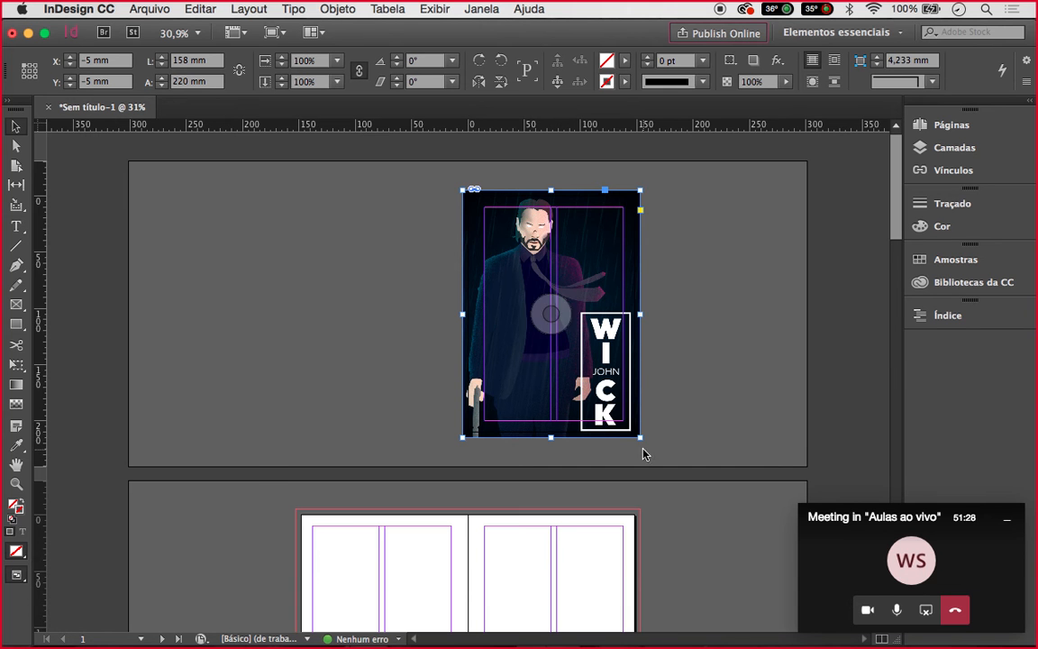
Shrink the frame, then free-transform the picture to 157,821 × 226,735 mm, covering the page past the bleed
left_click_drag(641, 438, 567, 339)
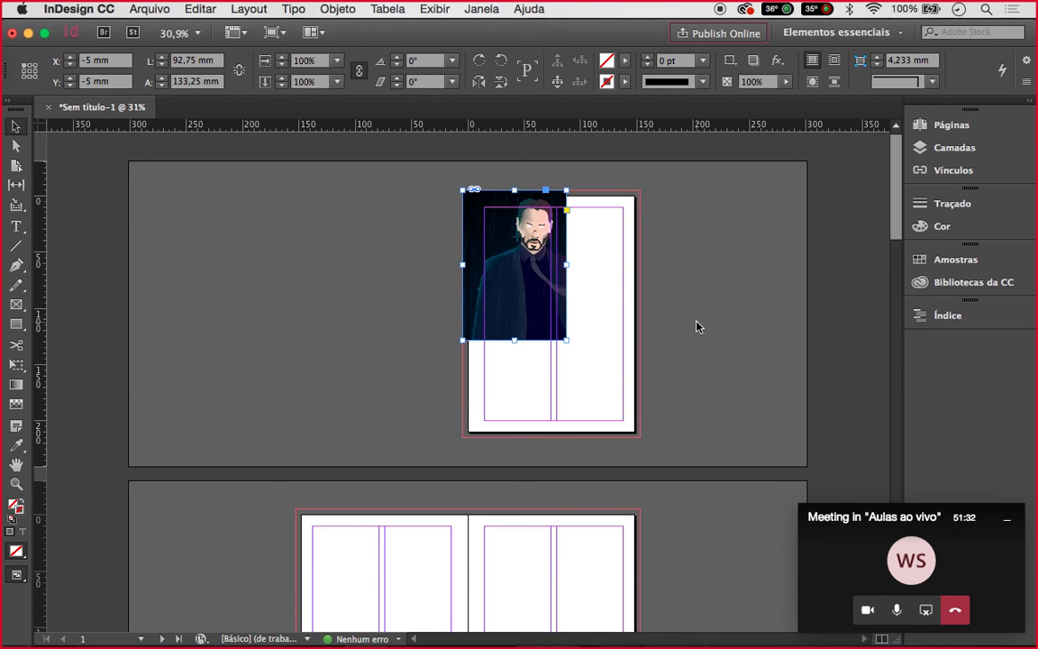
left_click(697, 326)
left_click(537, 285)
key("e")
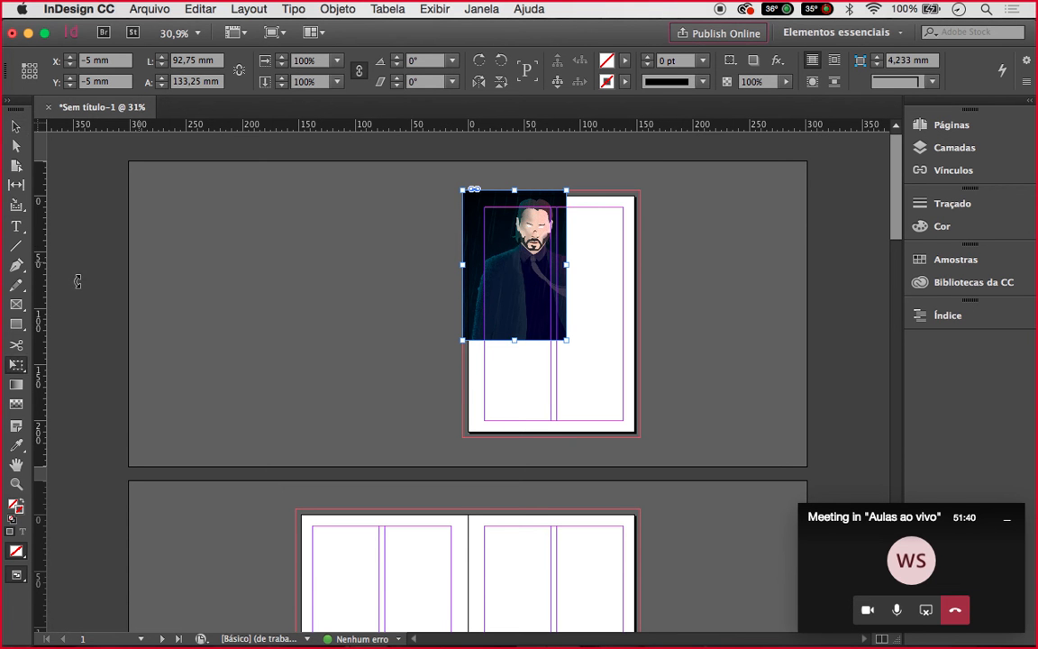
left_click_drag(16, 367, 83, 368)
left_click(567, 340)
left_click_drag(567, 339, 645, 441)
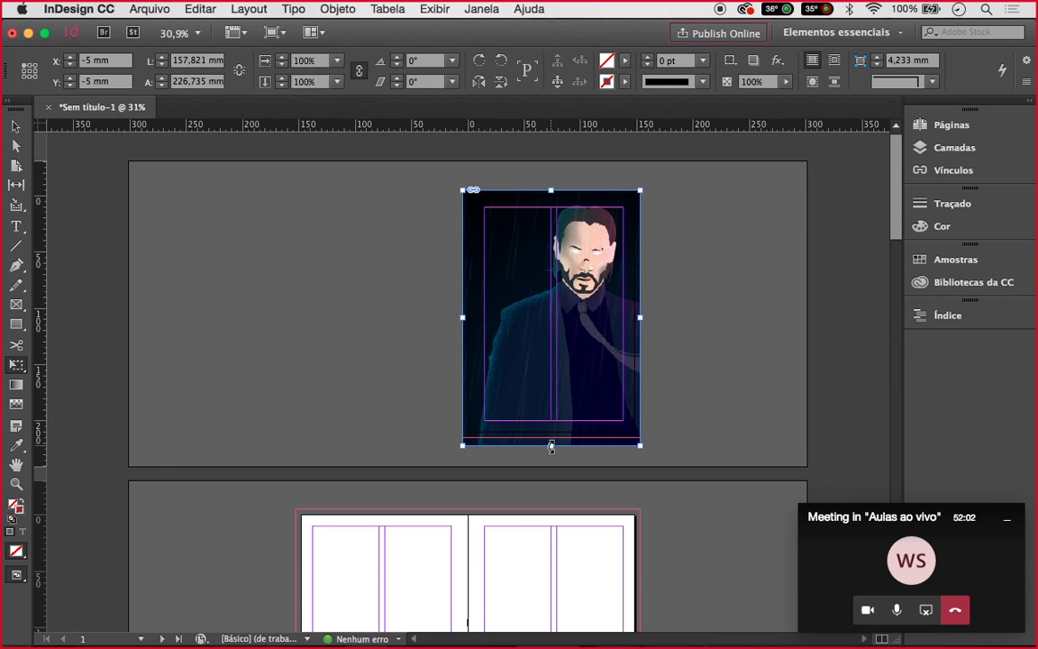
Pull the picture frame's bottom edge up to a 220 mm height
key("v")
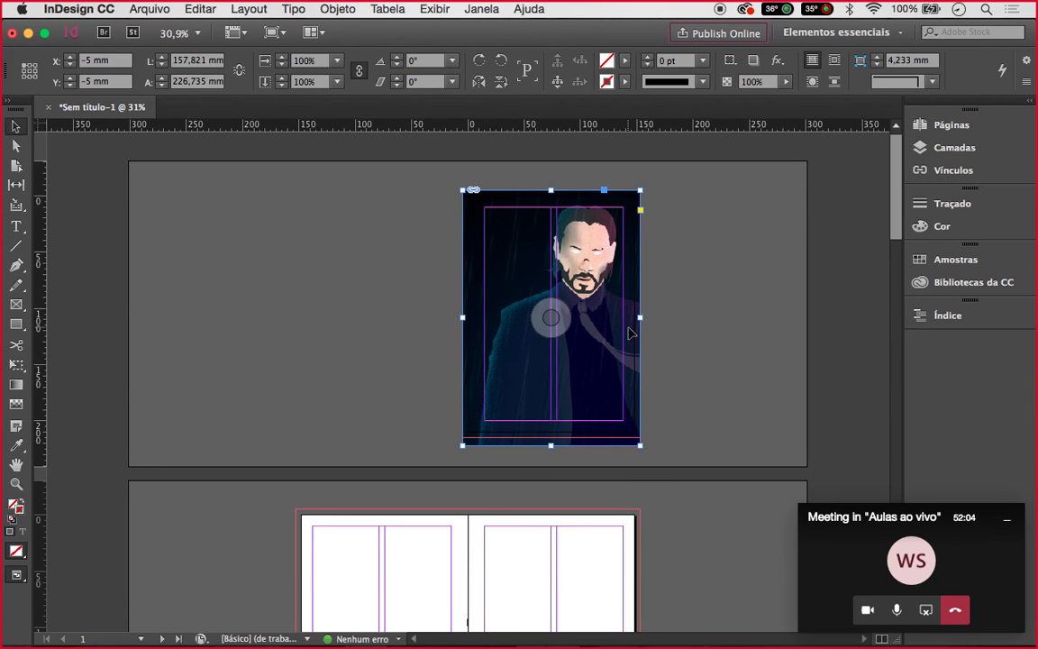
scroll(547, 316, "up", 5)
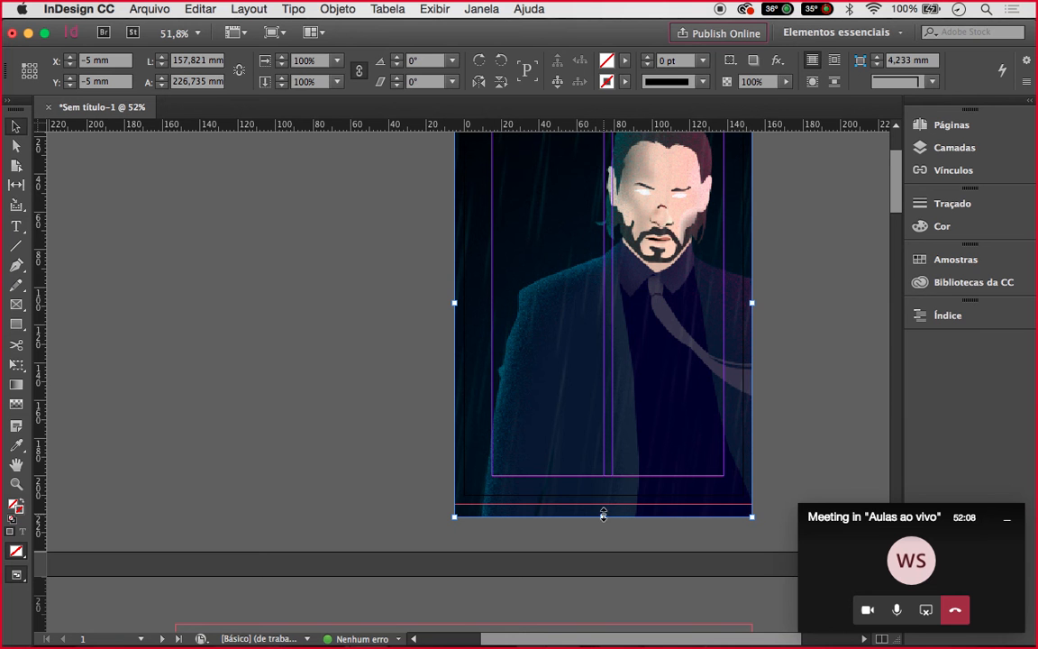
left_click(16, 135)
left_click(602, 324)
left_click_drag(603, 515, 600, 501)
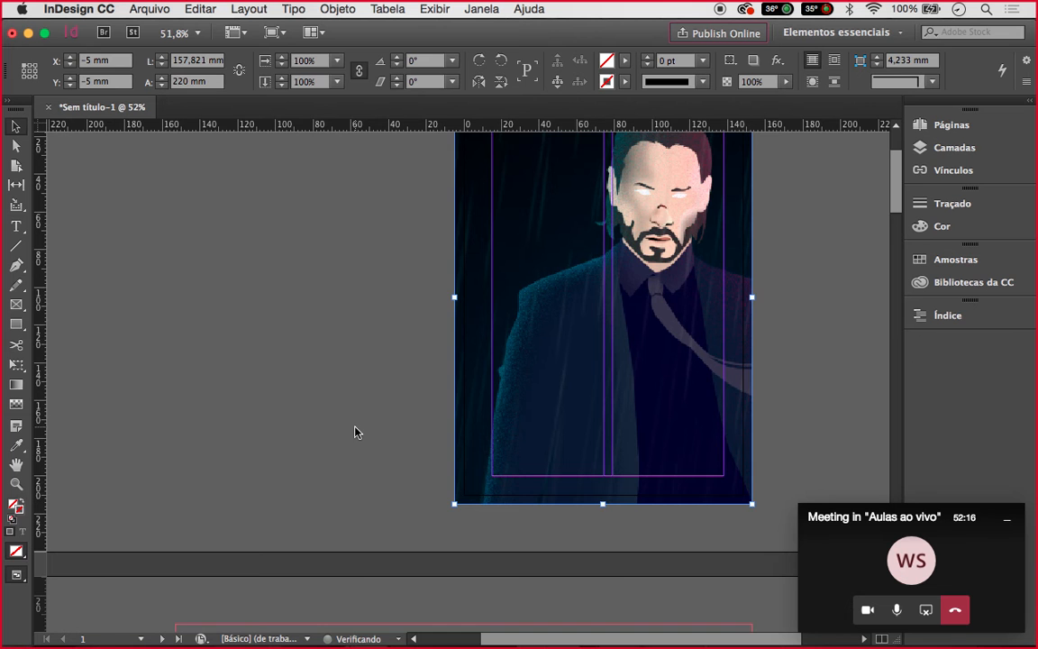
left_click(355, 432)
Zoom from 31.6% to 46.7% and scroll to centre the enlarged cover page
scroll(355, 432, "right", 4)
scroll(355, 433, "up", 2)
scroll(355, 433, "down", 4)
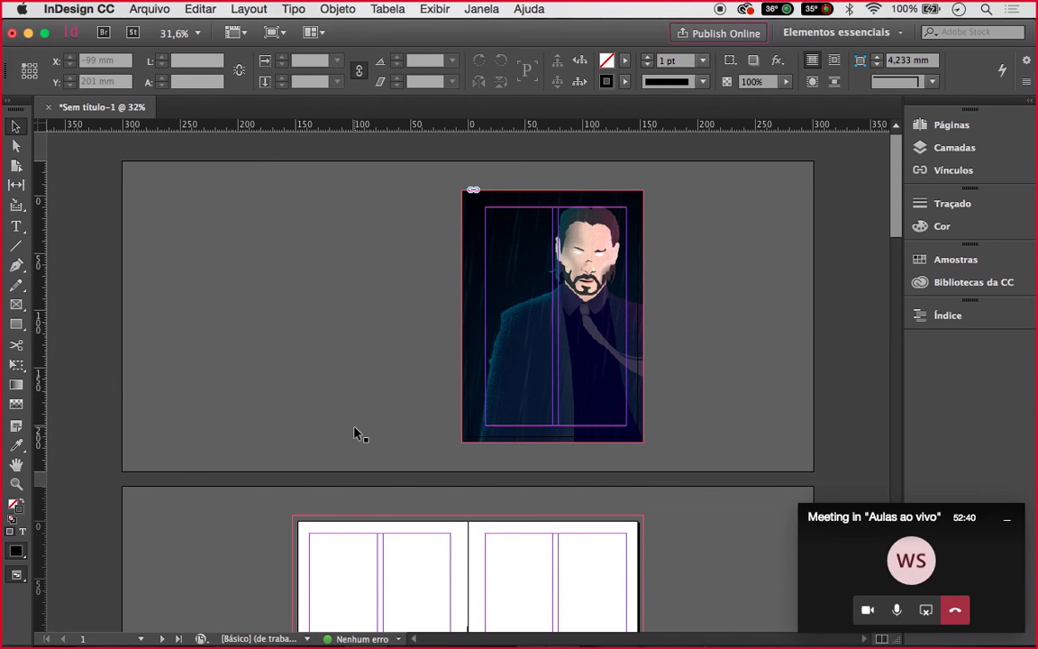
left_click(511, 358)
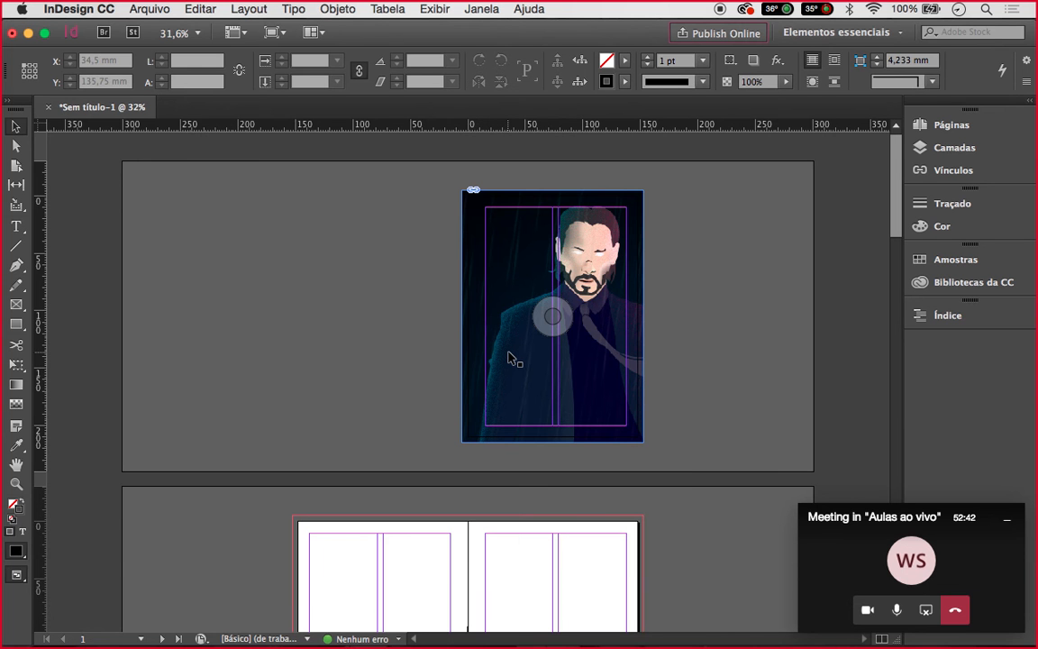
left_click(454, 370)
scroll(454, 371, "up", 2)
scroll(453, 371, "right", 3)
scroll(452, 371, "up", 2)
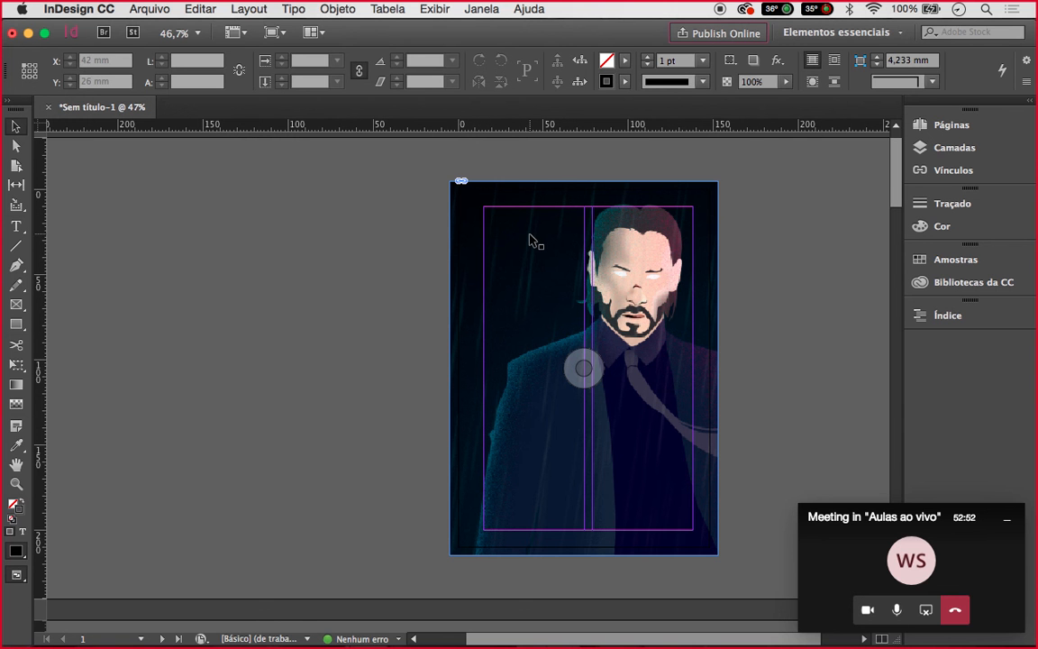
scroll(533, 236, "down", 1)
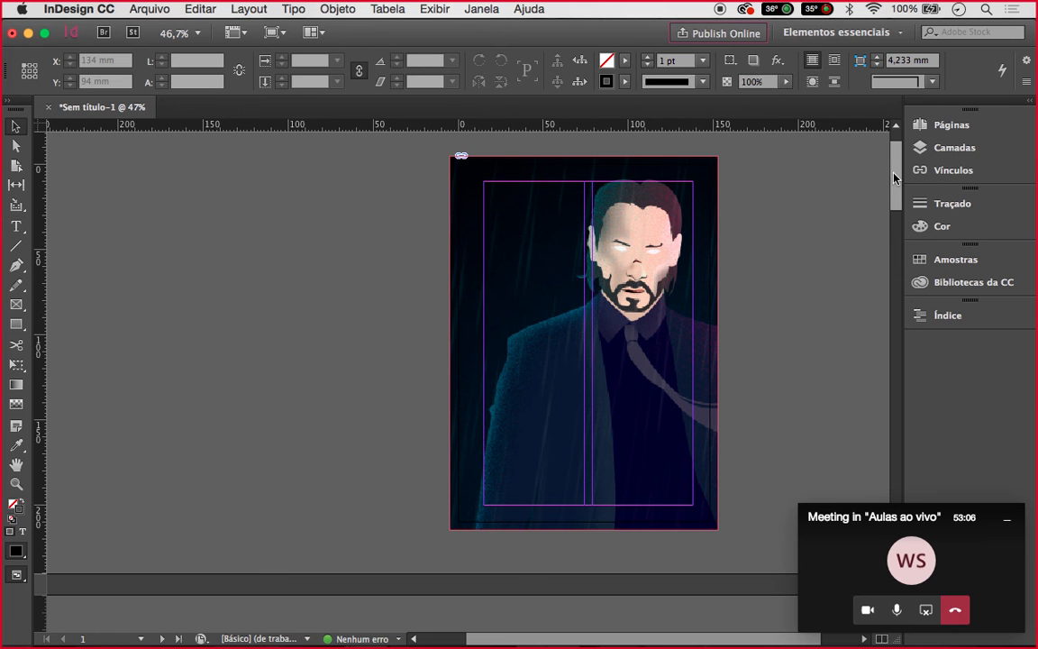
Draw a tall text frame on the pasteboard left of page 1 and type CINEMA
left_click(17, 227)
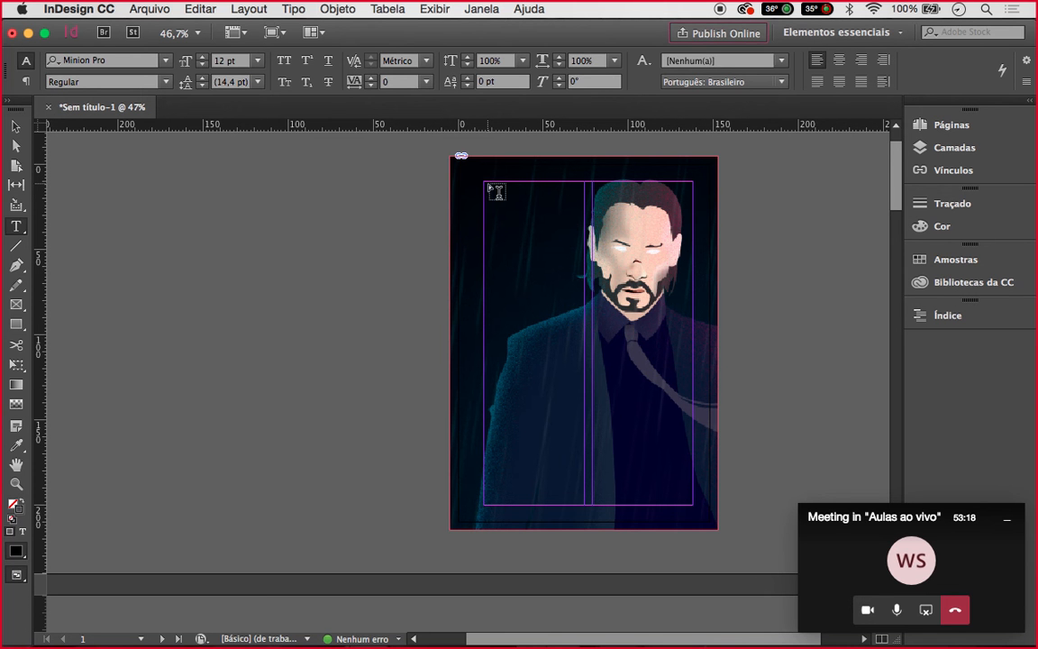
left_click_drag(346, 200, 420, 351)
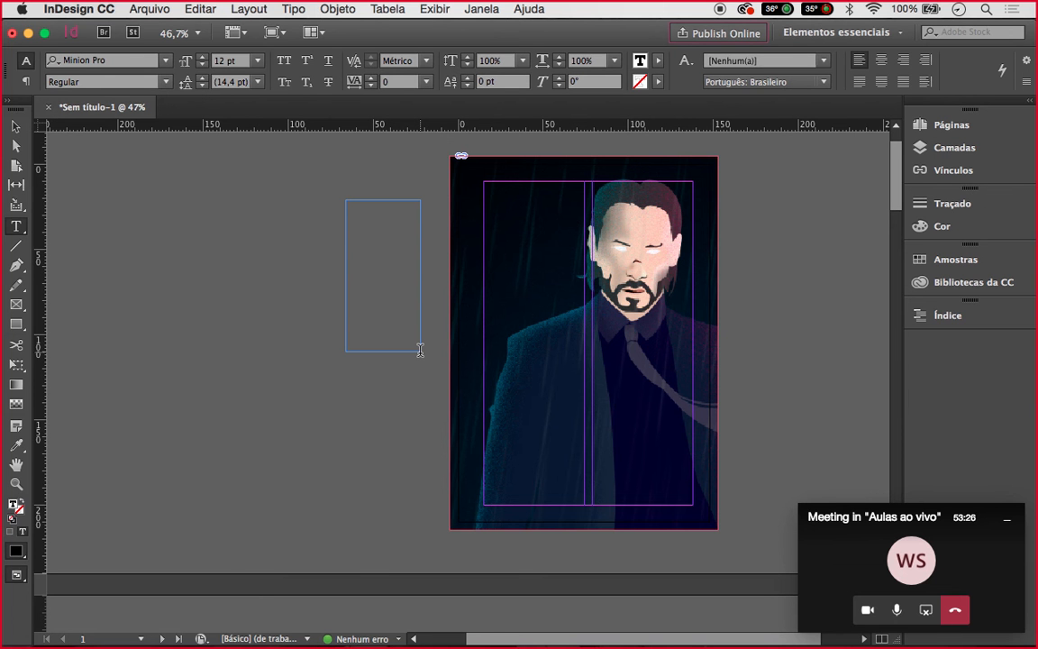
scroll(407, 213, "up", 4)
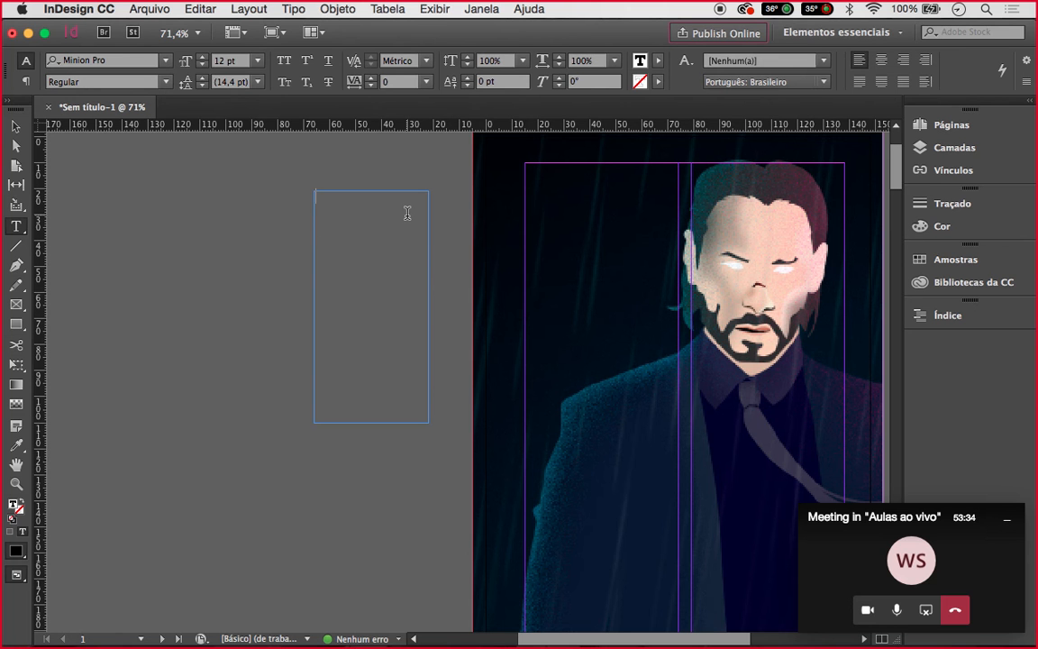
type("CINEMA")
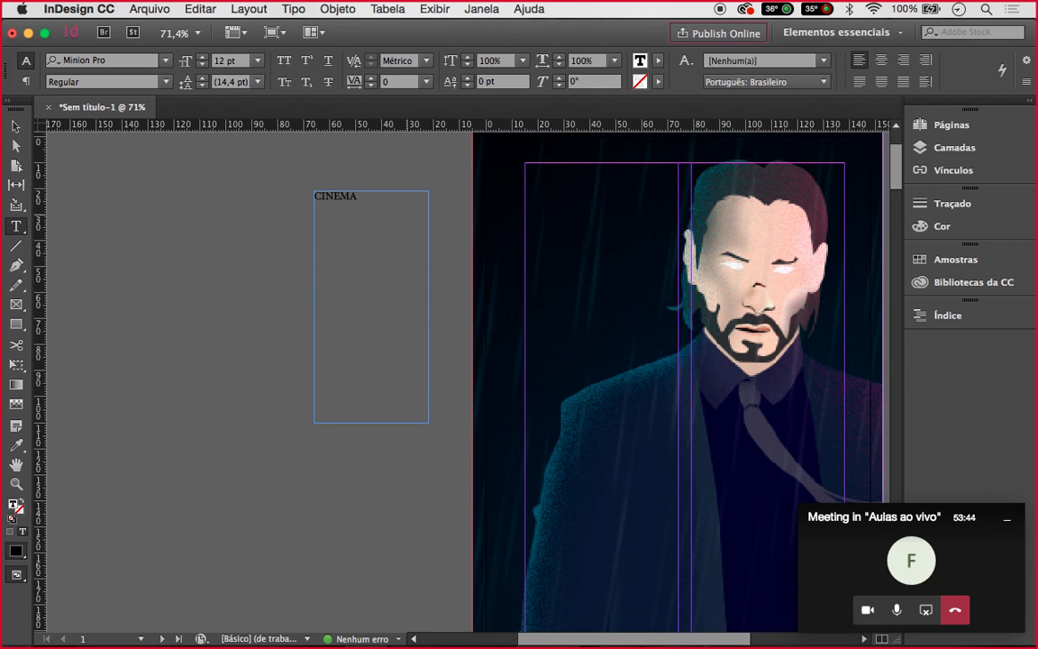
Nudge the CINEMA frame down and copy the word CINEMA inside it
left_click(18, 127)
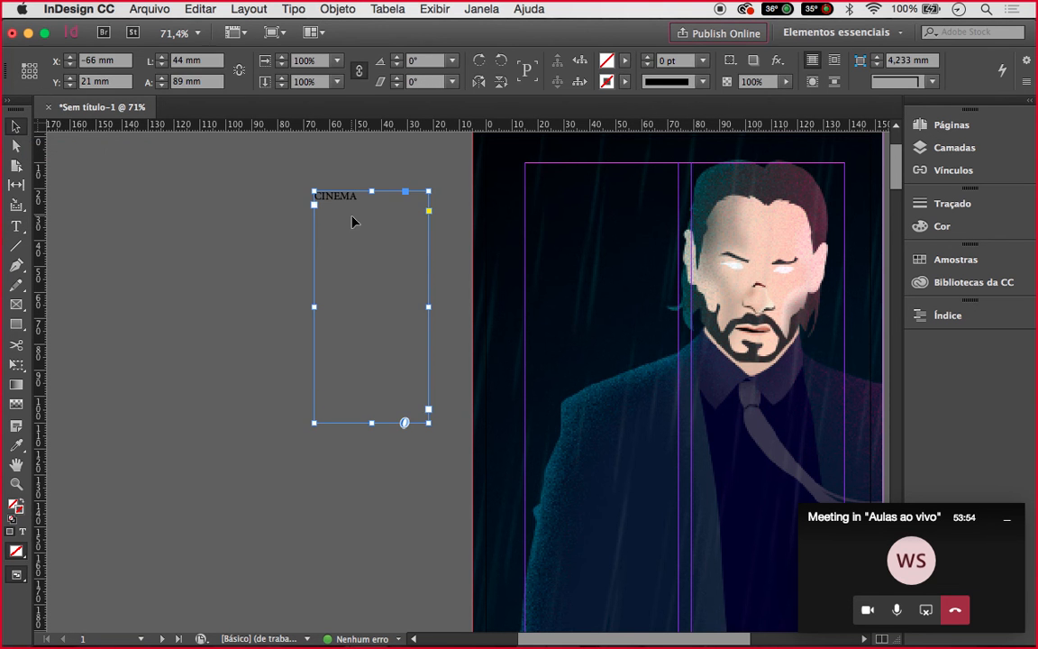
left_click_drag(348, 194, 350, 209)
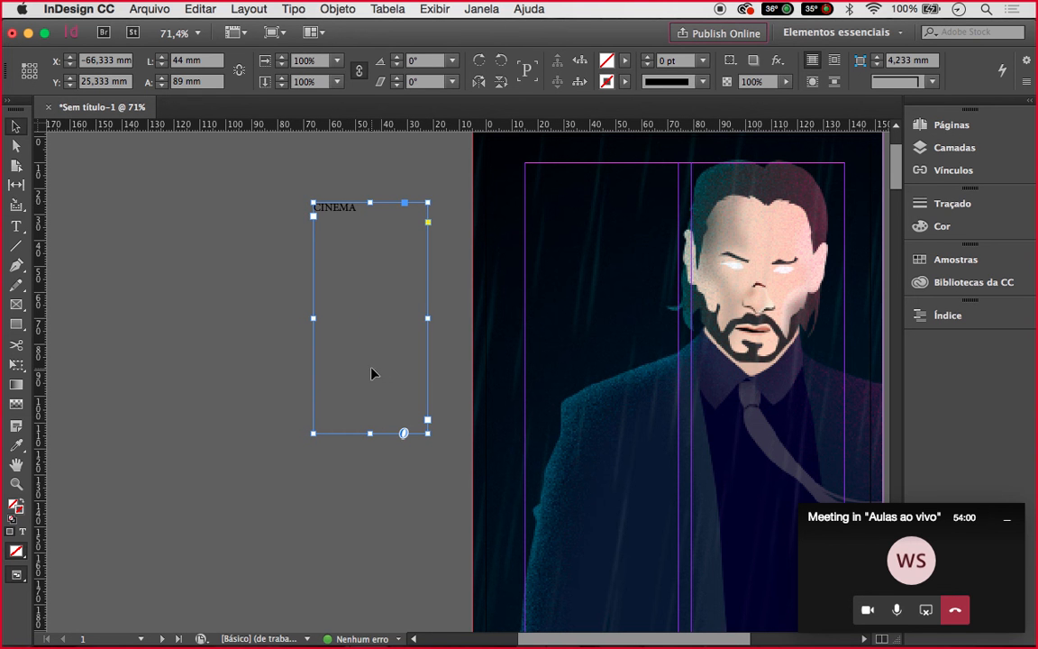
double_click(357, 210)
left_click_drag(357, 209, 311, 207)
key("super+c")
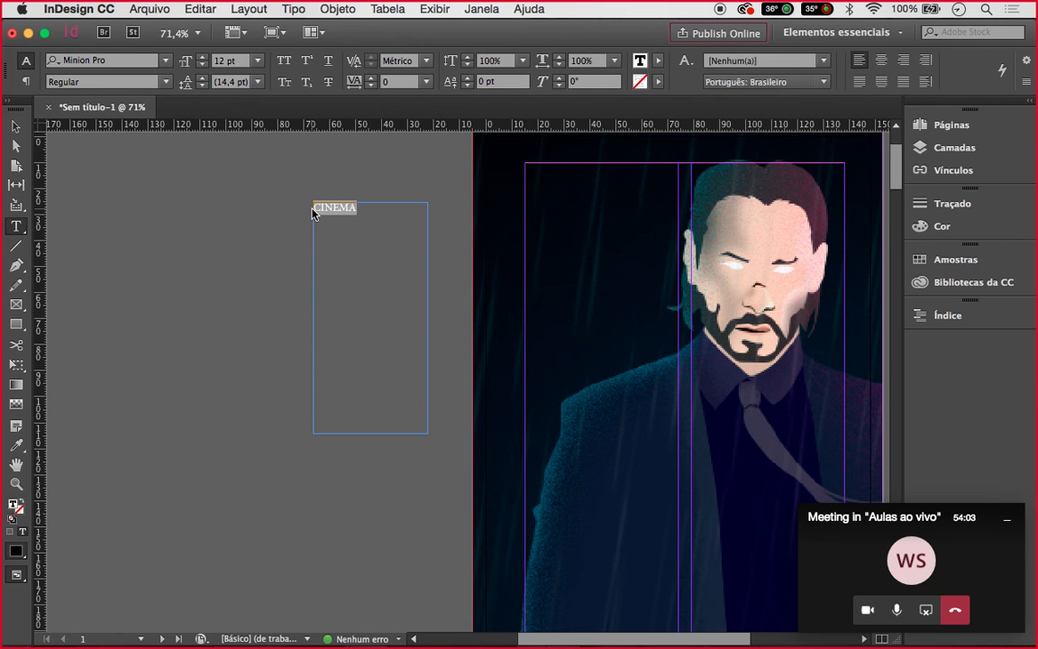
key("Right")
Paste CINEMA repeatedly with spaces until about fifteen lines fill the frame
key("super+v")
key("super+v")
key("super+v")
key("super+v")
key("super+v")
key("super+v")
key("super+v")
key("super+v")
key("super+v")
key("space")
key("super+v")
key("space")
key("super+v")
key("super+v")
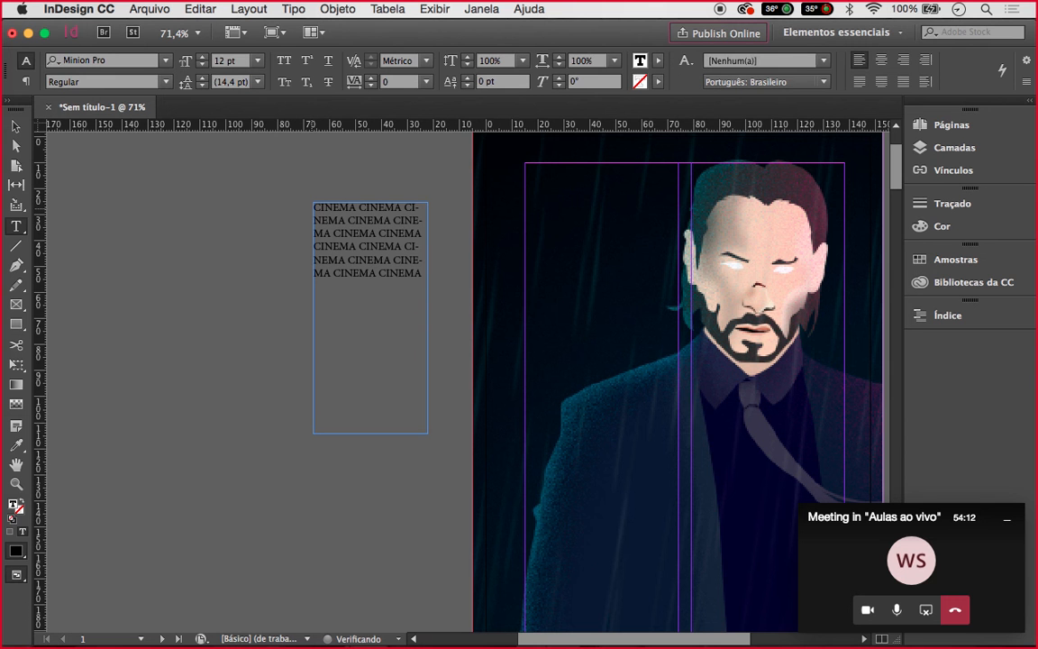
key("super+v")
key("super+v")
key("super+v")
key("super+v")
key("super+v")
key("super+v")
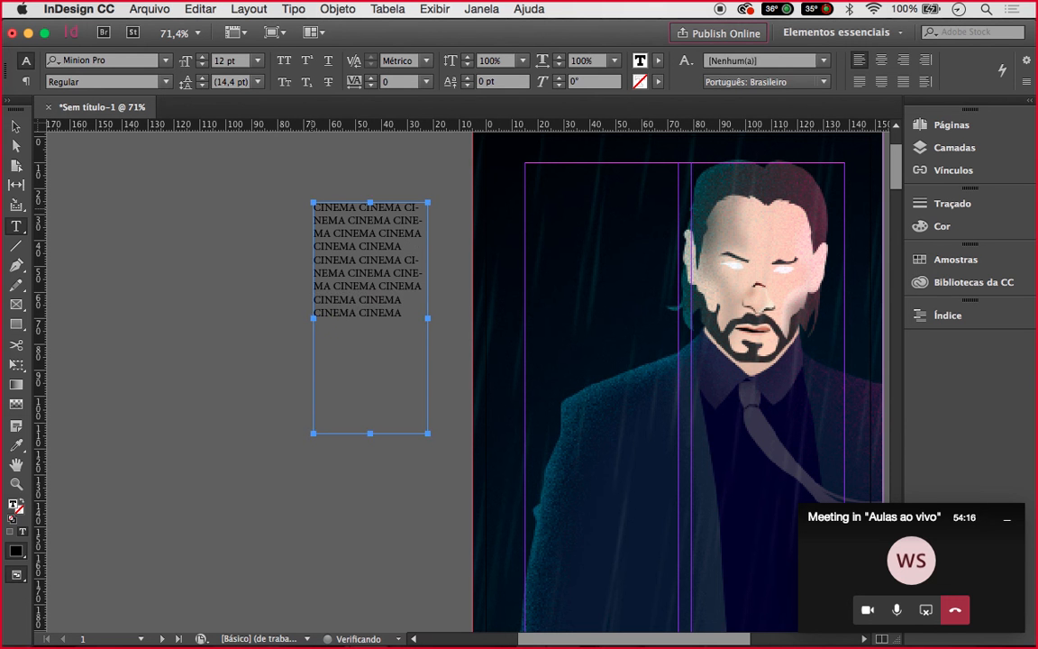
key("super+v")
key("super+v")
key("super+v")
key("super+v")
key("space")
key("super+v")
key("space")
key("super+v")
key("space")
key("super+v")
key("space")
key("super+v")
key("space")
key("super+v")
key("space")
key("super+v")
key("super+v")
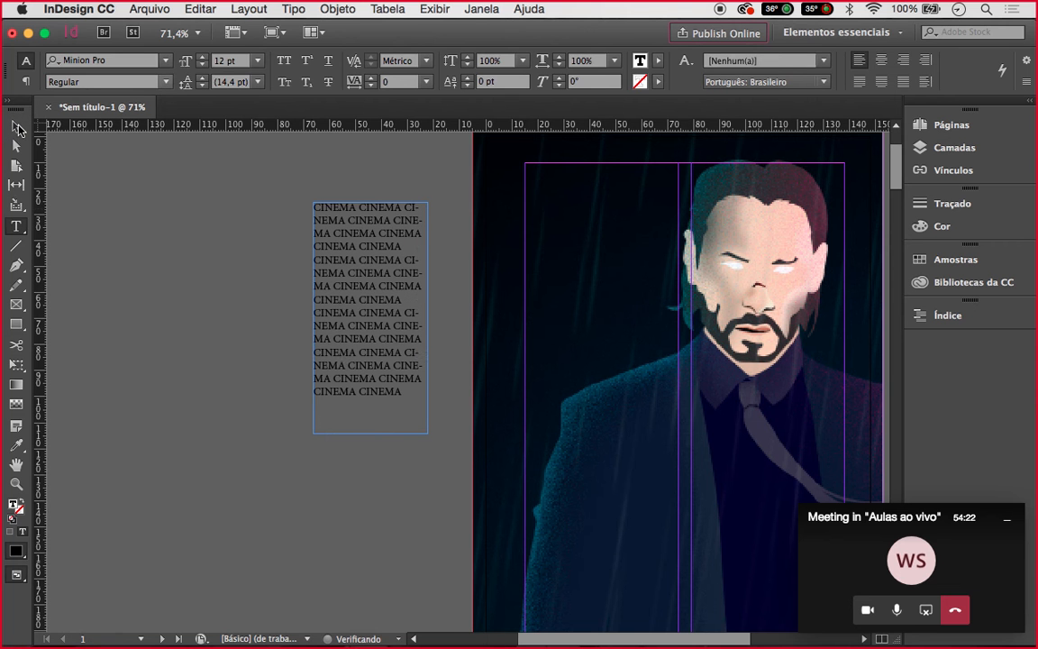
key("Escape")
Resize the CINEMA frame's width and shorten its height to 48 mm
left_click_drag(428, 319, 368, 319)
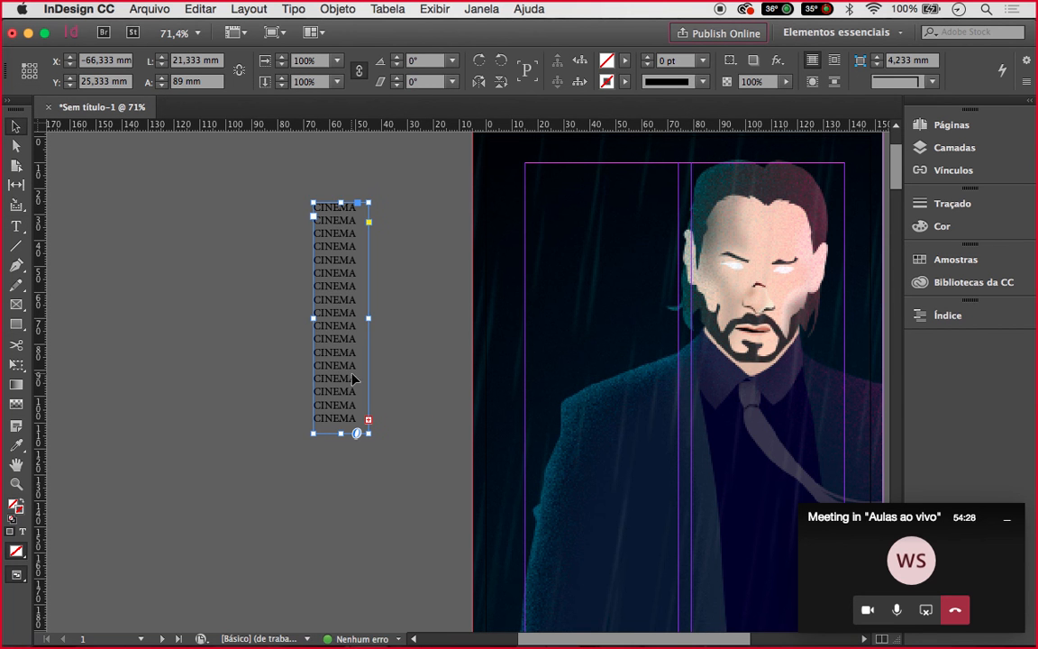
left_click_drag(369, 318, 440, 316)
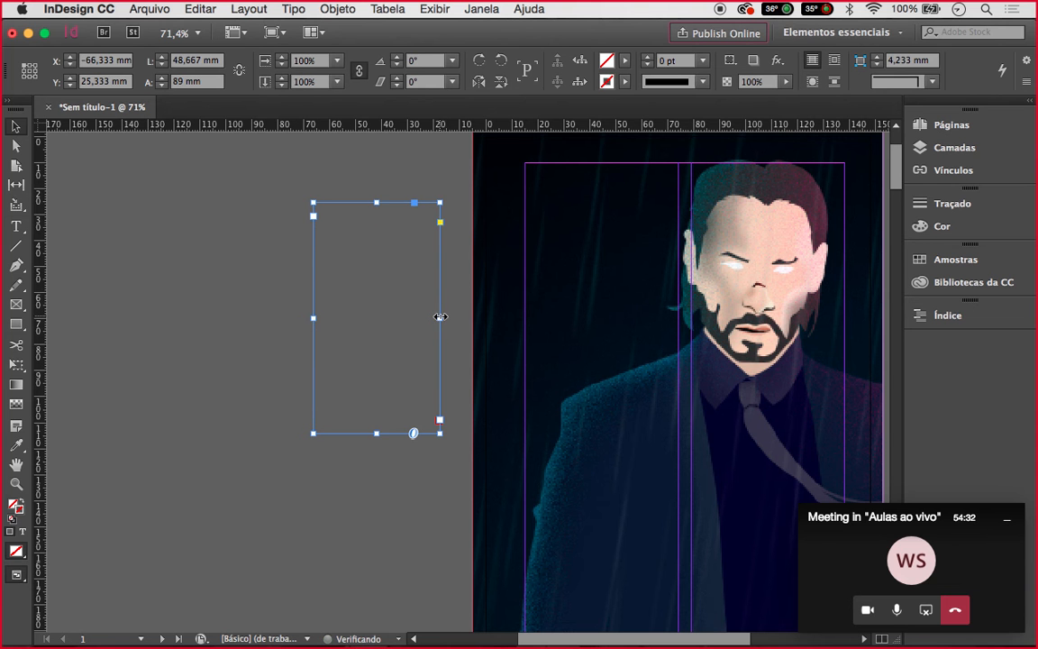
mouse_move(375, 434)
left_mouse_down()
mouse_move(375, 321)
mouse_move(372, 333)
left_mouse_up()
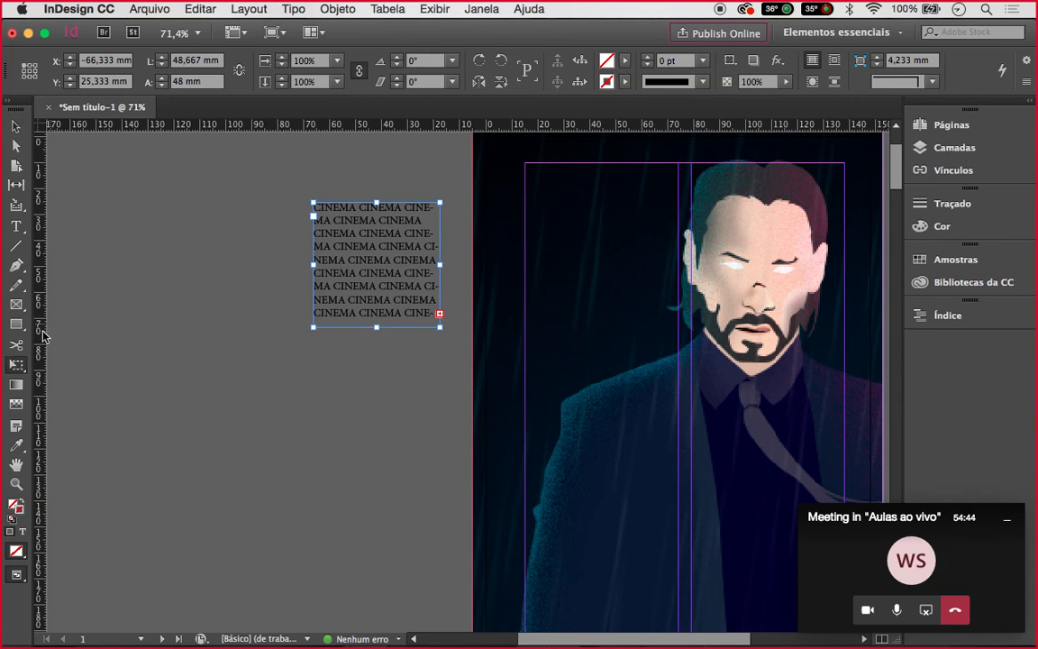
Scale the CINEMA frame and its text up about 148% with Free Transform
left_click(17, 367)
left_click_drag(442, 328, 508, 375)
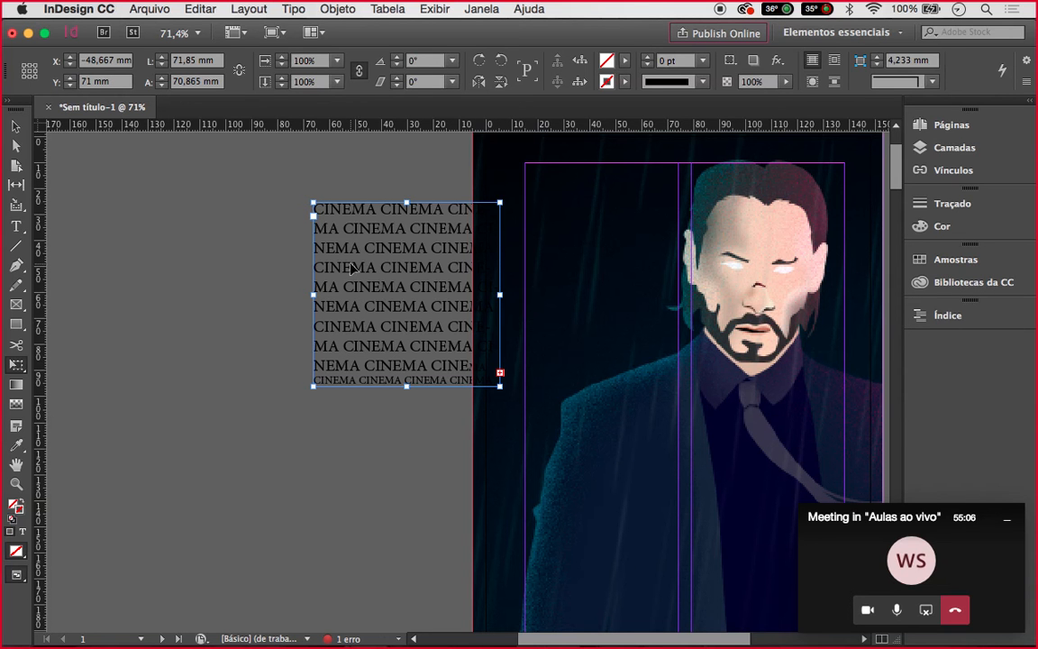
key("t")
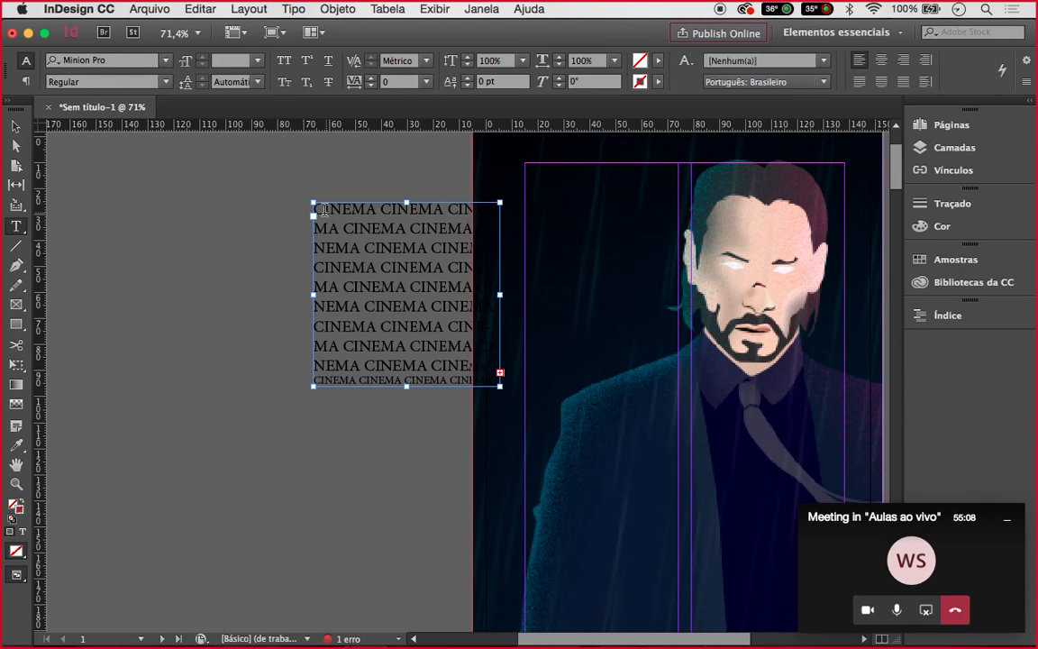
Delete all the extra text, leaving a single CINEMA word
left_click_drag(381, 204, 518, 387)
key("BackSpace")
left_click_drag(378, 210, 517, 223)
key("BackSpace")
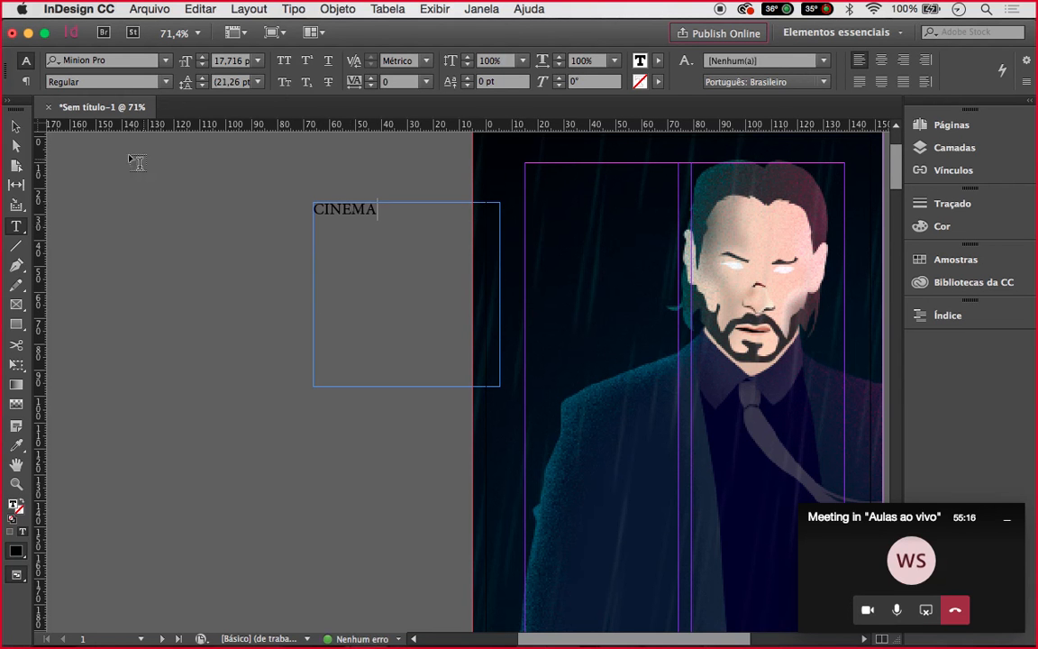
key("Escape")
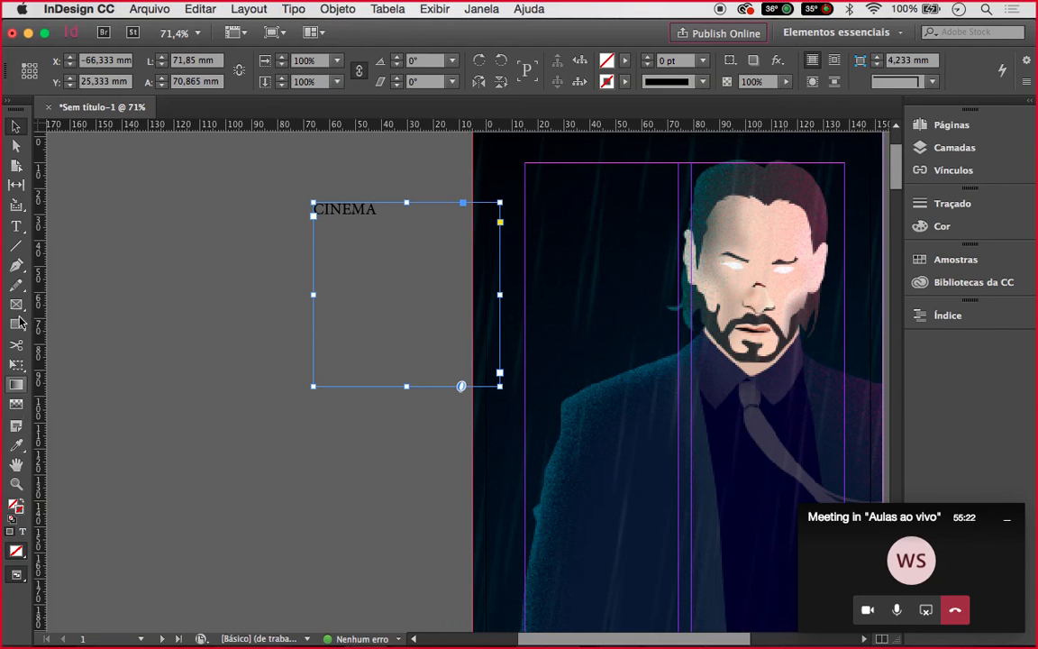
Shrink the frame snugly around CINEMA to 27,333 × 7 mm
left_click(16, 228)
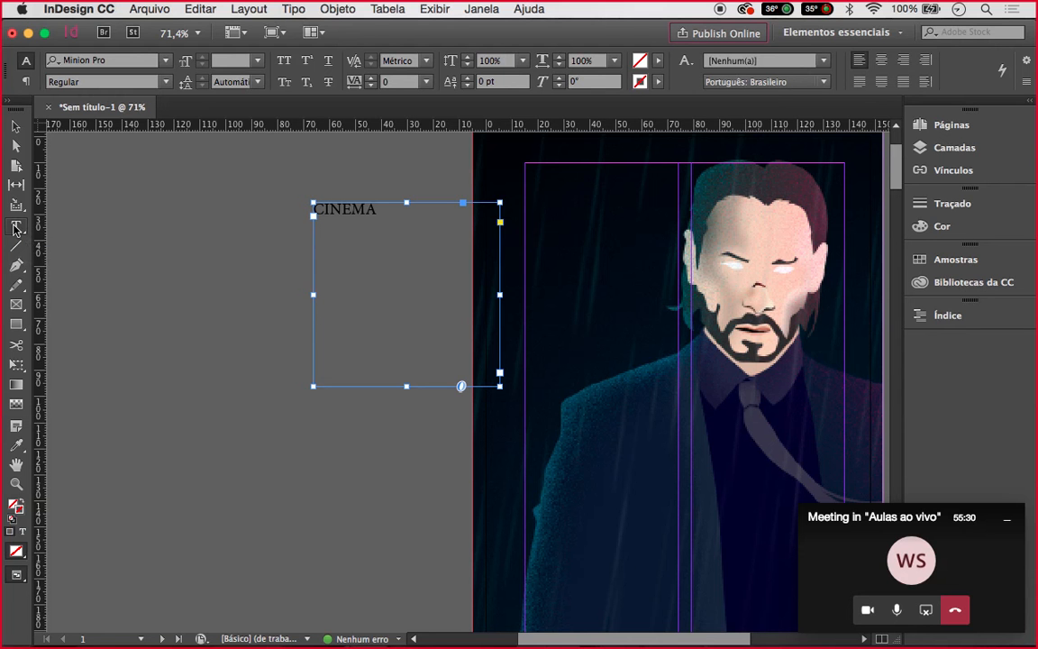
left_click(15, 128)
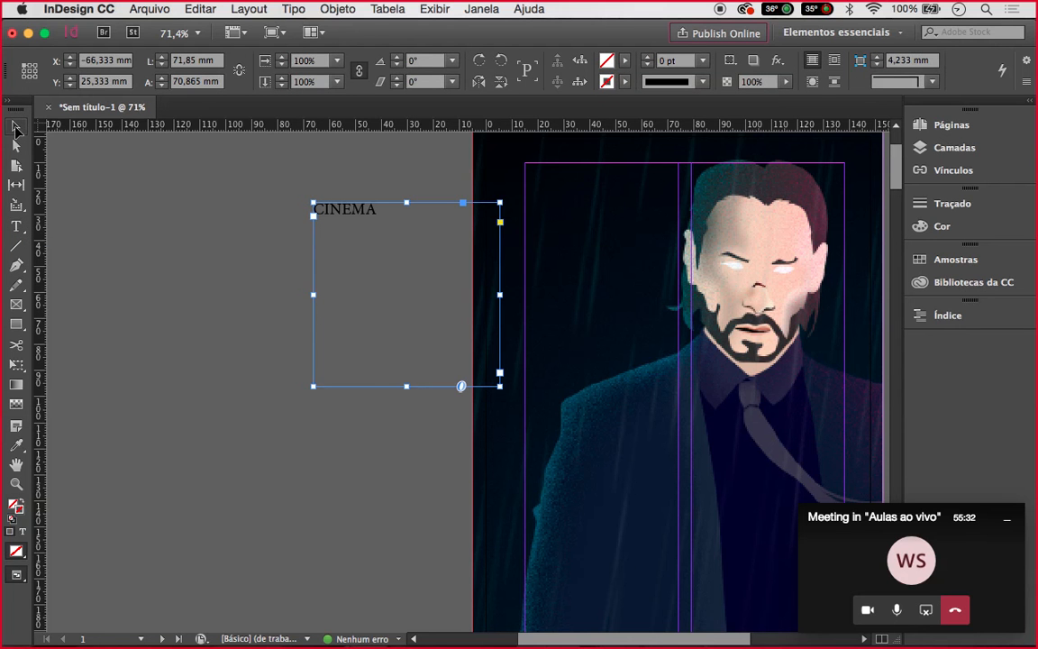
left_click_drag(499, 386, 386, 222)
left_click(410, 238)
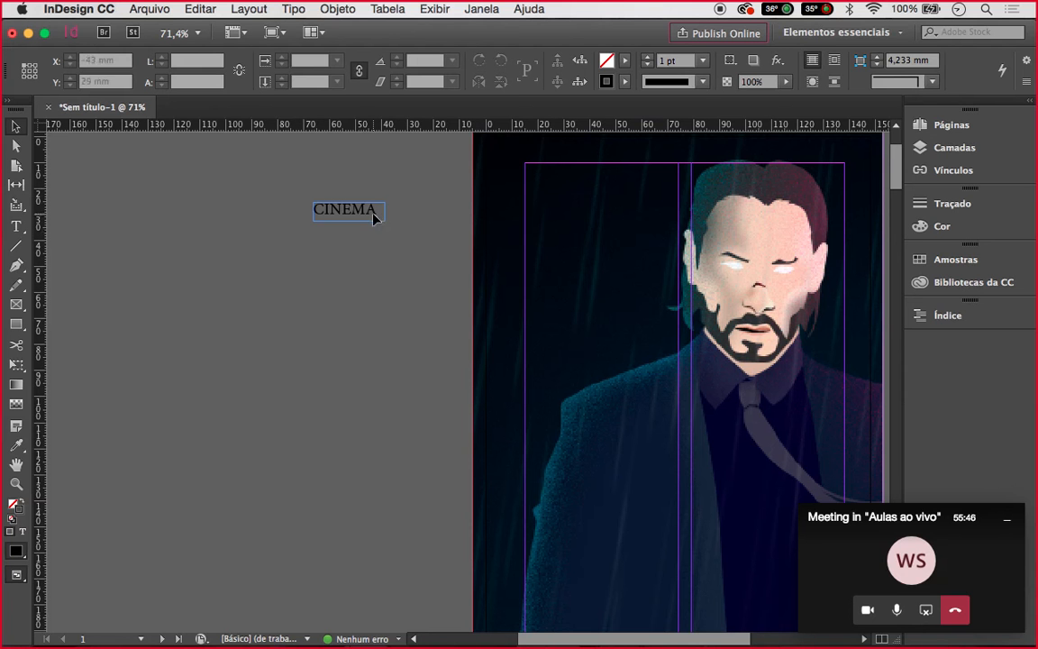
left_click(373, 214)
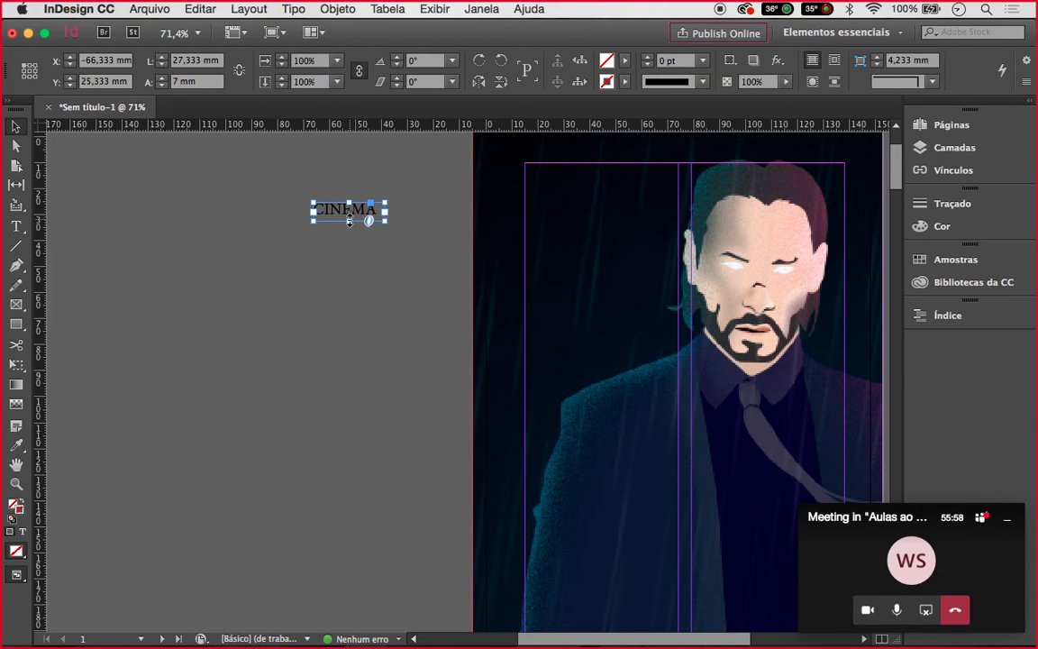
left_click(18, 226)
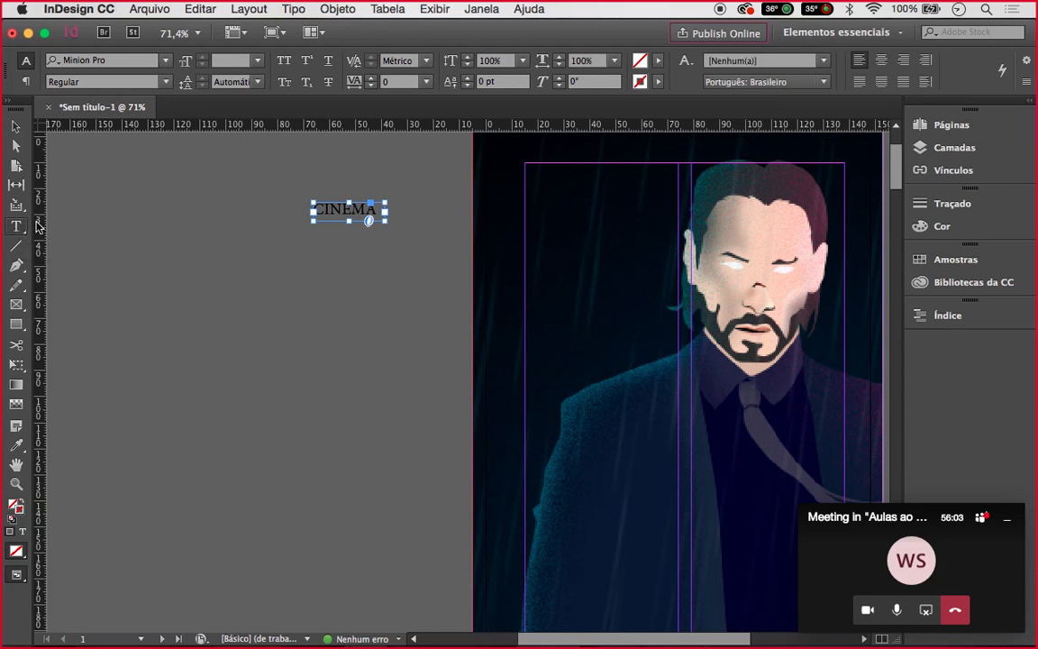
Set CINEMA in the Andolucia script font
left_click(166, 61)
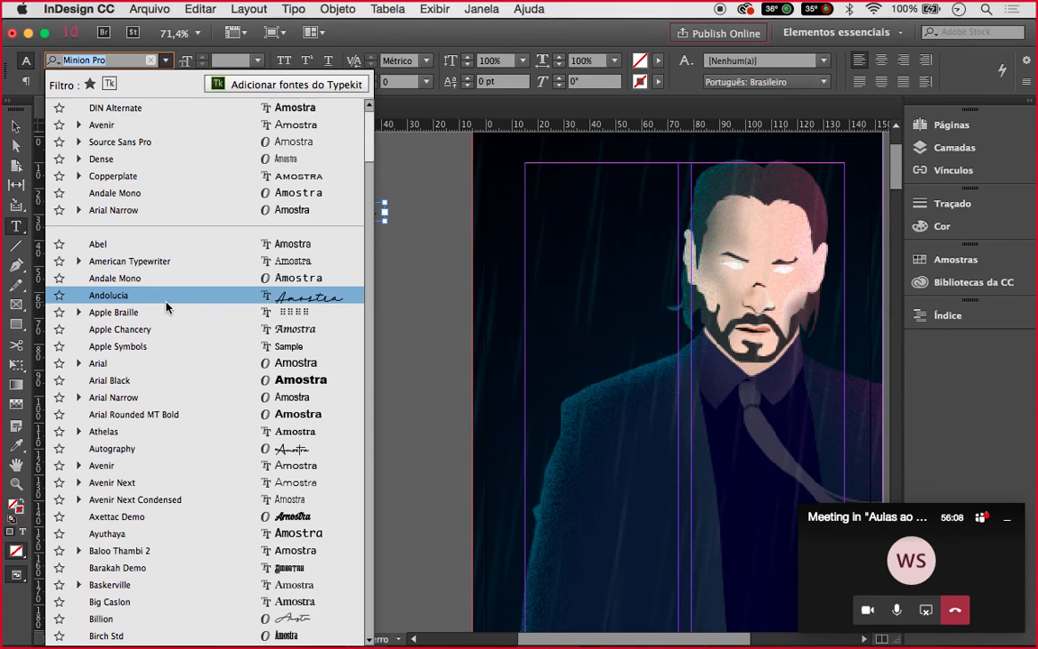
key("Escape")
type("Andolucia")
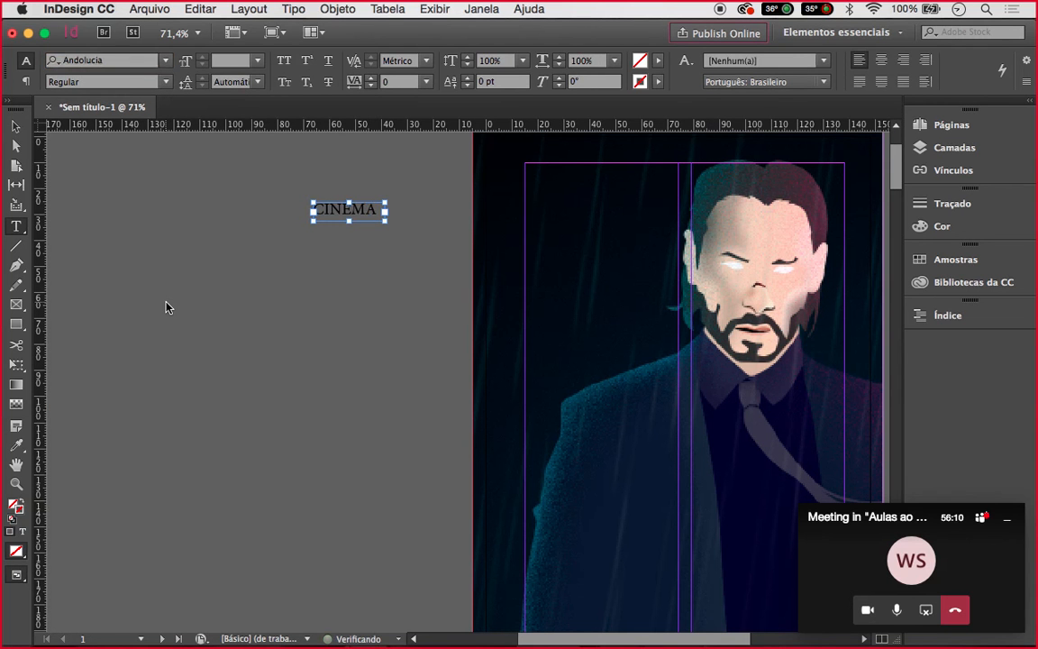
key("Return")
Enlarge the CINEMA frame to 66,333 × 23,667 mm so the whole word fits
left_click(15, 126)
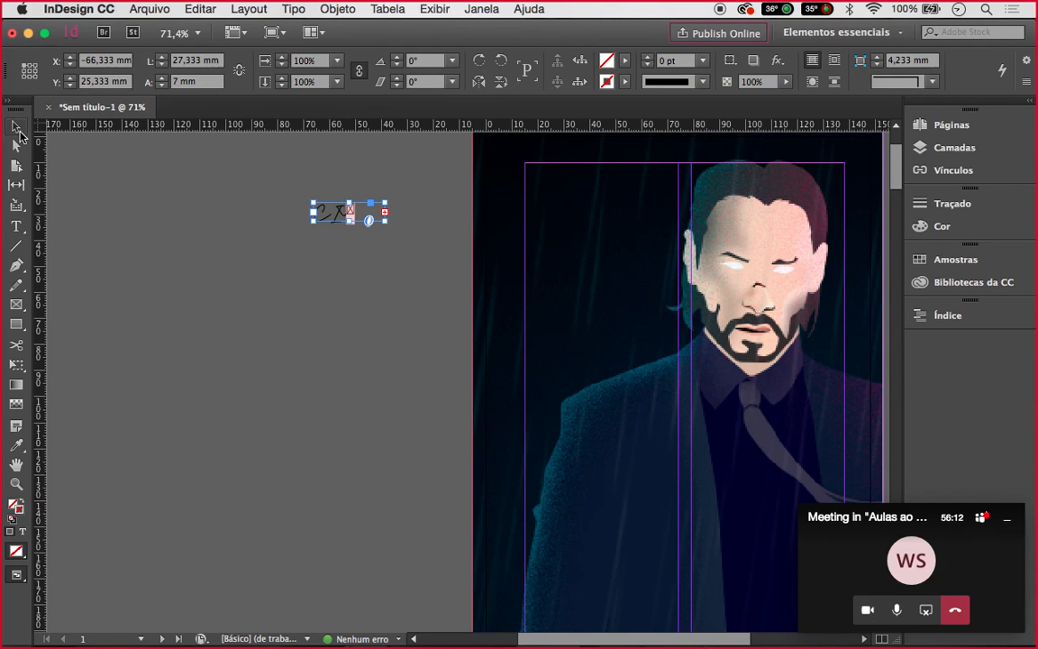
left_click_drag(385, 222, 486, 264)
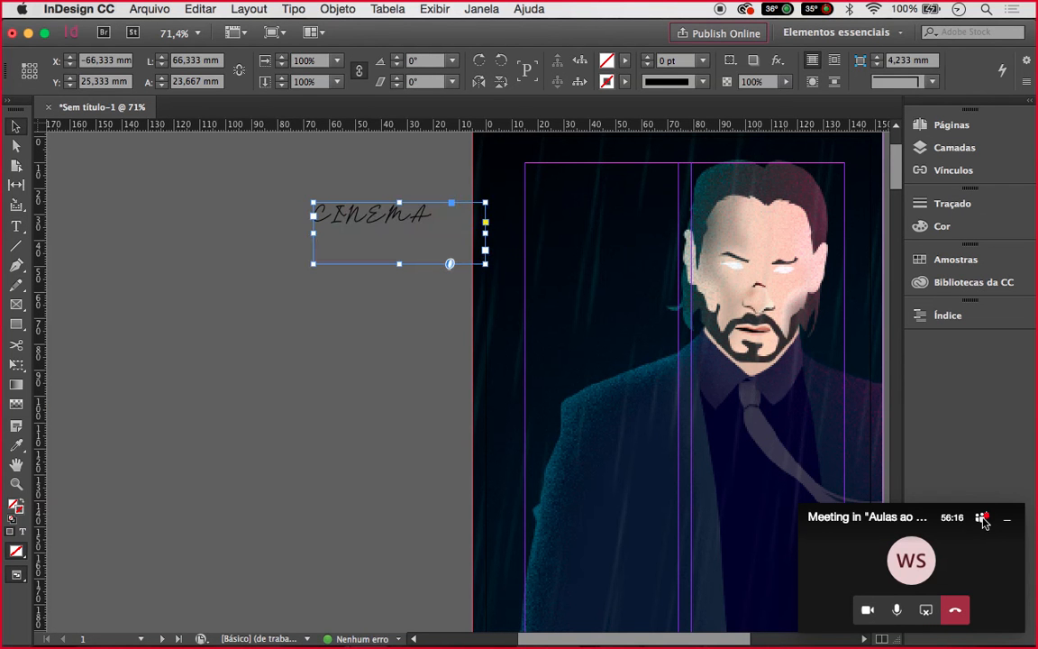
mouse_move(807, 645)
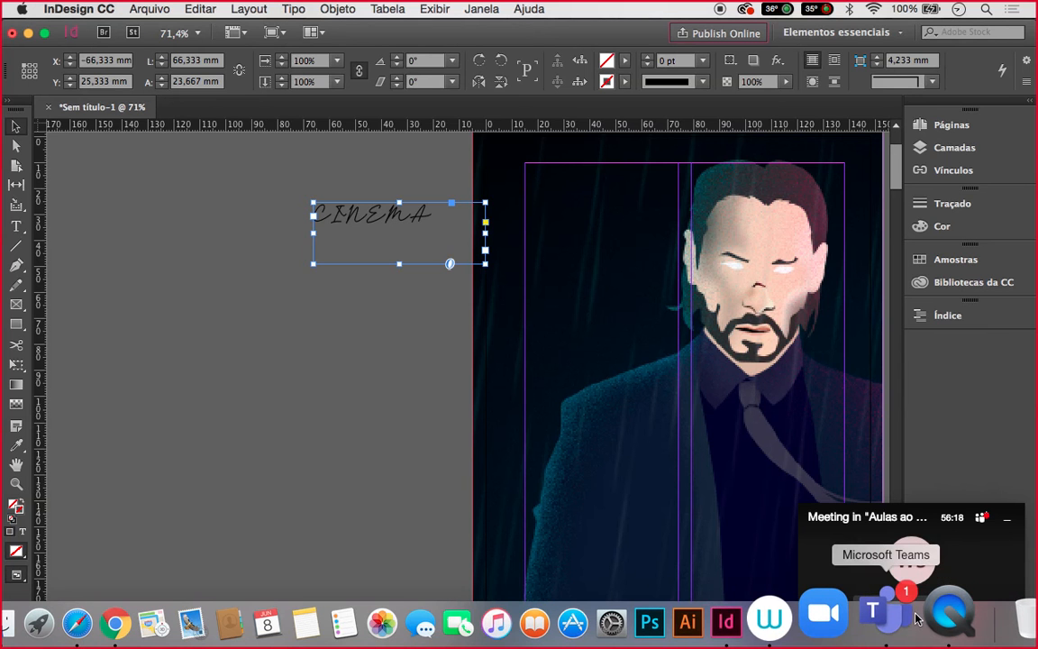
Admit all lobby guests from the Teams People panel, then return to InDesign
left_click(912, 616)
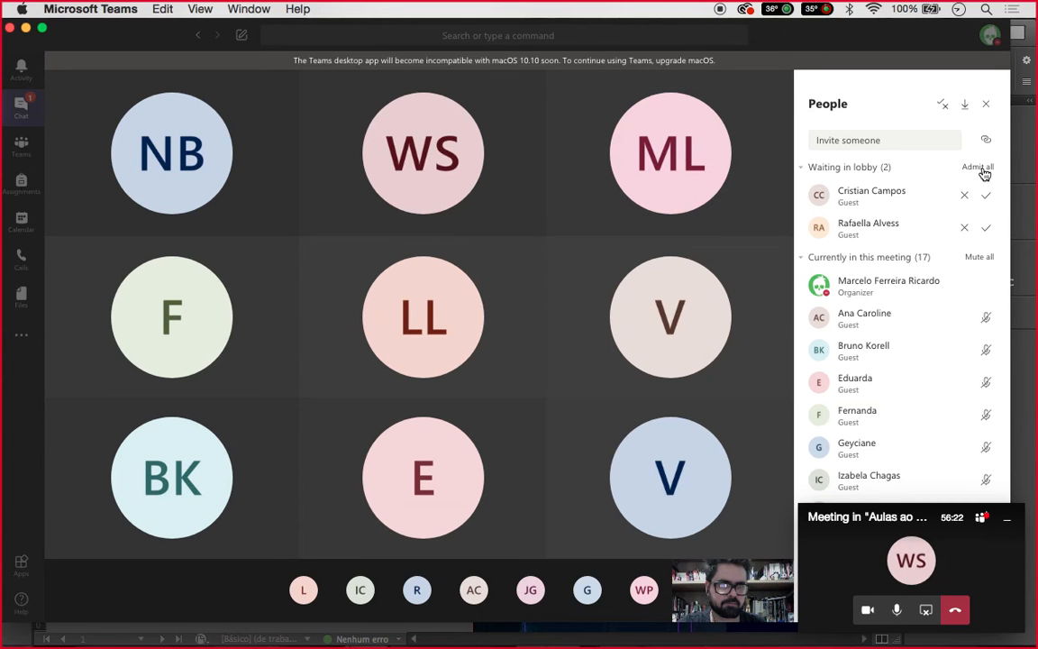
left_click(983, 170)
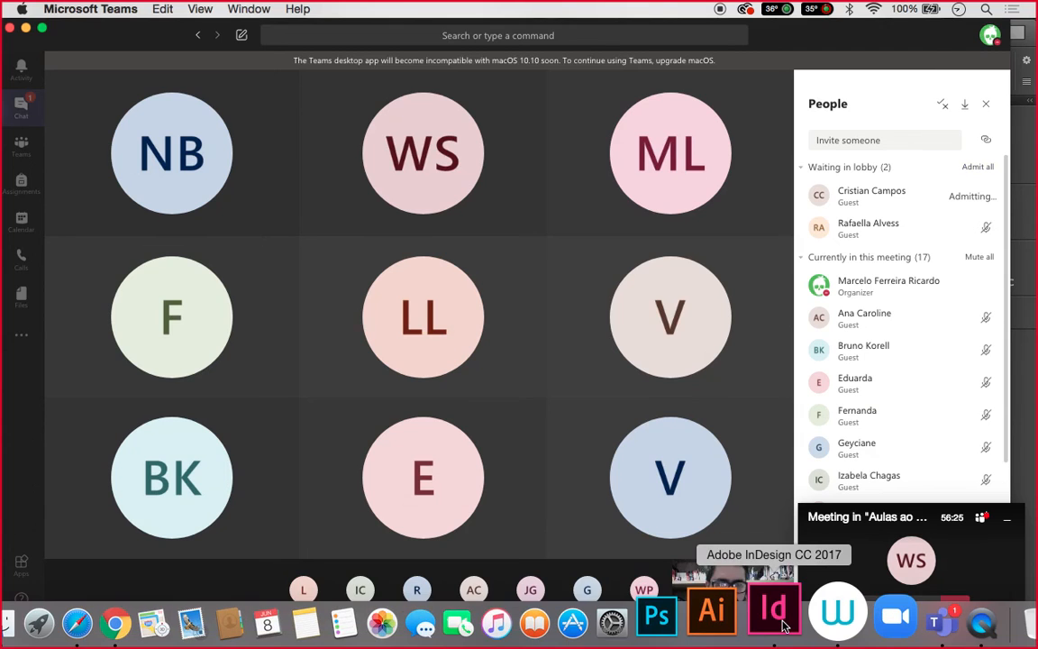
left_click(784, 625)
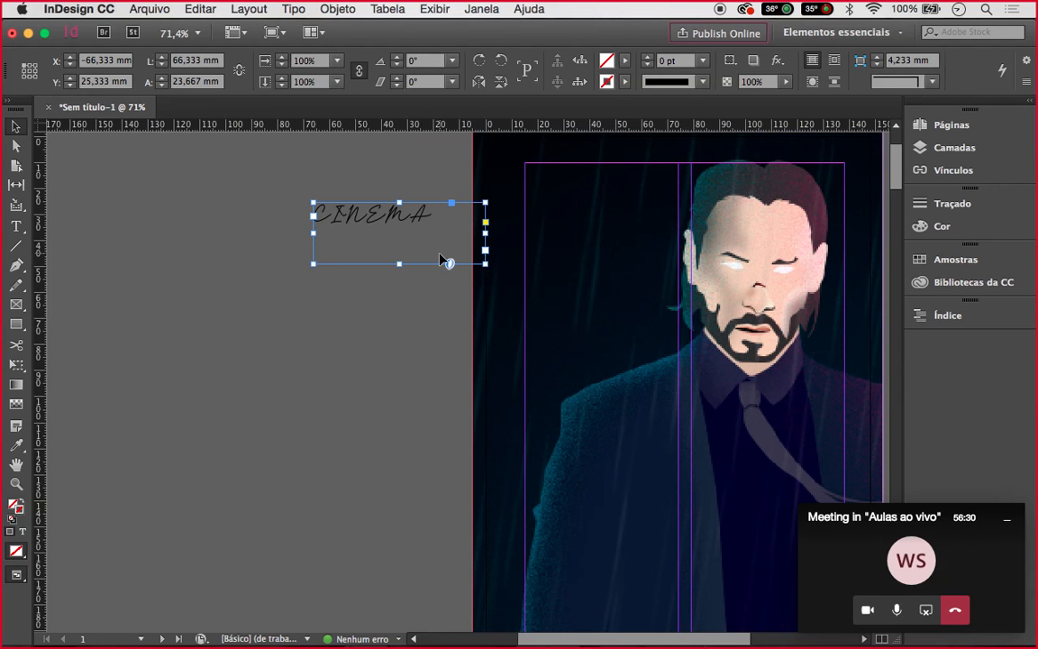
Undo the frame enlargement and Andolucia font, restoring CINEMA in Minion Pro
key("super+alt+c")
key("super+z")
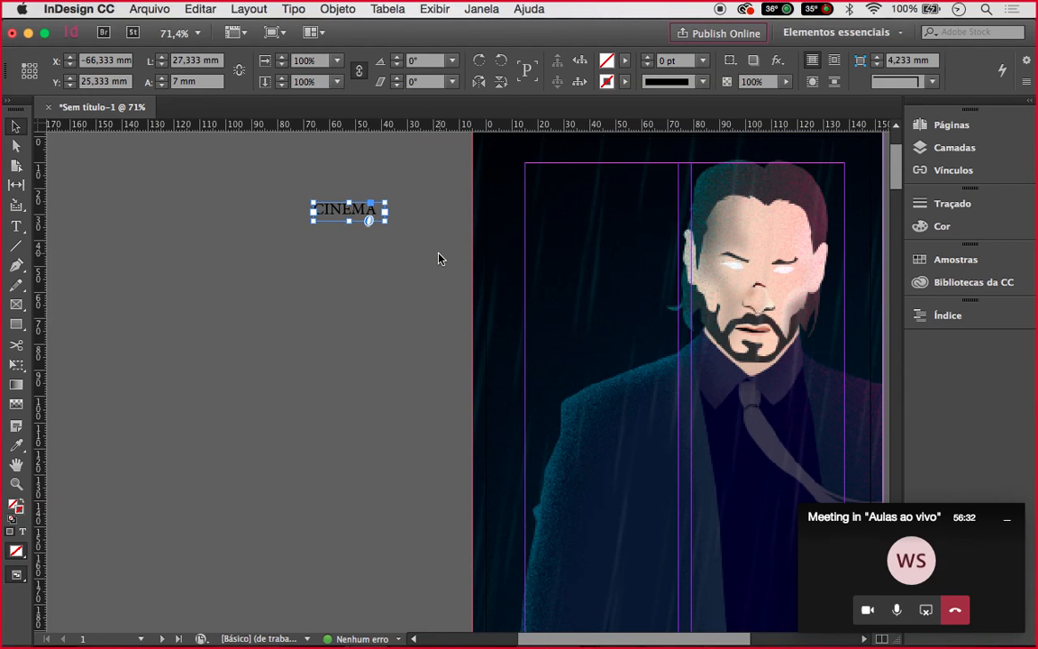
left_click(420, 258)
left_click(353, 216)
Open the Character panel via Janela > Tipo e tabelas > Caractere
left_click(16, 227)
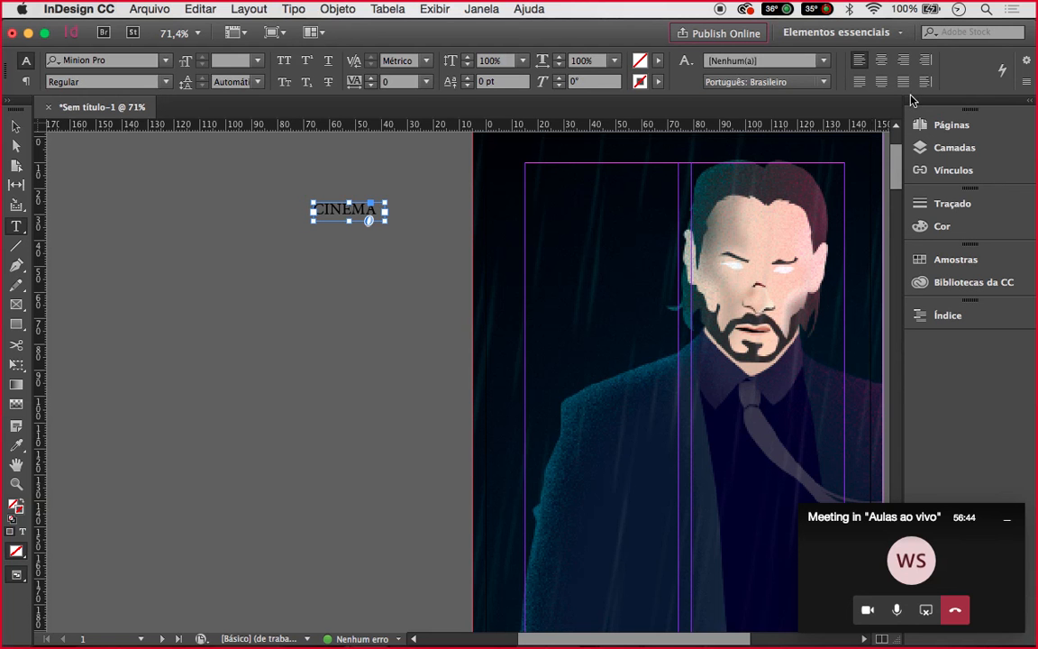
left_click(475, 16)
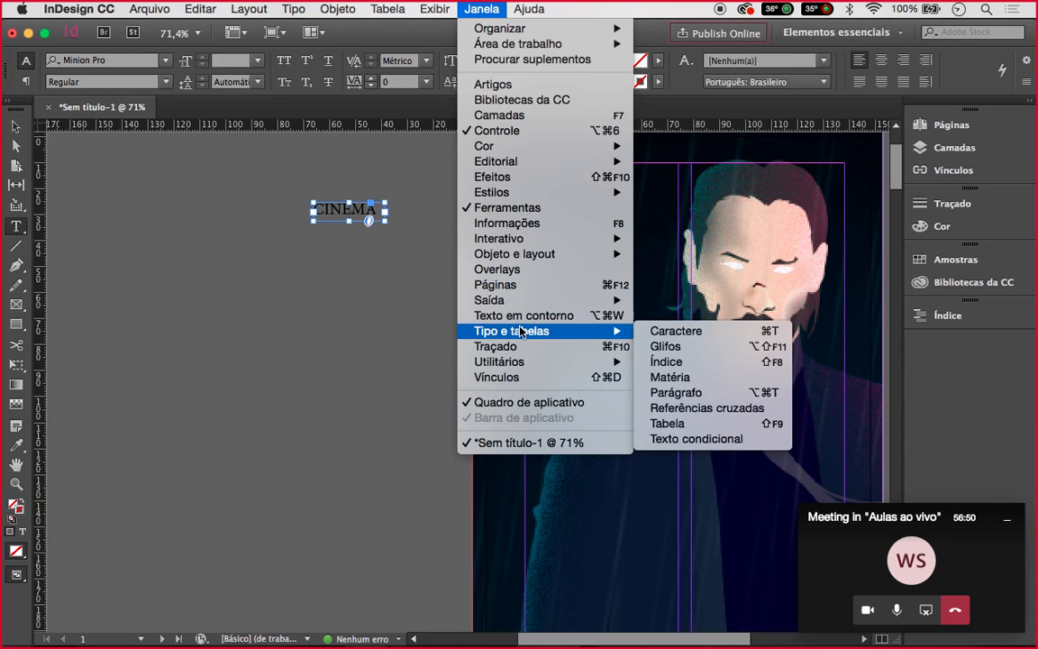
mouse_move(541, 330)
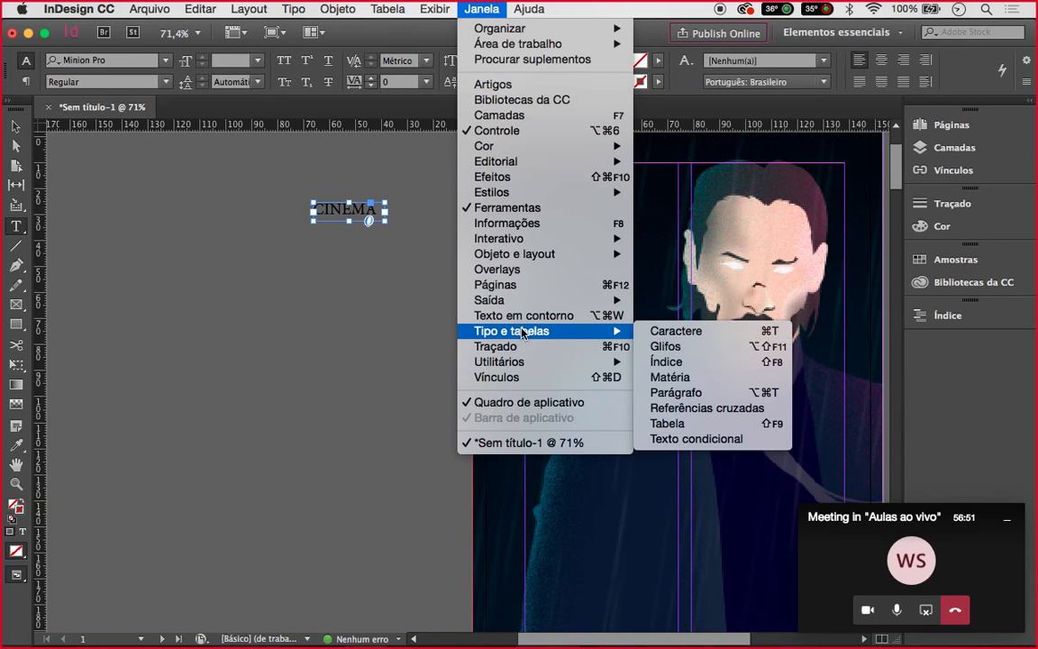
left_click(714, 336)
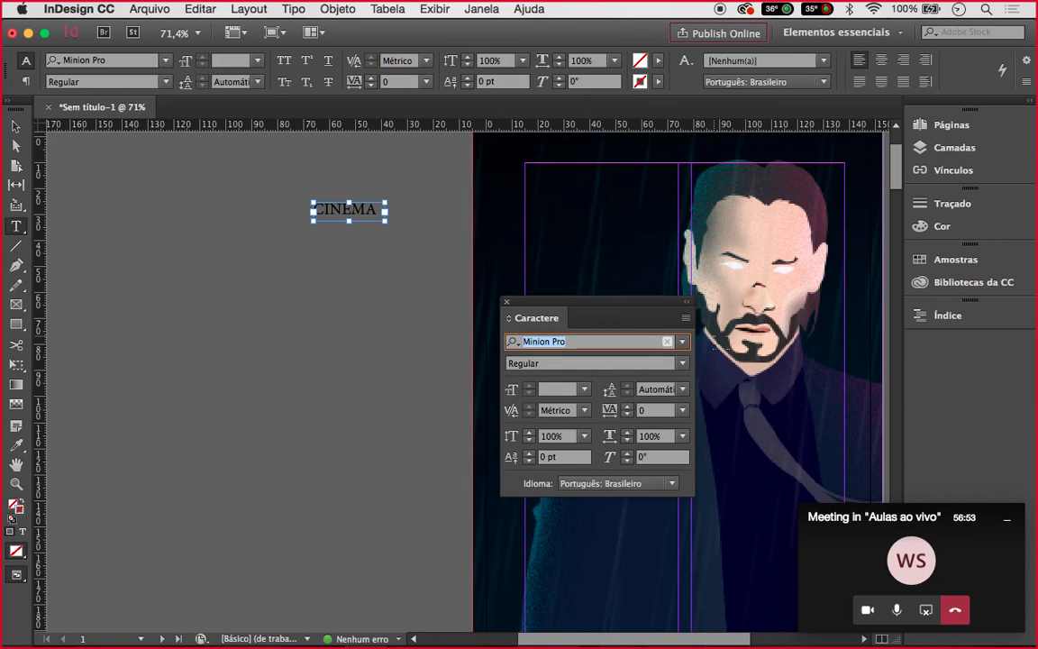
Dock the Caractere (character) panel alongside the other panels in the right dock
left_click_drag(628, 309, 898, 160)
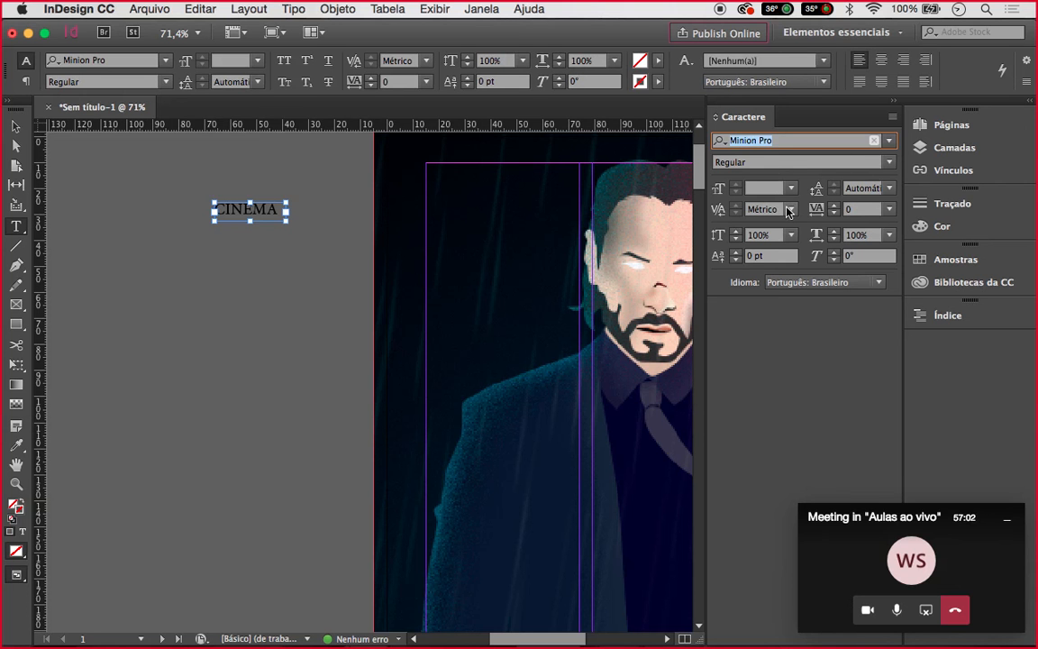
left_click(16, 126)
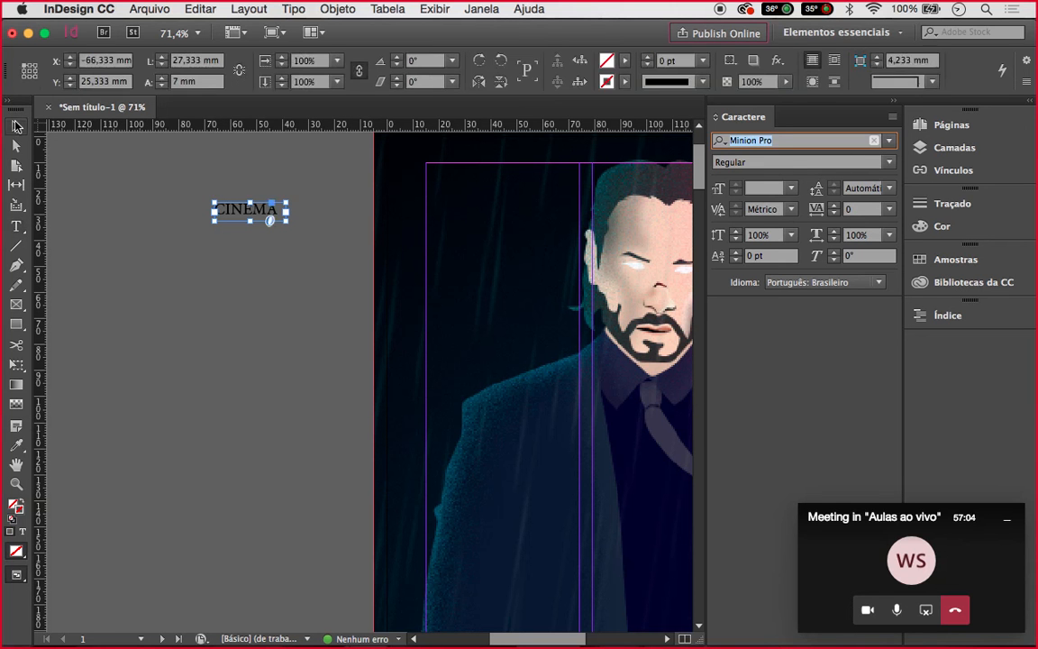
left_click(203, 186)
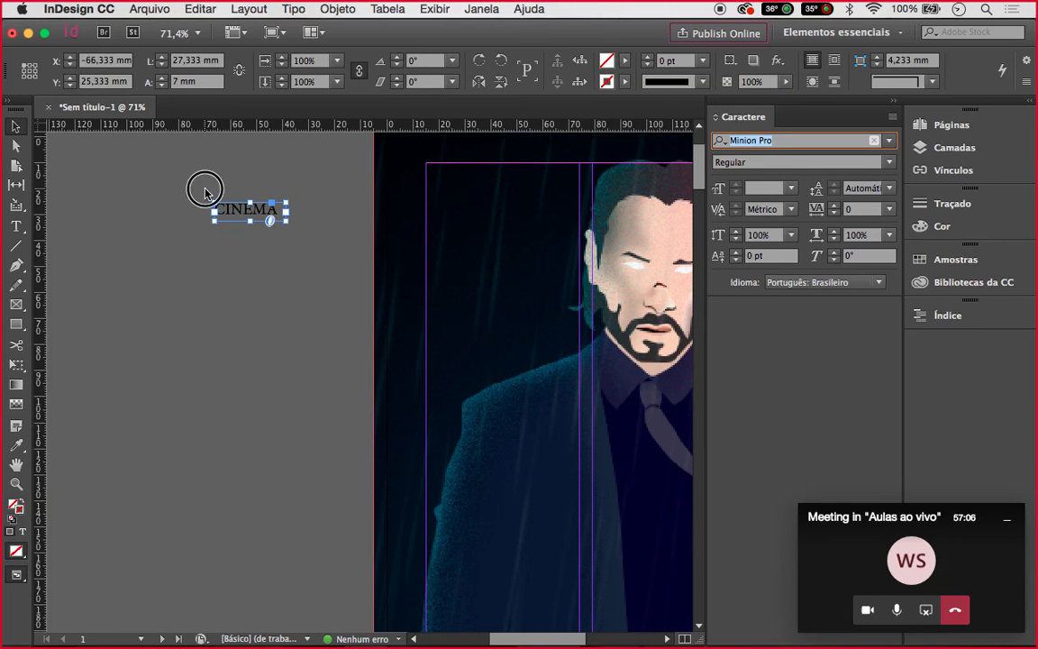
Set the CINEMA text frame in the condensed Dense font
left_click(239, 216)
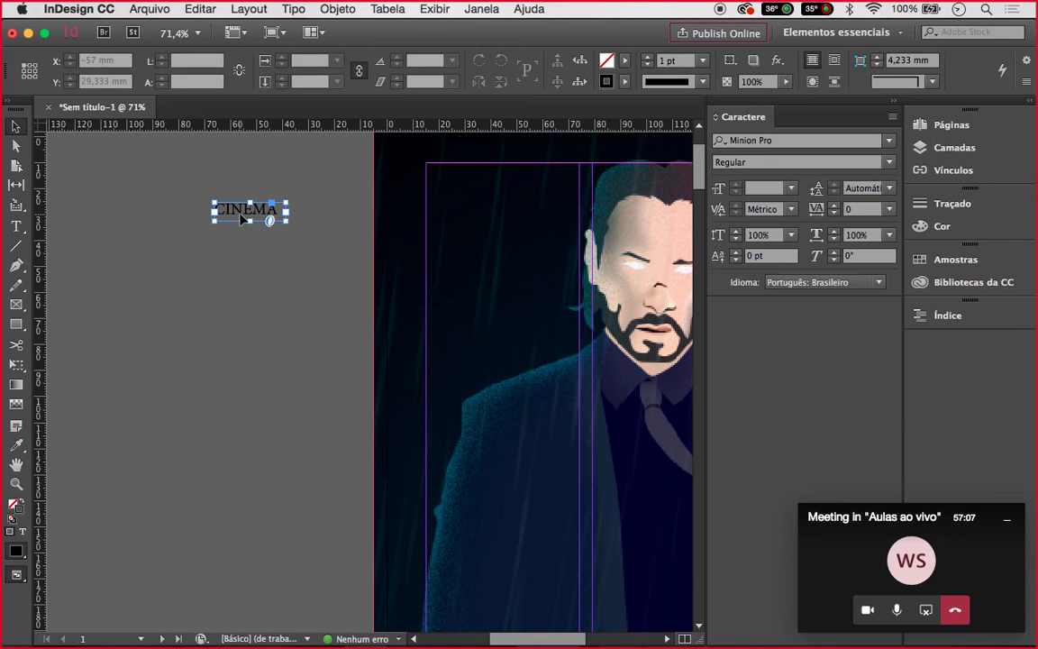
left_click(17, 227)
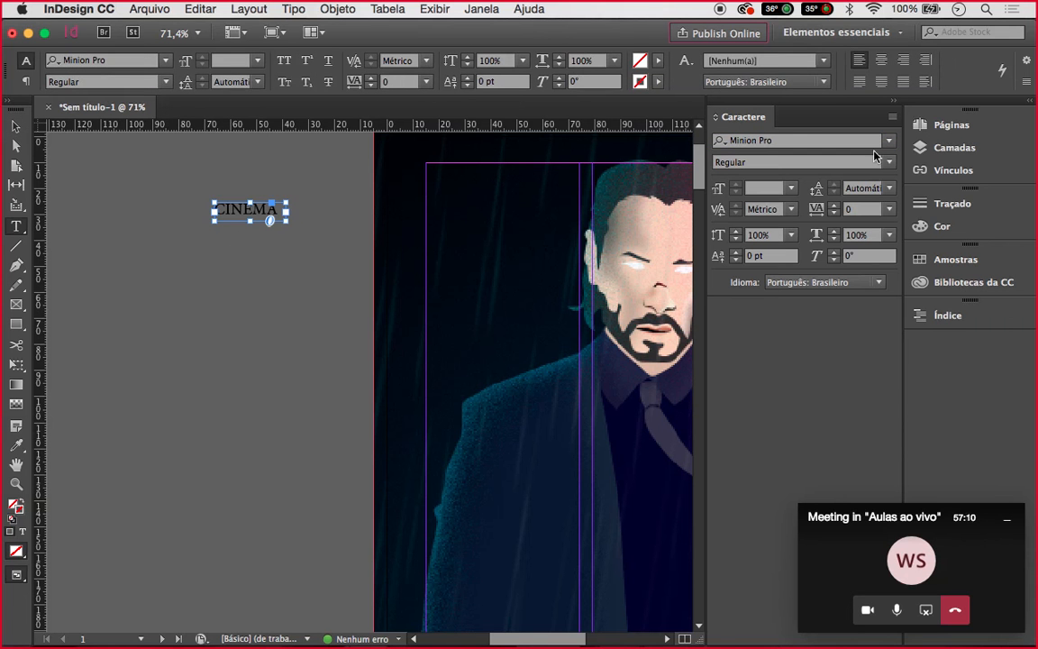
left_click(890, 141)
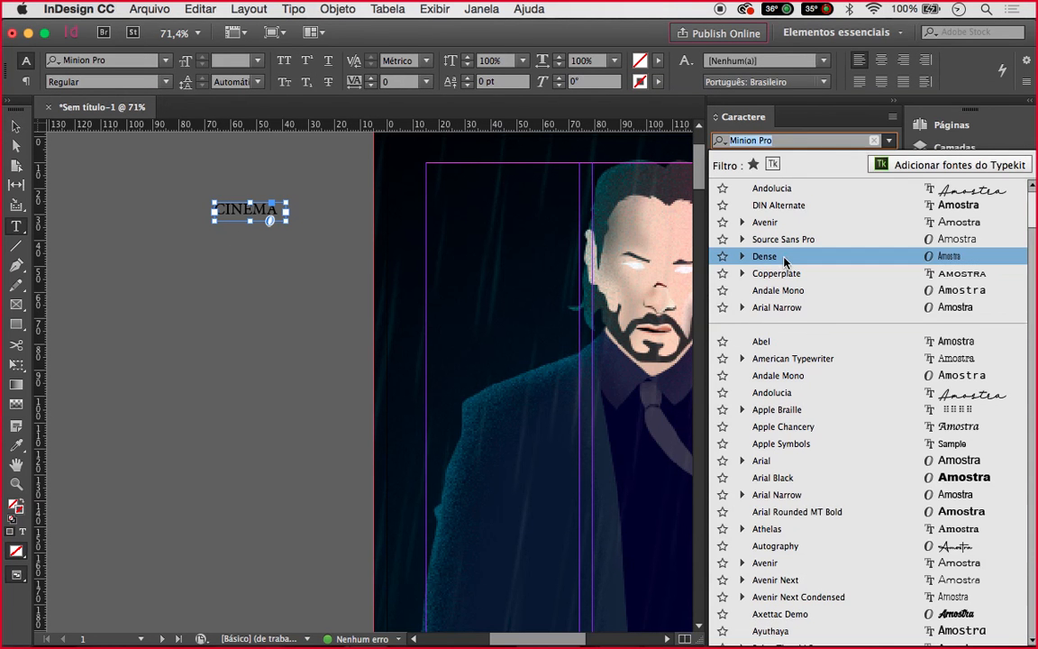
key("Escape")
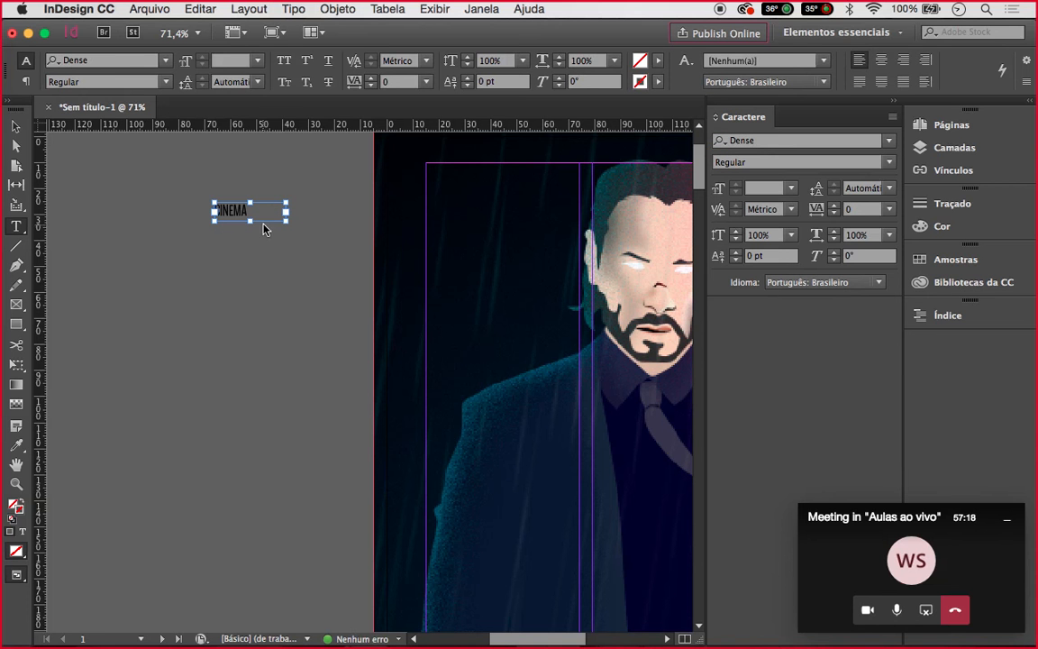
left_click(16, 125)
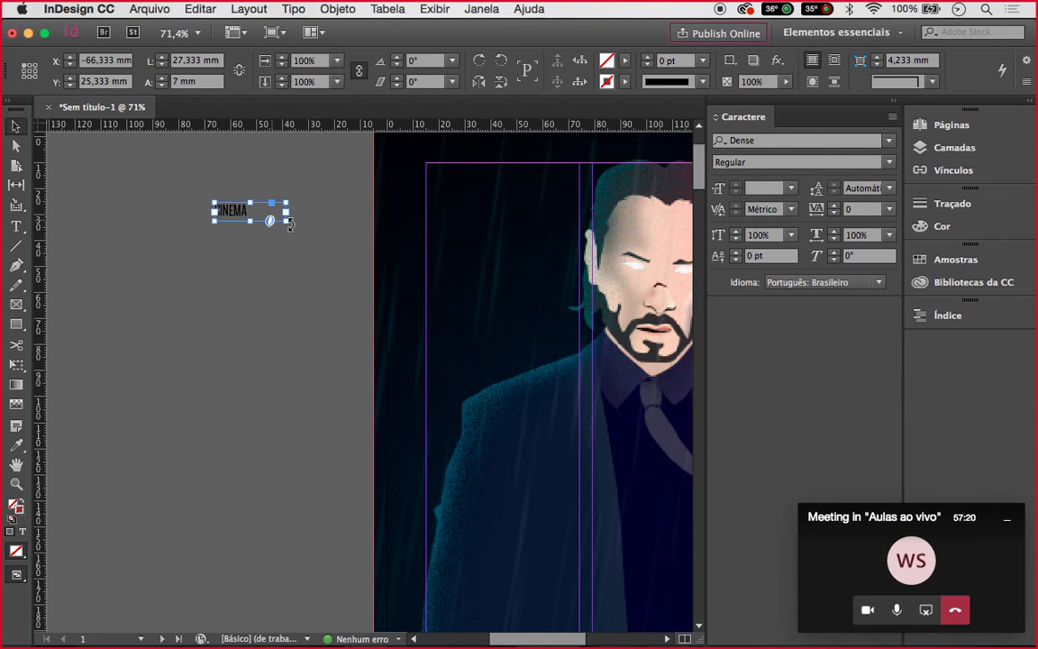
Scale the CINEMA frame and its lettering up proportionally with Free Transform
key("e")
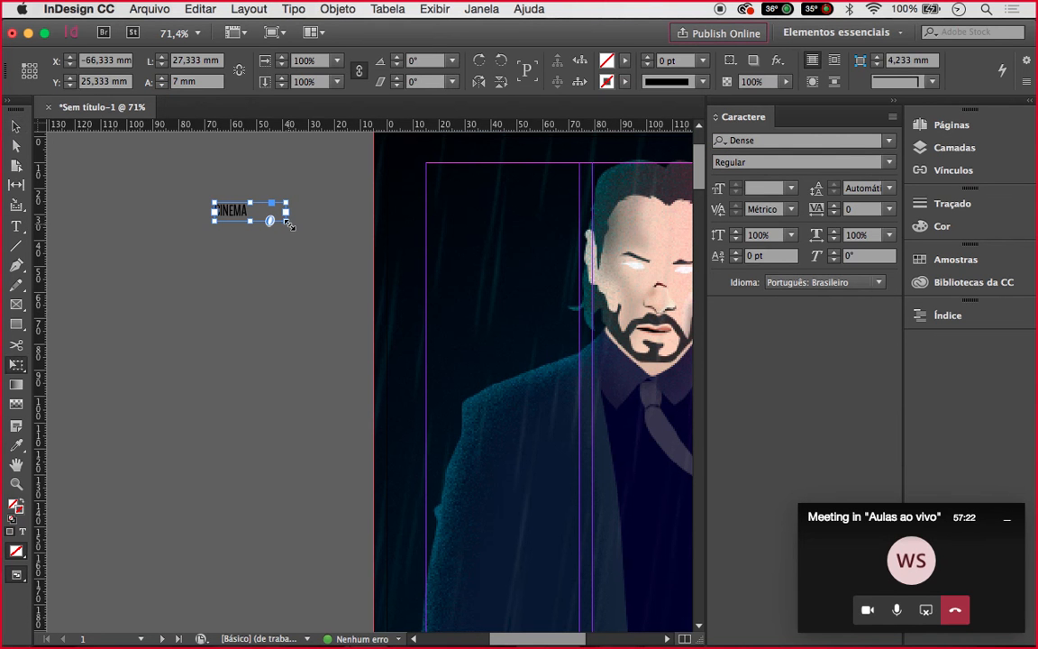
left_click(286, 221)
left_click(389, 285)
left_click(230, 211)
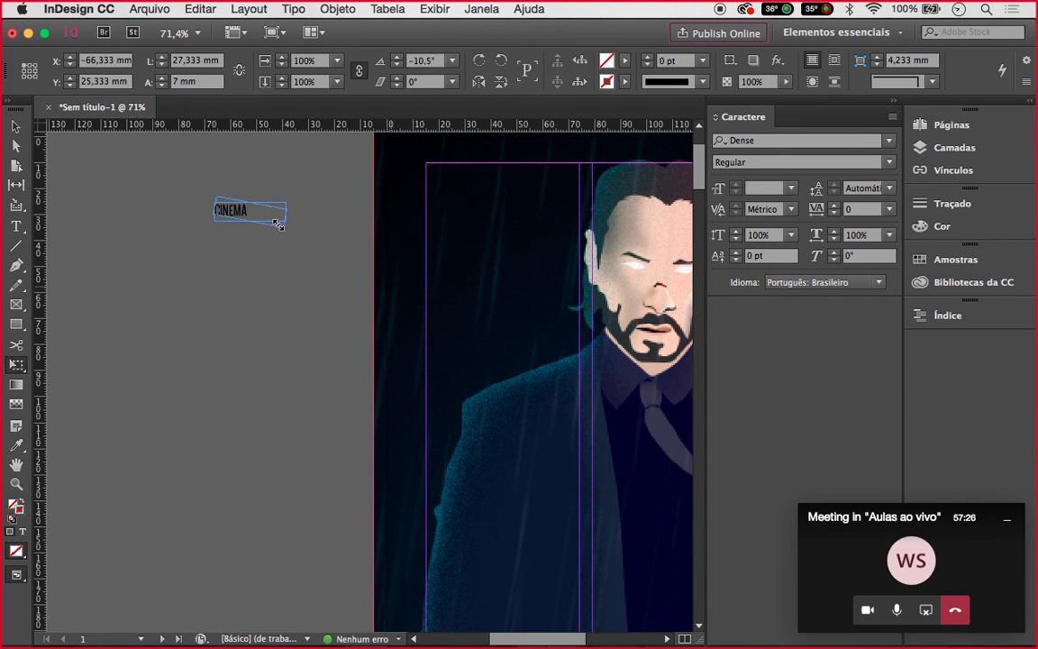
left_click_drag(287, 222, 459, 353)
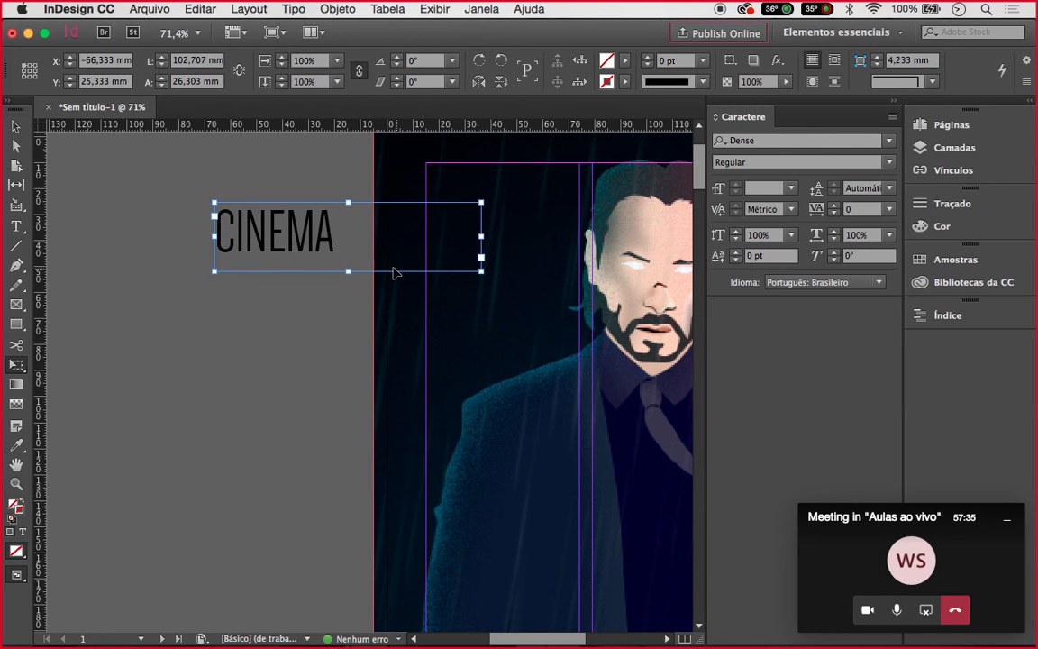
Undo the accidental skew and narrow the CINEMA frame to about 49,667 mm wide
left_click_drag(479, 273, 352, 264)
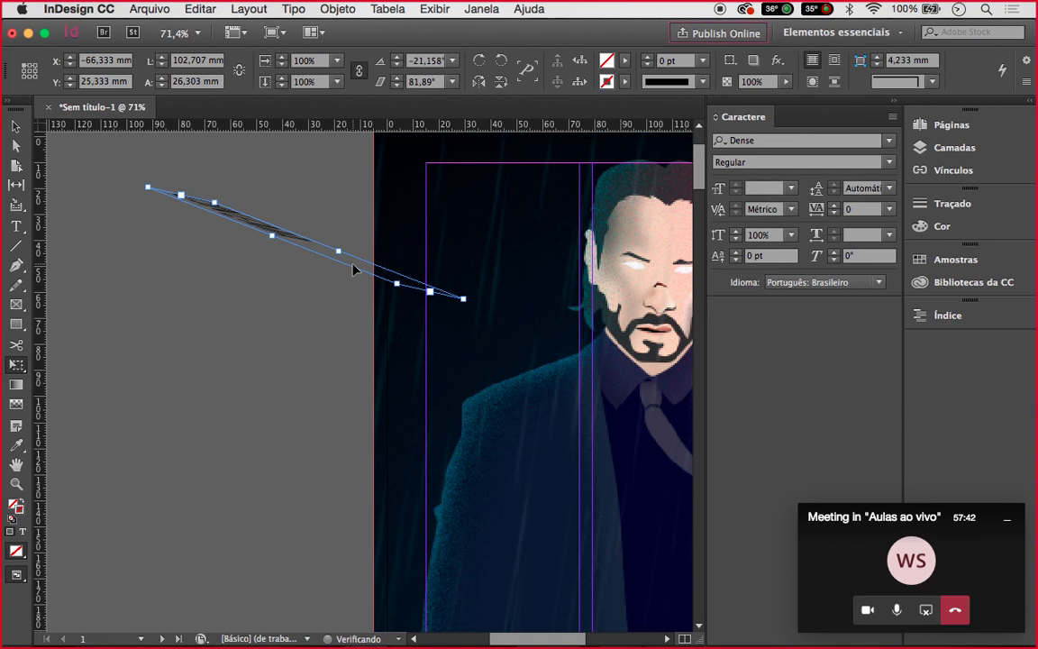
key("super+z")
left_click(16, 126)
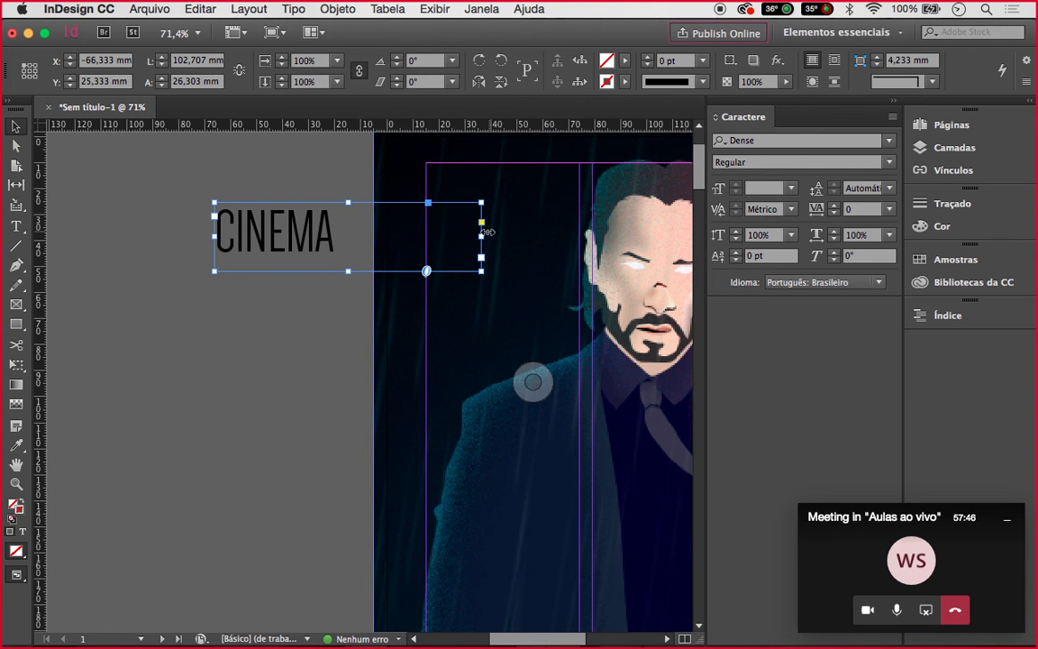
left_click_drag(481, 236, 342, 232)
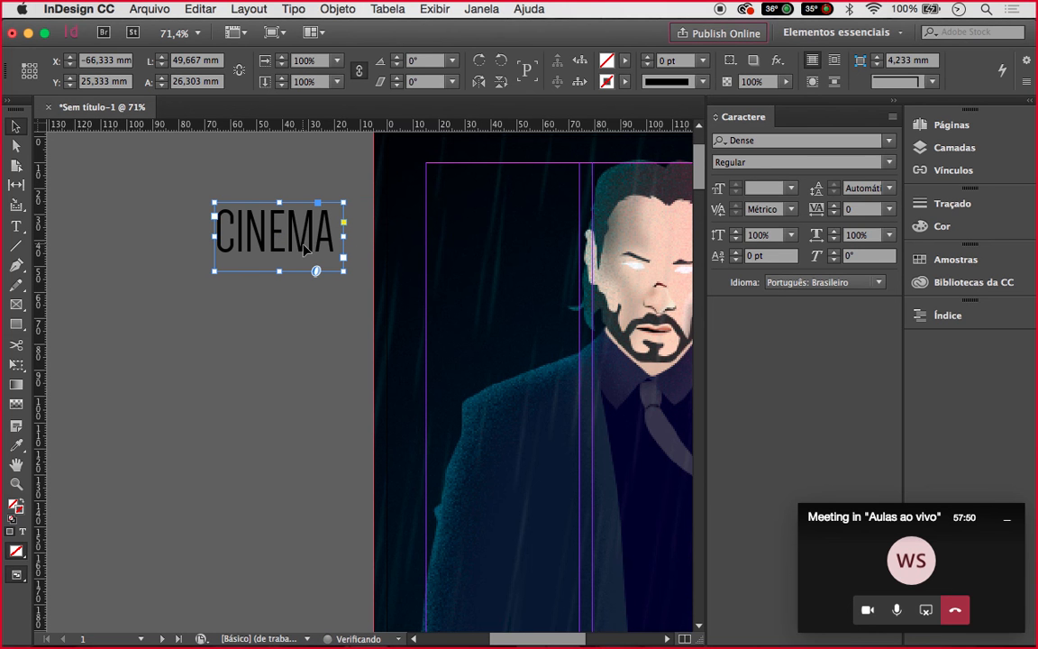
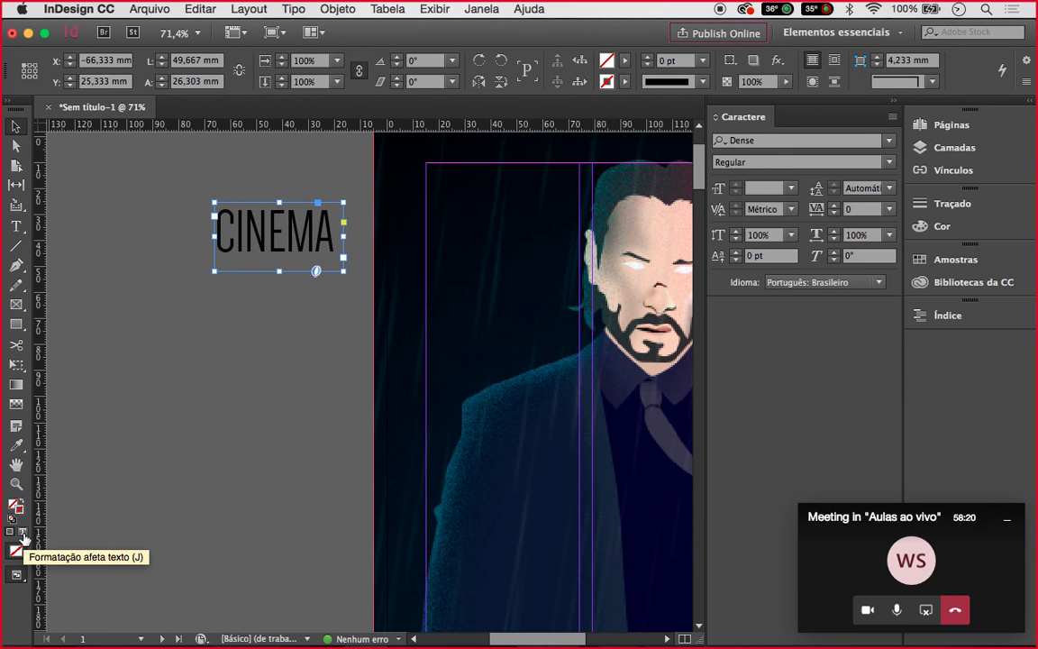
Change the CINEMA lettering from black to a light mint green (79ee95)
left_click(24, 537)
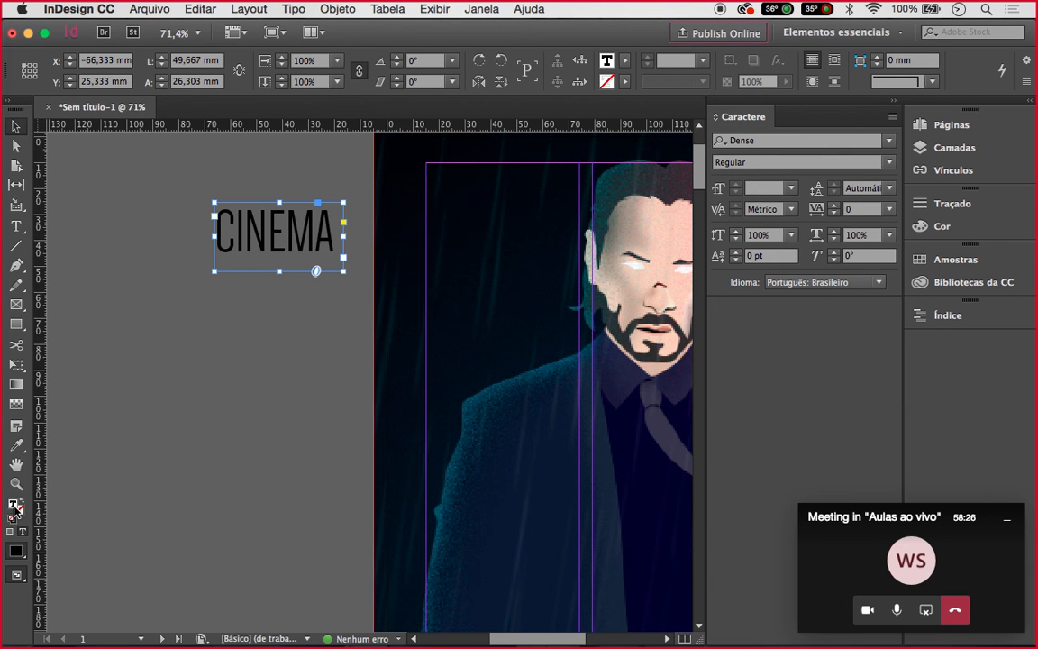
double_click(15, 507)
left_click(475, 272)
left_click(496, 237)
left_click(520, 244)
left_click_drag(522, 244, 519, 226)
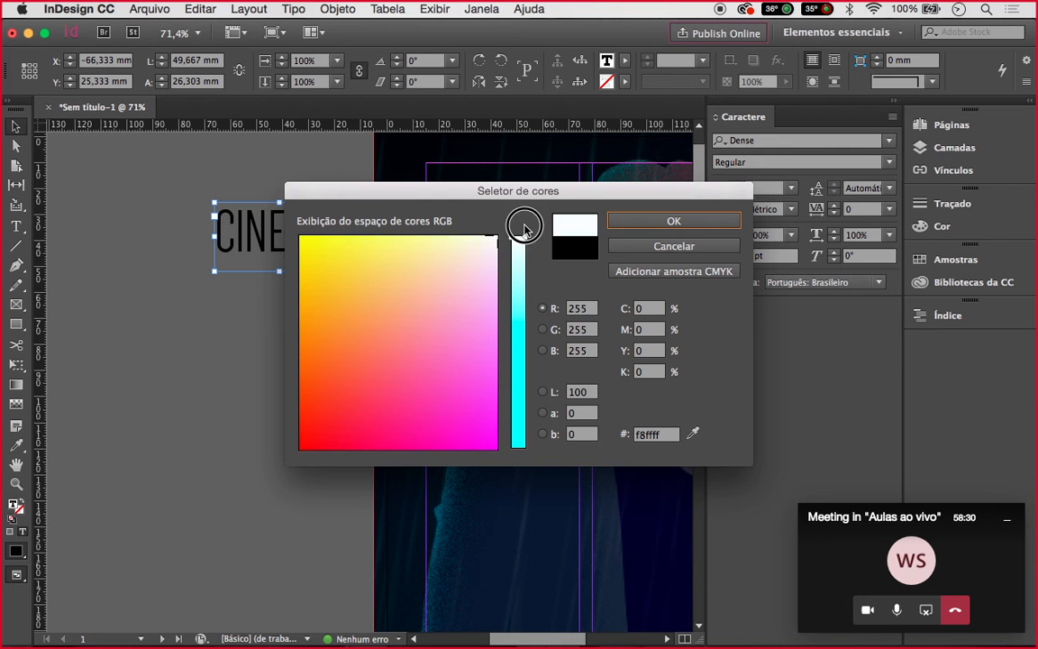
left_click_drag(512, 283, 520, 347)
left_click(416, 250)
left_click(708, 217)
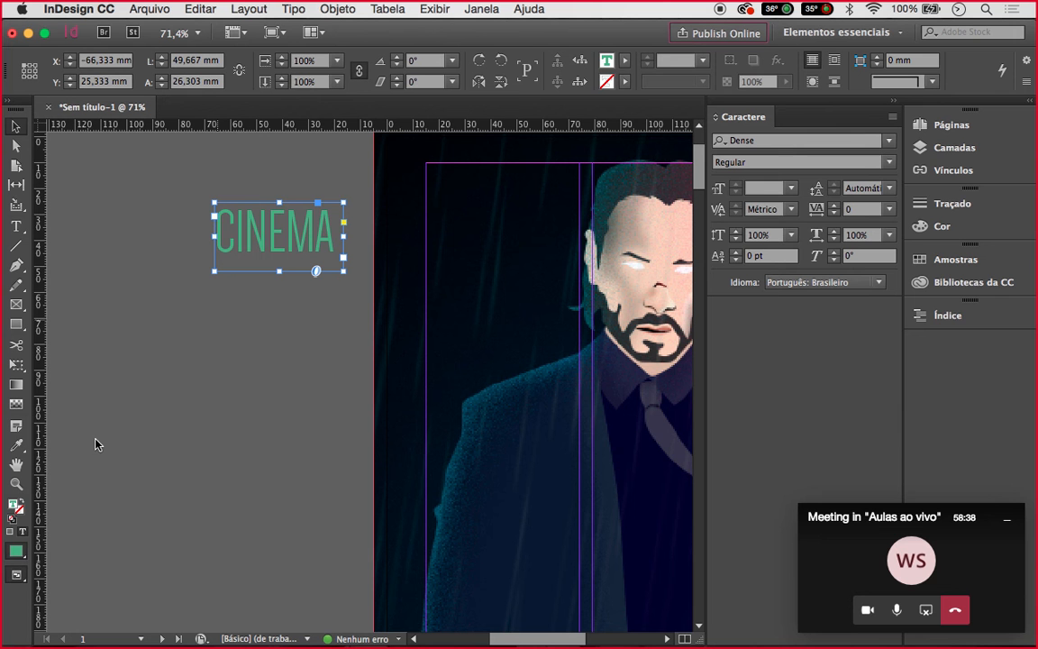
left_click(24, 531)
Move the CINEMA frame onto the cover's top-left and rotate it 90° to stand upright
left_click_drag(332, 234, 521, 210)
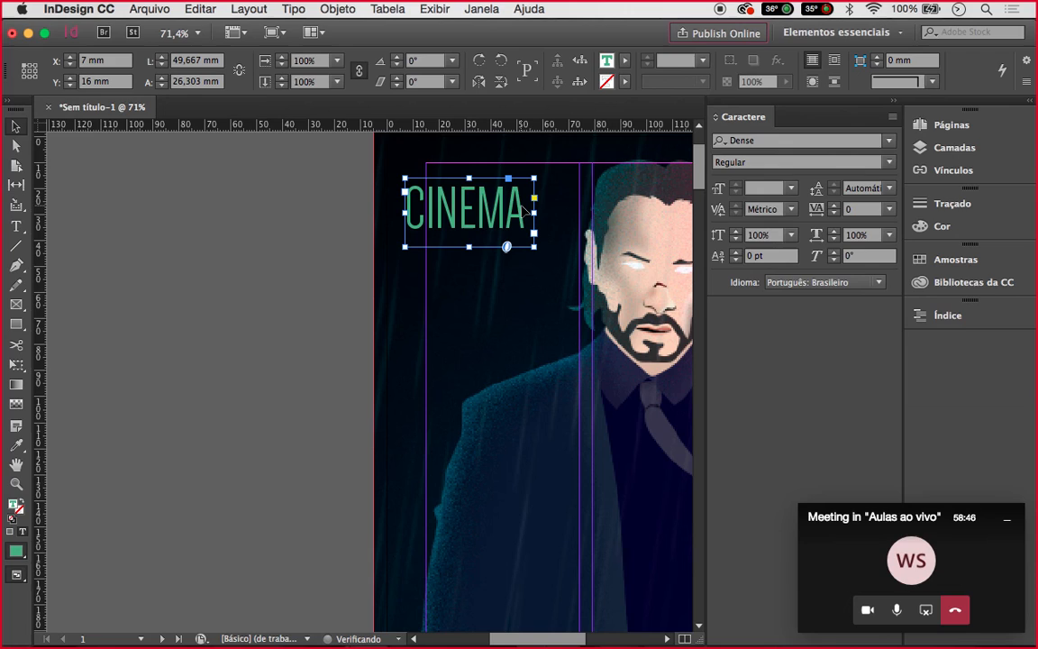
left_click_drag(542, 173, 424, 160)
left_click_drag(424, 156, 425, 158)
scroll(426, 159, "up", 4)
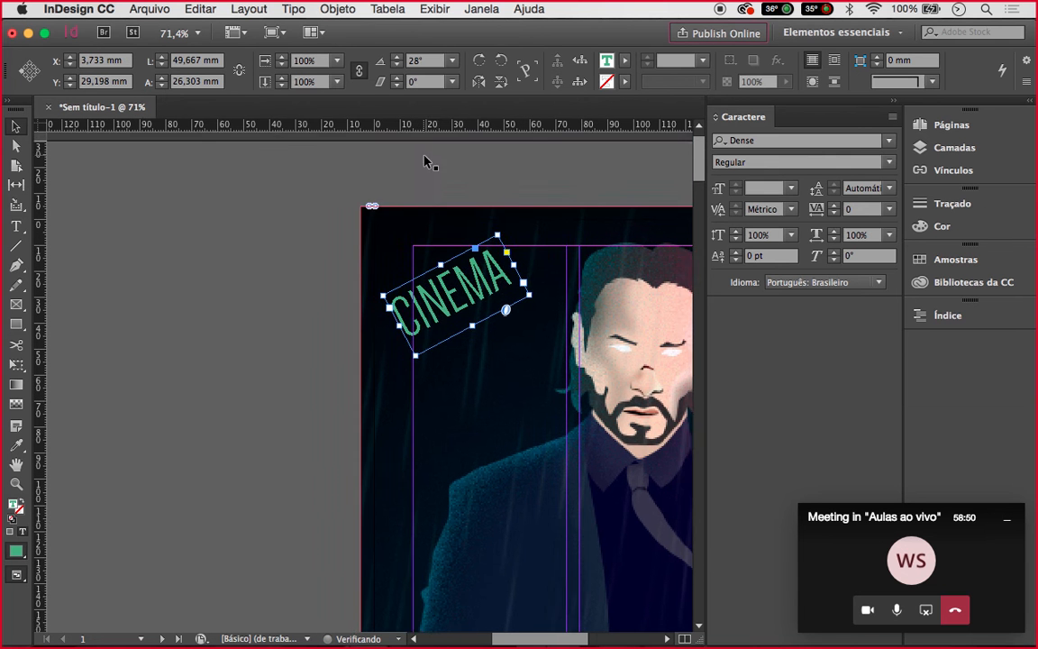
key("super+z")
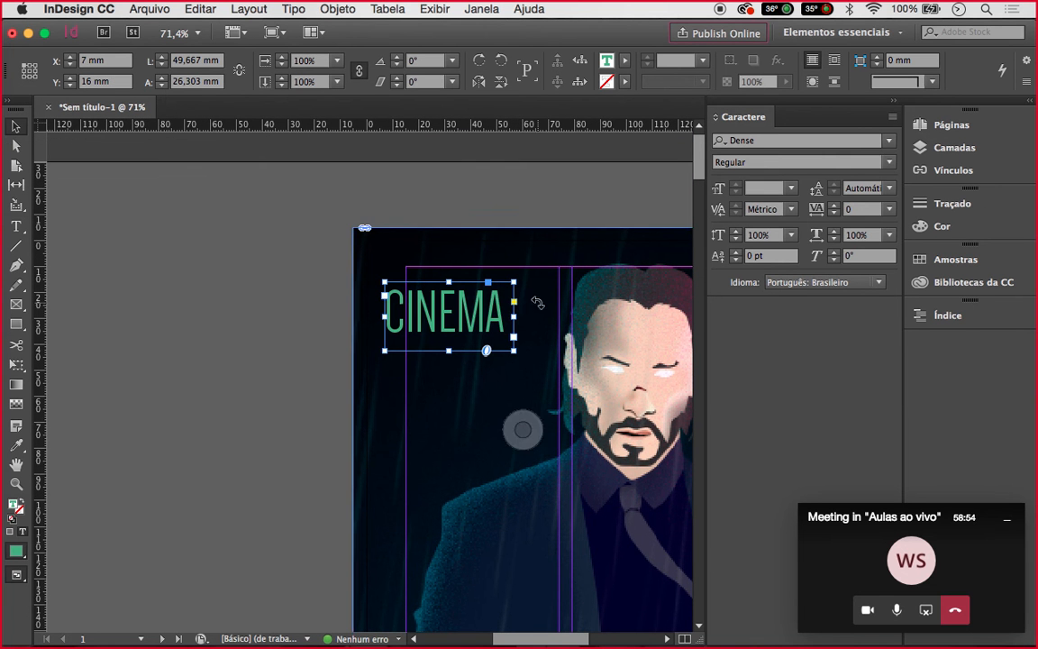
left_click_drag(517, 273, 393, 234)
key("super+z")
left_click_drag(516, 274, 369, 242)
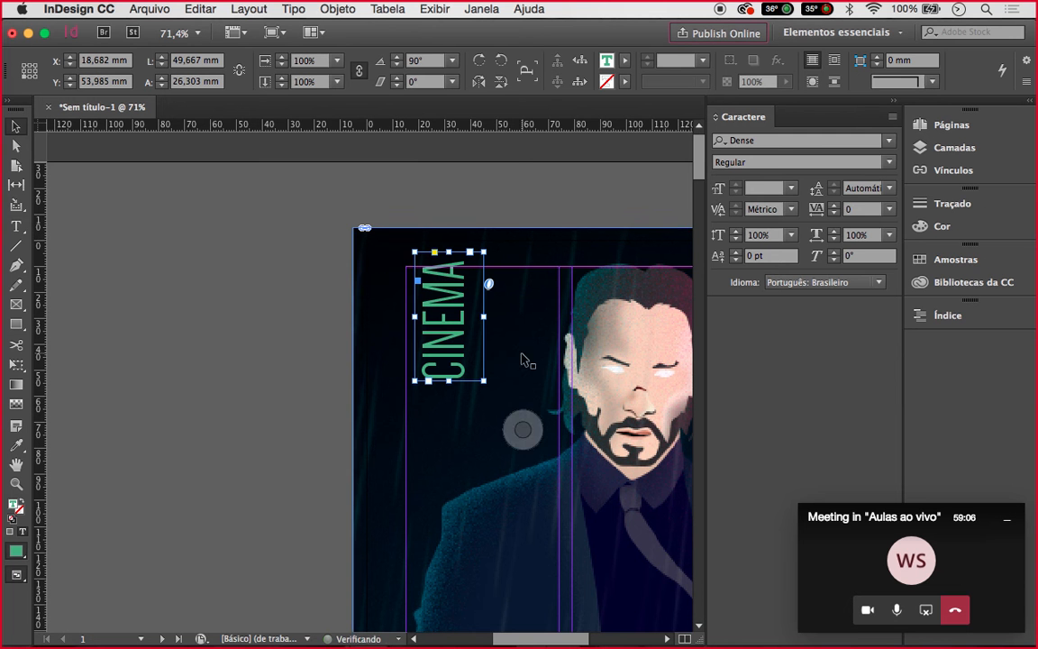
Enlarge the upright CINEMA title with Free Transform to about 124 × 65.7 mm
left_click(18, 367)
left_click(485, 382)
left_click_drag(485, 383, 553, 433)
left_click_drag(467, 453, 484, 580)
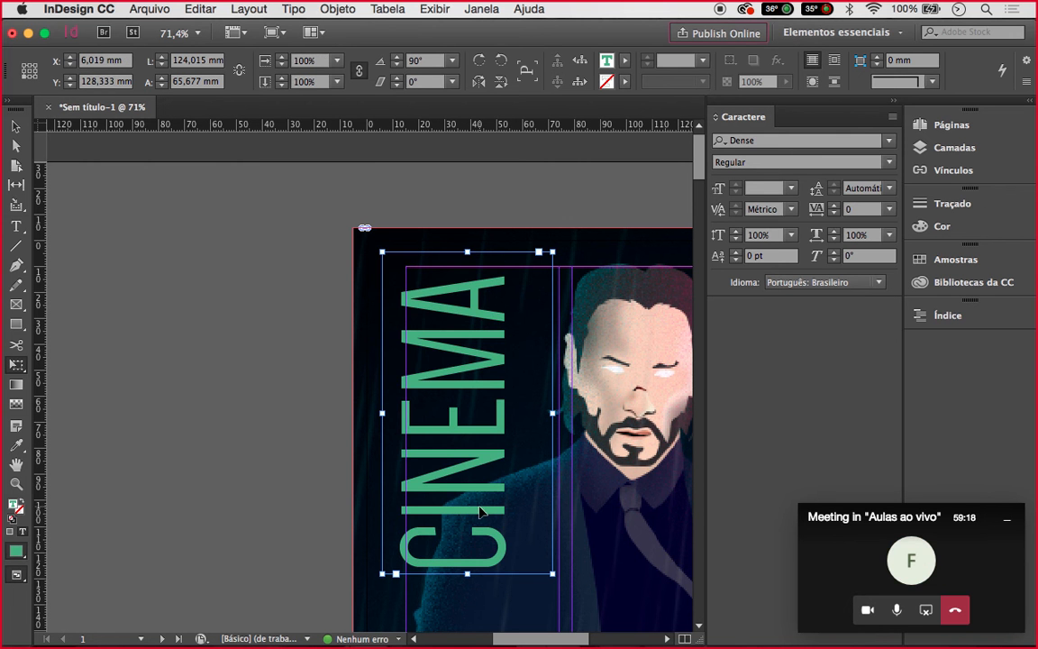
scroll(210, 467, "down", 3)
scroll(210, 467, "down", 5)
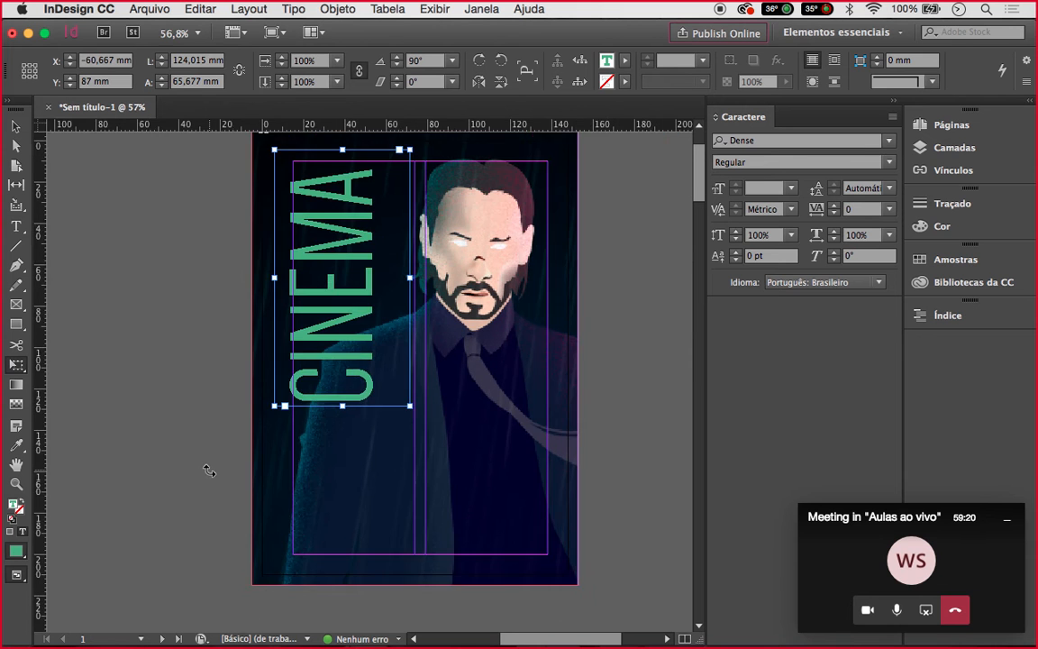
Deselect CINEMA and draw an empty text frame in the cover's lower-right area
key("v")
left_click(186, 473)
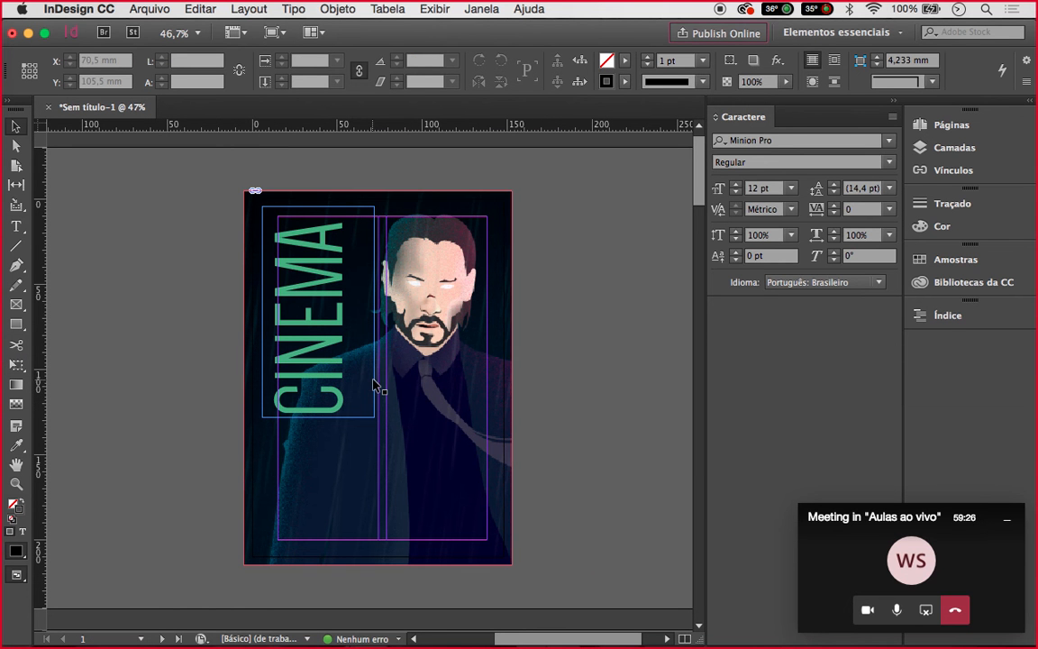
scroll(406, 417, "up", 5)
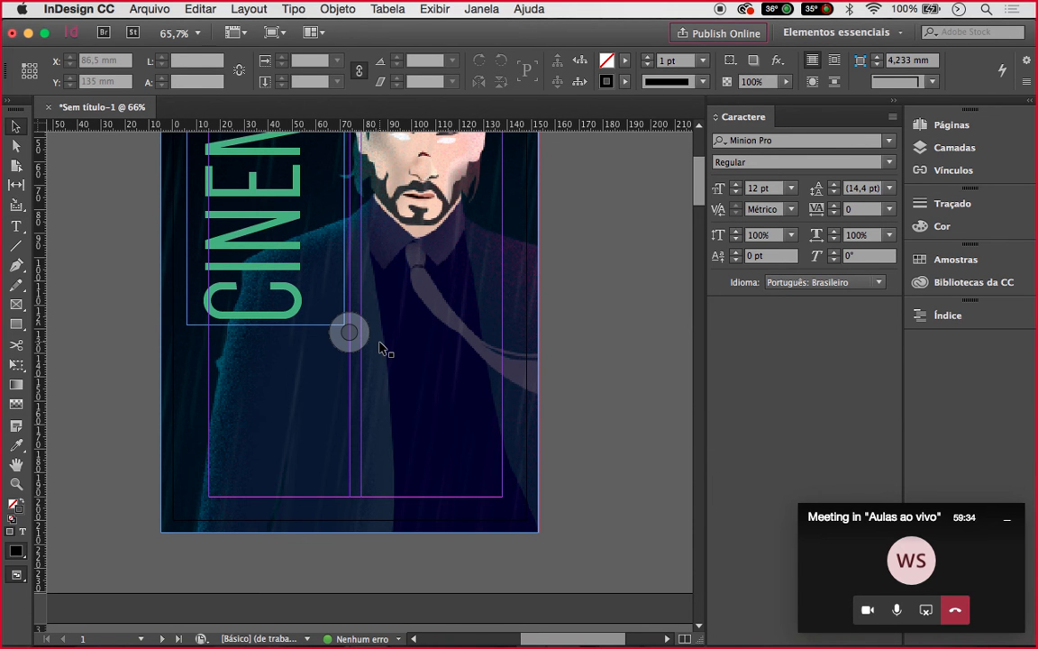
left_click(16, 229)
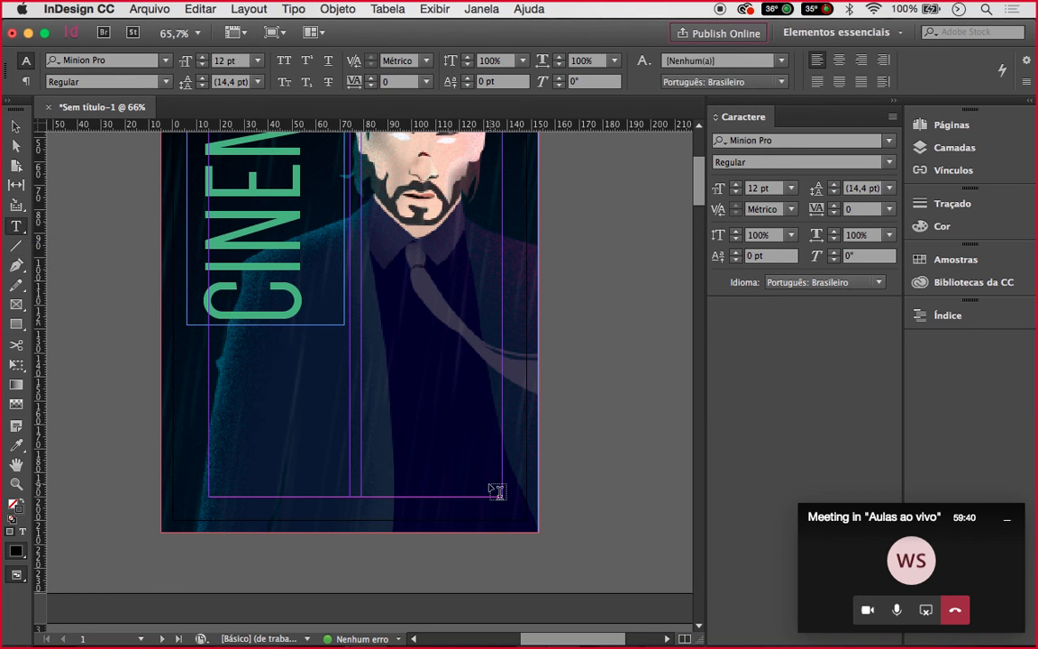
left_click_drag(505, 499, 361, 324)
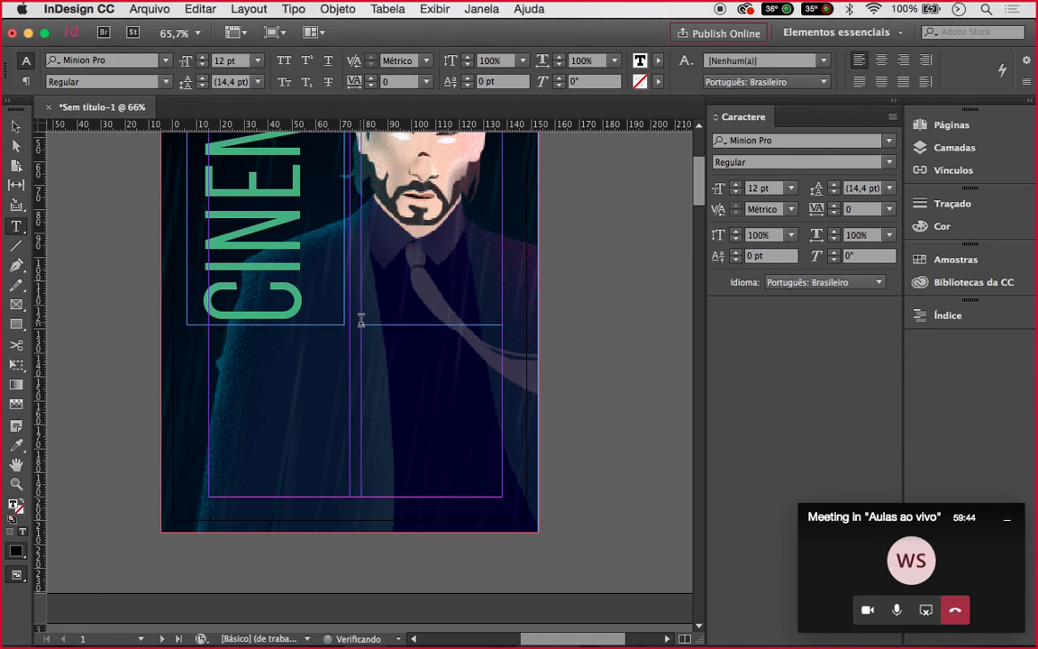
scroll(473, 405, "up", 1)
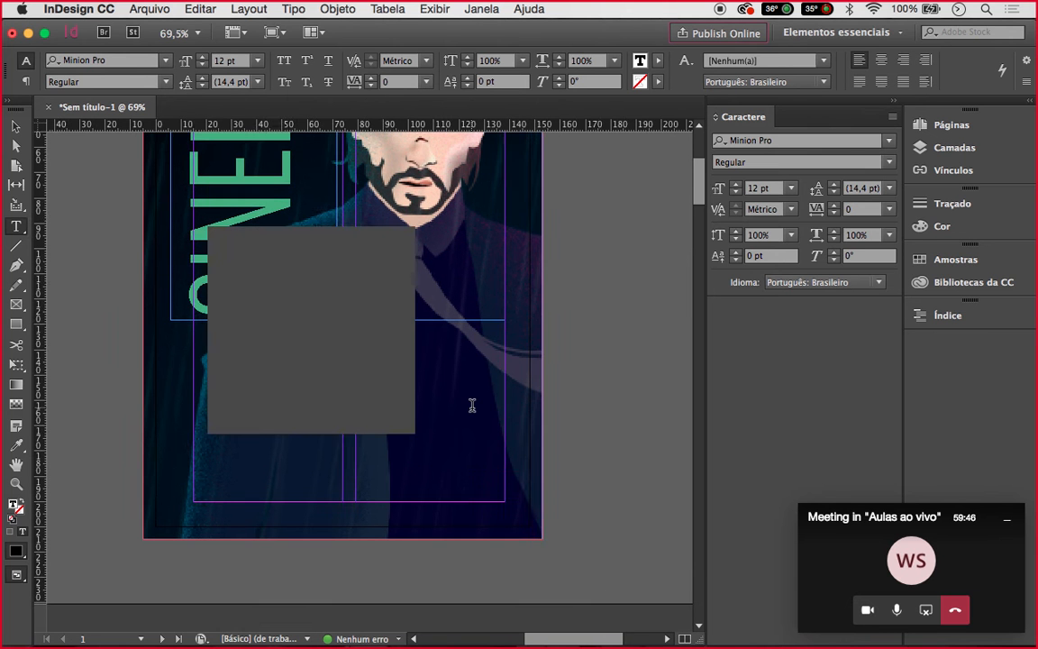
scroll(472, 405, "up", 1)
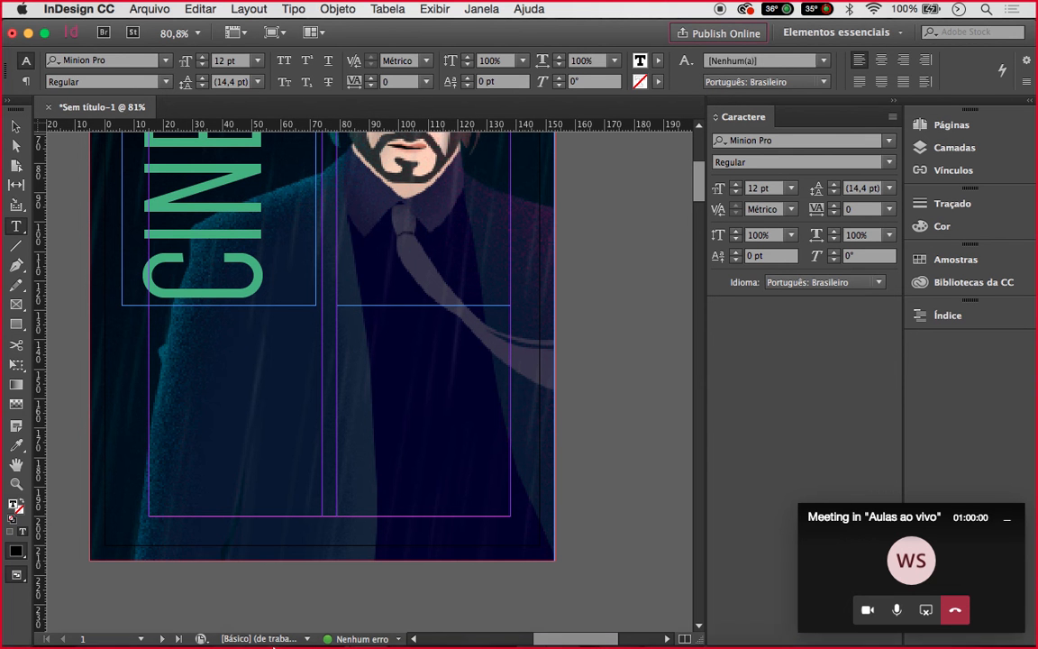
mouse_move(286, 621)
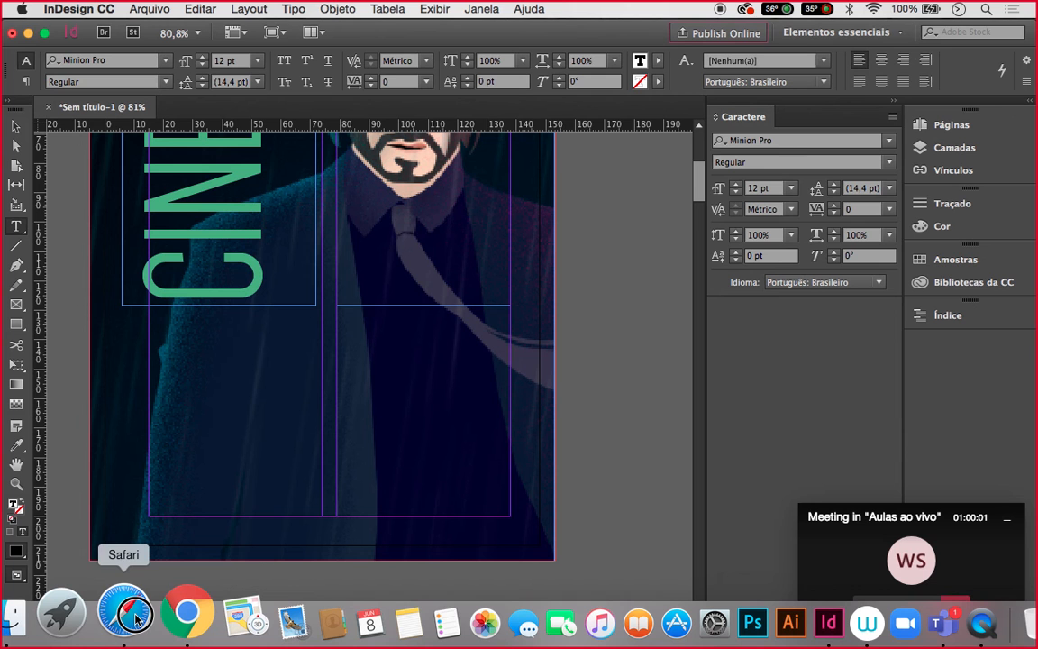
Search the web for 'lorem ipsum' in Safari
left_click(135, 619)
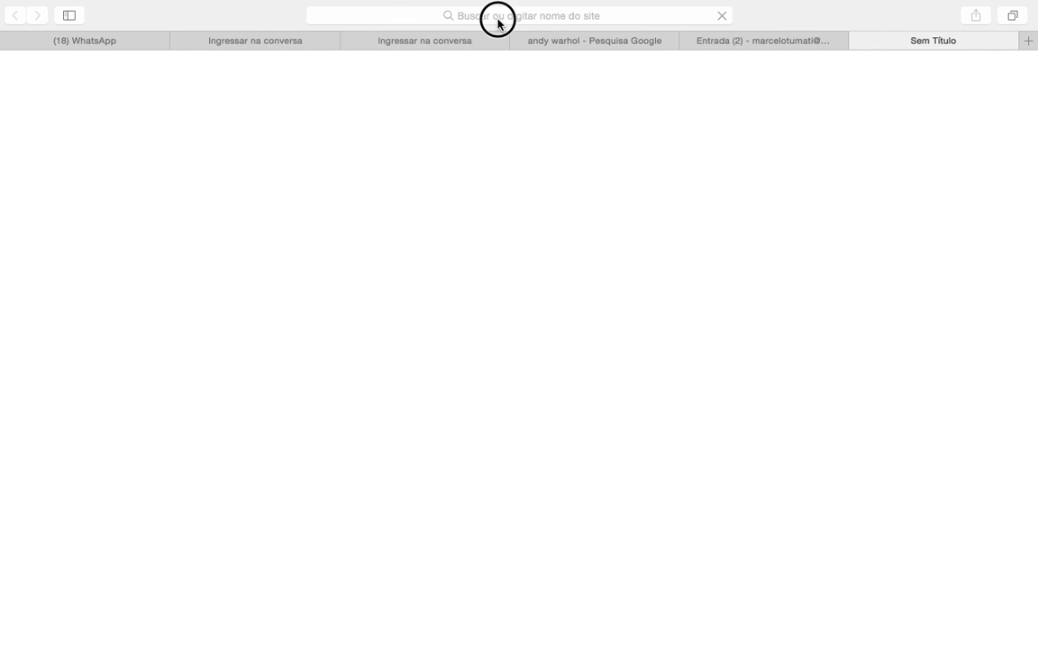
left_click(498, 20)
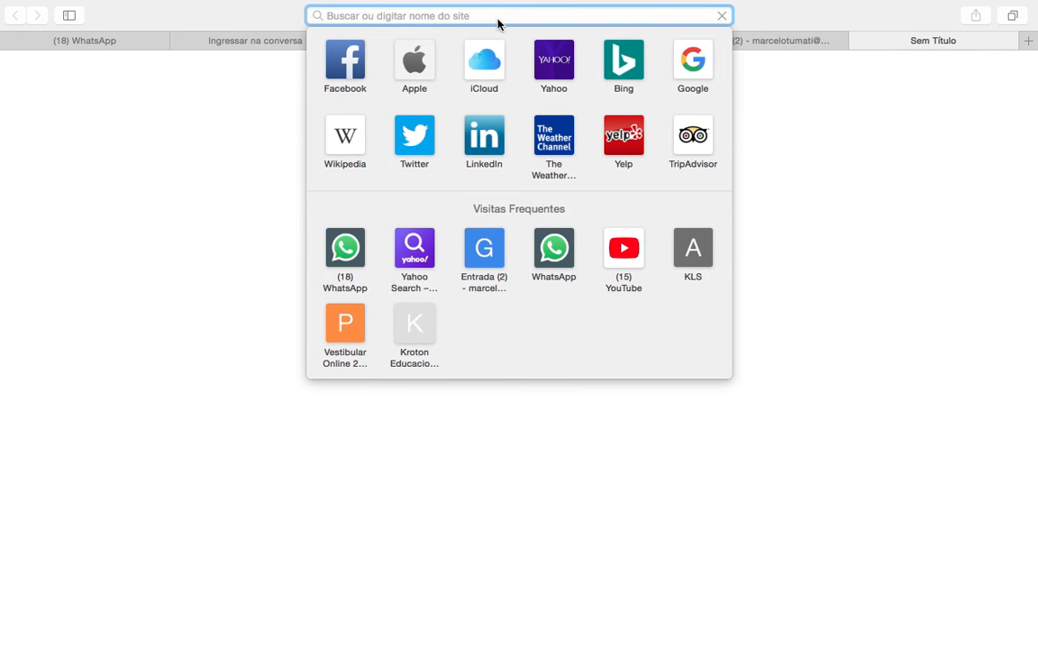
type("Iro")
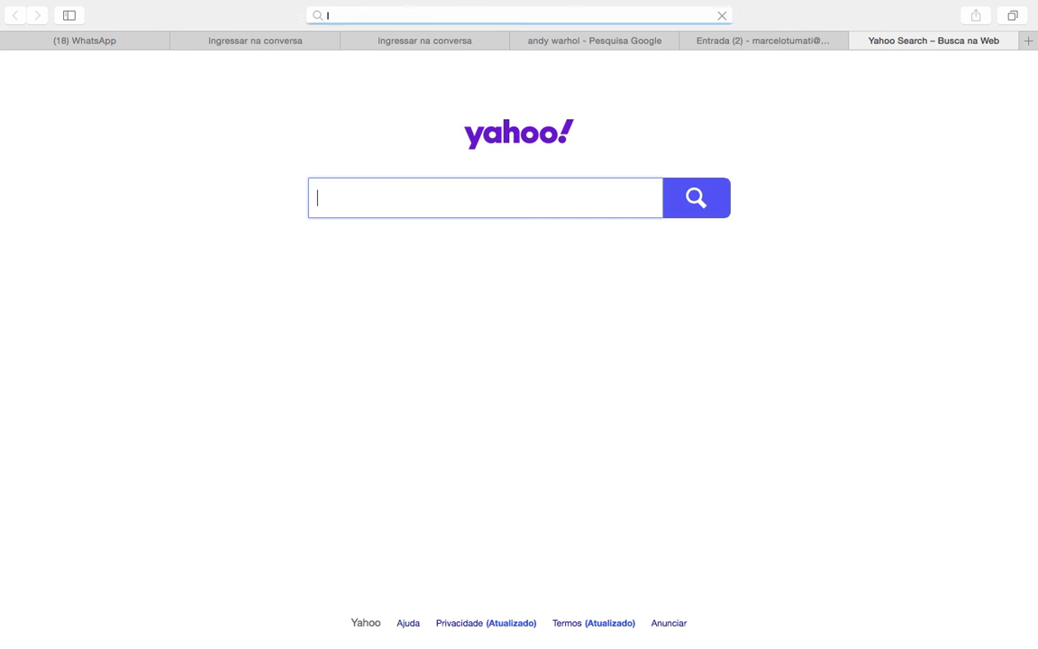
left_click(462, 24)
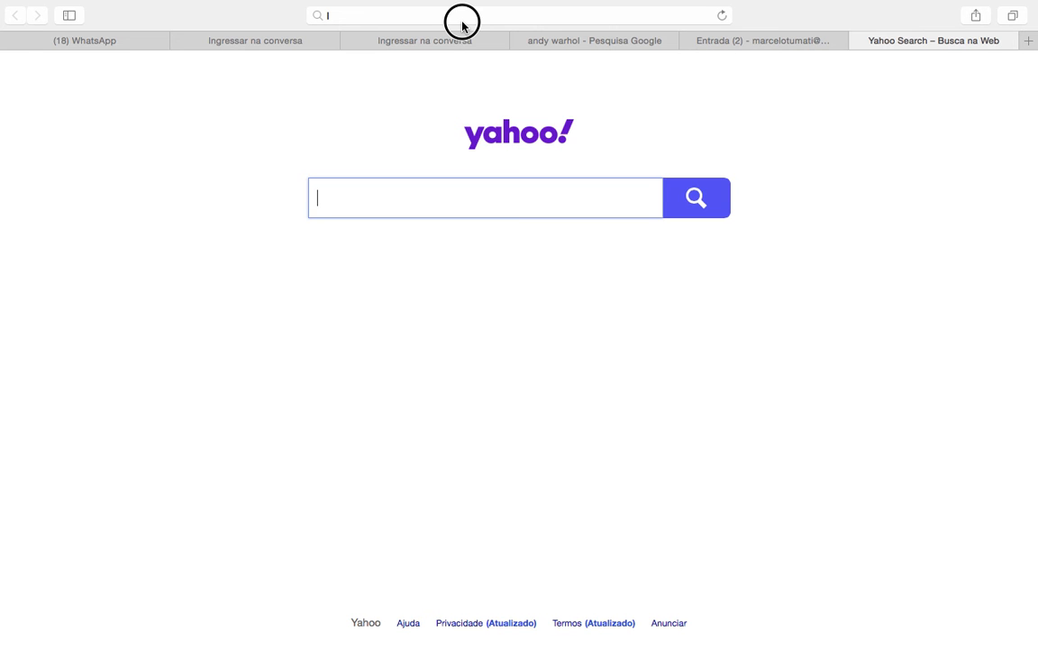
type("o")
left_click(432, 16)
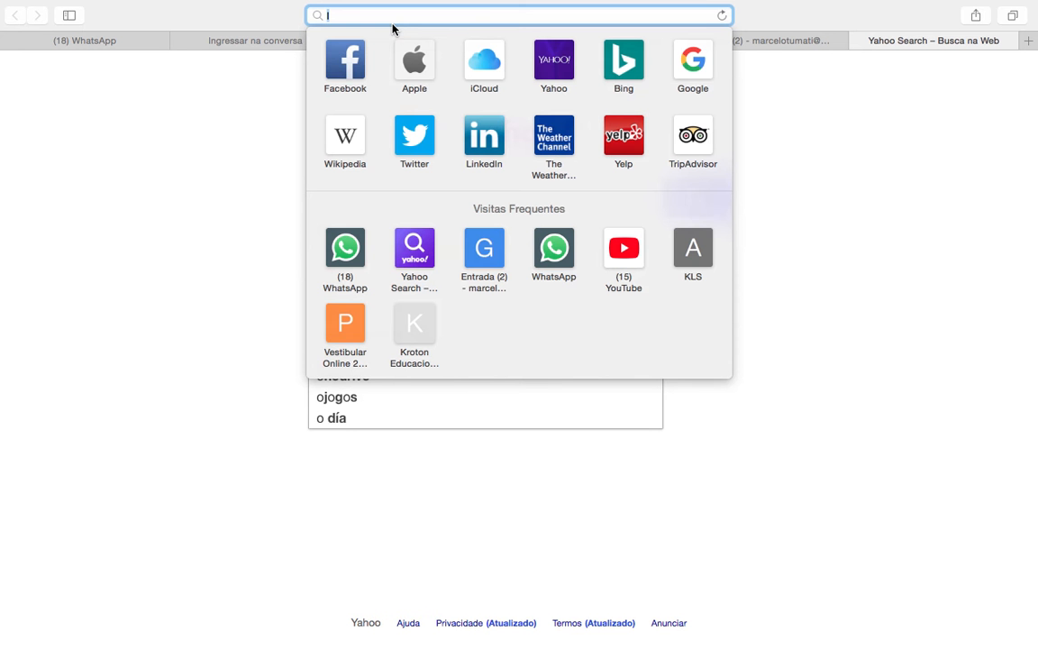
type("l")
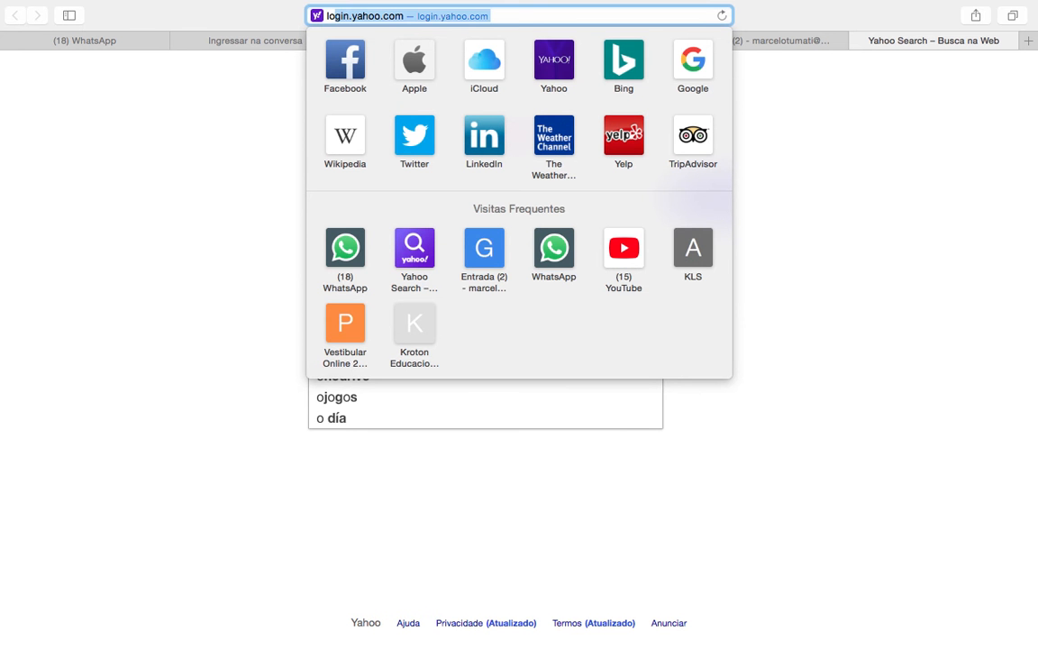
type("oren")
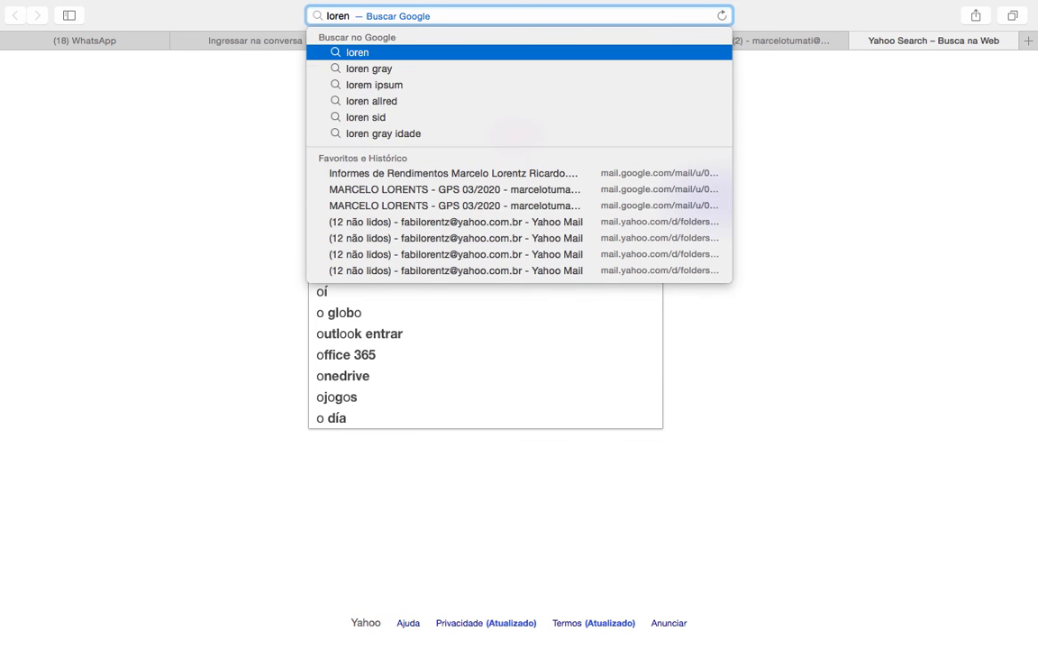
type(" i")
left_click(372, 70)
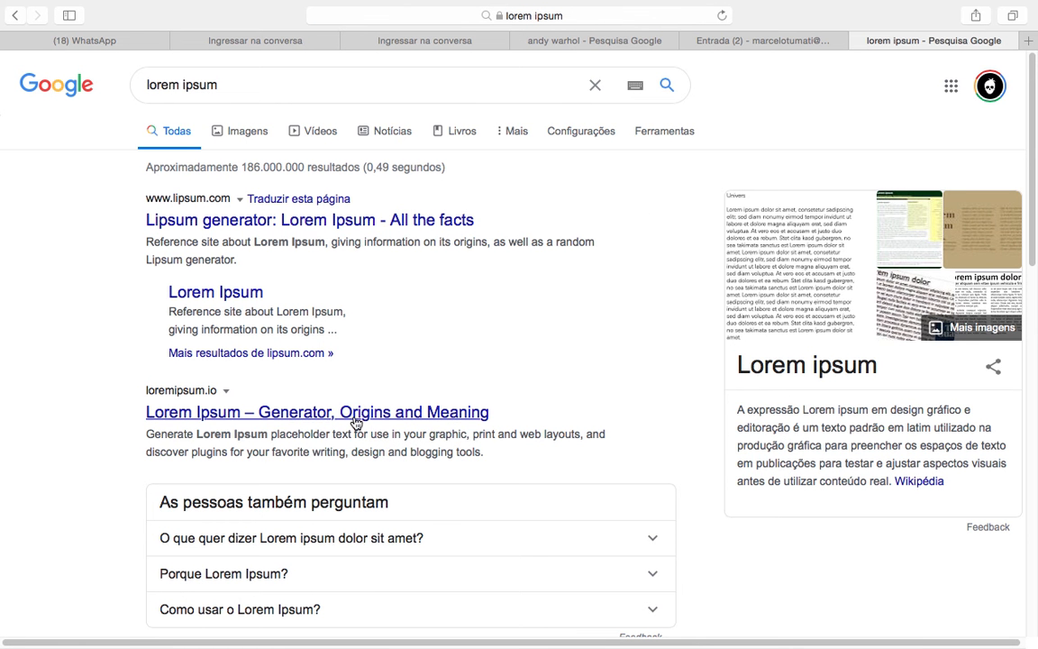
Open loremipsum.io, select the generated placeholder paragraph, and show all open windows
scroll(357, 422, "down", 1)
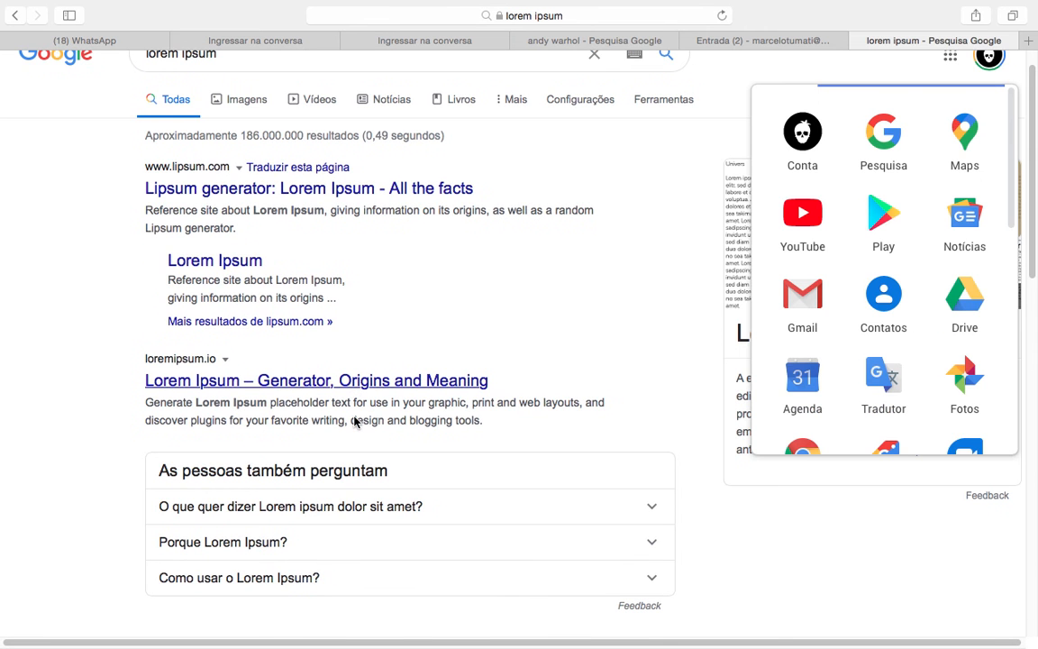
scroll(357, 422, "down", 3)
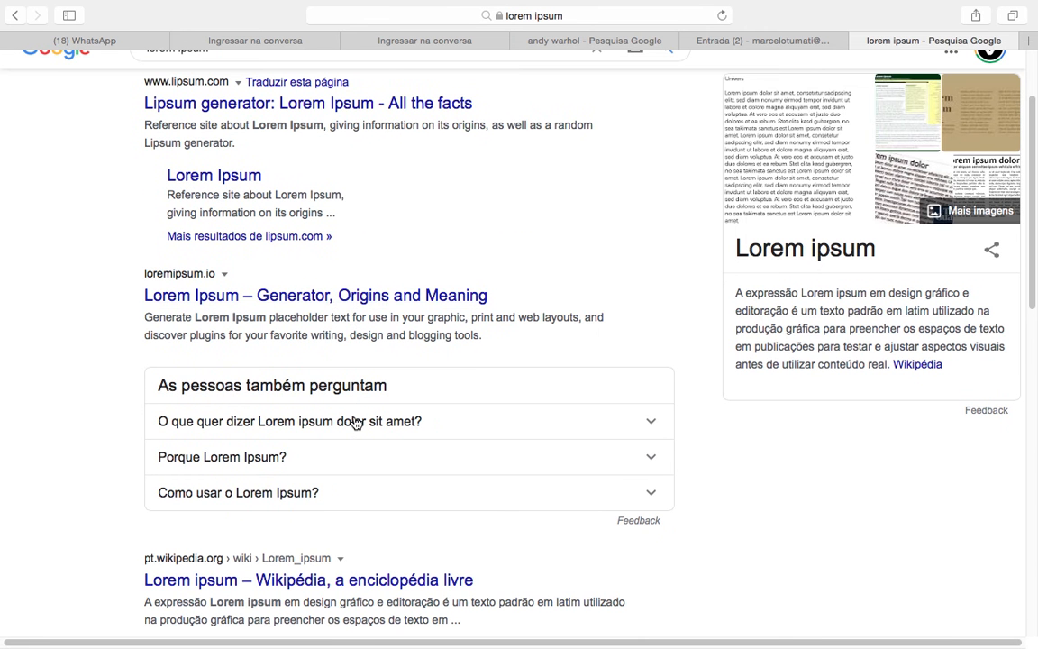
scroll(333, 302, "up", 1)
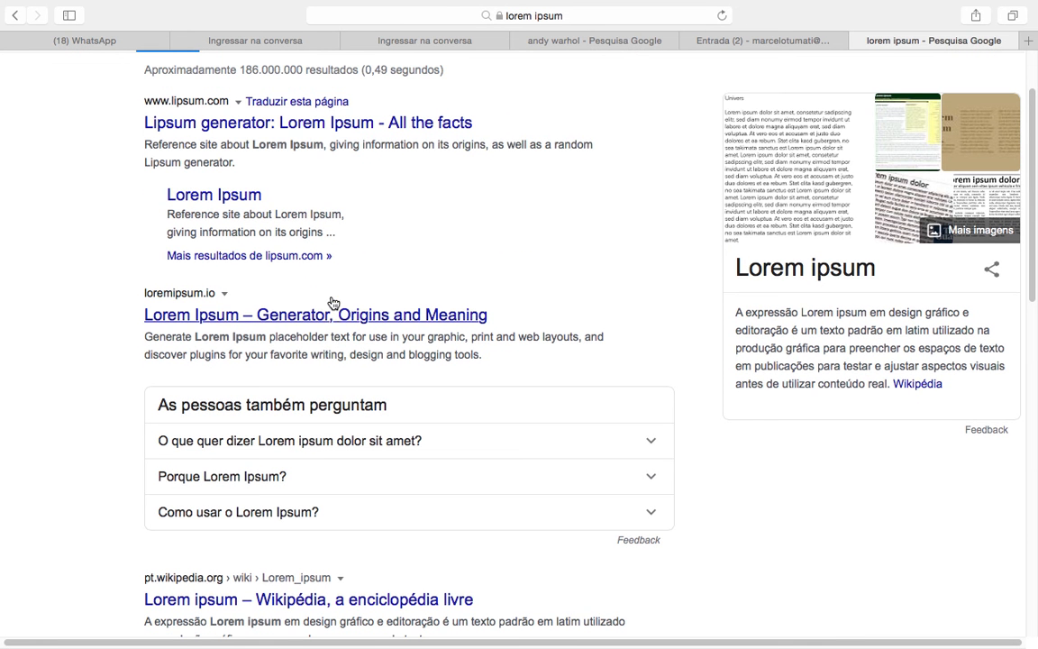
left_click(320, 314)
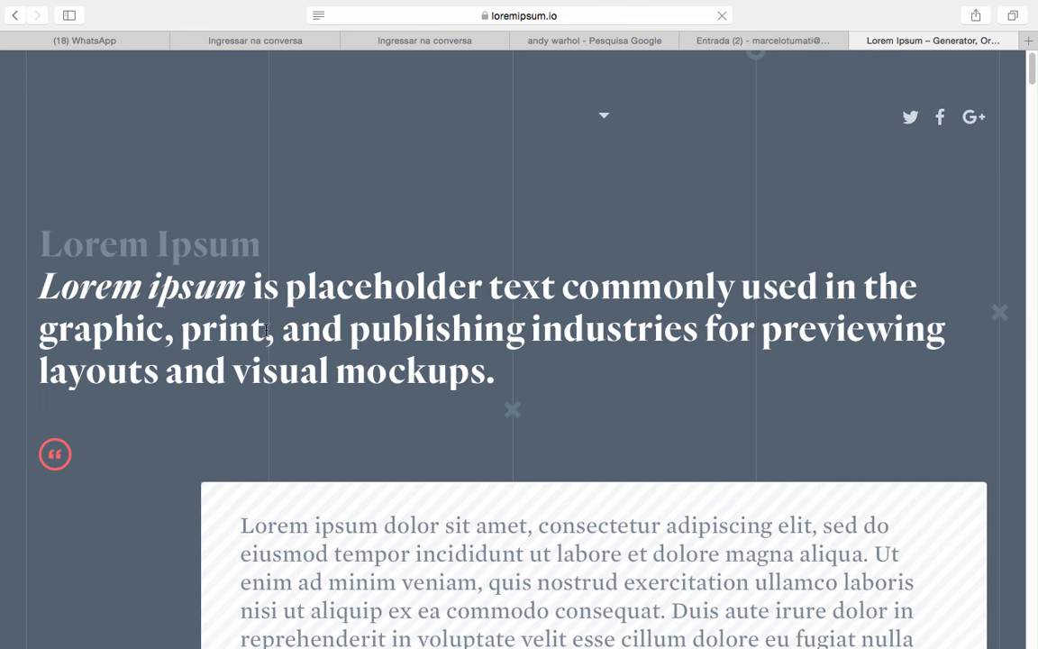
scroll(266, 332, "down", 2)
scroll(266, 334, "down", 2)
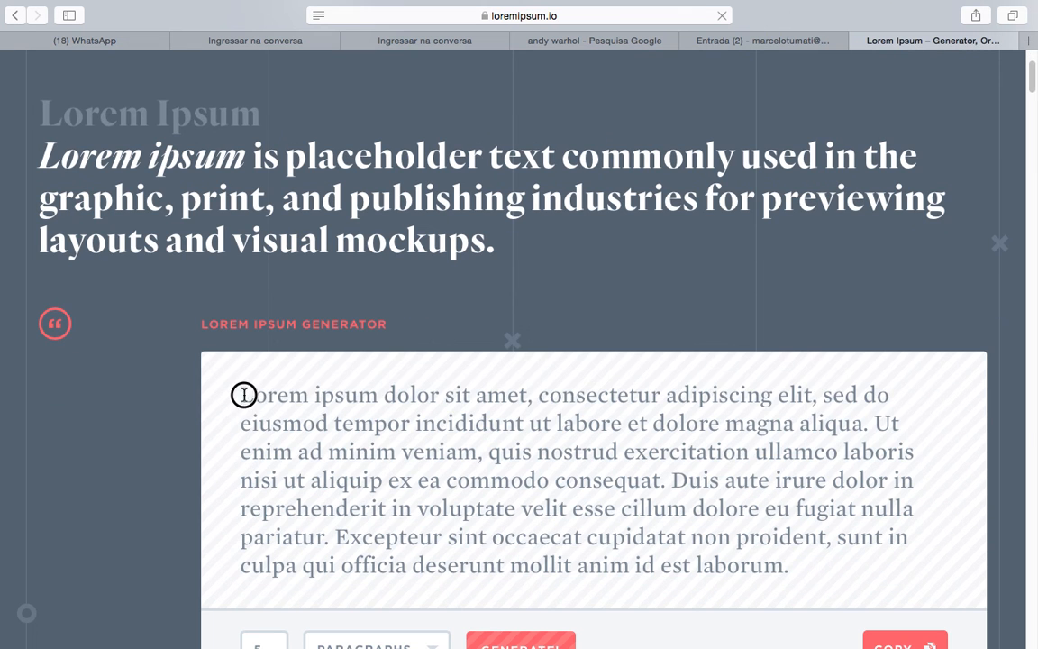
double_click(242, 393)
left_click_drag(240, 394, 807, 563)
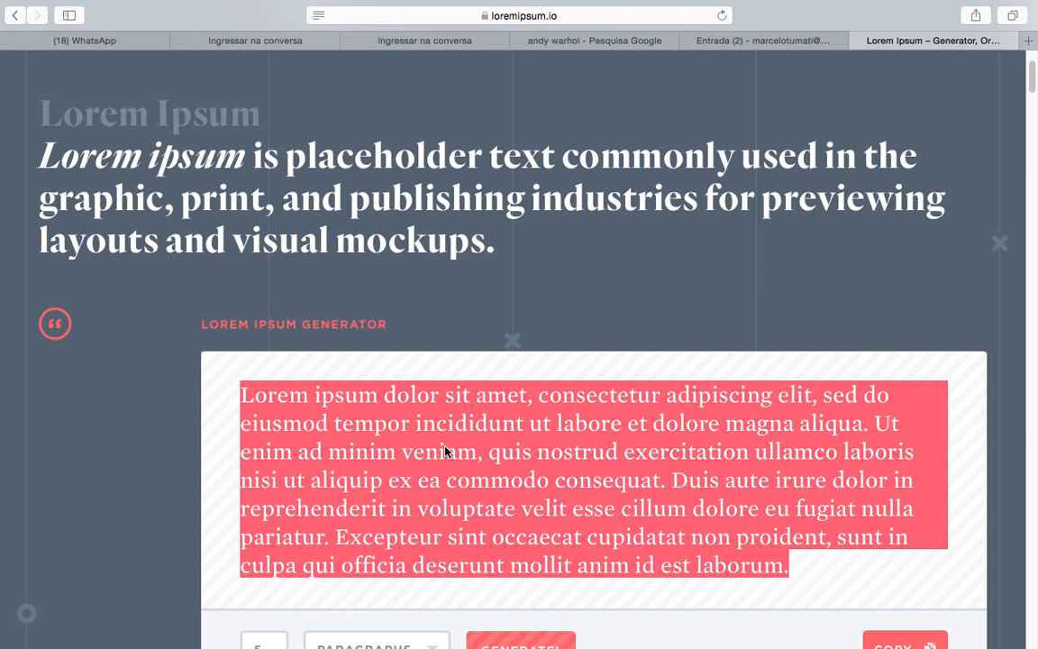
key("ctrl+Up")
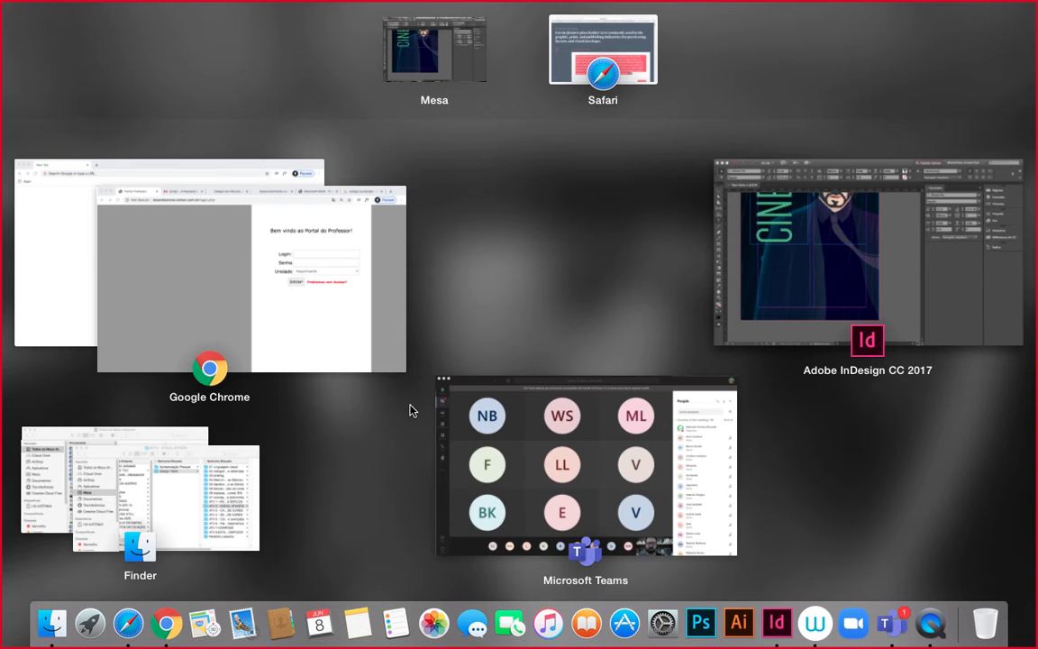
Return to InDesign, paste the Lorem ipsum text into the empty frame and select it
left_click(410, 412)
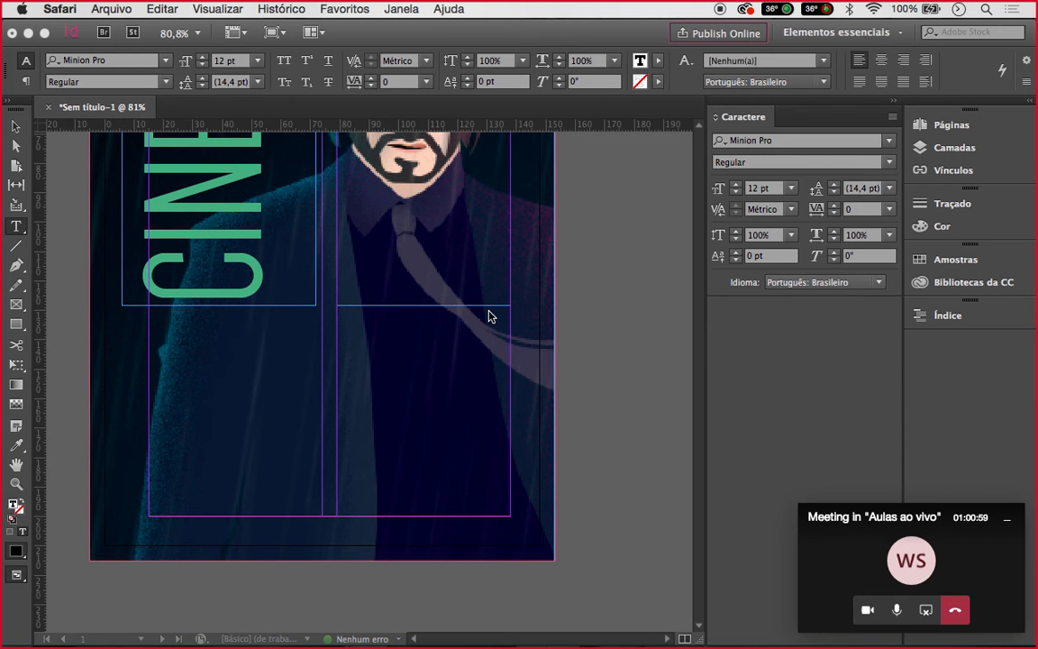
left_click(13, 126)
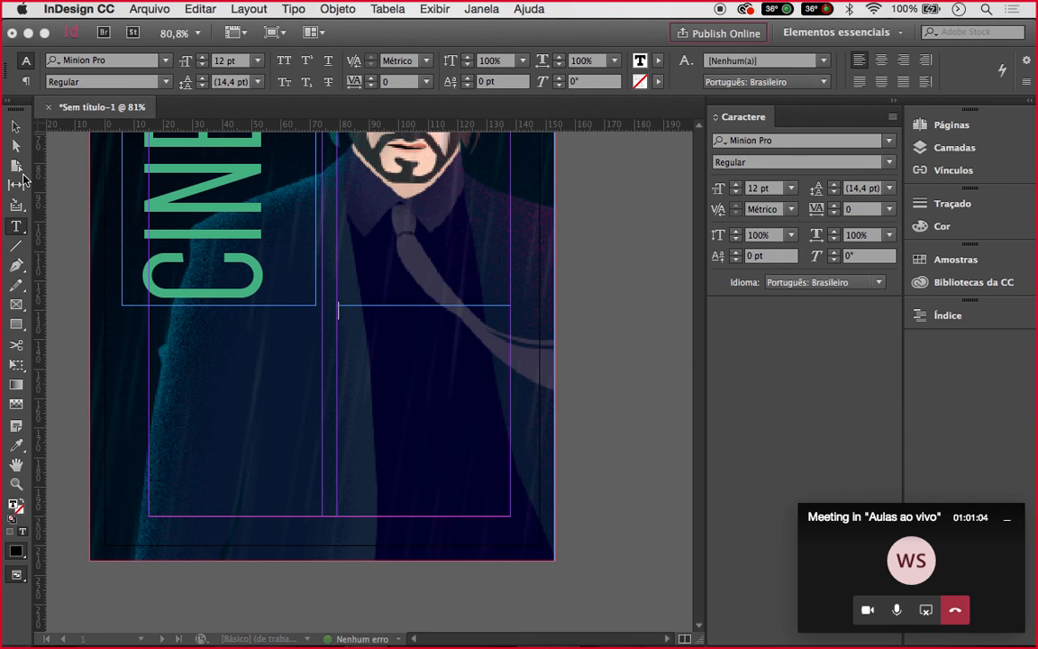
left_click(15, 126)
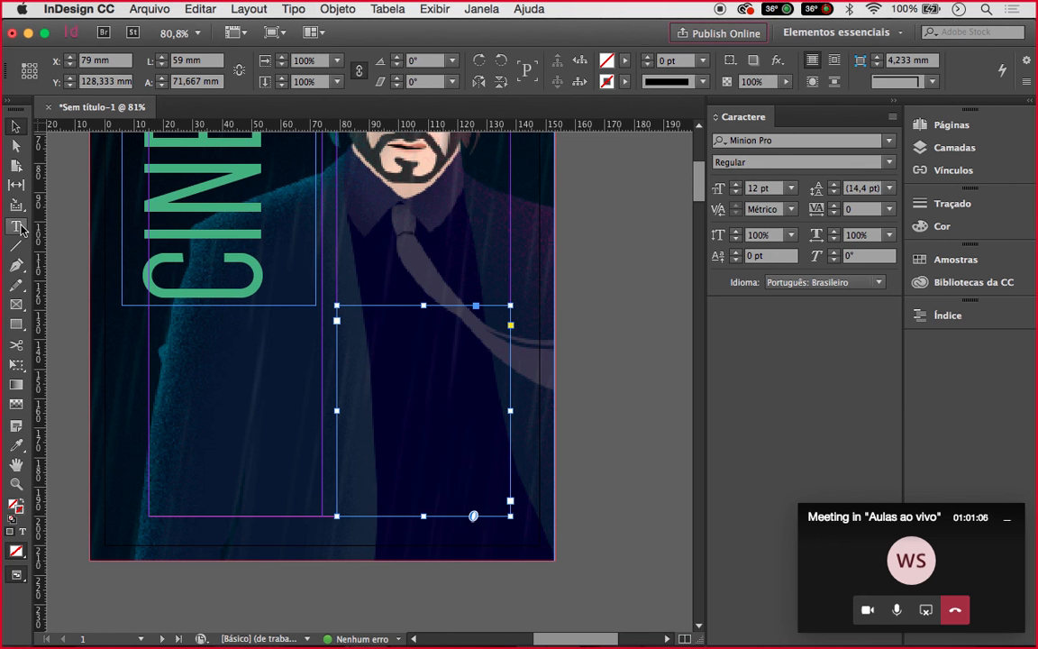
double_click(337, 323)
left_click(348, 316)
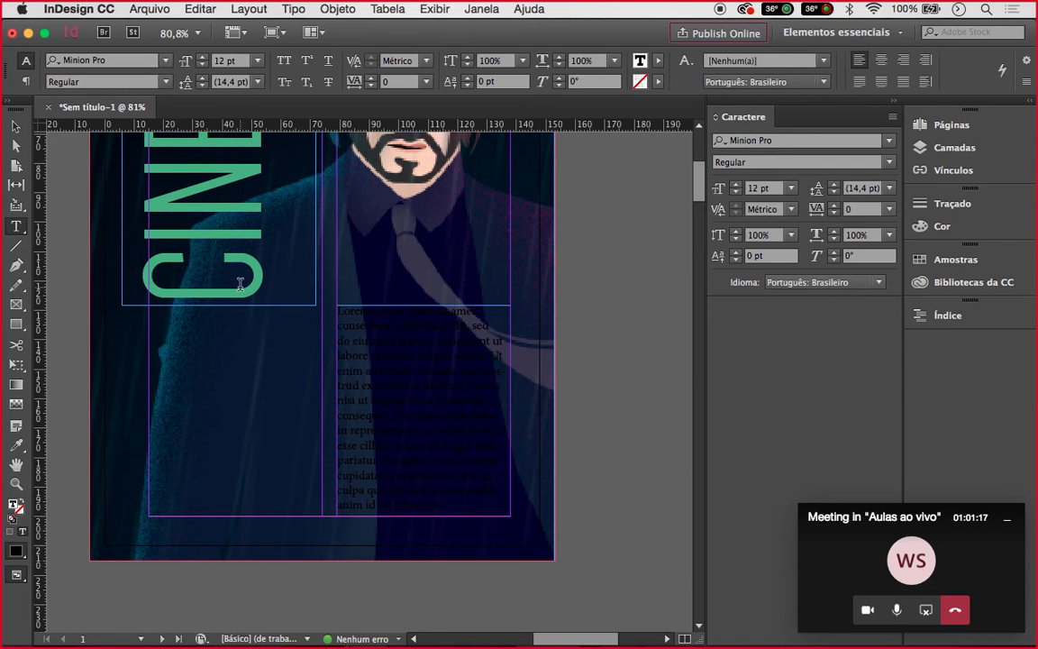
left_click_drag(442, 509, 282, 296)
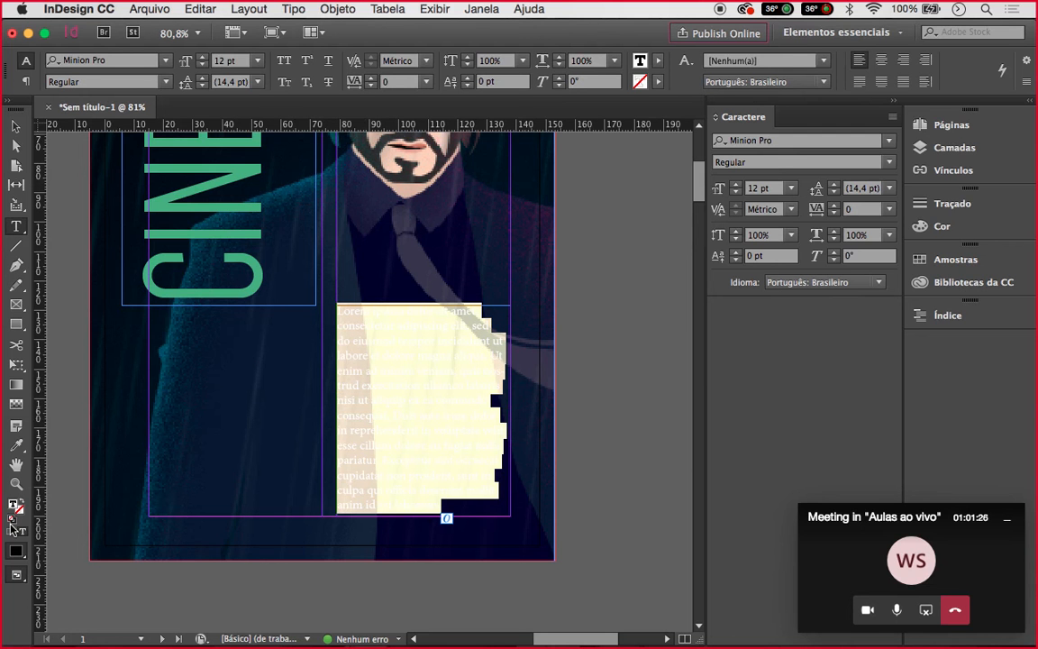
Colour the pasted placeholder text mint green
double_click(14, 508)
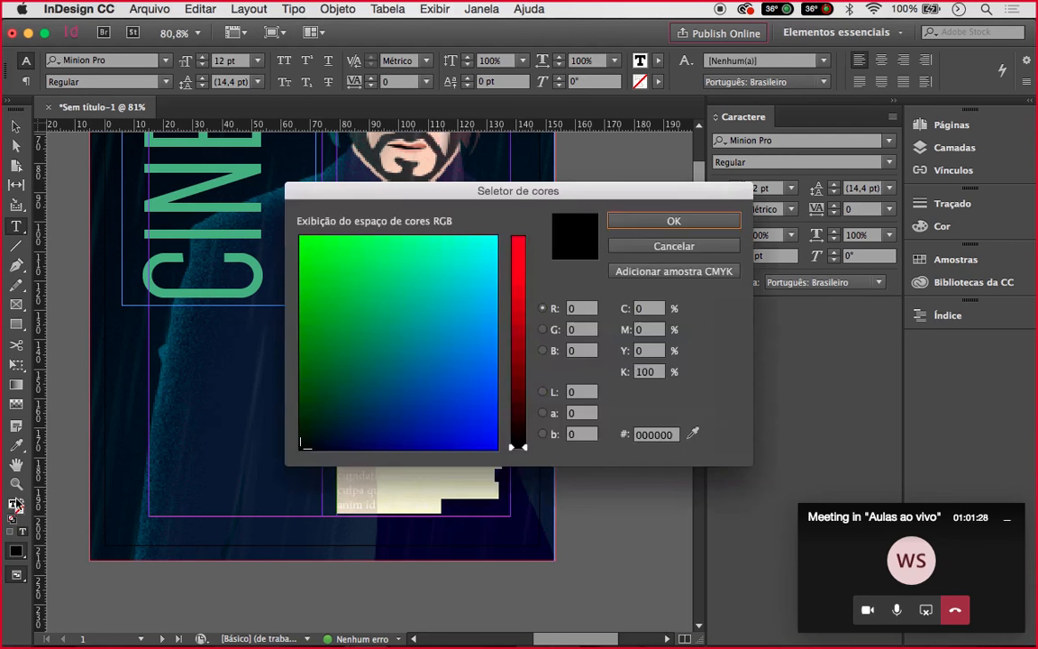
left_click(404, 239)
left_click(630, 222)
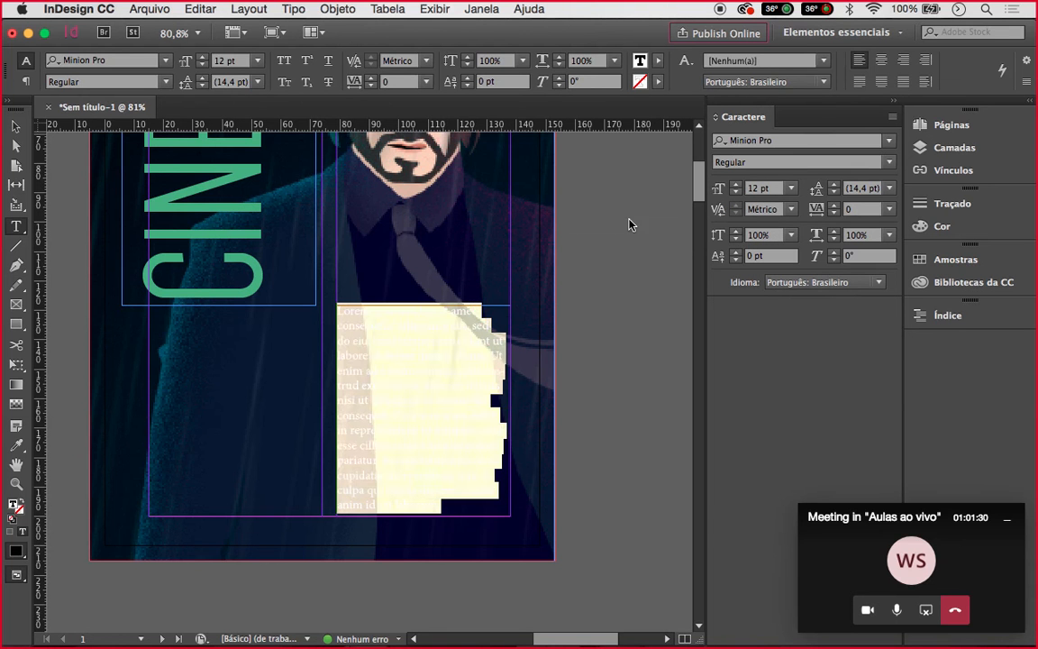
left_click(15, 126)
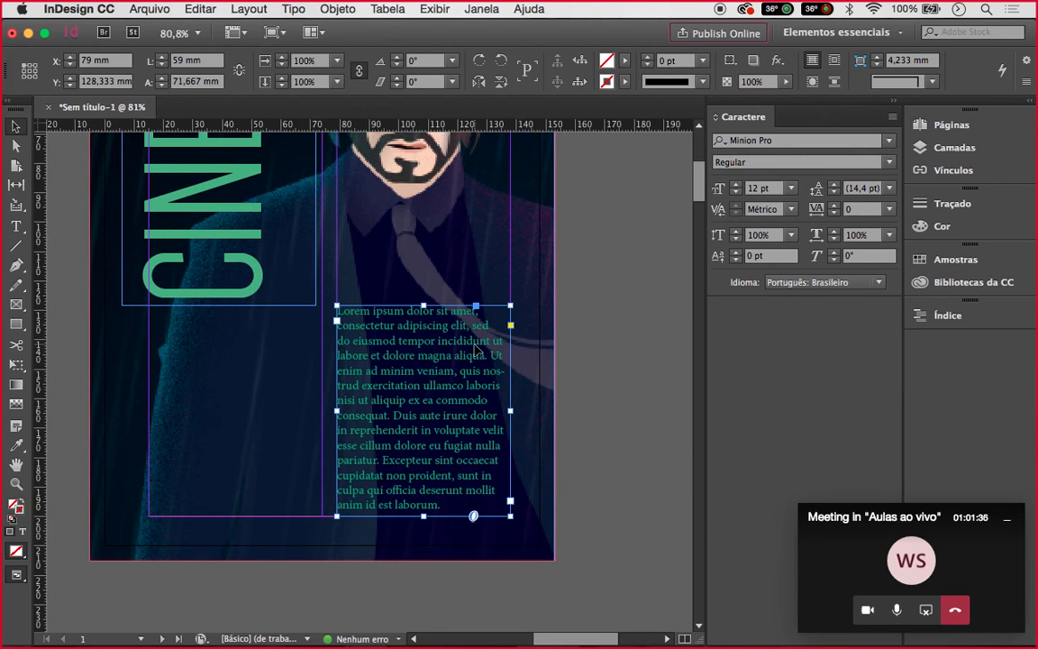
Trim the text to 'Lorem ipsum dolor sit amet, consectetur adipiscing elit,' and reselect its frame
double_click(475, 341)
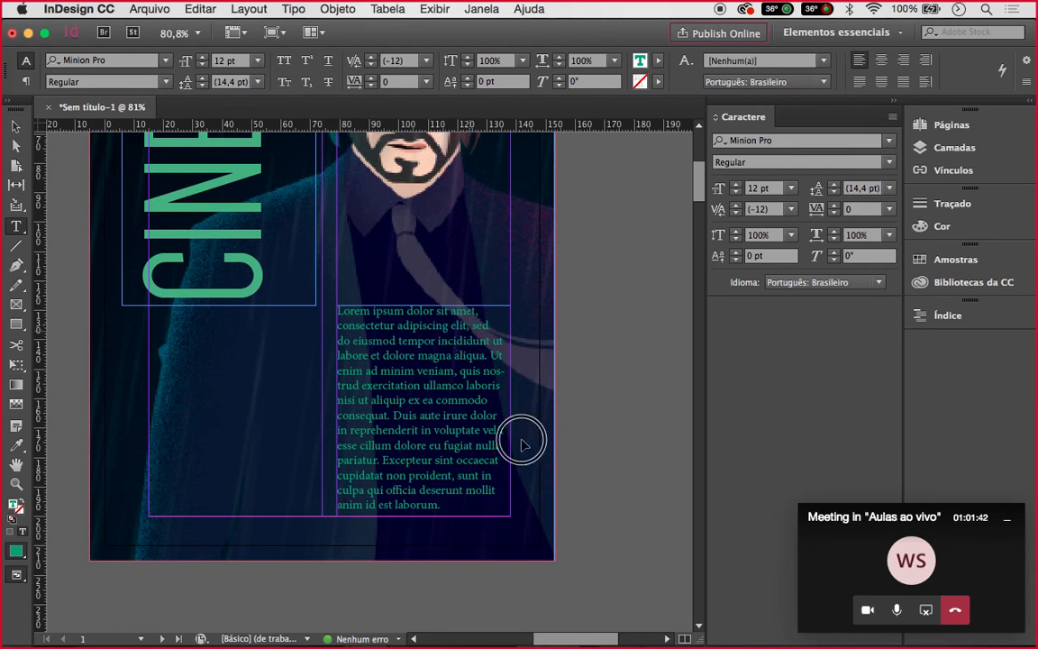
left_click_drag(470, 326, 494, 521)
key("BackSpace")
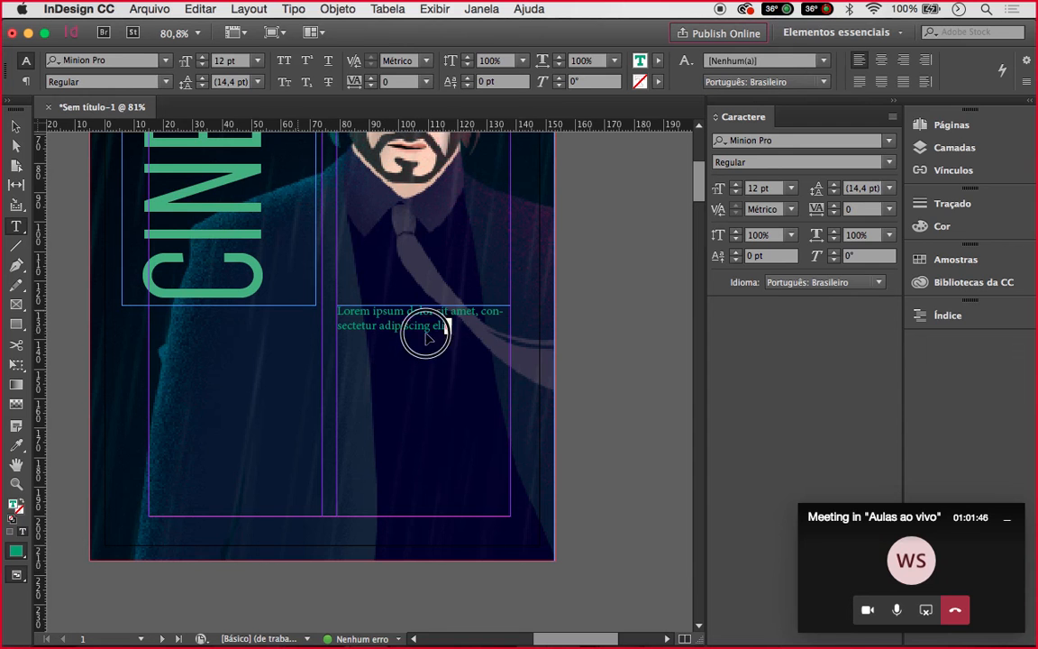
key("super+a")
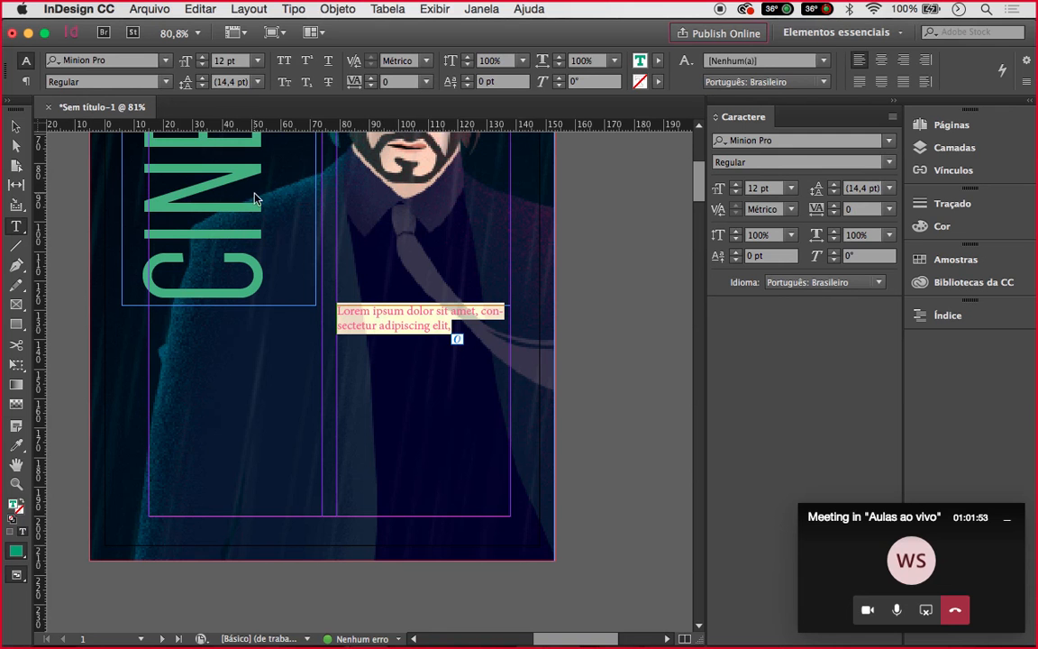
left_click(18, 126)
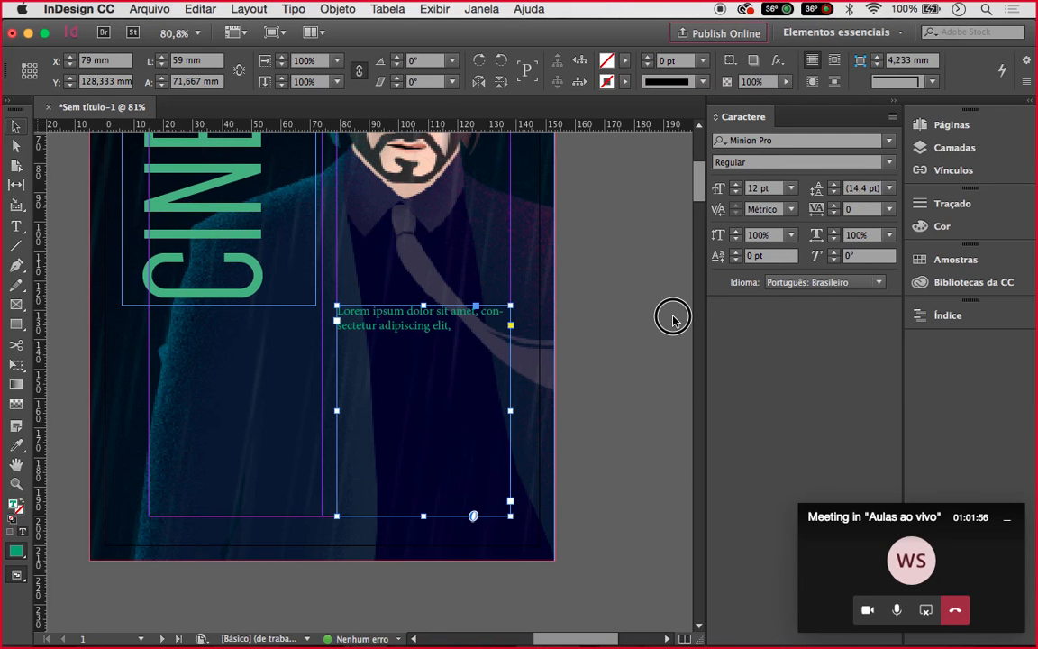
key("super+shift+a")
left_click(468, 318)
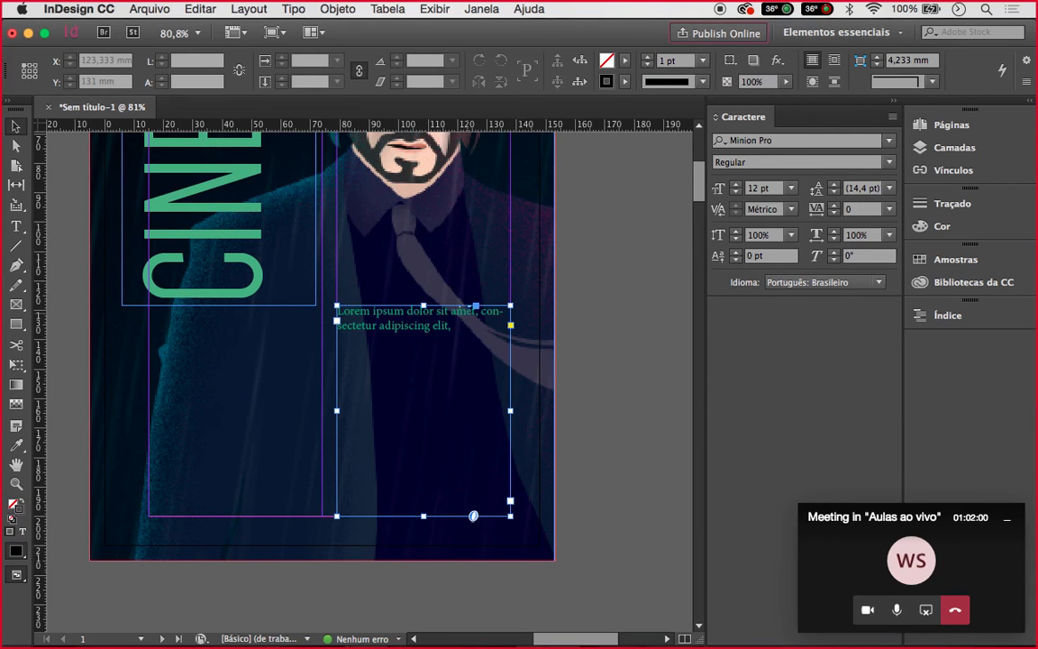
Set the paragraph to 24 pt and align it right
key("t")
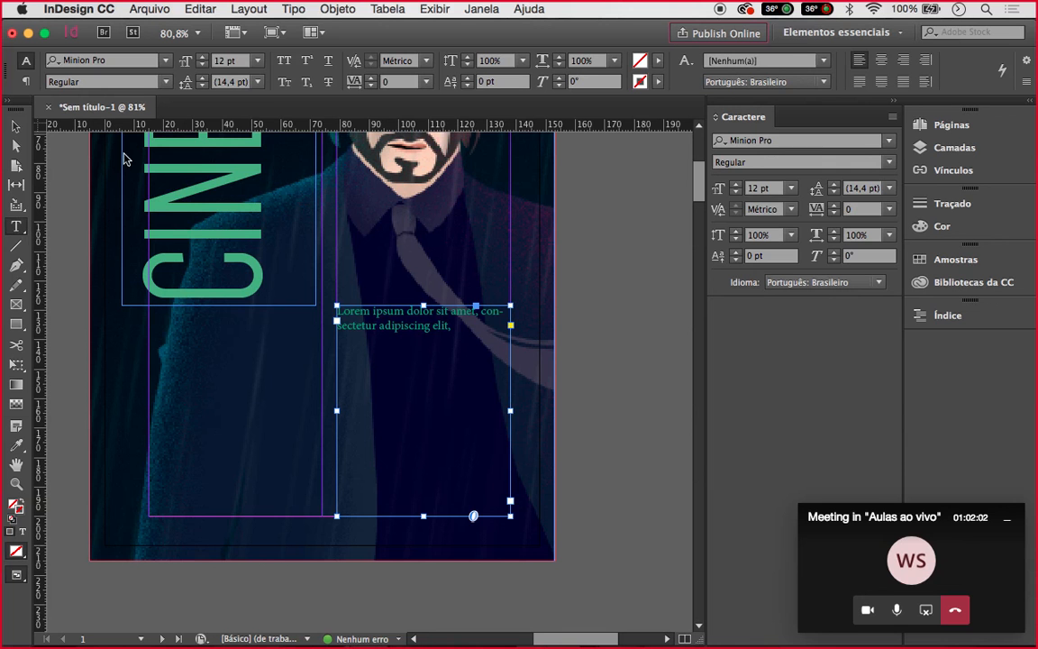
left_click(256, 62)
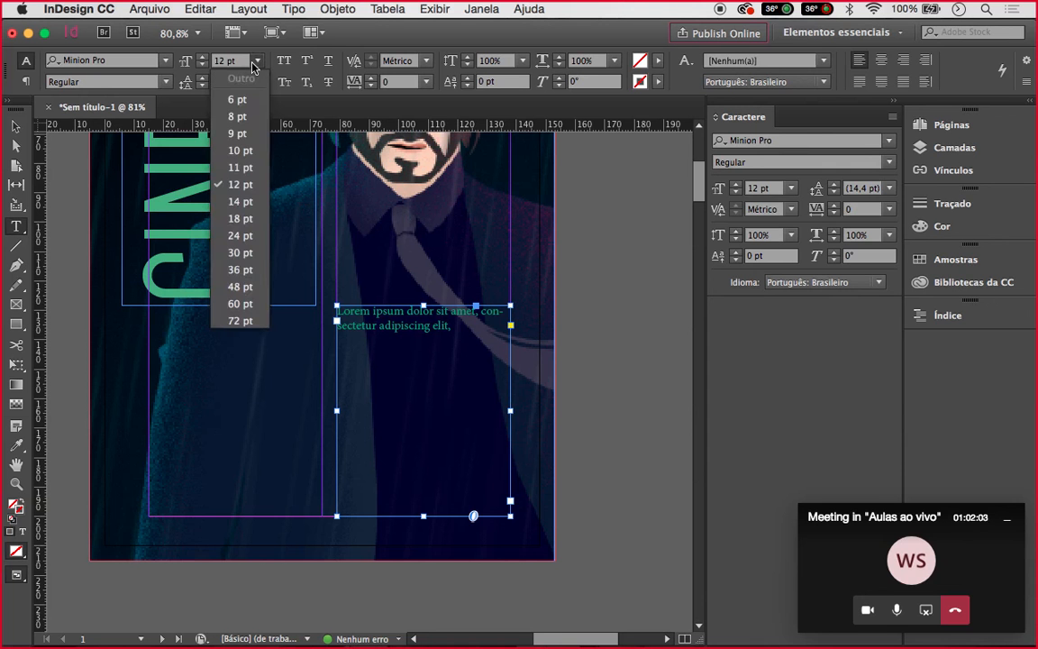
left_click(239, 235)
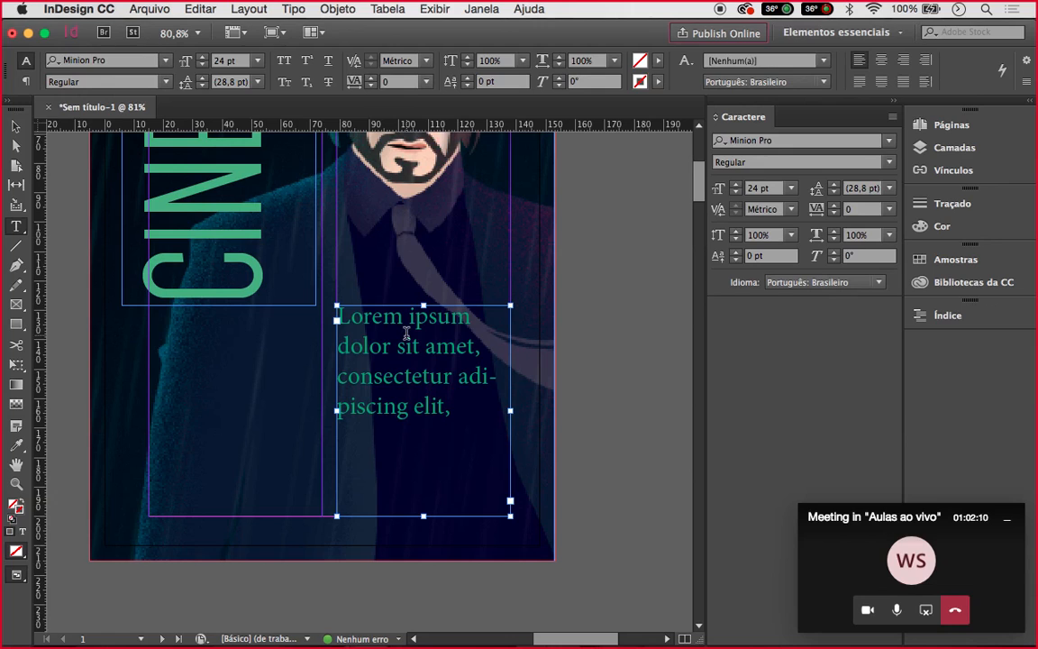
left_click(372, 356)
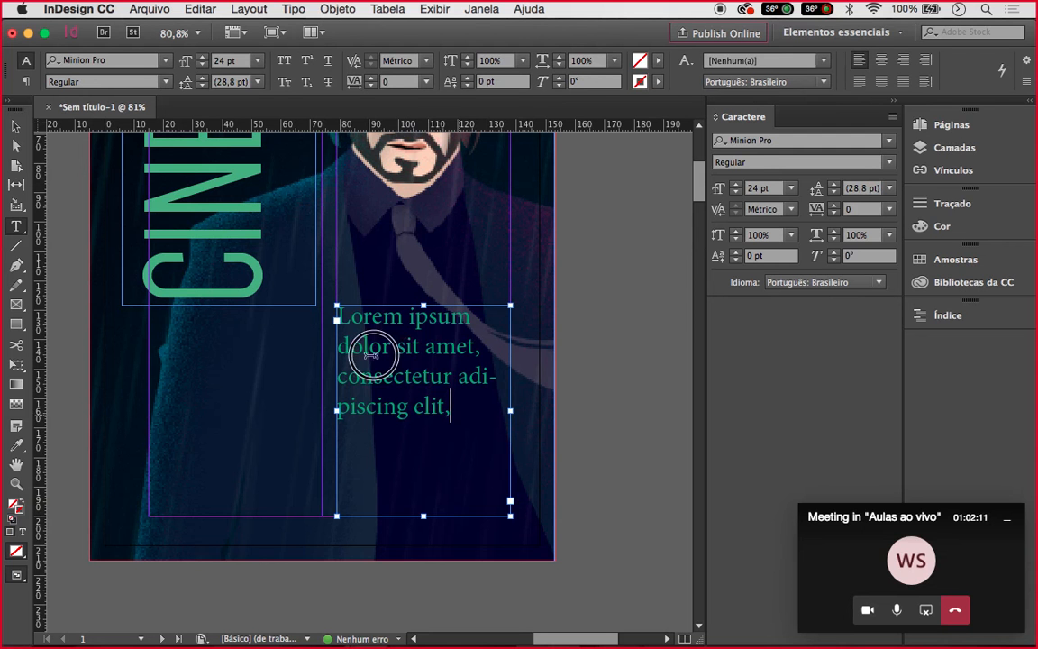
key("super+a")
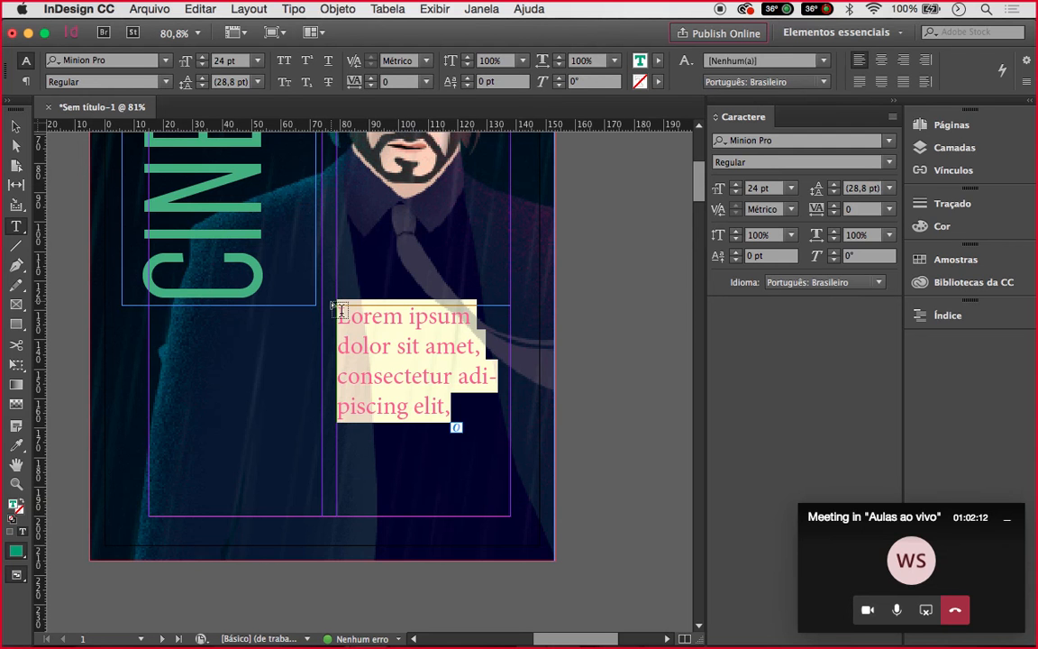
left_click(905, 59)
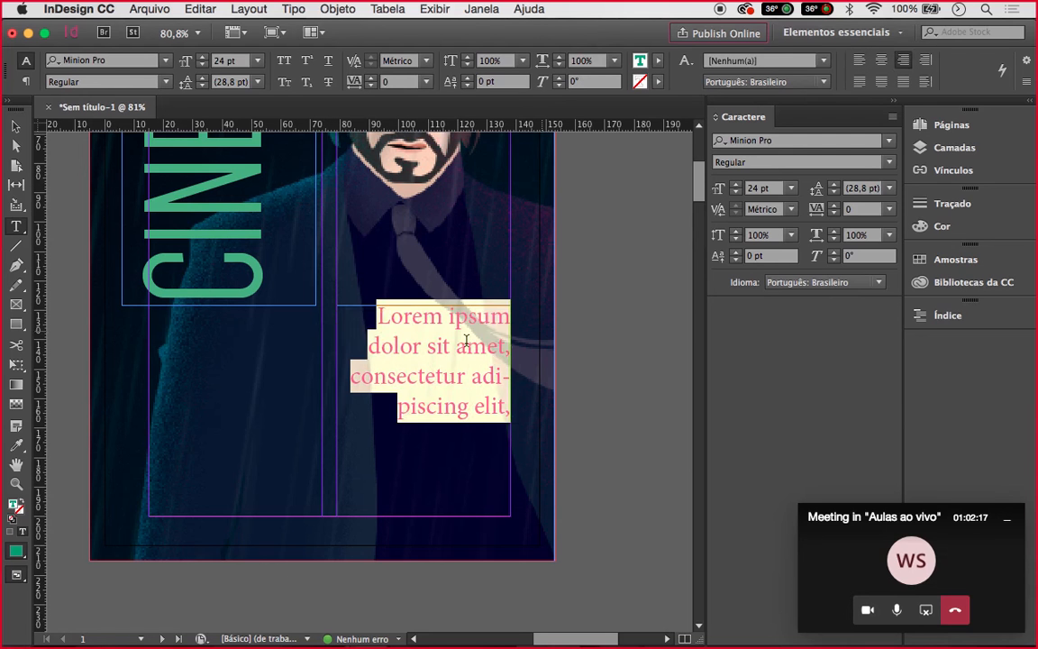
Make the first-line words 'Lorem ipsum' 28 pt Semibold Italic
left_click_drag(378, 311, 510, 314)
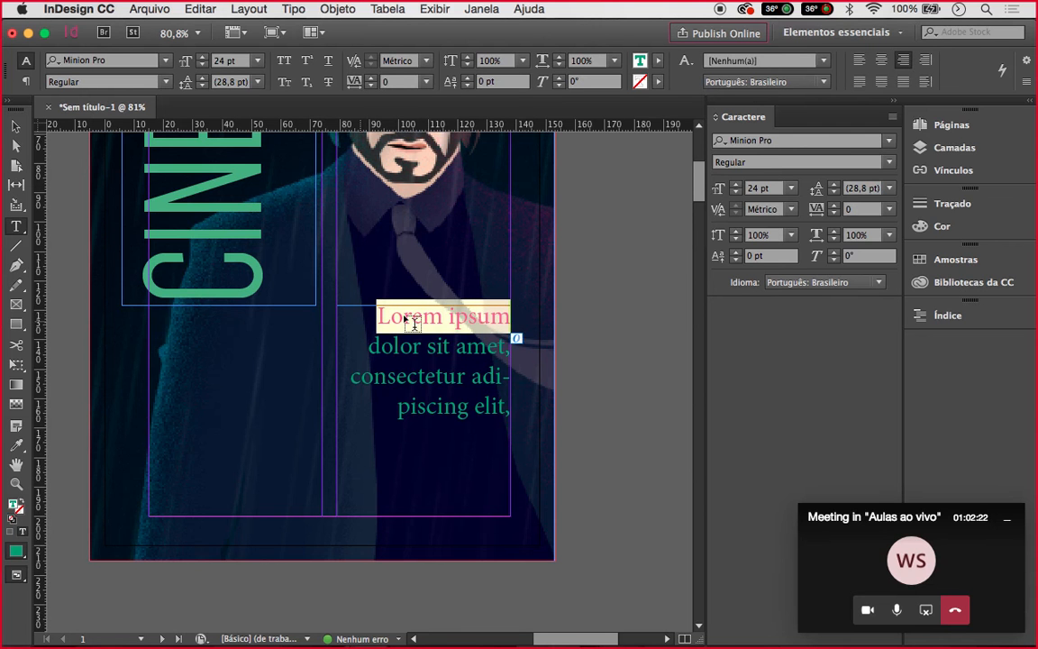
left_click(203, 58)
left_click(203, 58)
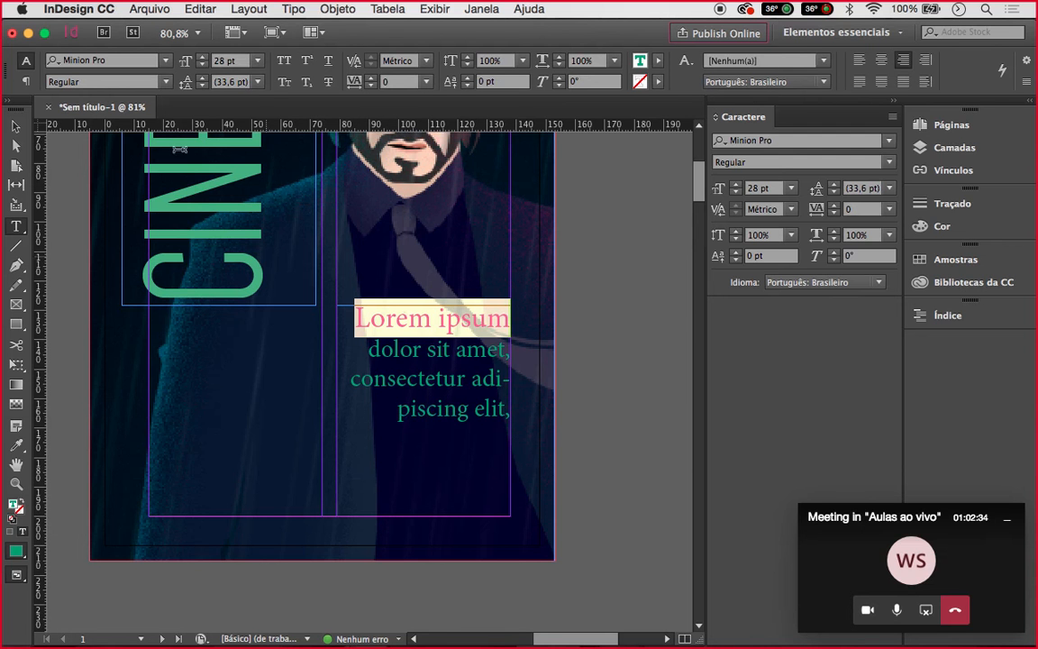
left_click(167, 82)
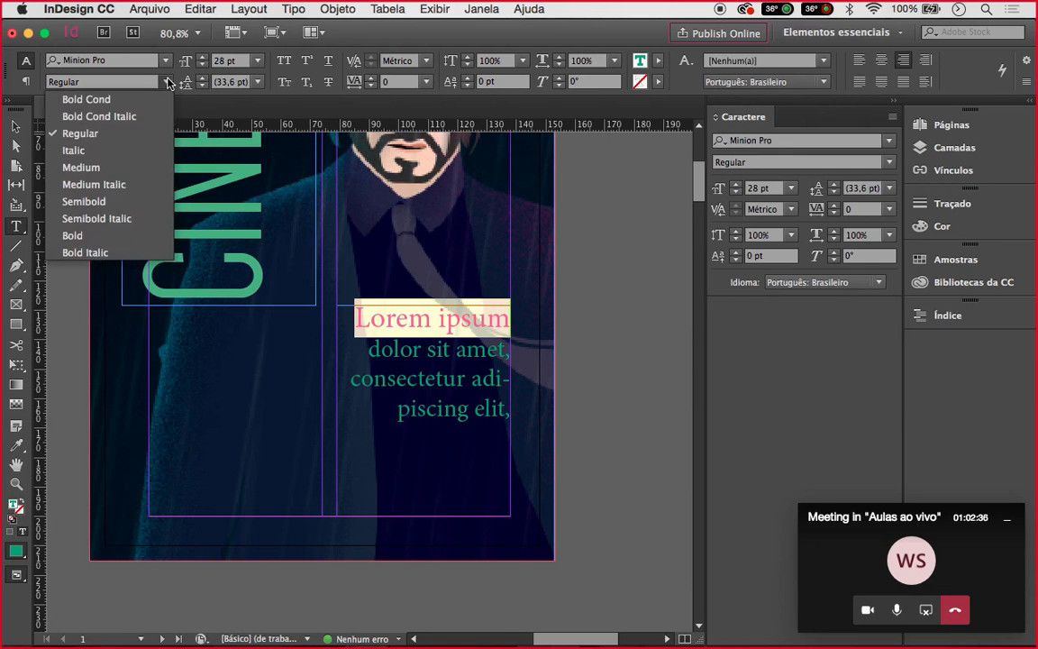
left_click(109, 214)
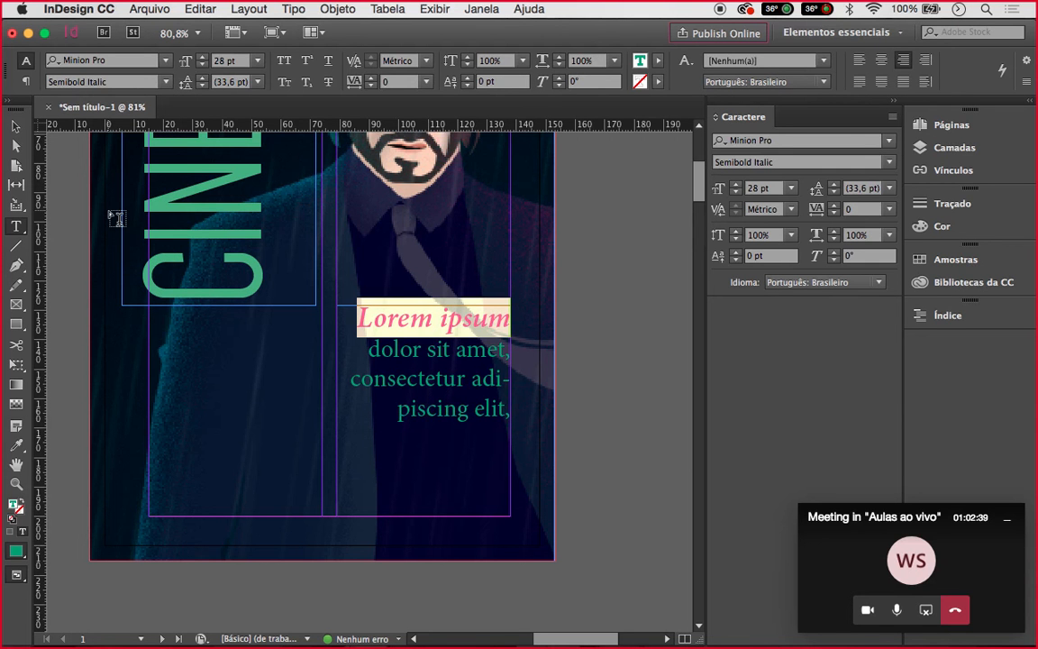
Shorten the text frame to fit and move it lower on the page
left_click(14, 128)
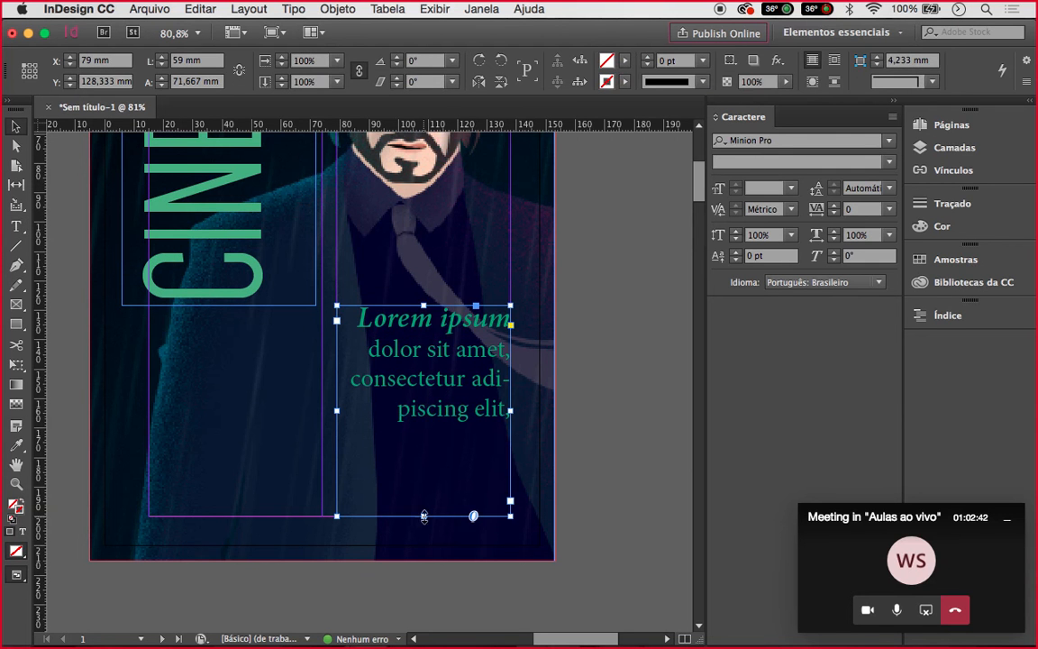
left_click_drag(424, 516, 424, 433)
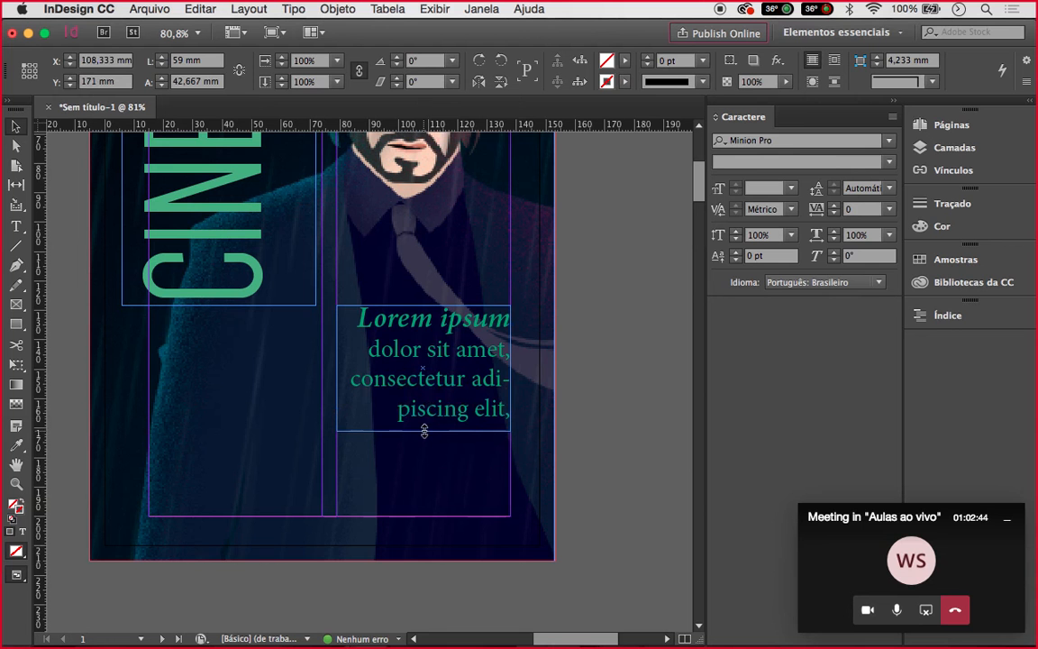
left_click_drag(456, 390, 457, 463)
left_click(591, 416)
key("super+0")
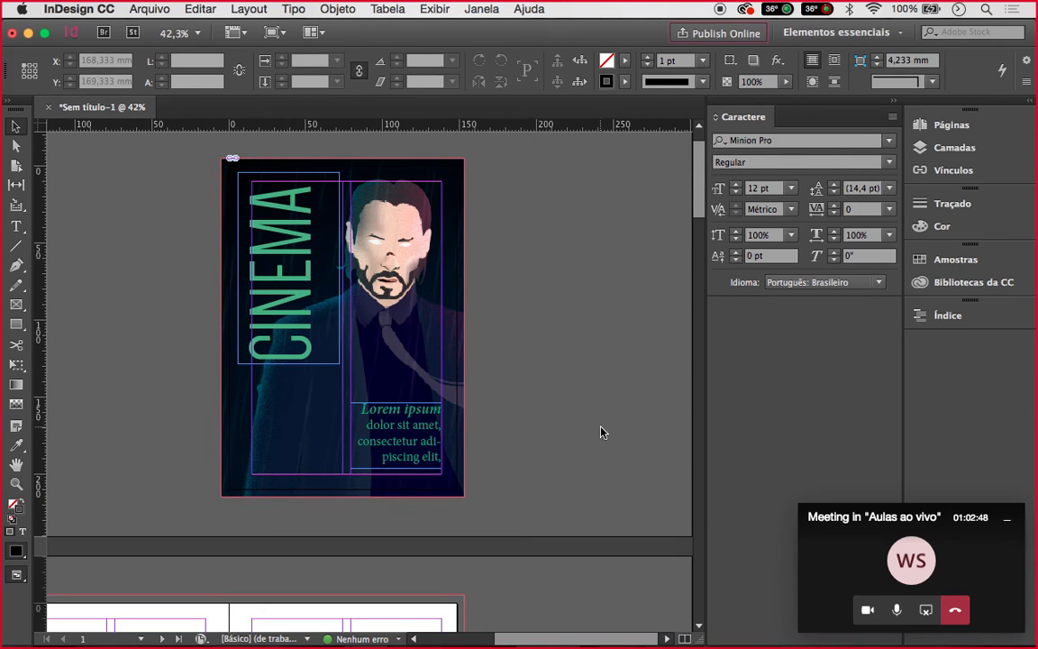
scroll(397, 324, "up", 1)
scroll(397, 324, "up", 1)
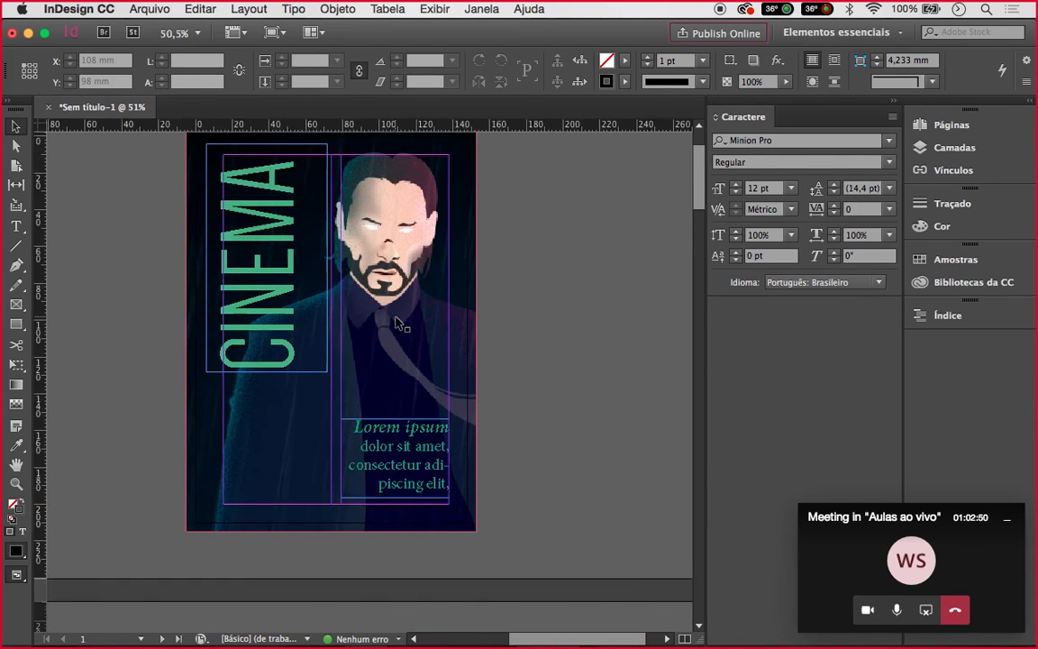
scroll(397, 324, "up", 1)
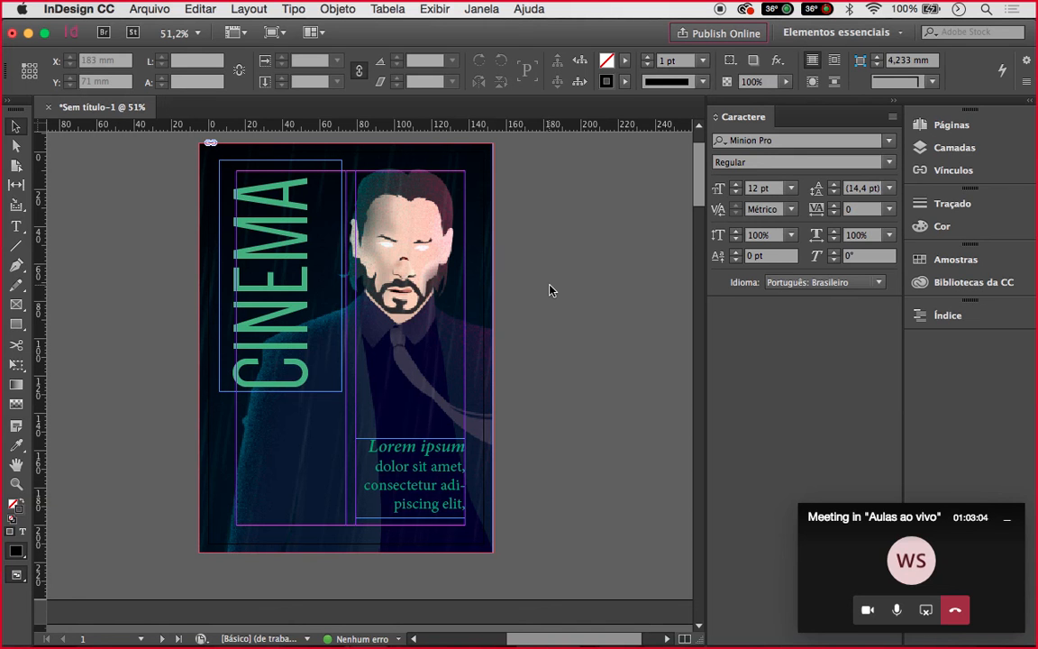
key("shift+w")
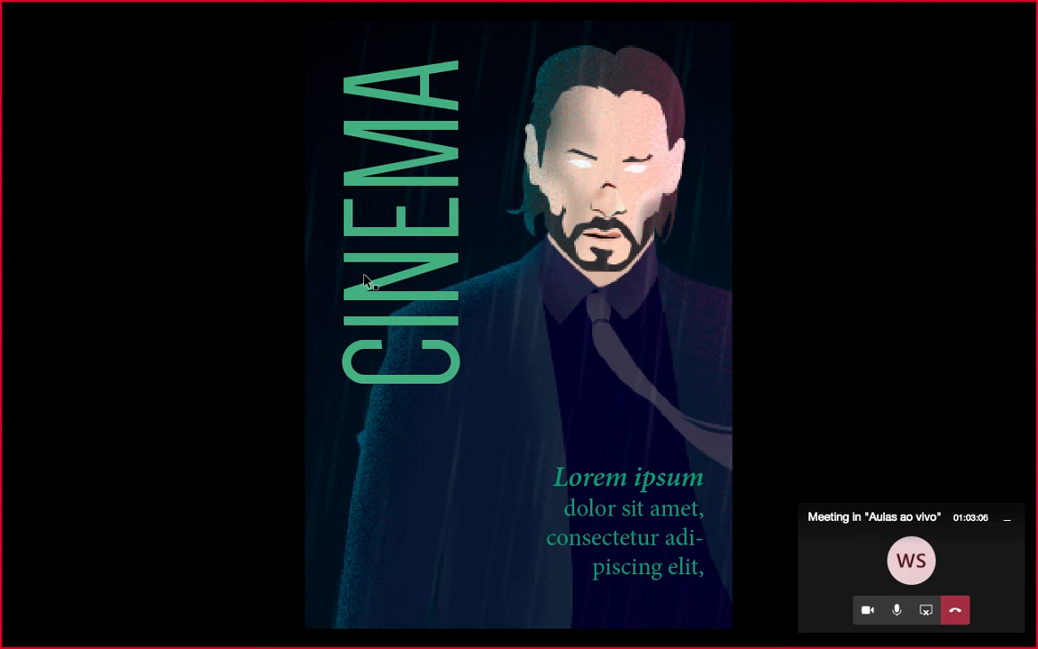
left_click(364, 277)
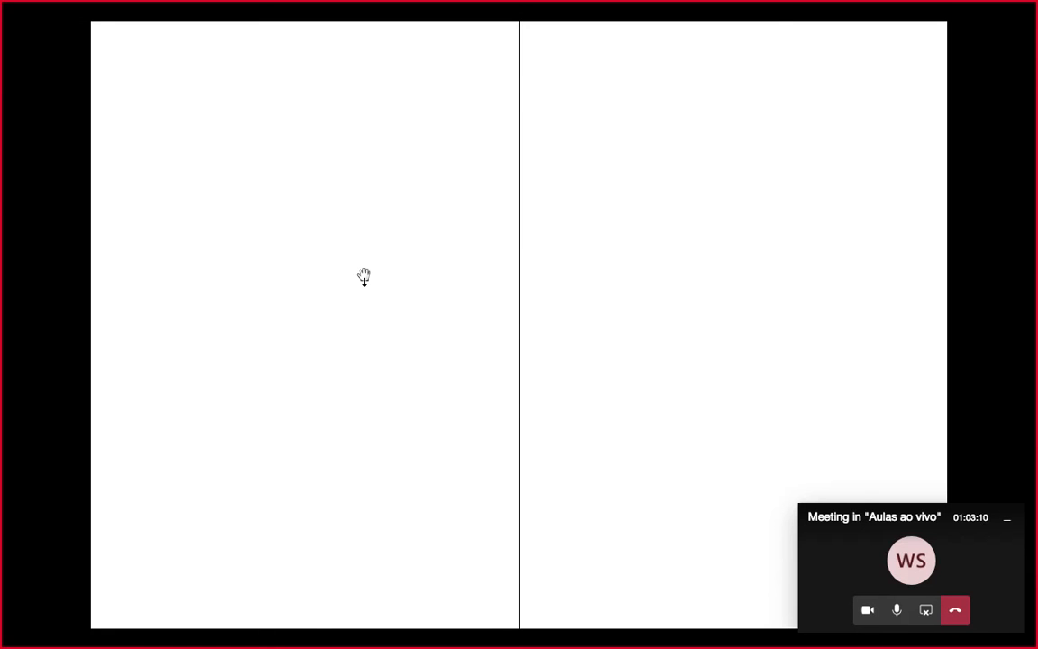
key("Left")
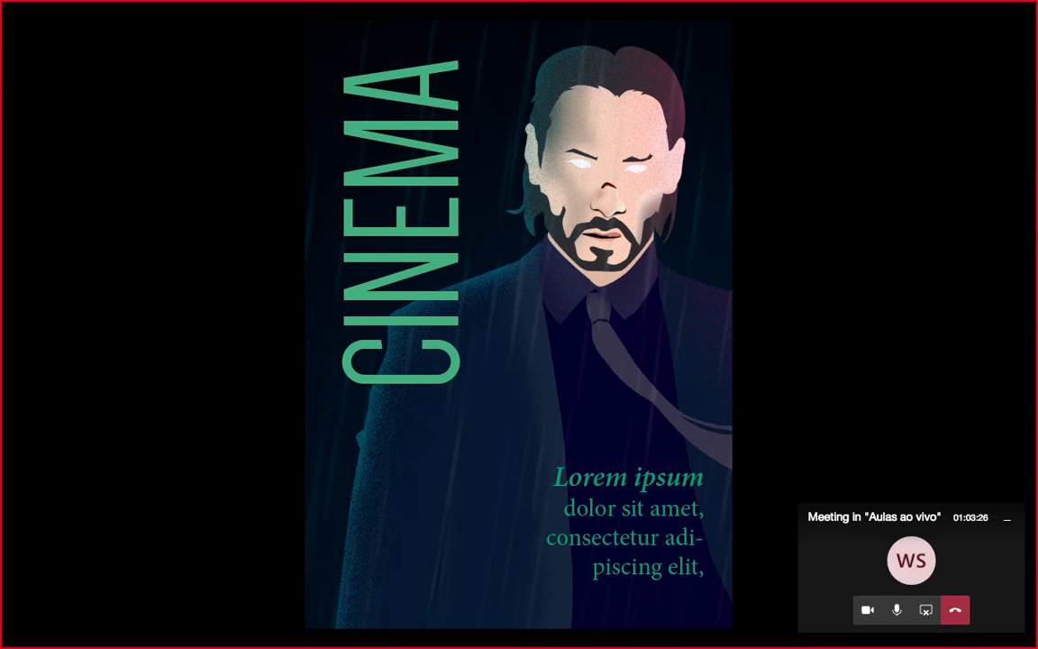
key("Right")
key("Left")
key("Escape")
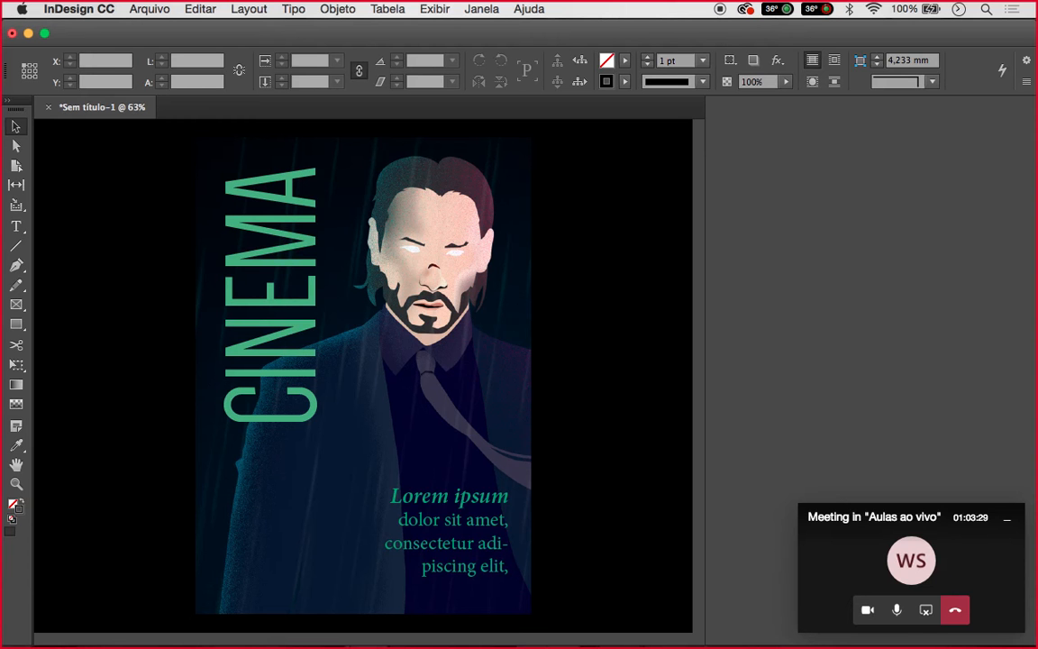
scroll(534, 350, "down", 5)
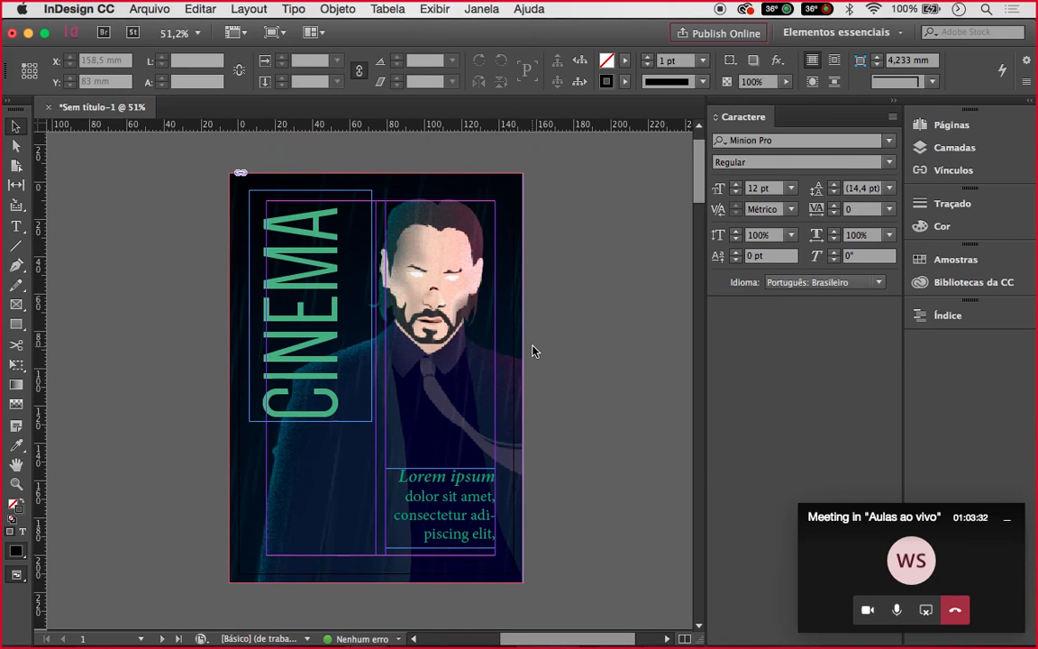
scroll(533, 350, "down", 5)
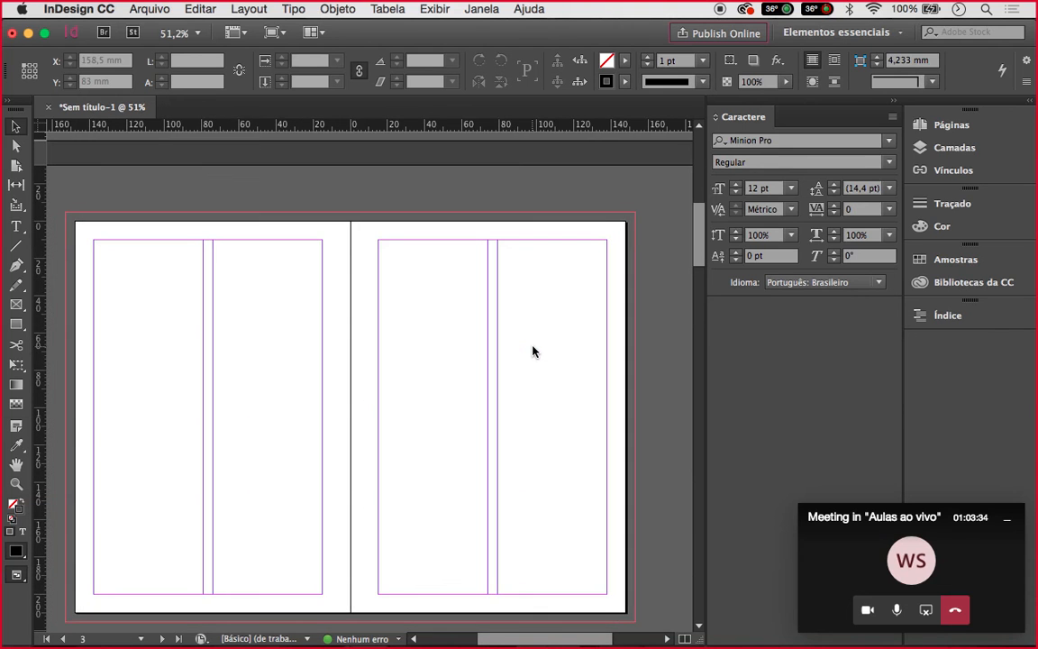
scroll(532, 351, "down", 1)
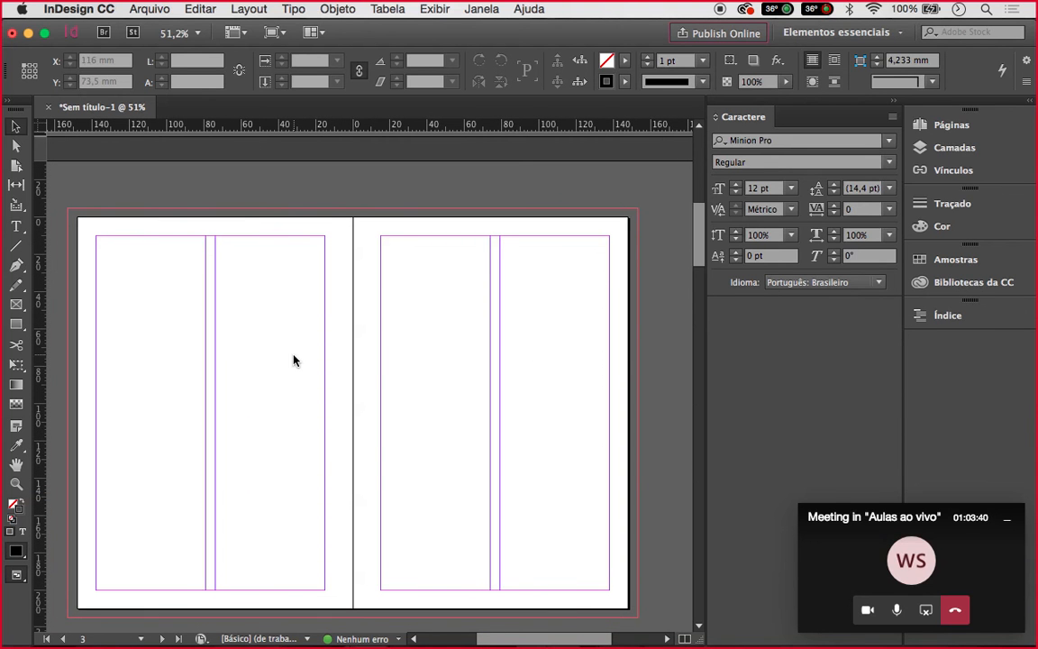
scroll(294, 357, "up", 1)
scroll(294, 357, "down", 5)
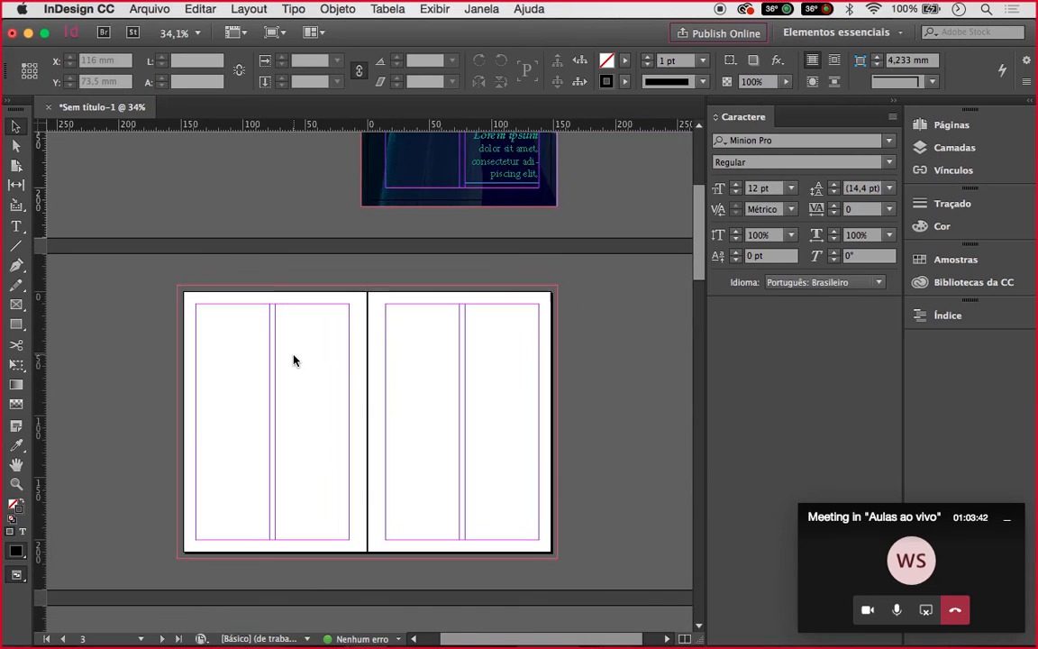
scroll(293, 360, "down", 1)
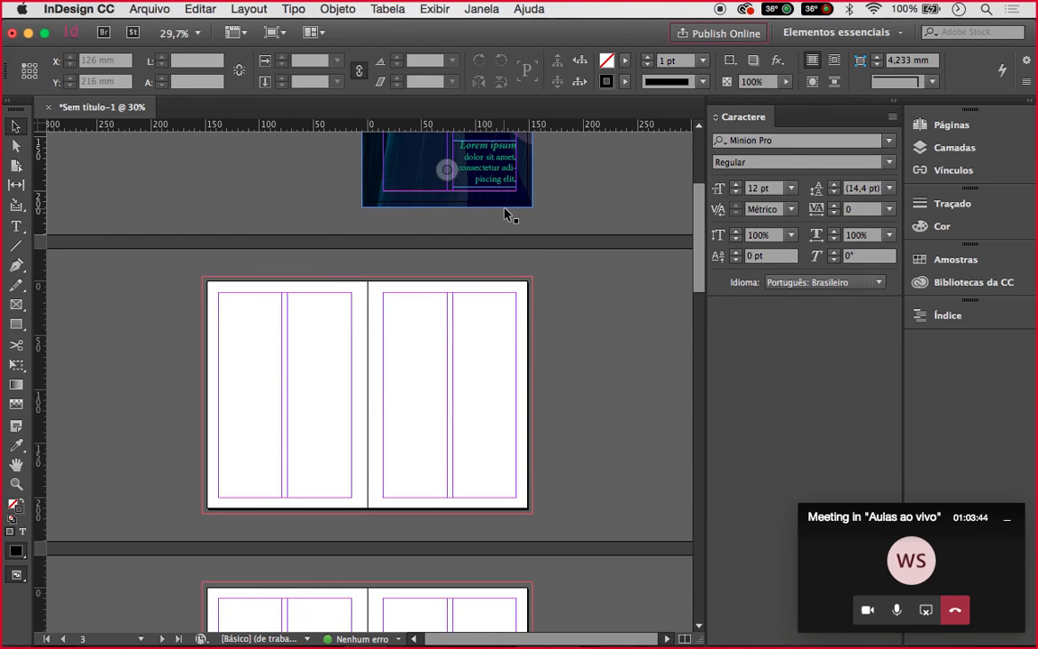
scroll(505, 214, "up", 2)
scroll(506, 214, "up", 5)
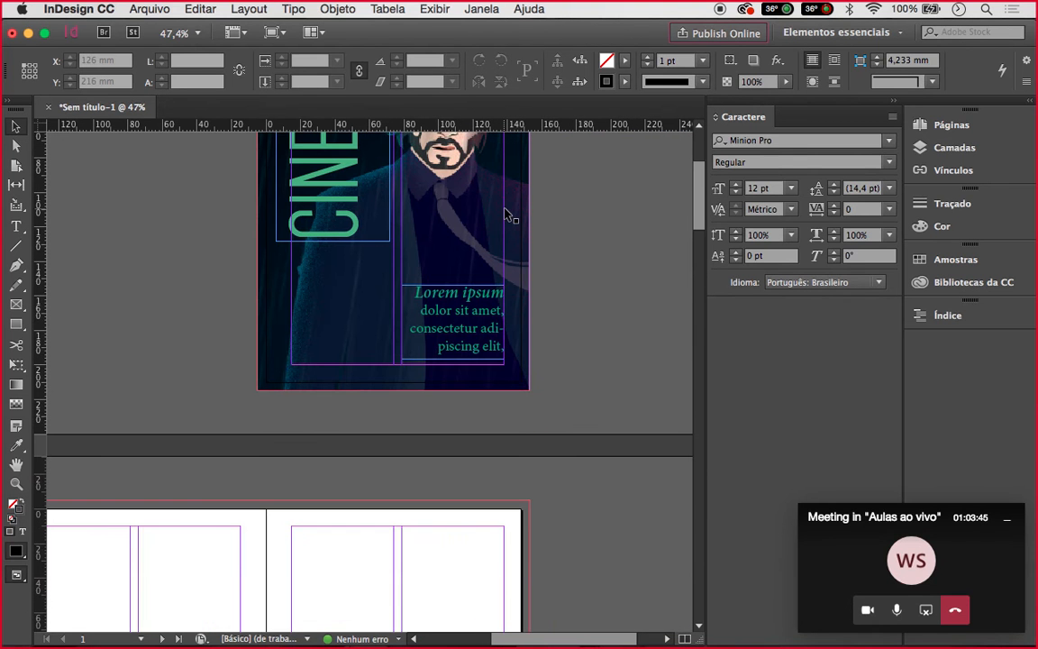
left_click(446, 331)
left_click(356, 241)
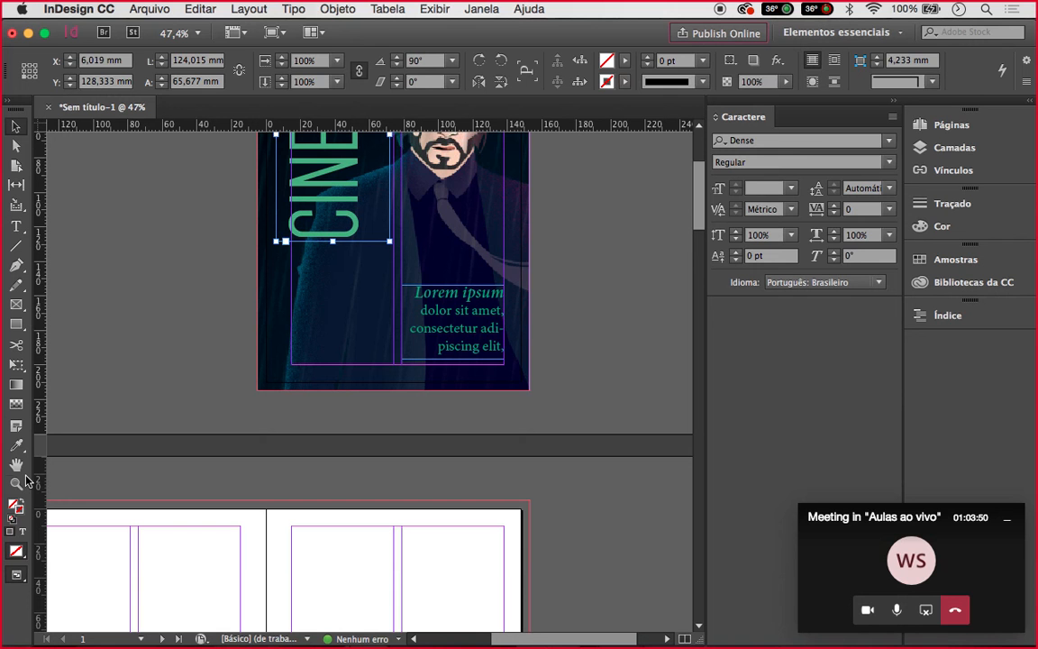
Set the whole Lorem ipsum frame in the Dense font at 36 pt
left_click(23, 532)
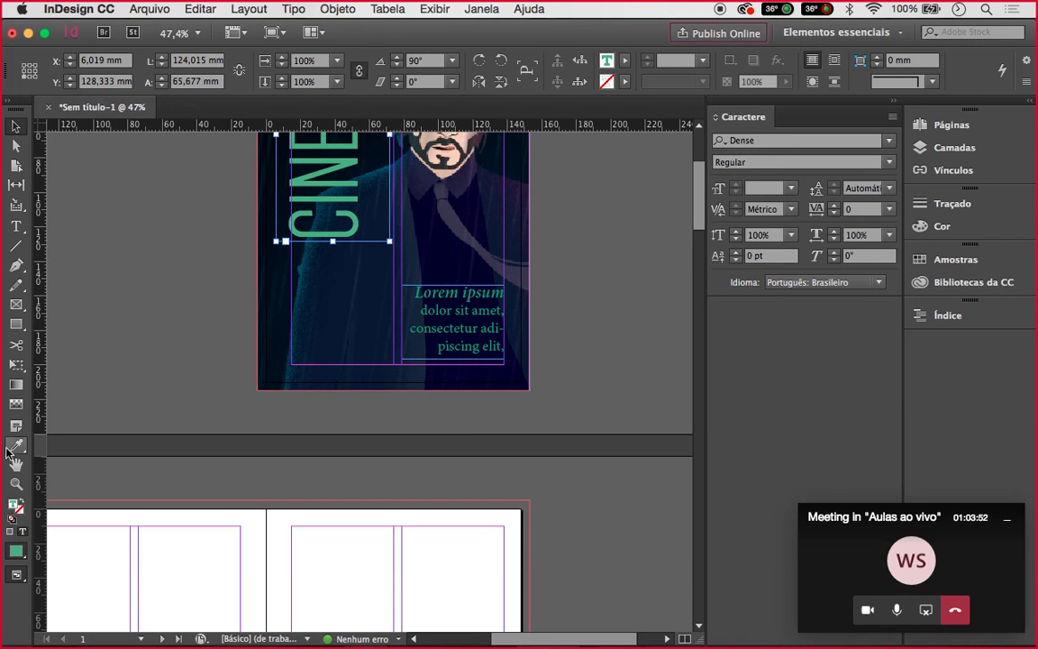
left_click(16, 231)
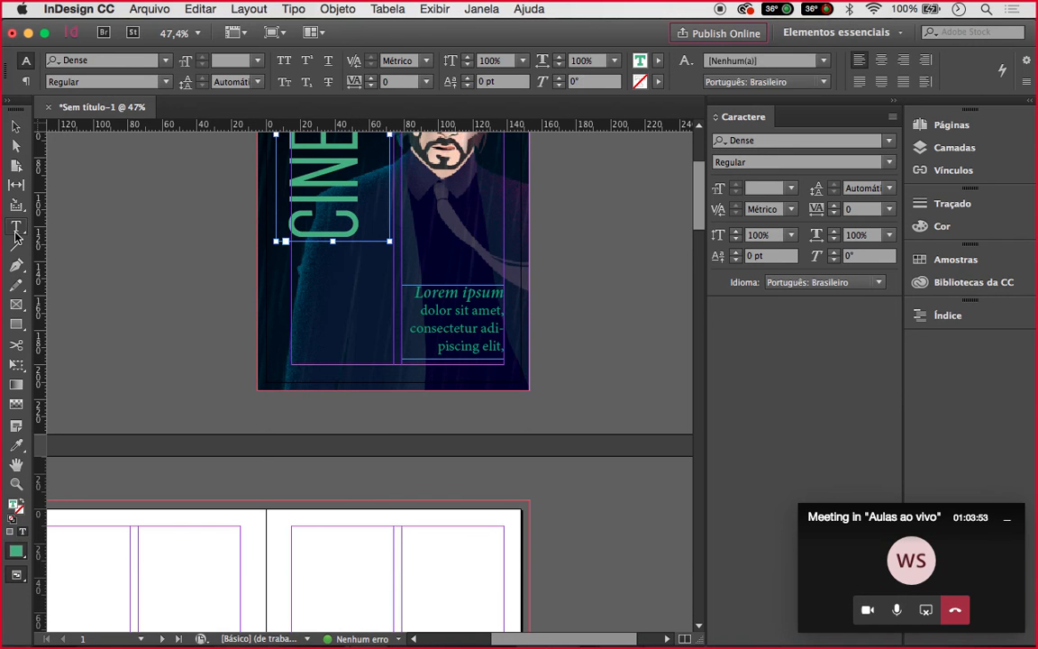
left_click(17, 127)
left_click(453, 302)
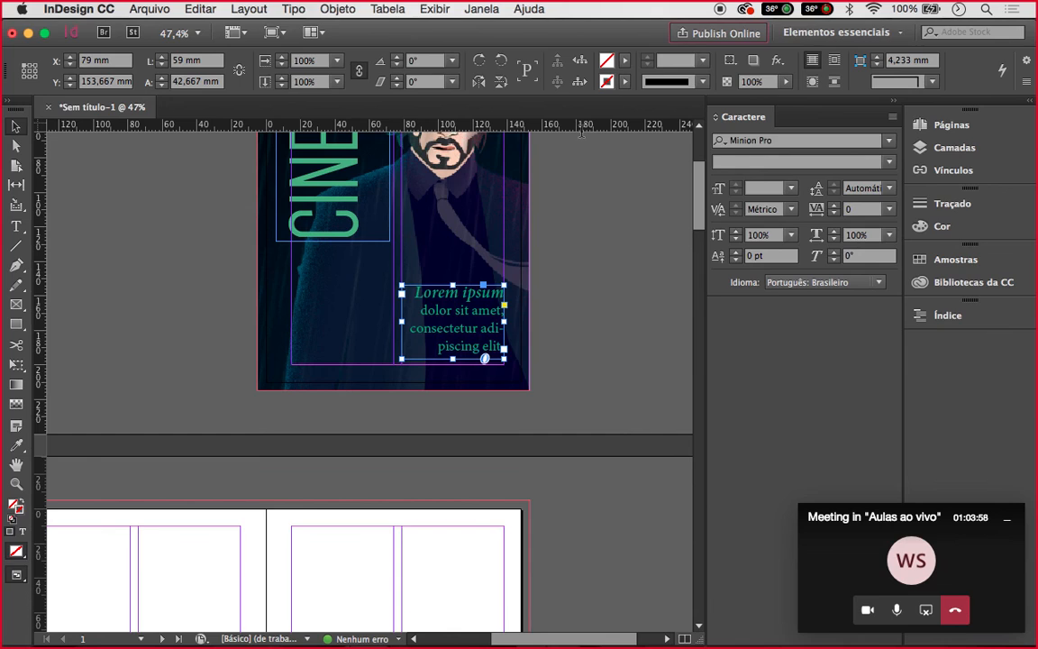
left_click(810, 141)
type("d")
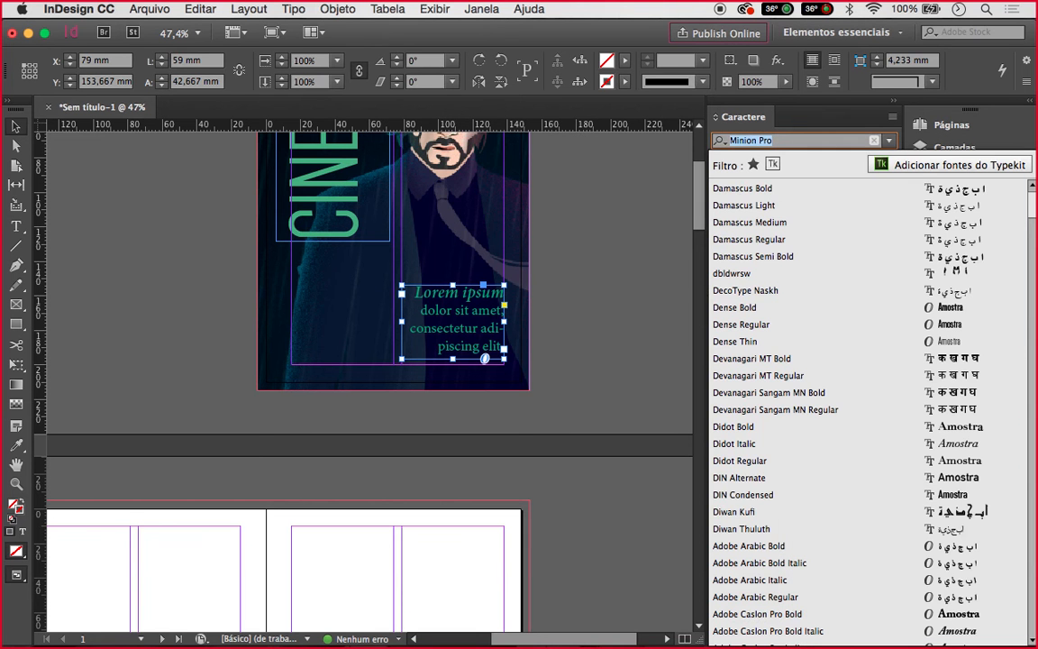
type("e")
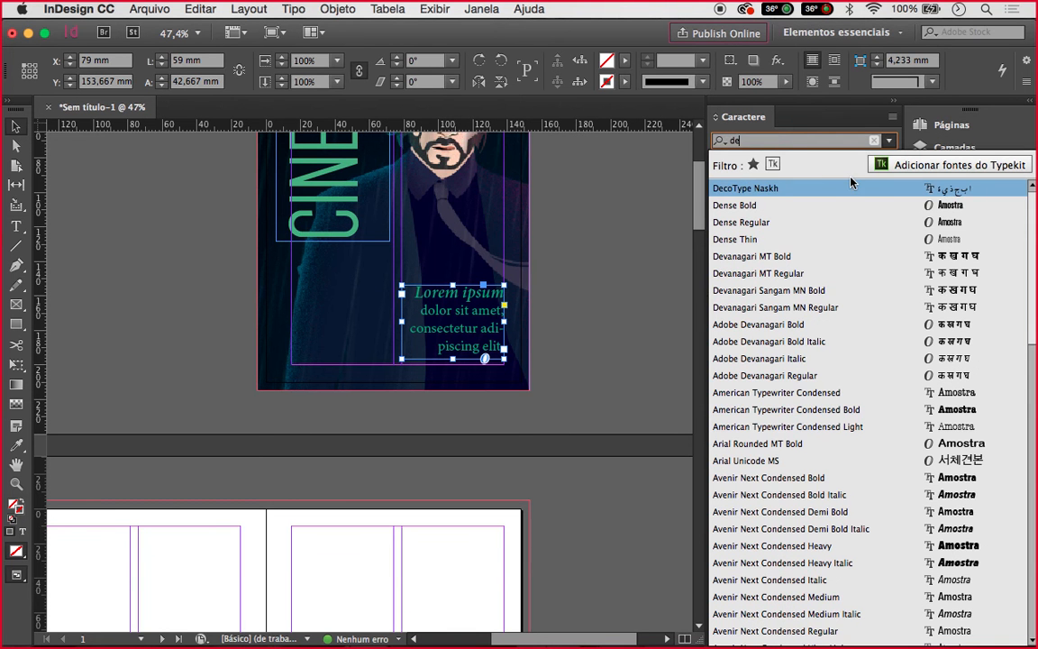
left_click(758, 236)
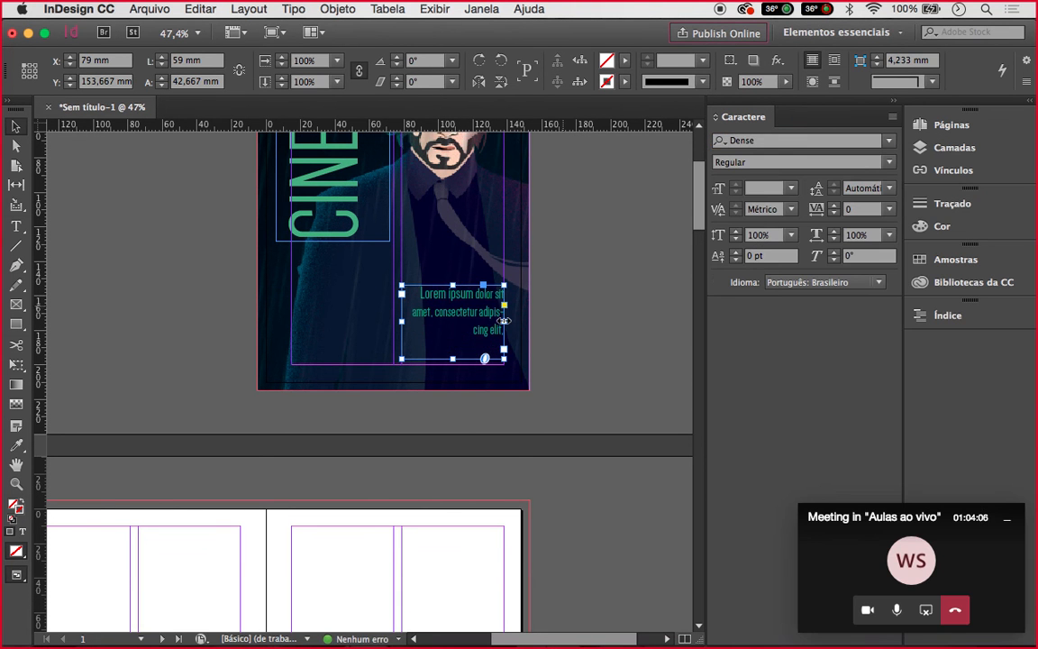
scroll(503, 321, "up", 3)
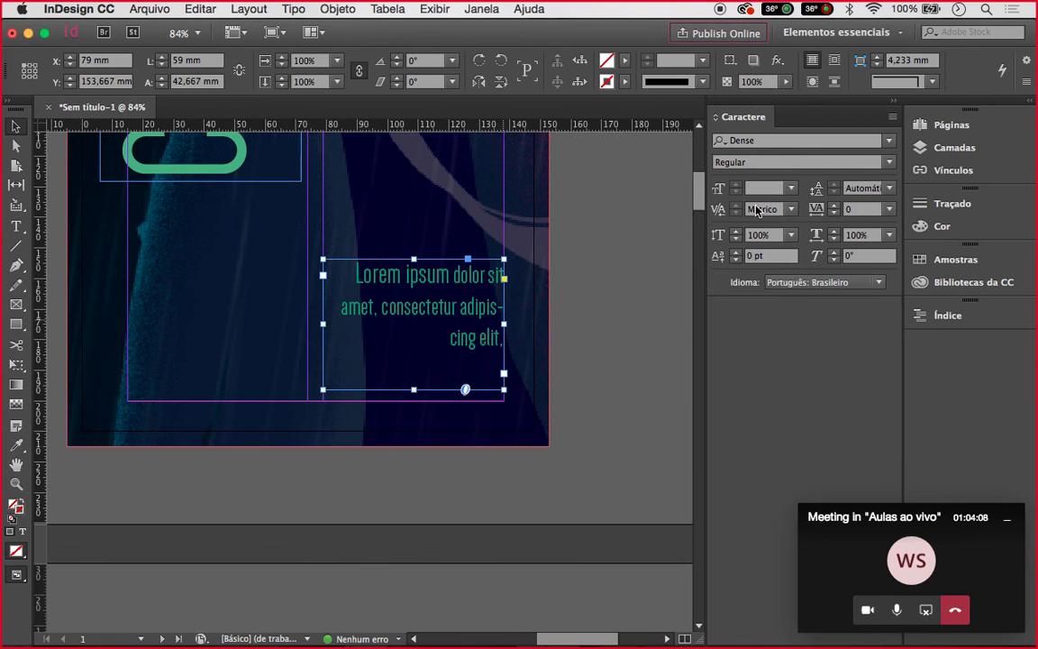
left_click(791, 192)
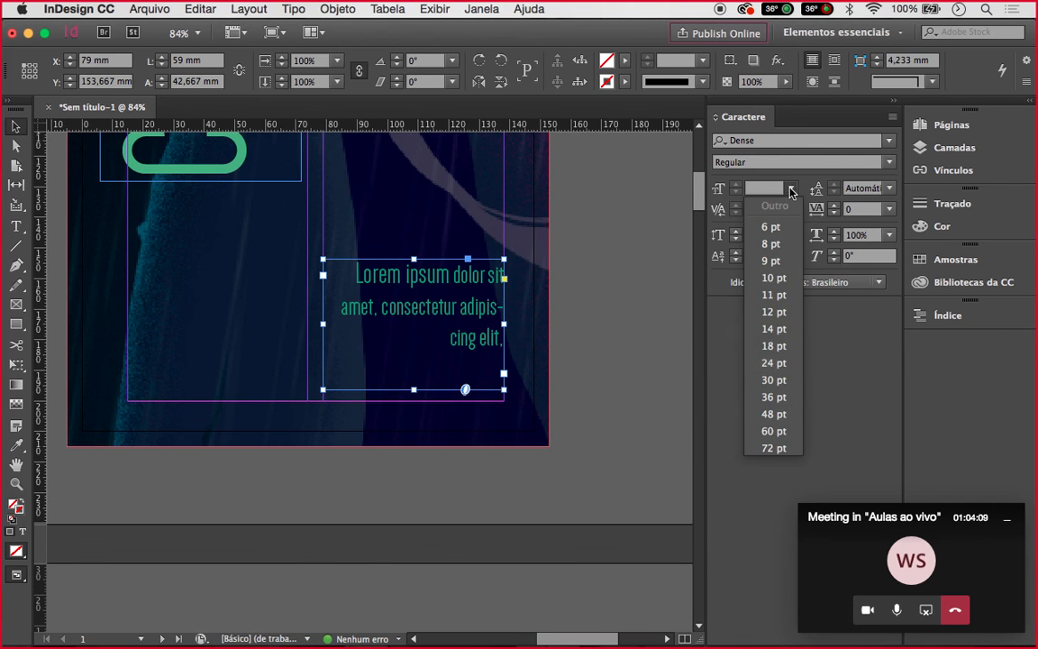
left_click(775, 397)
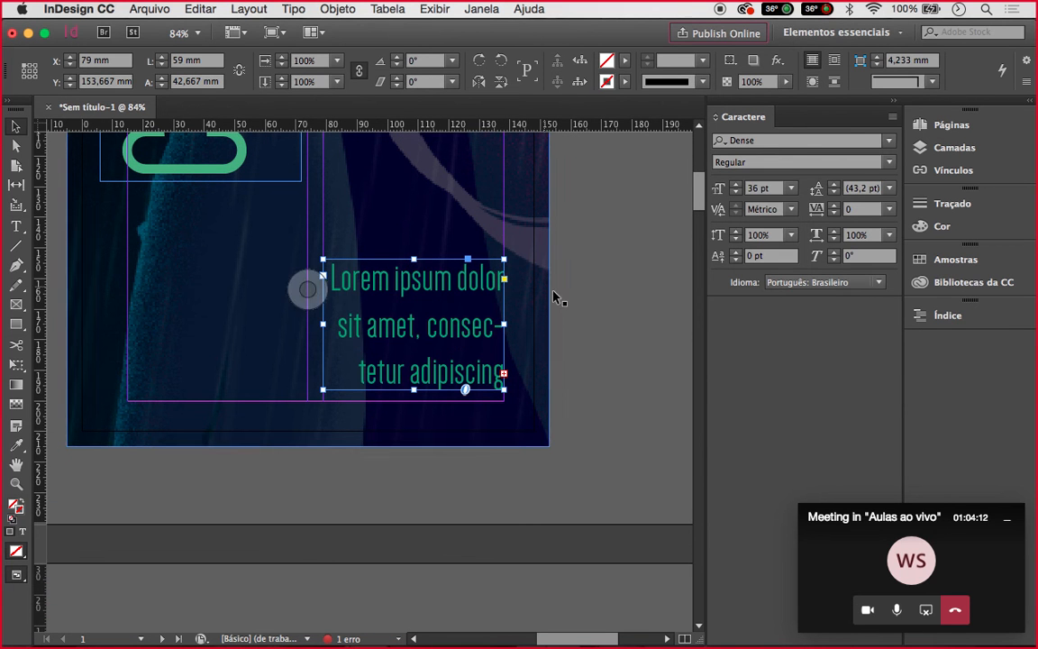
Make the words 'Lorem ipsum' Dense Bold at 38 pt
double_click(434, 285)
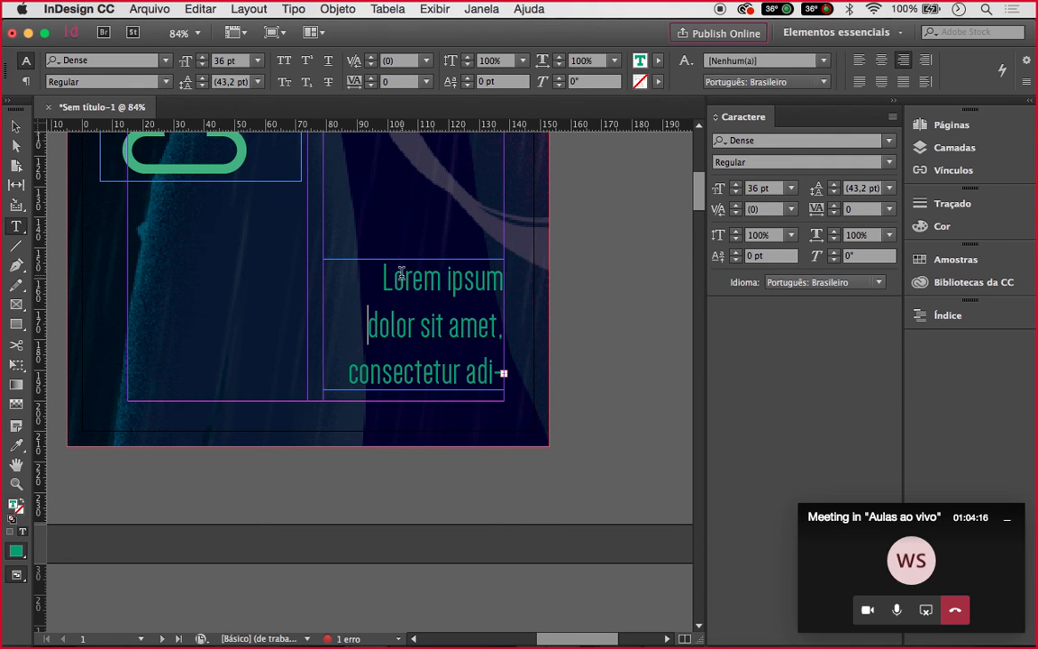
left_click_drag(388, 273, 530, 277)
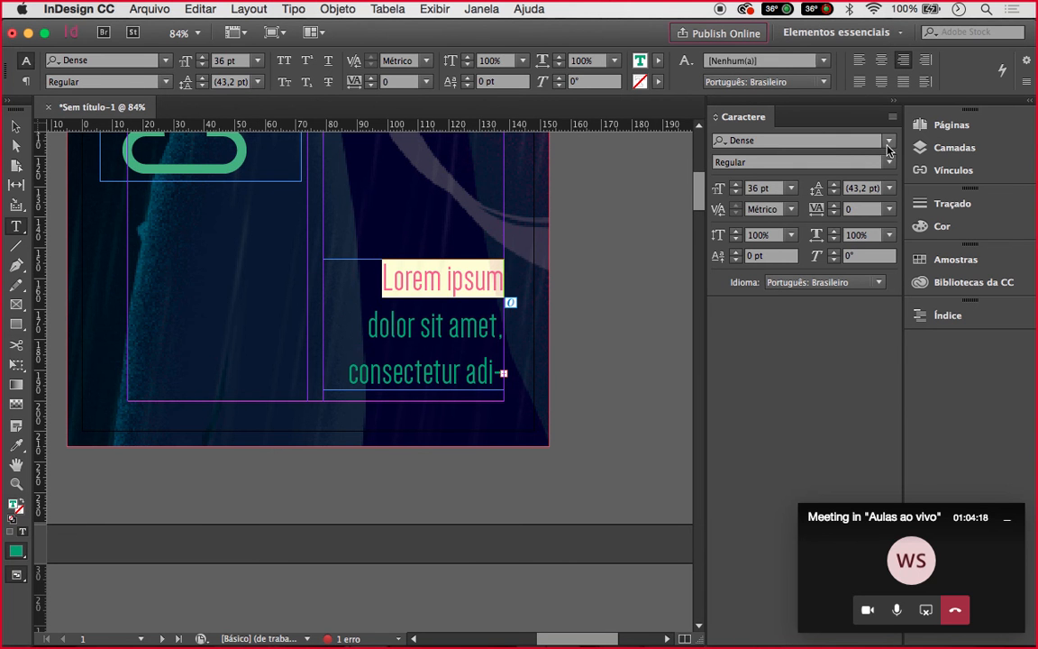
left_click(888, 162)
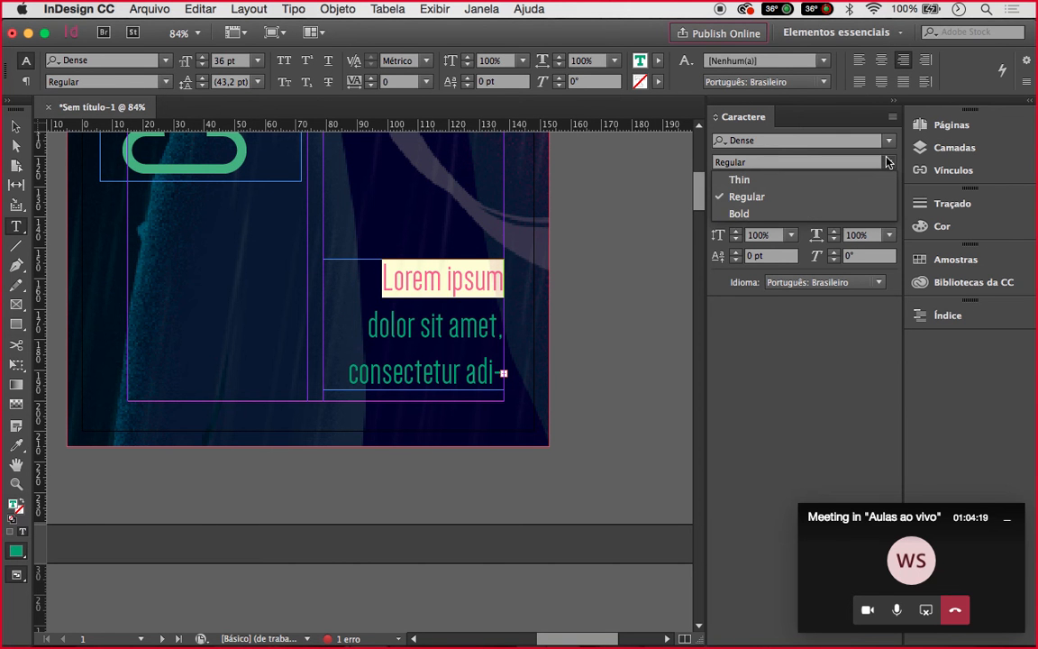
left_click(766, 213)
left_click(737, 185)
left_click(737, 185)
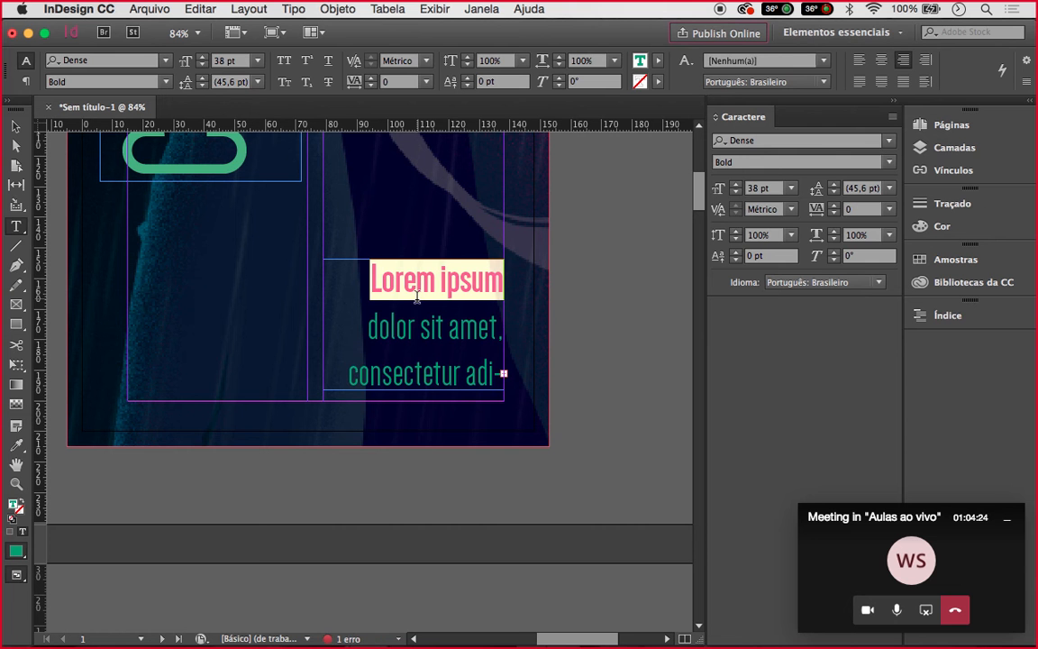
key("Escape")
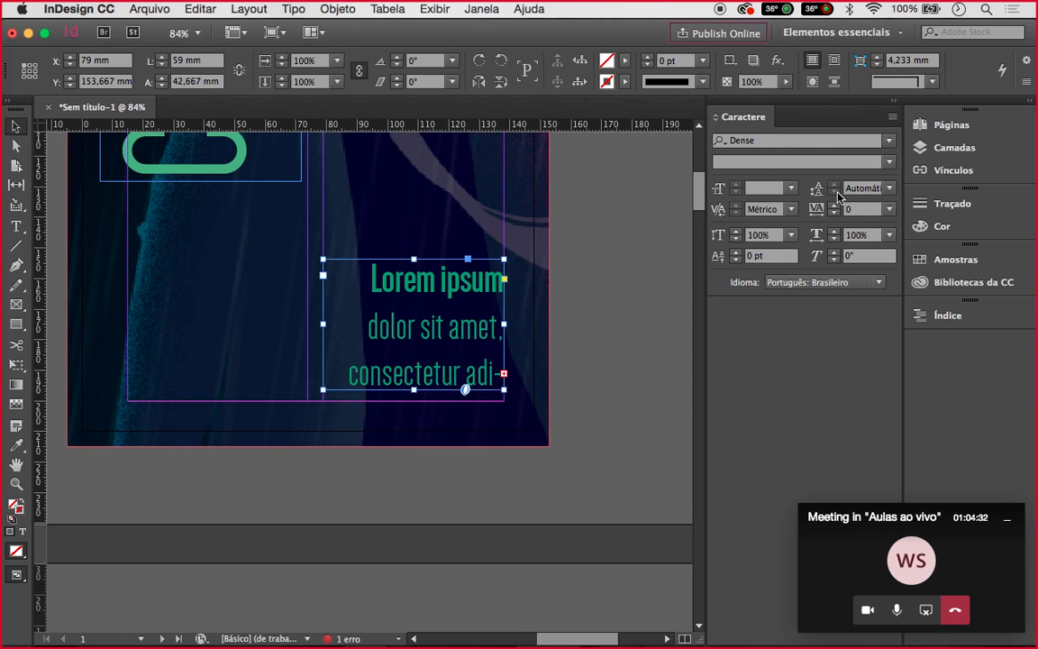
Set the paragraph leading to 32 pt and lengthen the frame so all four lines fit
left_click(889, 188)
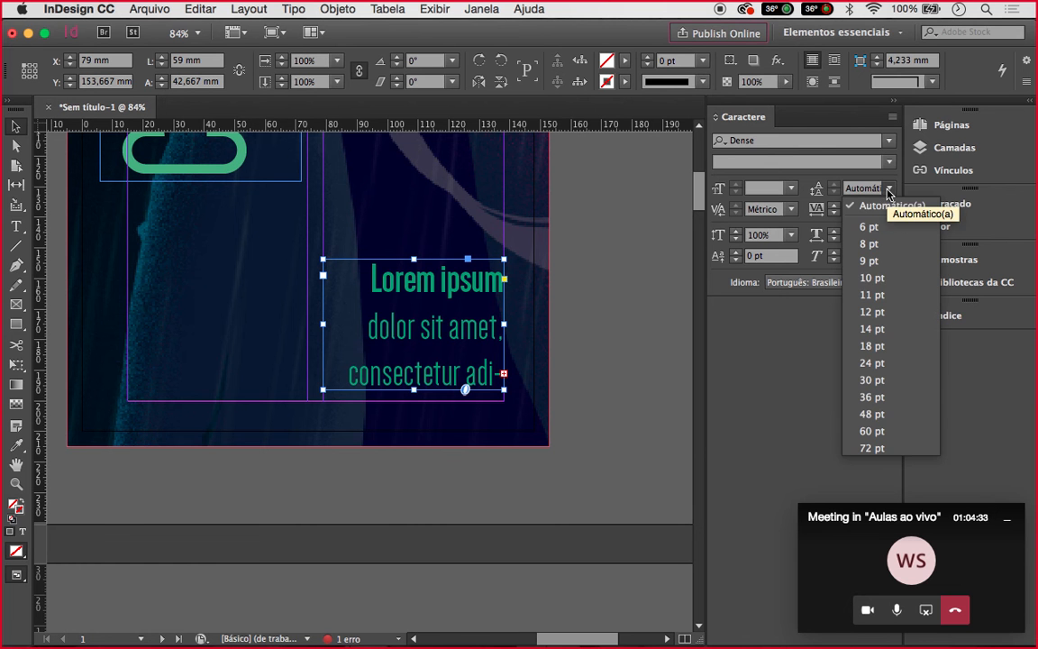
left_click(869, 261)
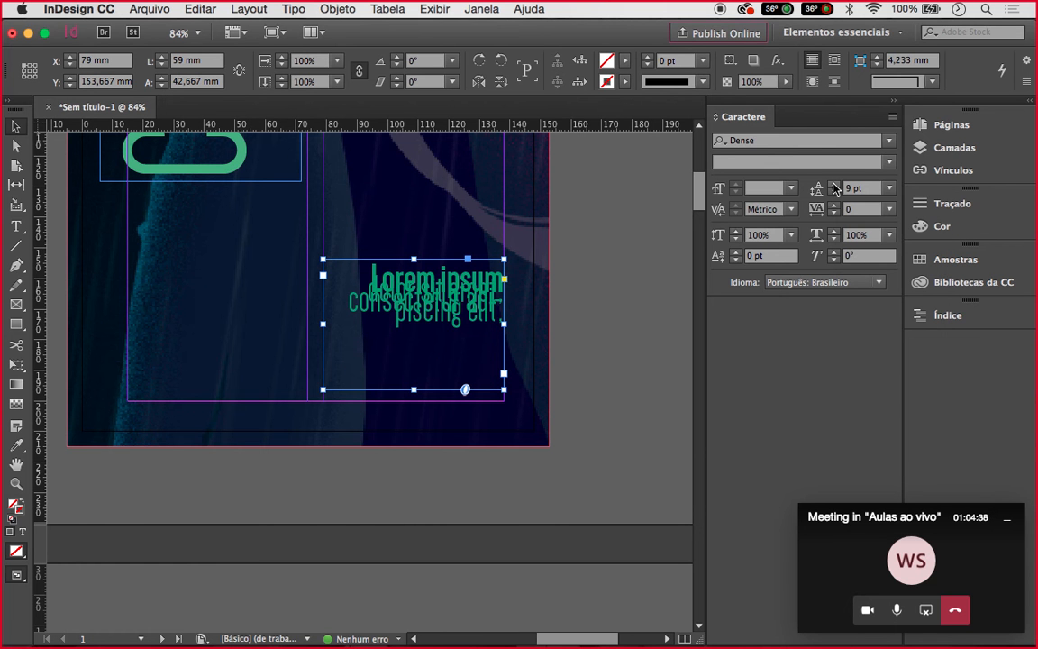
left_click(834, 184)
left_click(833, 184)
left_click(834, 184)
left_click(833, 184)
left_click(834, 183)
left_click(834, 184)
left_click(833, 184)
left_click(833, 184)
left_click(834, 184)
left_click(834, 184)
left_click(834, 184)
left_click(834, 184)
left_click(834, 184)
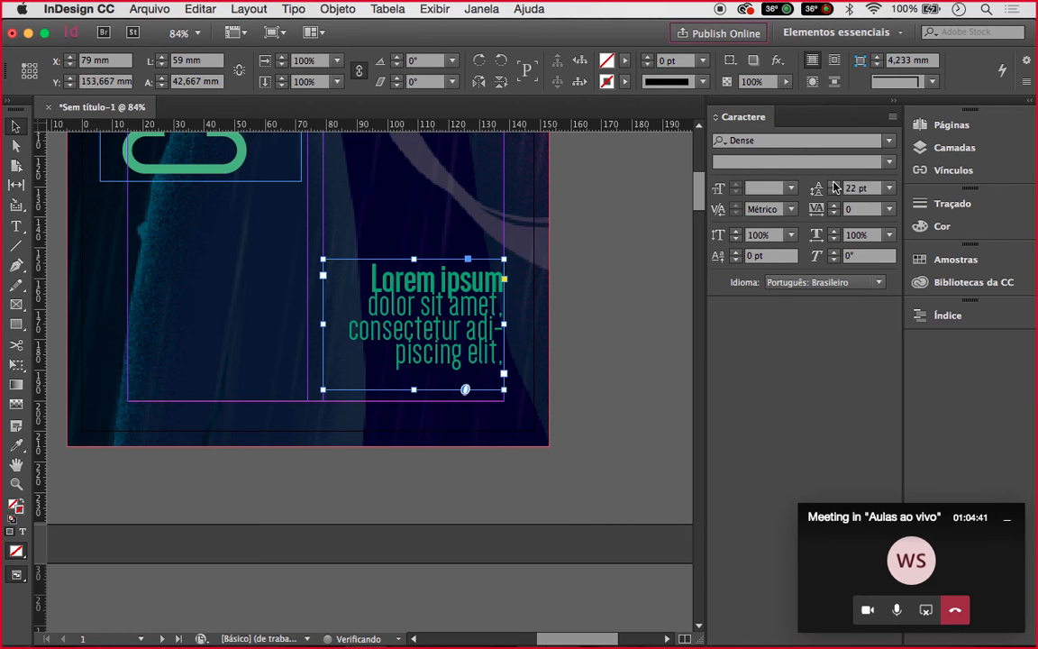
left_click(834, 184)
left_click(833, 184)
left_click(834, 184)
left_click(834, 184)
left_click(833, 184)
left_click(833, 184)
left_click(834, 184)
left_click(834, 184)
left_click(834, 184)
left_click(834, 184)
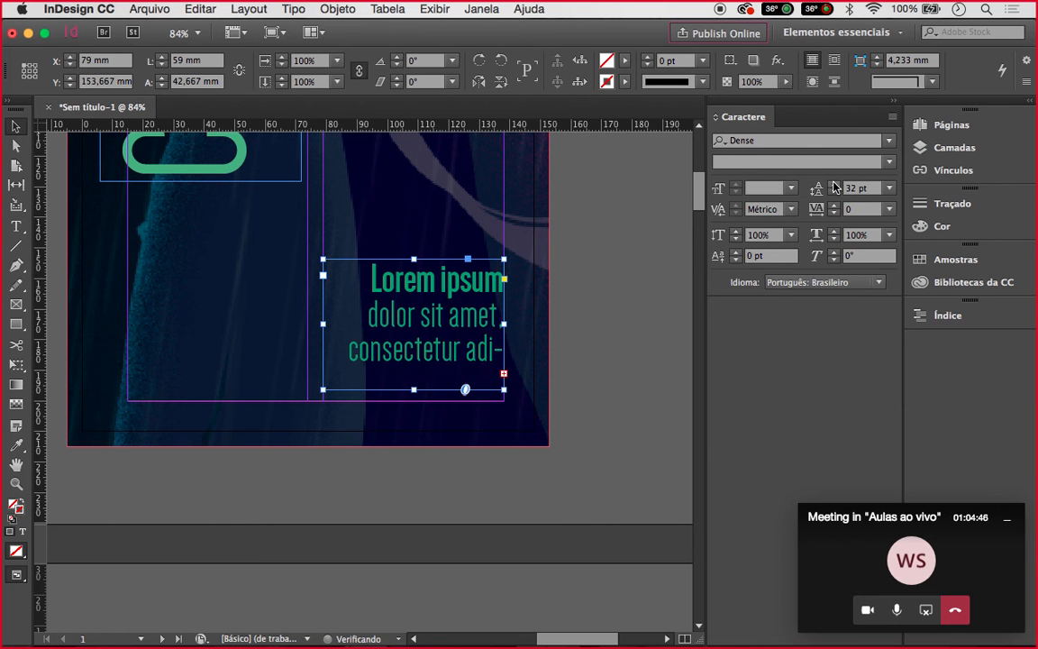
left_click(412, 390)
left_click_drag(414, 390, 412, 402)
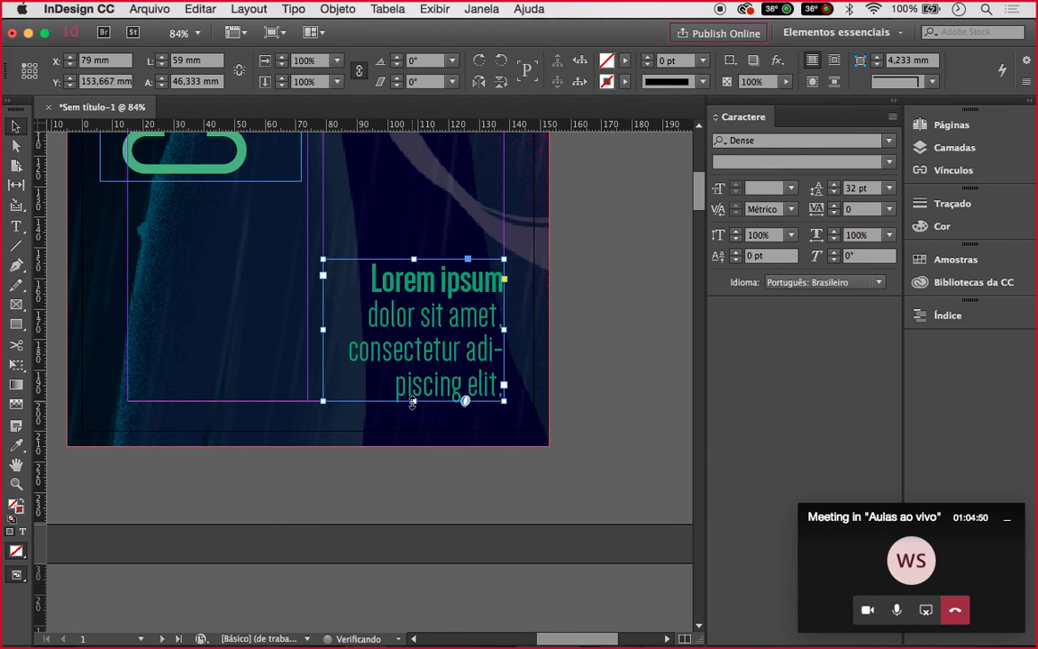
Deselect and scroll down from the cover to the blank pages 2–3 spread
left_click(600, 385)
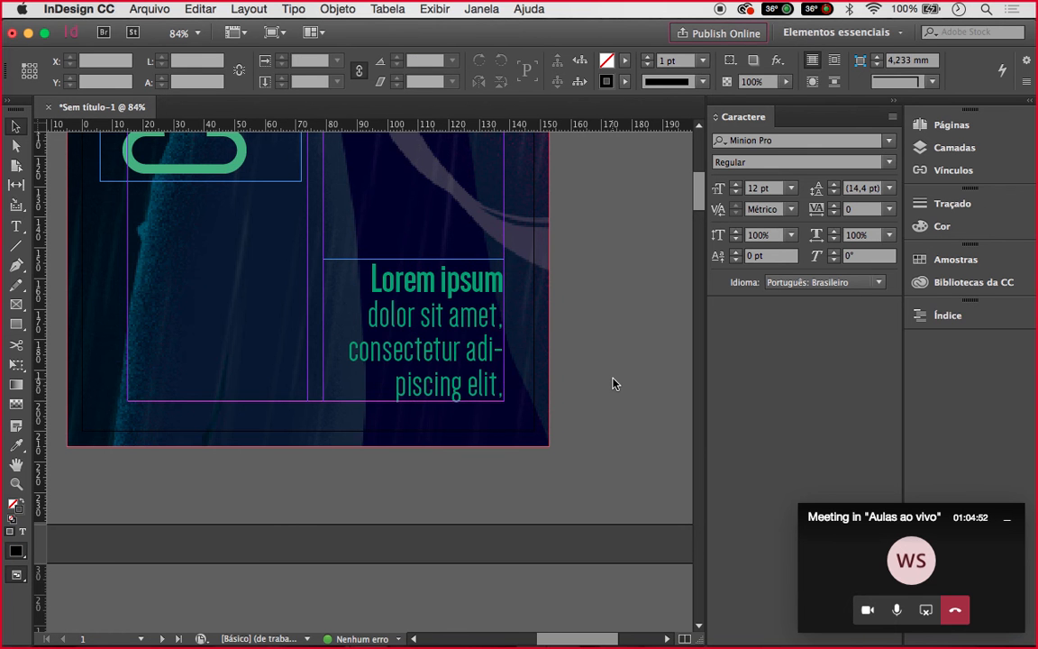
scroll(614, 383, "down", 2)
scroll(613, 384, "down", 1)
scroll(612, 384, "down", 3)
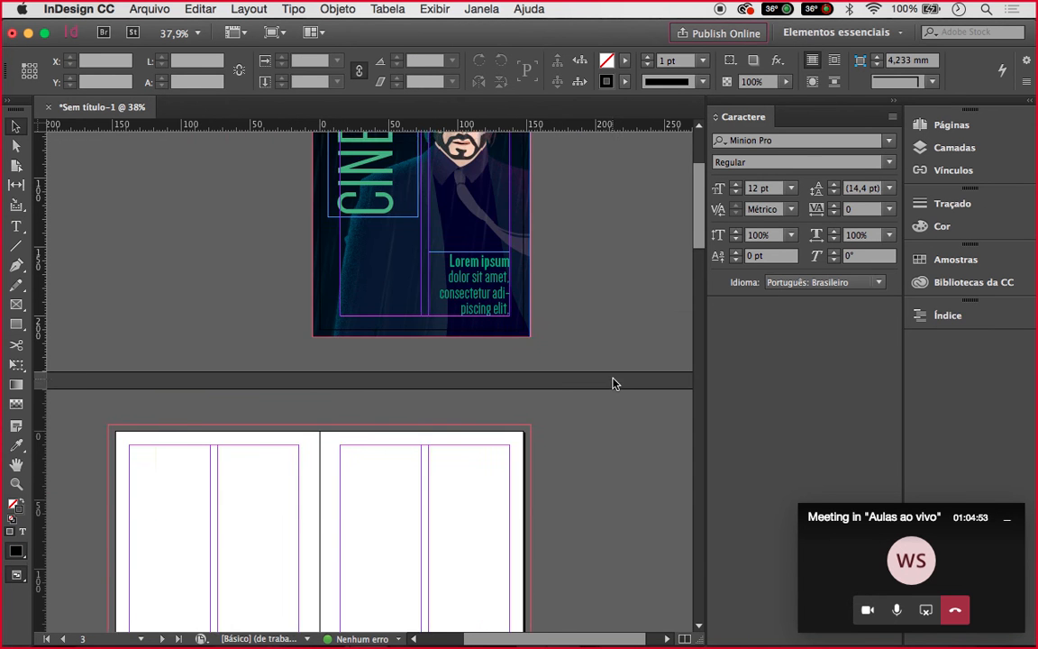
scroll(613, 384, "down", 3)
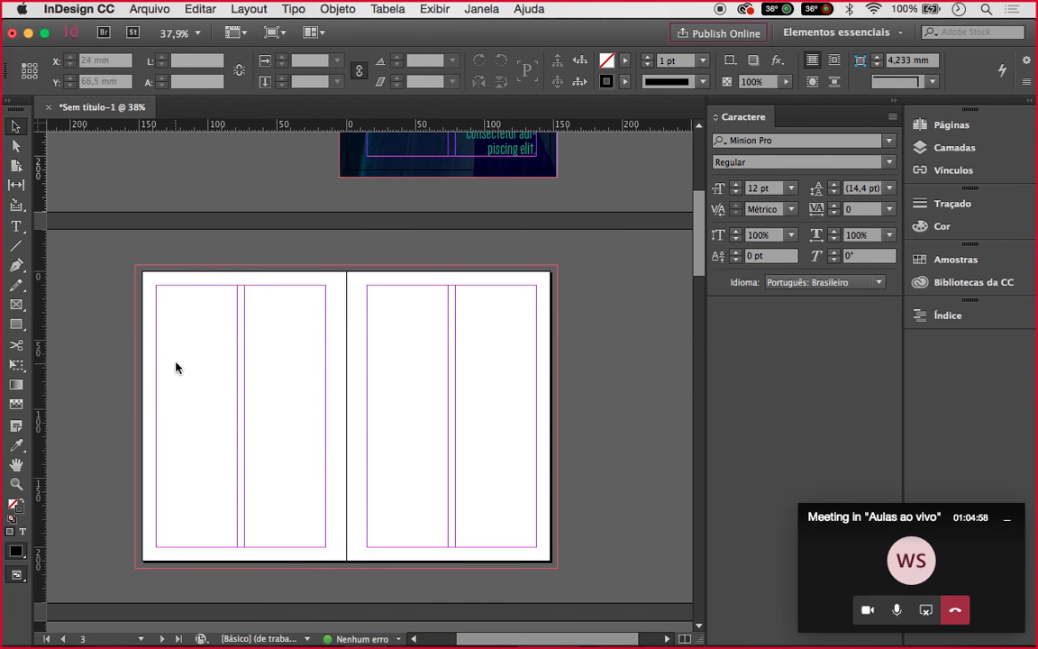
scroll(176, 366, "up", 1)
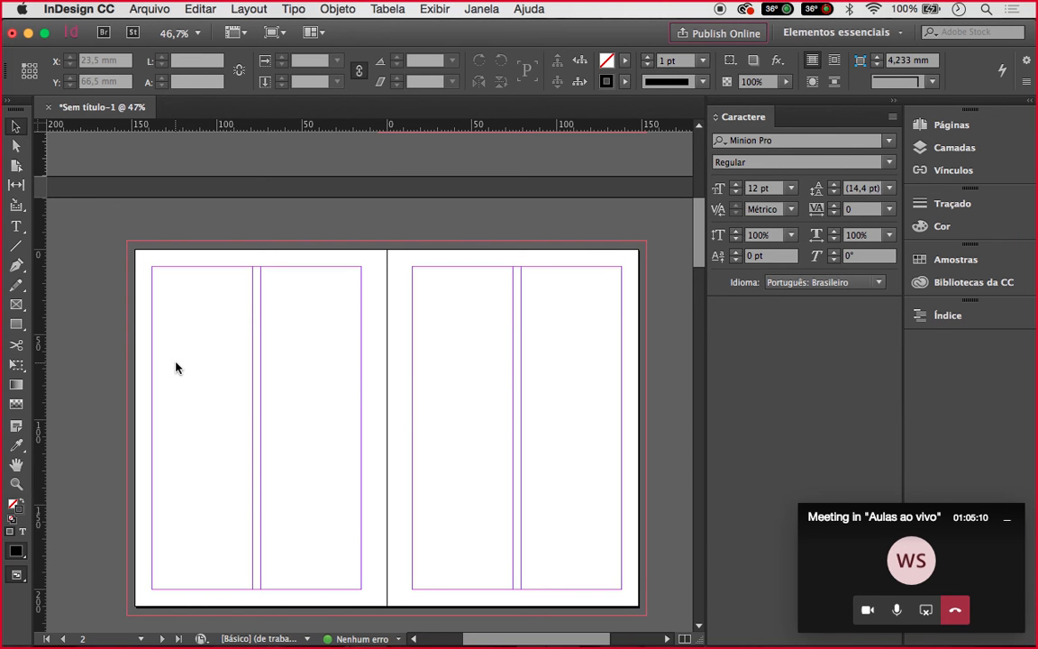
Draw a 59 × 190 mm text frame in the left page's first column and fill it twice with placeholder text
left_click(15, 227)
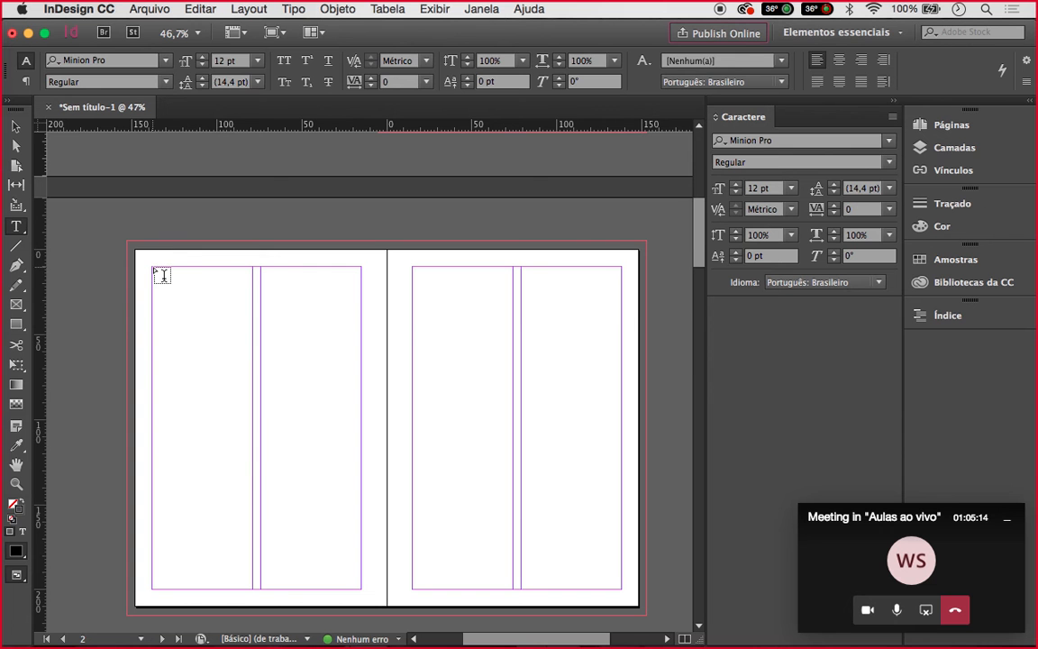
mouse_move(160, 275)
left_mouse_down()
mouse_move(181, 292)
mouse_move(227, 435)
mouse_move(252, 591)
left_mouse_up()
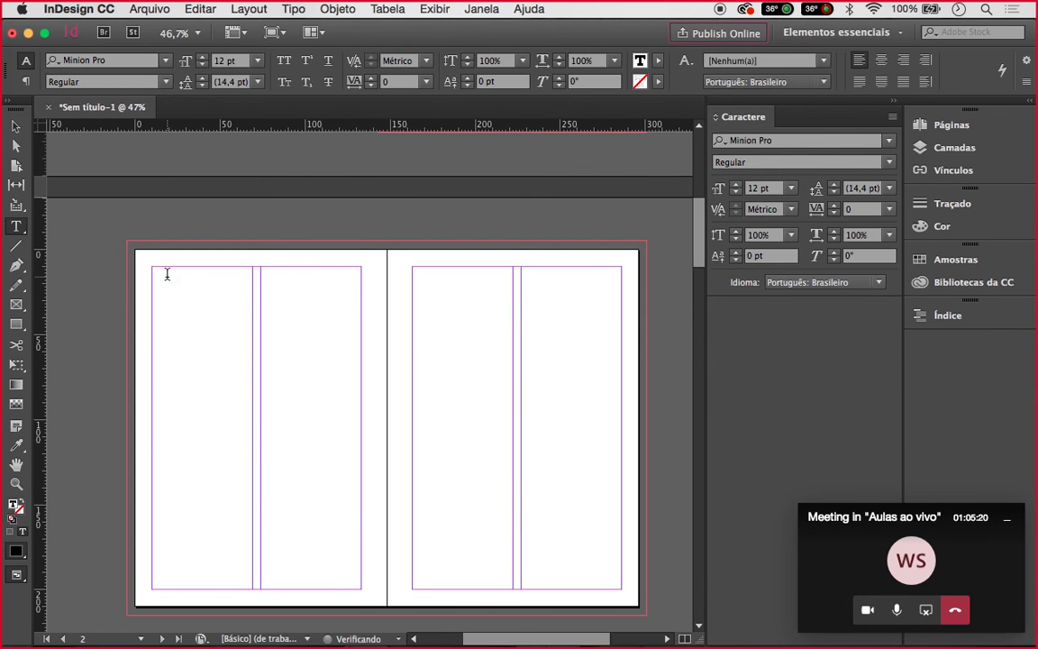
key("super+v")
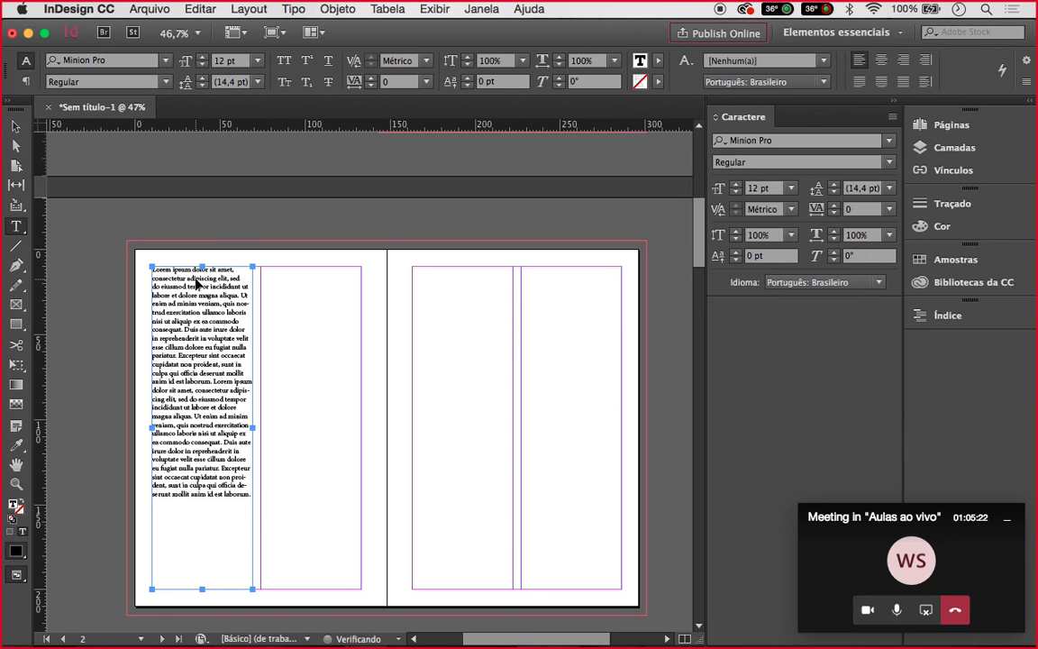
key("super+v")
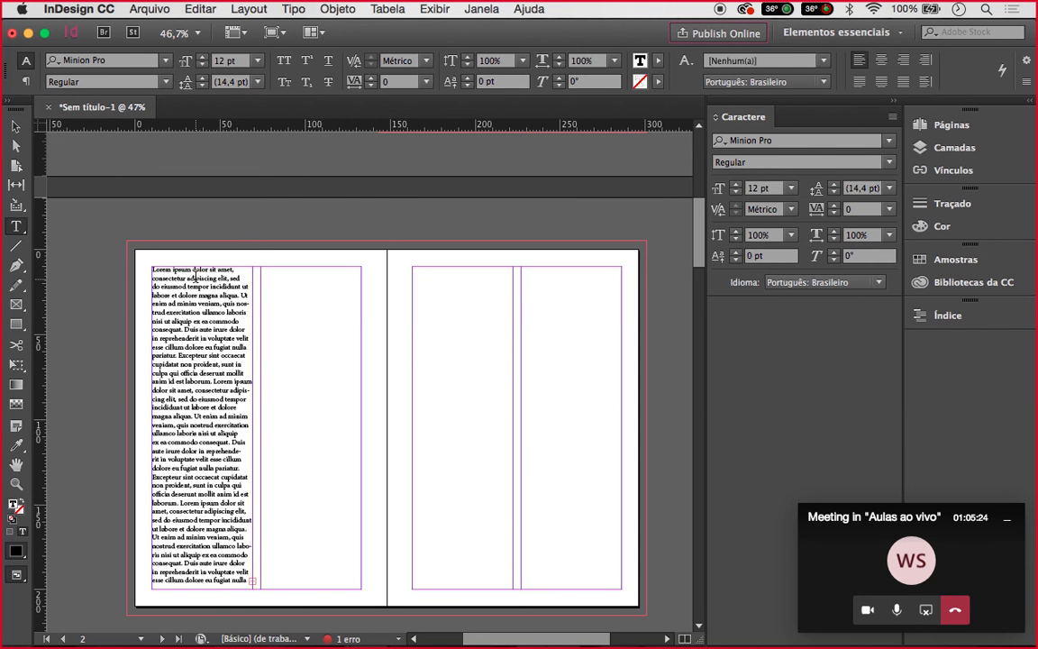
scroll(195, 276, "up", 3)
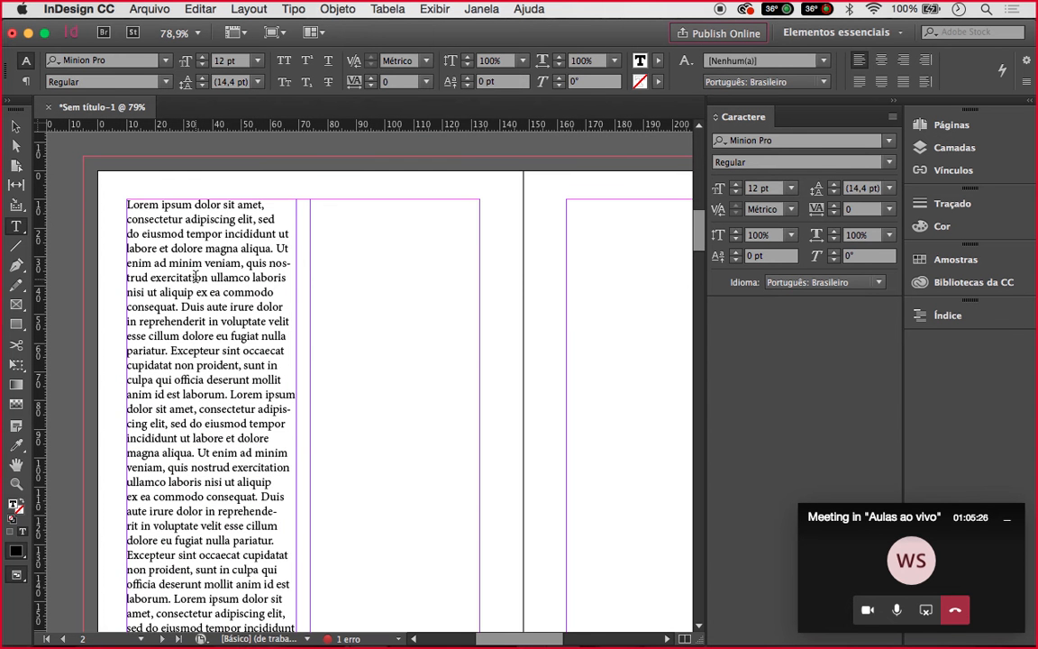
scroll(195, 277, "down", 2)
scroll(194, 276, "down", 2)
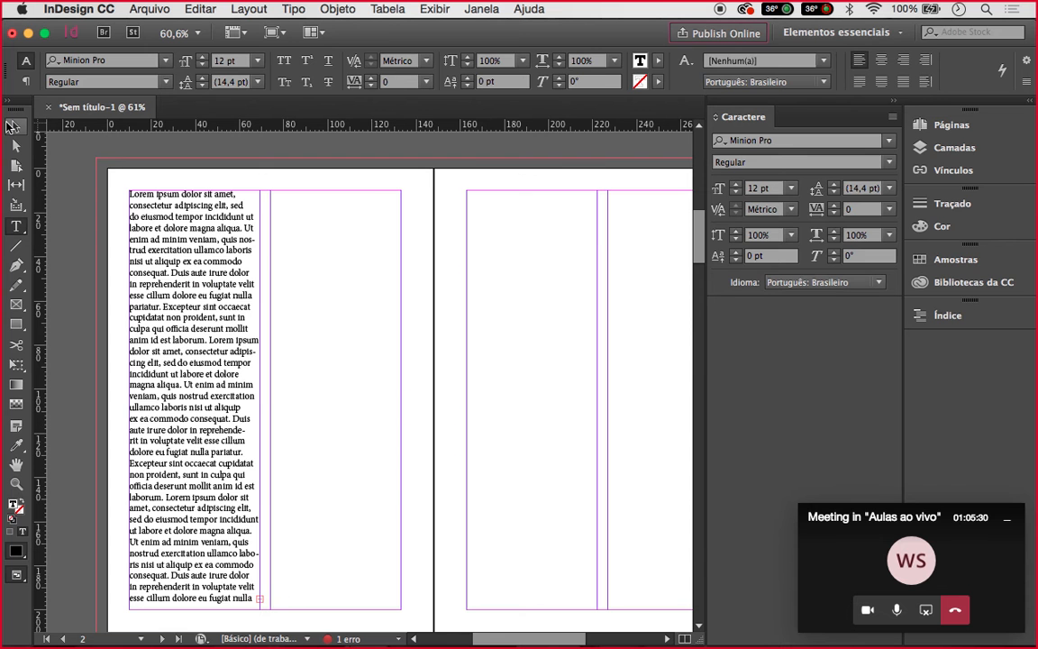
left_click(10, 126)
scroll(232, 284, "down", 3)
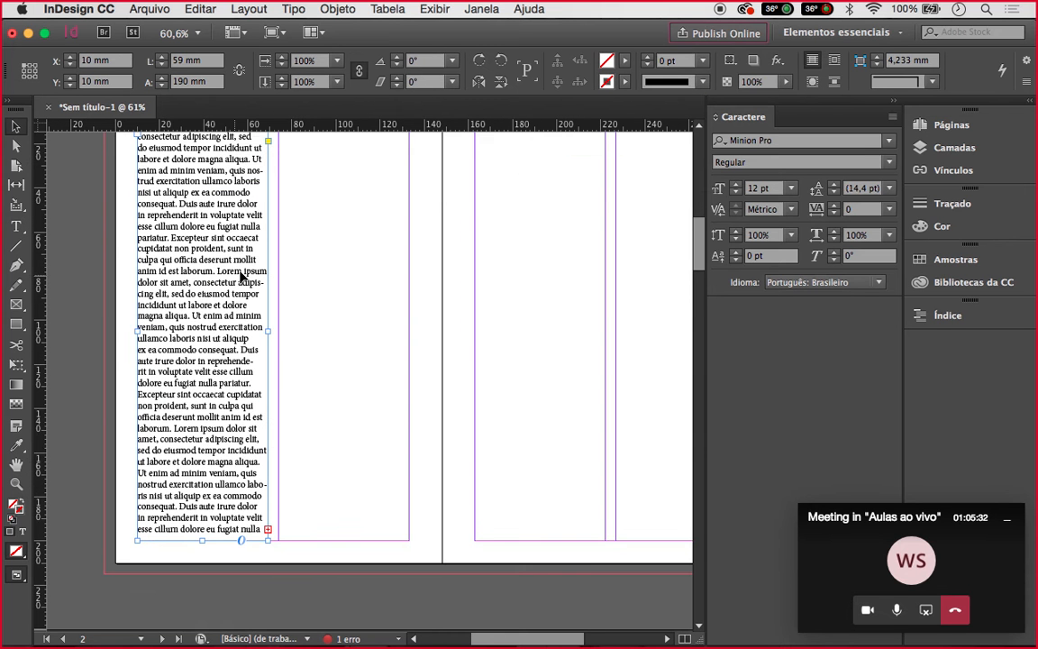
Thread the first frame's overflow into a new frame drawn in the second column
scroll(241, 278, "up", 4)
scroll(241, 281, "down", 1)
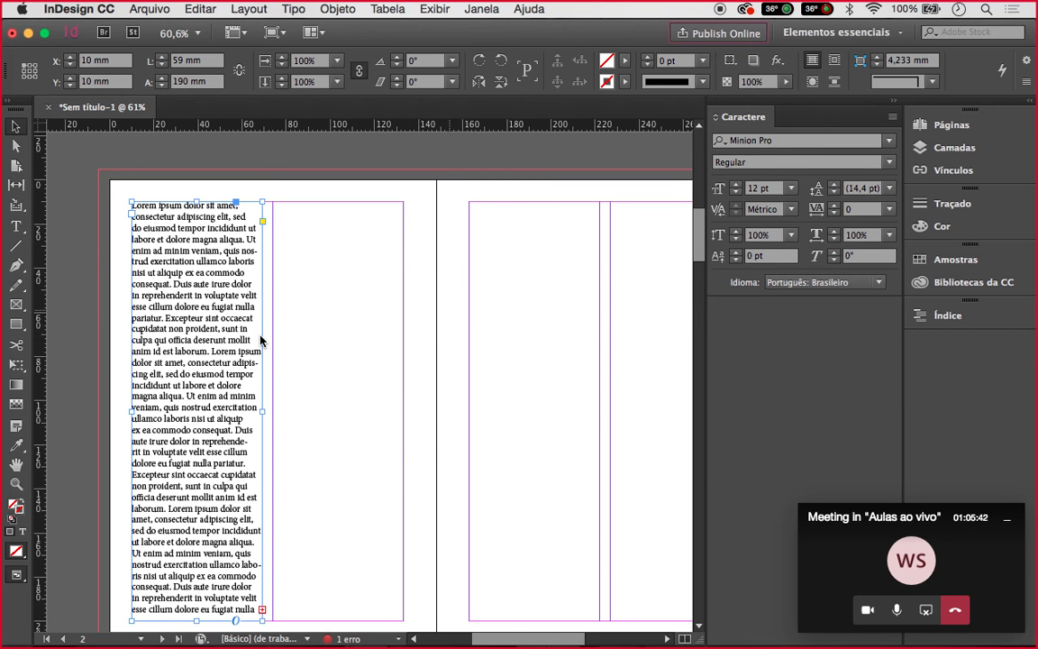
scroll(438, 350, "down", 2)
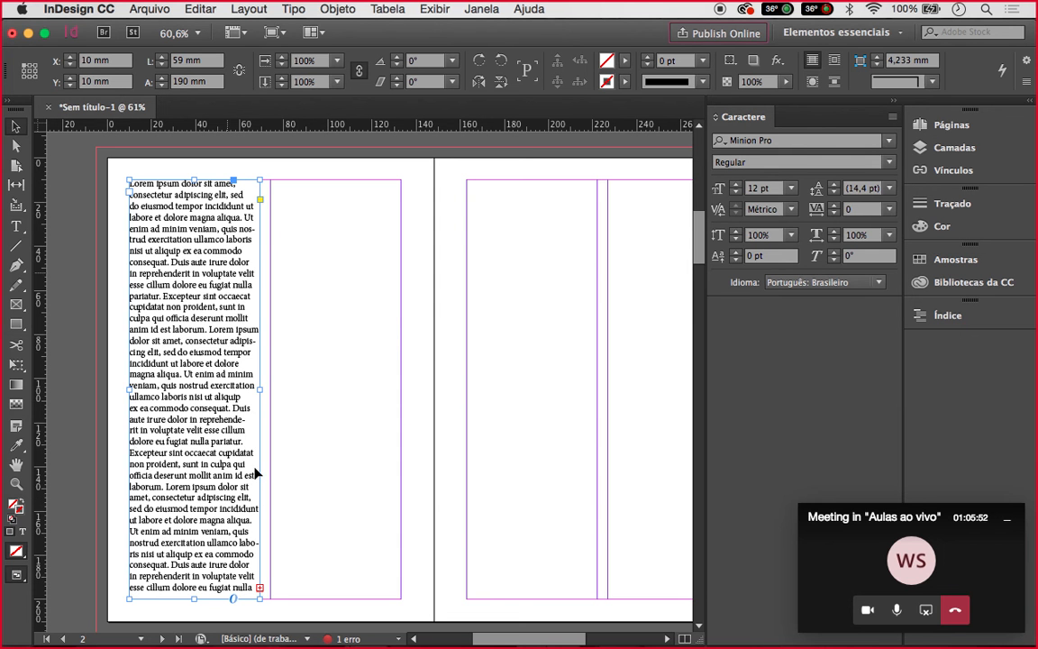
left_click(259, 590)
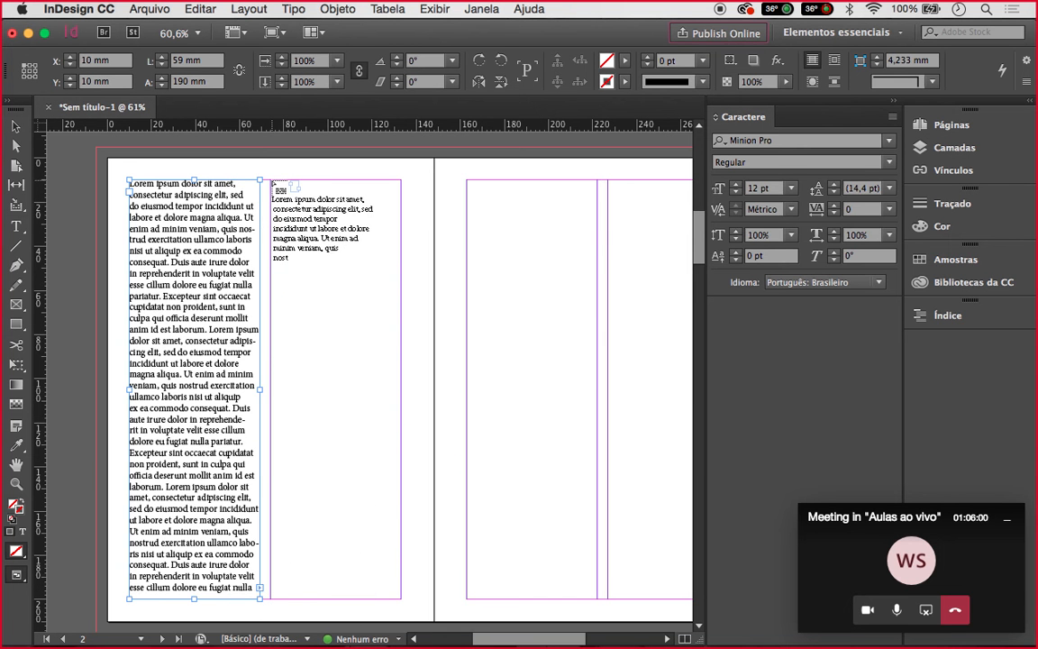
mouse_move(271, 181)
left_mouse_down()
mouse_move(348, 299)
mouse_move(387, 463)
mouse_move(386, 565)
mouse_move(403, 600)
left_mouse_up()
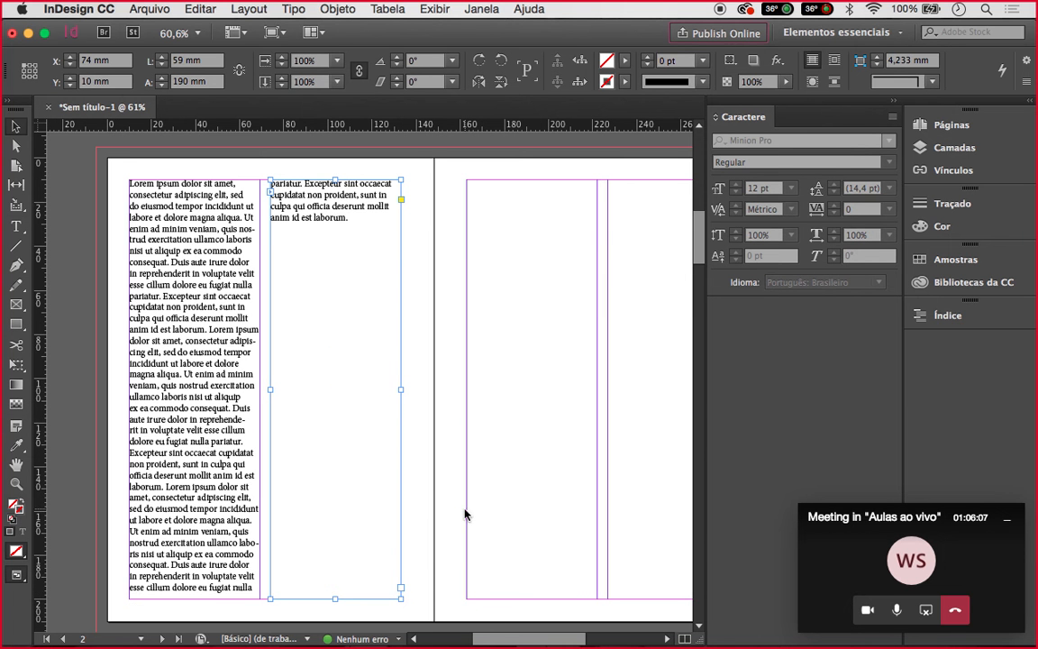
Add more placeholder text to the story in the second-column frame
left_click(18, 129)
left_click(265, 162)
left_click(341, 200)
double_click(350, 216)
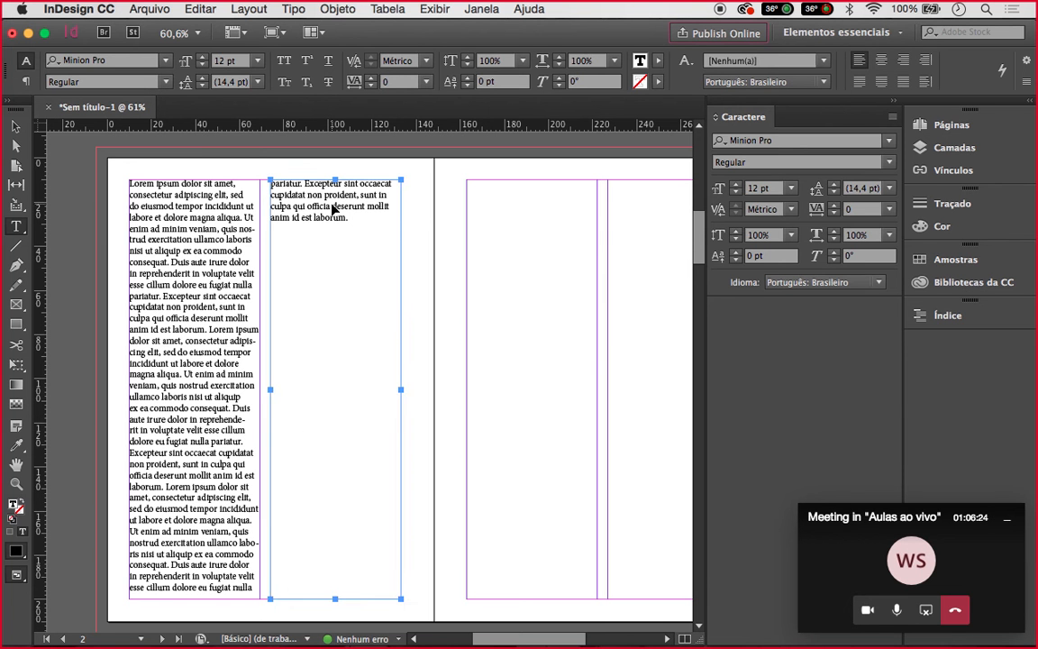
key("super+v")
key("super+v")
key("super+v")
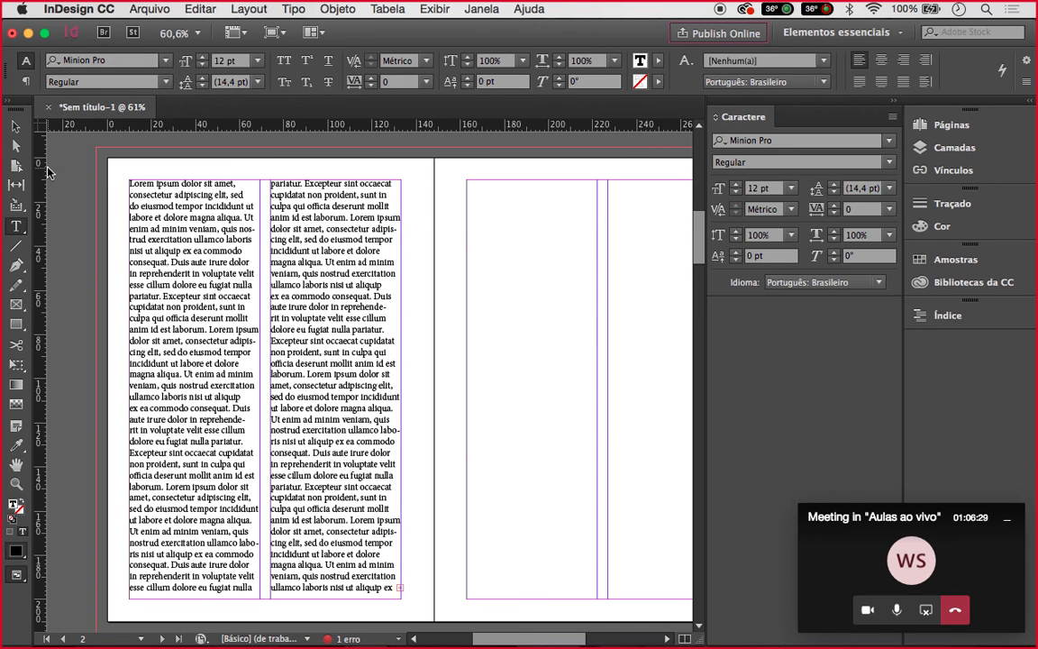
key("Escape")
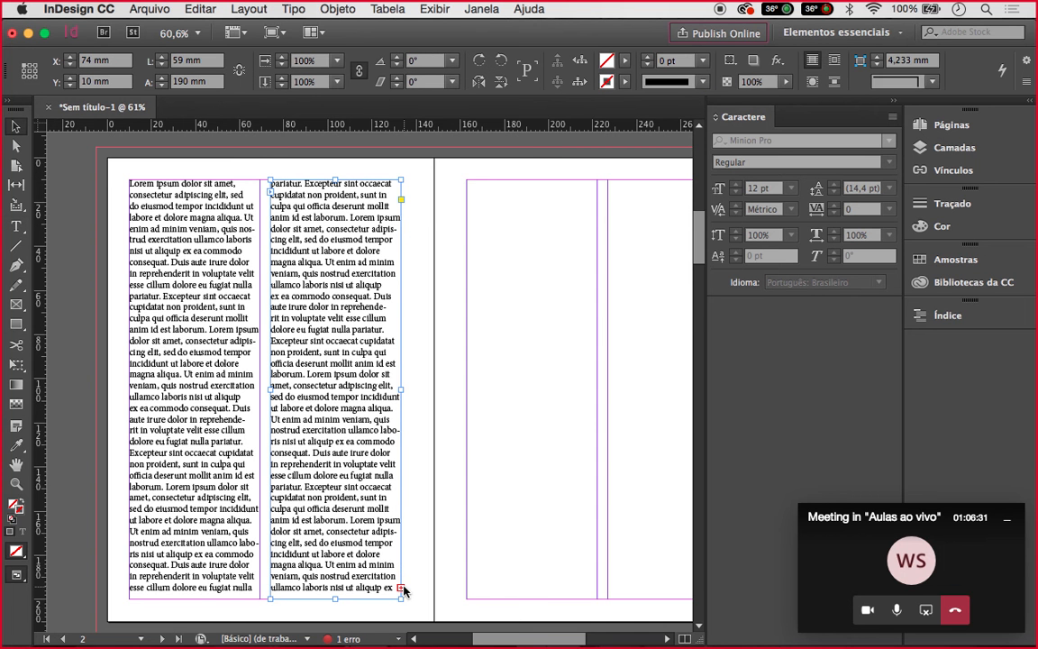
Thread column two's overflow into a new frame in the right page's first column
left_click(401, 588)
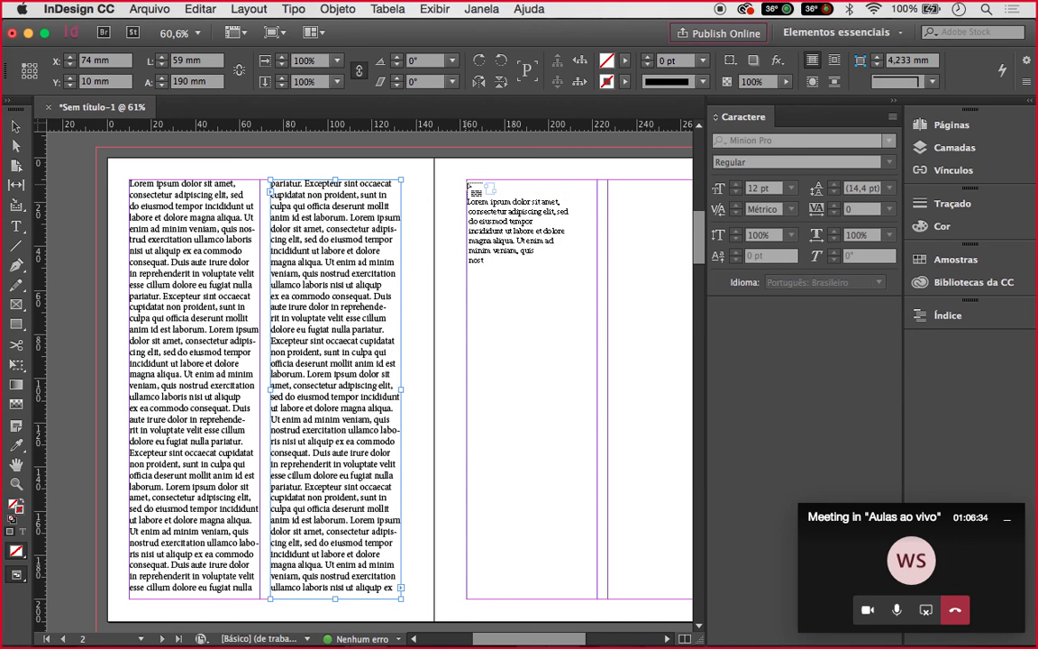
mouse_move(467, 180)
left_mouse_down()
mouse_move(520, 278)
mouse_move(614, 564)
mouse_move(598, 599)
left_mouse_up()
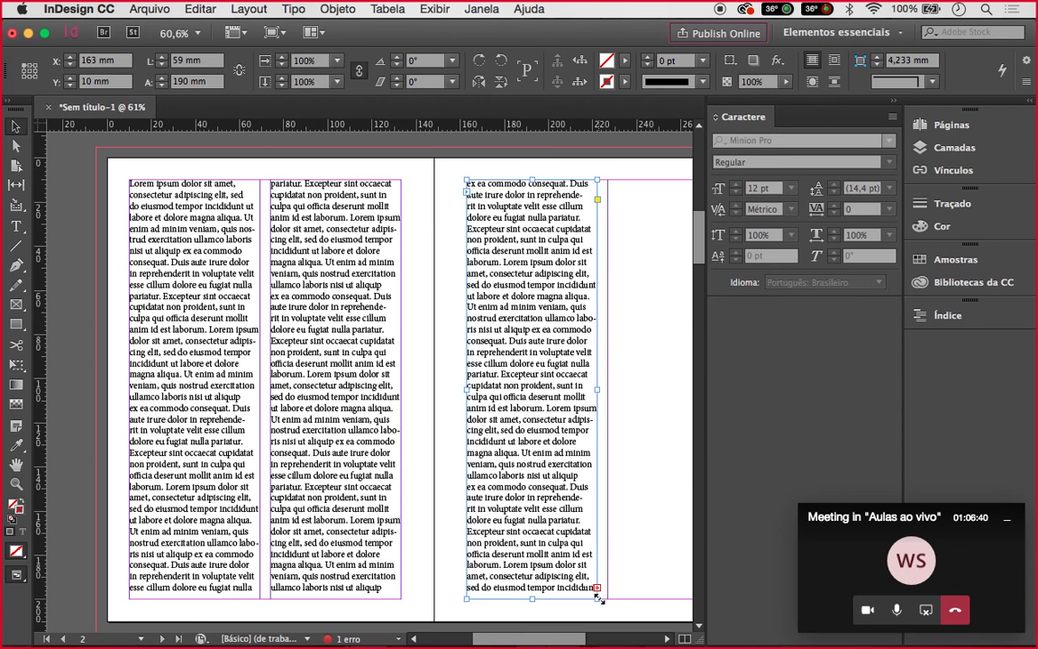
scroll(598, 599, "right", 3)
scroll(599, 600, "down", 1)
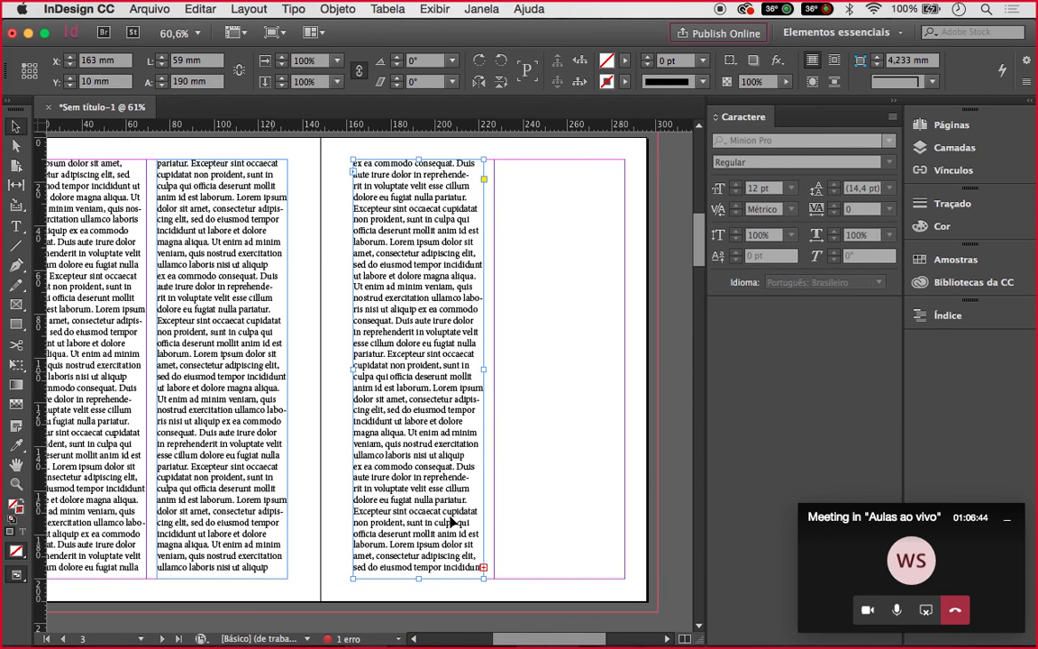
Thread the remaining overflow into a frame filling the right page's last column
left_click(484, 568)
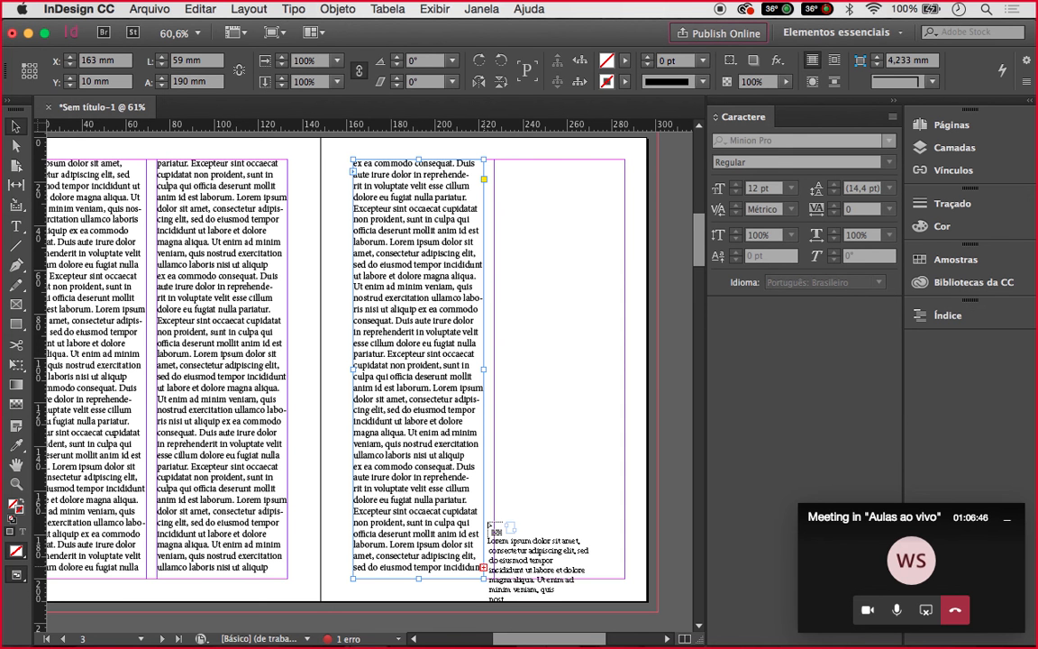
left_click(496, 163)
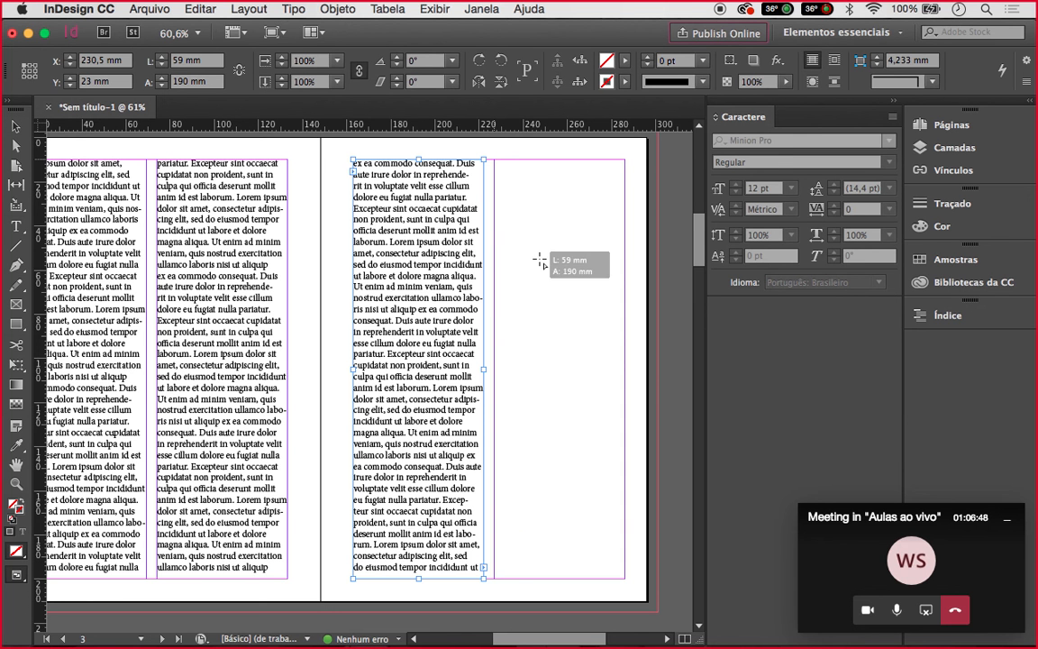
mouse_move(494, 160)
left_mouse_down()
mouse_move(636, 618)
mouse_move(625, 581)
left_mouse_up()
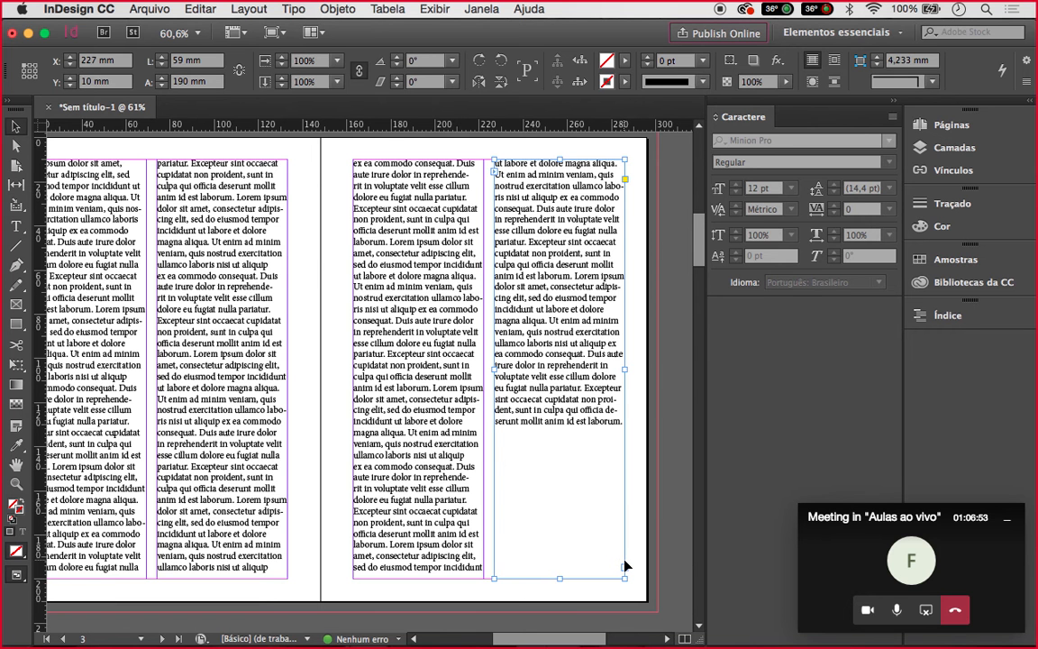
left_click(638, 541)
scroll(614, 492, "left", 4)
scroll(615, 492, "down", 1)
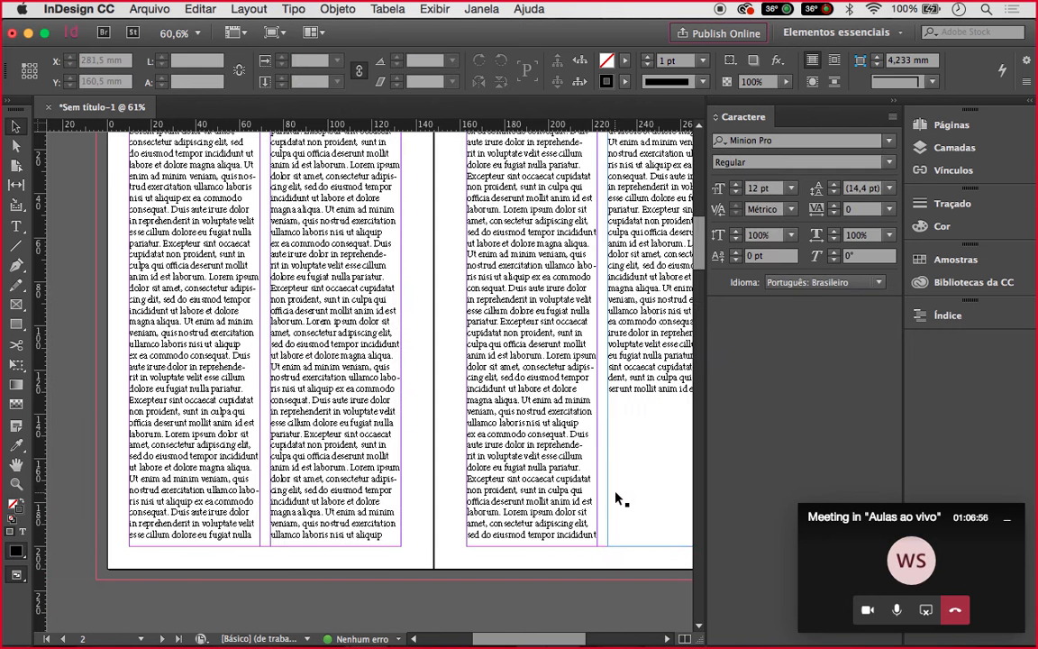
Add one blank line above the opening Lorem ipsum in the first column
double_click(172, 208)
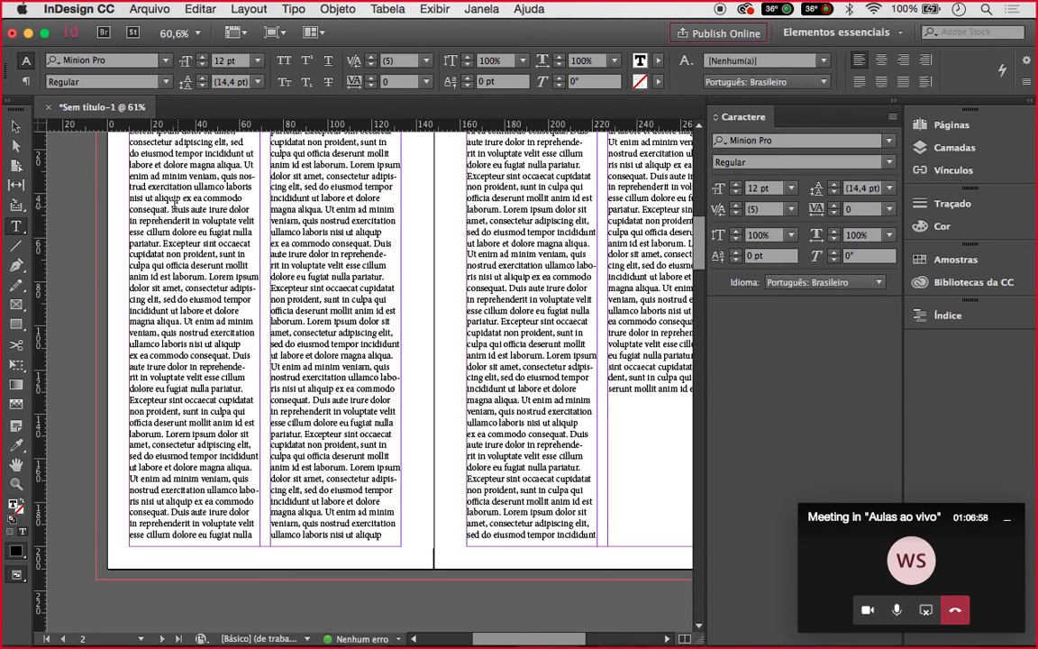
scroll(172, 208, "up", 3)
left_click(133, 210)
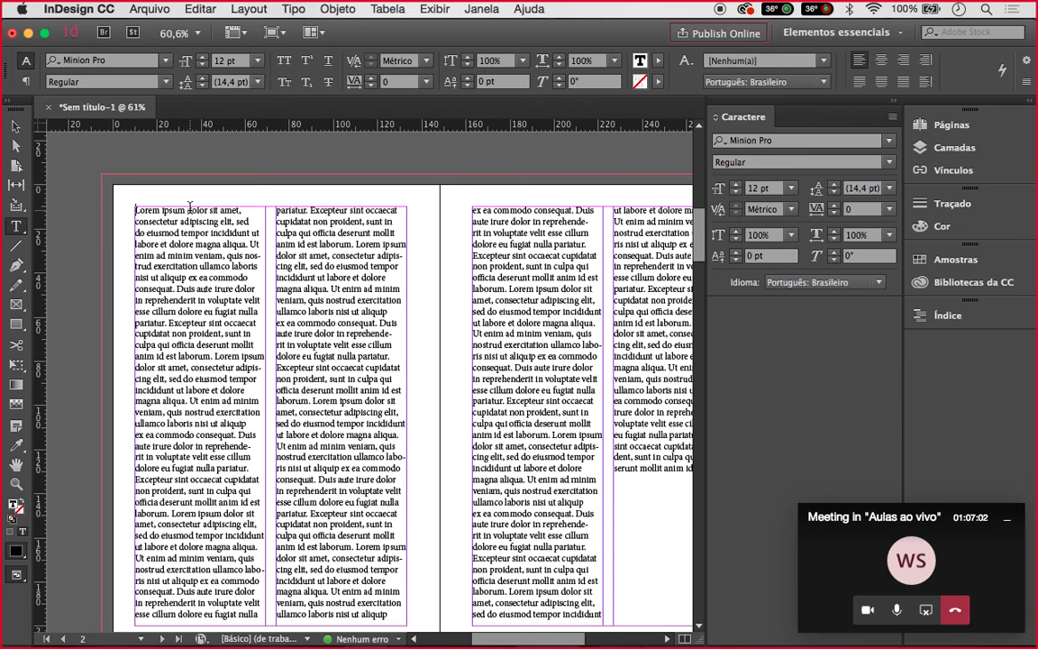
key("Return")
key("Return")
key("Return")
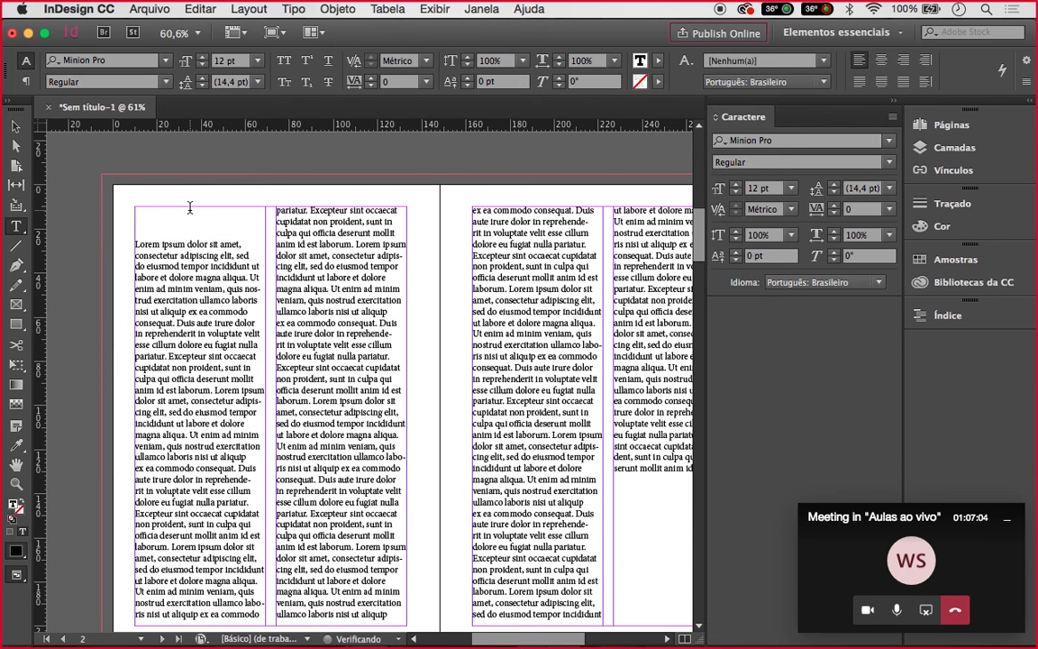
key("Return")
key("Return")
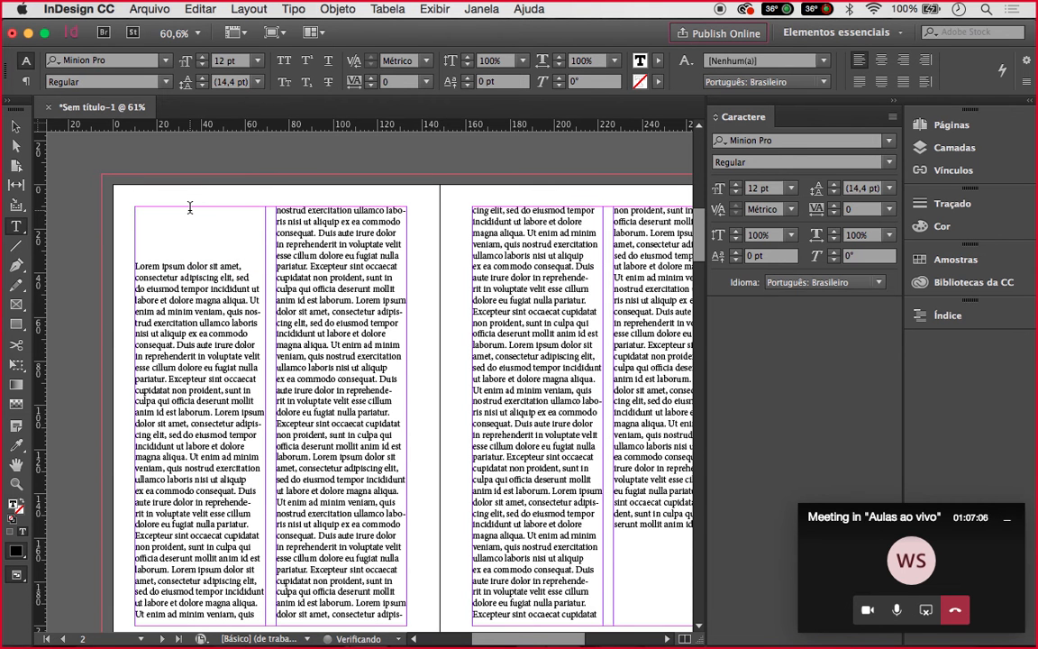
key("Return")
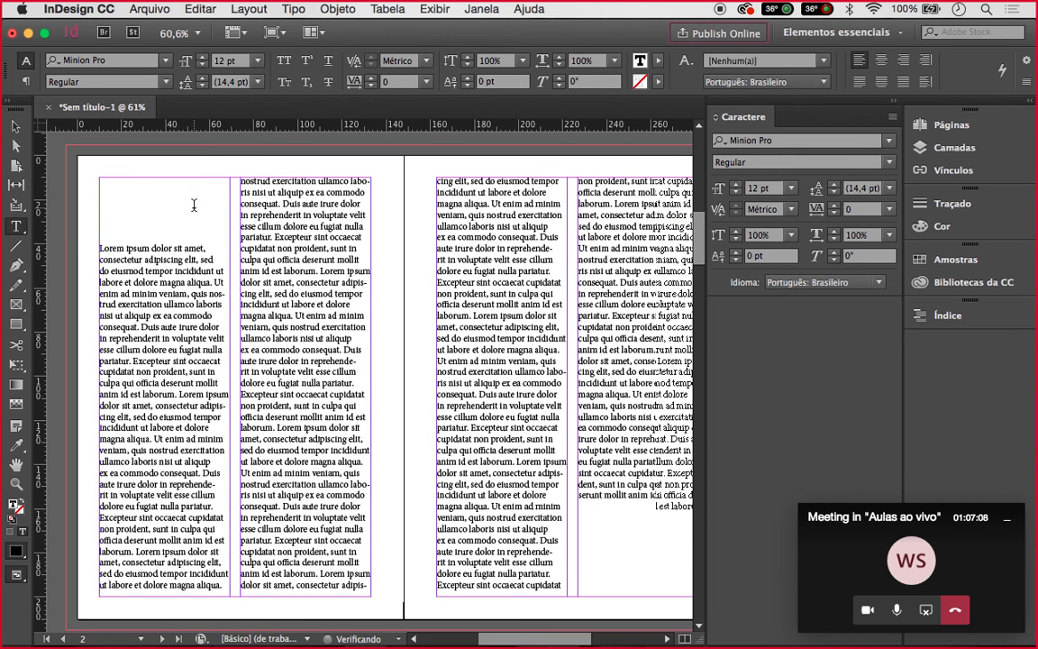
scroll(191, 205, "down", 3)
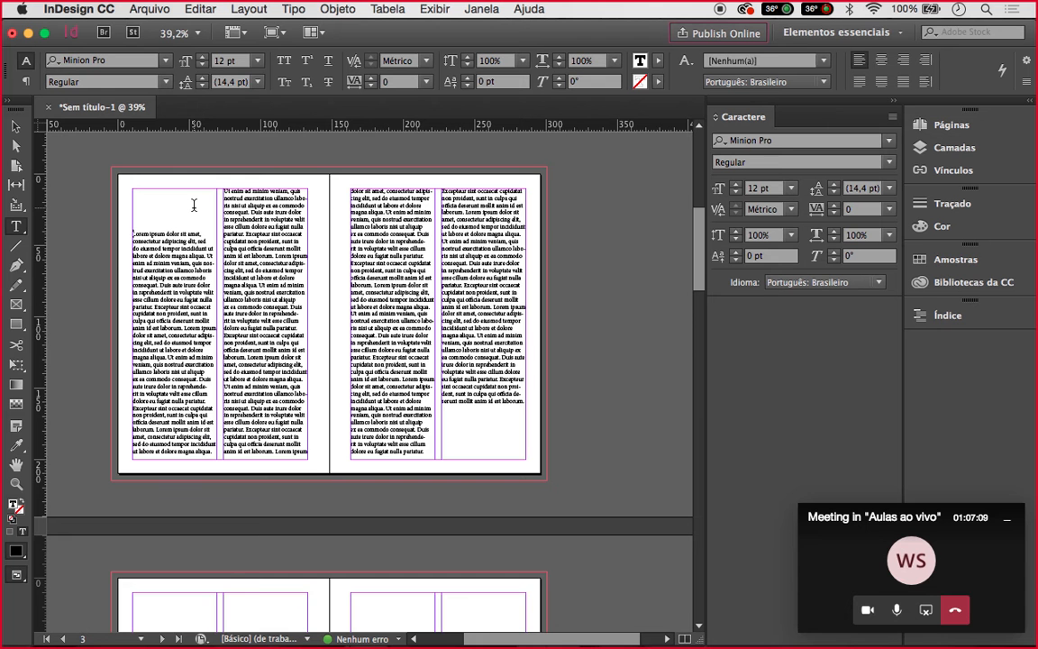
scroll(194, 205, "up", 2)
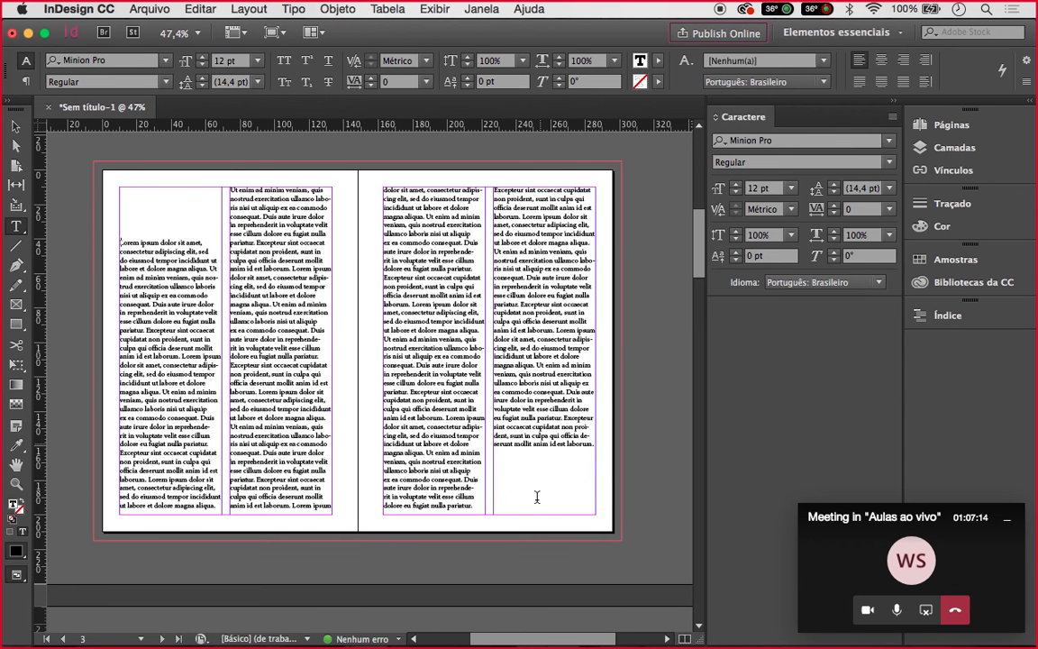
key("BackSpace")
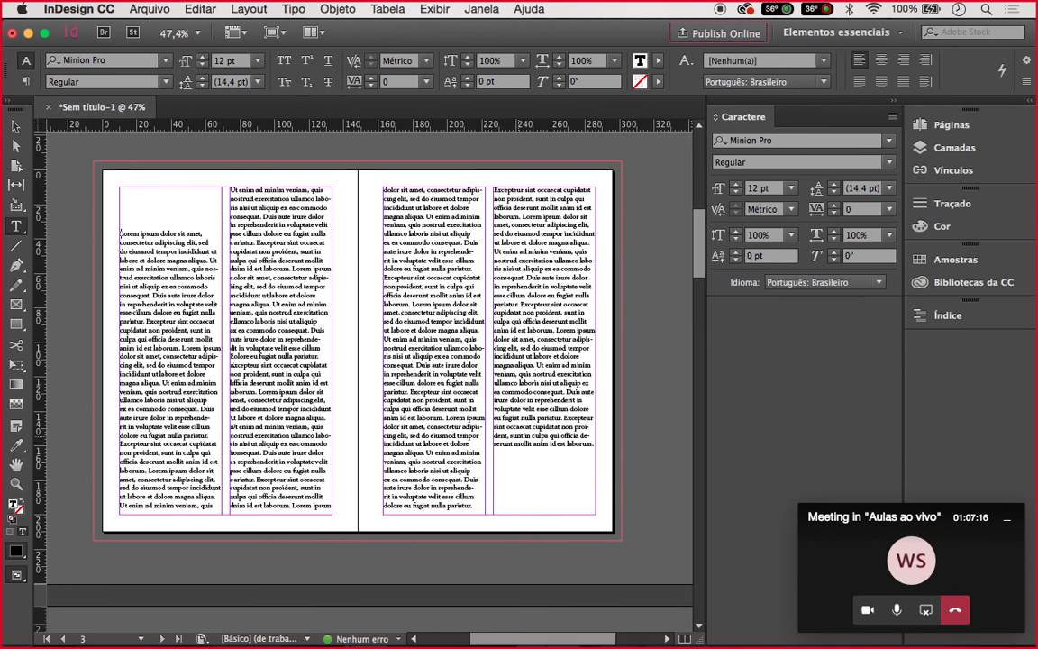
key("BackSpace")
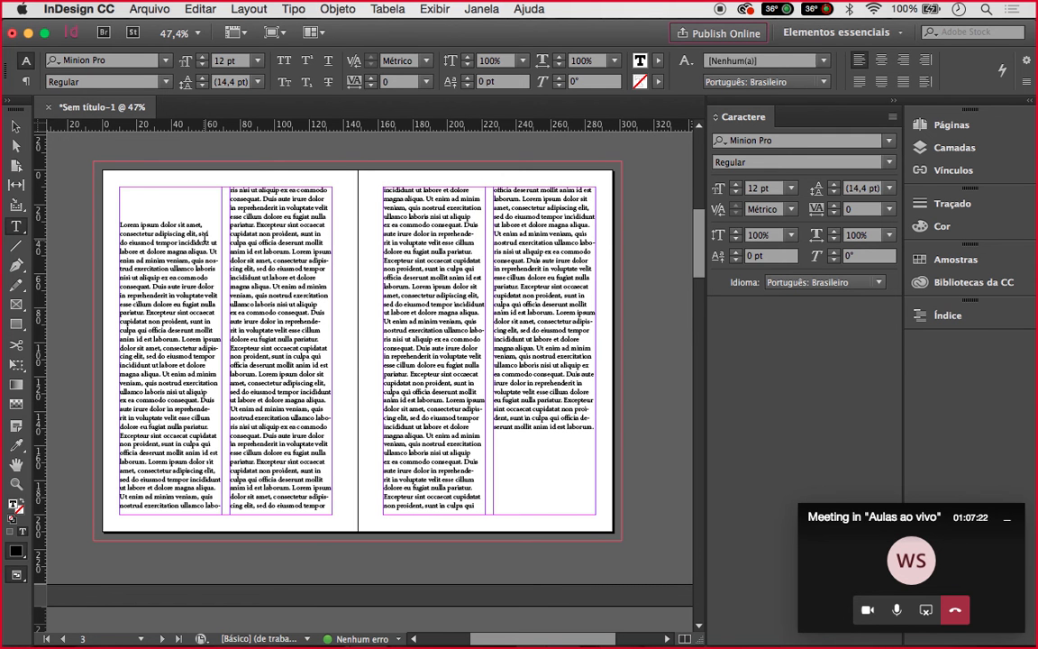
Split 'Duis aute irure … cupida' into its own paragraph and select it
left_click(153, 285)
key("Return")
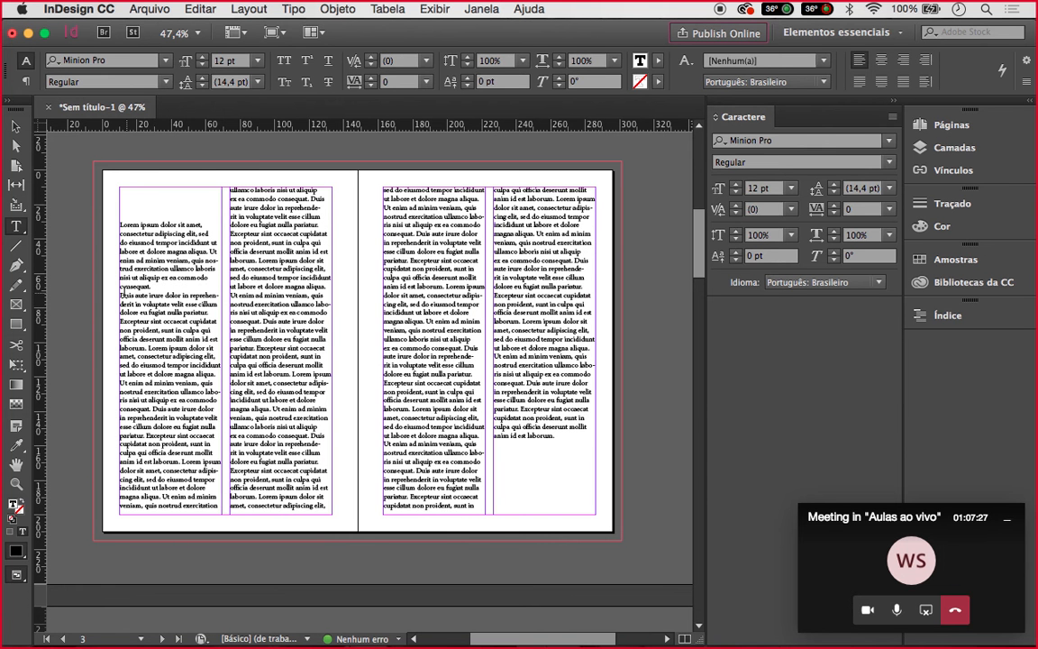
left_click(210, 319)
key("Return")
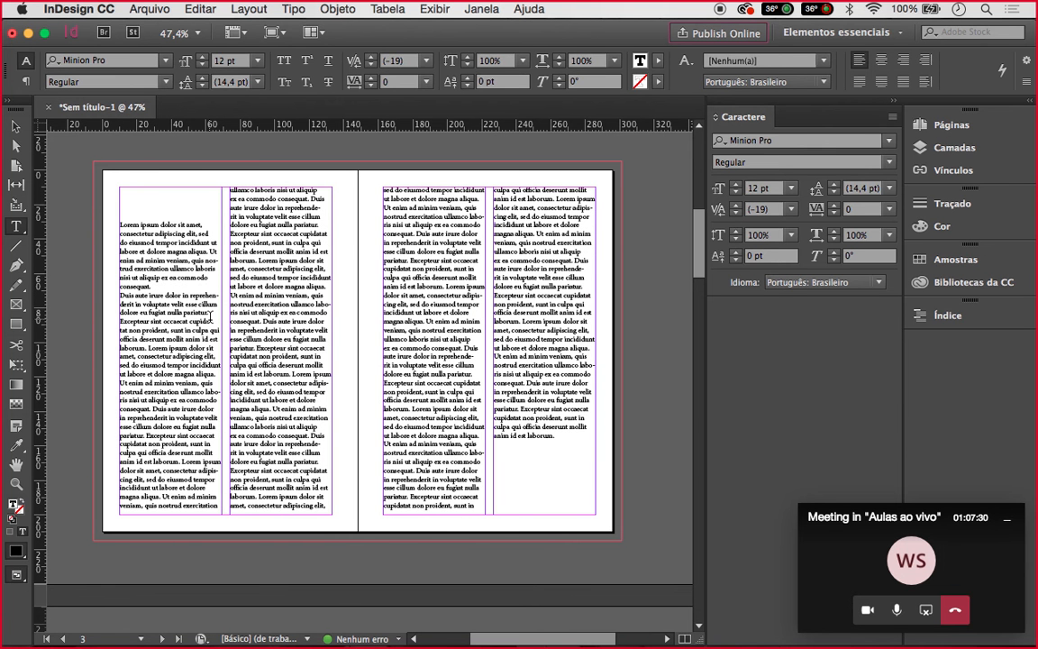
left_click(211, 320)
left_click_drag(211, 320, 113, 297)
scroll(114, 298, "up", 3)
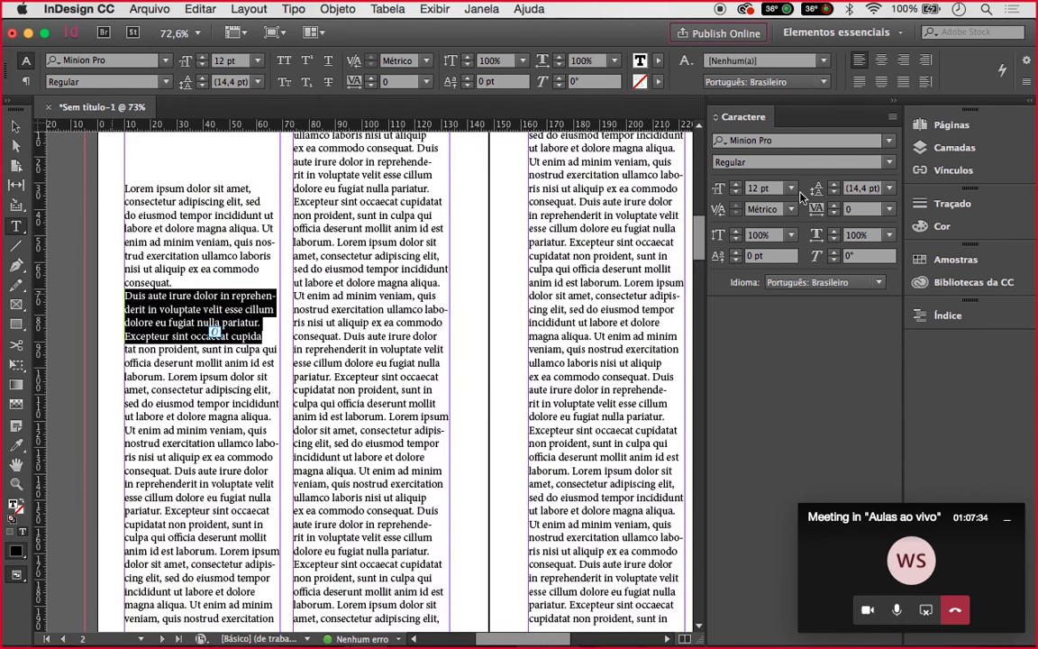
Raise the selected Duis aute irure paragraph to 15 pt
left_click(737, 184)
left_click(737, 184)
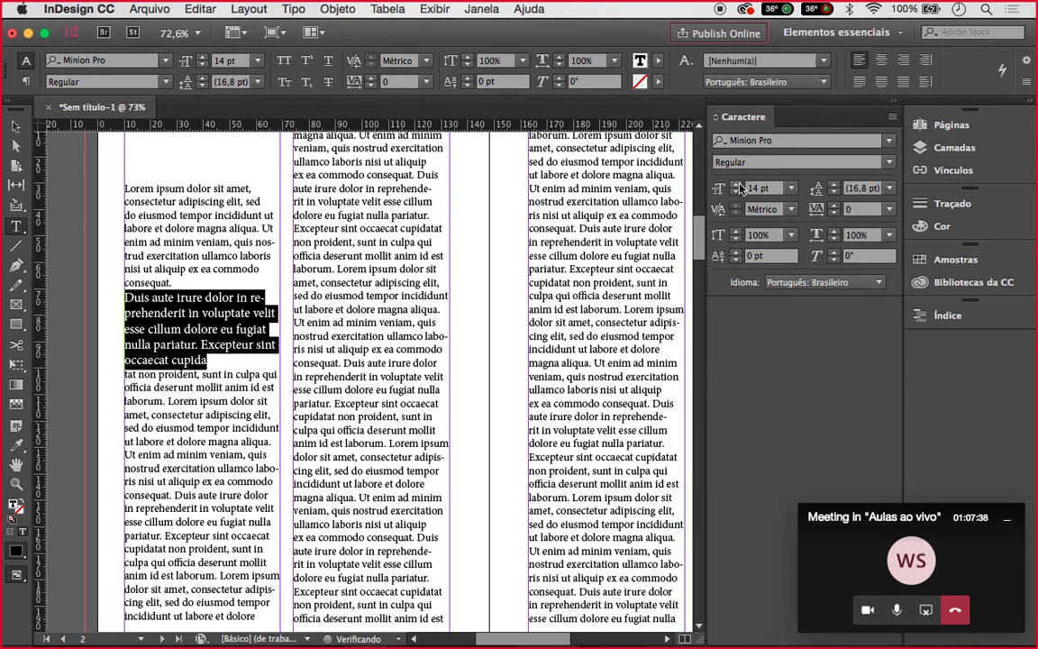
left_click(738, 184)
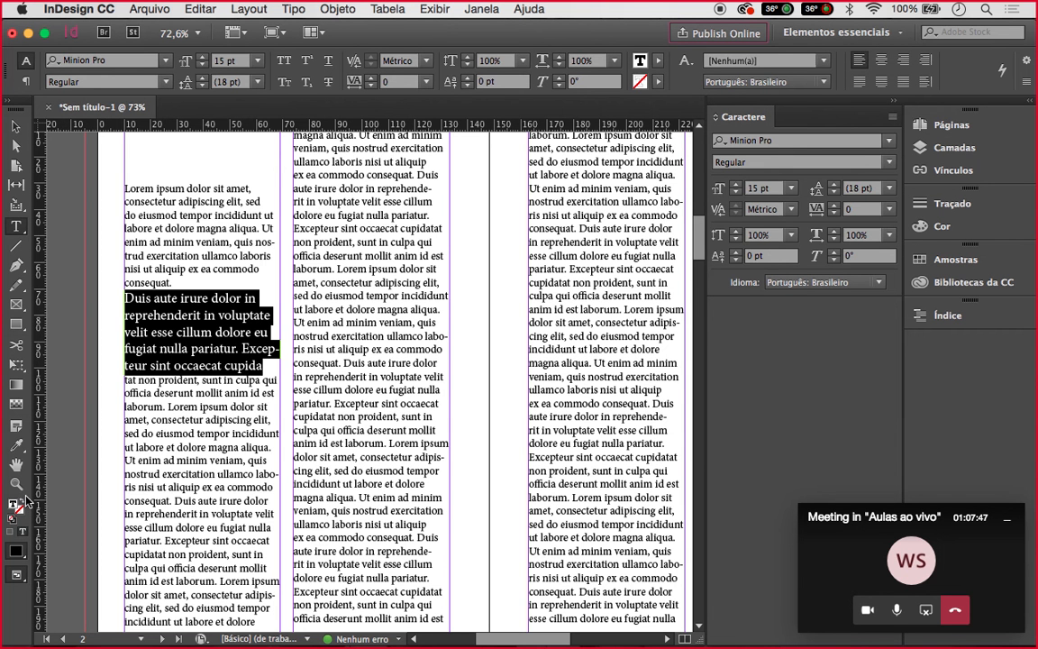
Insert blank lines after 'consequat.' and after 'cupida'
key("Escape")
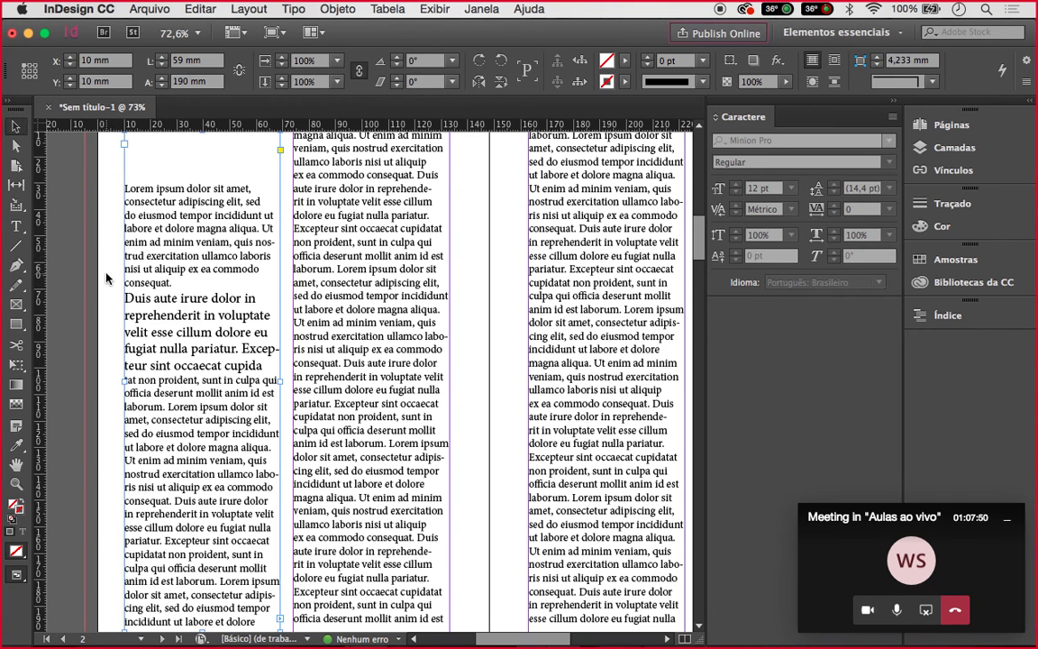
double_click(170, 277)
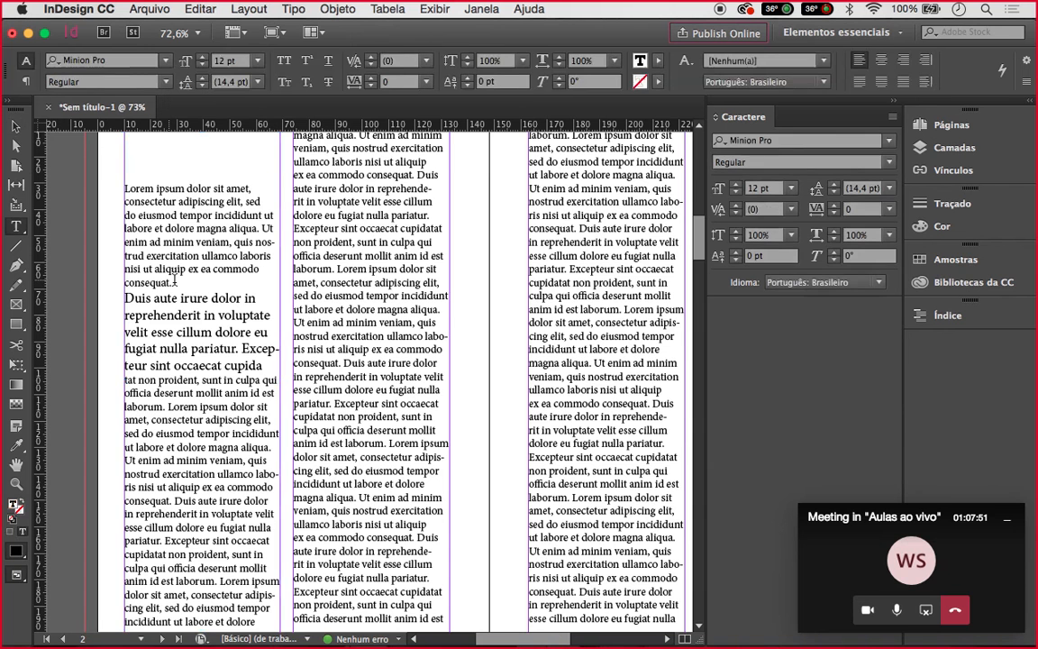
key("Return")
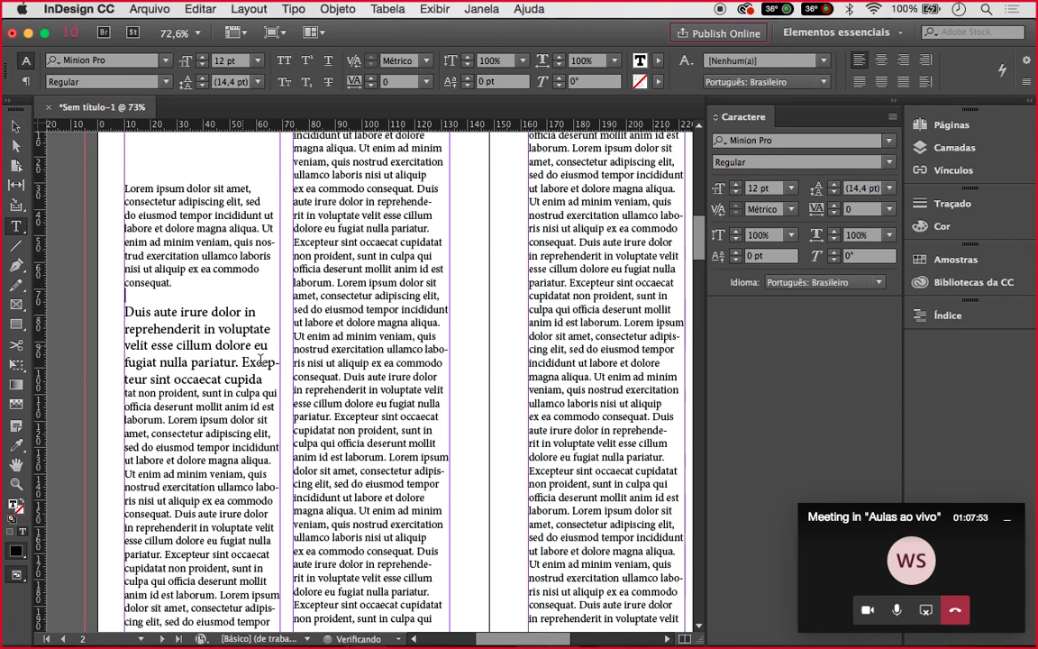
left_click(265, 379)
key("Return")
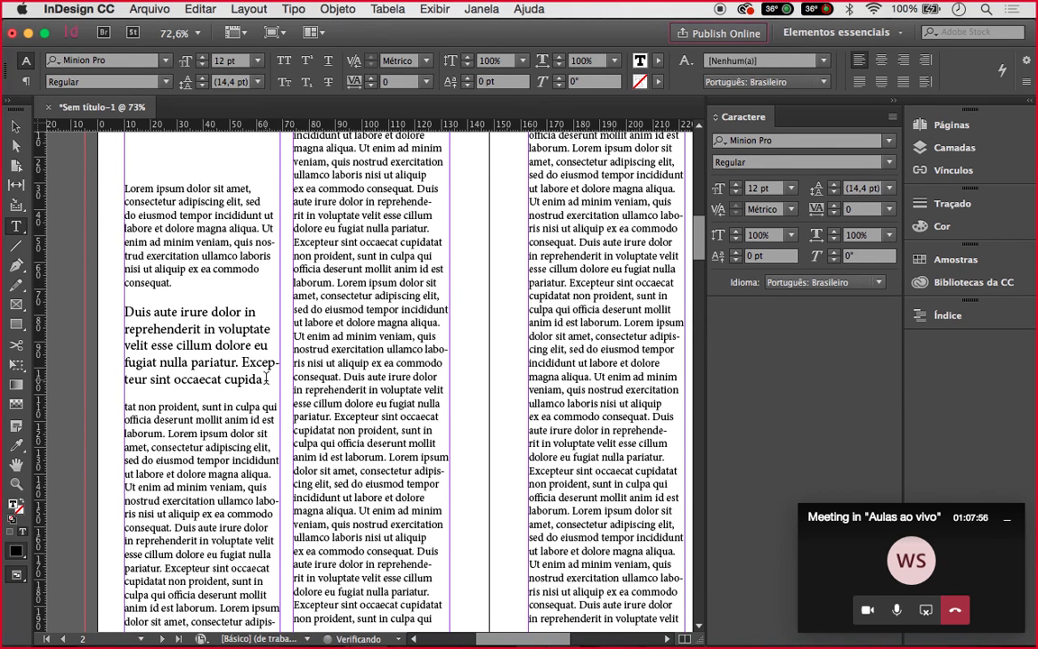
left_click(15, 125)
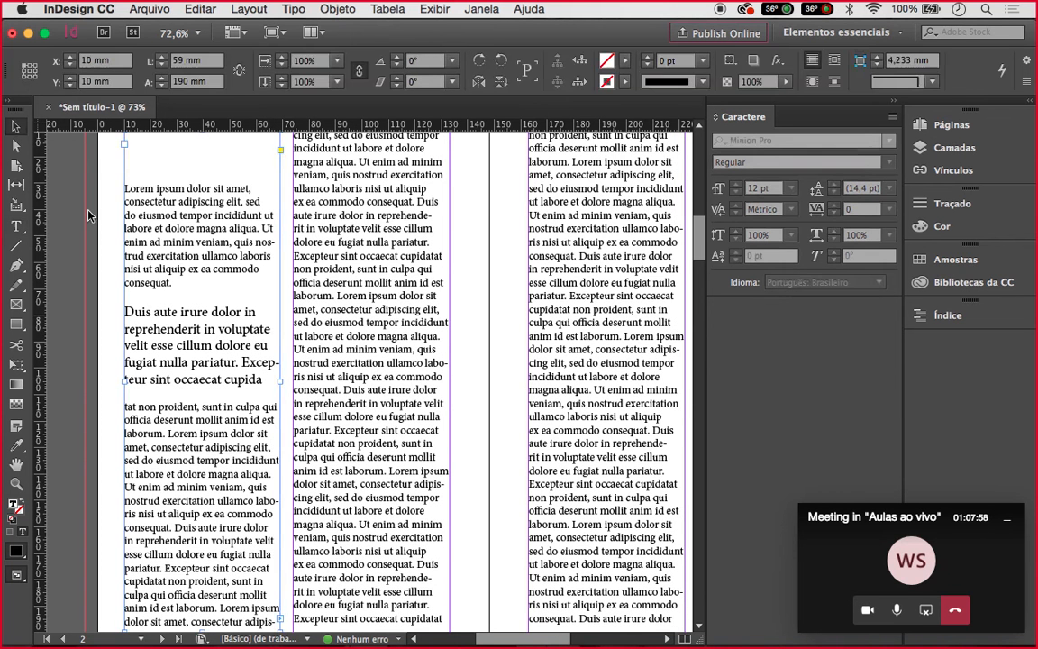
left_click(88, 214)
scroll(88, 217, "down", 5)
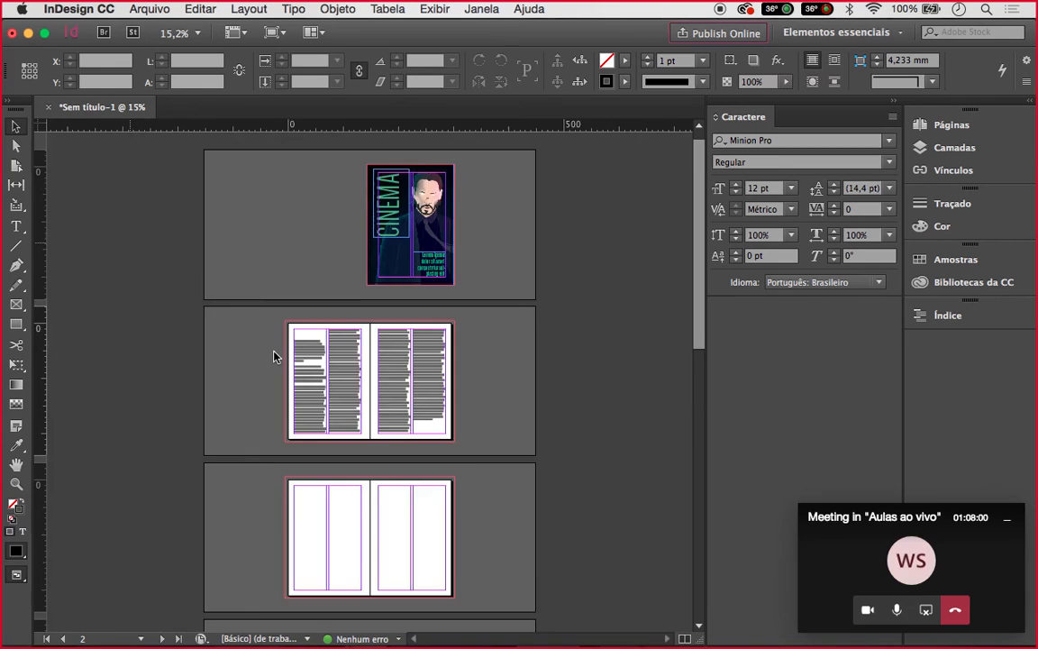
scroll(274, 352, "up", 2)
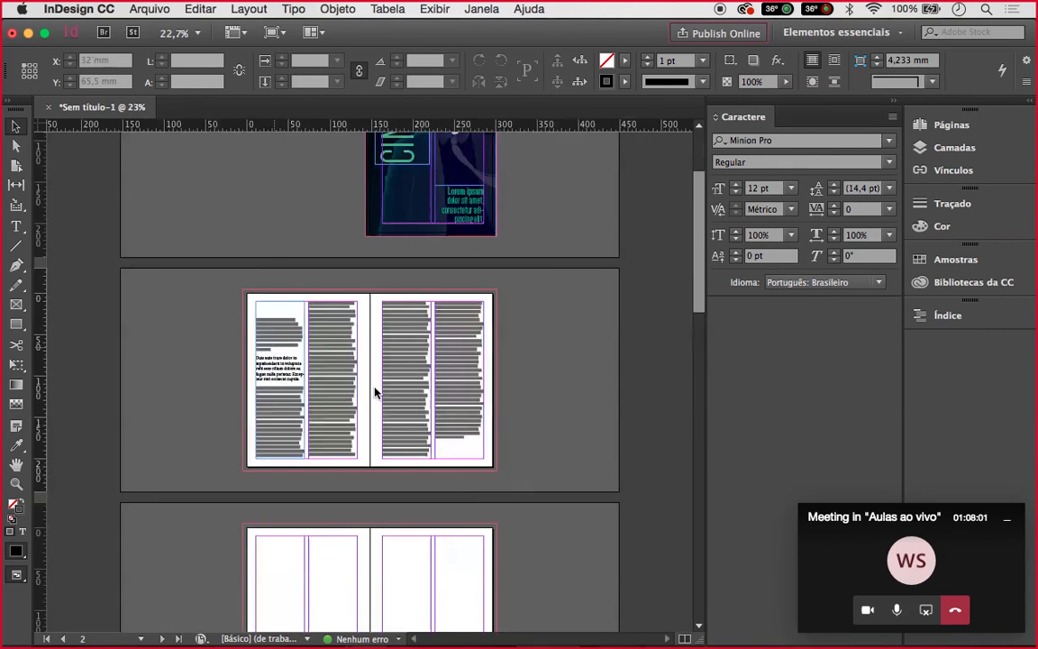
scroll(375, 392, "up", 2)
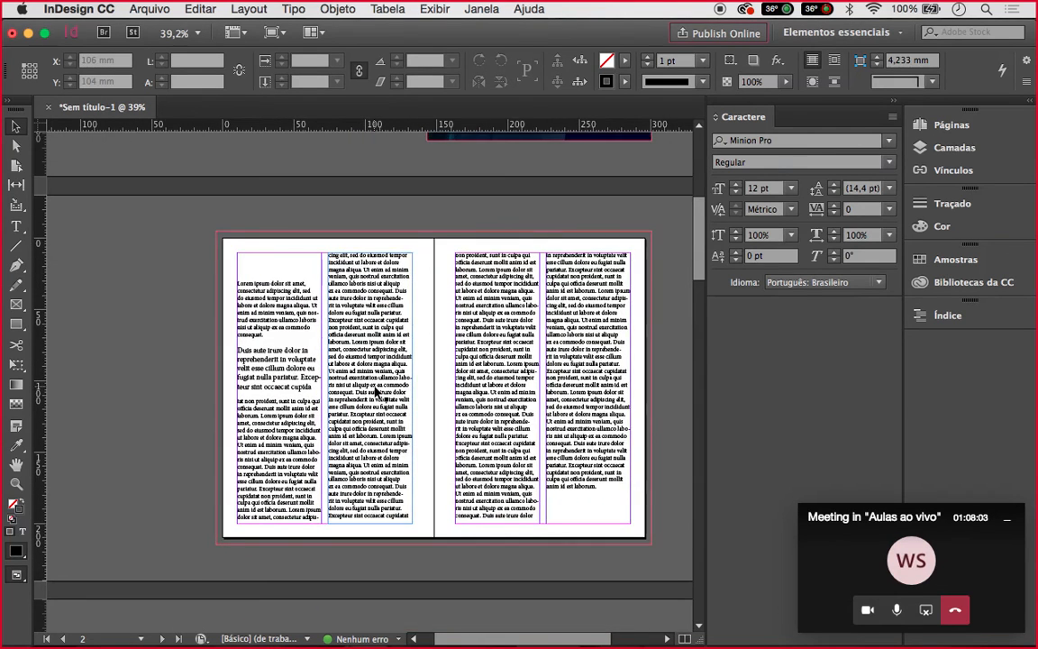
scroll(377, 392, "up", 1)
scroll(260, 296, "up", 1)
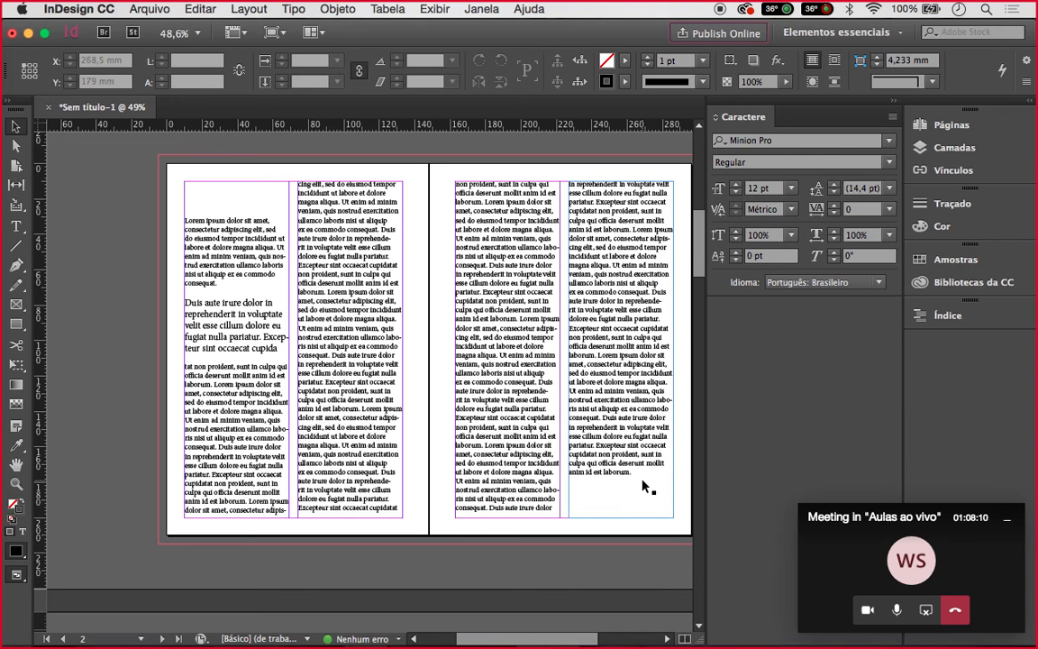
left_click(332, 315)
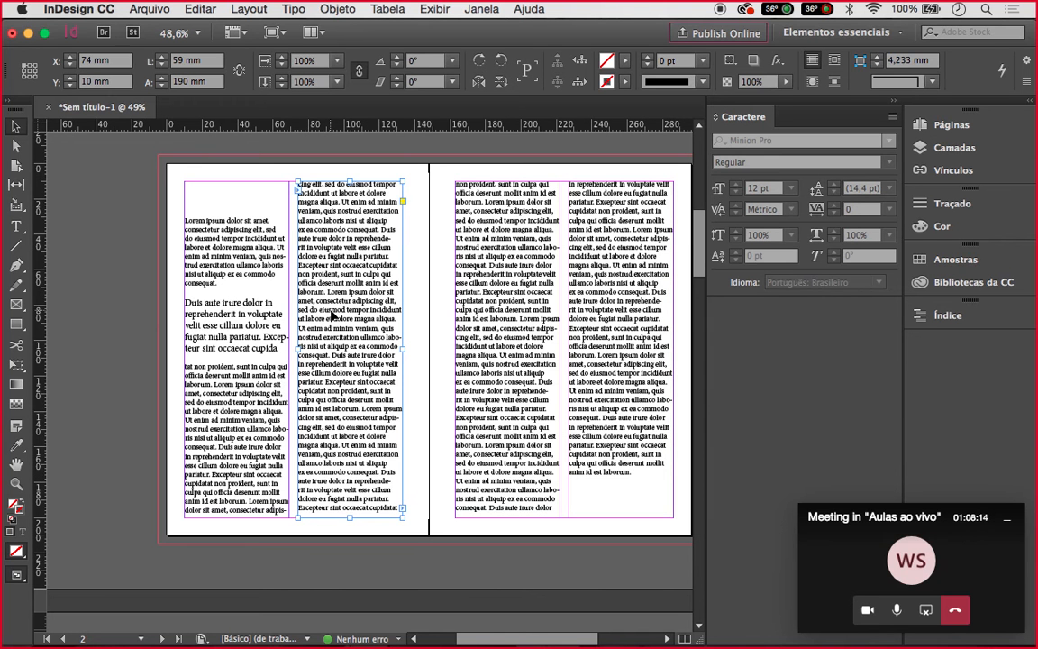
scroll(333, 316, "up", 3)
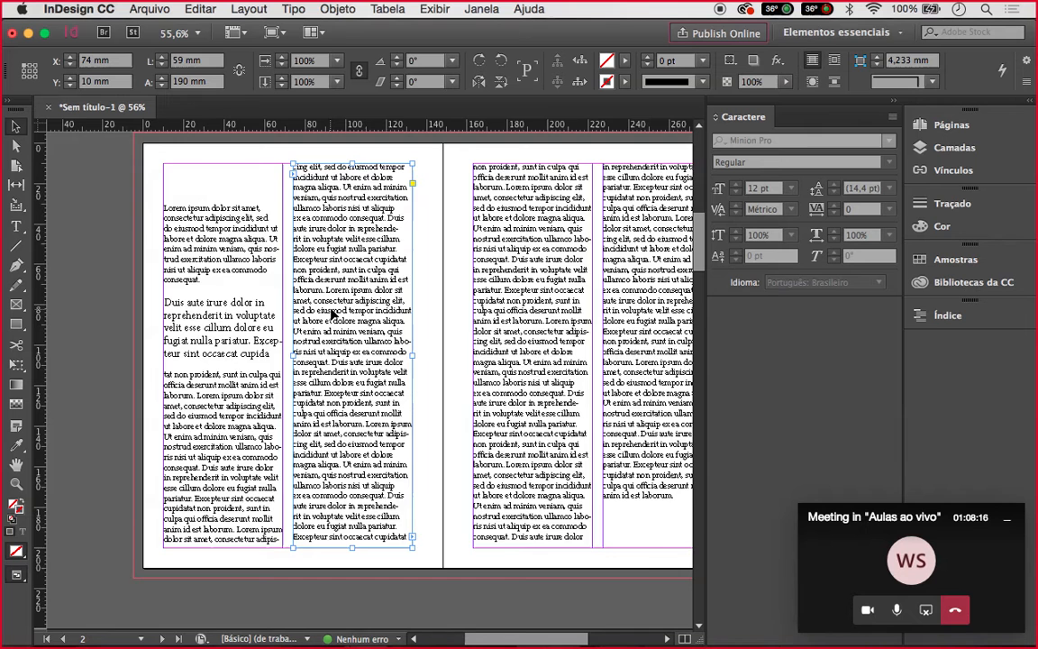
Create a text frame at the top-left with 'FILME DO ANO' broken after FILME
left_click(13, 229)
left_click_drag(129, 220, 291, 275)
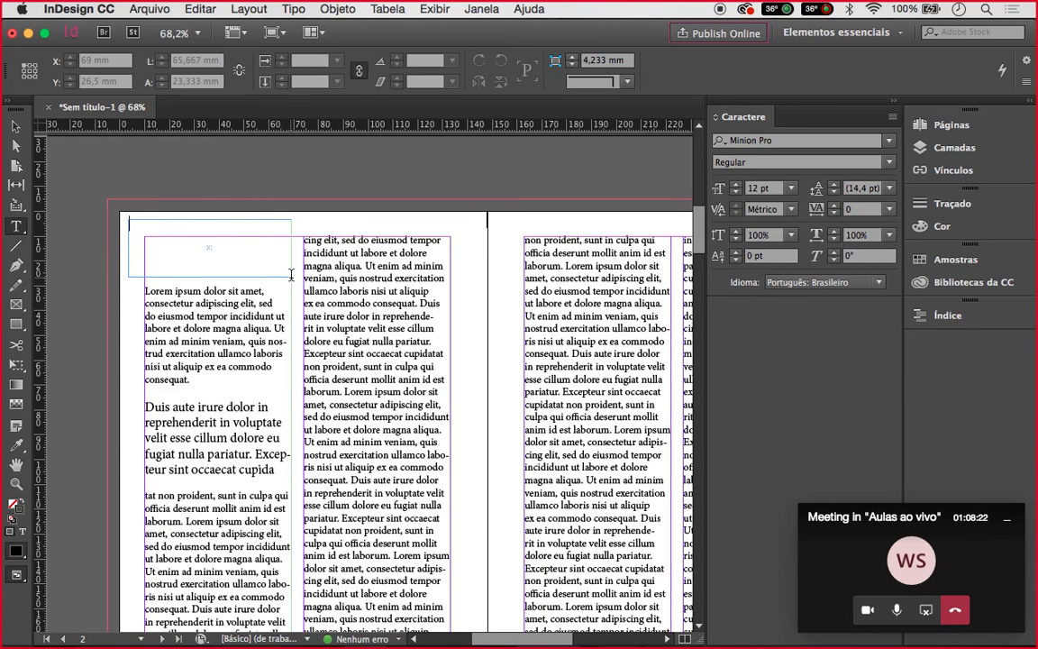
type("FILM")
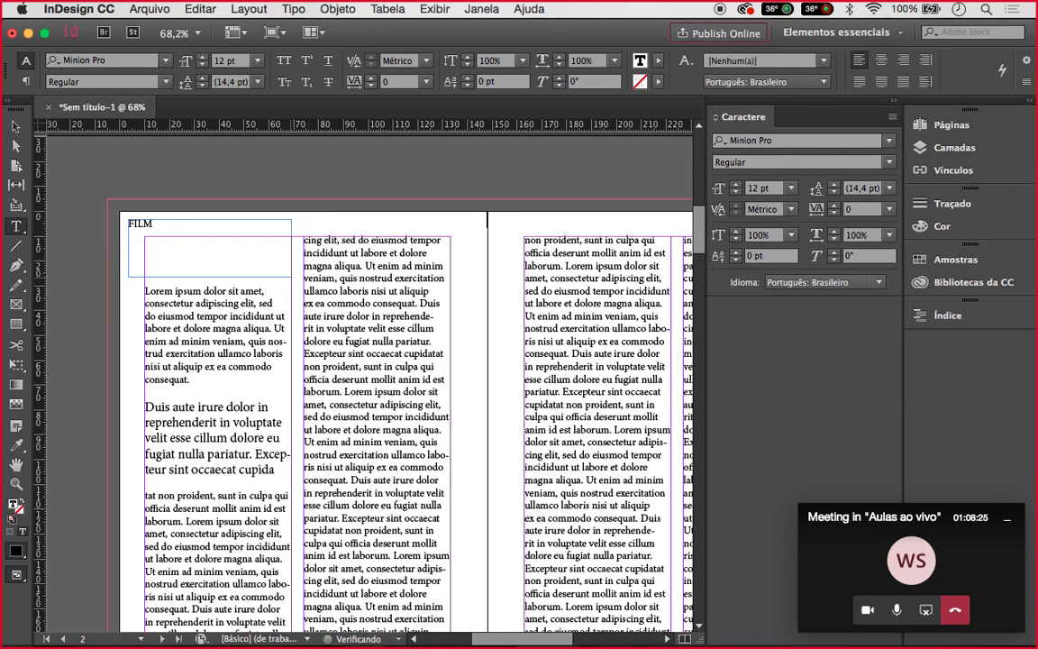
type("E DO ANO")
left_click(163, 222)
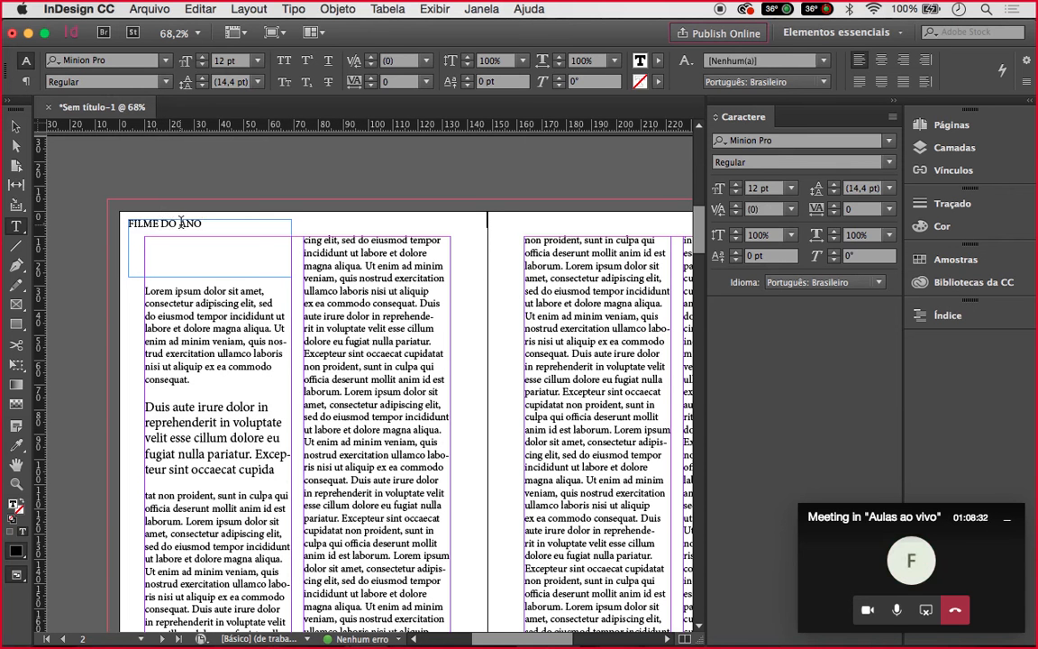
key("Return")
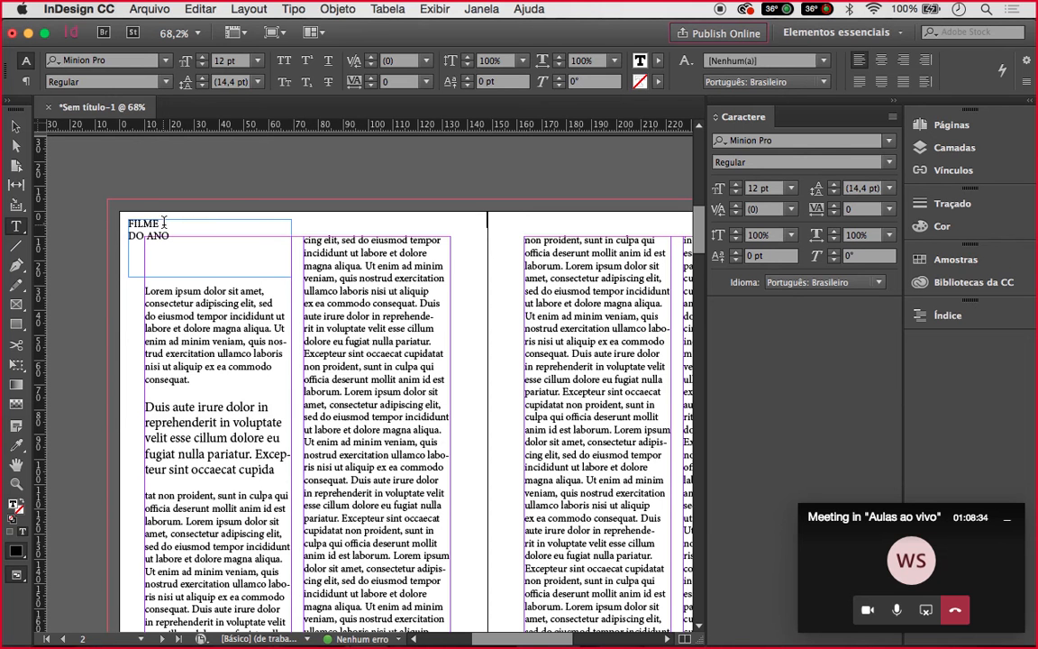
Set the title to 24 pt and nudge its frame toward the top-left margin
left_click_drag(170, 236, 132, 226)
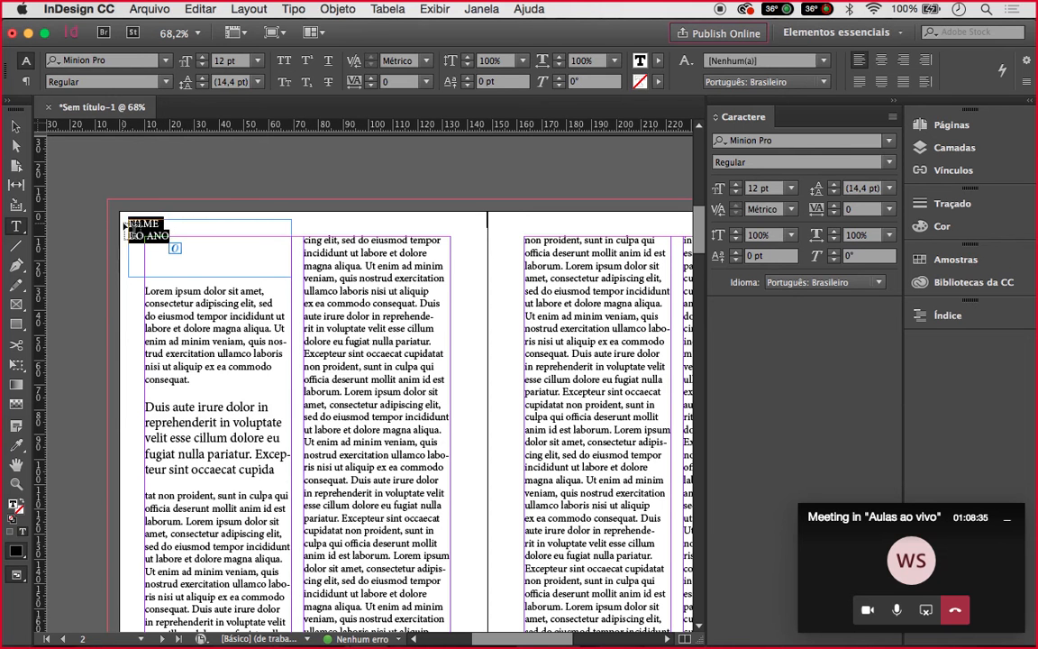
left_click(258, 61)
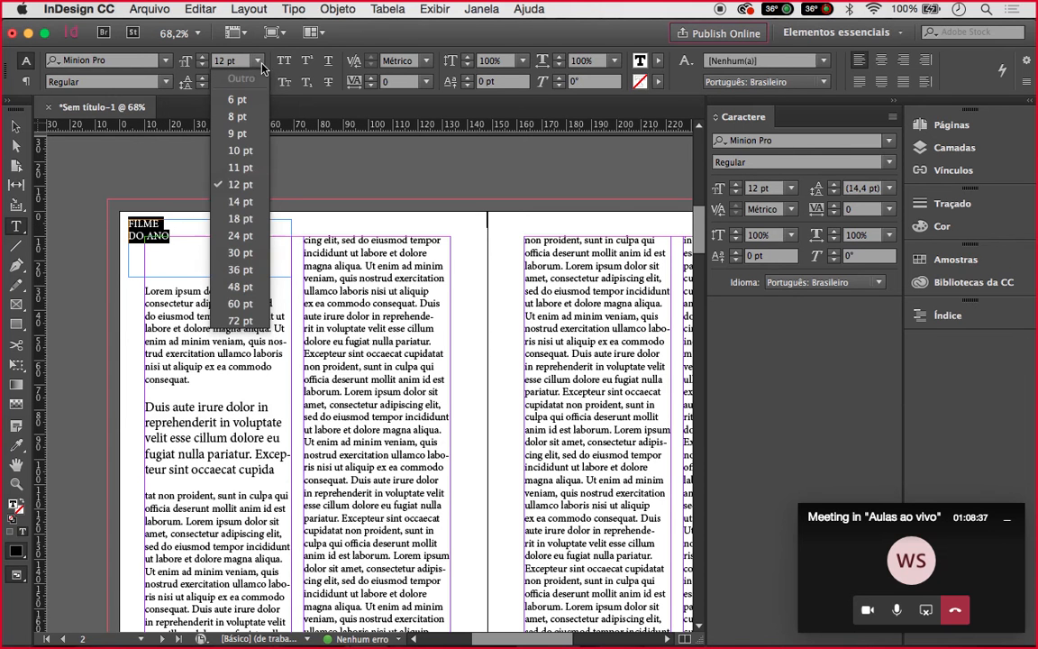
left_click(240, 236)
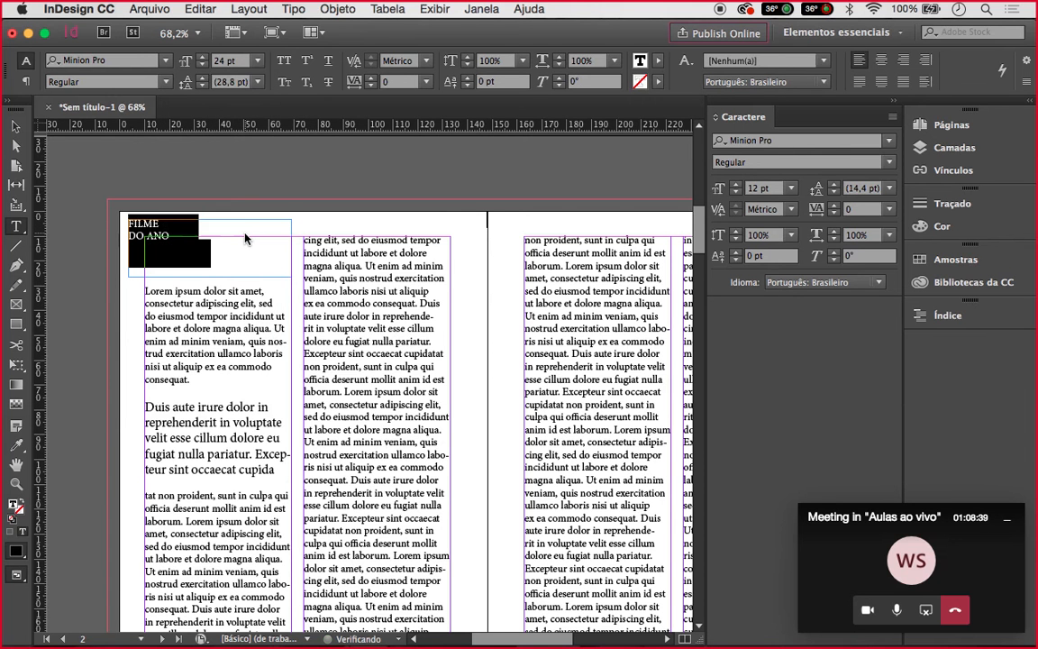
left_click(18, 128)
left_click_drag(212, 248, 215, 263)
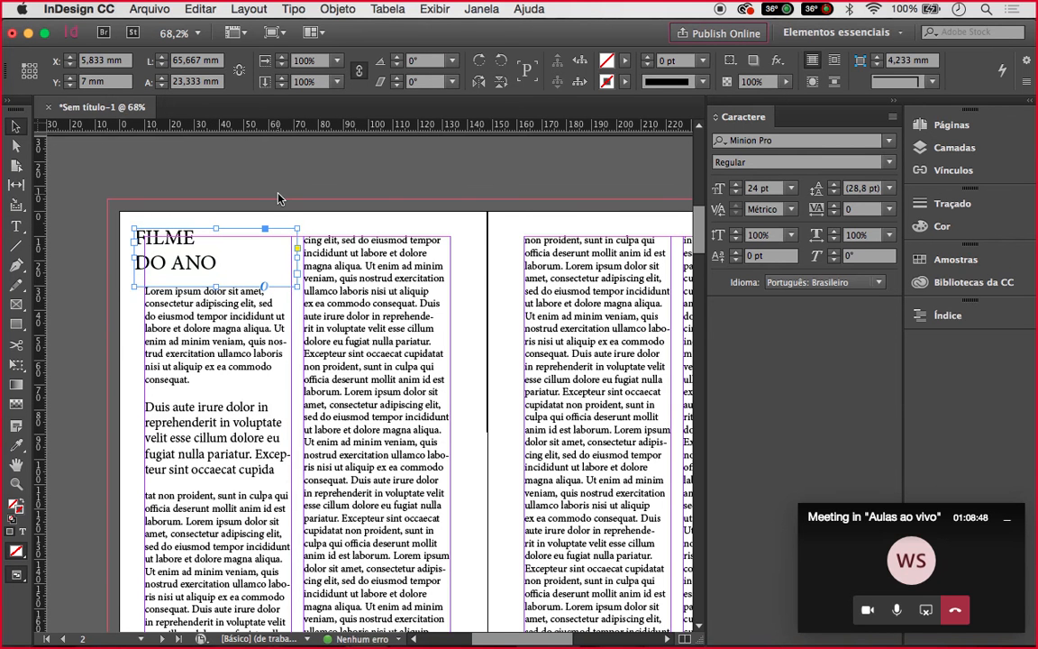
left_click(249, 174)
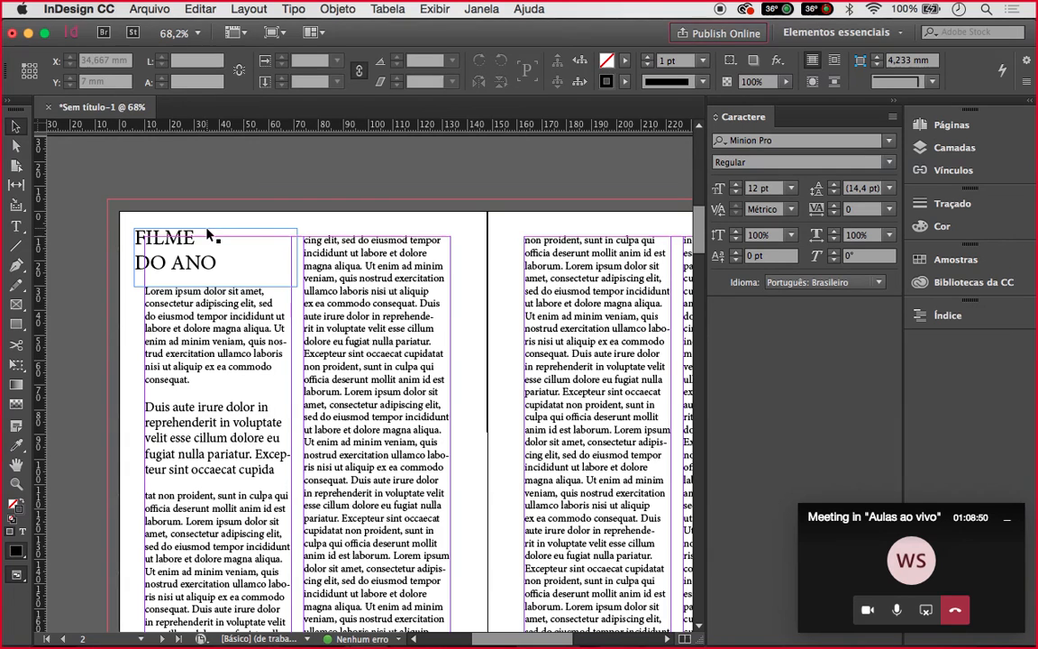
key("shift+w")
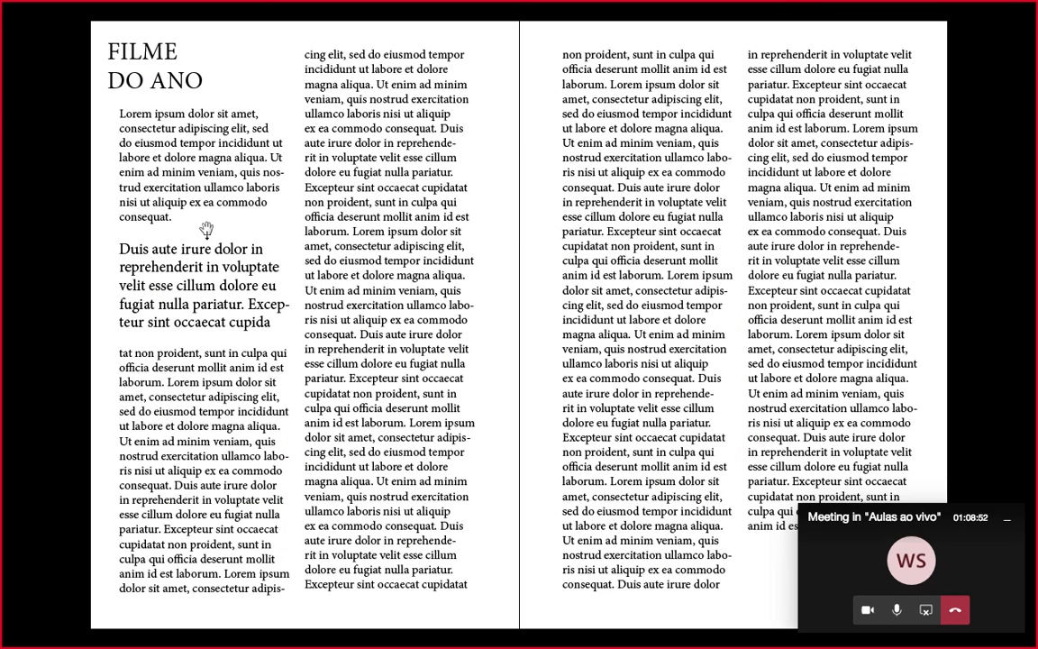
key("Left")
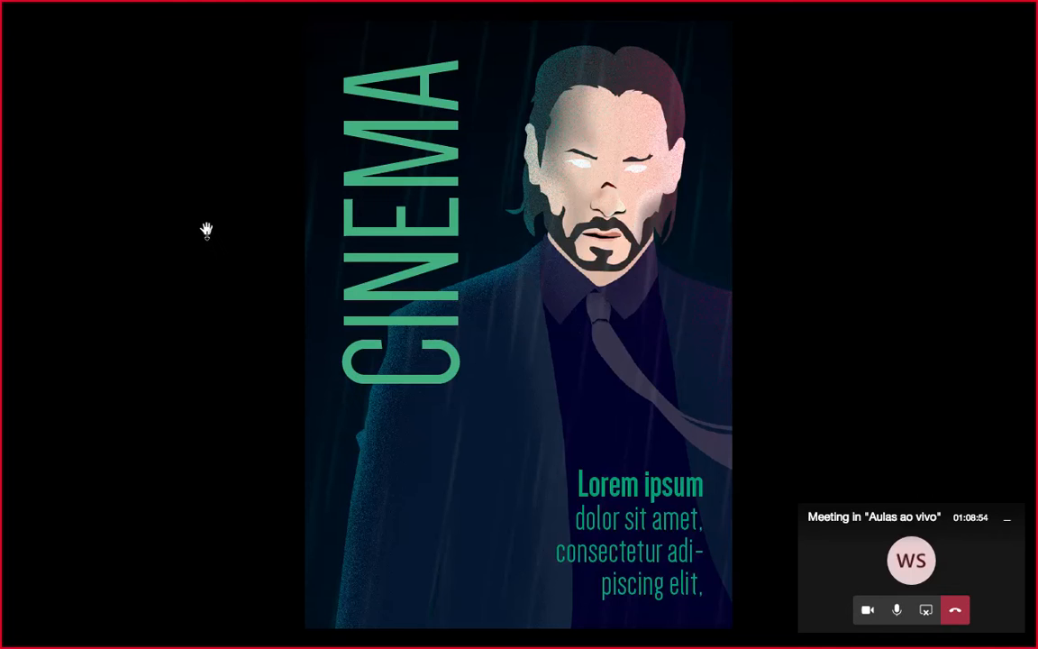
key("Right")
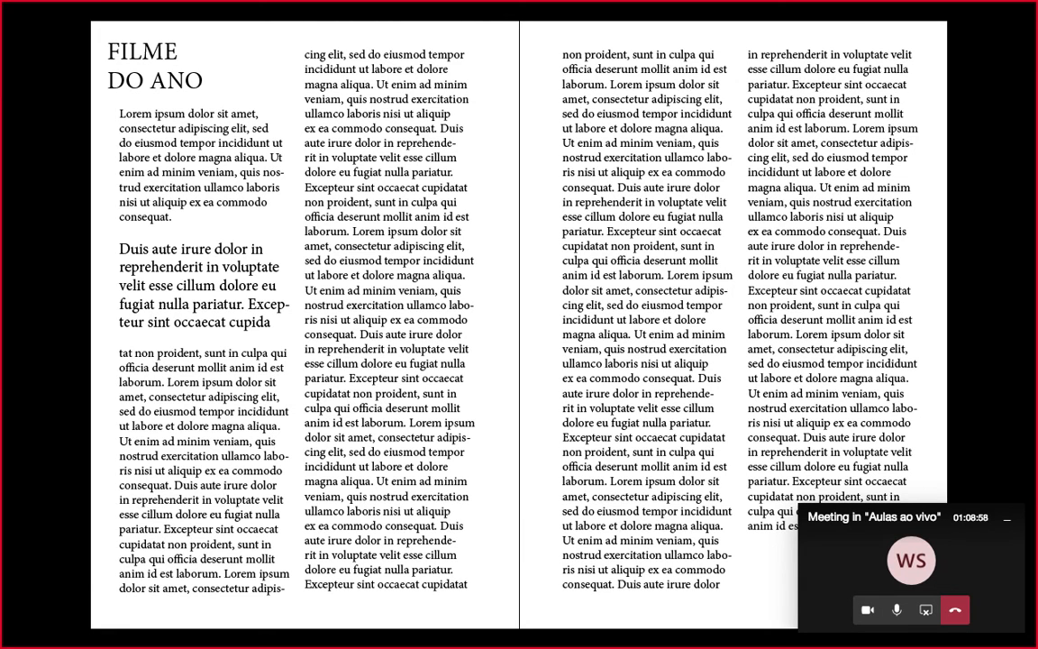
key("Escape")
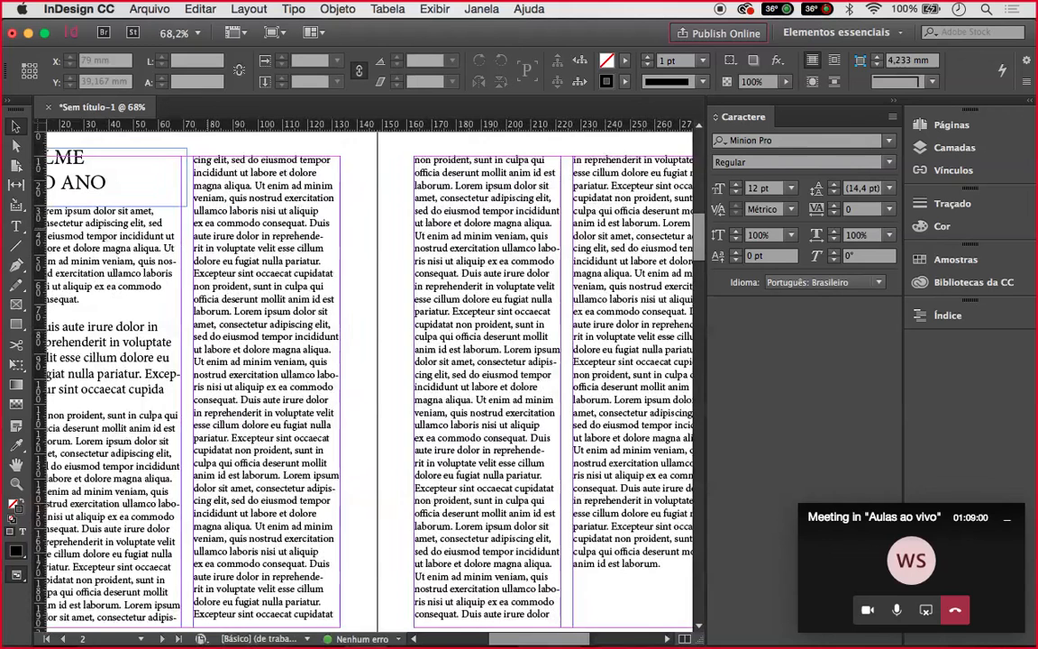
Zoom out and select all four column text frames on the spread
scroll(105, 243, "down", 4)
left_click(106, 242)
left_click(110, 256)
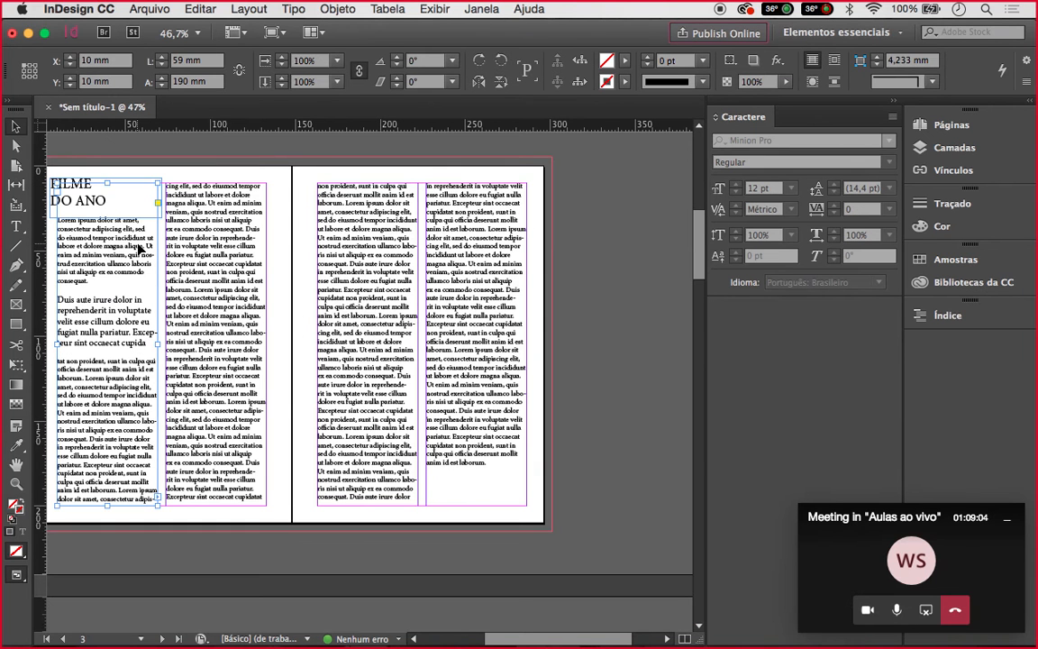
left_click(230, 247, "shift")
left_click(369, 218, "shift")
left_click(455, 243, "shift")
left_click(455, 243, "shift")
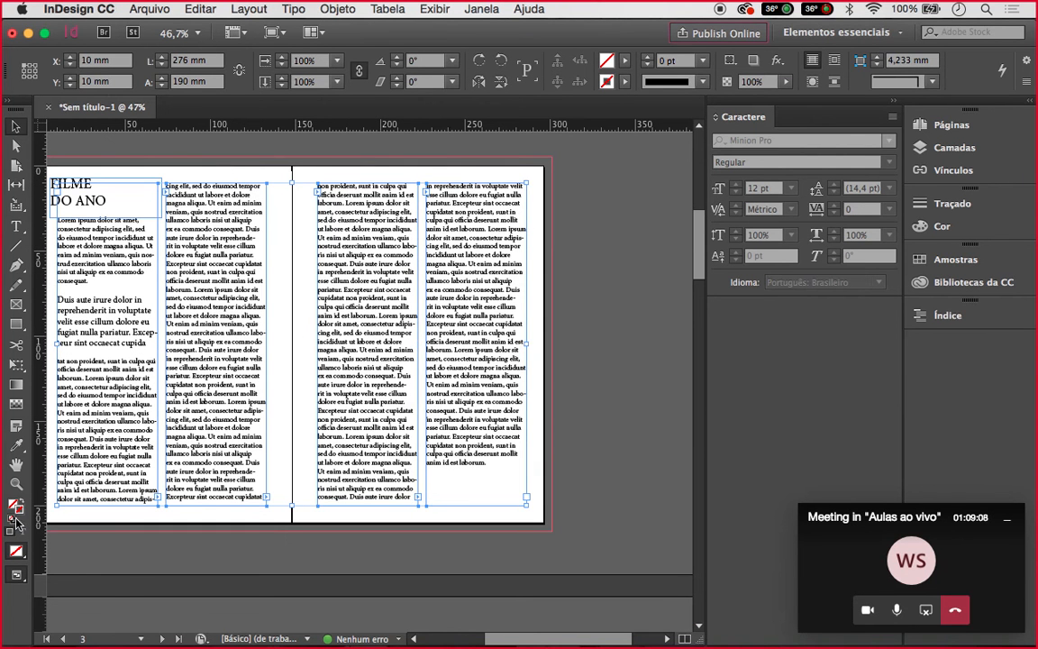
Select all text in the threaded body story with Cmd+A
left_click(17, 228)
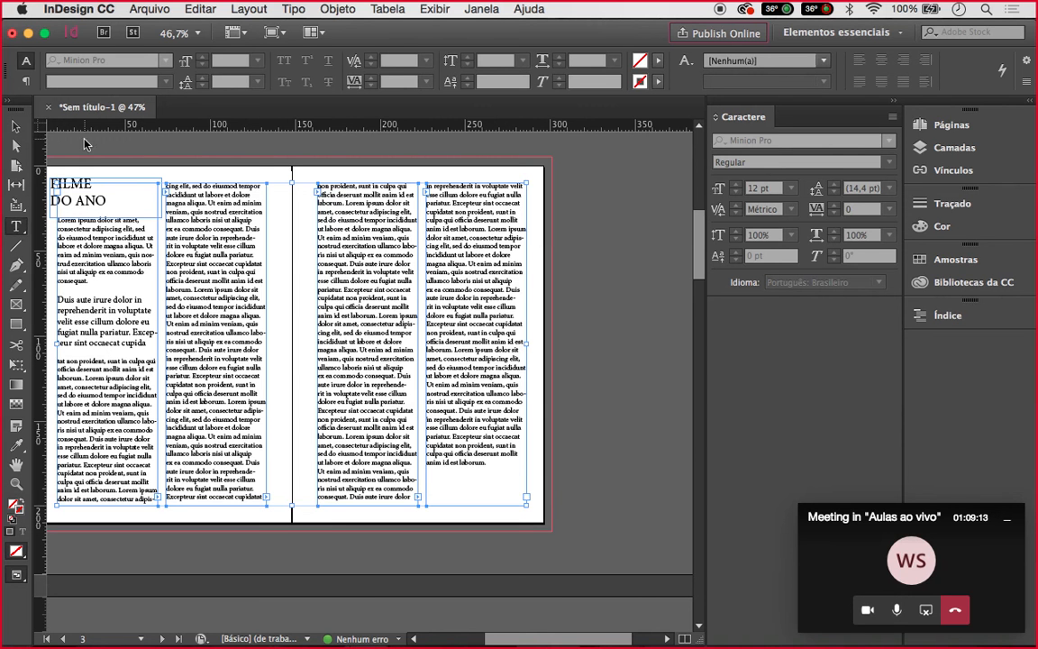
left_click(117, 272)
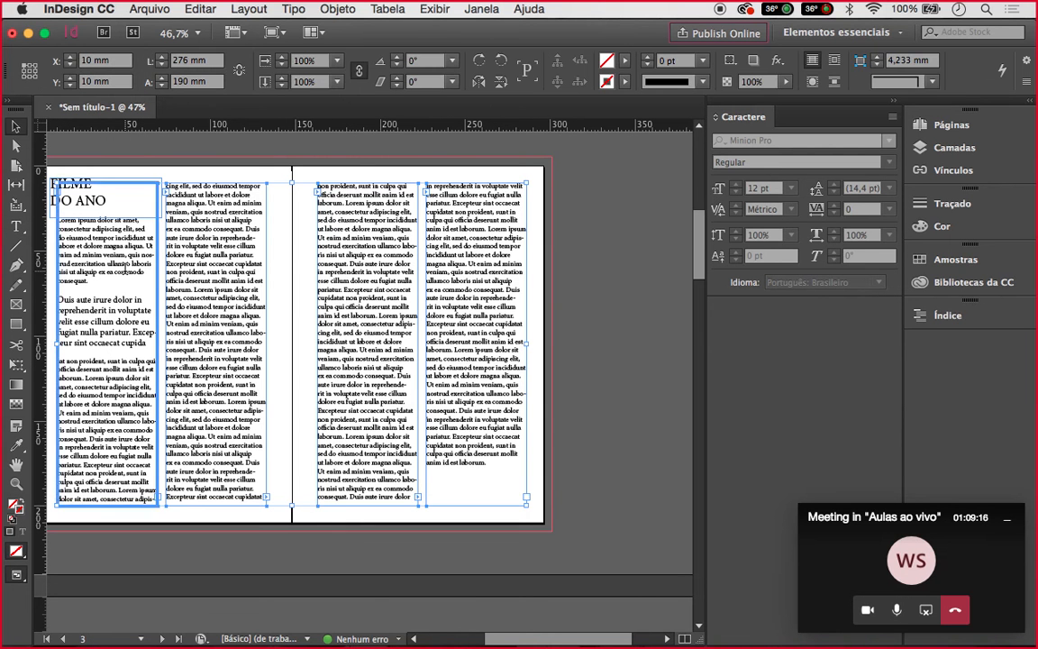
key("Escape")
key("super+a")
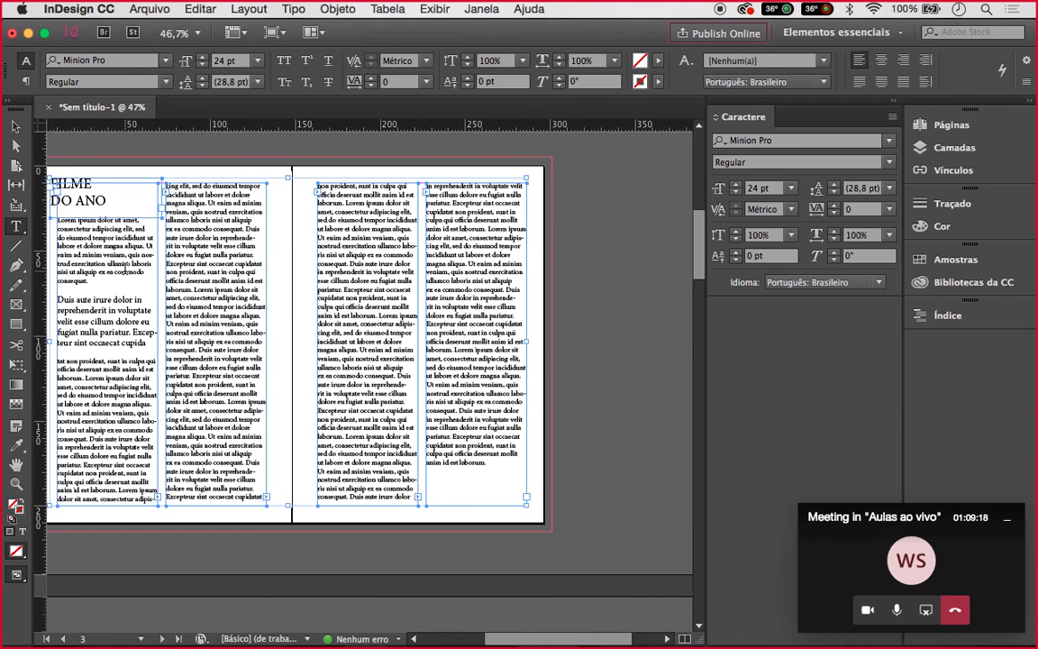
scroll(117, 271, "left", 3)
scroll(117, 272, "up", 1)
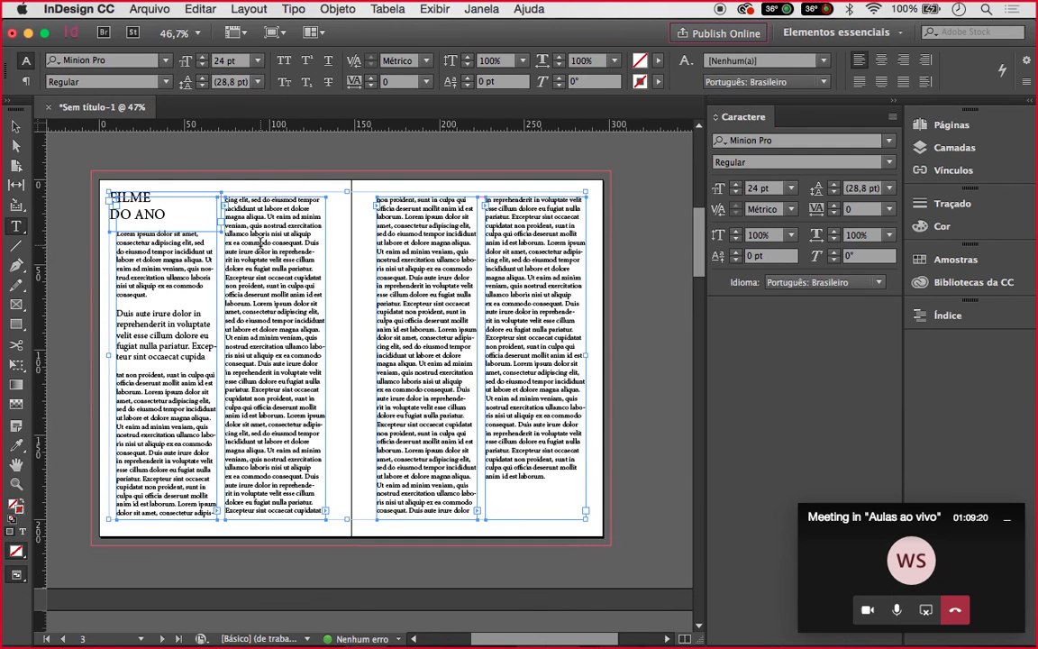
left_click(260, 242)
key("super+a")
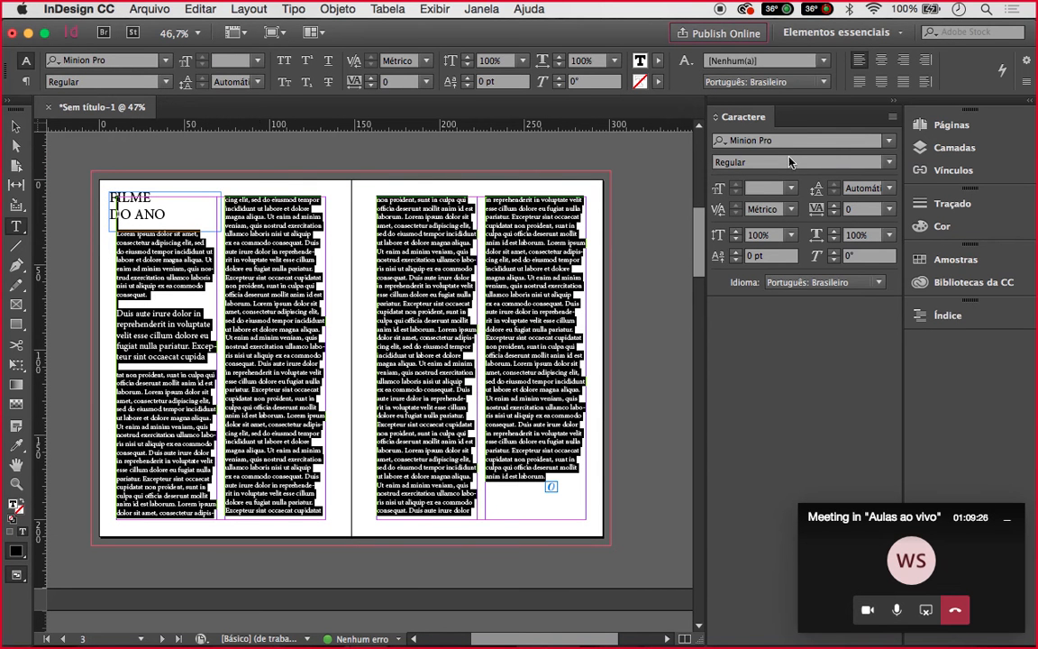
Set the body text to Dense Regular at 14 pt
left_click_drag(784, 143, 724, 142)
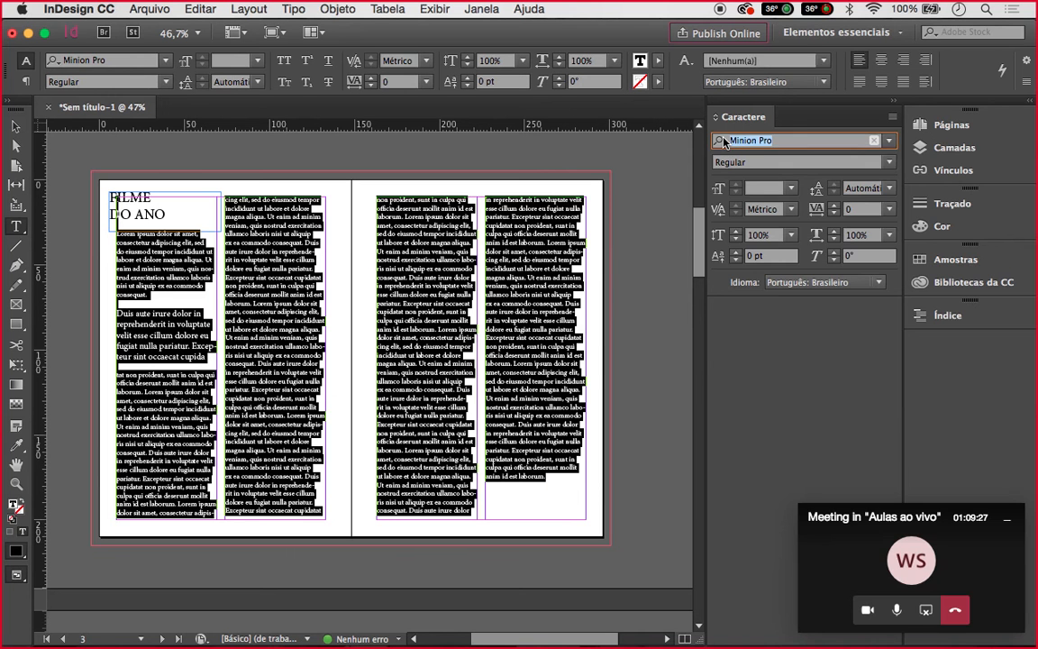
type("d")
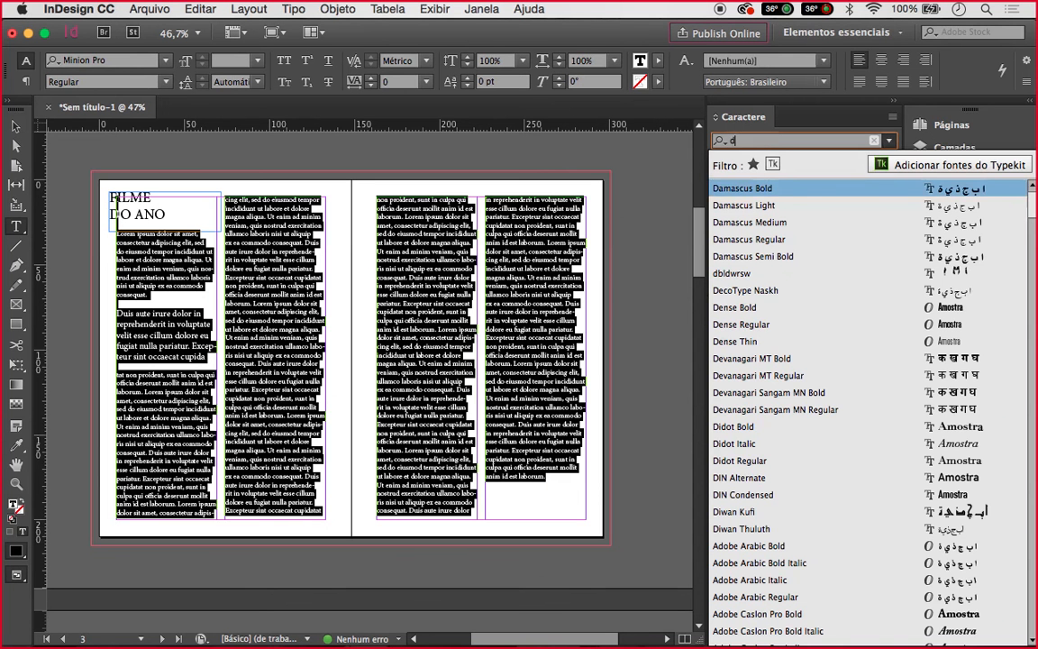
type("ense")
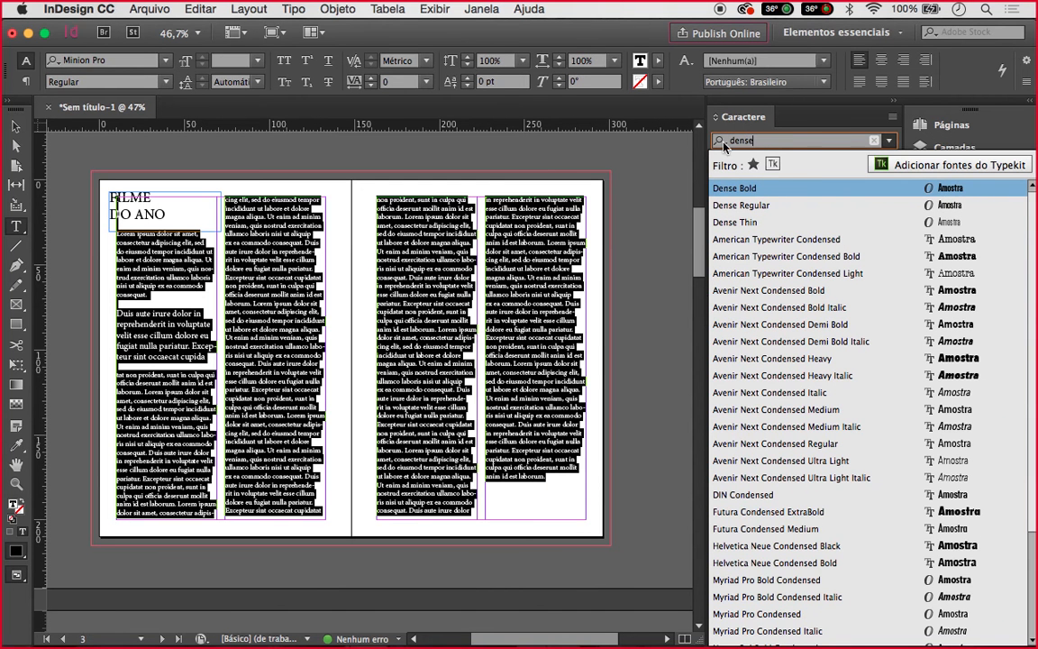
left_click(734, 205)
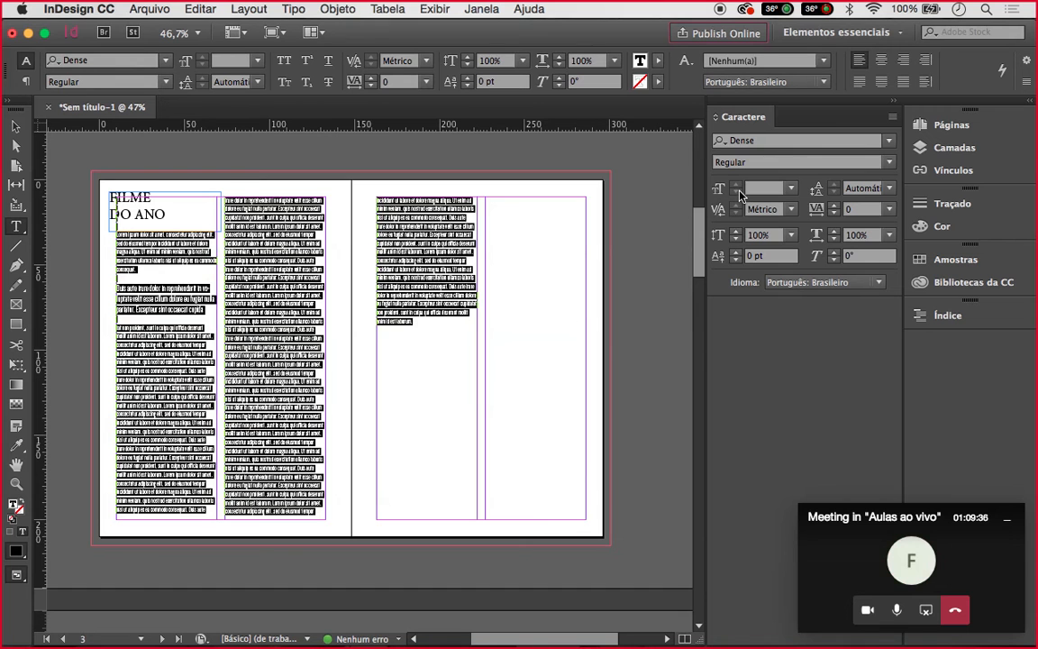
scroll(358, 336, "up", 1)
scroll(358, 335, "up", 2)
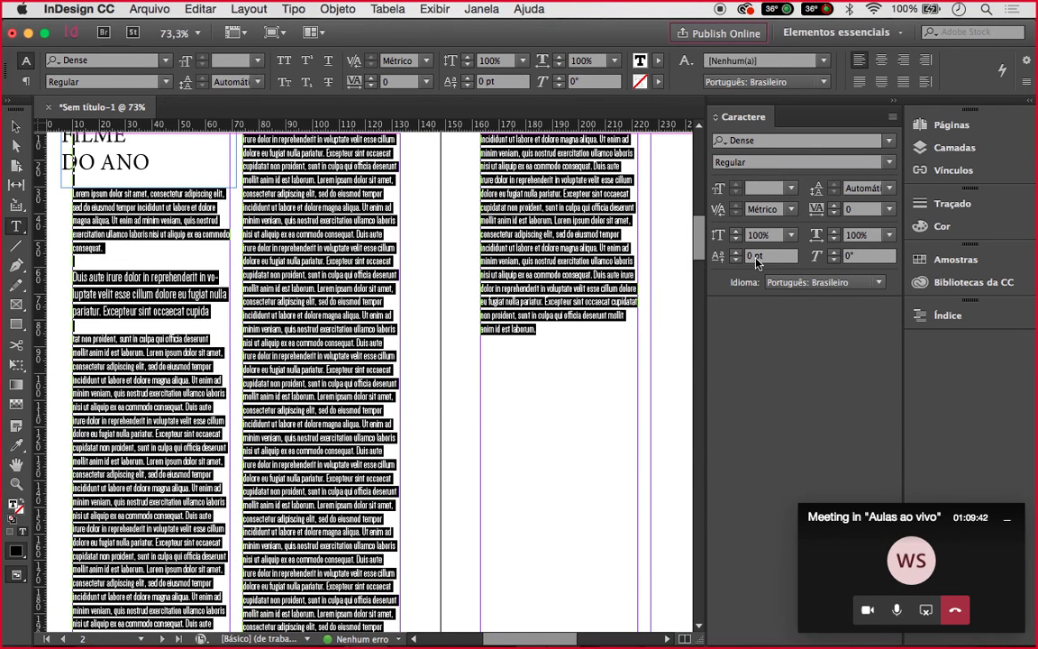
left_click(790, 189)
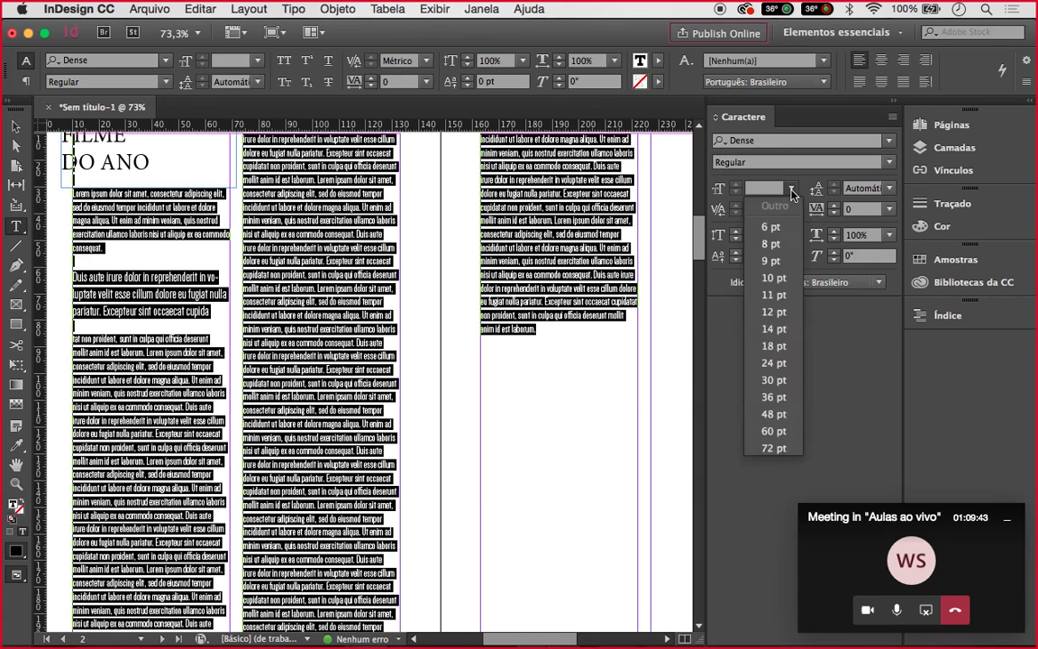
left_click(773, 329)
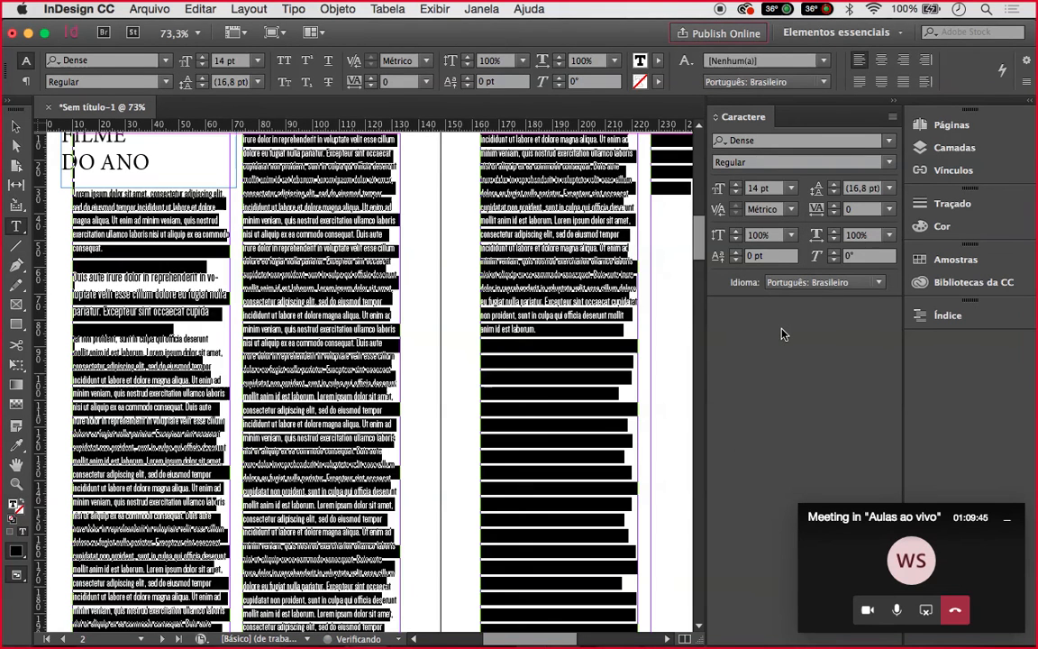
Enlarge the Duis aute irure paragraph to 24 pt
left_click(184, 298)
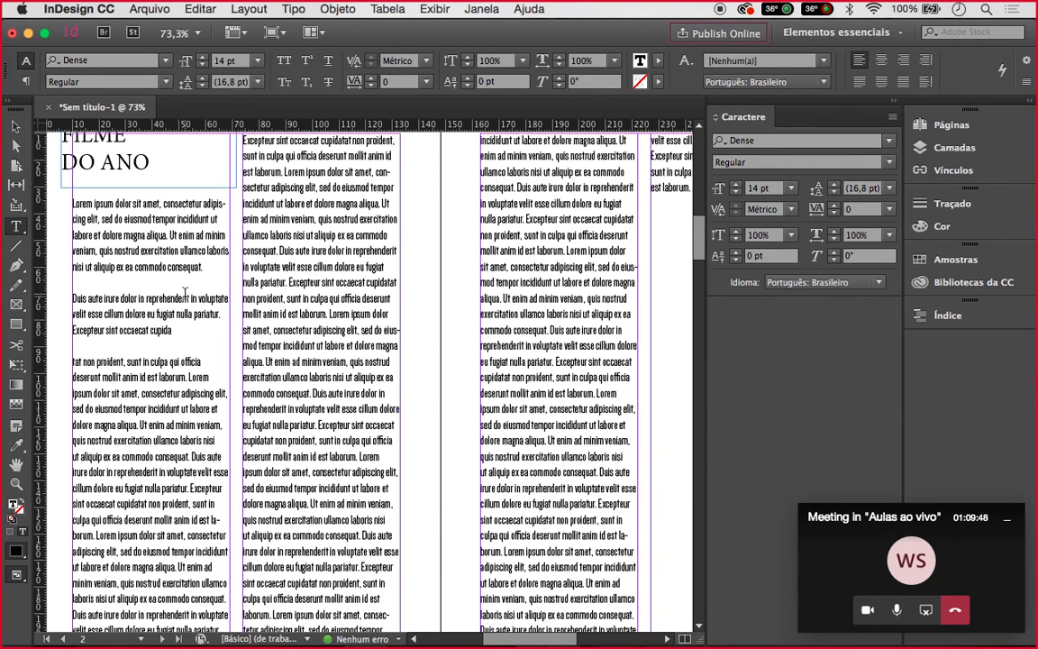
left_click_drag(181, 330, 72, 298)
left_click(791, 188)
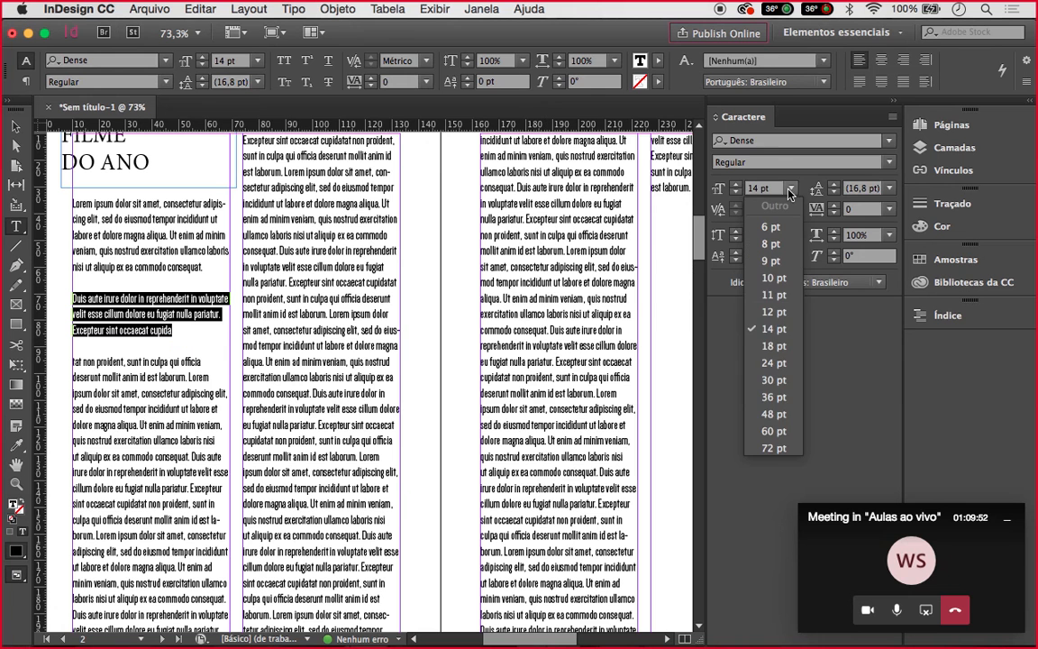
left_click(773, 363)
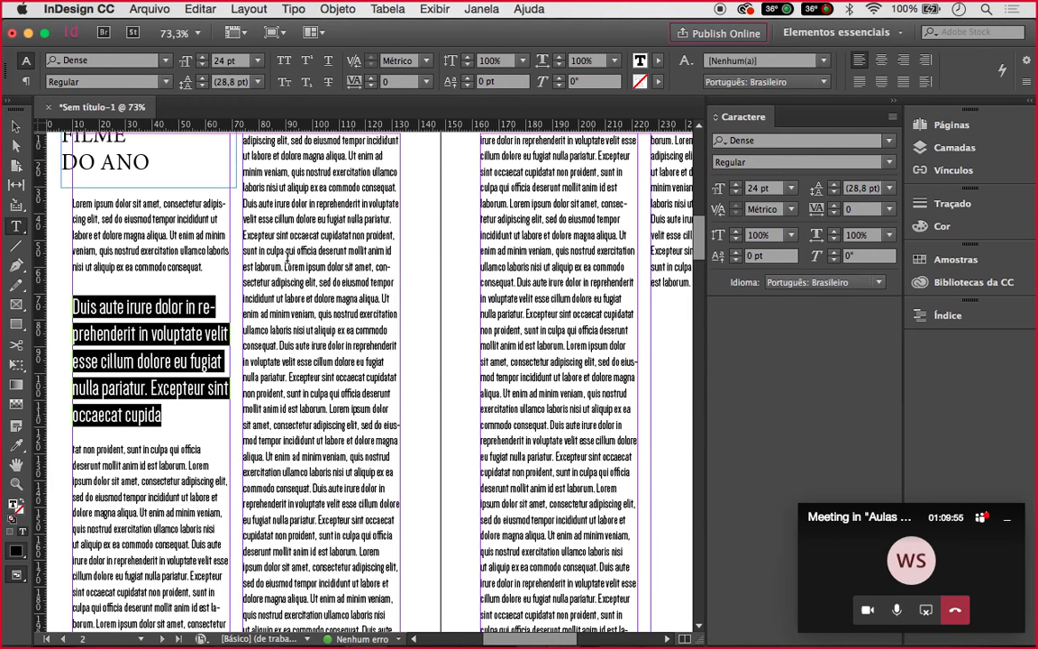
scroll(155, 180, "up", 5)
left_click(111, 357)
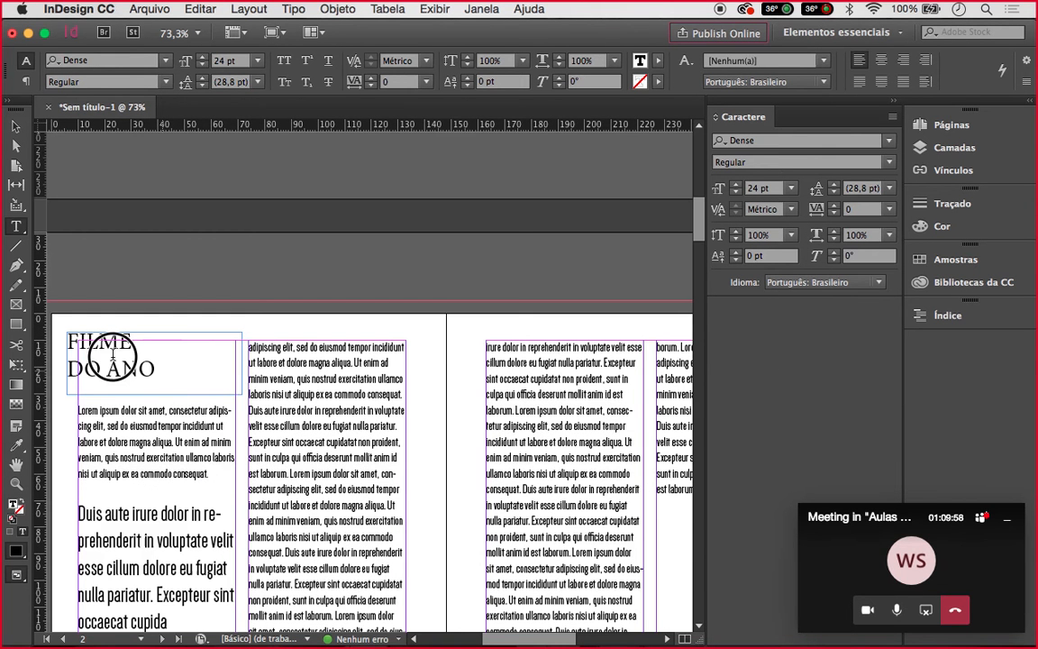
left_click(68, 341)
Admit the lobby guest in the Teams meeting and switch back to InDesign
mouse_move(631, 636)
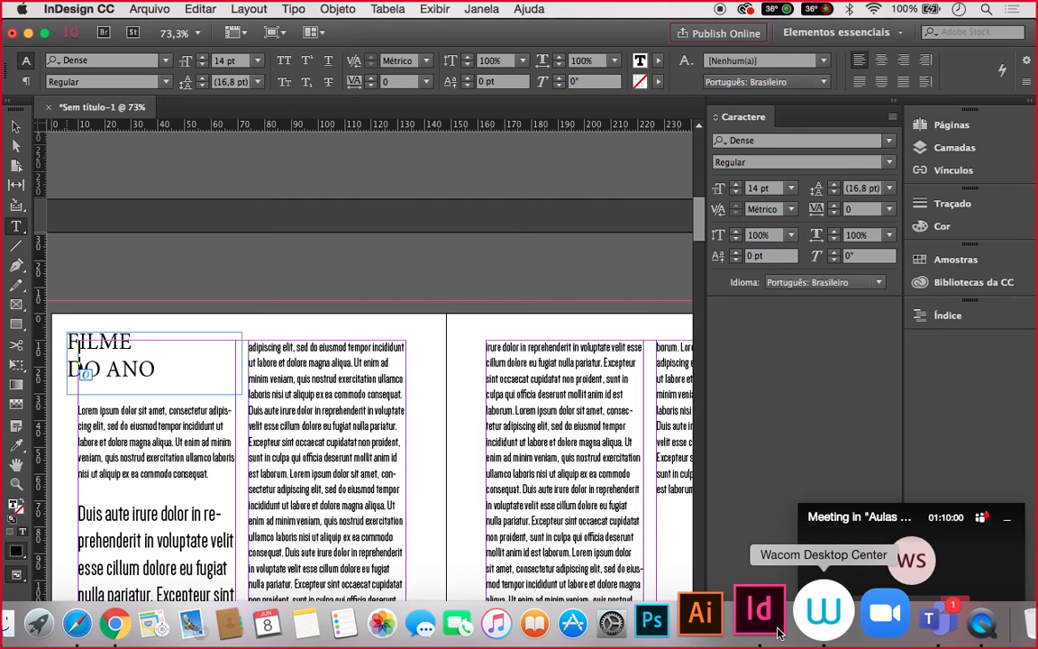
left_click(937, 619)
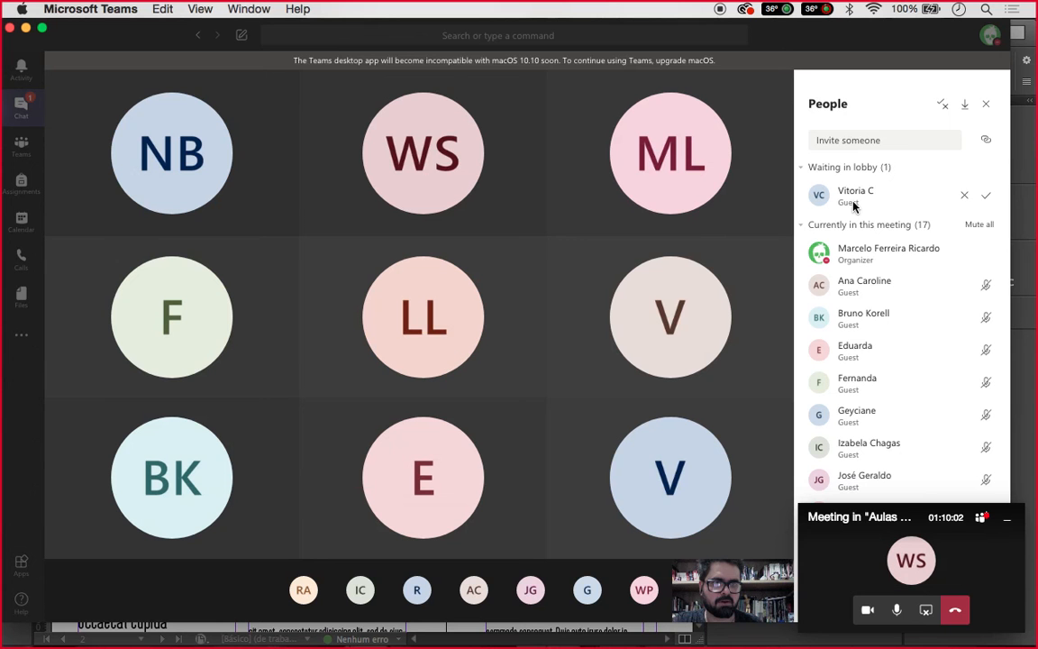
left_click(988, 199)
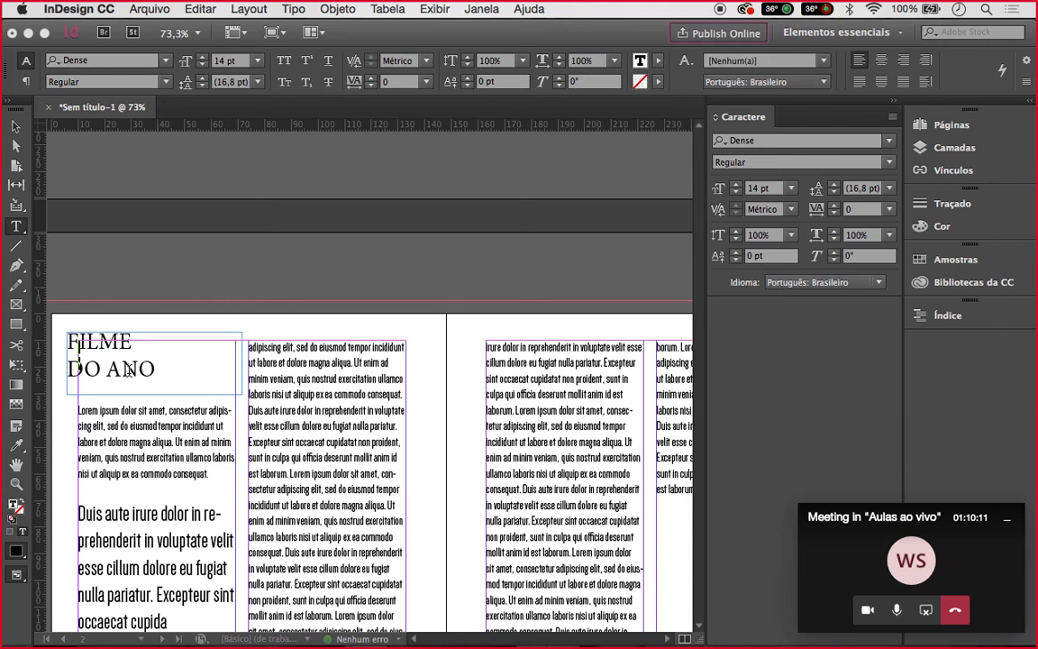
left_click(153, 368)
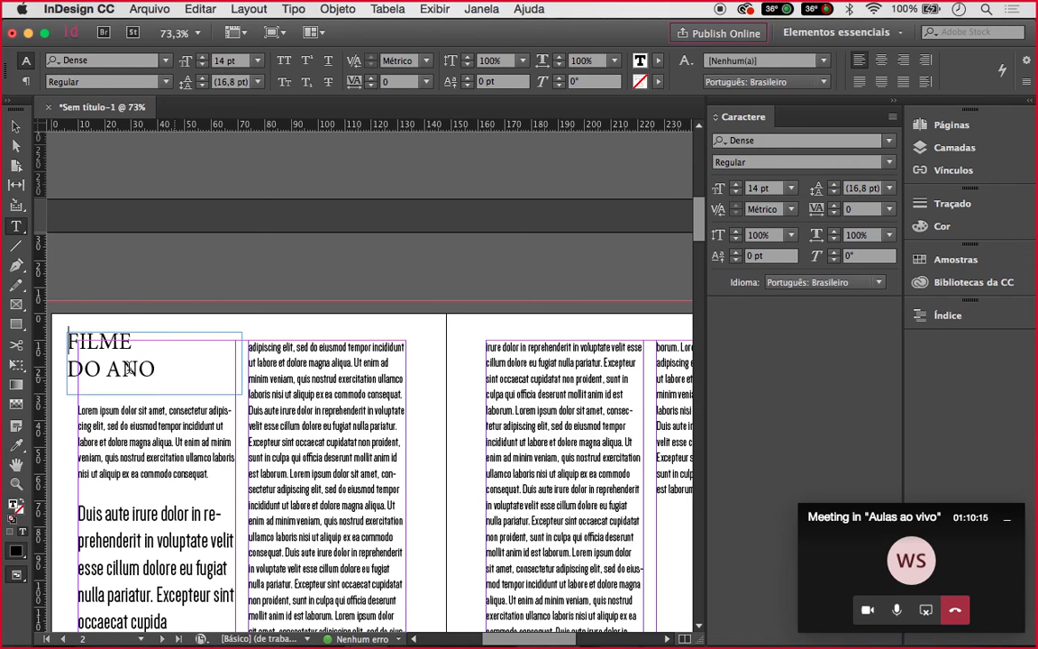
Select the whole FILME DO ANO heading and set it in Dense Thin at 48 pt
left_click(70, 357)
double_click(161, 390)
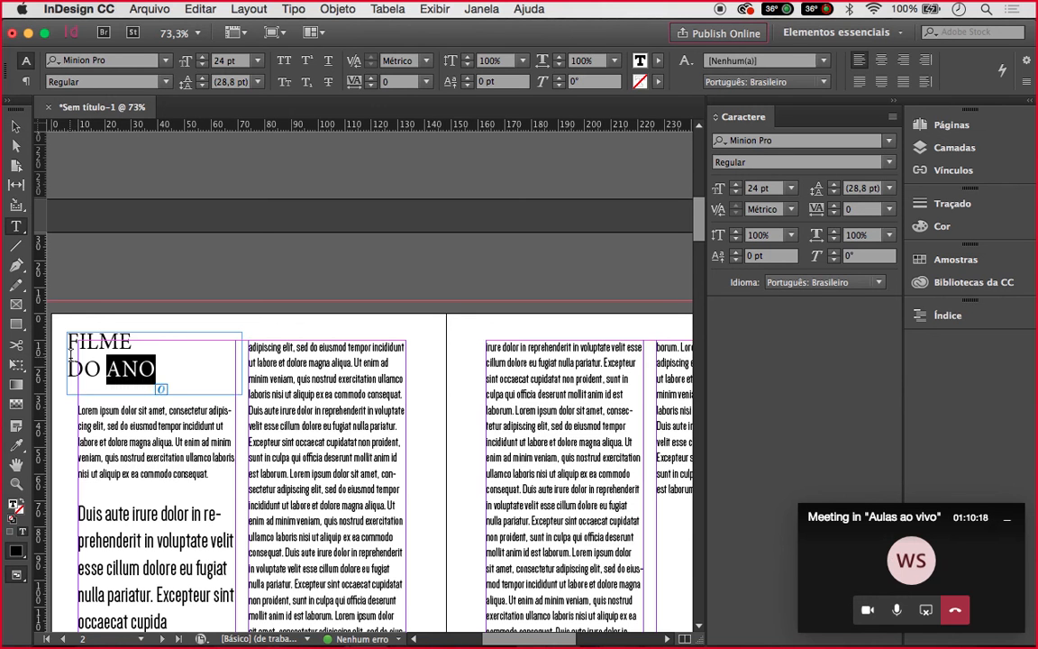
key("super+a")
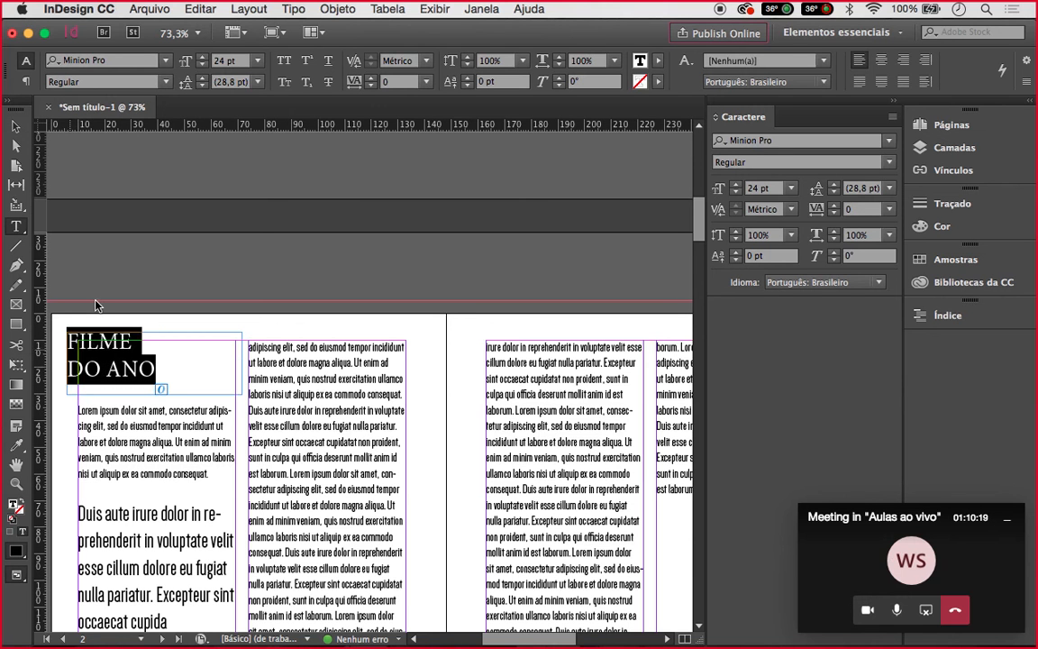
left_click(811, 141)
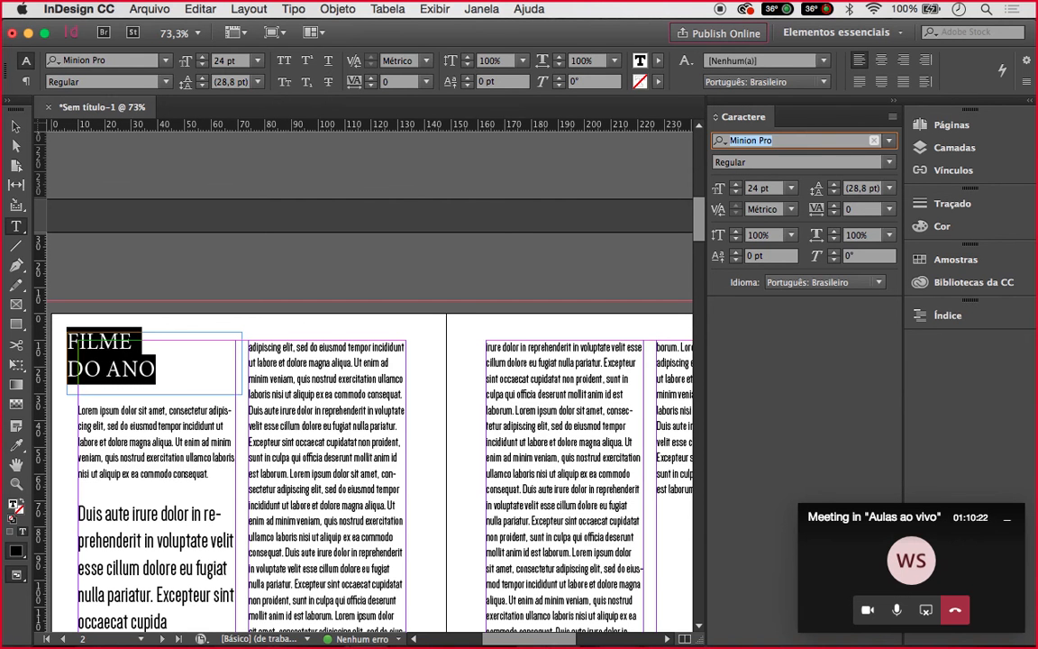
type("d")
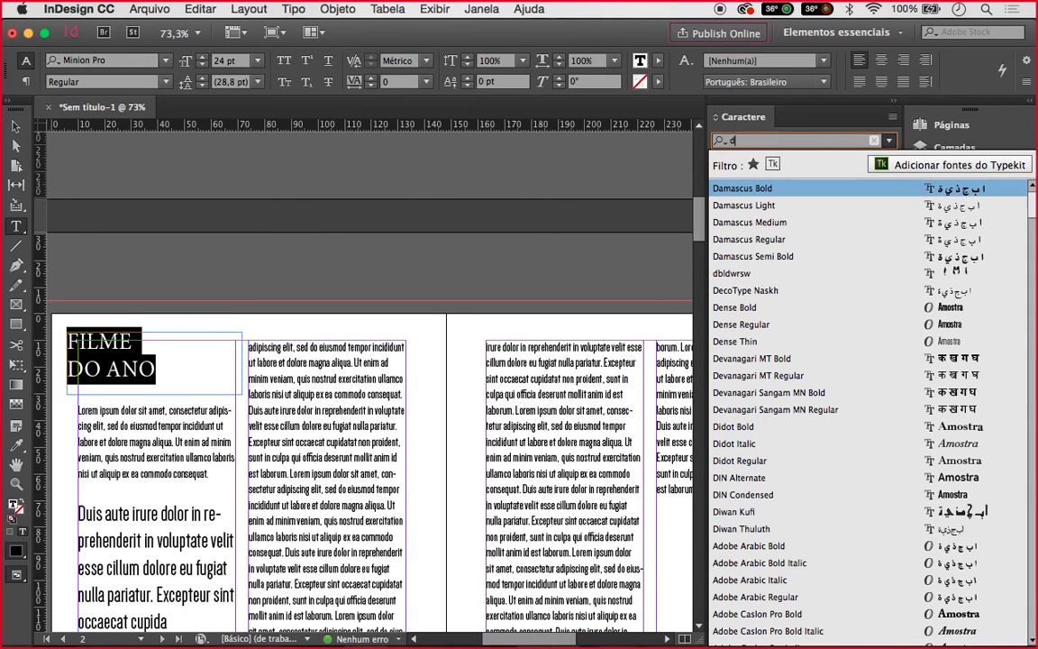
type("e")
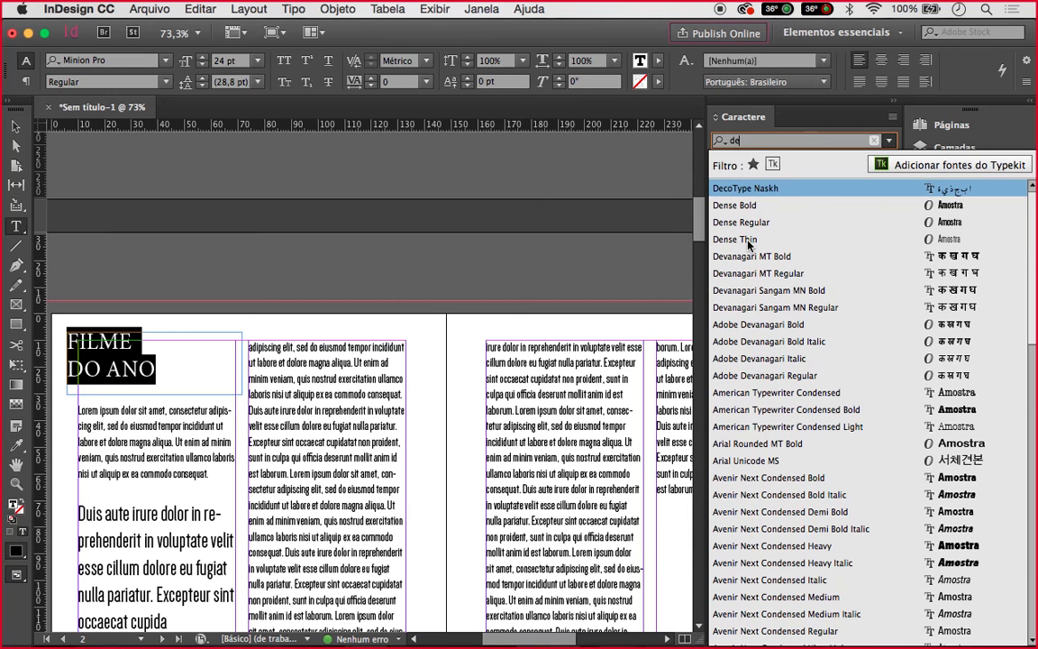
type("sn")
key("BackSpace")
key("BackSpace")
type("ns")
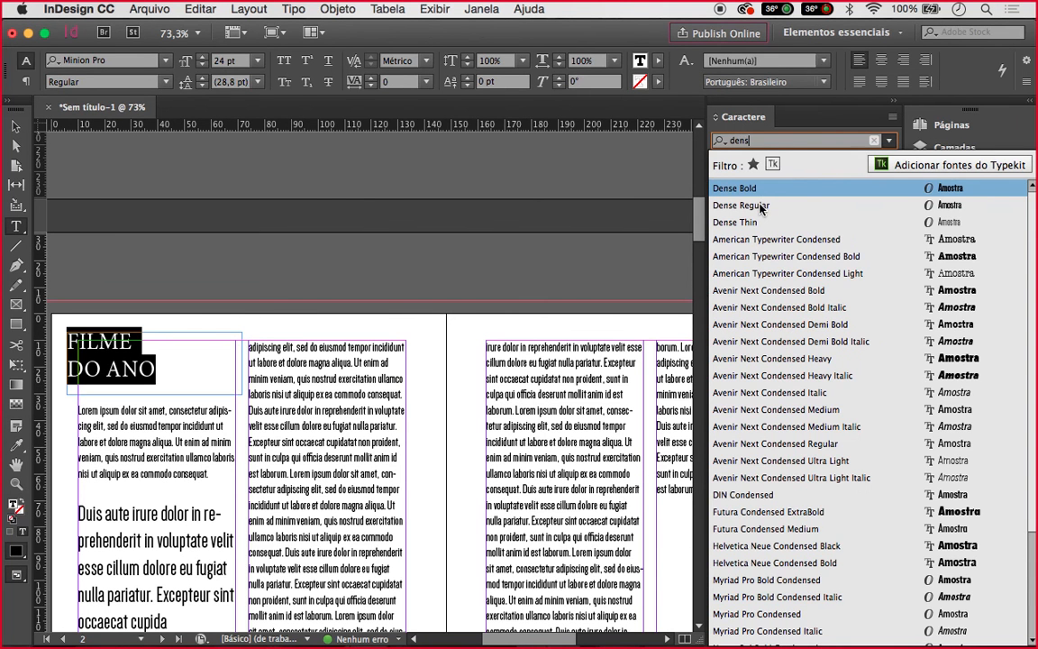
type("e")
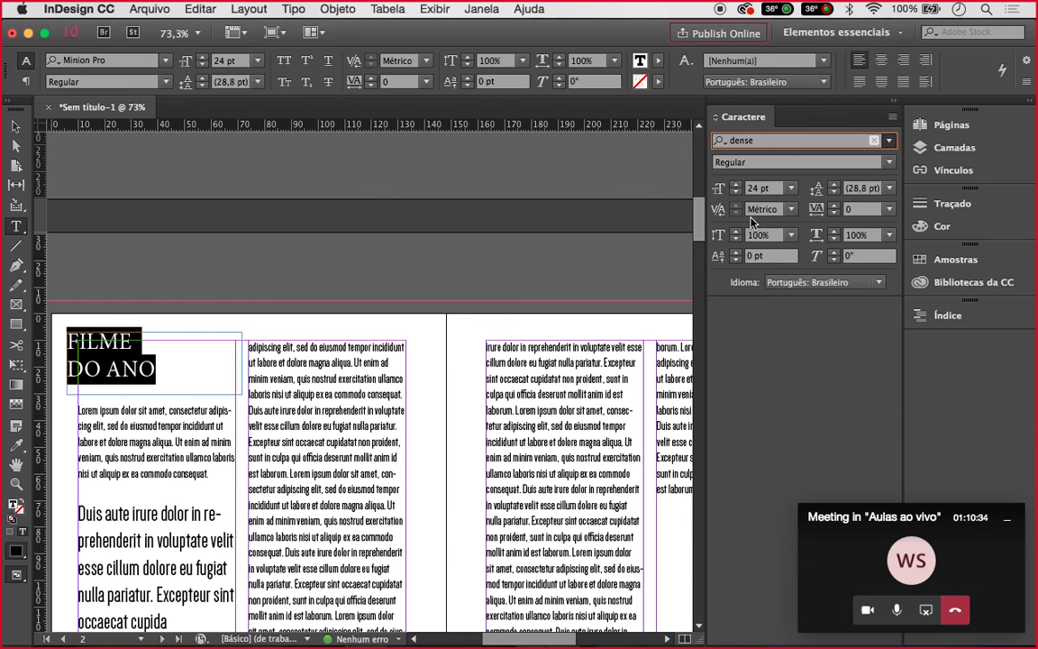
key("Return")
left_click(838, 215)
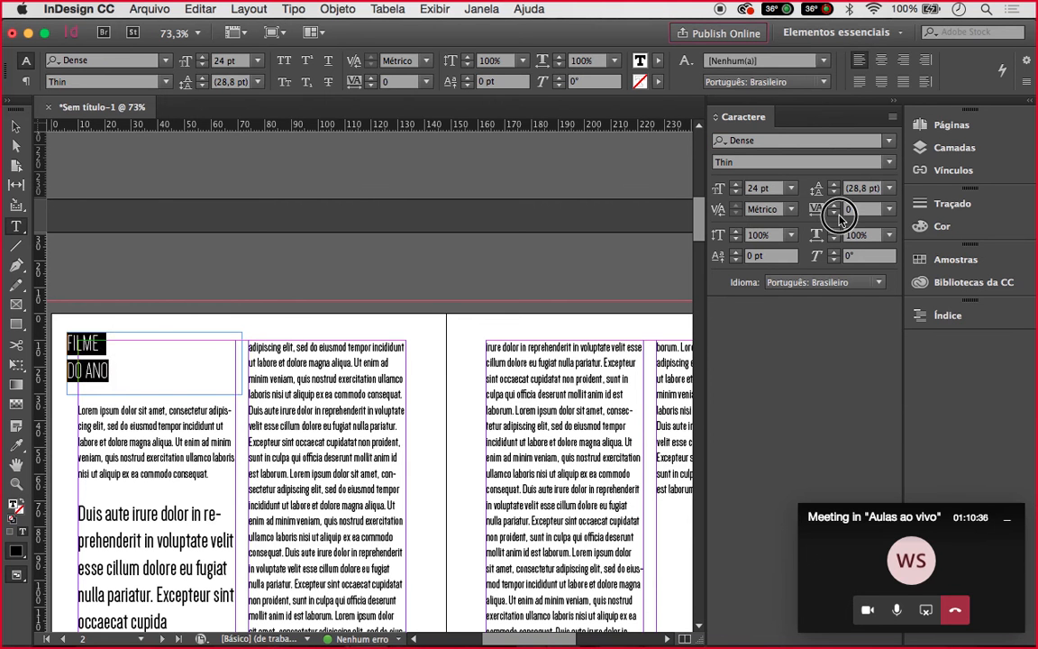
left_click(792, 189)
left_click(780, 413)
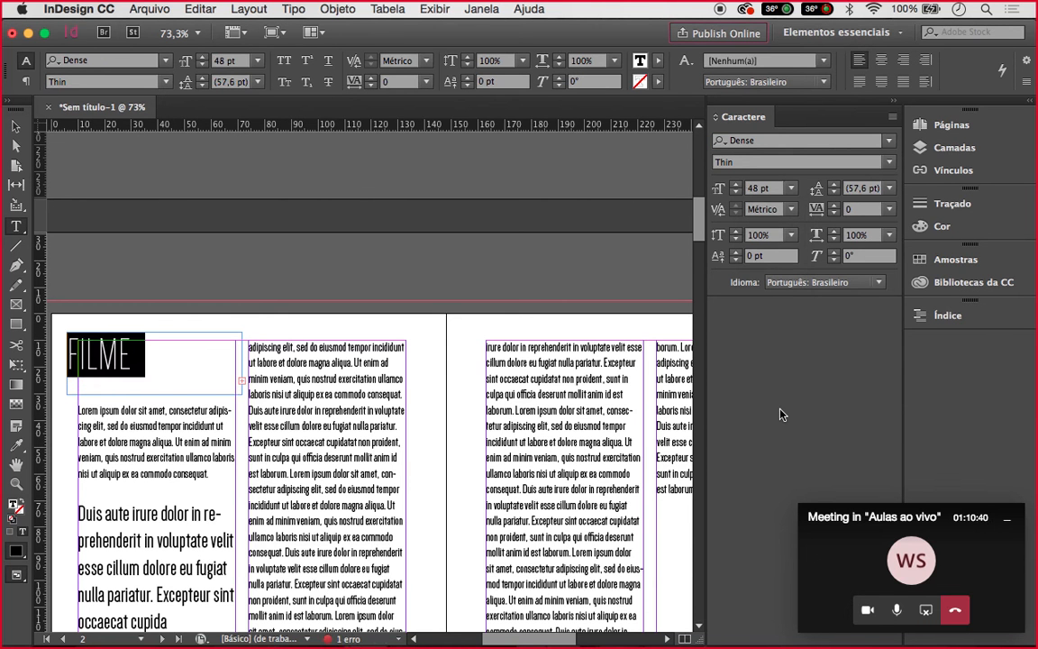
key("Escape")
Thread the overset title text into a new frame tall enough to show DO ANO
left_click(242, 393)
left_click_drag(67, 332, 261, 410)
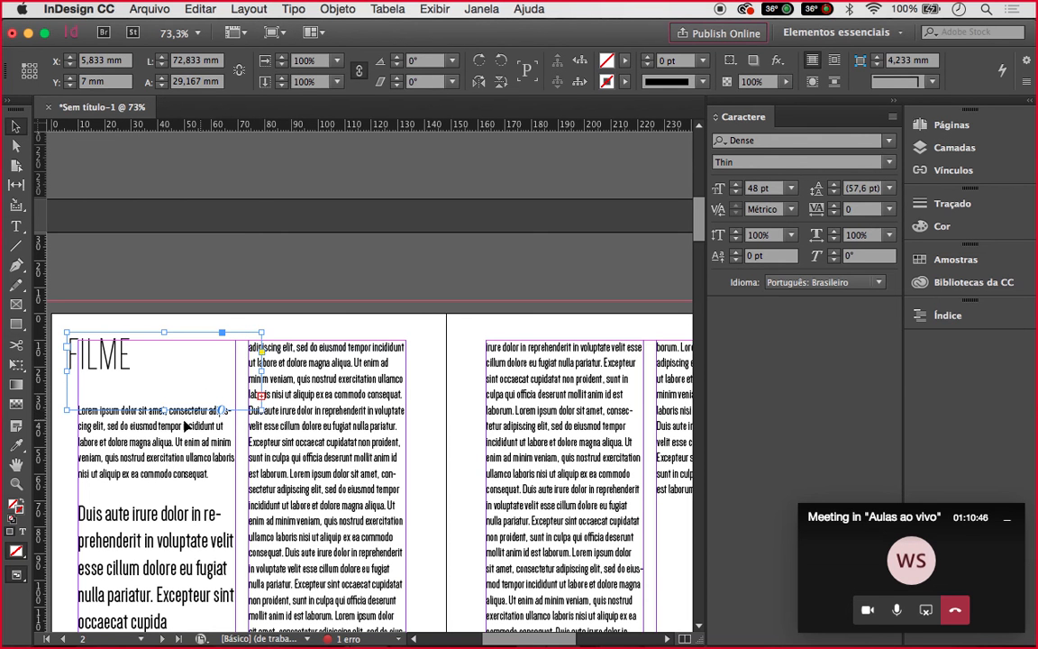
left_click(165, 410)
left_click_drag(165, 410, 165, 442)
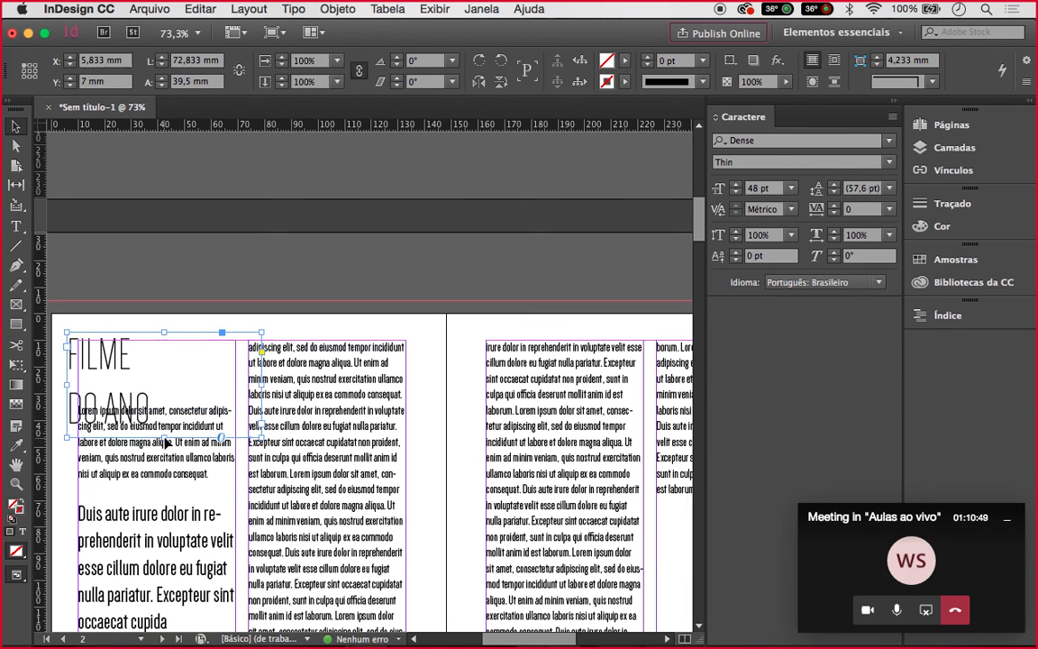
Tighten the title's leading step by step down to about 34 pt
left_click(836, 192)
left_click(835, 192)
left_click(835, 192)
left_click(836, 192)
left_click(835, 192)
left_click(836, 192)
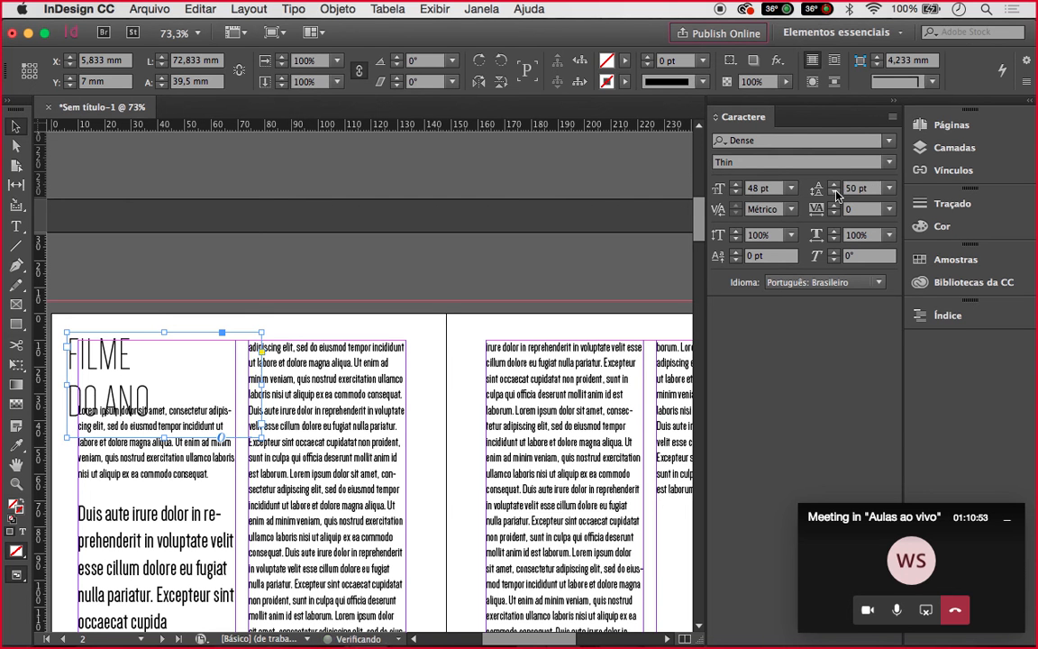
left_click(835, 192)
left_click(835, 192)
left_click(835, 192)
left_click(835, 192)
left_click(835, 192)
left_click(835, 192)
left_click(836, 192)
left_click(836, 192)
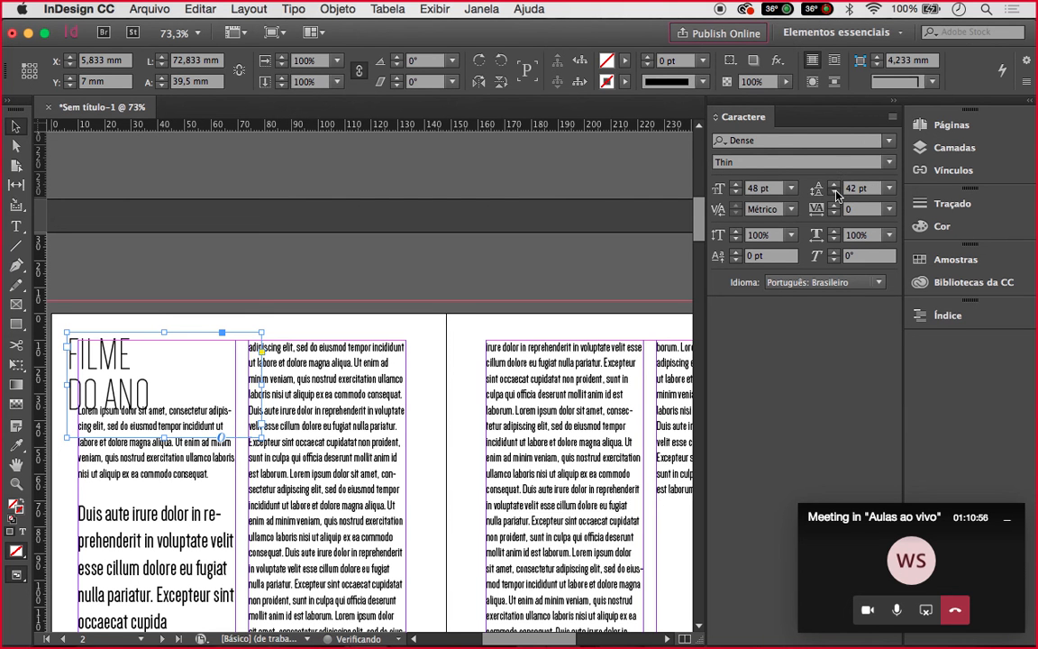
left_click(836, 192)
left_click(835, 192)
left_click(836, 192)
left_click(836, 192)
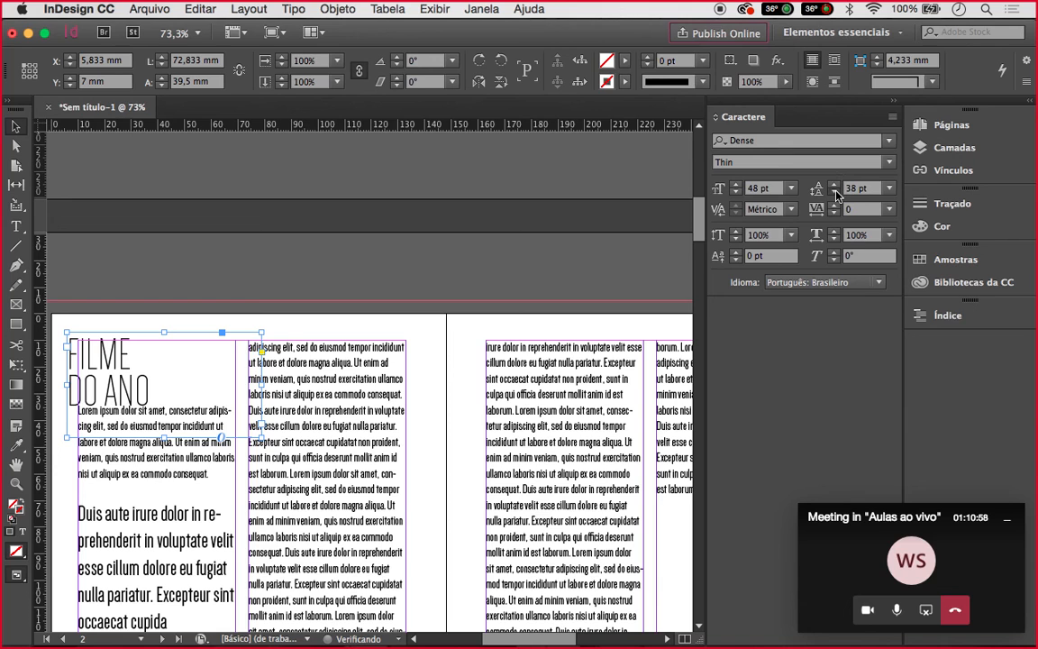
left_click(835, 192)
key("alt+Up")
key("alt+Up")
left_click(262, 439)
key("alt+Up")
key("alt+Up")
key("alt+Up")
key("alt+Up")
key("alt+Up")
key("alt+Up")
key("alt+Up")
key("alt+Up")
key("alt+Up")
key("alt+Up")
key("alt+Up")
key("alt+Up")
key("alt+Up")
key("alt+Up")
key("alt+Up")
key("alt+Up")
key("alt+Up")
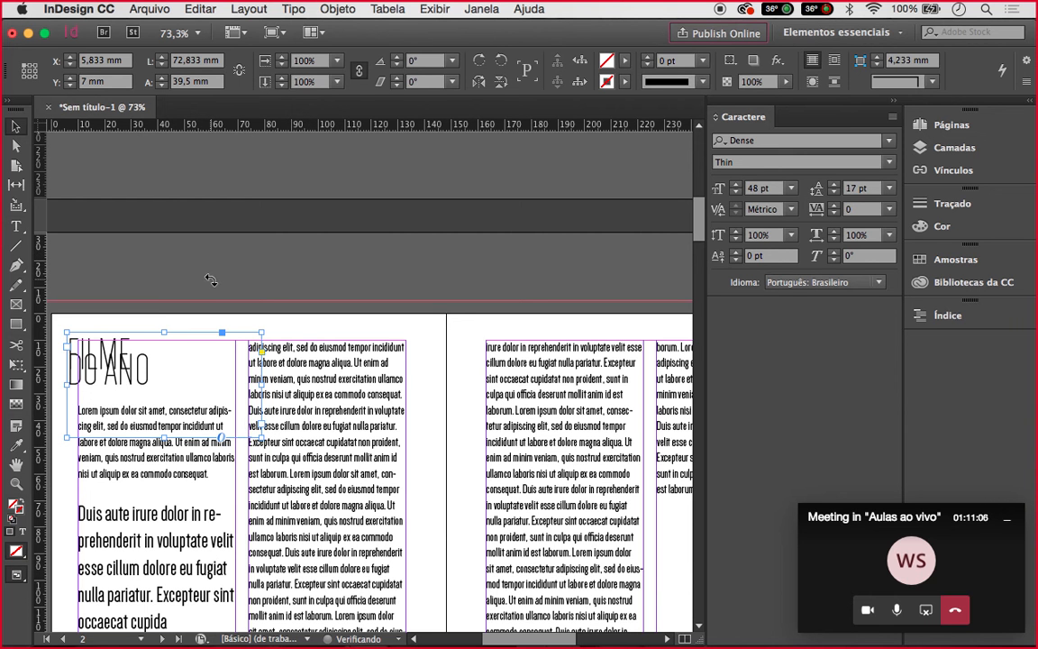
Move the title frame to the page's top-left at X 8 / Y 18 mm
key("e")
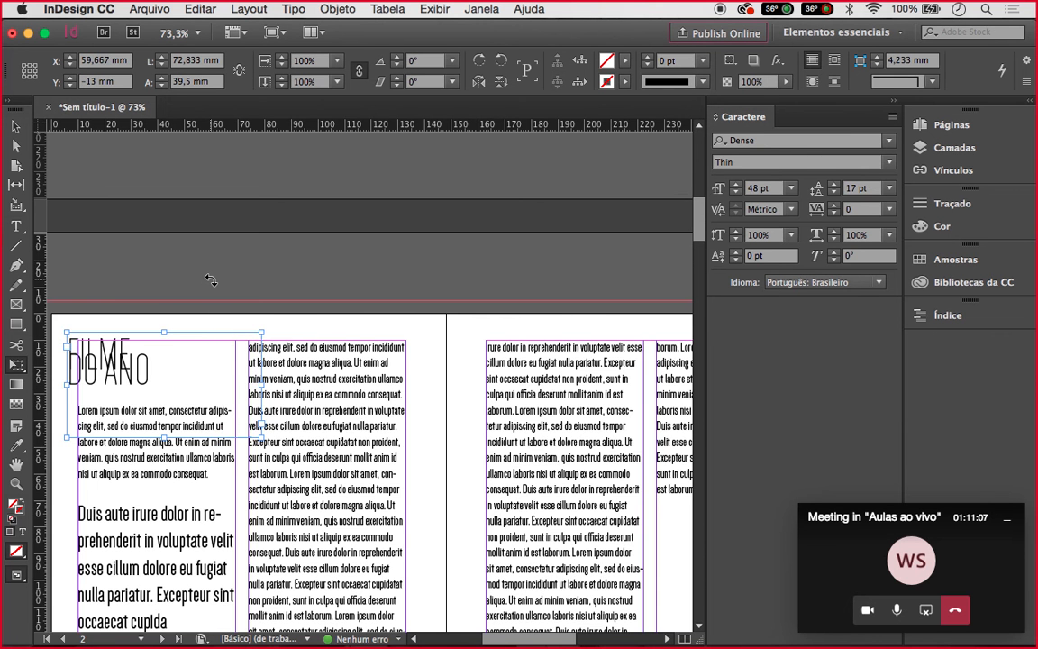
scroll(216, 275, "down", 3)
scroll(225, 265, "left", 2)
left_click(231, 261)
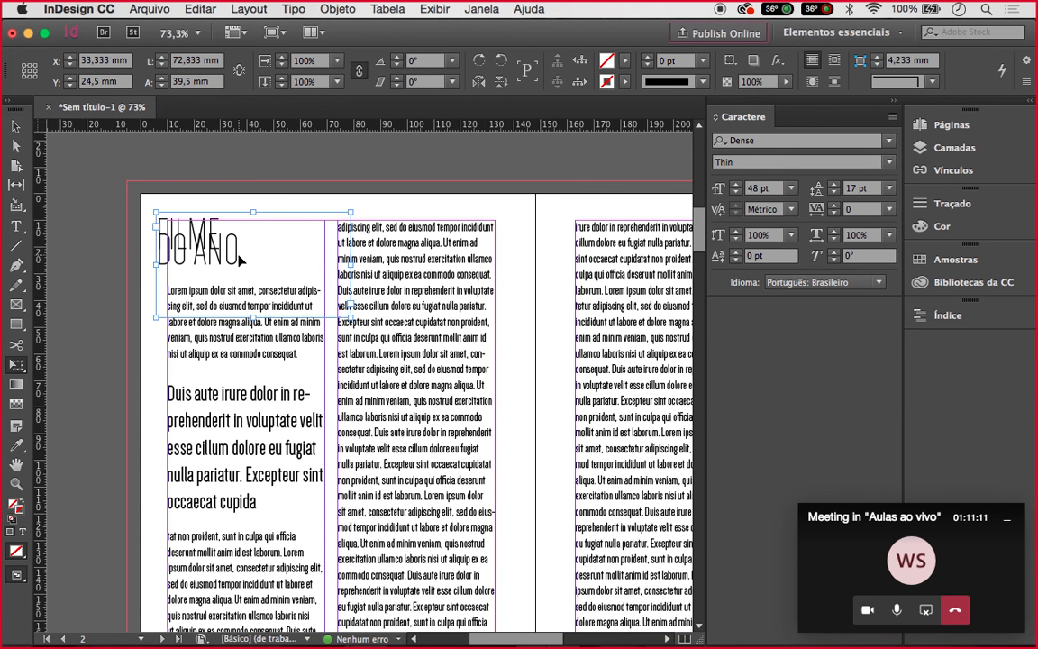
left_click(164, 245)
Set the title's leading to 36 pt from the leading list
left_click(890, 188)
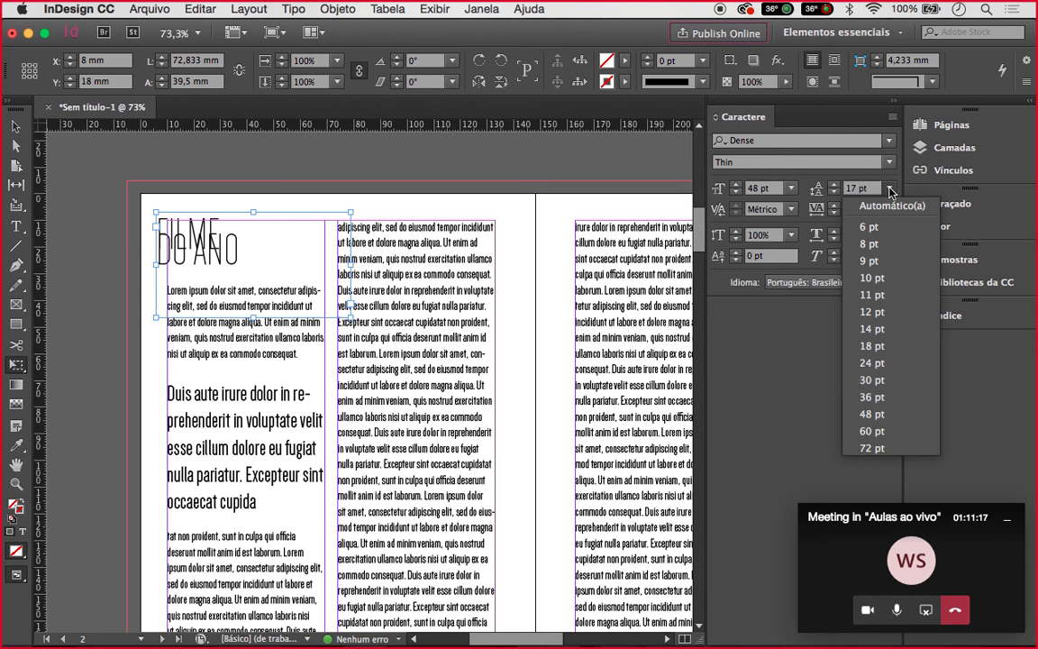
left_click(871, 379)
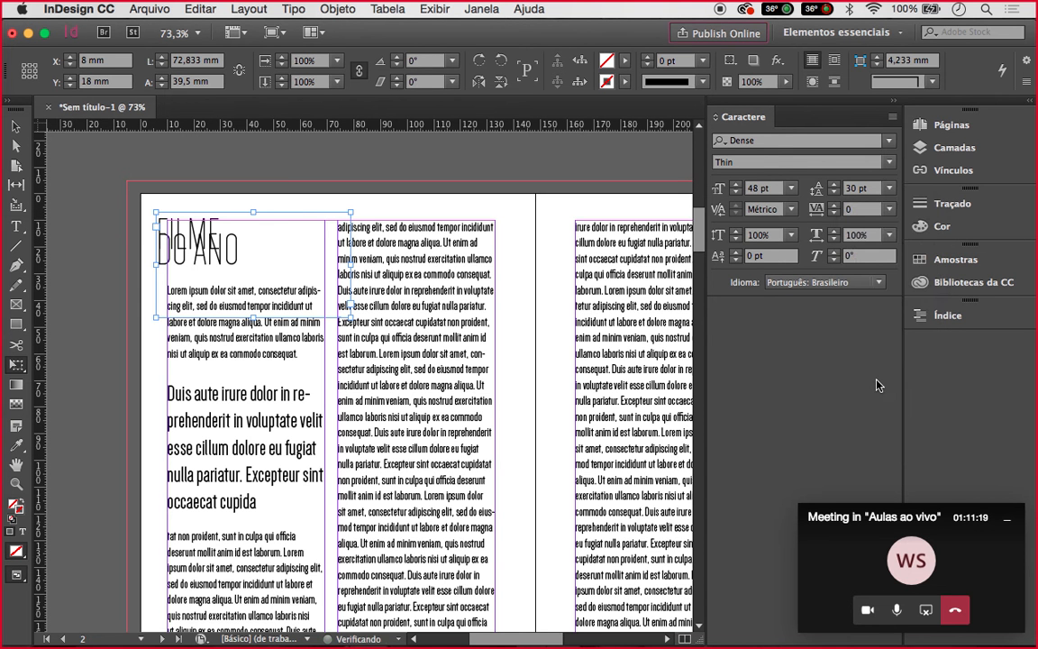
left_click(890, 188)
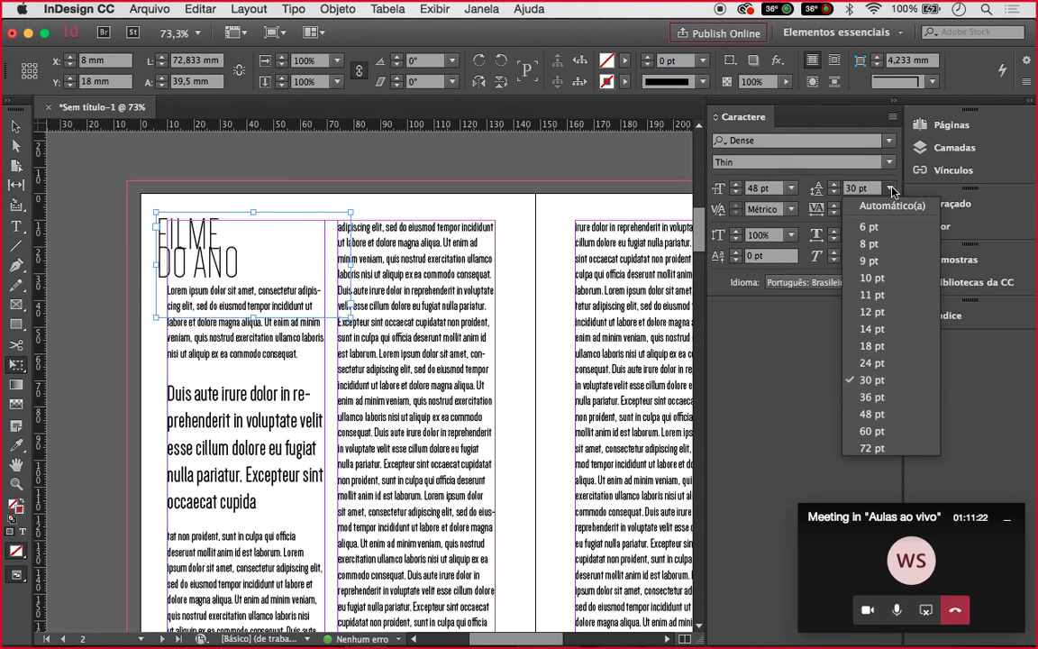
left_click(871, 397)
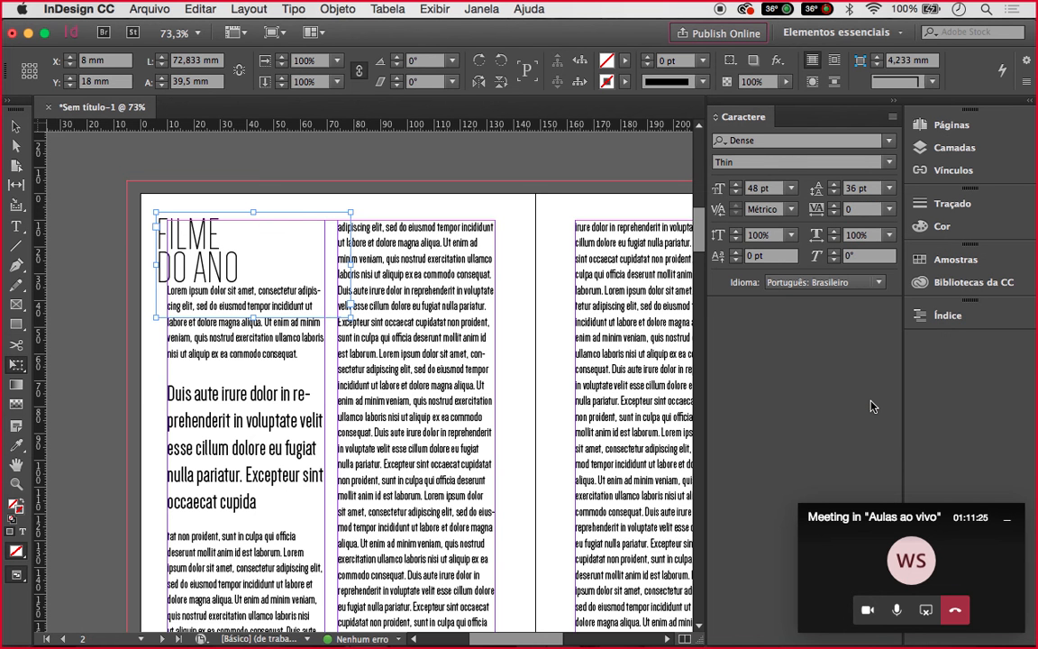
Scale the title frame down to about 88% with Free Transform
left_click(14, 128)
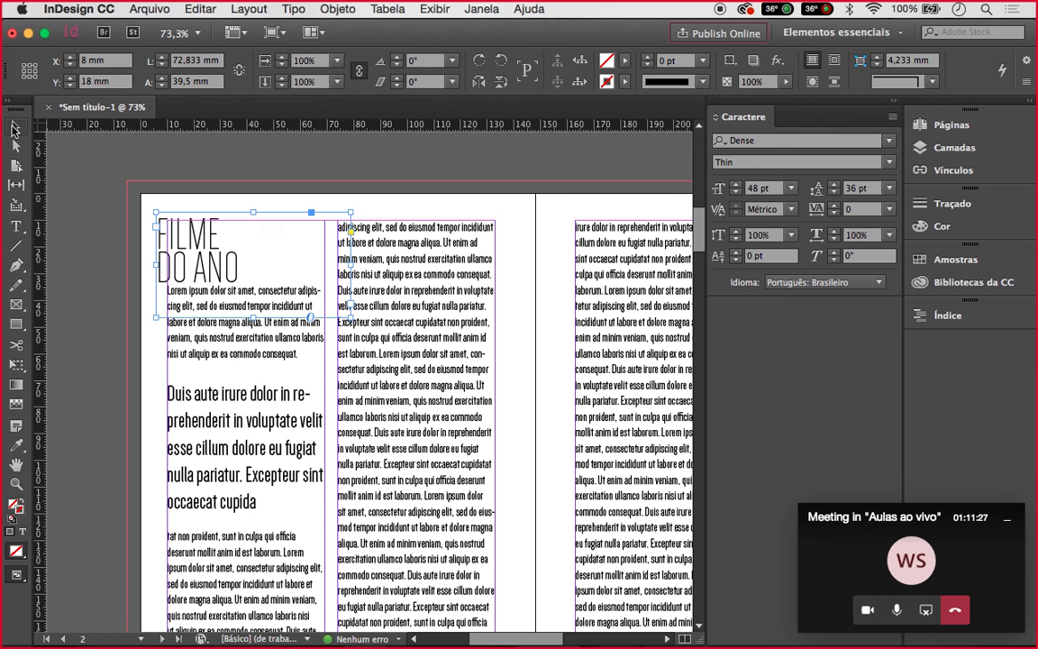
left_click(18, 368)
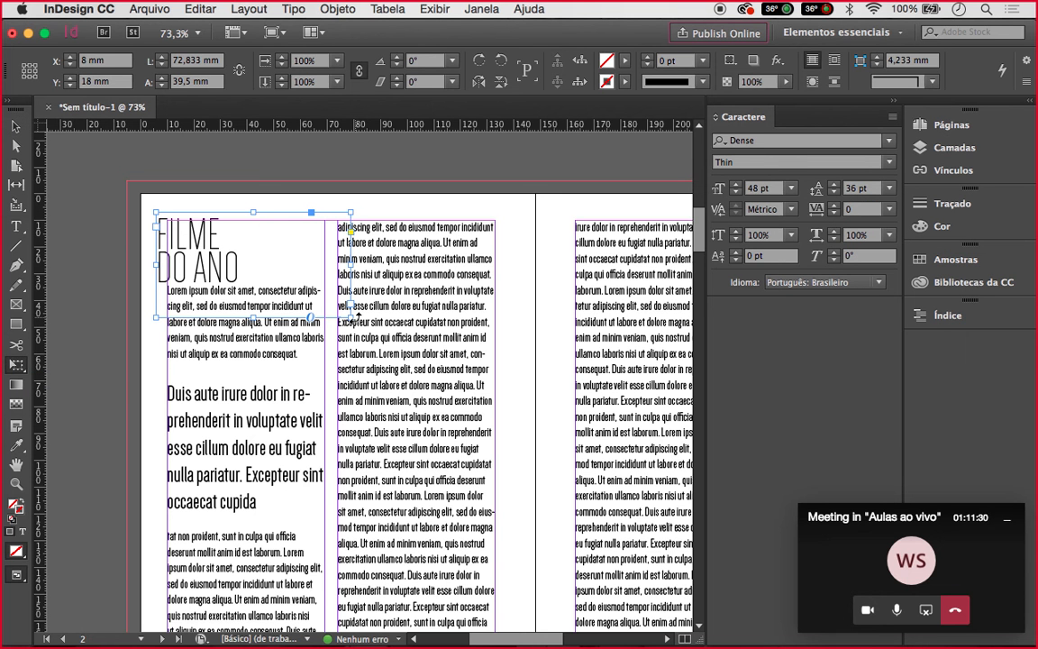
left_click(351, 316)
left_click_drag(351, 316, 328, 303)
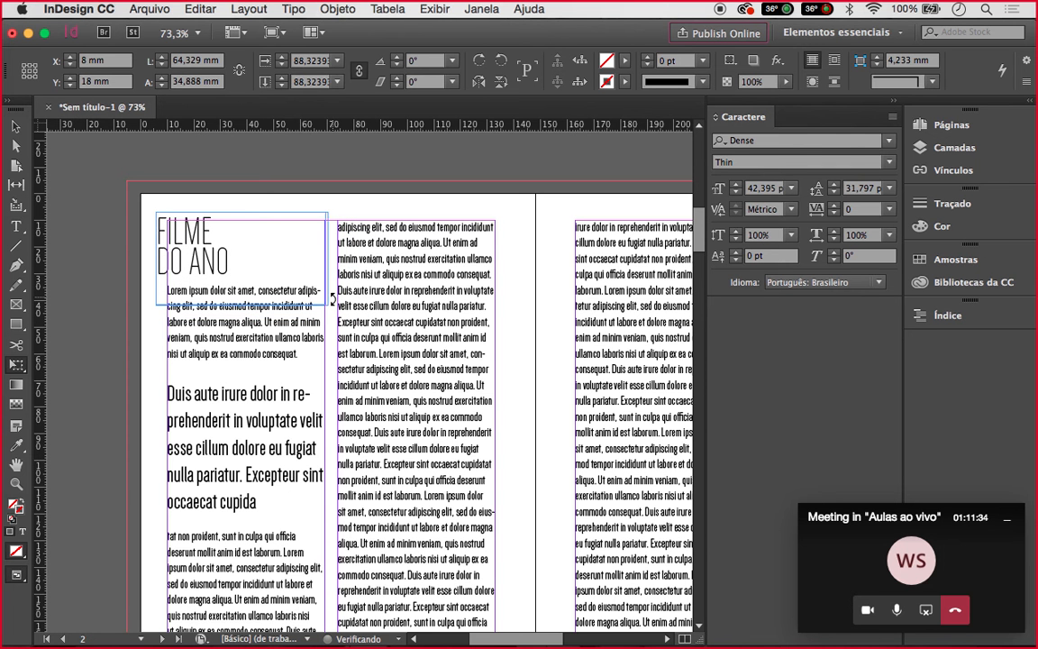
left_click(364, 198)
key("super+alt+0")
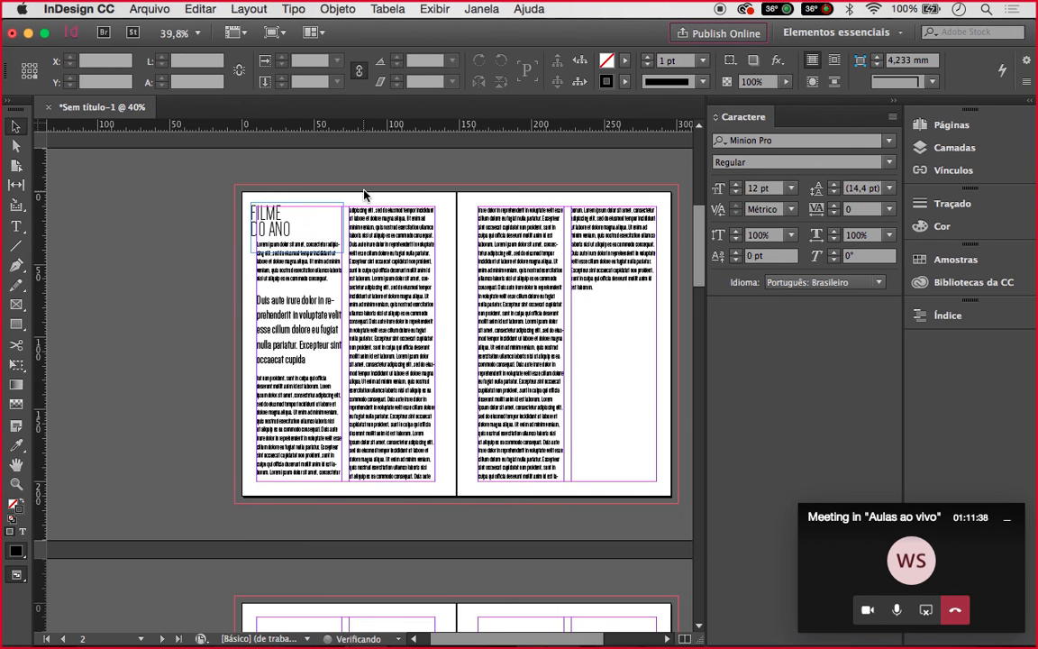
Preview the spread full-screen in Presentation mode, then return to editing
scroll(364, 196, "right", 4)
key("shift+w")
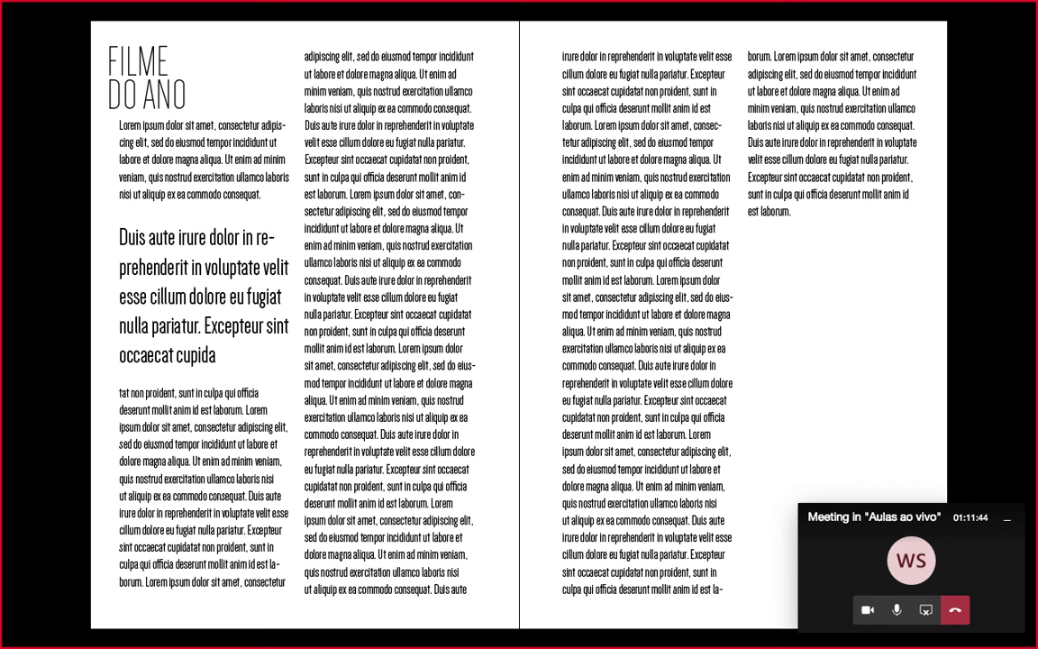
key("Escape")
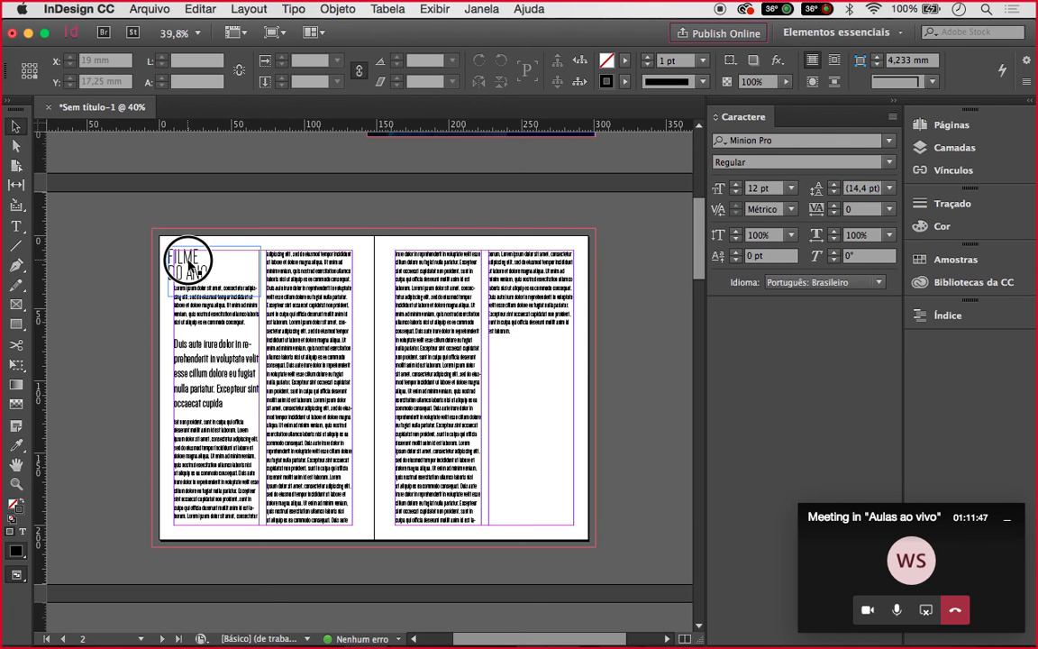
Nudge the FILME DO ANO title up and right to align with the first column
left_click_drag(187, 261, 194, 254)
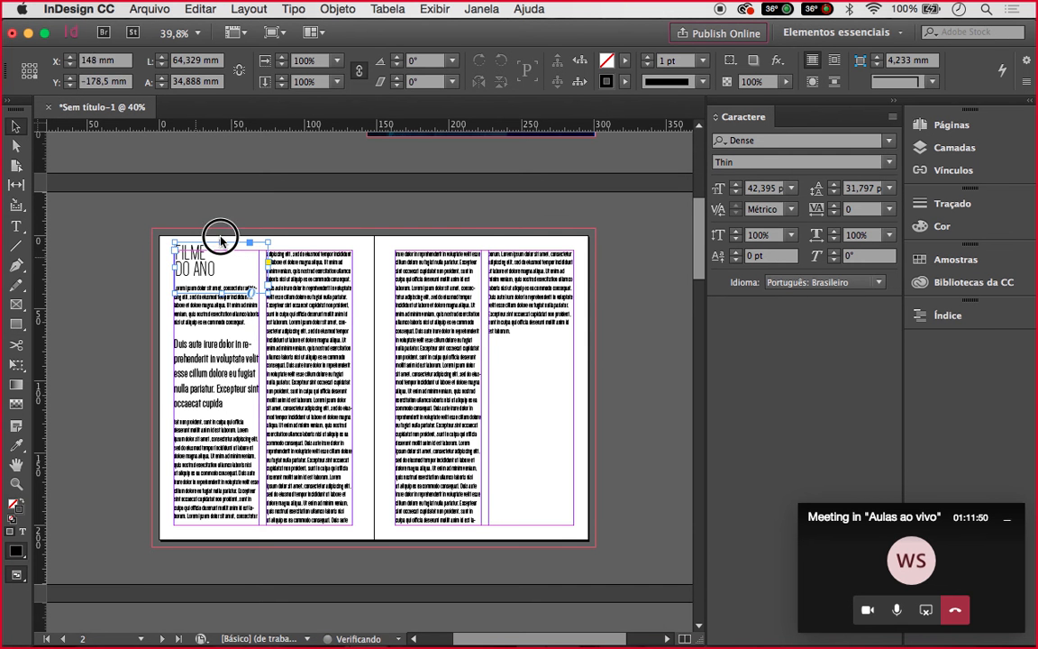
left_click(275, 220)
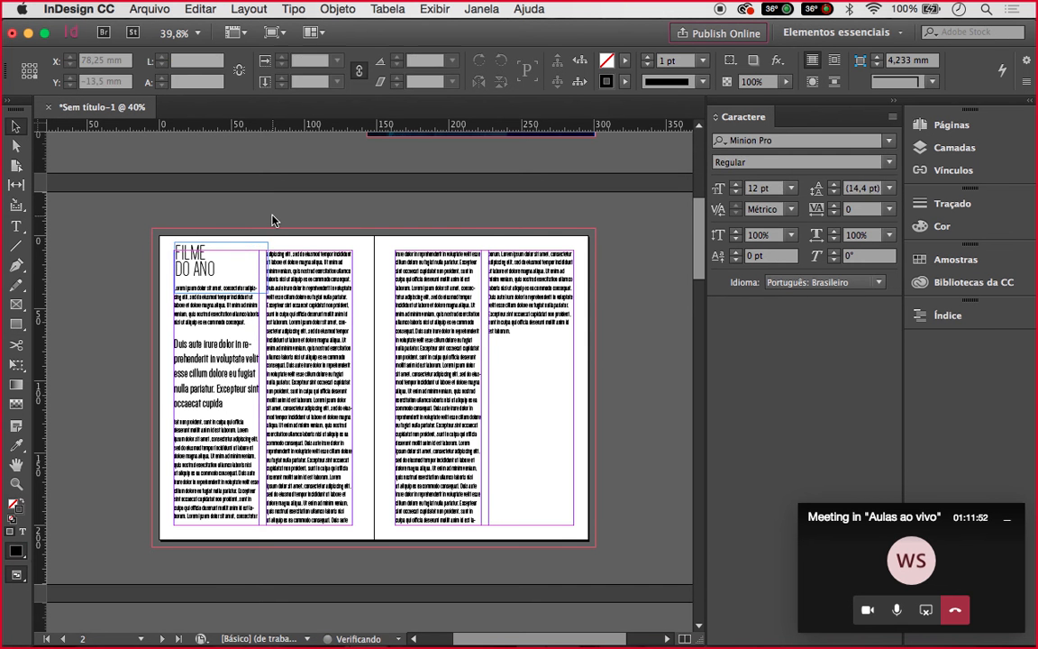
scroll(275, 221, "up", 2)
scroll(275, 221, "left", 1)
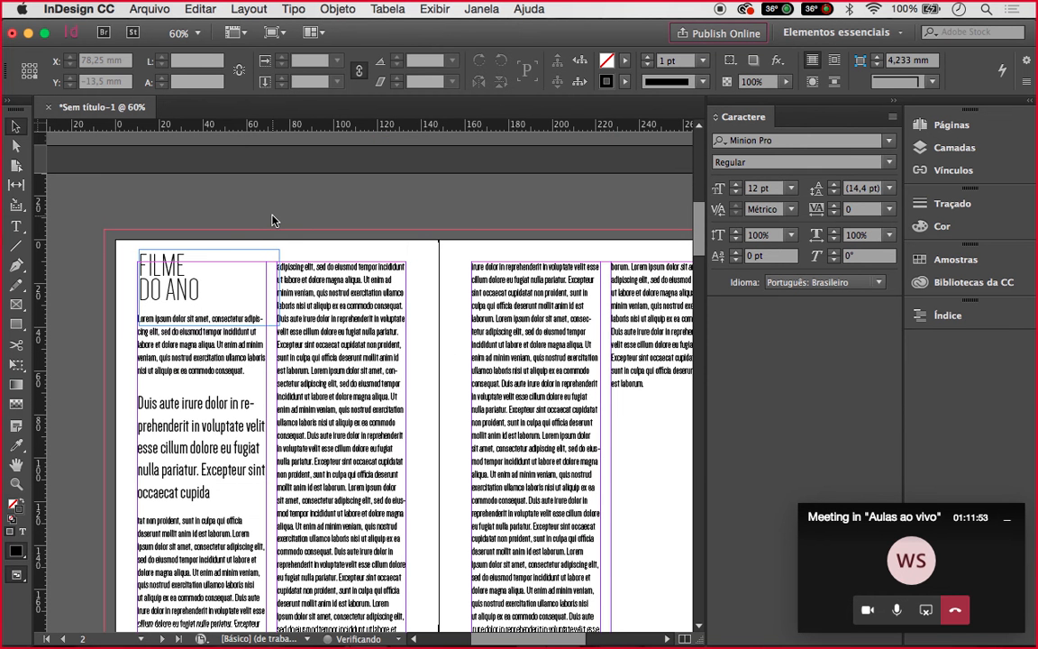
scroll(274, 221, "left", 2)
scroll(274, 221, "down", 1)
key("m")
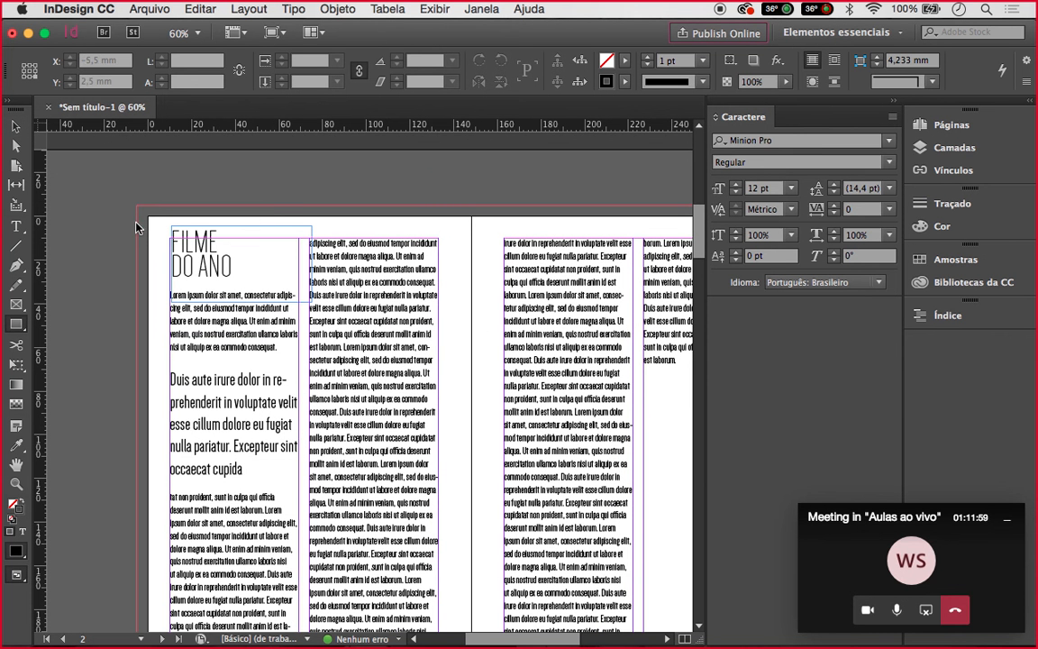
Draw a 74 × 29 mm rectangle from the left page's top-left corner over the title
left_click(16, 326)
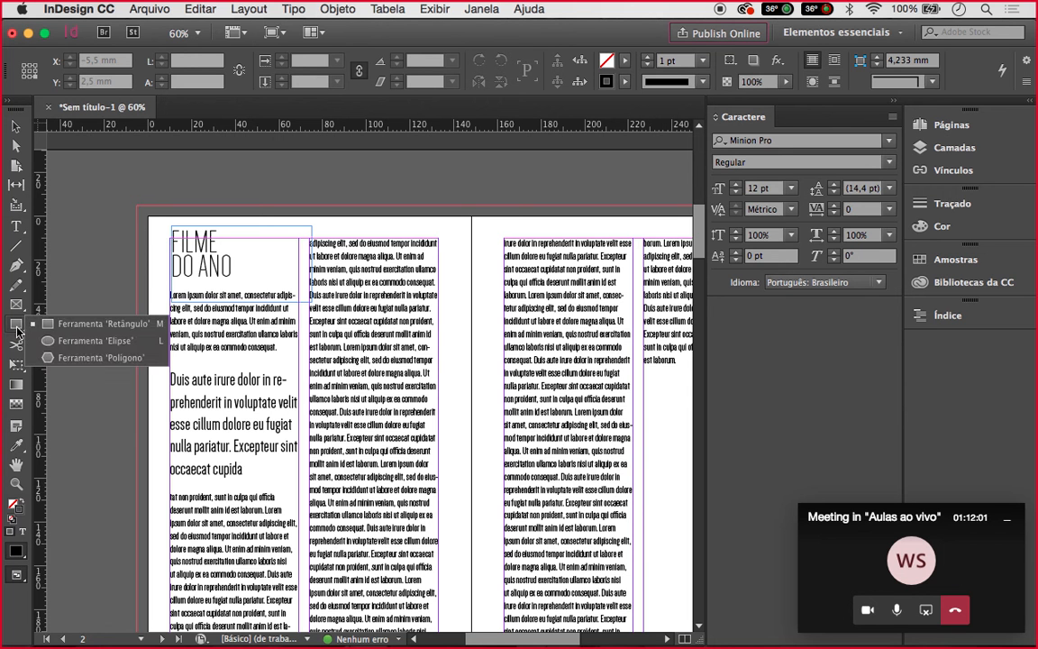
left_click(18, 329)
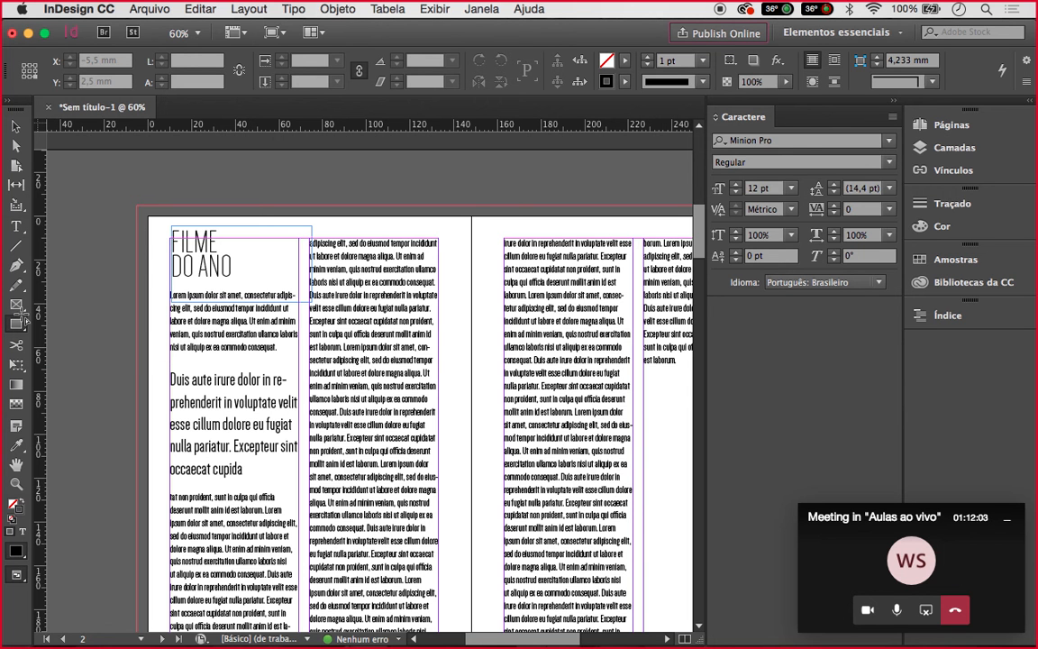
left_click(136, 224)
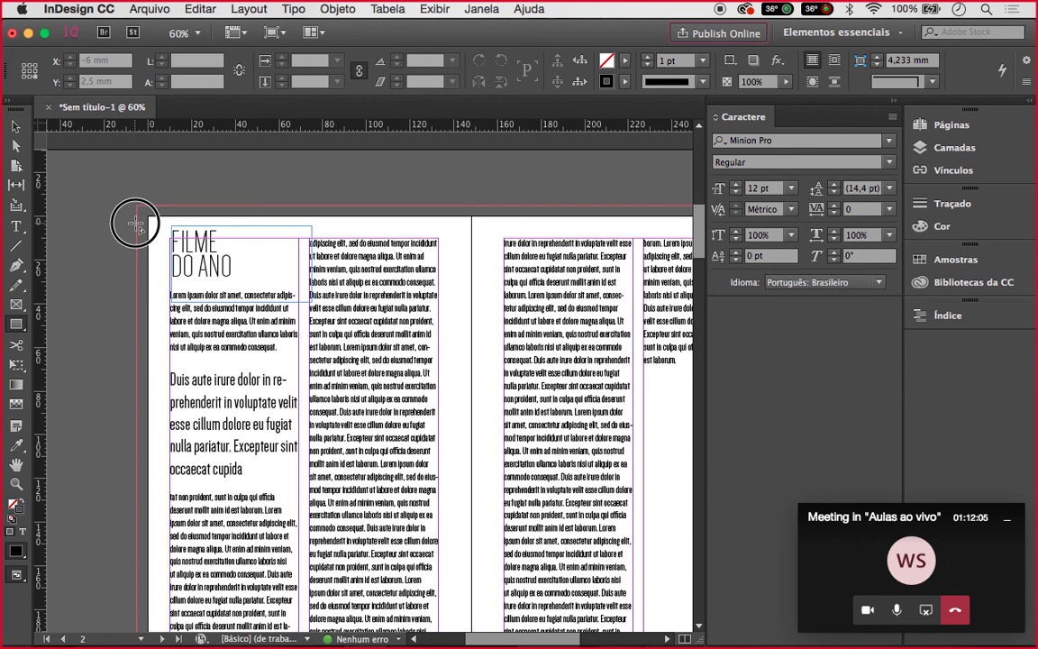
mouse_move(136, 224)
left_mouse_down()
mouse_move(320, 287)
mouse_move(301, 285)
left_mouse_up()
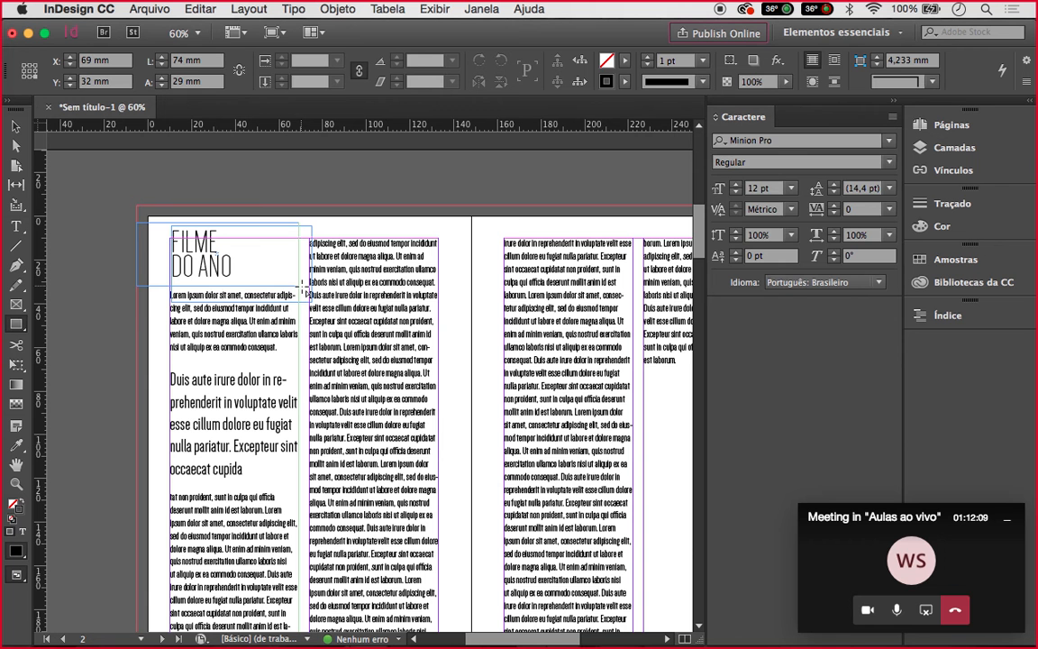
left_click_drag(303, 287, 304, 288)
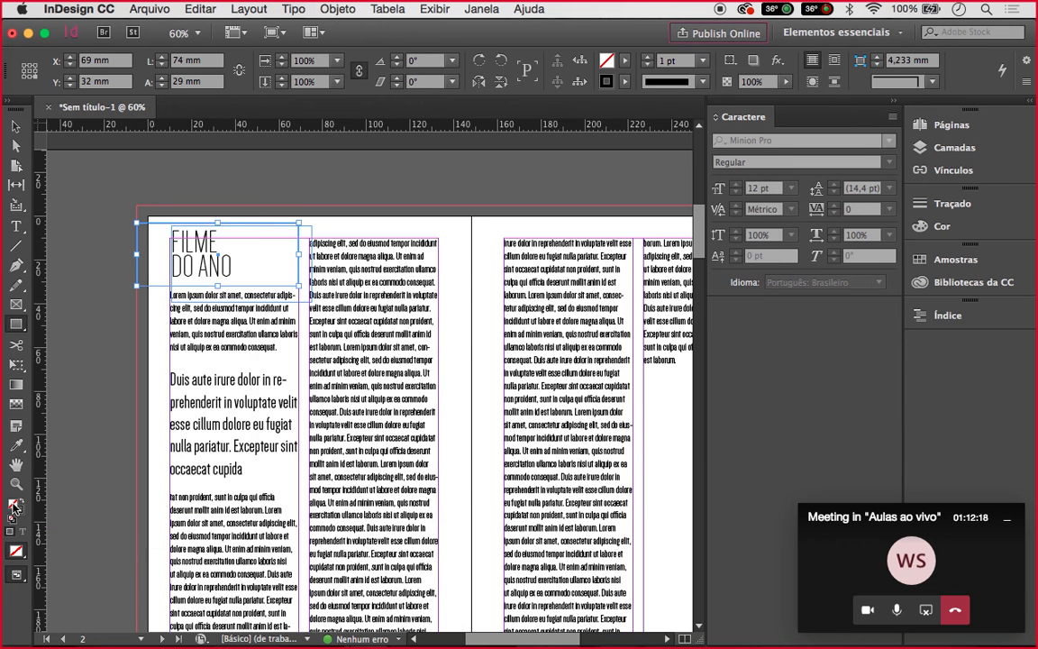
Fill the rectangle with red (ed0000) using the Color Picker
double_click(13, 507)
left_click(519, 249)
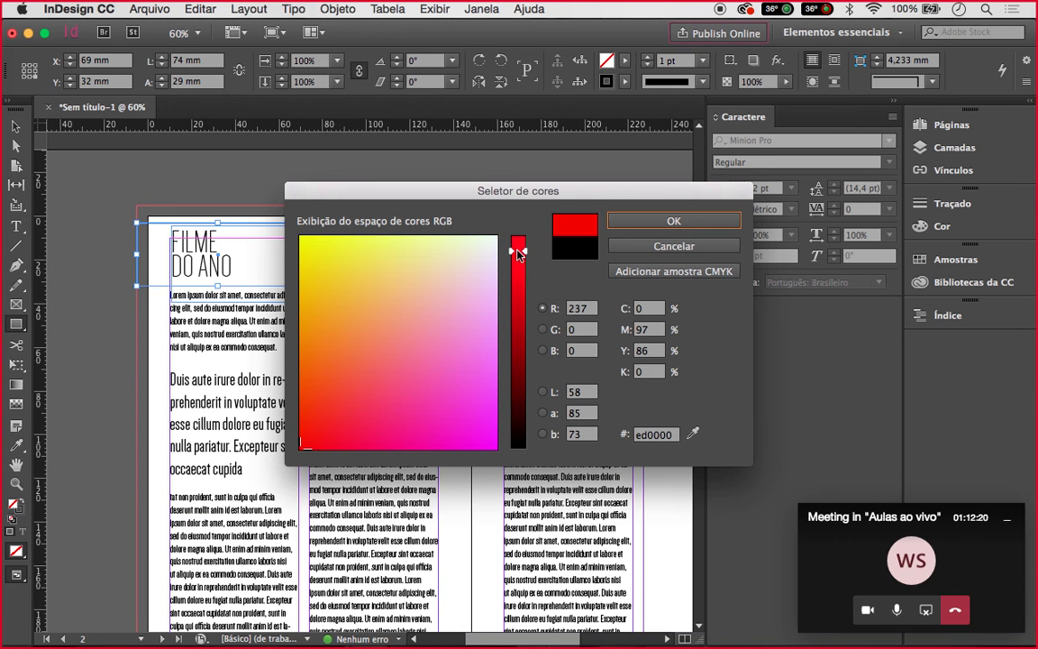
left_click(628, 216)
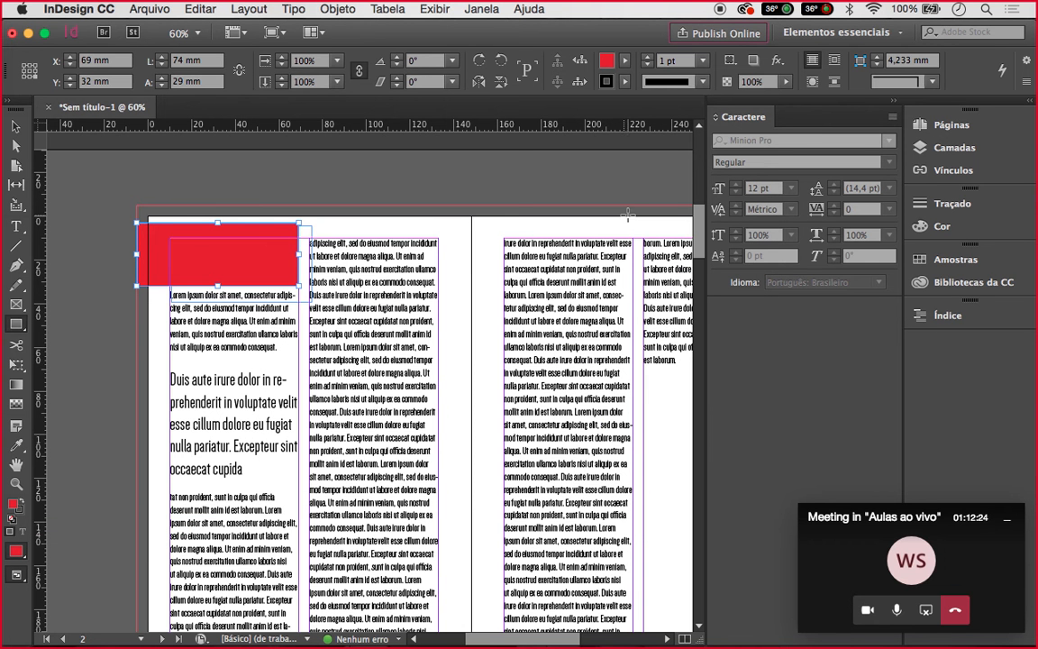
left_click(20, 510)
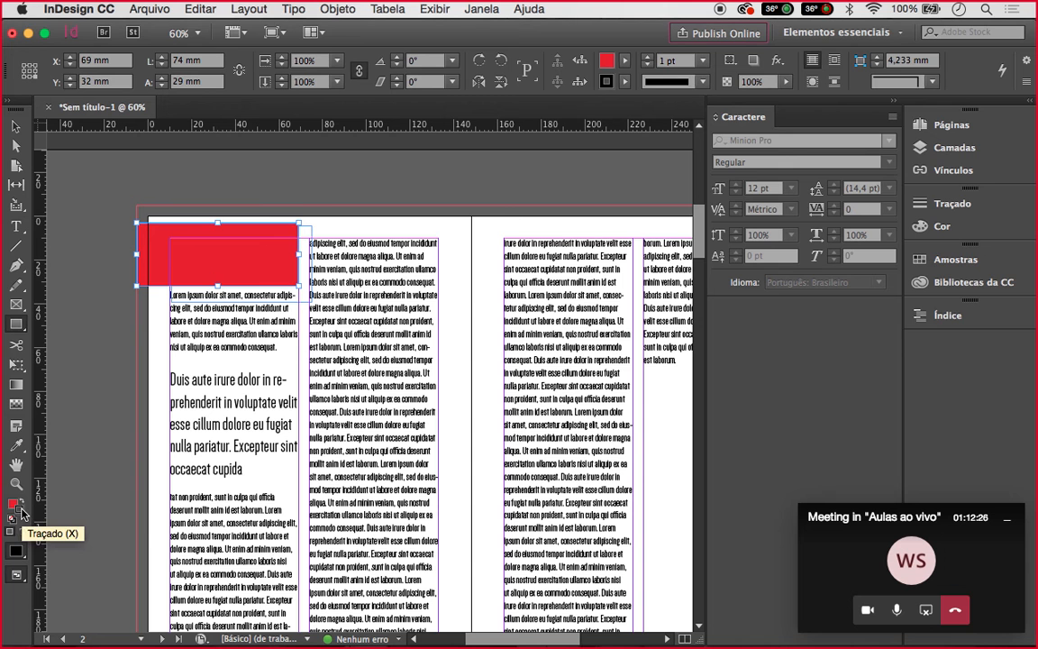
Set the red rectangle's stroke to [Nenhuma] in Swatches to remove its outline
key("shift+w")
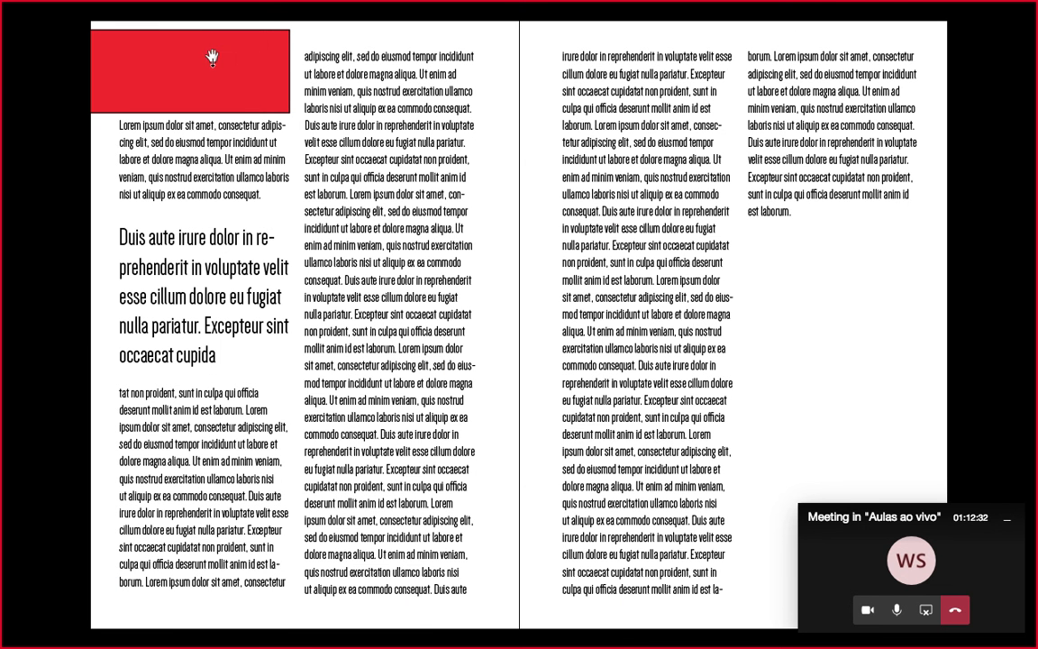
key("shift+w")
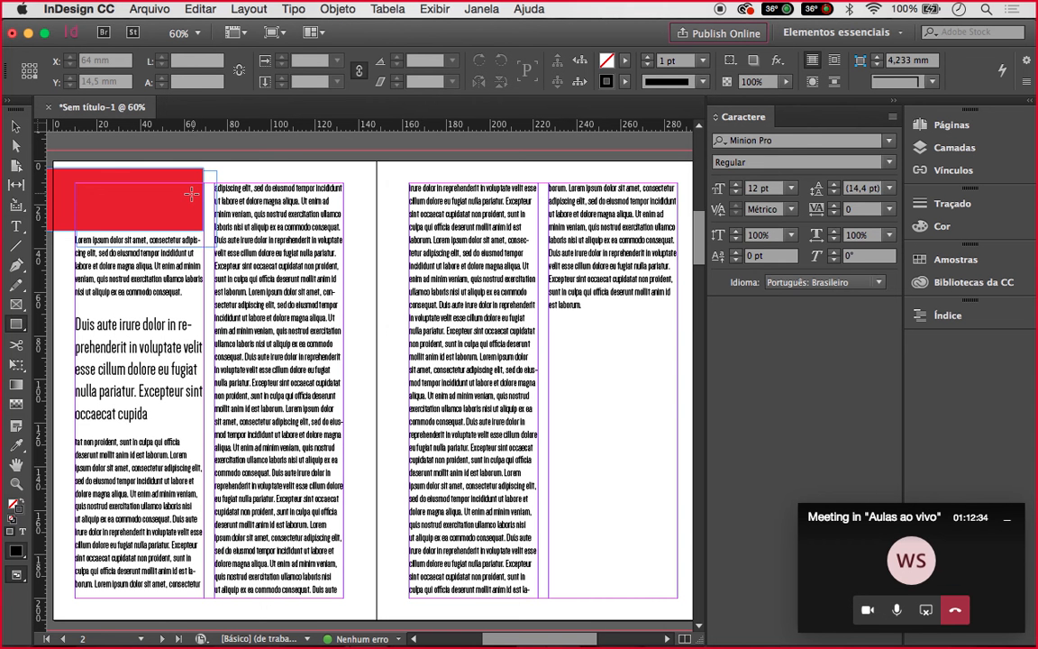
key("v")
left_click(191, 193)
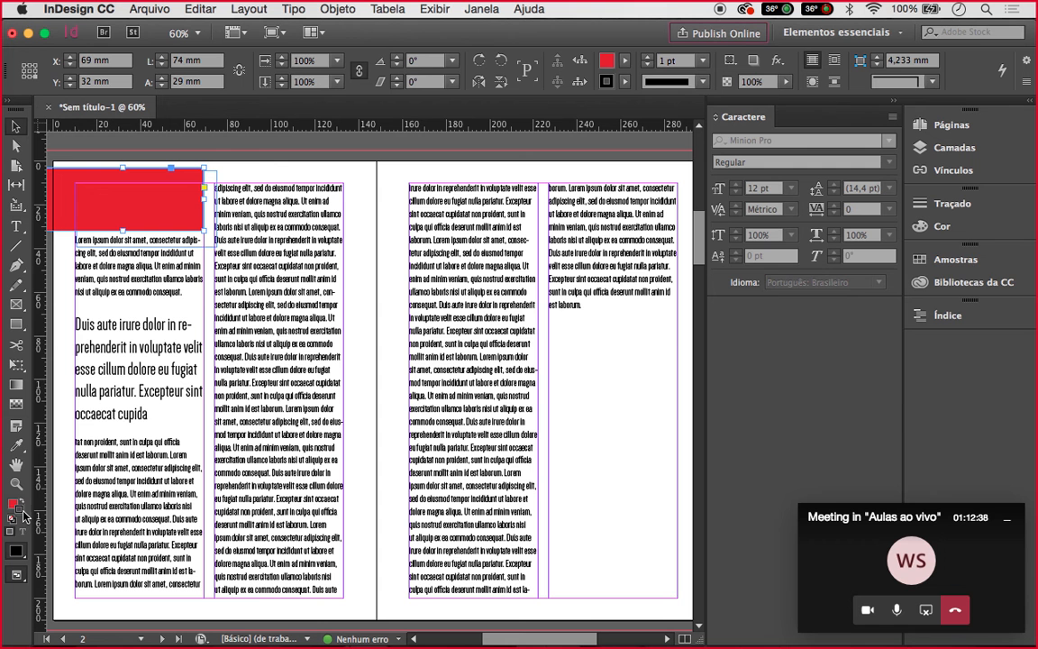
left_click(949, 260)
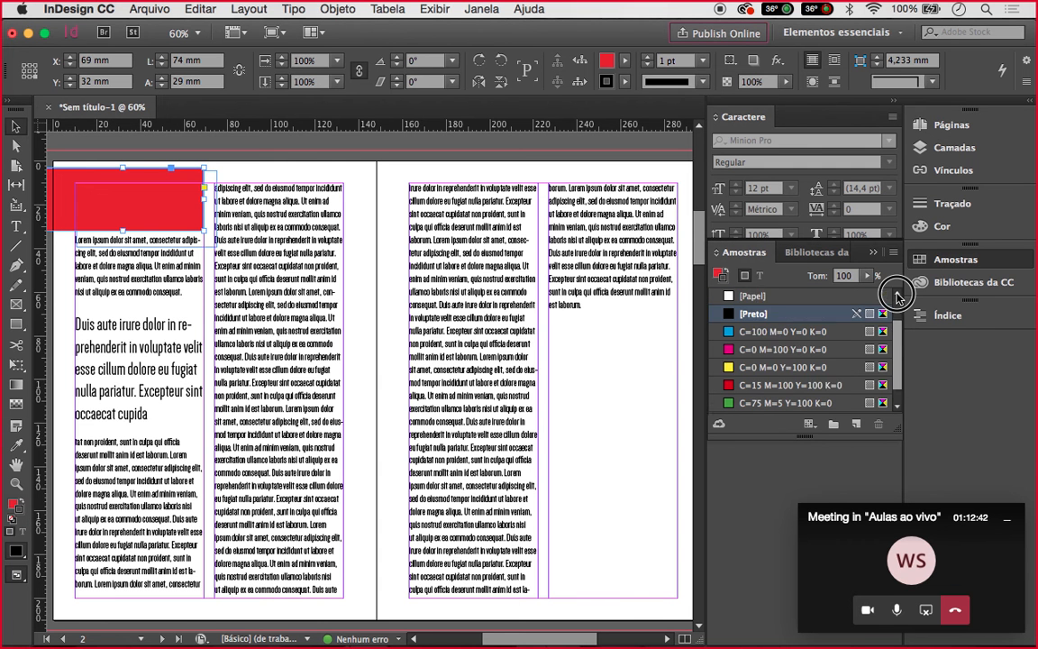
scroll(897, 297, "up", 2)
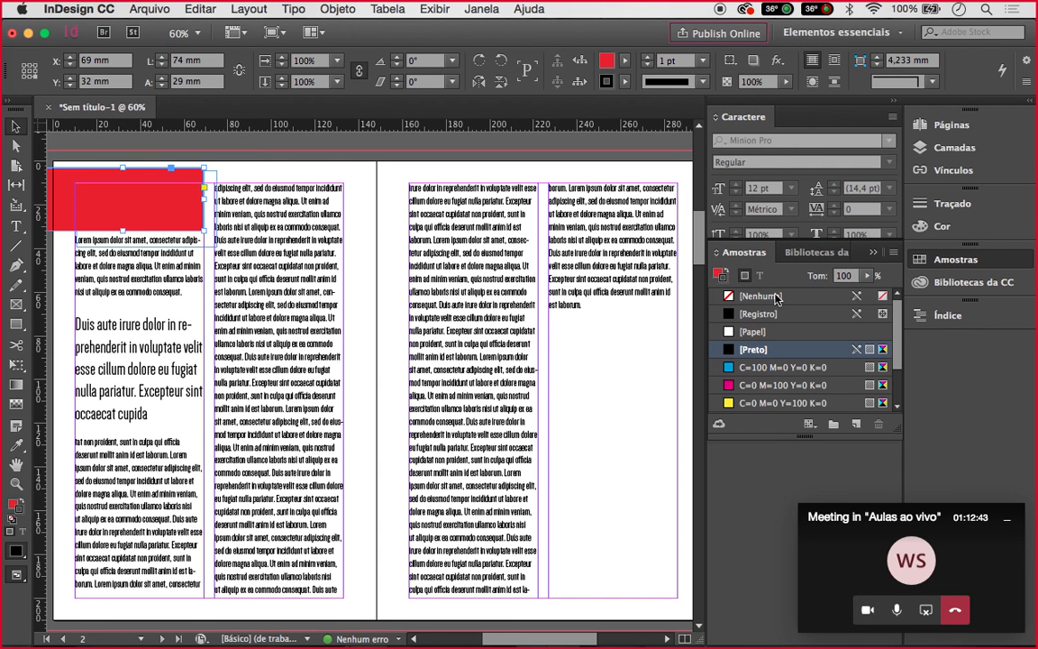
left_click(729, 298)
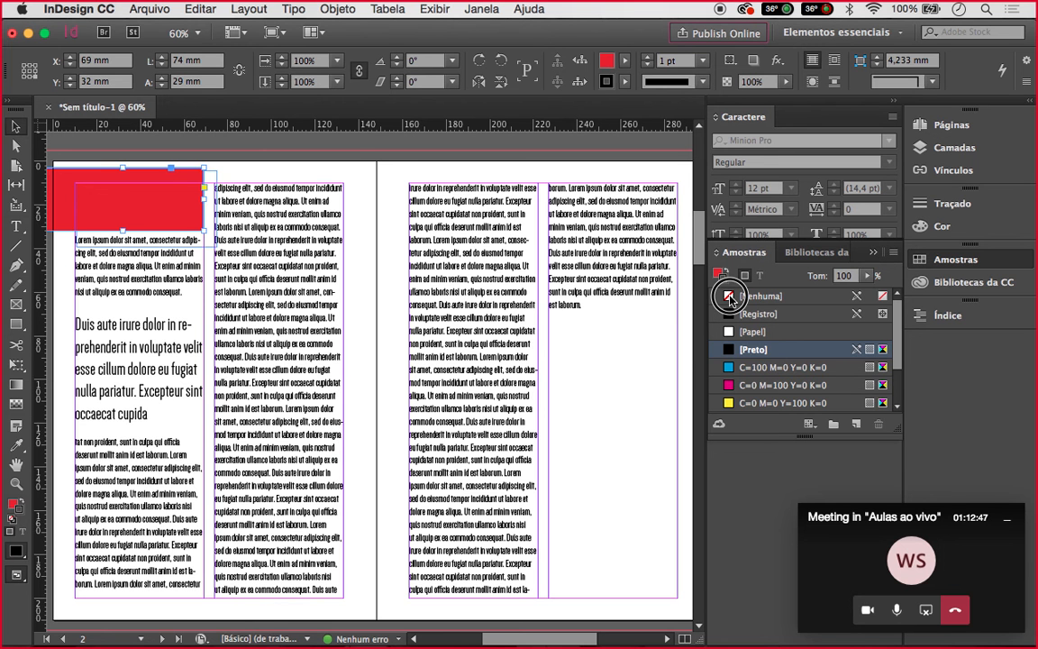
Drag the rectangle's top edge down to trim its height to about 23.8 mm
scroll(176, 189, "left", 2)
scroll(176, 189, "up", 1)
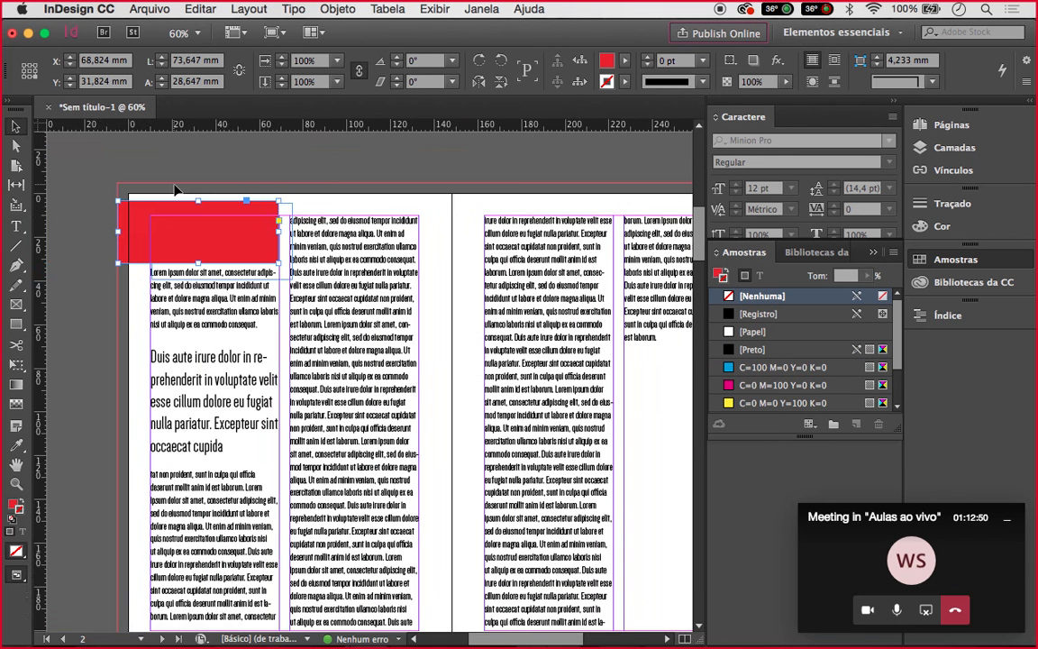
scroll(175, 189, "up", 2)
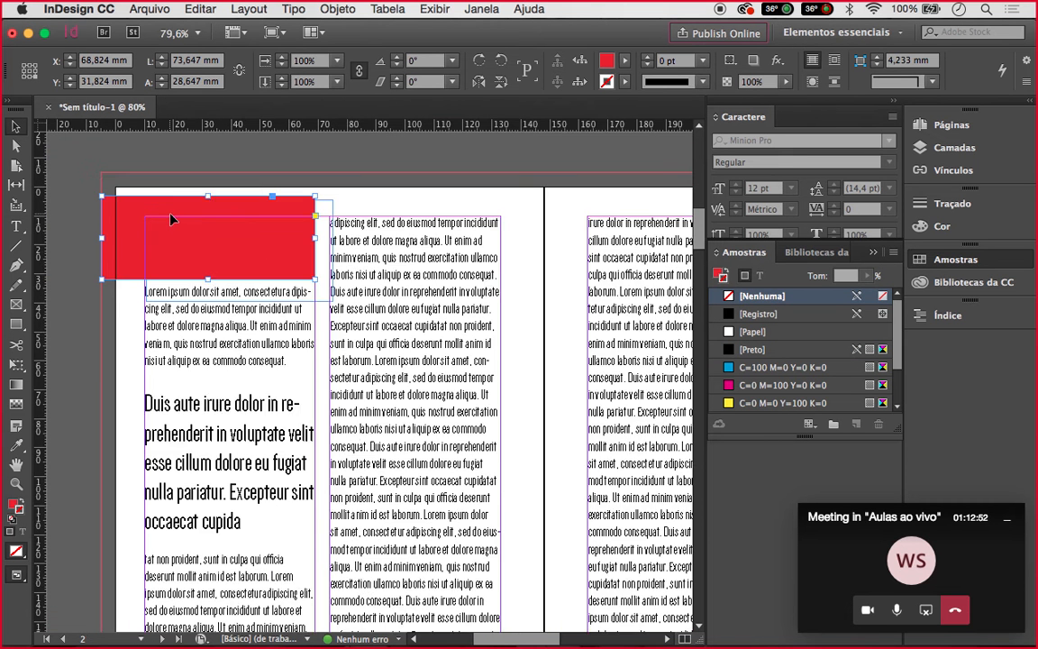
scroll(173, 219, "up", 1)
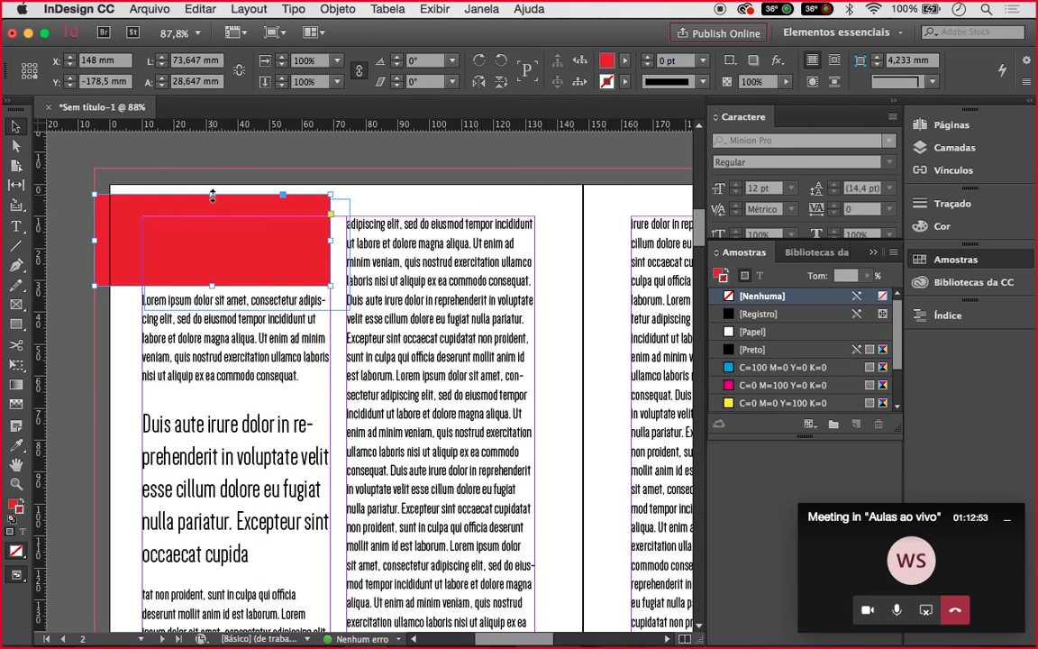
left_click_drag(213, 195, 213, 223)
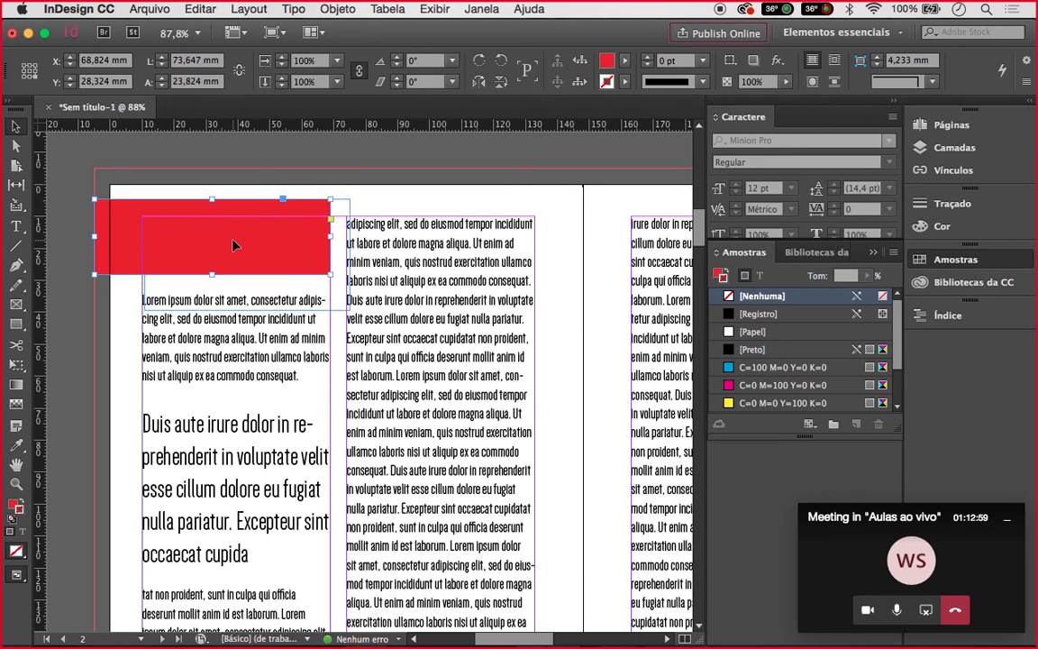
right_click(232, 243)
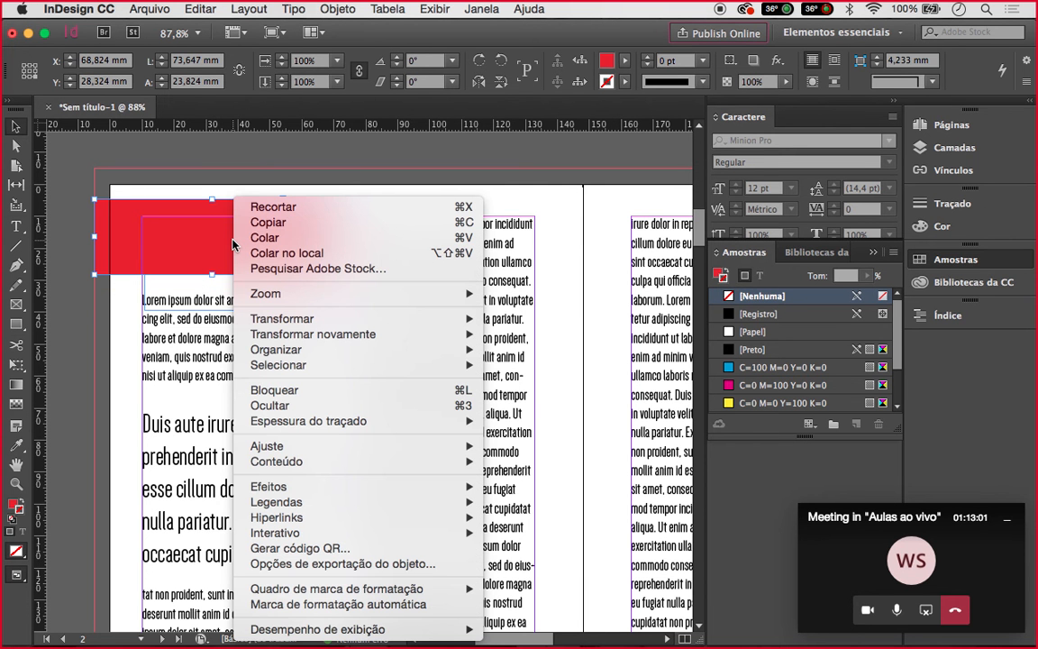
Send the red rectangle behind the title with Organizar > Enviar para trás
mouse_move(337, 355)
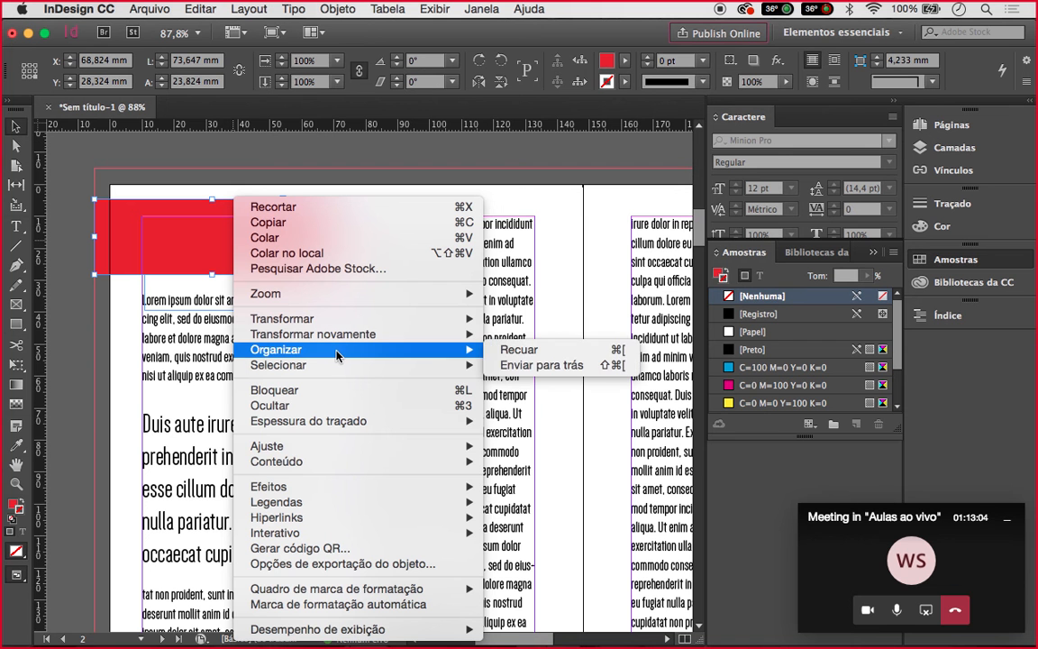
left_click(543, 365)
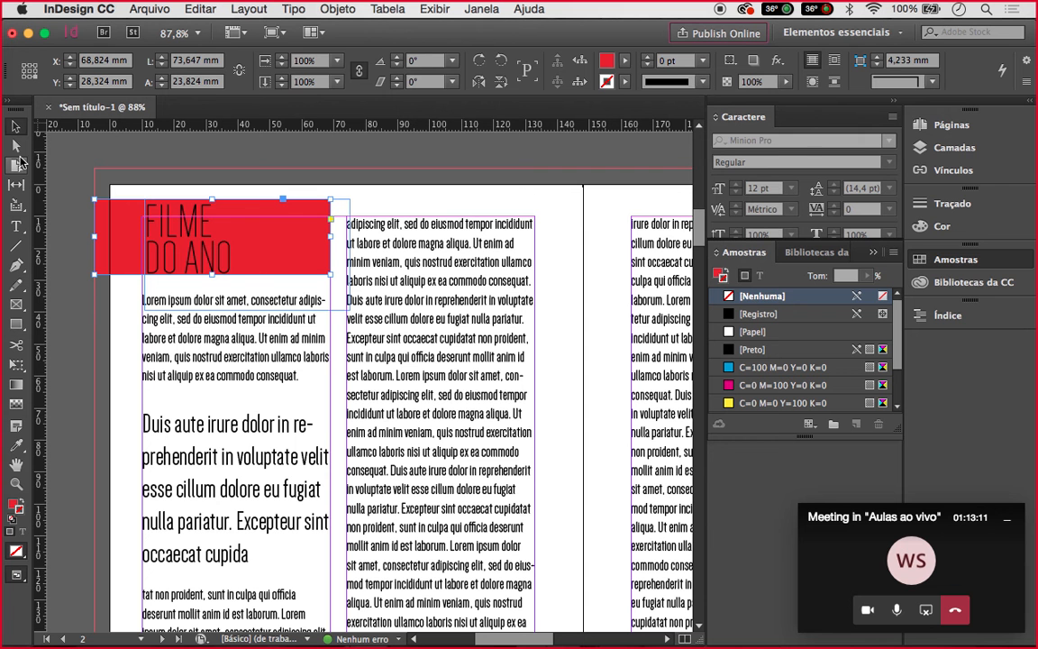
left_click(166, 175)
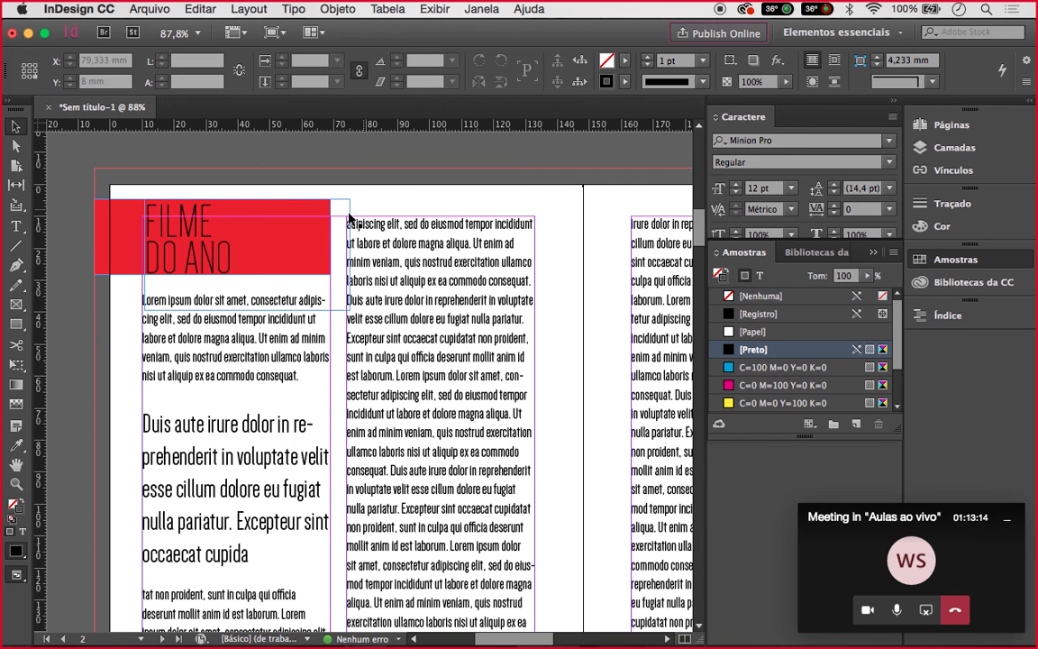
Drag the first body text column's top edge down below the red block
left_click(264, 235)
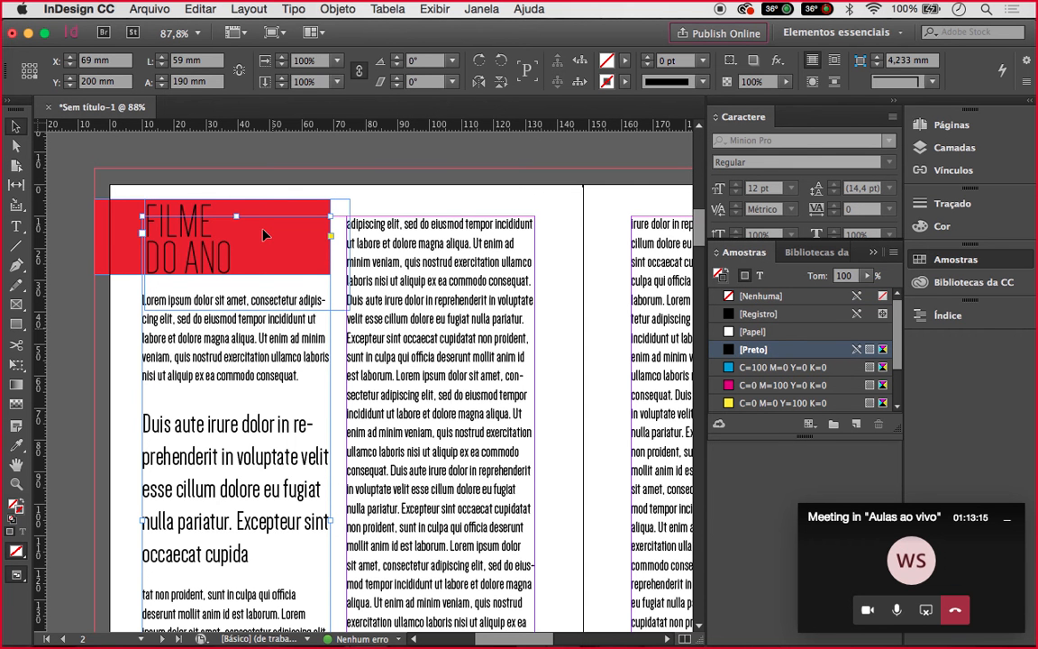
left_click(237, 217)
left_click_drag(238, 218, 238, 251)
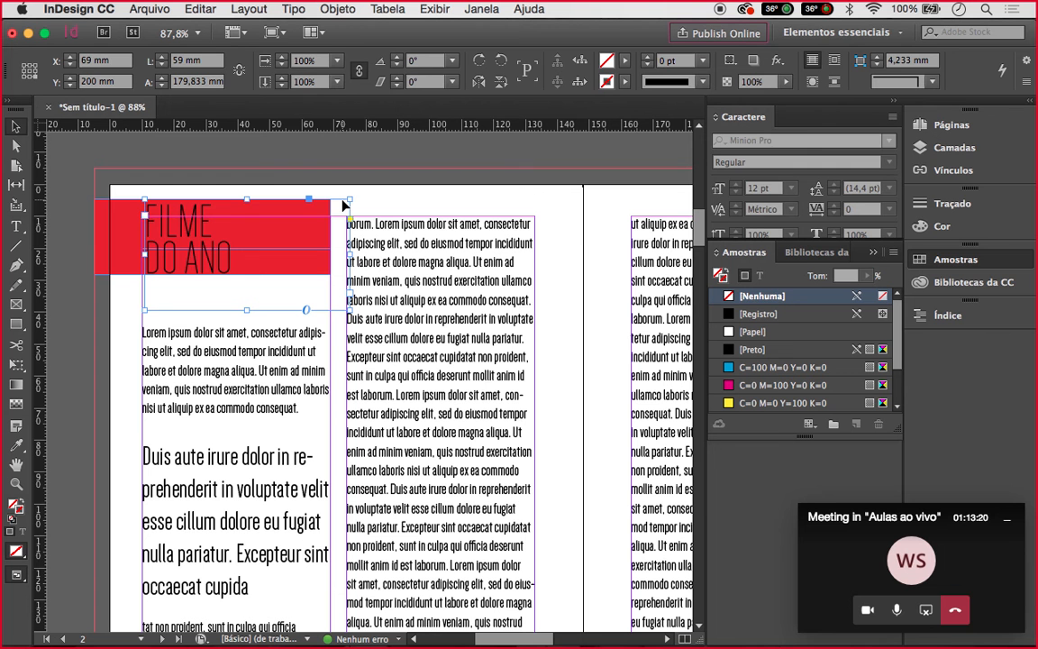
Color the FILME DO ANO text near-white via the Color Picker and preview full-screen
left_click(21, 531)
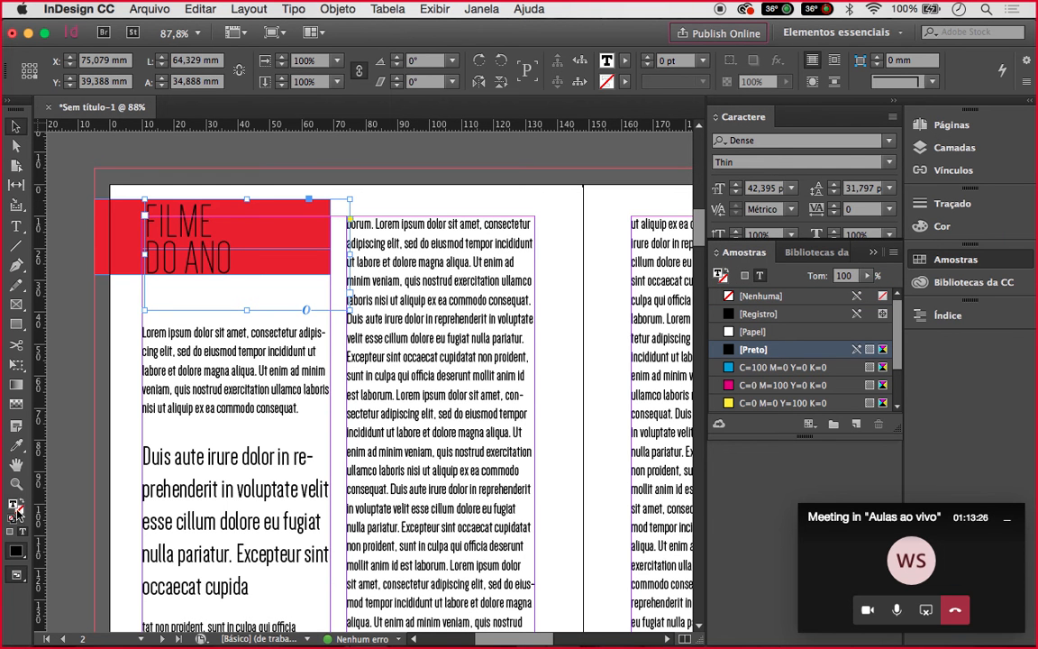
double_click(14, 506)
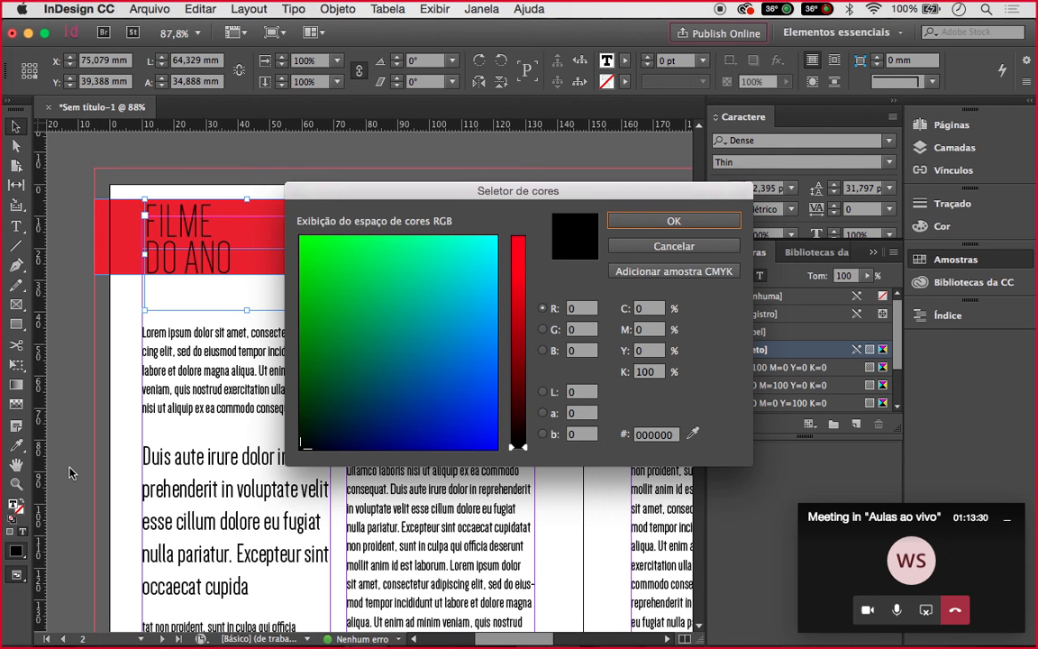
left_click(490, 251)
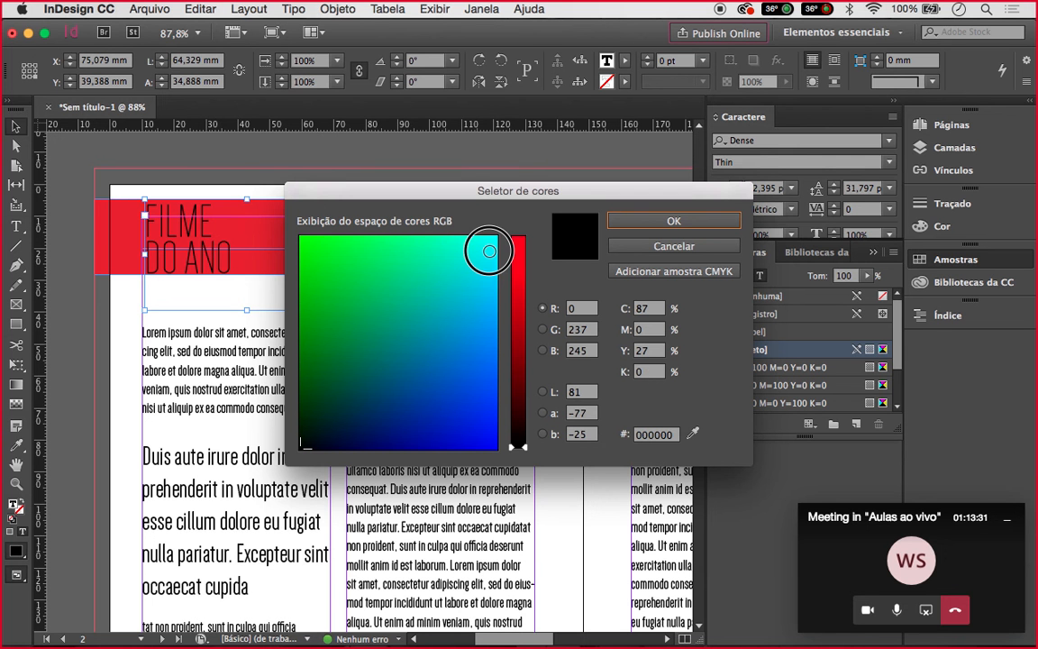
left_click_drag(490, 251, 495, 238)
left_click(516, 239)
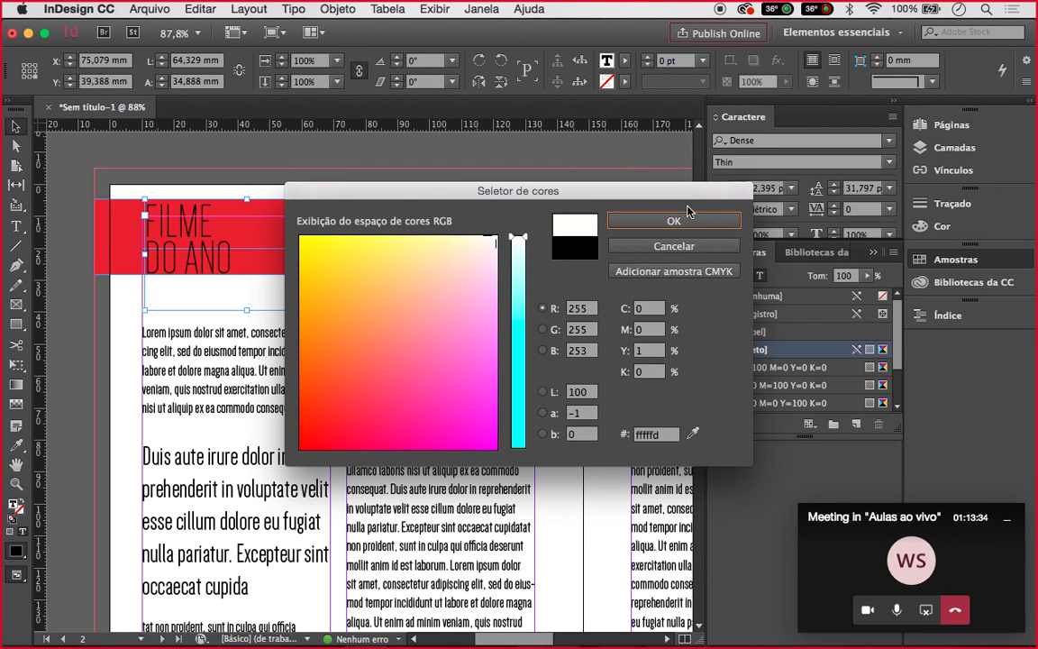
left_click(683, 220)
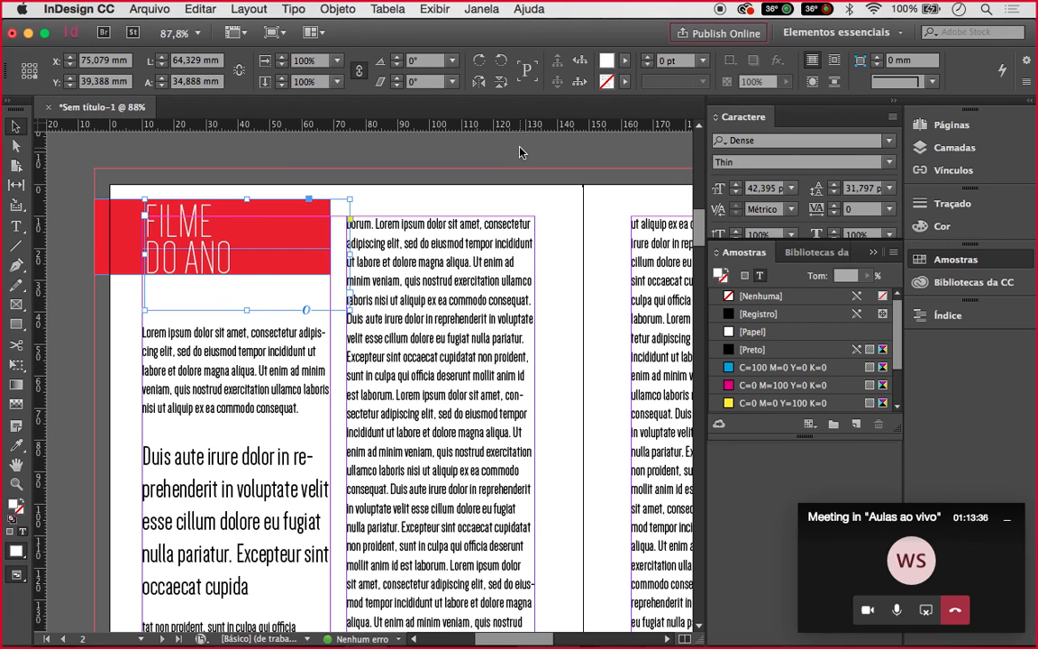
key("shift+w")
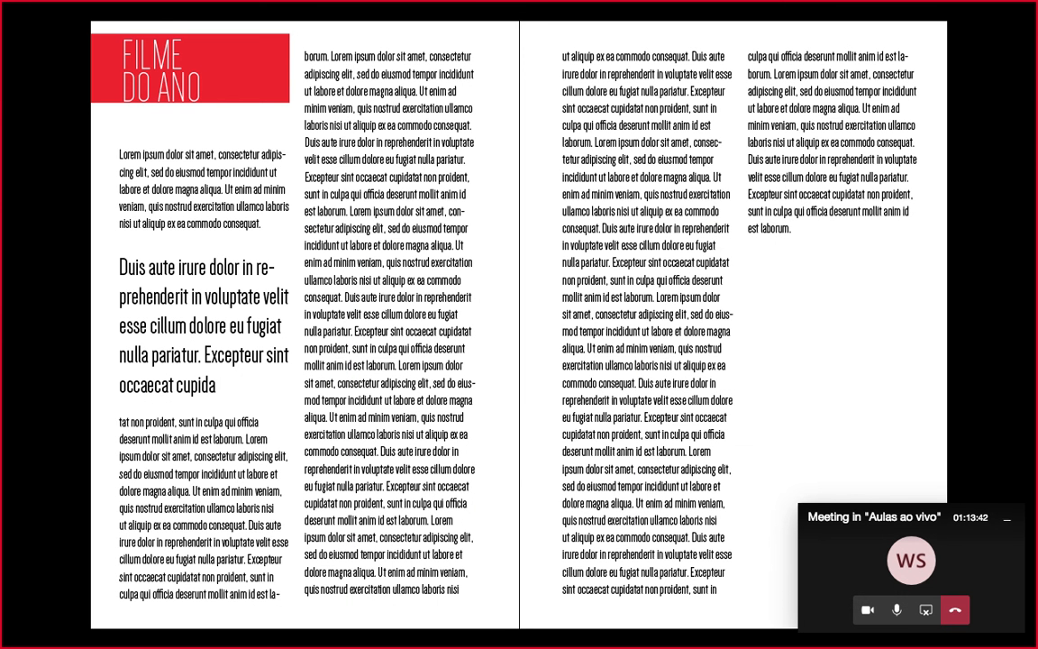
Exit Presentation mode and zoom out until the entire spread fits in view
key("Escape")
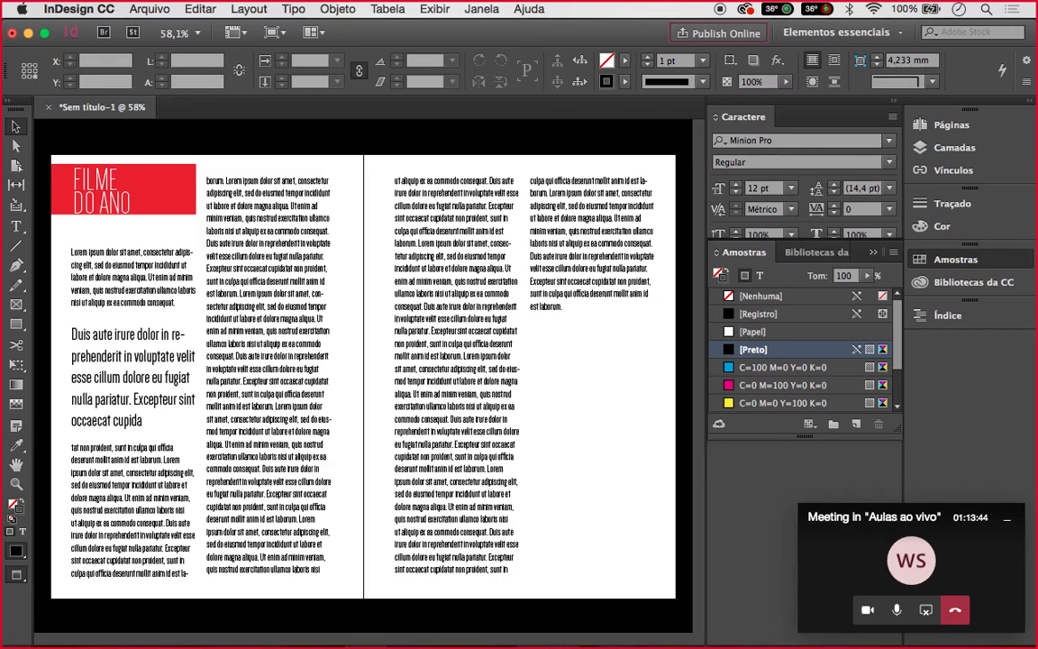
scroll(525, 146, "down", 3)
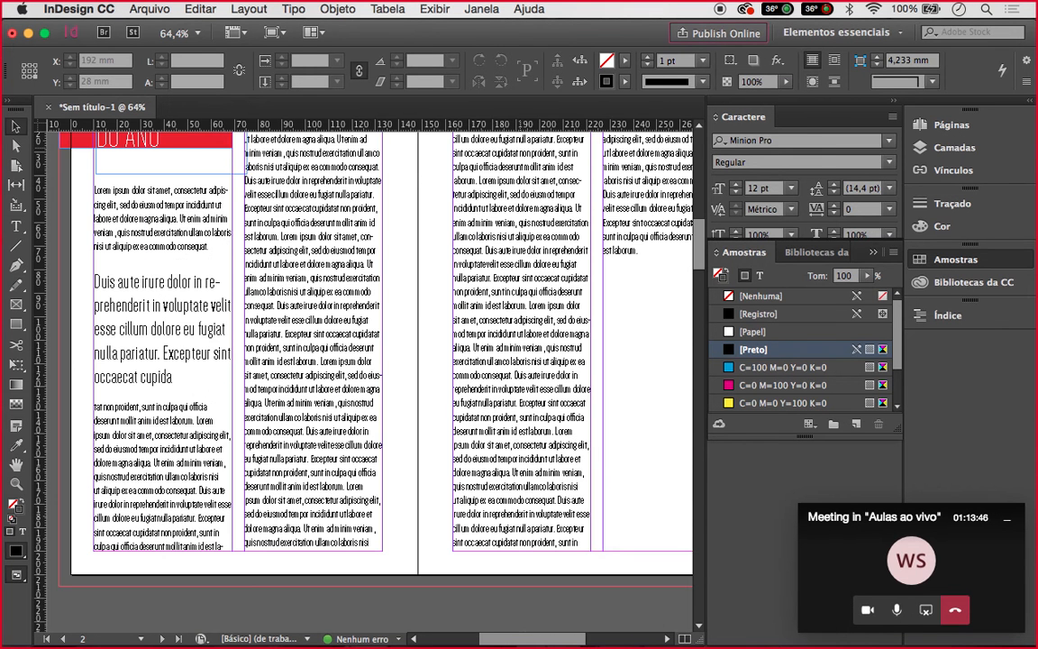
scroll(520, 144, "down", 3)
scroll(360, 343, "up", 3)
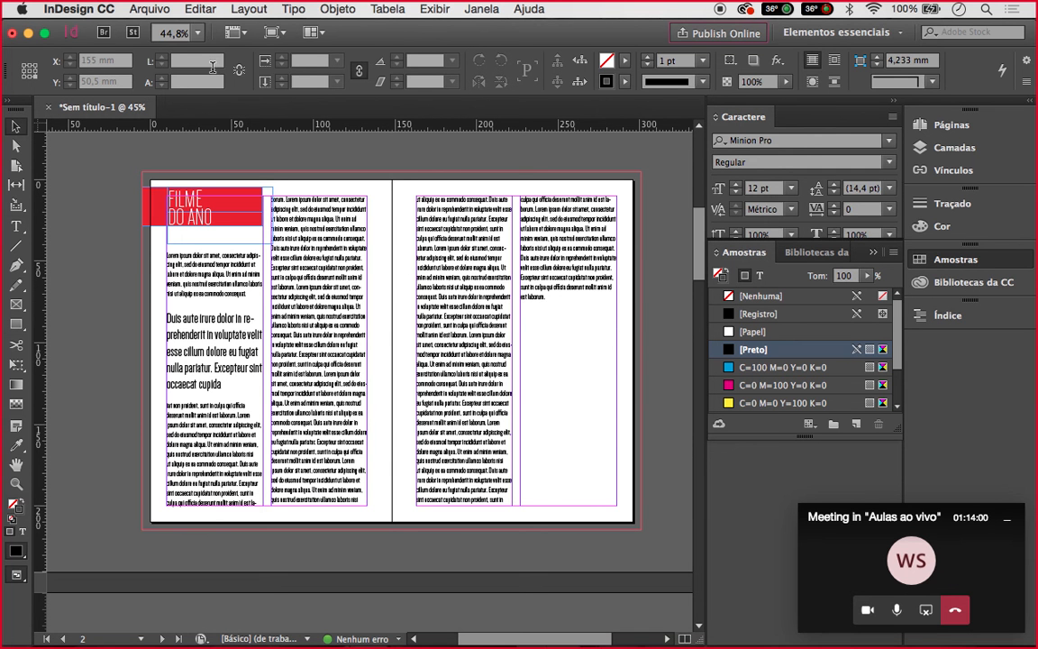
Load the student's PSD illustration from the ATV 3 - Capa de Filme folder via Arquivo > Inserir
left_click(139, 10)
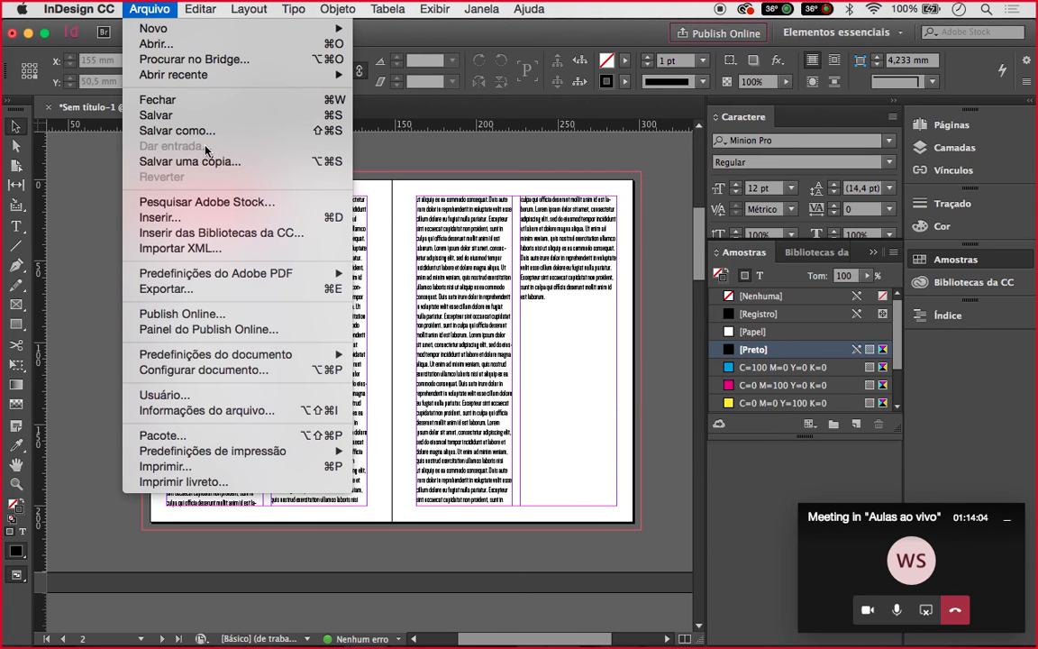
left_click(194, 219)
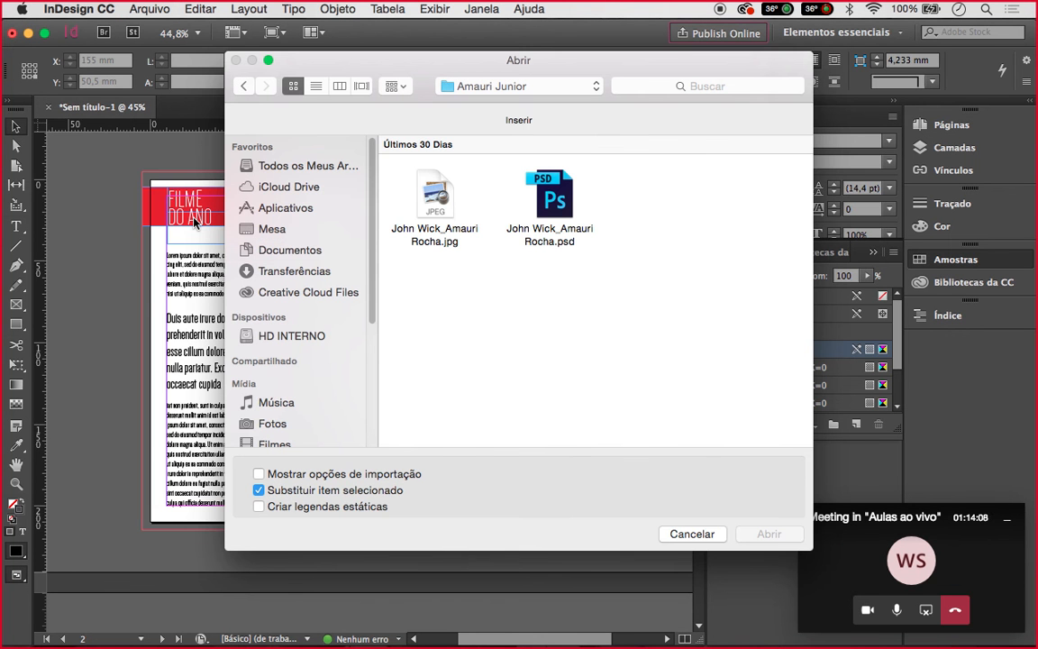
left_click(494, 89)
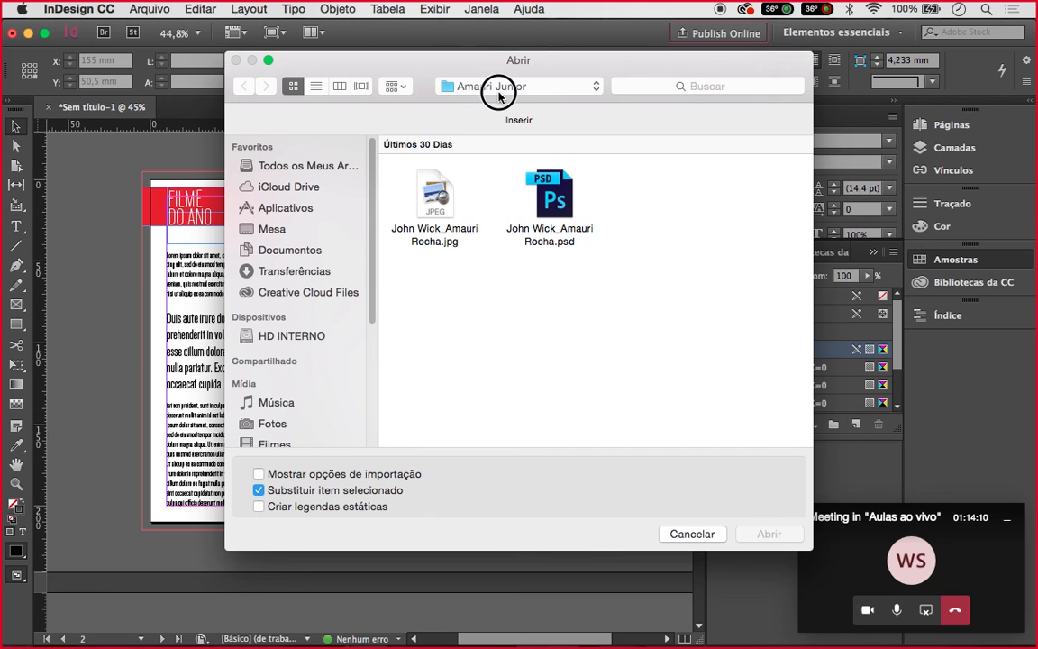
left_click(510, 105)
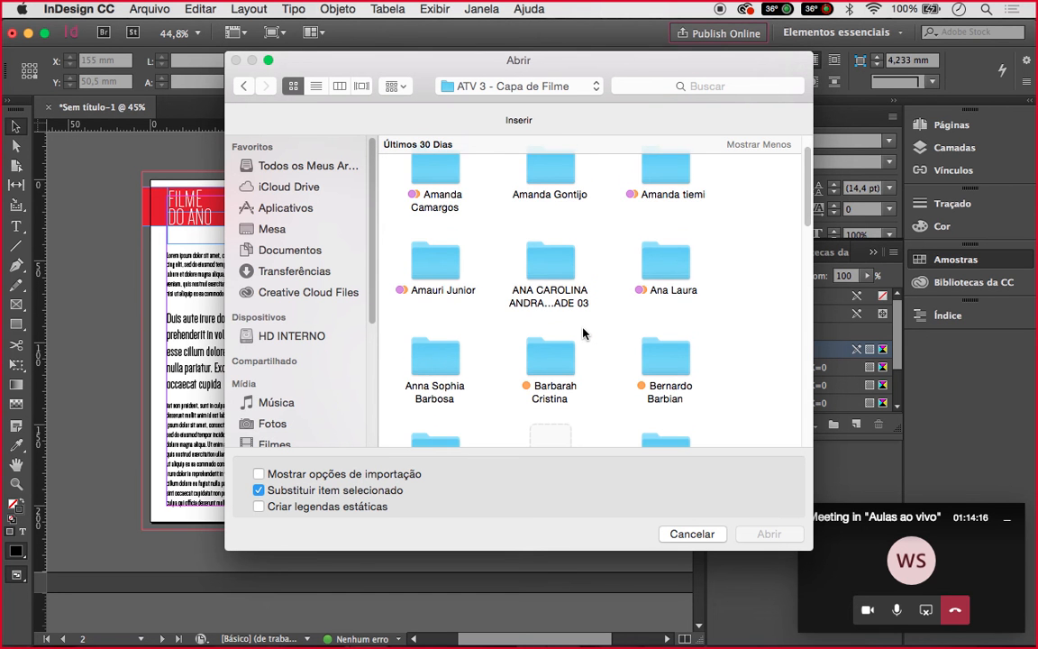
scroll(584, 332, "down", 3)
scroll(583, 333, "down", 6)
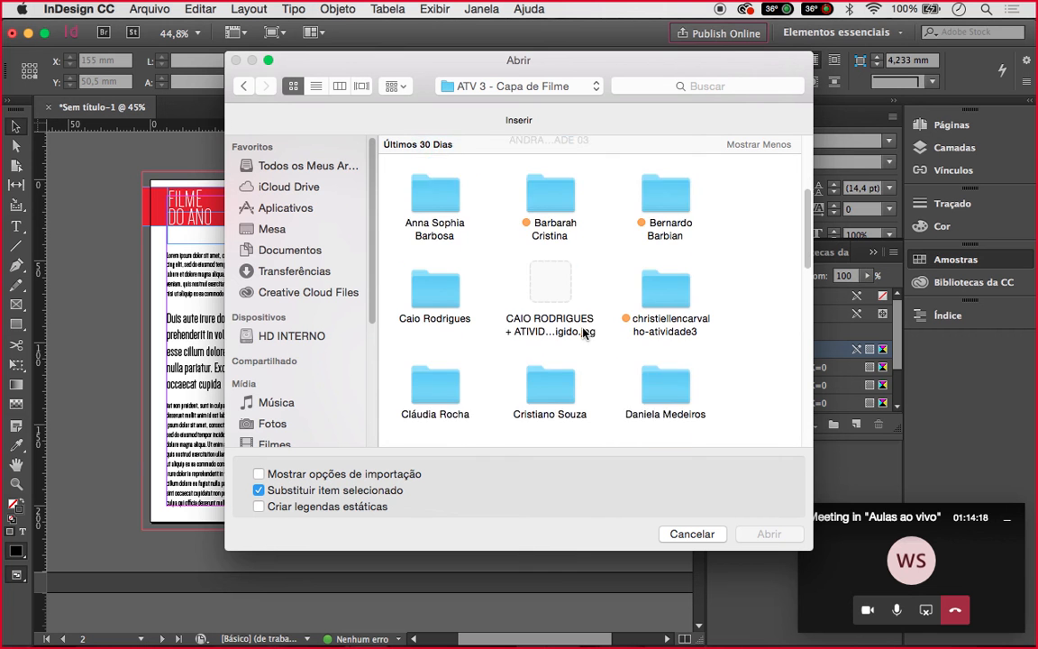
scroll(583, 334, "down", 4)
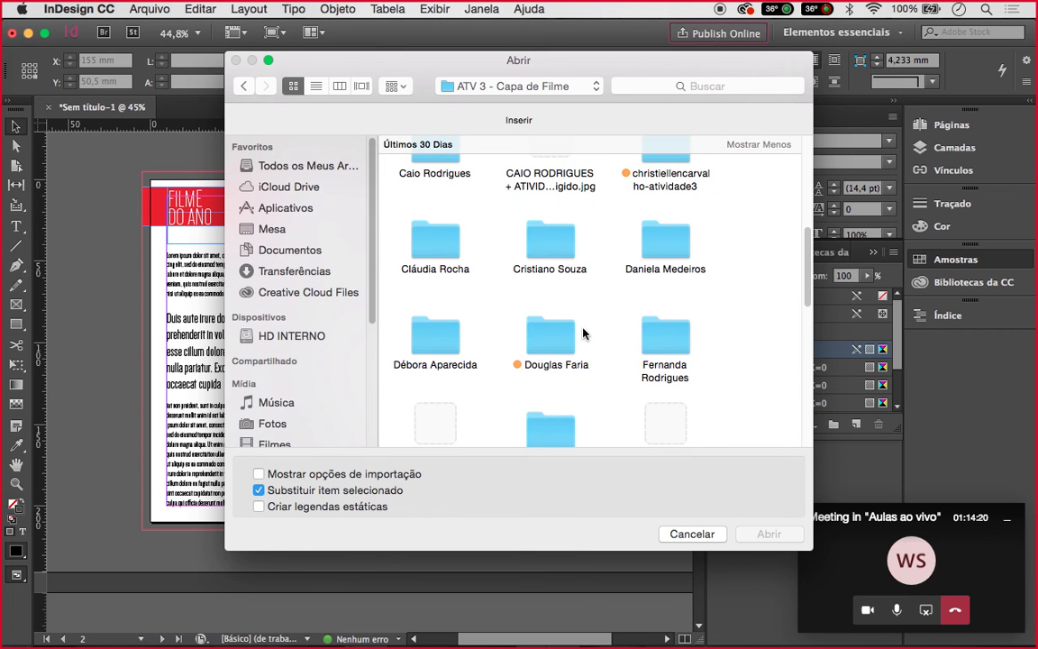
left_click(539, 318)
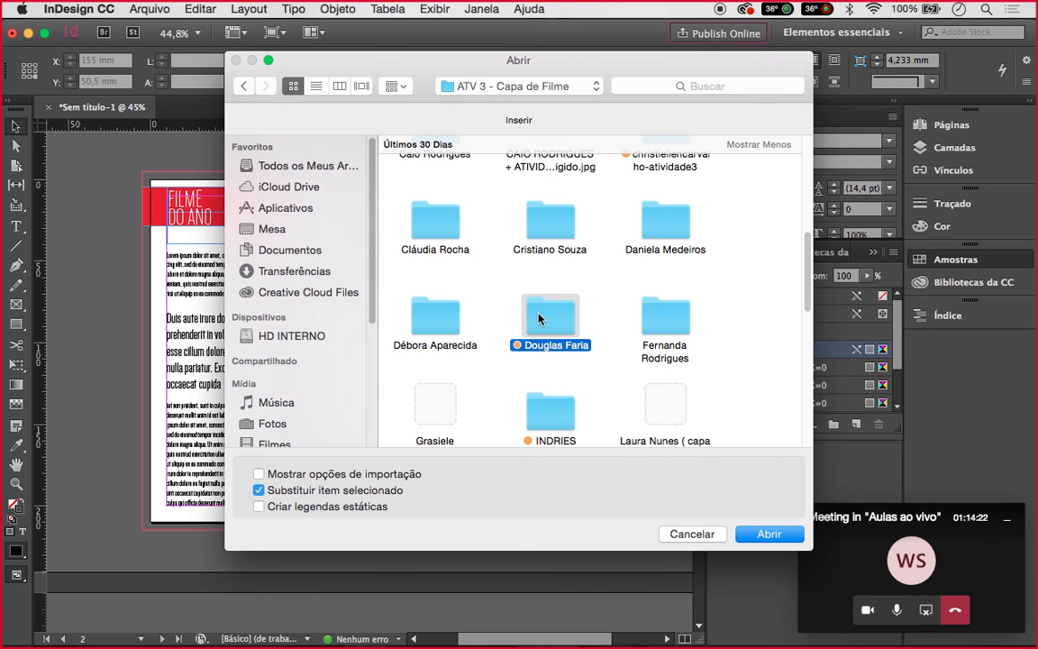
double_click(539, 317)
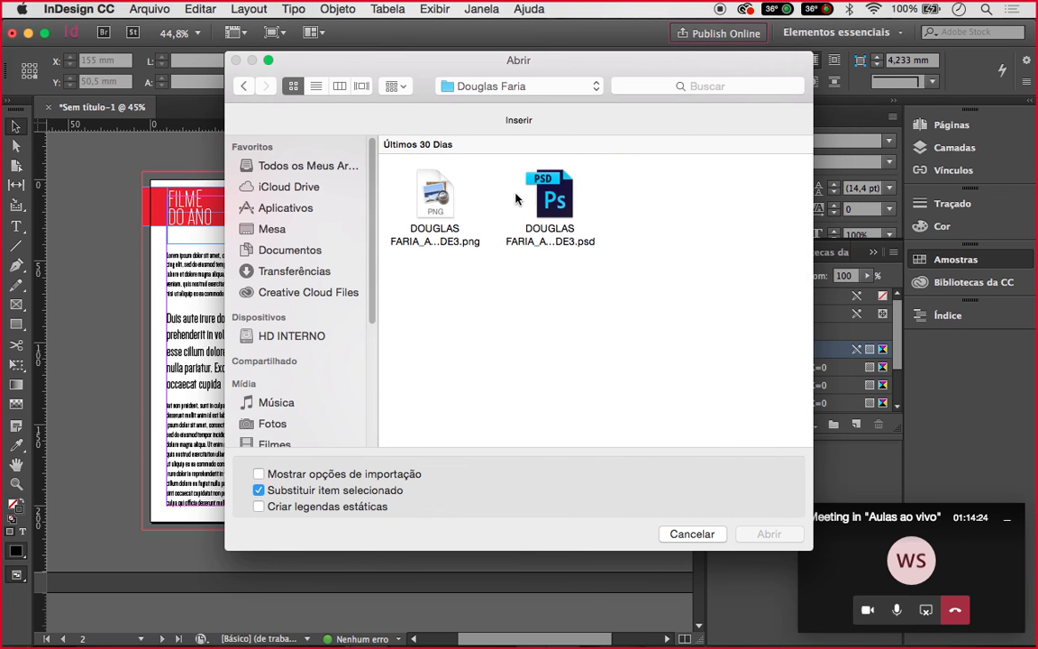
left_click(552, 194)
left_click(795, 540)
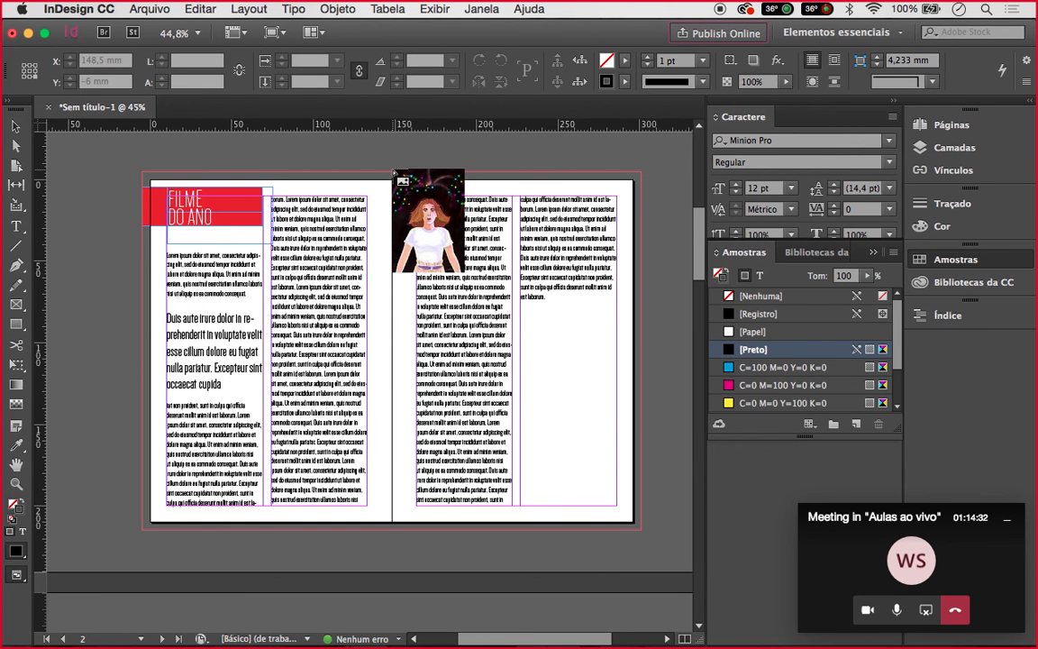
Place the illustration and fit its frame to 74 × 143,5 mm at the right page's lower-right
left_click(433, 264)
left_click_drag(434, 268, 502, 394)
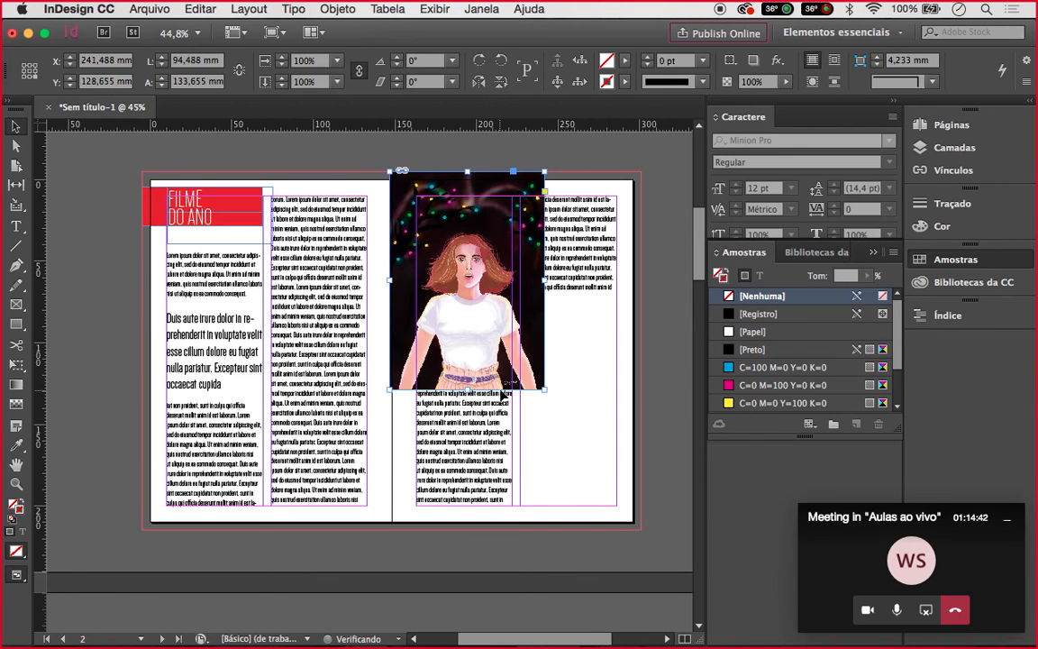
key("c")
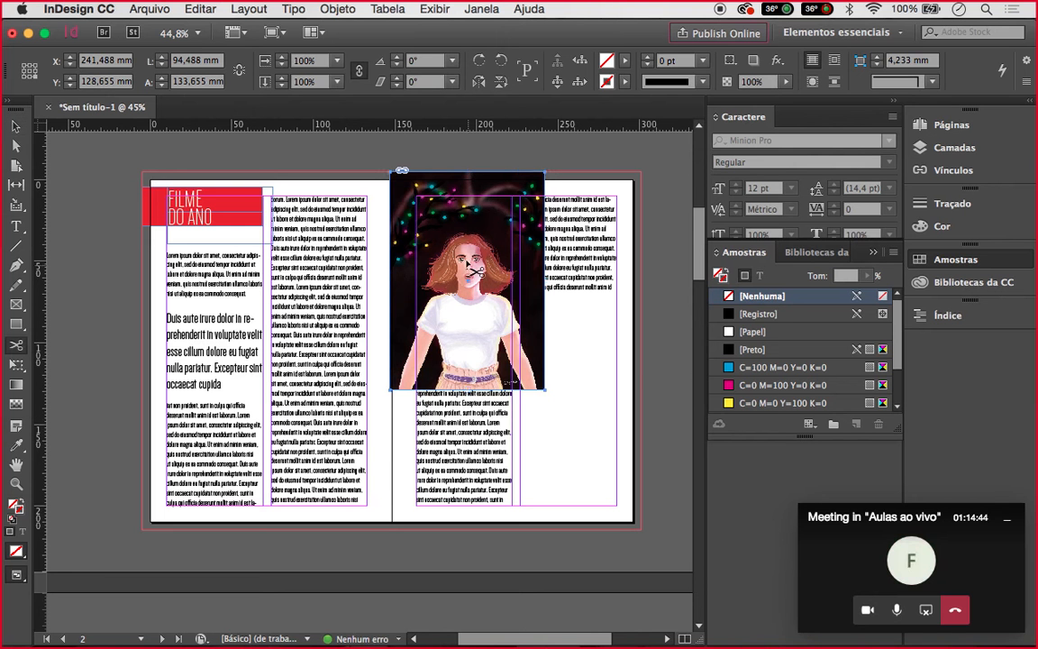
key("v")
left_click_drag(469, 263, 607, 358)
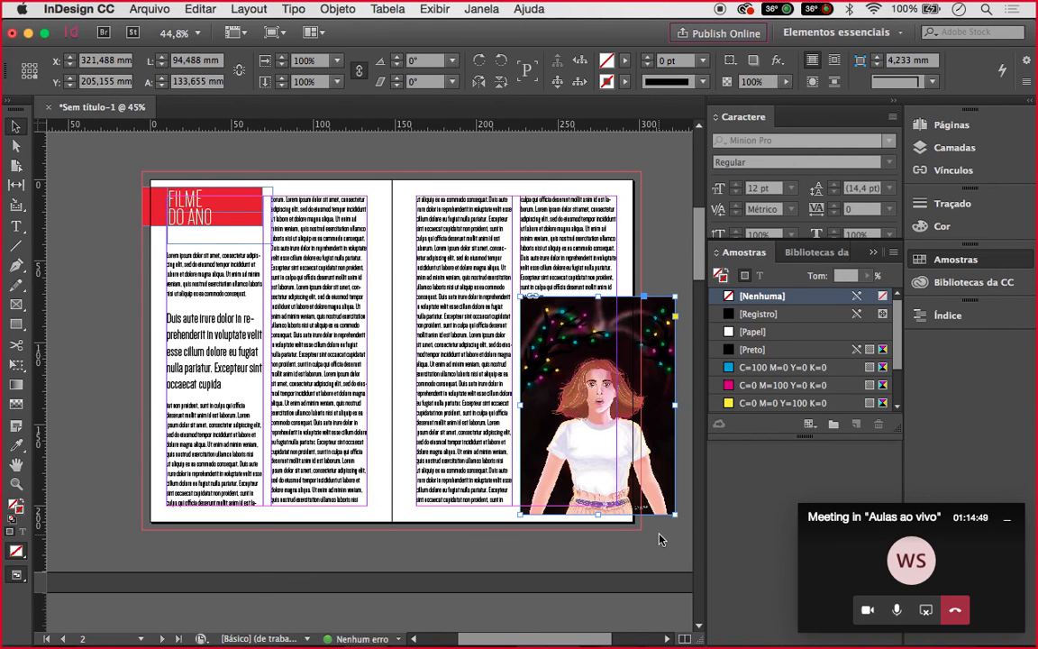
scroll(595, 505, "down", 2)
scroll(595, 505, "right", 2)
mouse_move(562, 478)
left_mouse_down()
mouse_move(559, 465)
mouse_move(563, 489)
left_mouse_up()
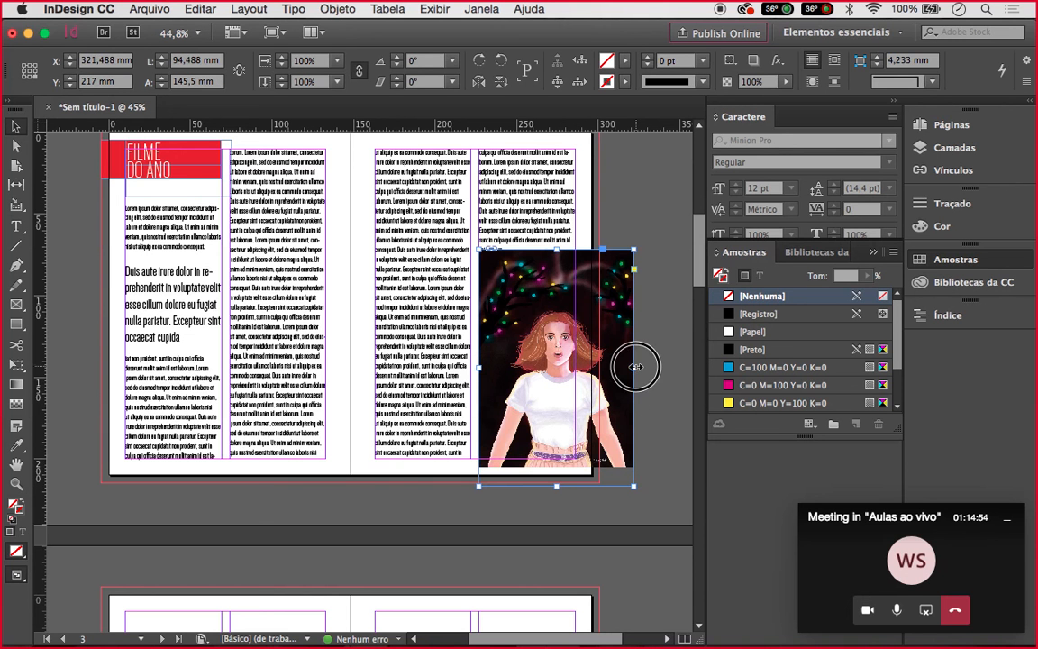
left_click_drag(635, 366, 599, 367)
left_click_drag(539, 487, 539, 486)
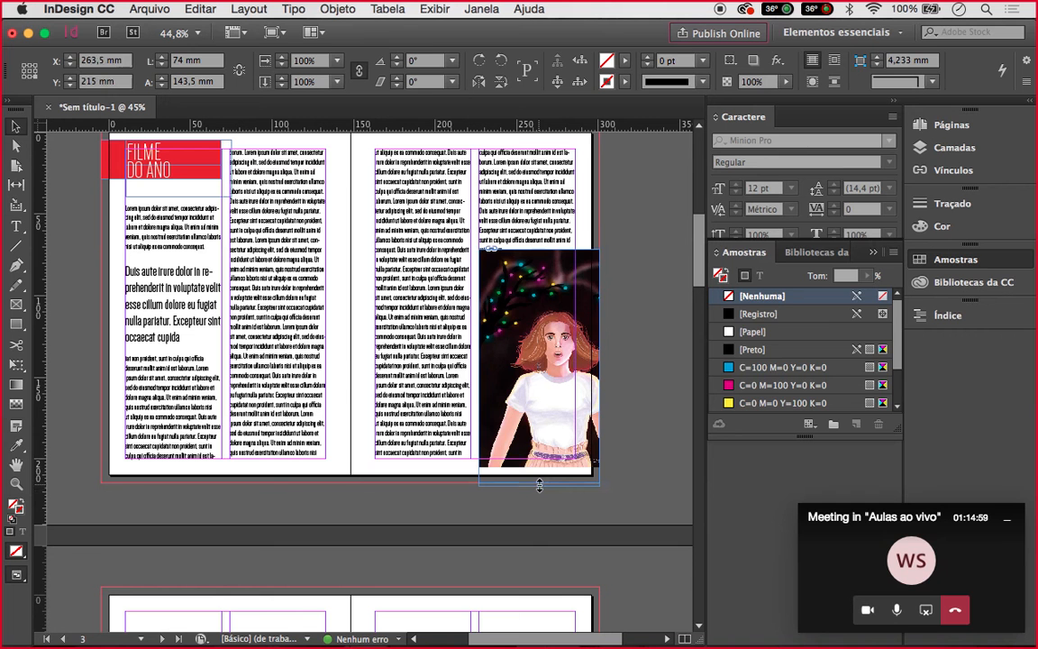
Scale the girl image up to about 64% inside the frame and shift it upward
left_click(549, 448)
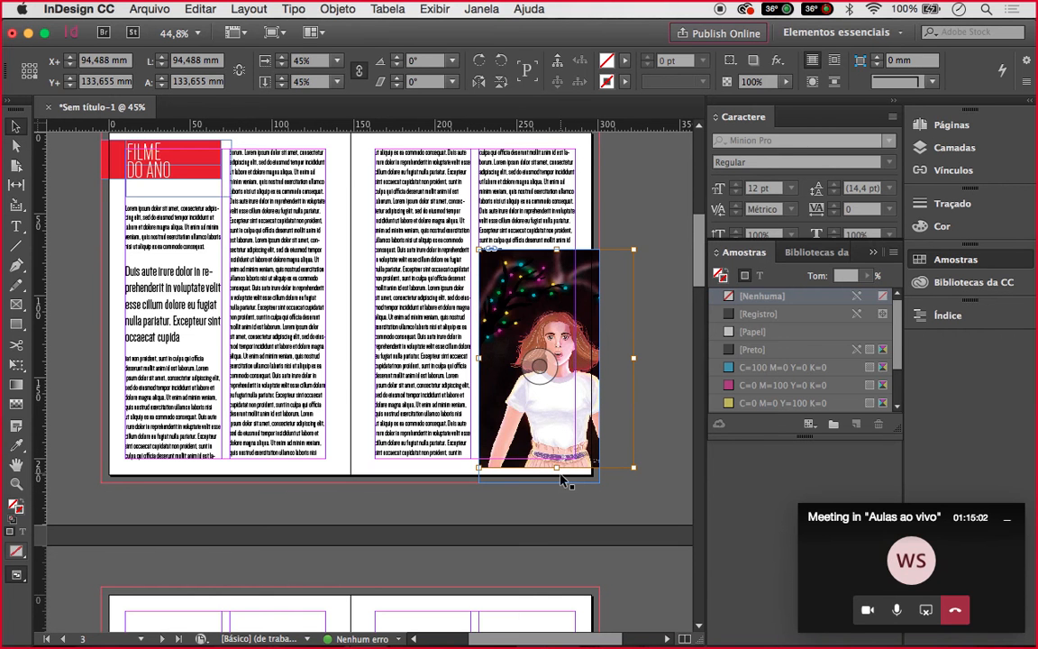
left_click_drag(633, 250, 659, 220)
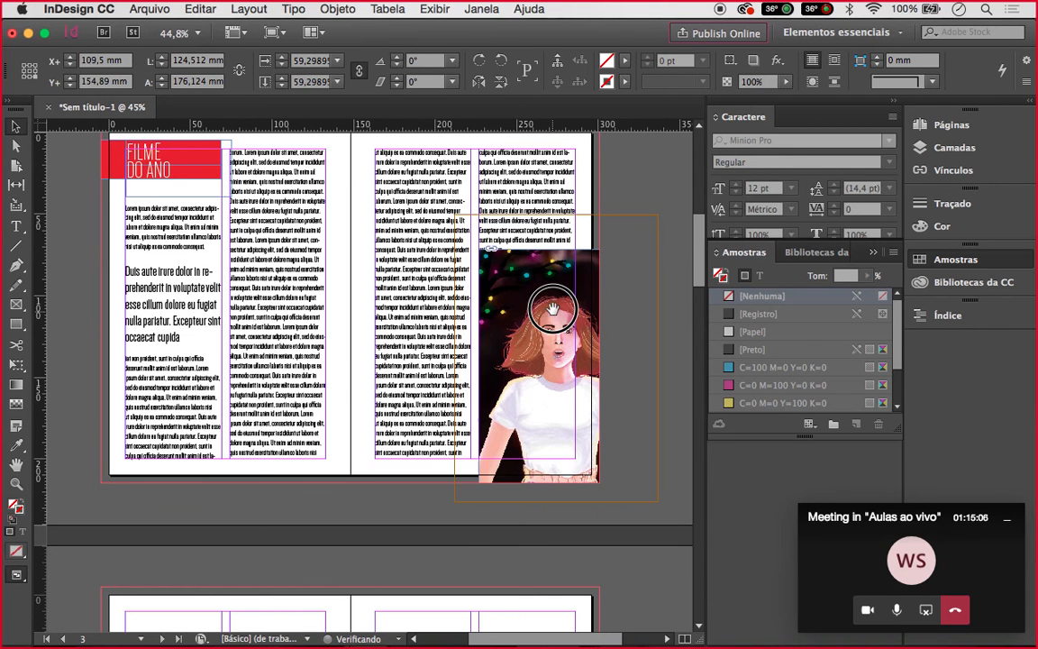
left_click_drag(552, 308, 554, 291)
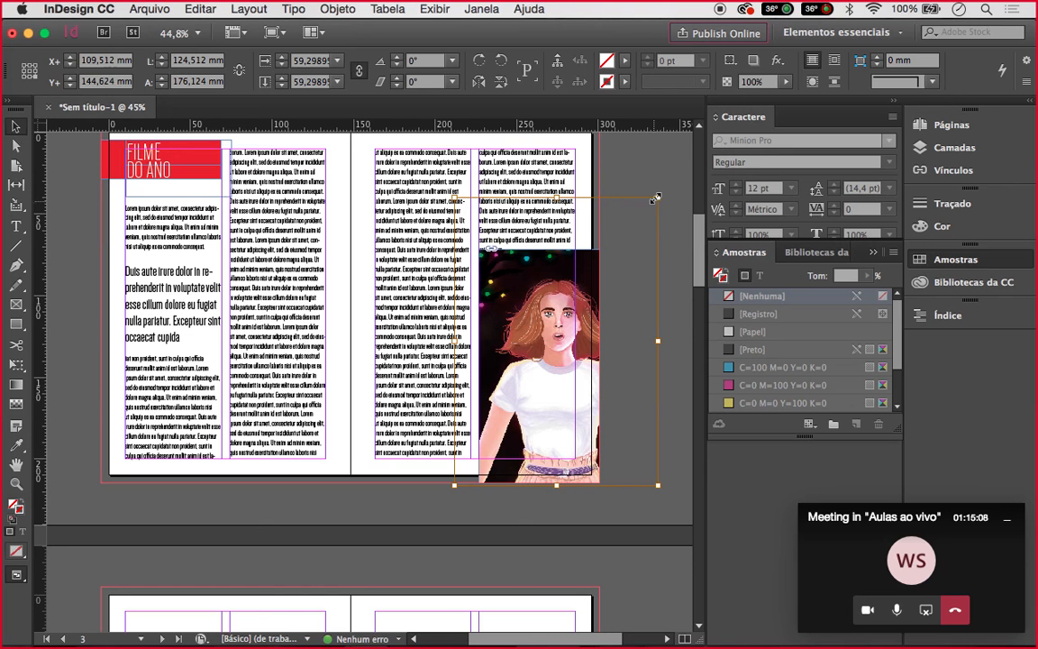
left_click_drag(656, 197, 675, 175)
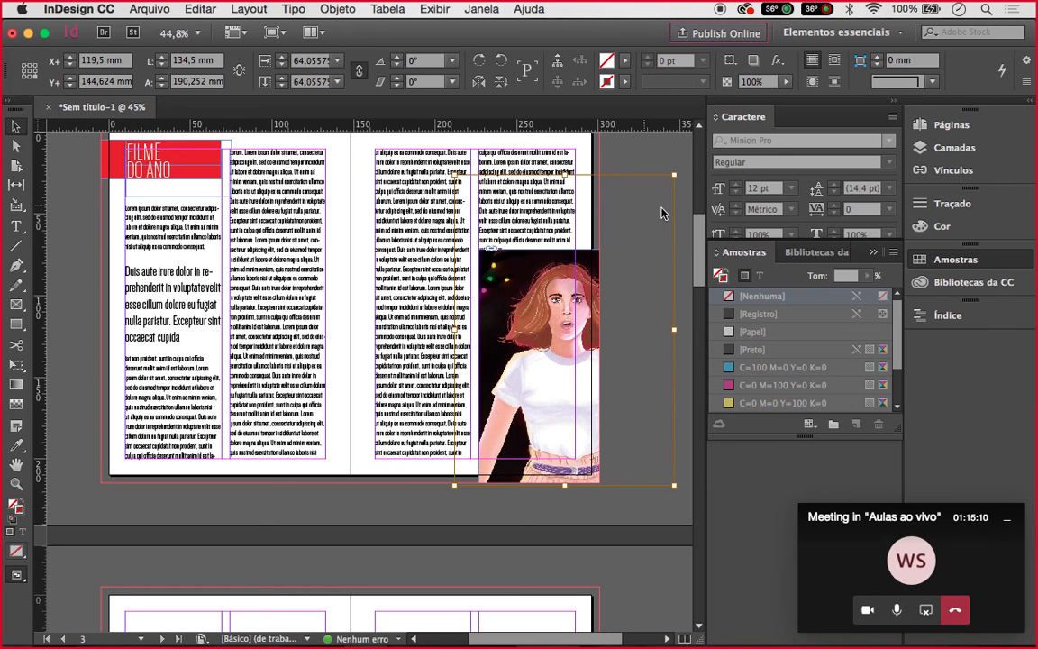
left_click(647, 156)
Start saving the document to the desktop, cancel, and hide the interface for preview
key("d")
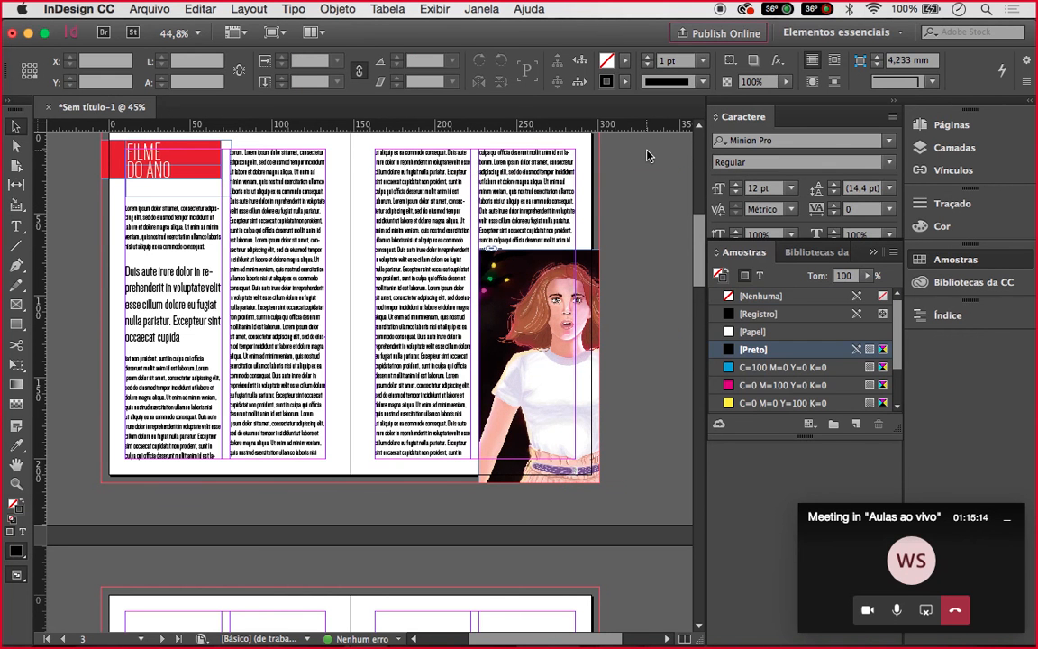
key("super+s")
key("super+shift+d")
key("Escape")
key("shift+w")
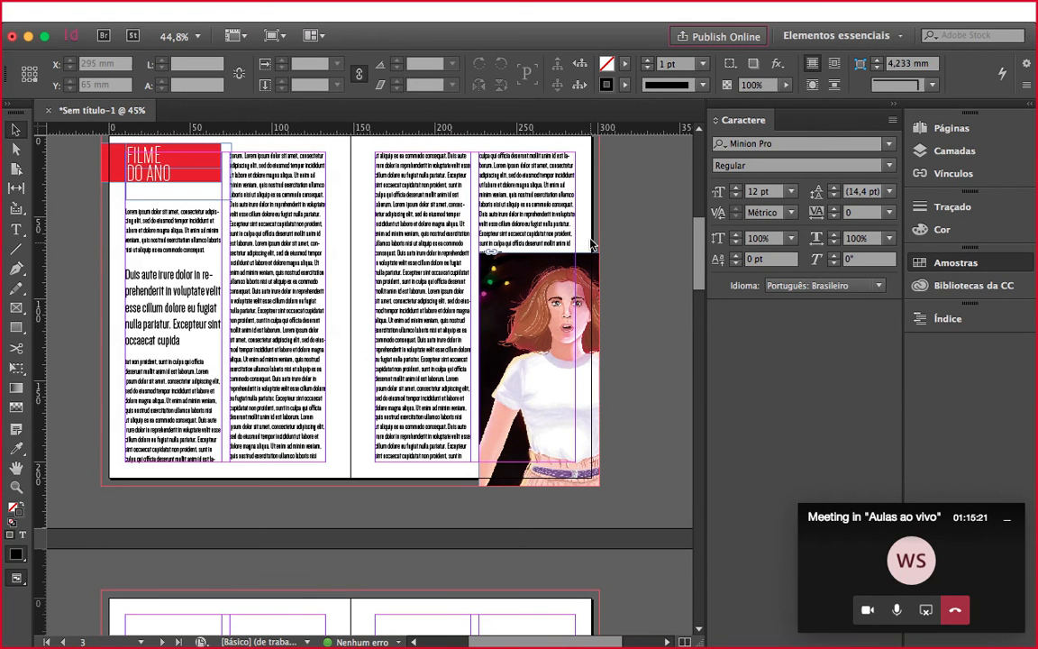
Present the spread full-screen, check the CINEMA cover page, and return to the spread
key("shift+w")
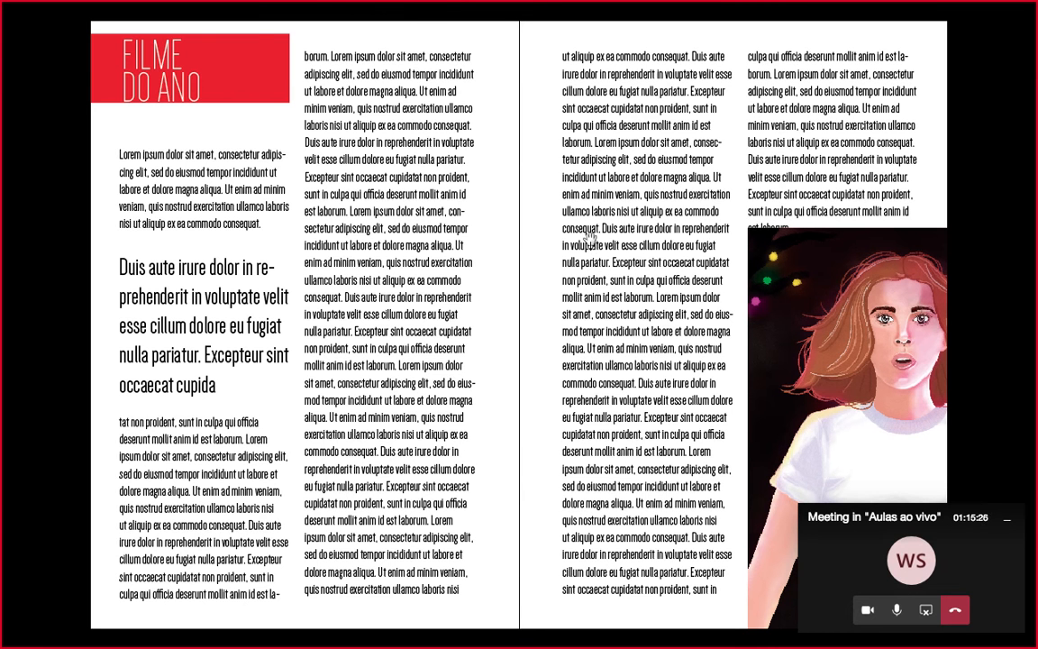
left_click(1010, 525)
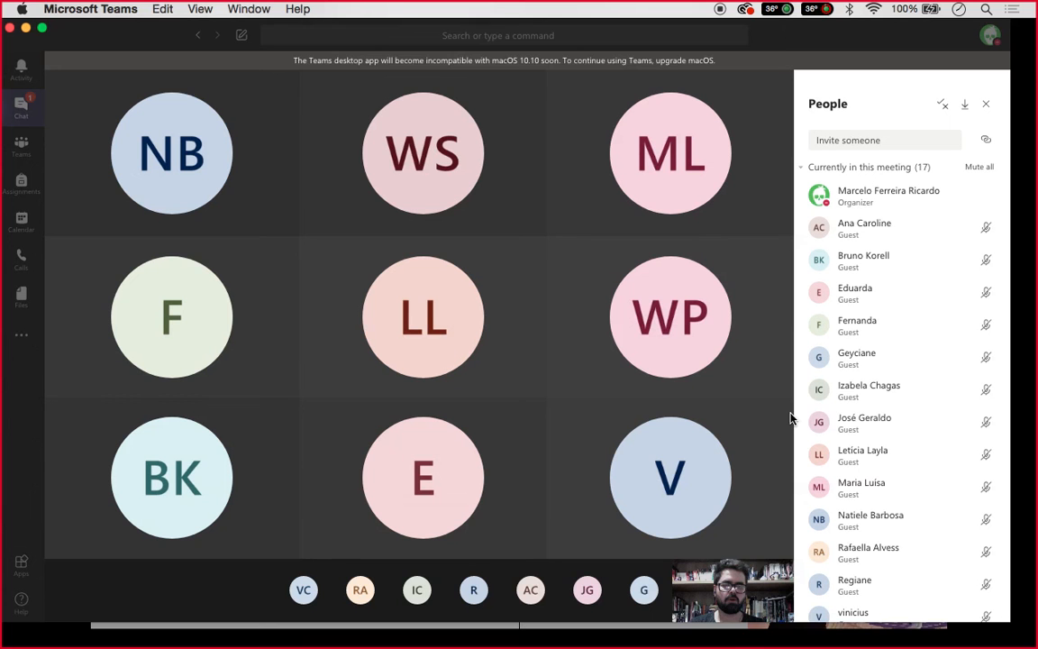
mouse_move(786, 616)
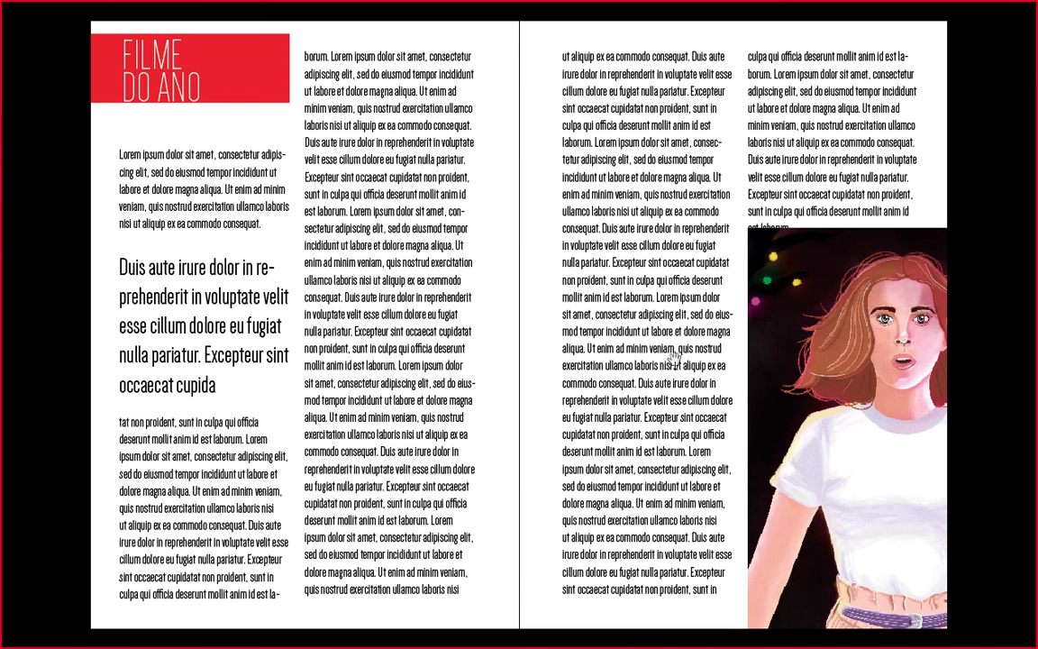
key("Left")
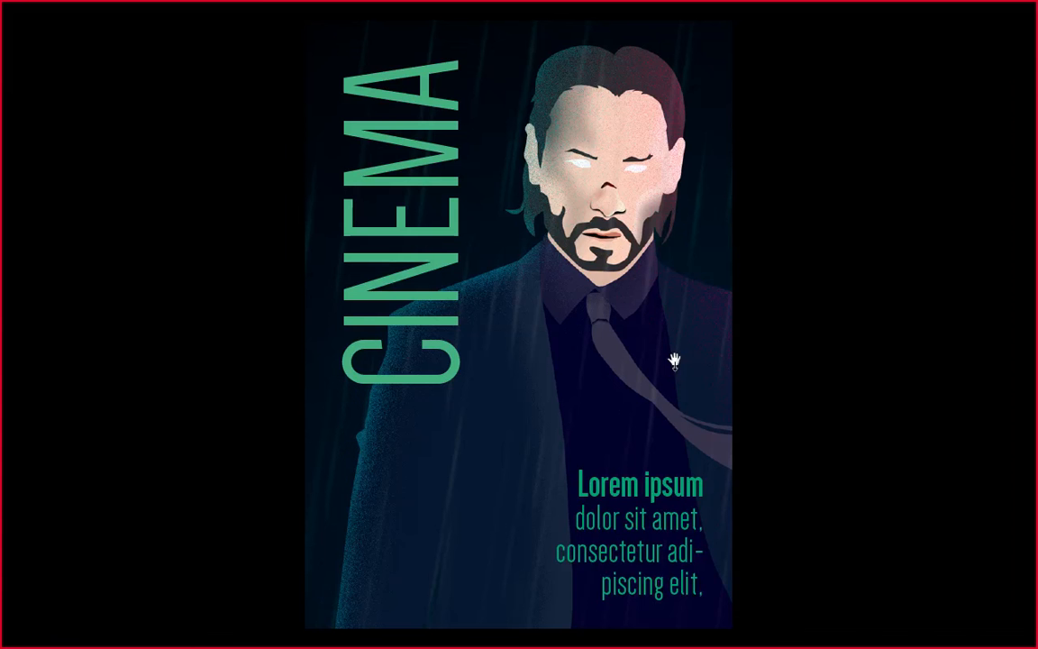
key("Right")
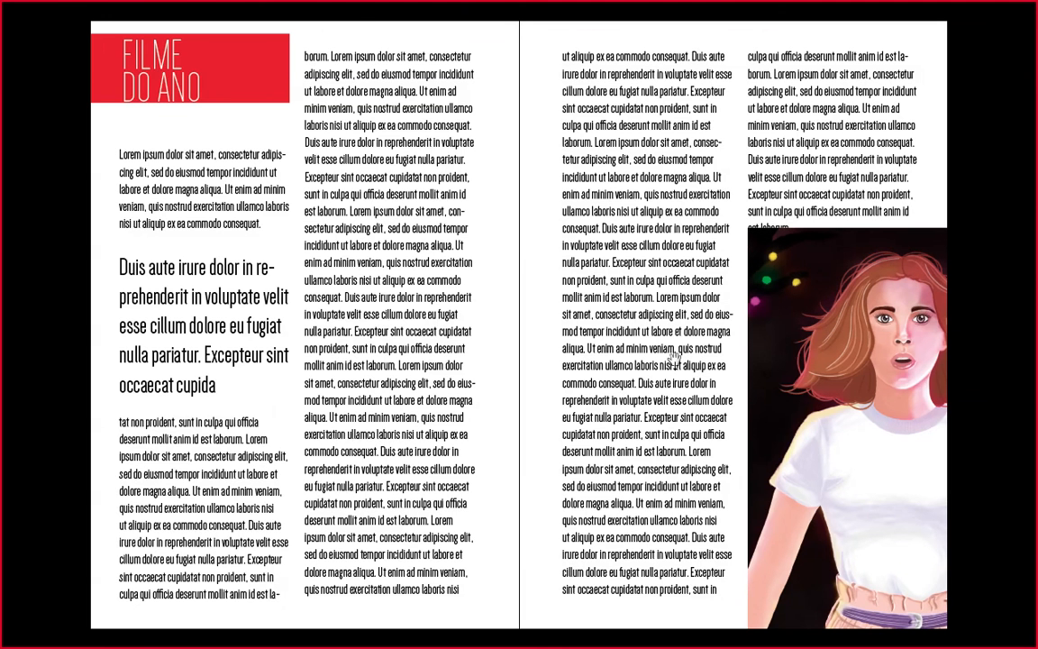
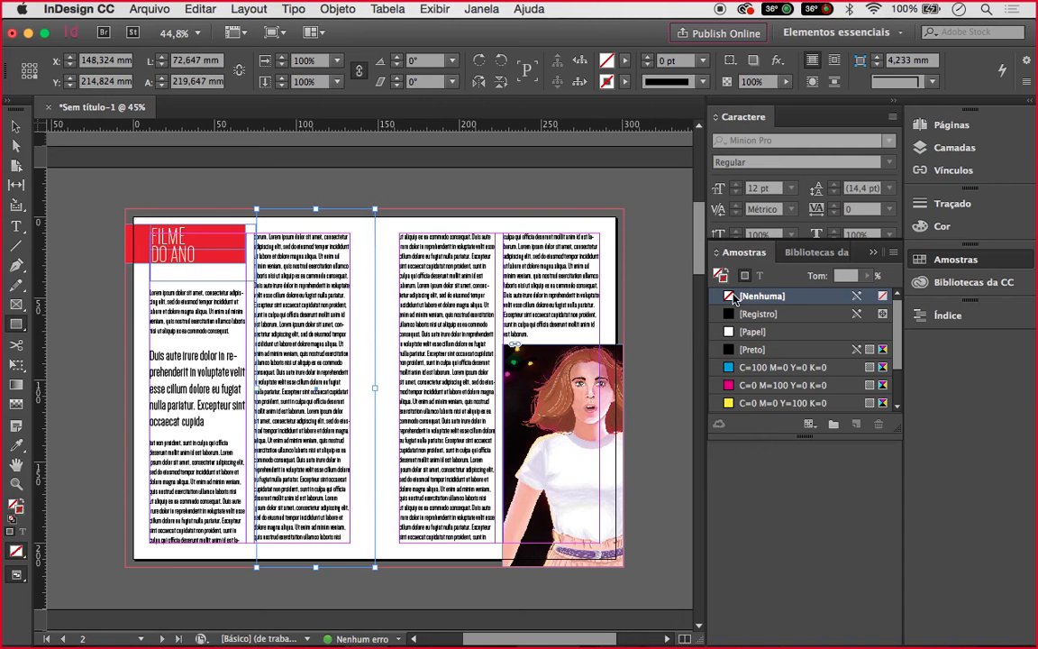
Fill the frame with yellow C=0 M=0 Y=100 K=0 and send it behind the text columns
left_click(757, 403)
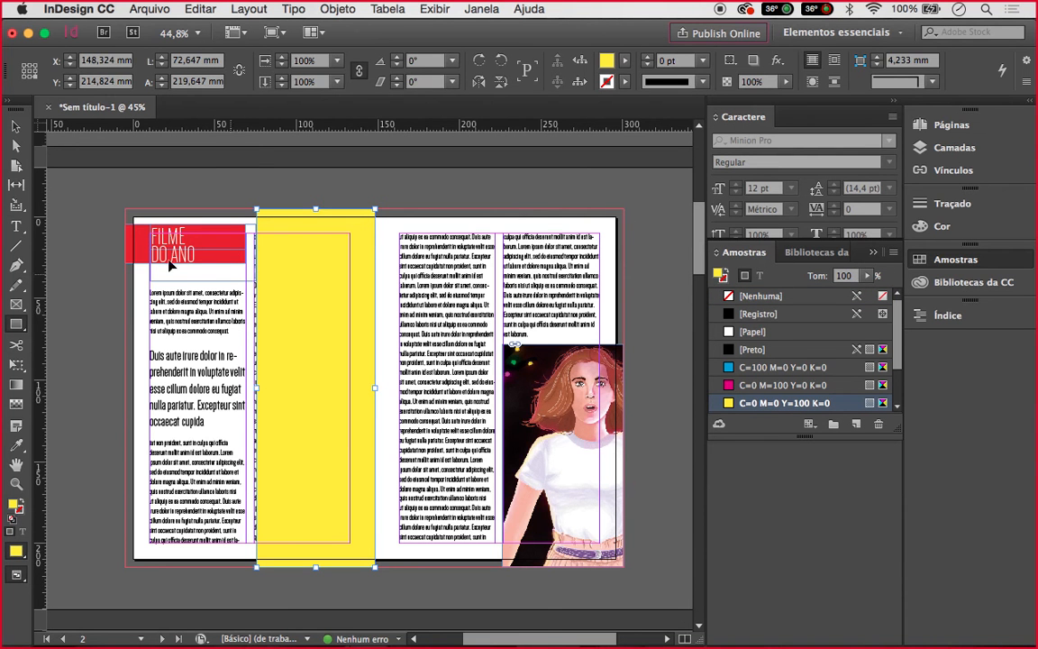
right_click(264, 242)
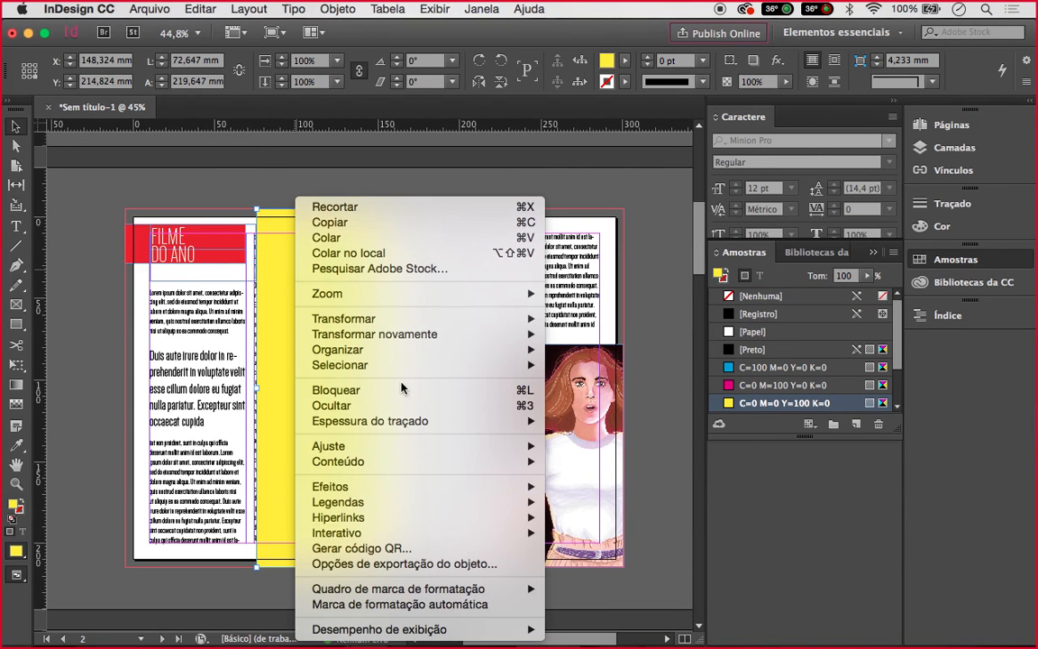
left_click(400, 262)
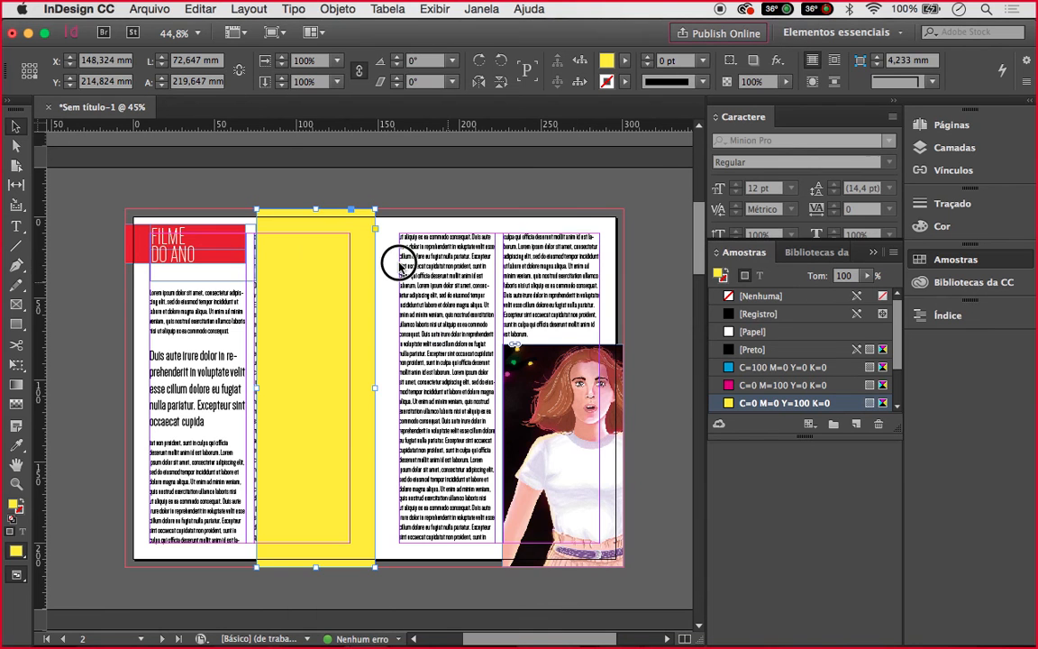
right_click(323, 281)
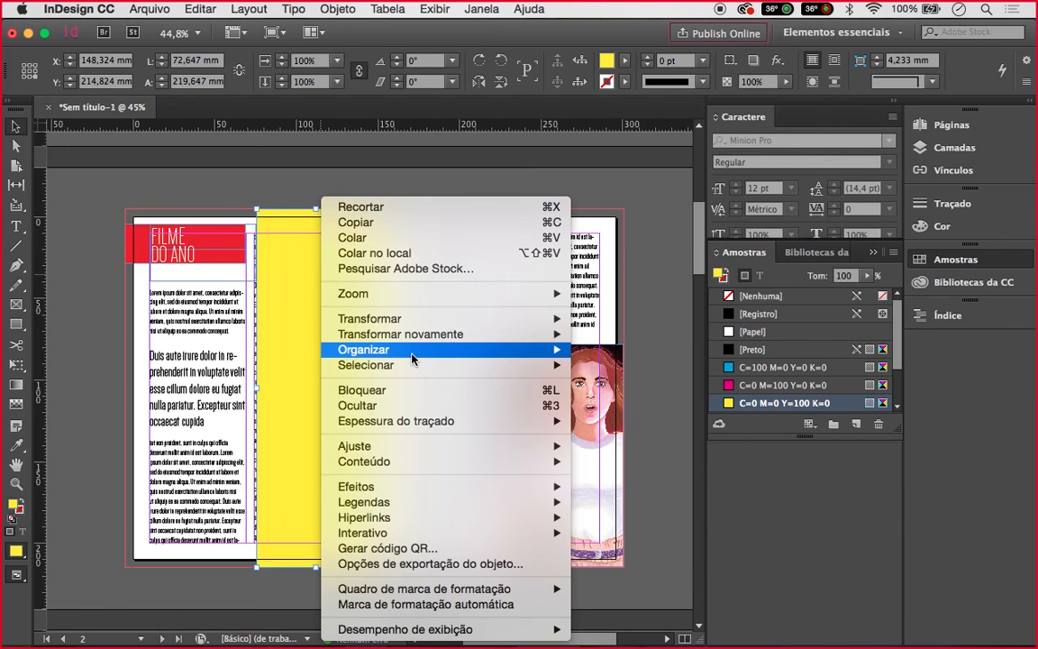
mouse_move(413, 354)
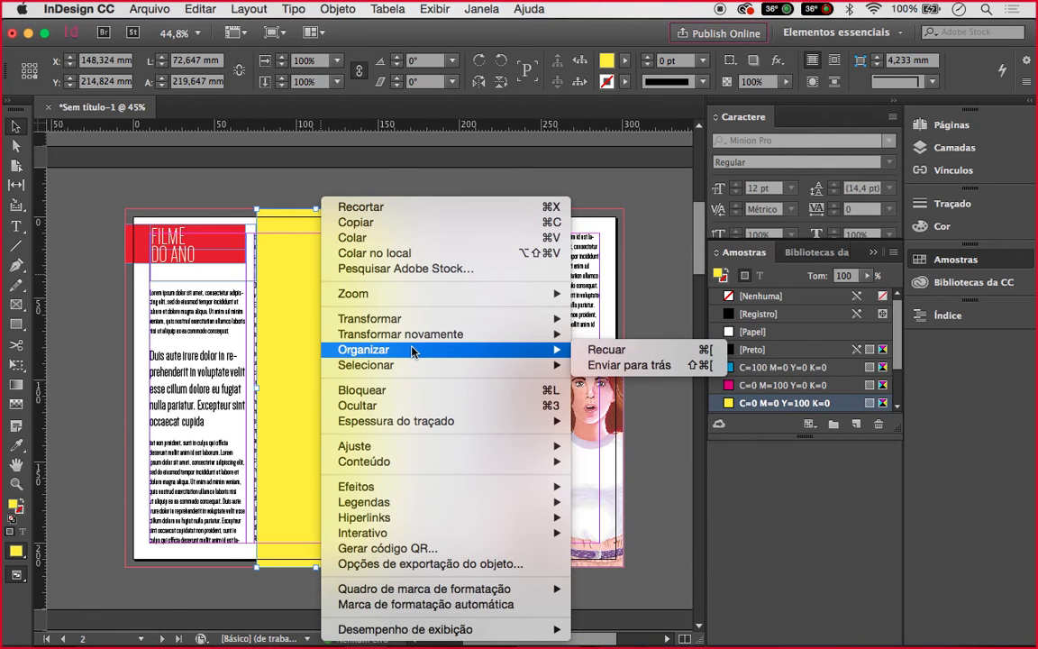
left_click(631, 364)
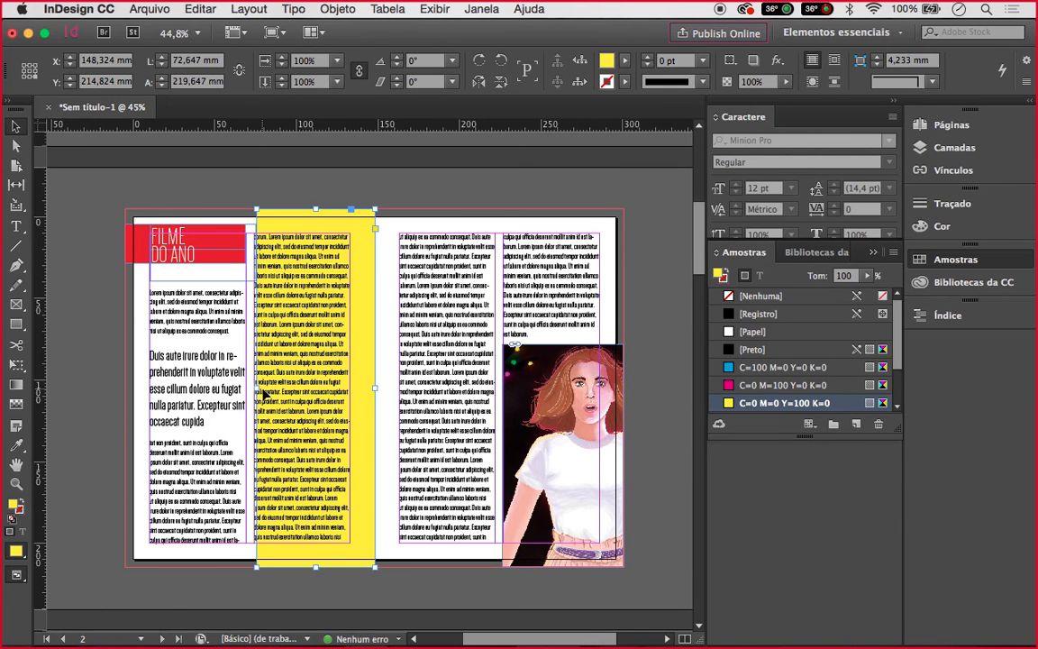
Stretch the yellow frame across both pages to 194,5 mm tall and preview the spread full screen
left_click_drag(259, 392, 140, 385)
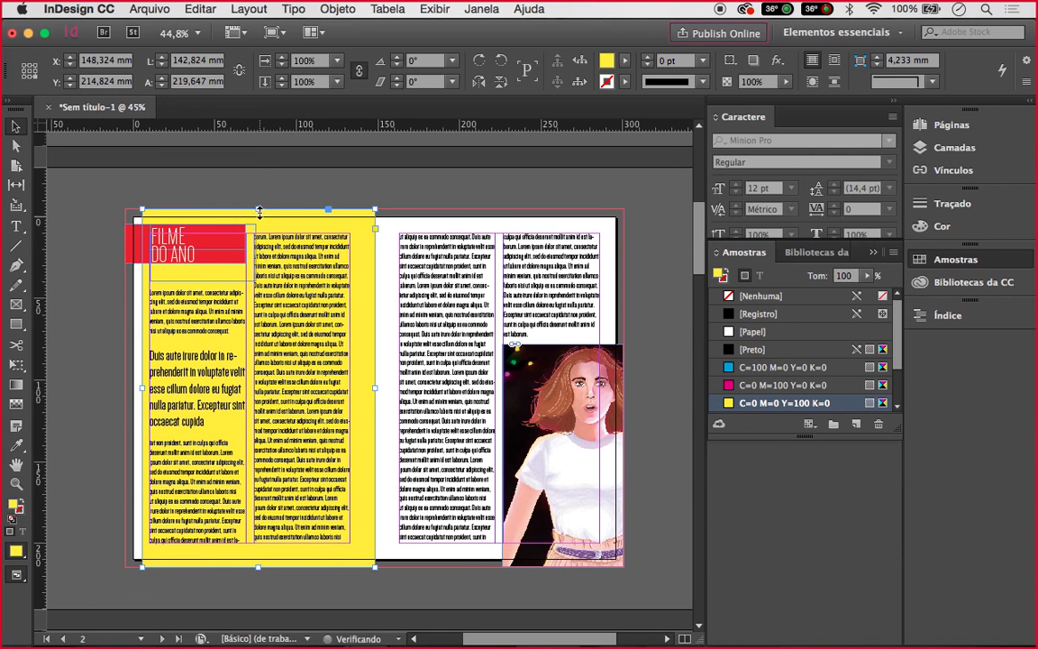
left_click_drag(260, 211, 254, 233)
left_click_drag(261, 557, 261, 556)
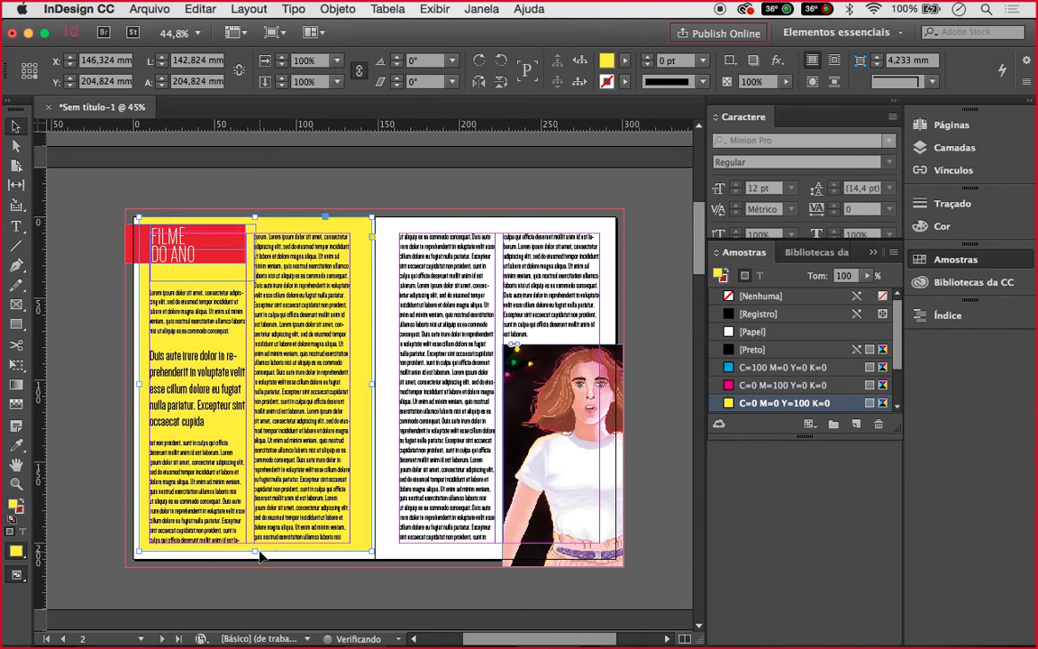
left_click_drag(257, 569, 257, 551)
left_click_drag(375, 392, 602, 342)
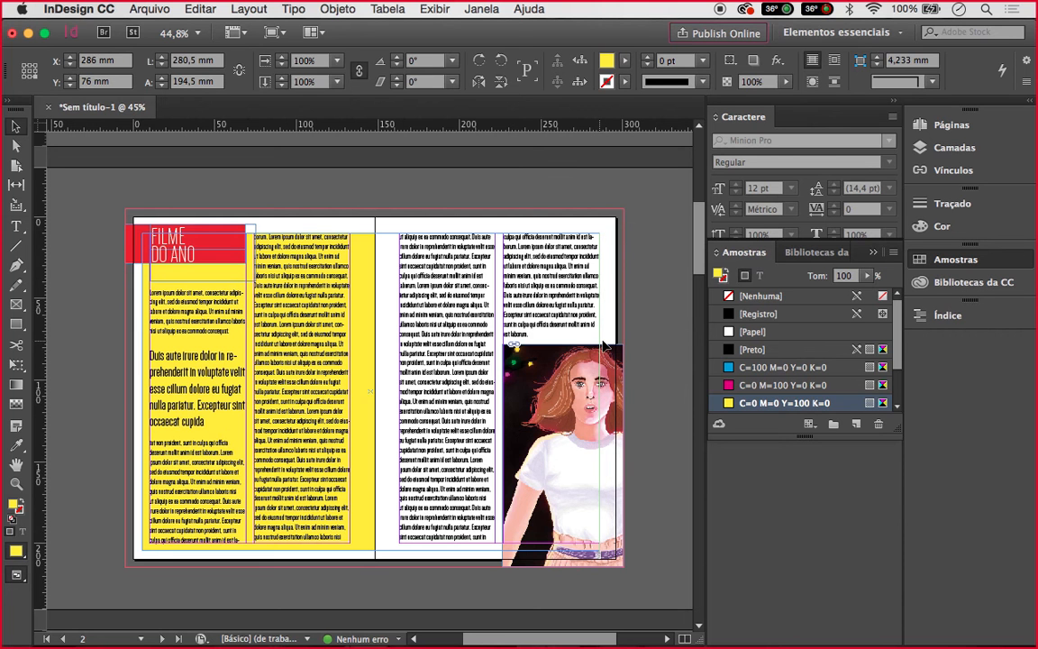
left_click(626, 344)
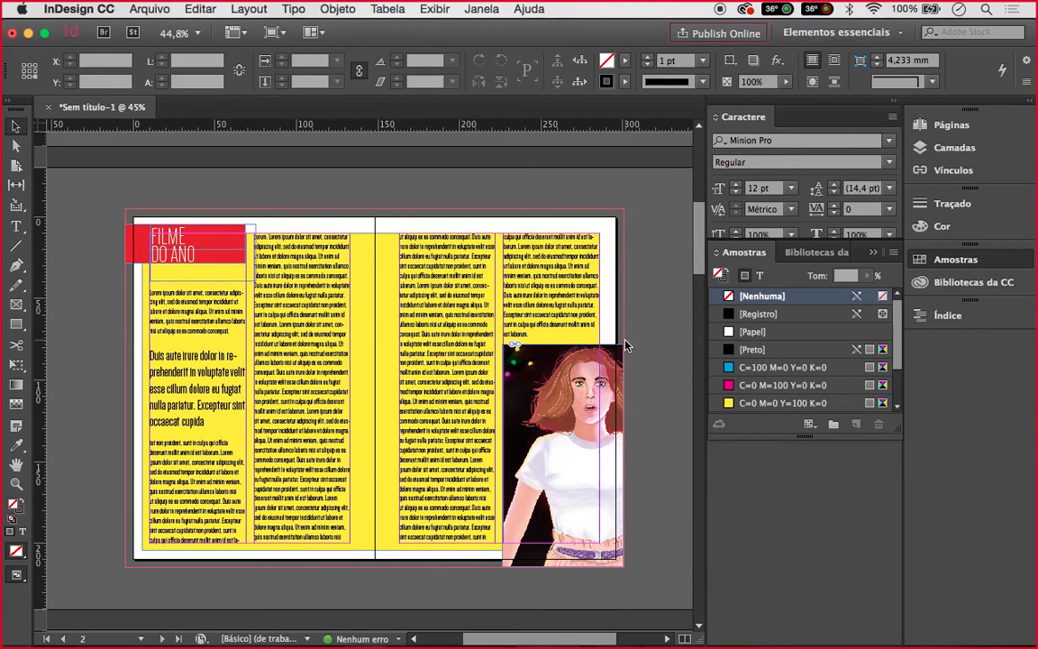
key("shift+w")
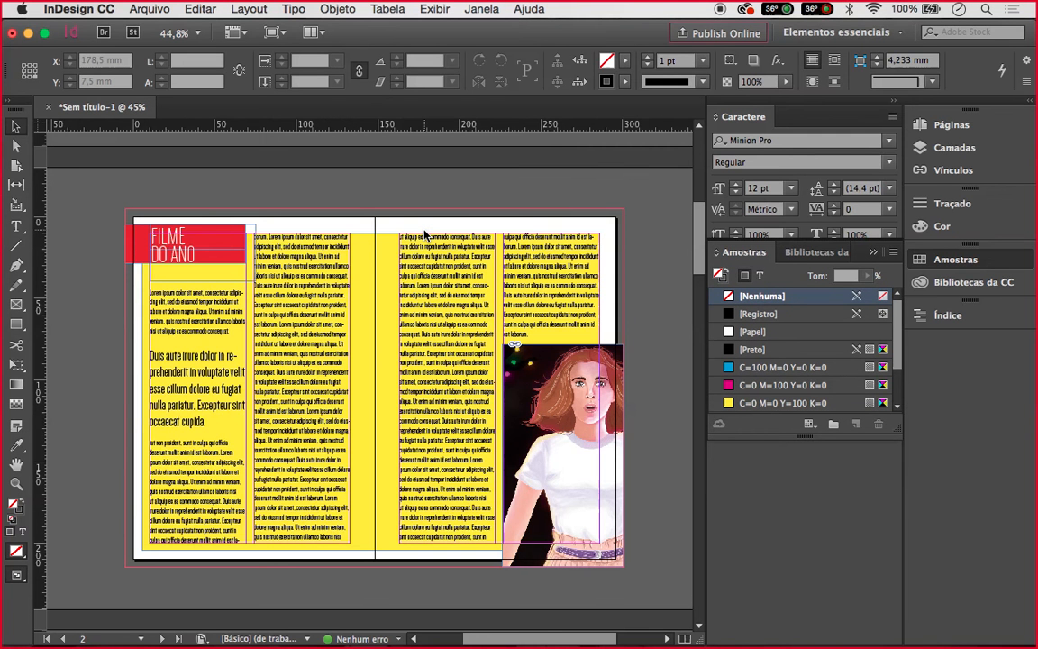
Raise the yellow background frame's top edge by about 1 mm, to 197 mm tall
scroll(424, 233, "up", 2, "alt")
left_click(366, 260)
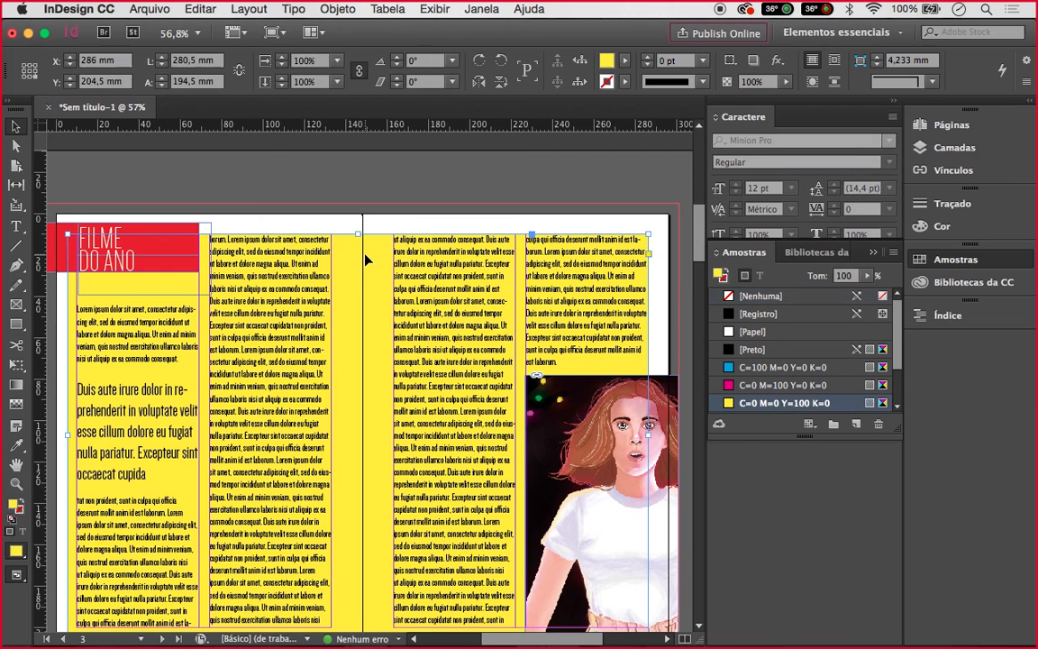
scroll(366, 259, "up", 1, "alt")
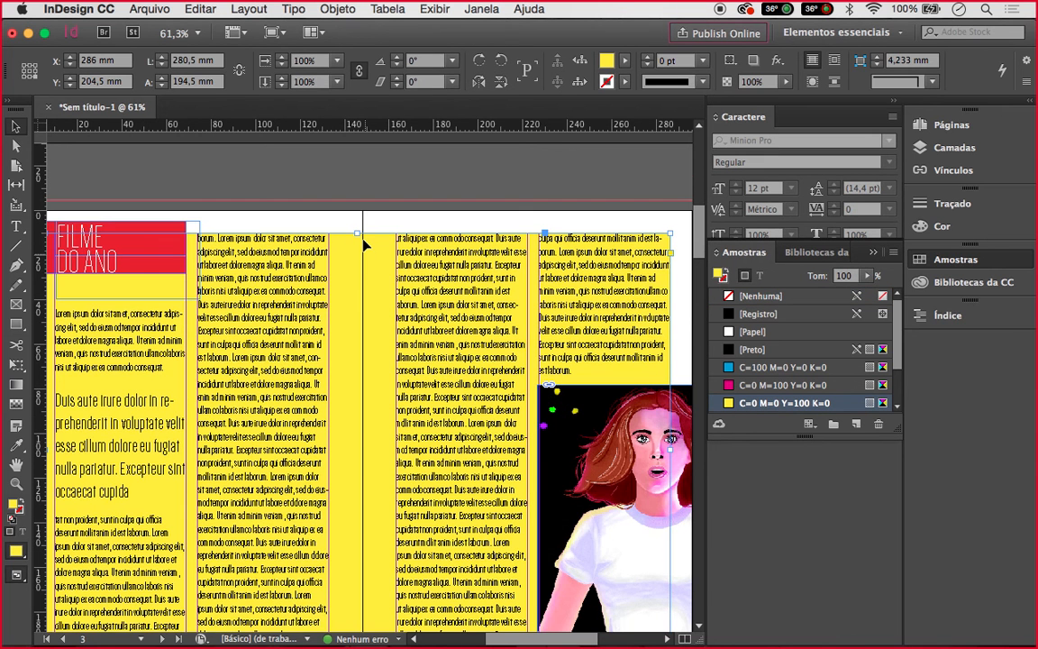
scroll(366, 246, "up", 2, "alt")
left_click(353, 224)
left_click_drag(354, 223, 354, 217)
Widen the yellow background slightly to the right, to 282,5 mm
scroll(354, 218, "right", 2)
scroll(355, 217, "up", 1)
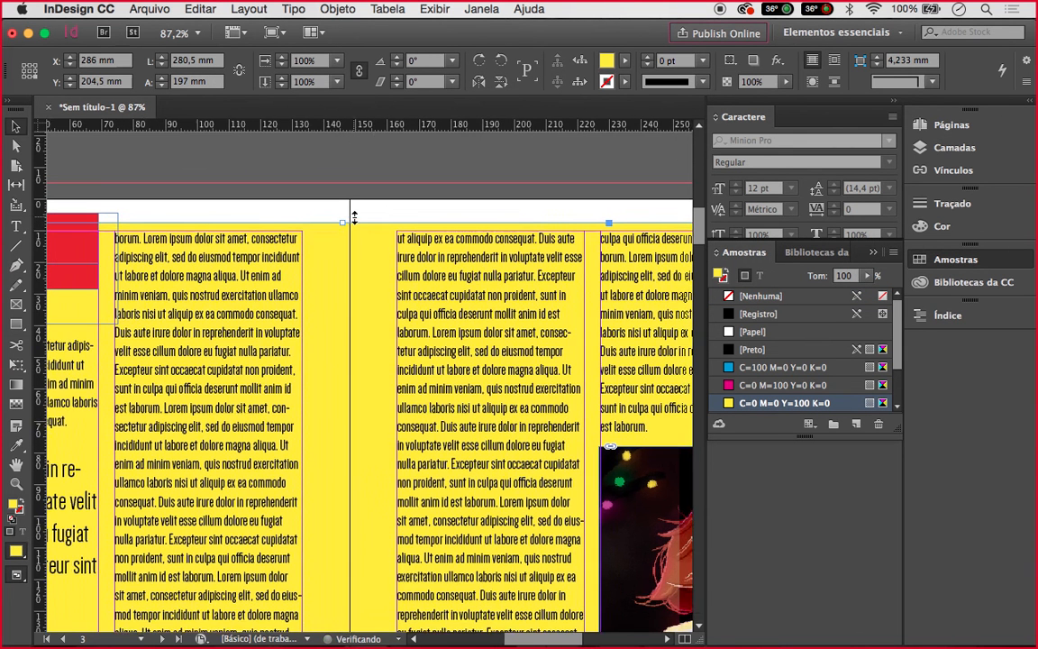
scroll(354, 218, "up", 2)
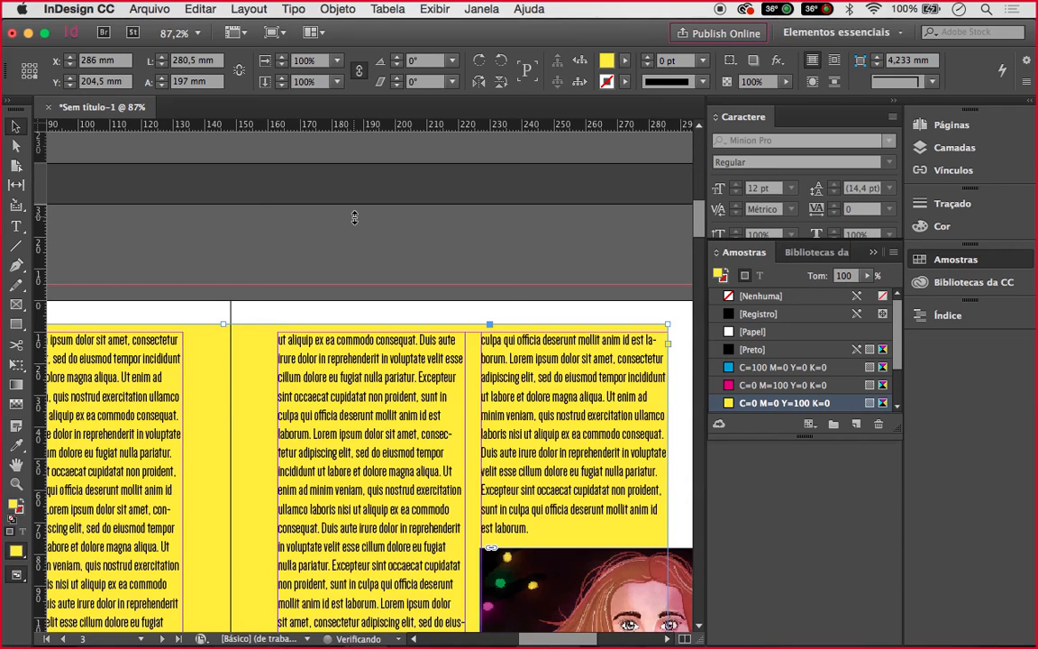
scroll(497, 348, "right", 4)
scroll(505, 399, "down", 3)
scroll(505, 400, "left", 1)
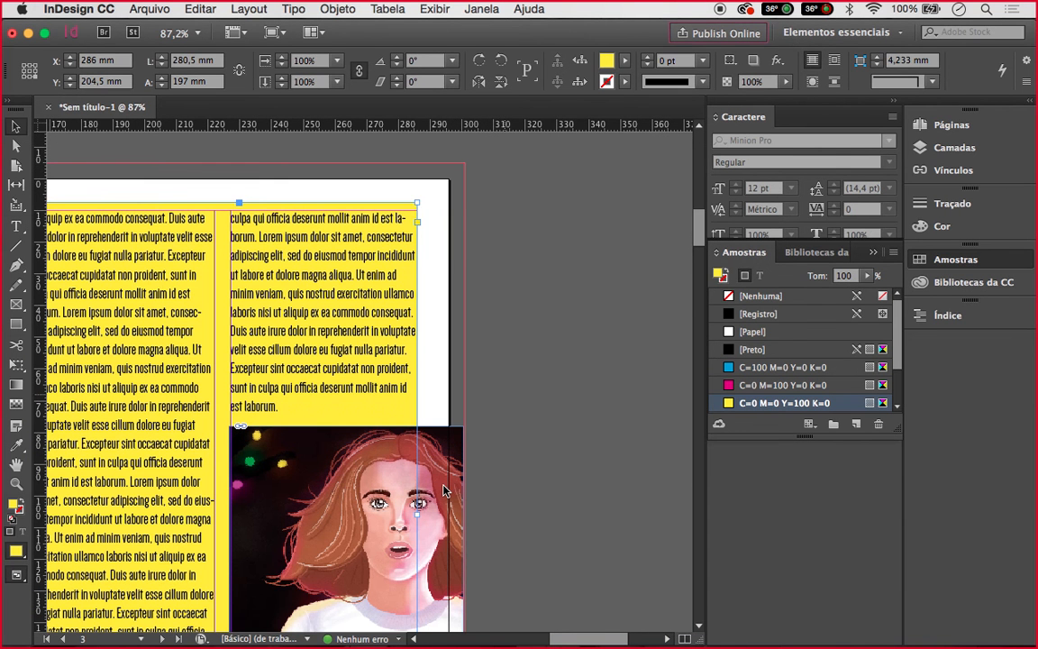
left_click_drag(420, 513, 424, 512)
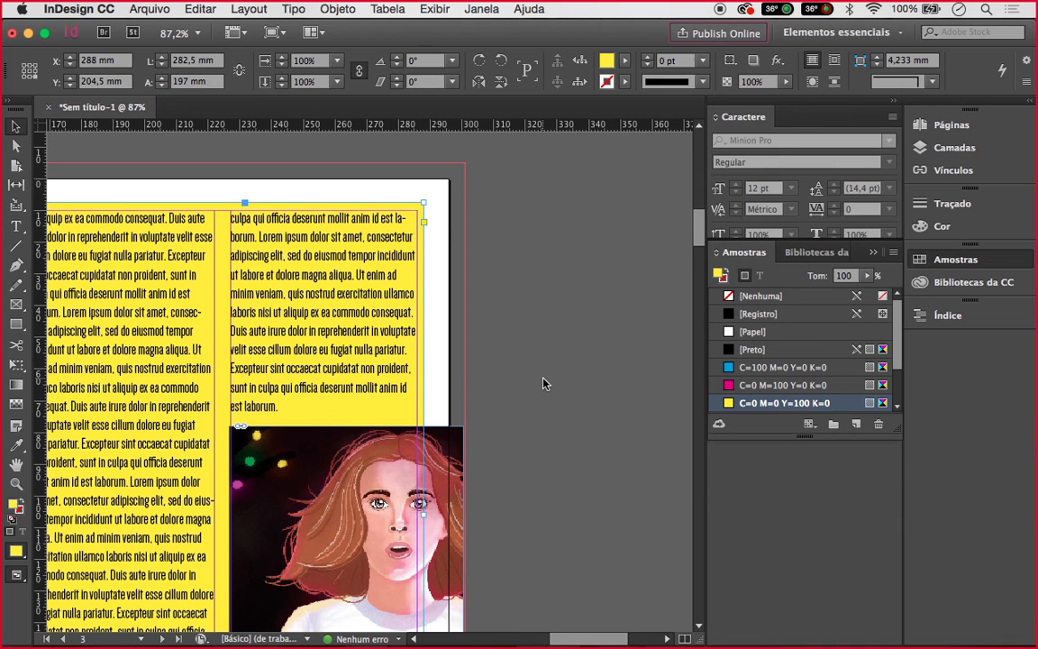
key("super+s")
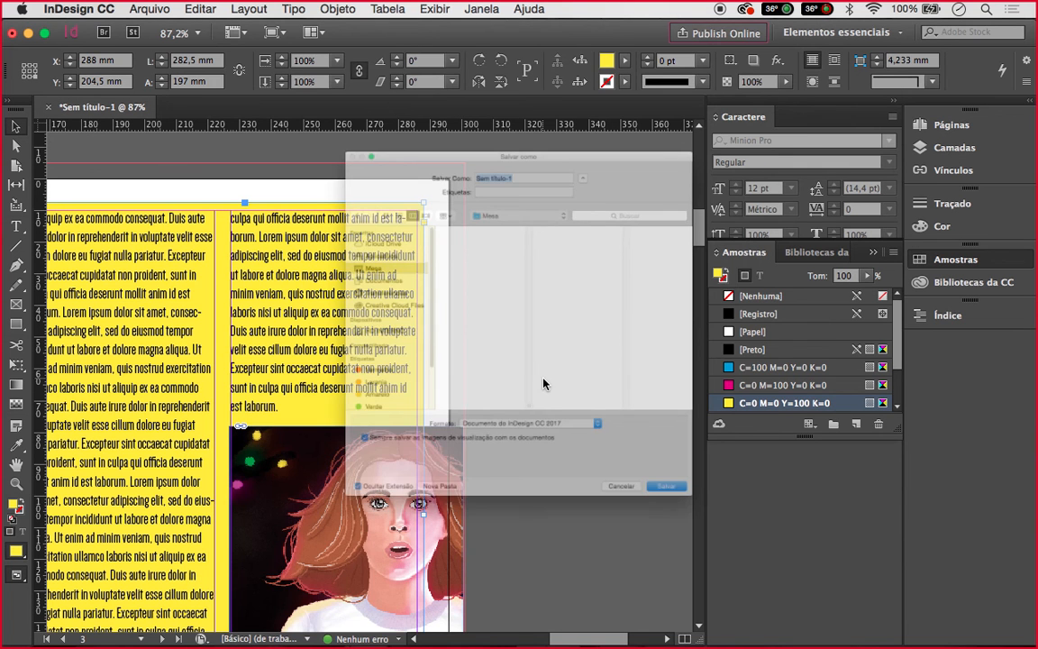
type("W")
key("Escape")
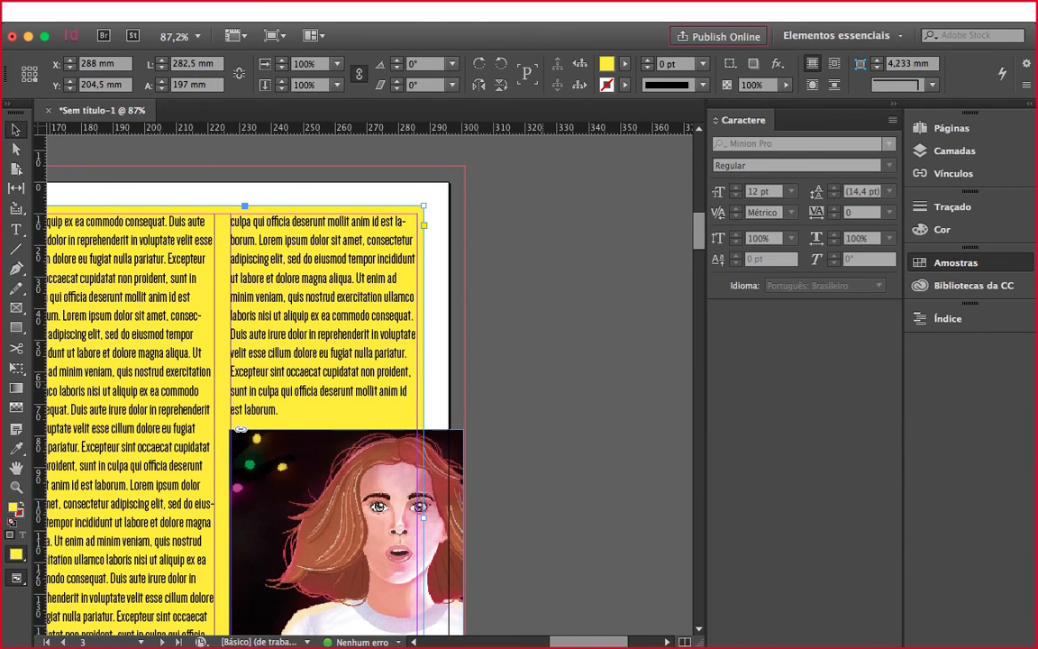
key("shift+w")
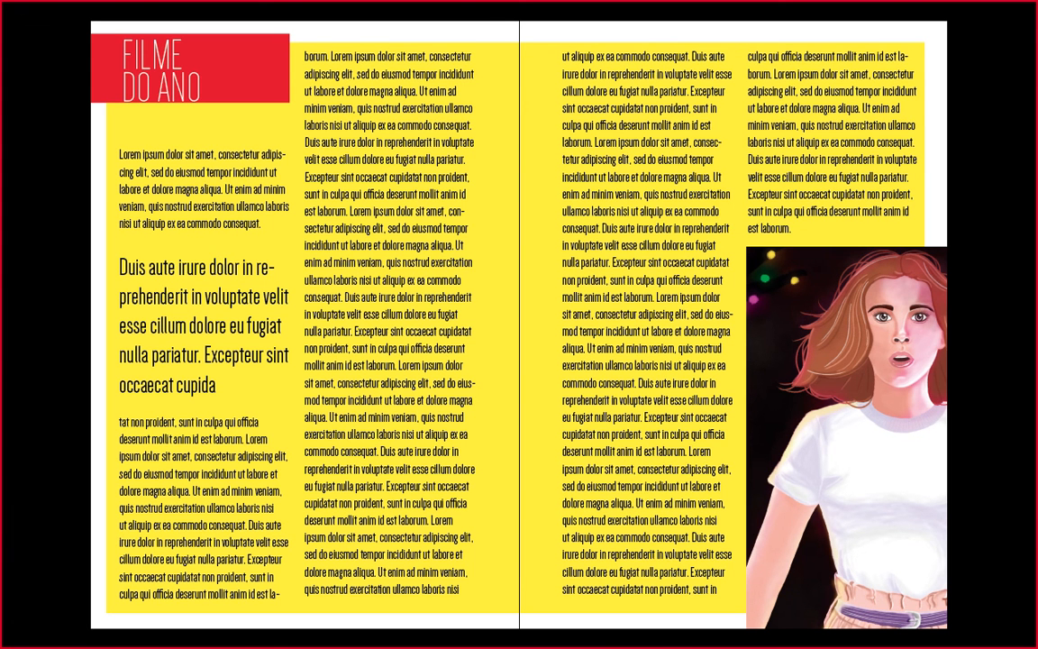
key("Right")
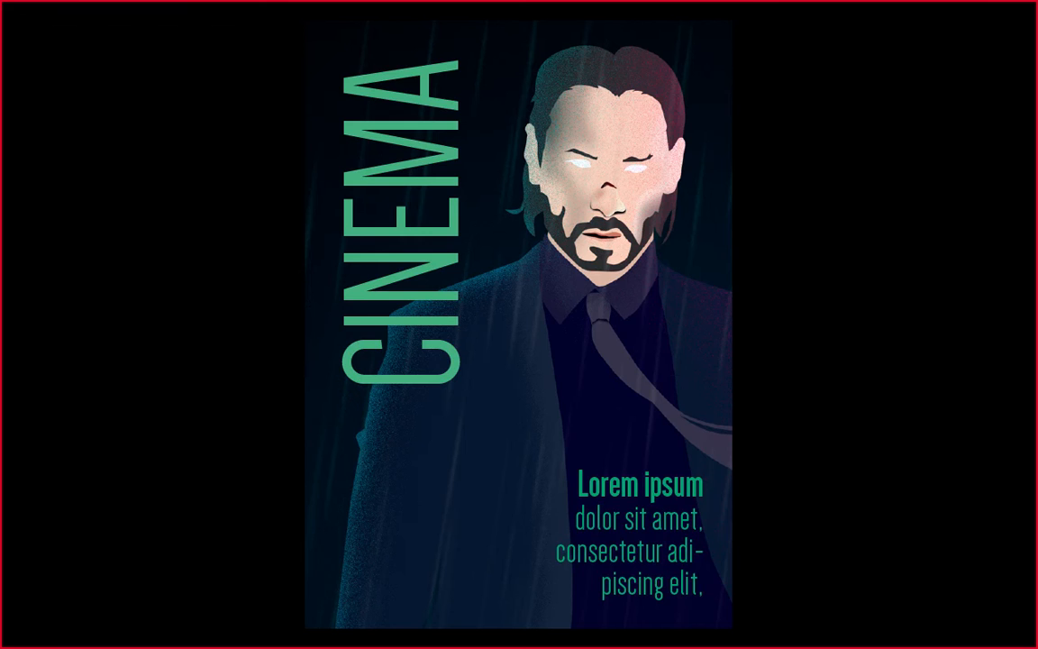
key("Left")
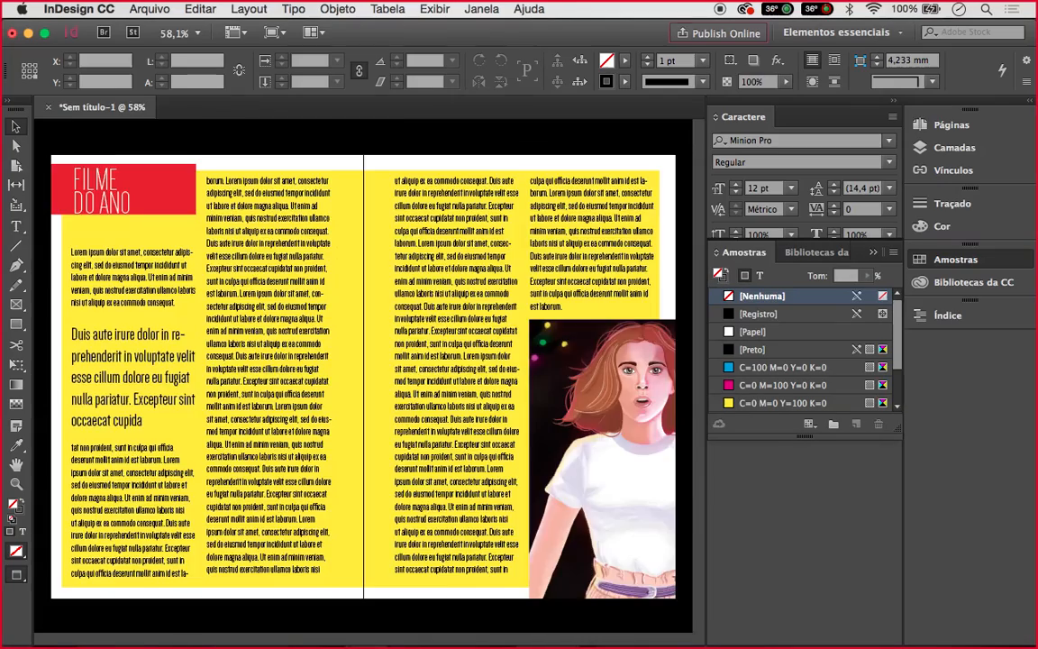
Duplicate spread 2–3 from the Páginas panel with Duplicar página espelhada
scroll(548, 359, "up", 3)
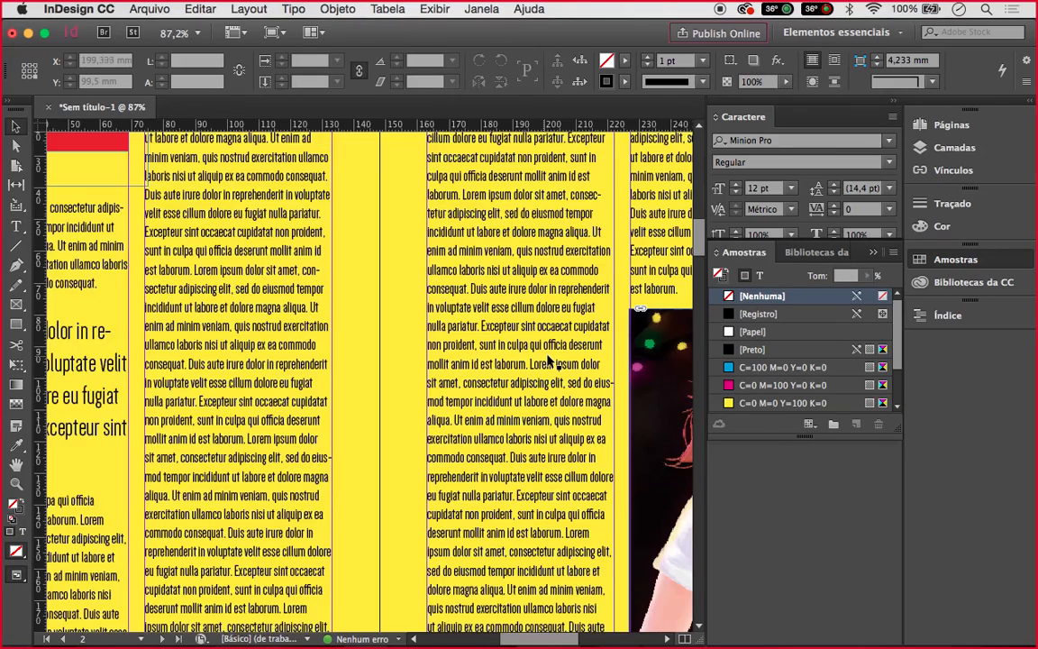
scroll(505, 310, "down", 4)
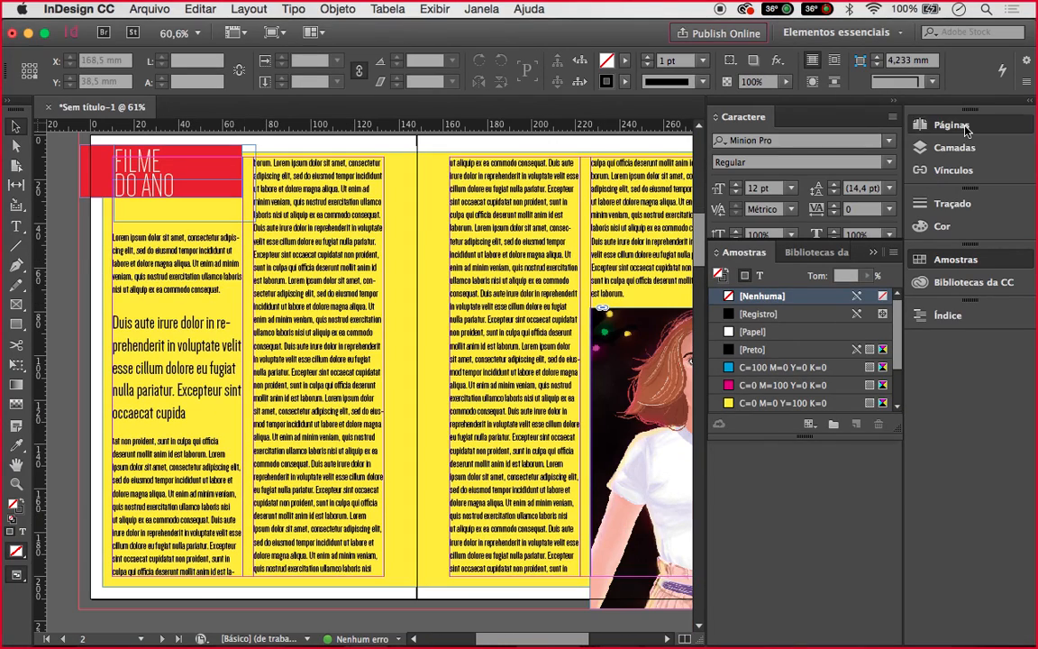
left_click(956, 125)
left_click(801, 260)
right_click(811, 261)
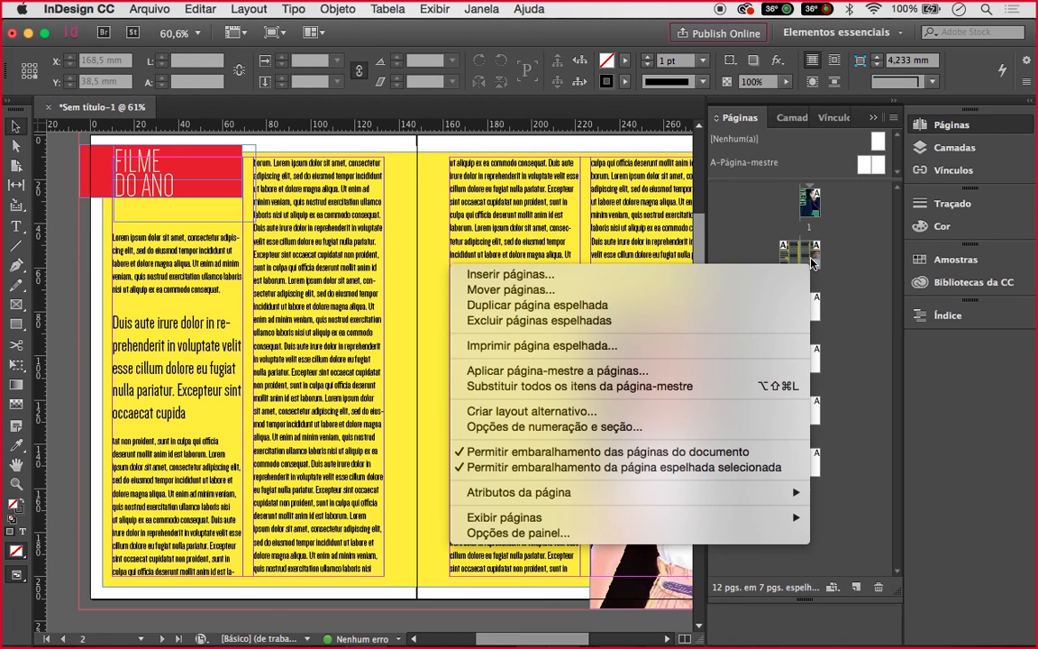
left_click(771, 310)
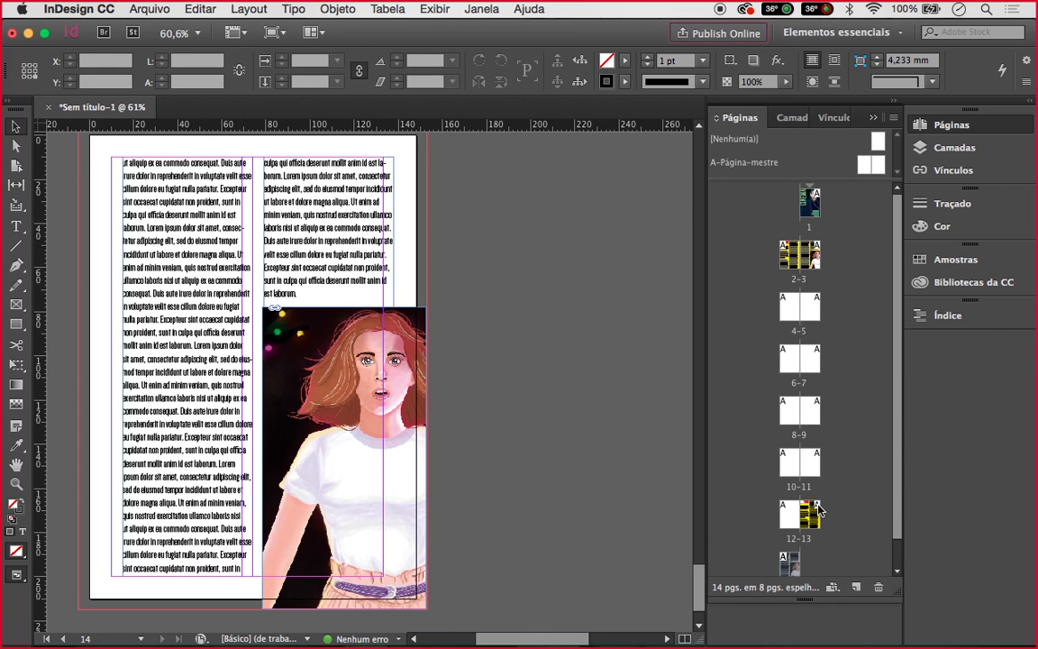
Move the duplicated yellow spread up so it becomes pages 4–5
left_click_drag(810, 516, 777, 303)
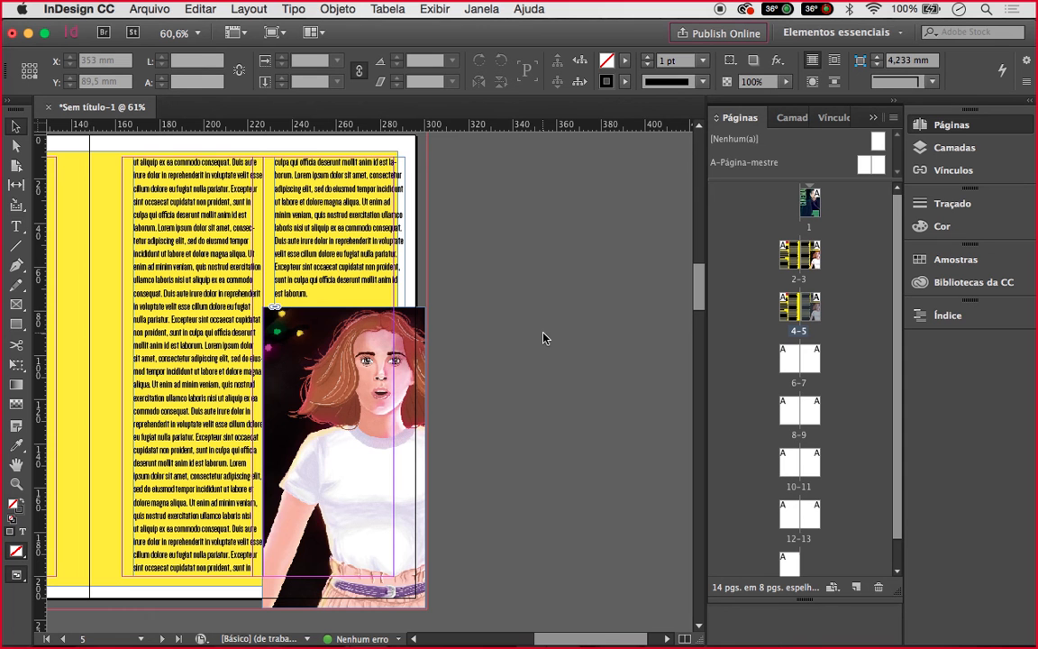
scroll(874, 488, "down", 1)
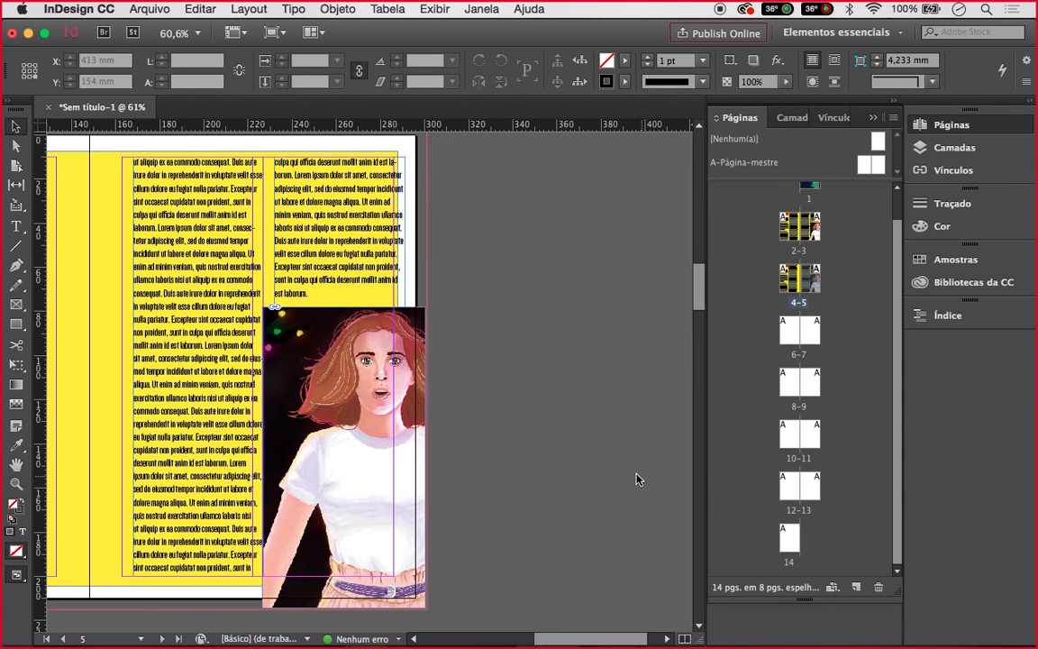
scroll(636, 478, "left", 5)
scroll(636, 478, "left", 4)
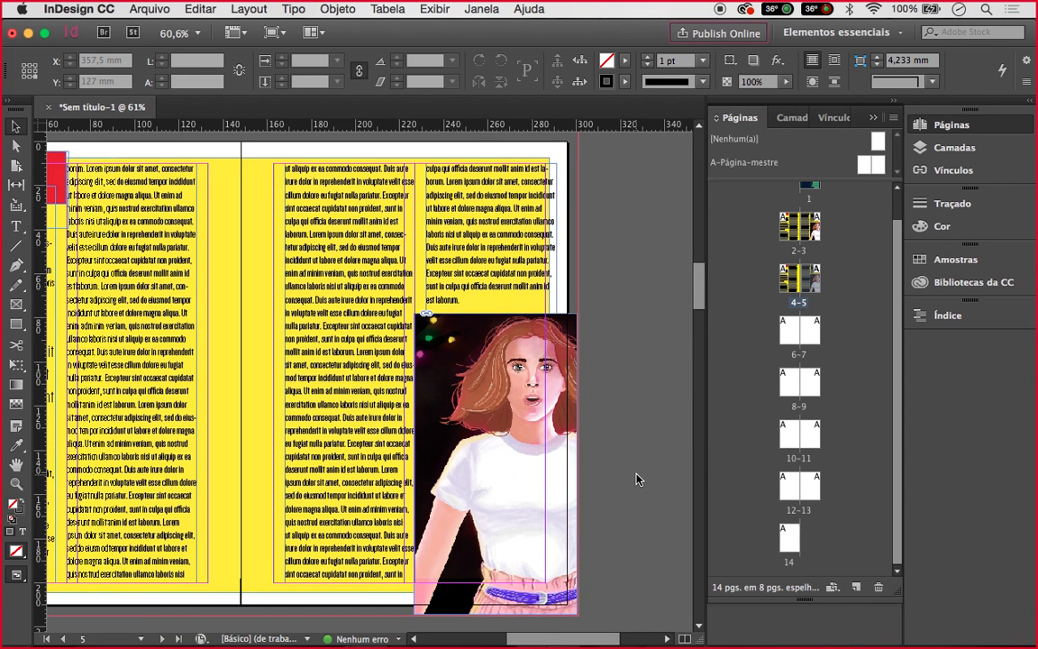
scroll(636, 479, "left", 3)
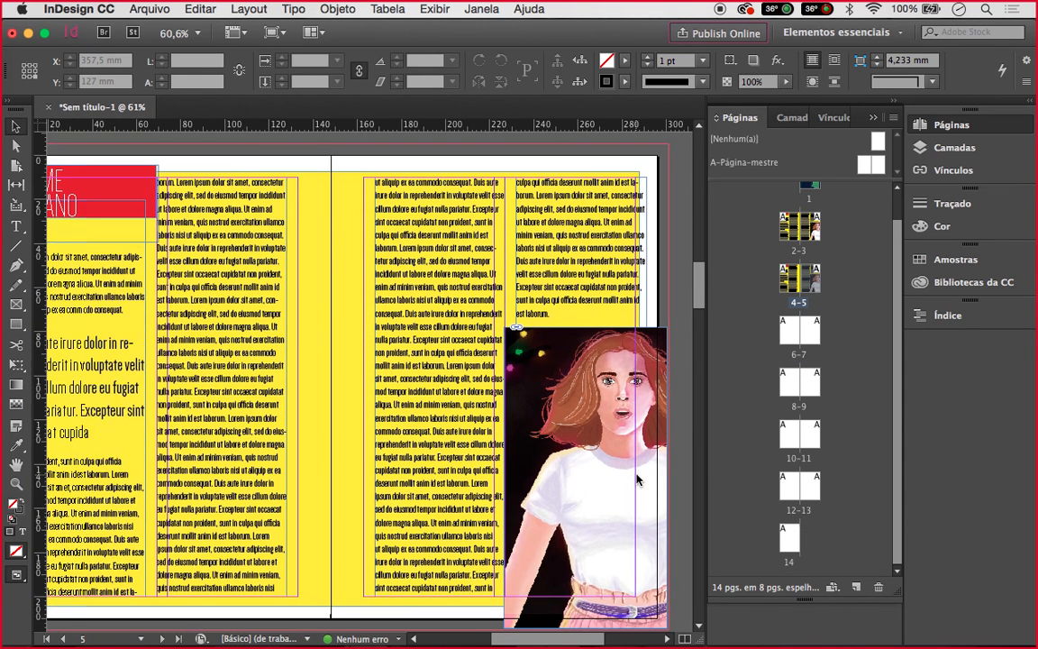
scroll(636, 479, "left", 2)
scroll(636, 478, "down", 1)
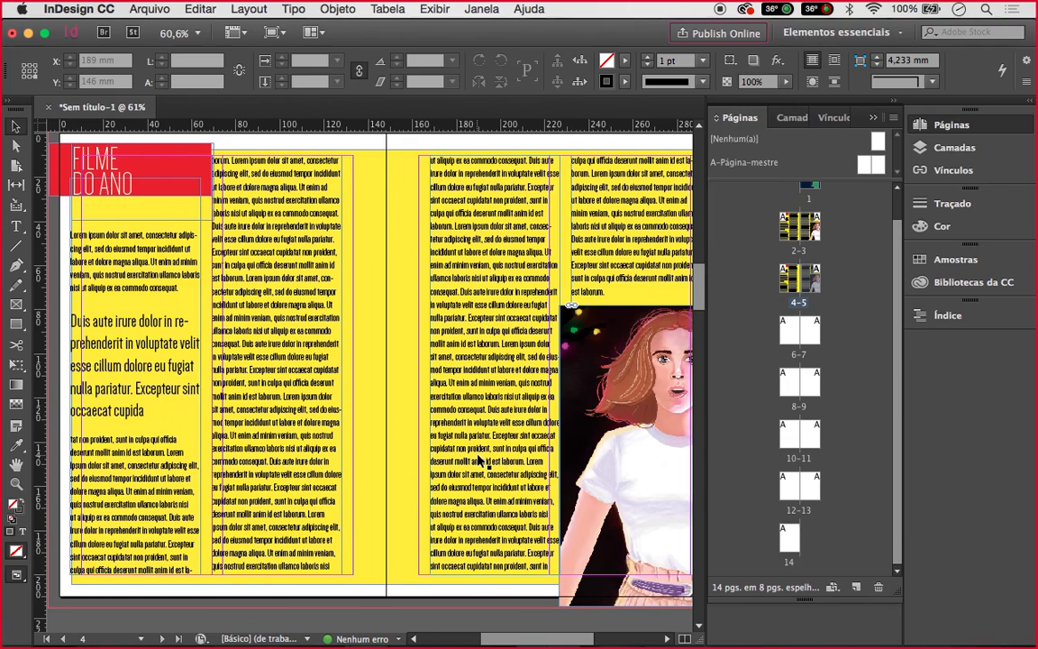
scroll(477, 459, "down", 5)
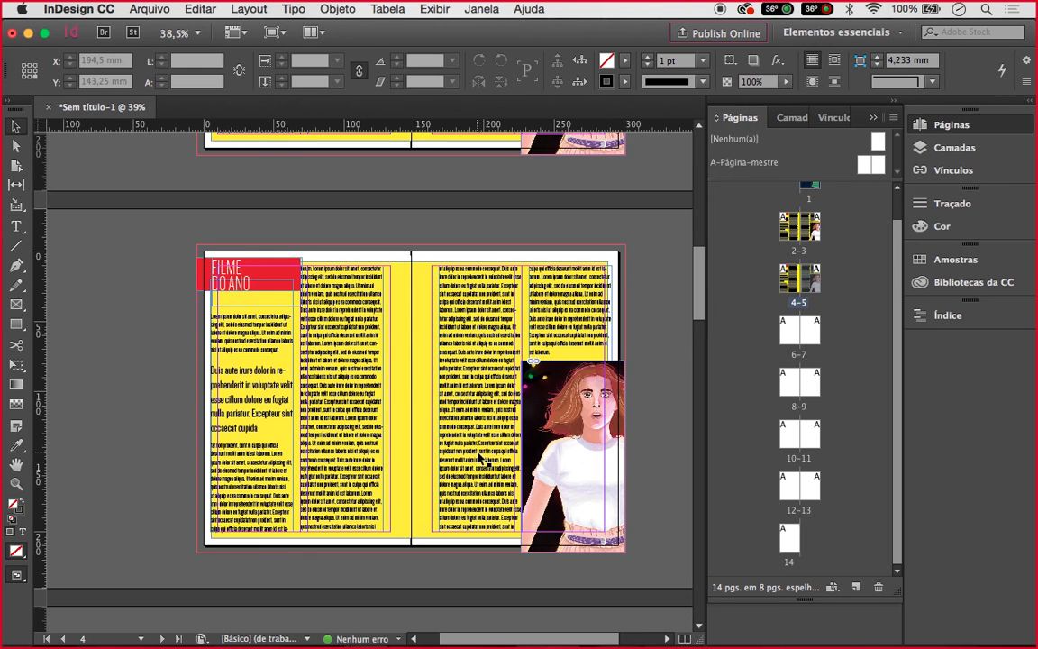
scroll(411, 385, "up", 1)
scroll(412, 385, "up", 1)
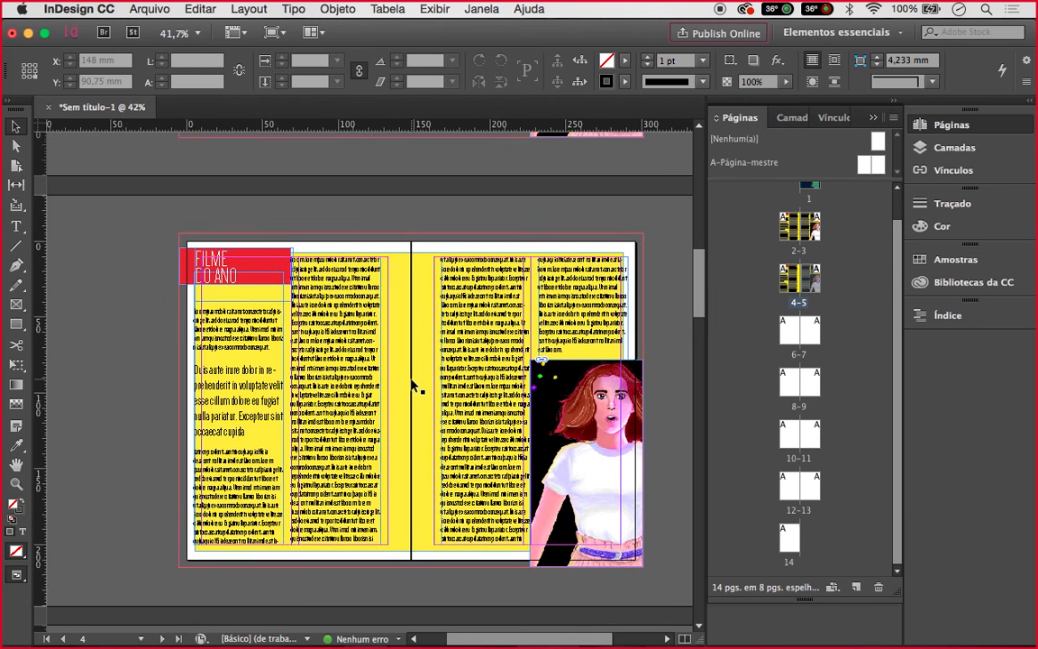
Try moving the four text columns up and right, then undo the move
left_click(317, 417)
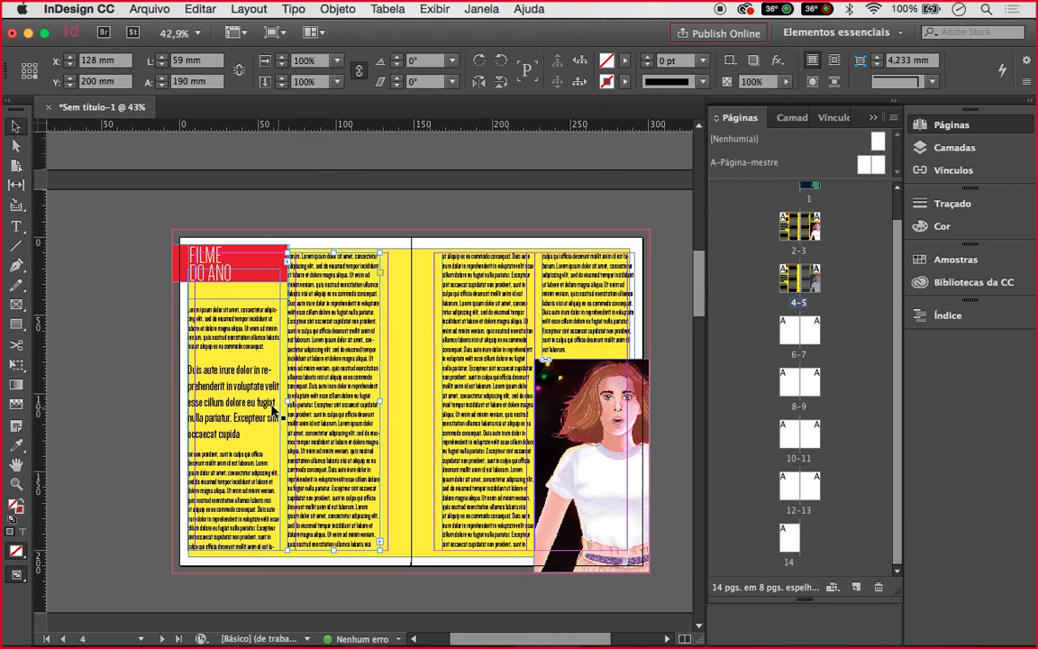
scroll(287, 358, "up", 1)
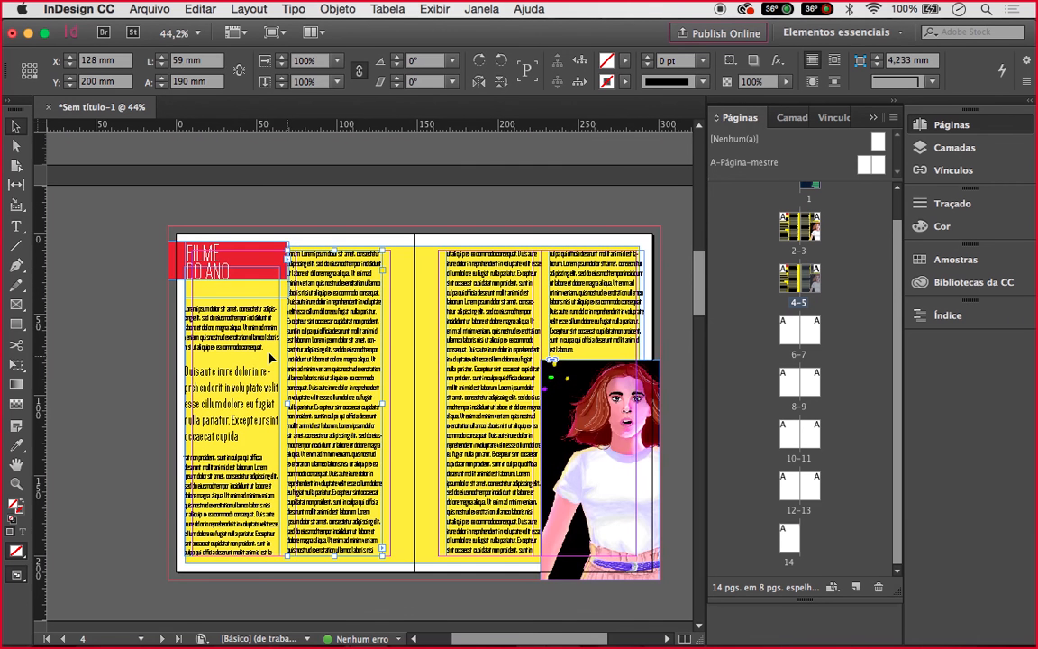
scroll(268, 359, "up", 3)
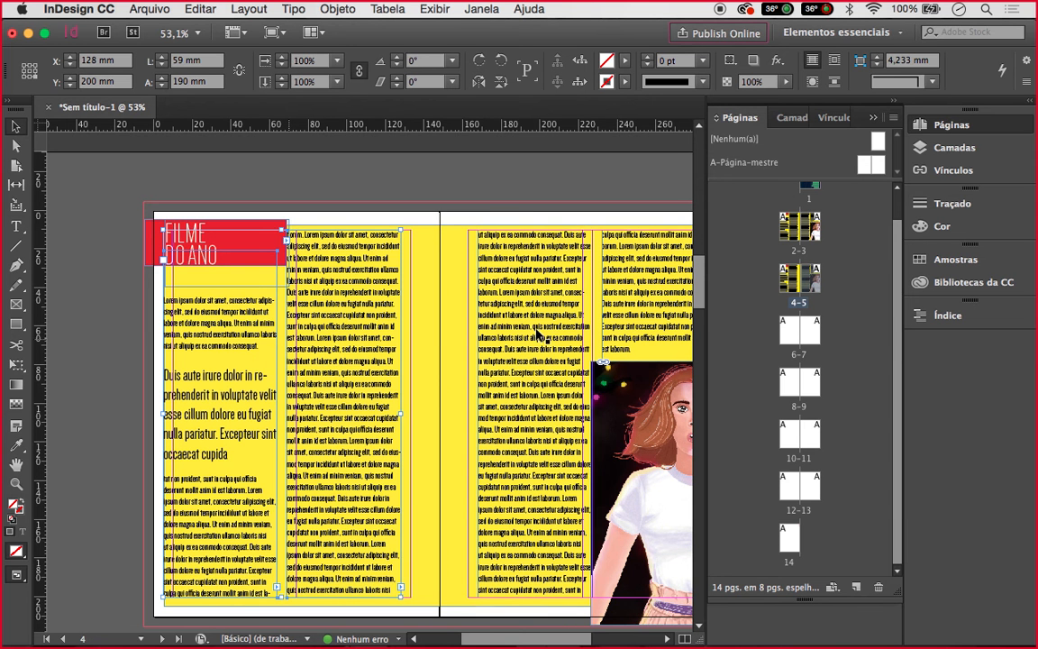
left_click(538, 334, "shift")
left_click(619, 331, "shift")
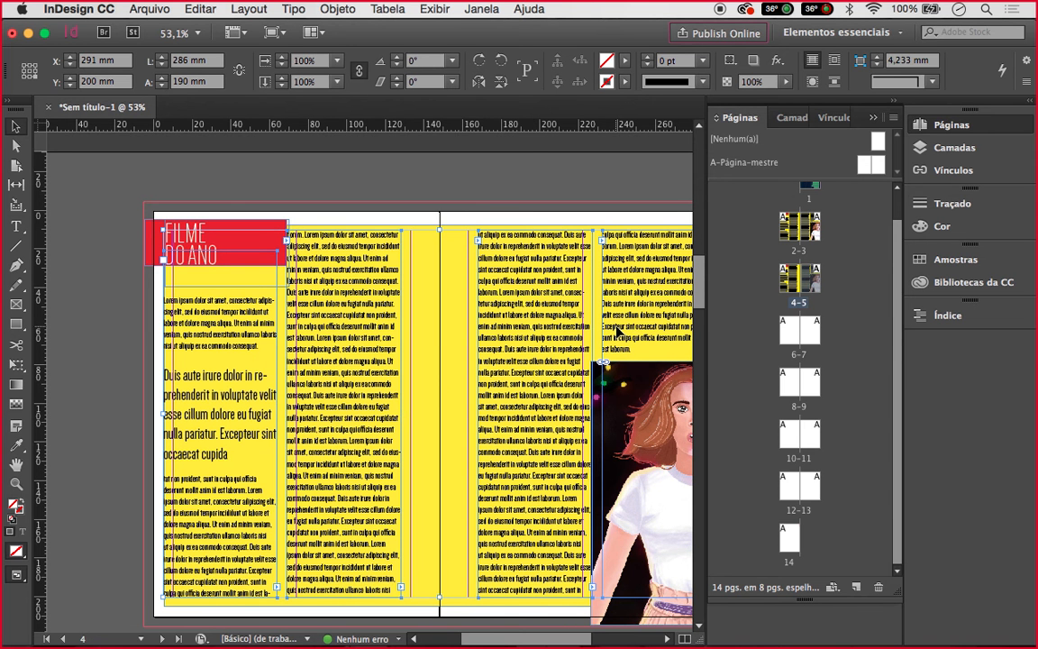
left_click_drag(620, 332, 623, 253)
left_click(595, 208)
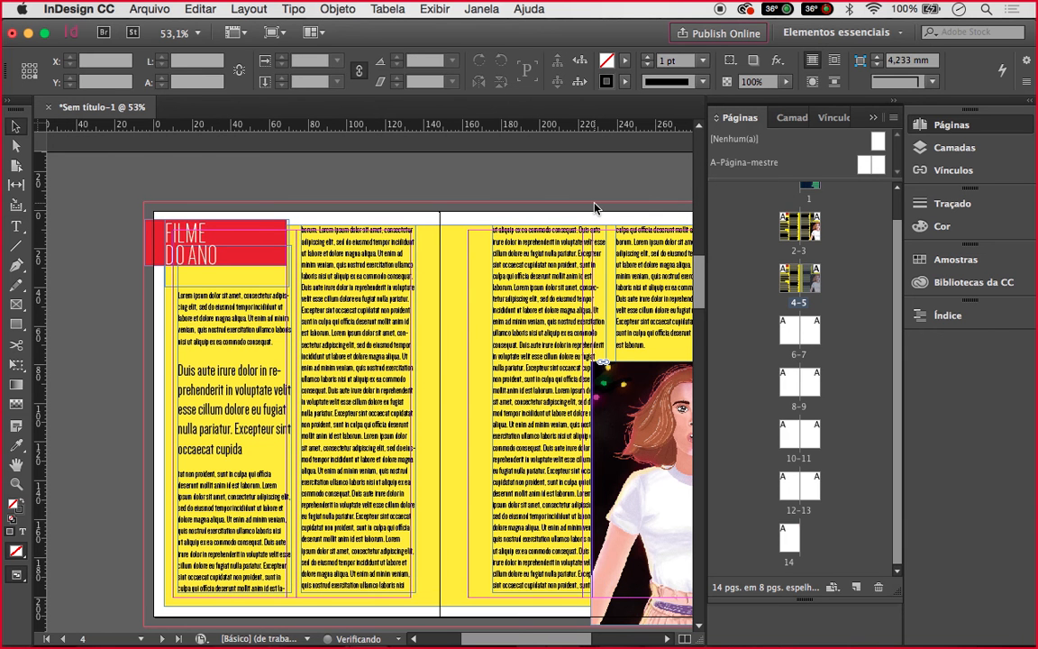
key("ctrl+z")
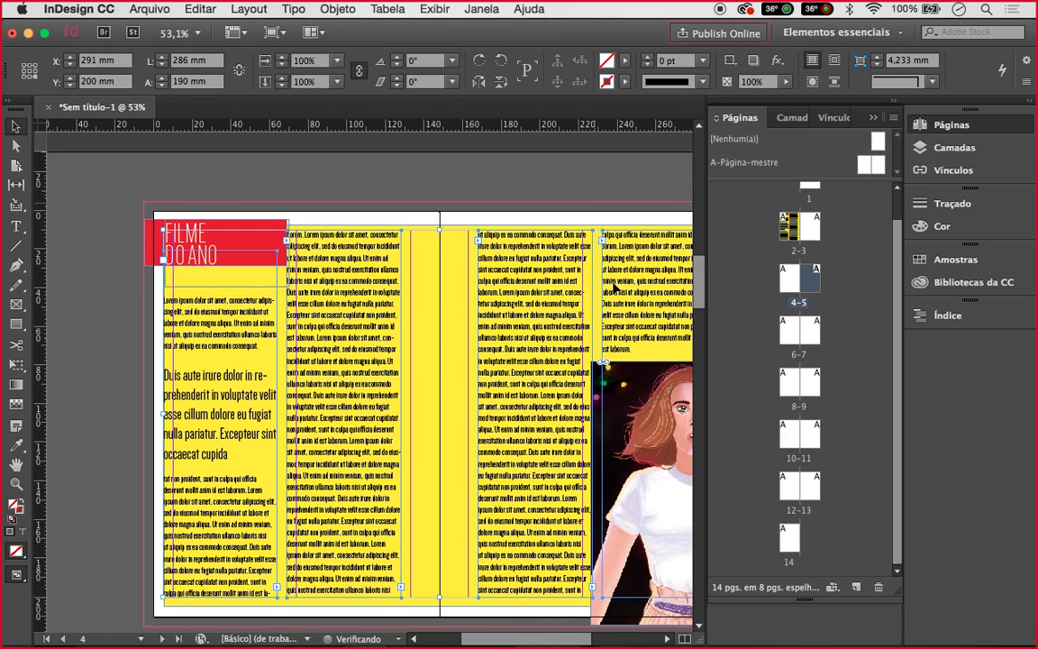
Shift the right-page text frame slightly left and nudge the two-column frame right
left_click(550, 332)
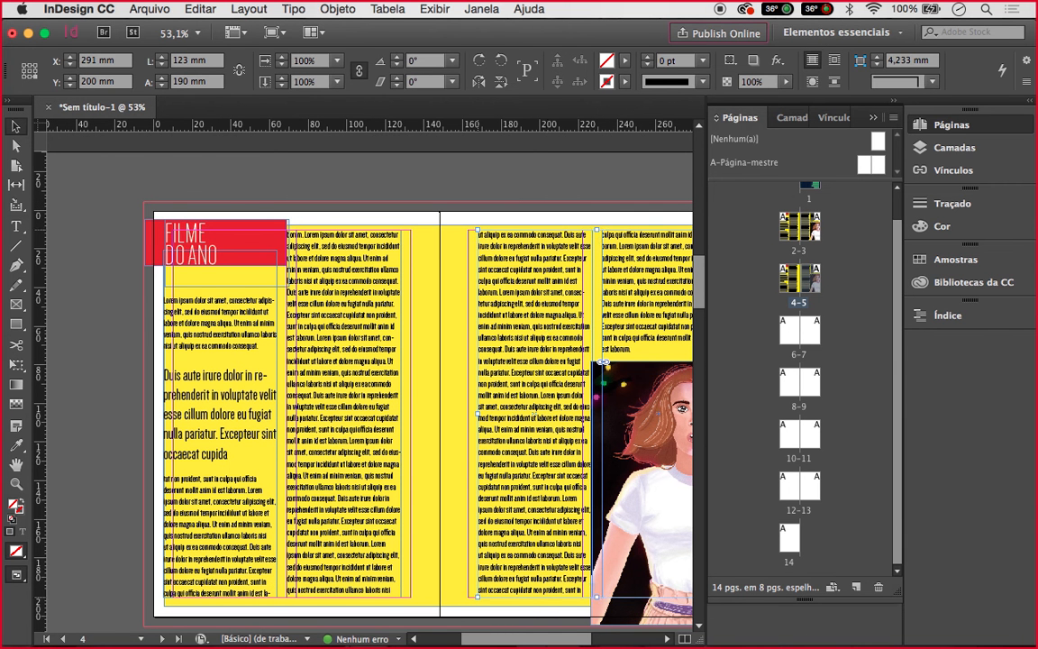
left_click_drag(550, 332, 538, 331)
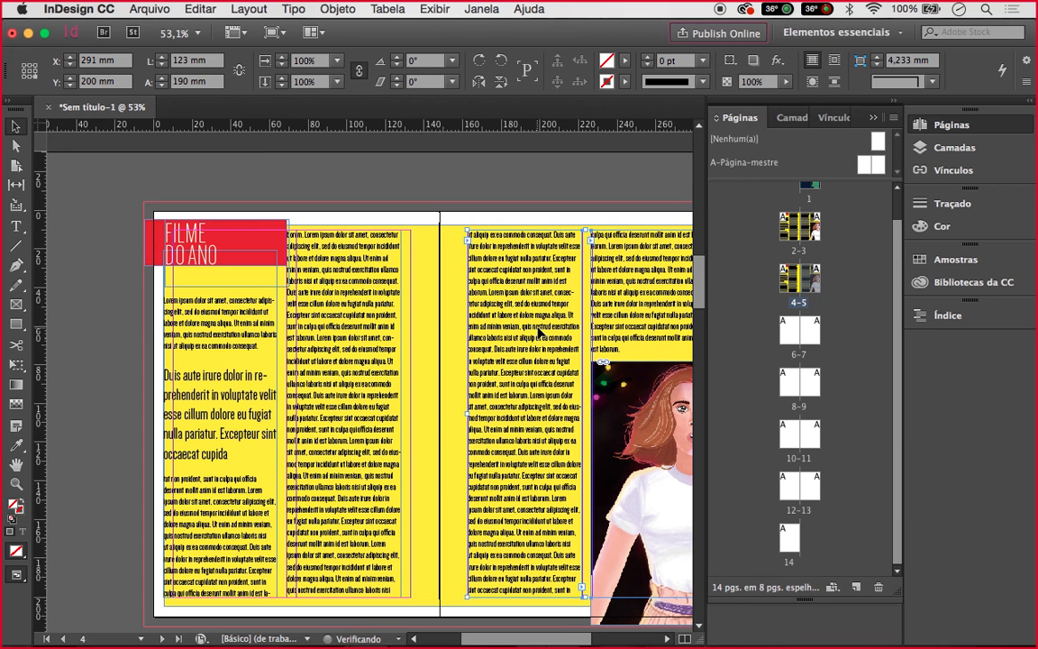
left_click(252, 305)
left_click_drag(252, 304, 264, 306)
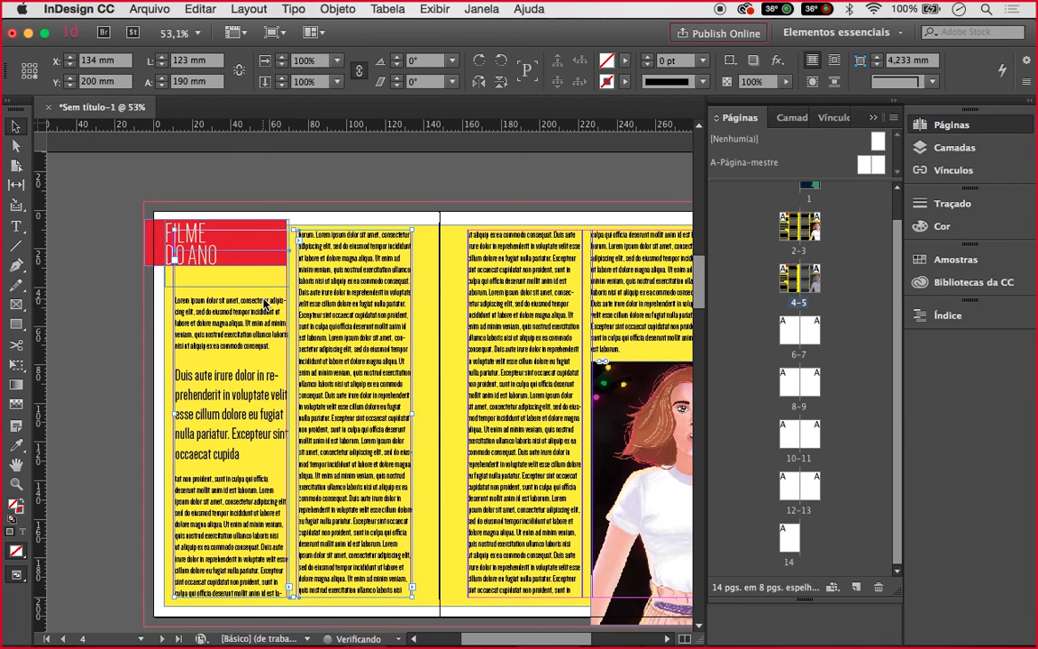
left_click(260, 247)
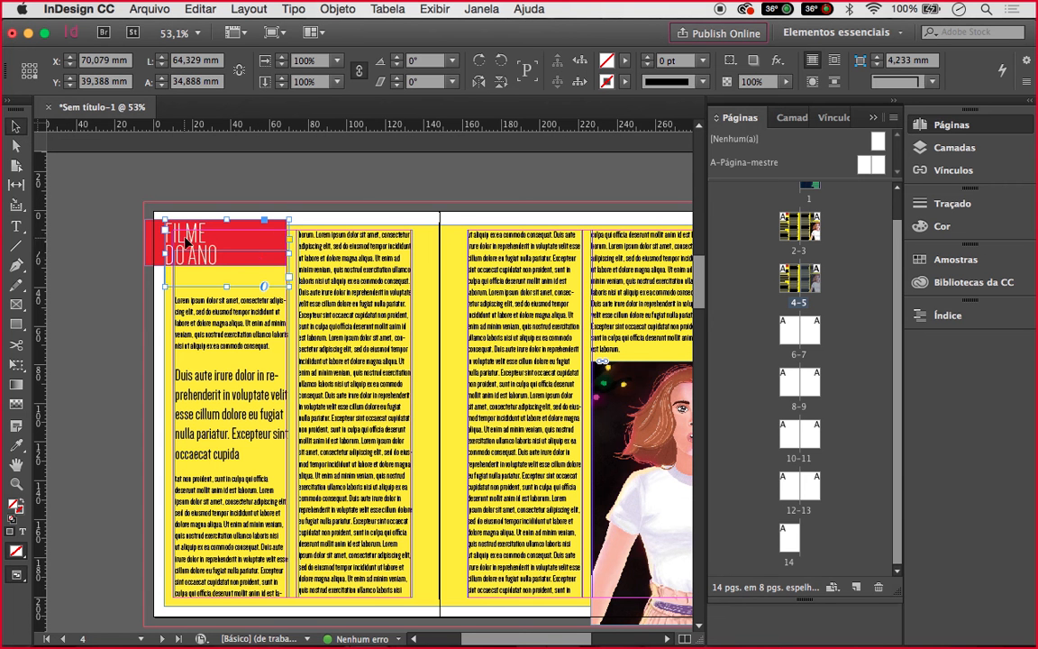
Delete the FILME DO ANO title box and the left column's first Lorem ipsum paragraph
key("Delete")
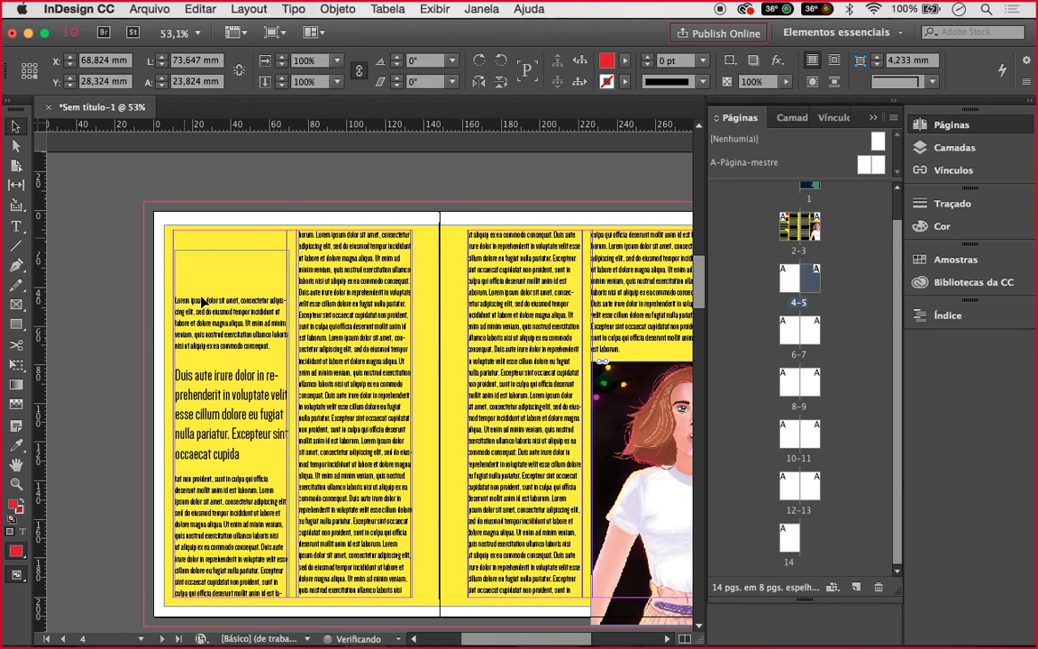
left_click(178, 296)
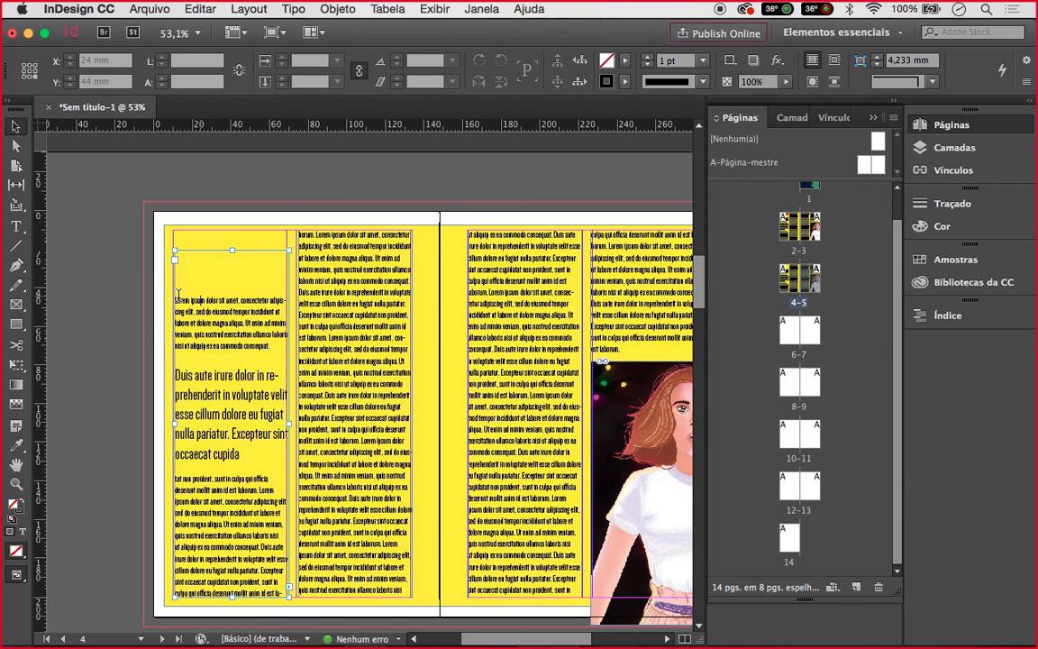
double_click(178, 297)
left_click_drag(178, 296, 289, 348)
key("BackSpace")
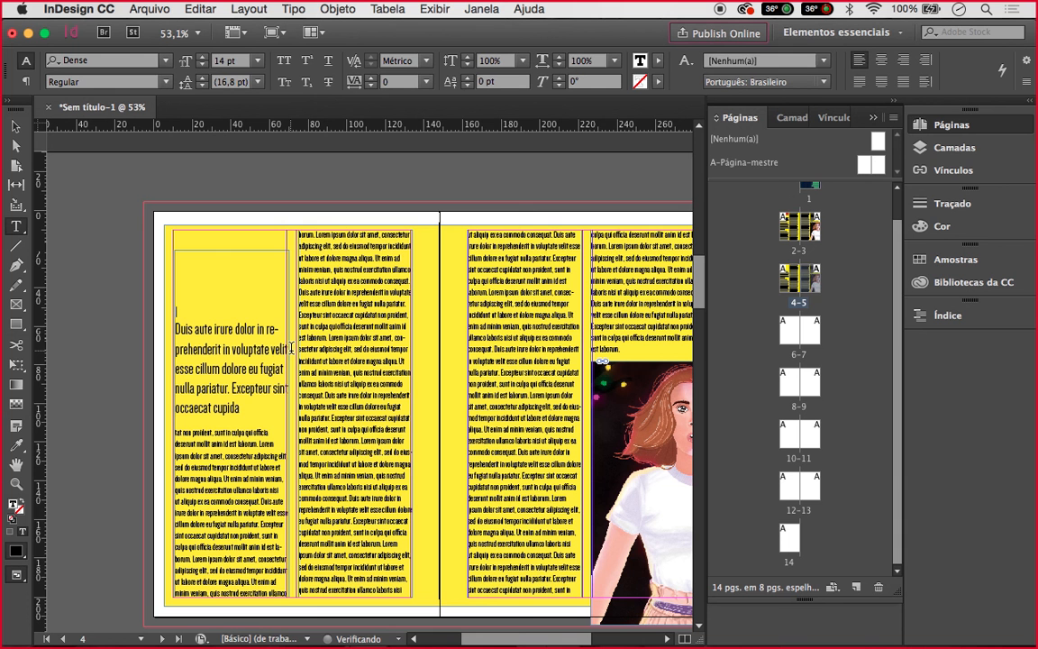
key("Return")
key("Return")
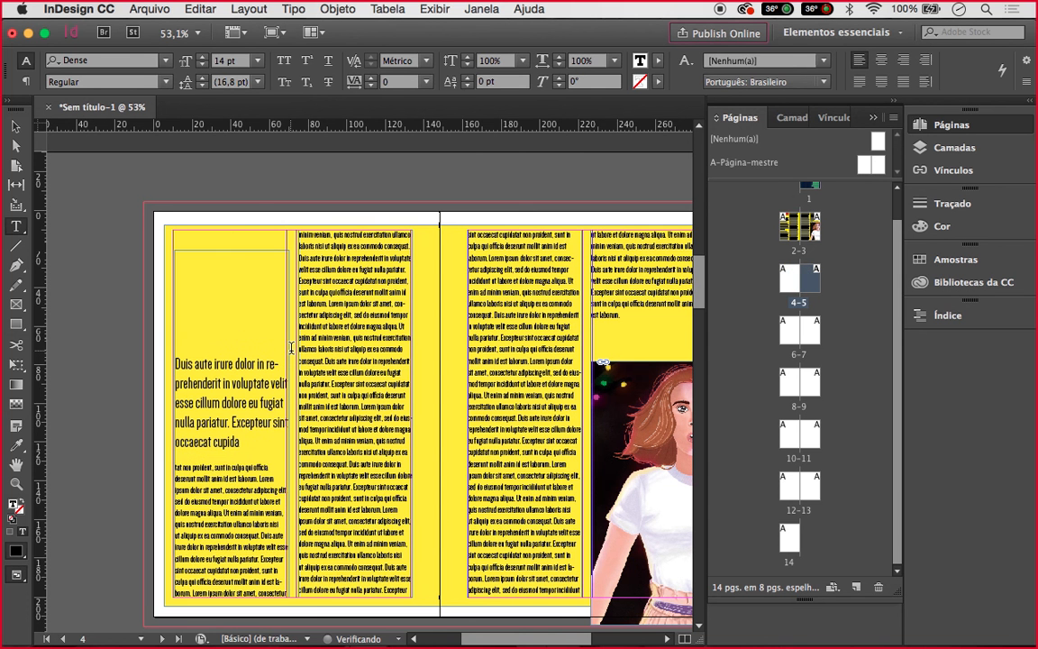
key("Return")
key("Escape")
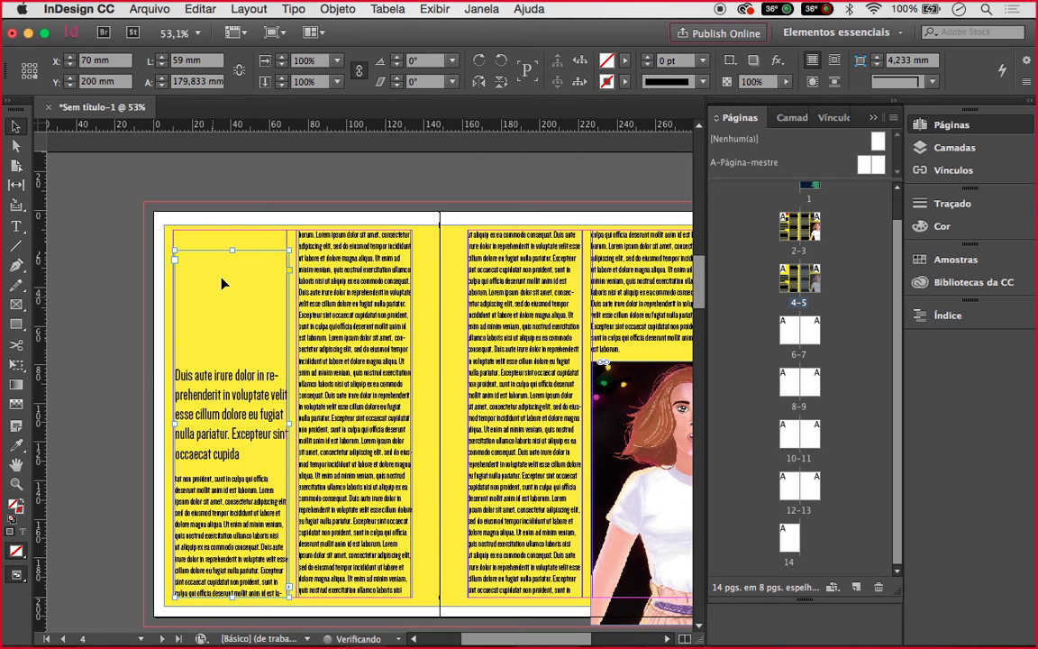
Remove the empty lines above the Duis aute heading
left_click(184, 377)
double_click(177, 373)
left_click_drag(177, 373, 143, 241)
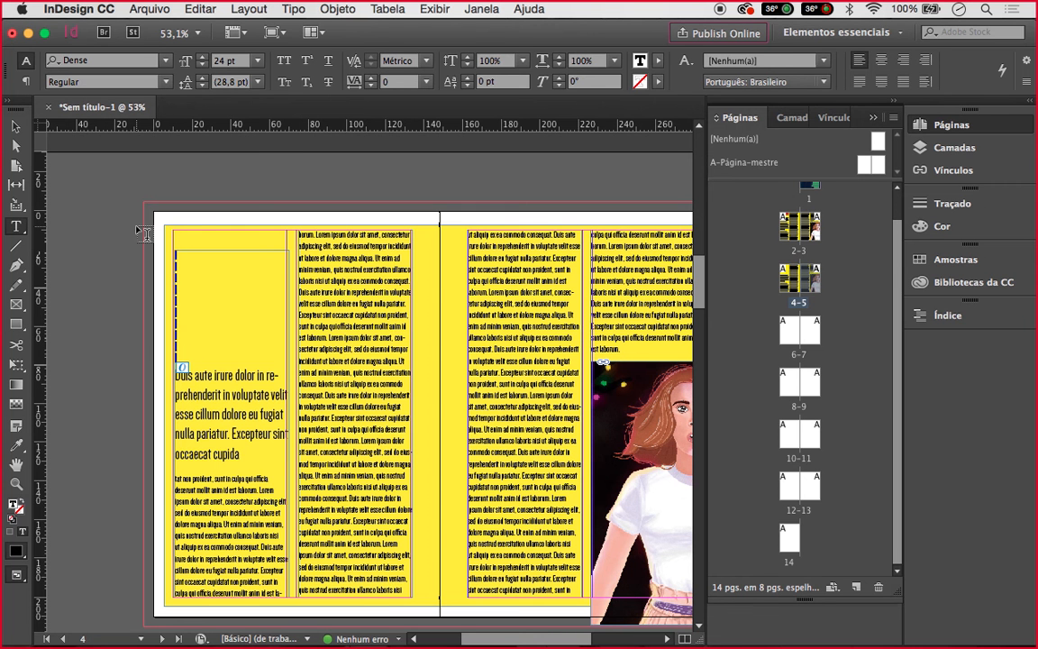
key("BackSpace")
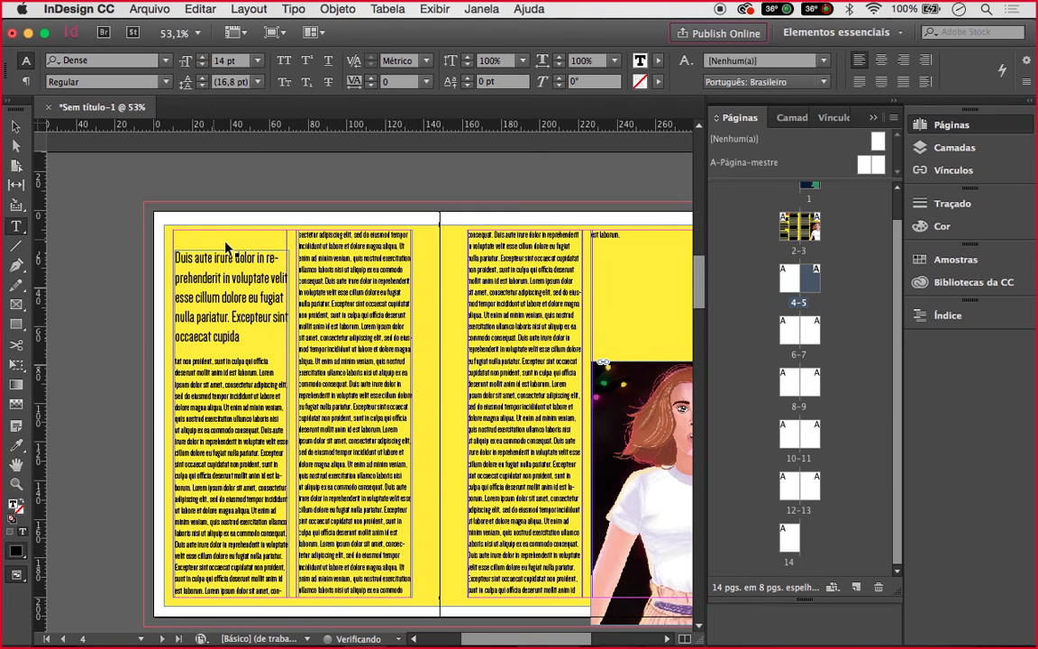
key("Escape")
Lower the left text frame's top edge so the frame is 142,5 mm tall
key("t")
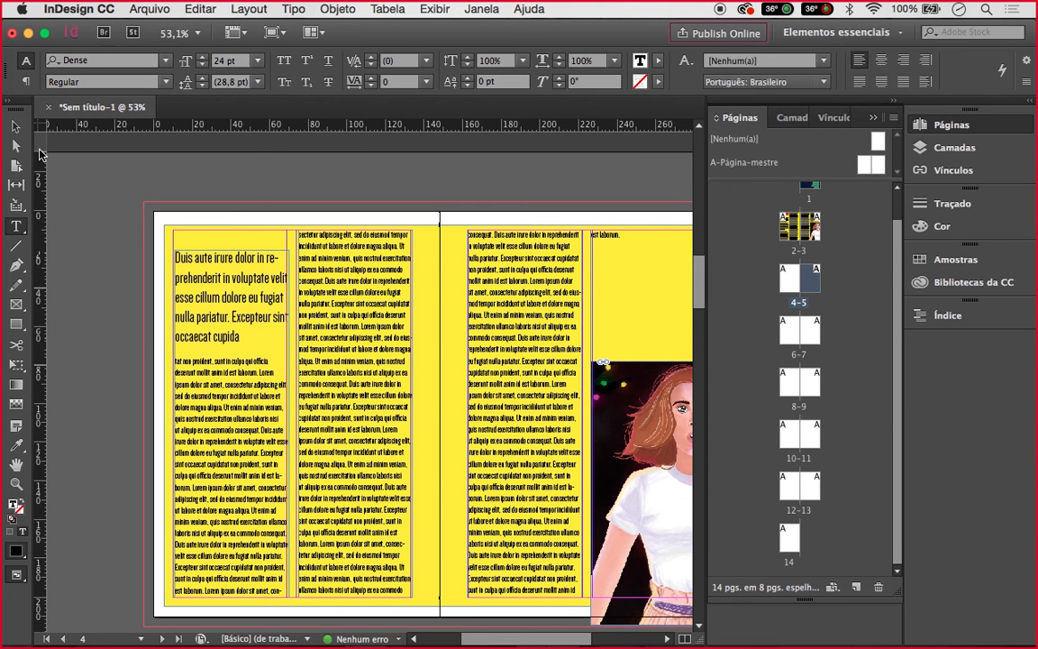
key("v")
left_click(228, 257)
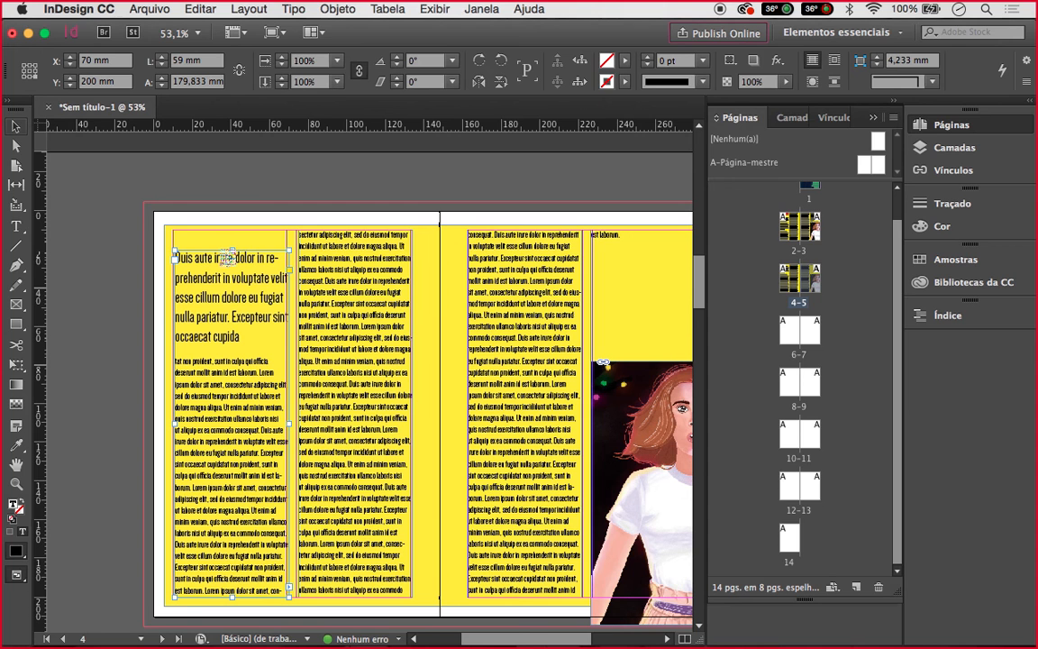
left_click_drag(234, 249, 239, 325)
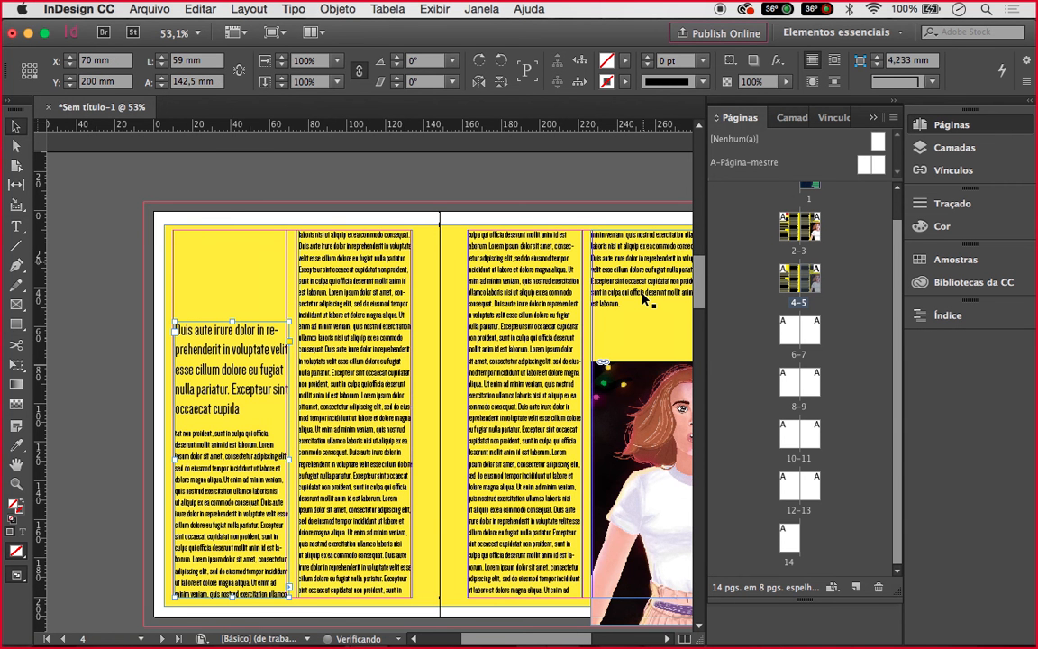
scroll(647, 301, "right", 3)
left_click(321, 178)
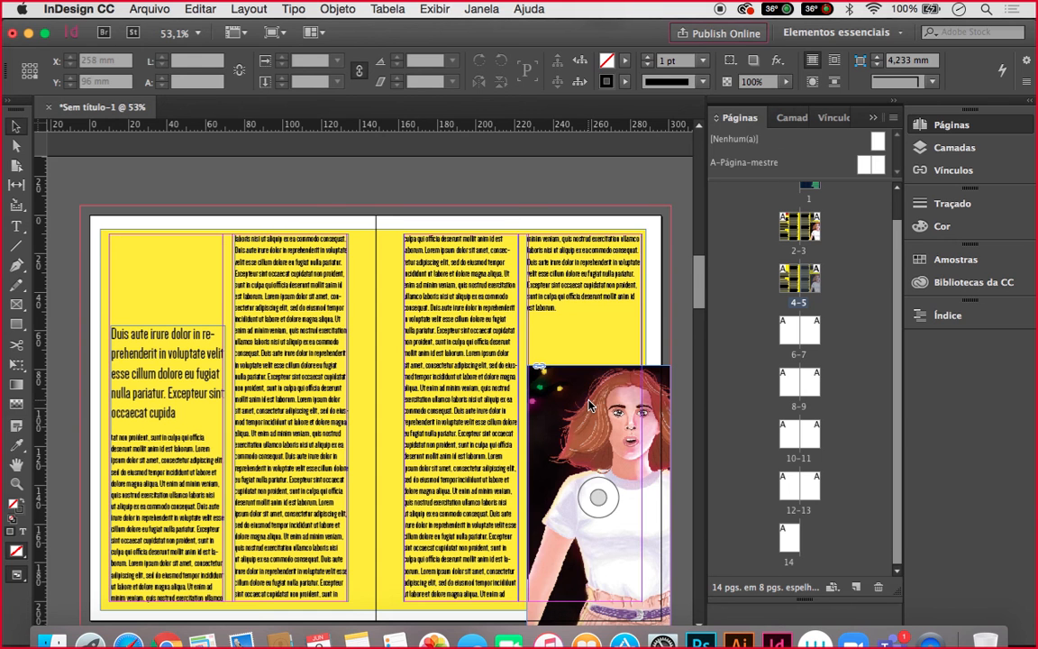
Open Pitágoras 2020 > Ilustração Digital > ATV 3 - Capa de Filme > student folder and drag its .psd into InDesign
key("ctrl+Up")
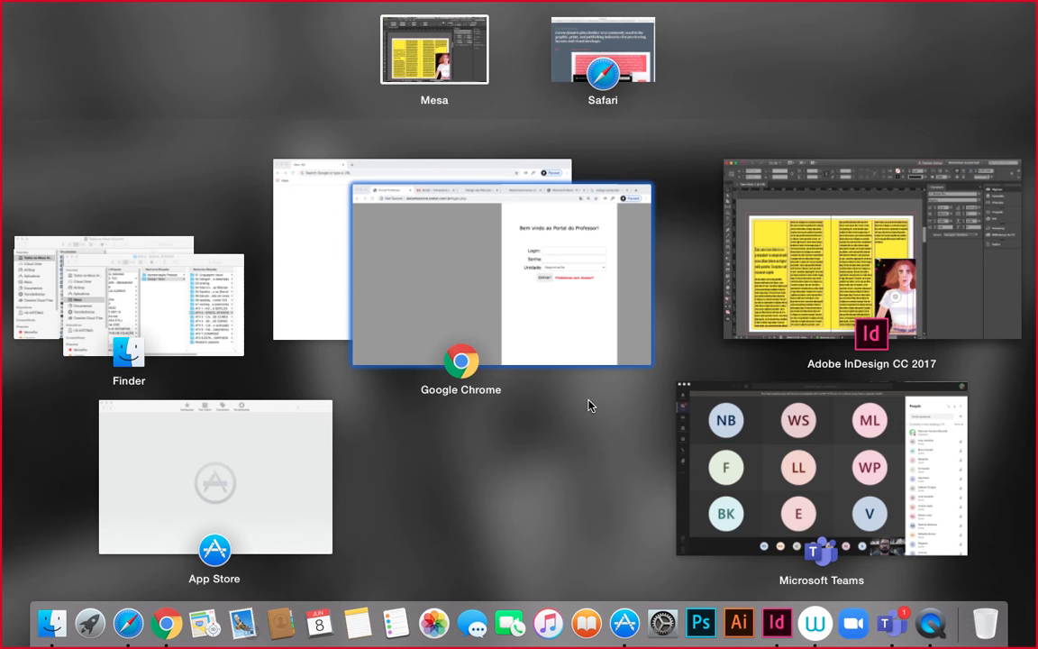
left_click(144, 289)
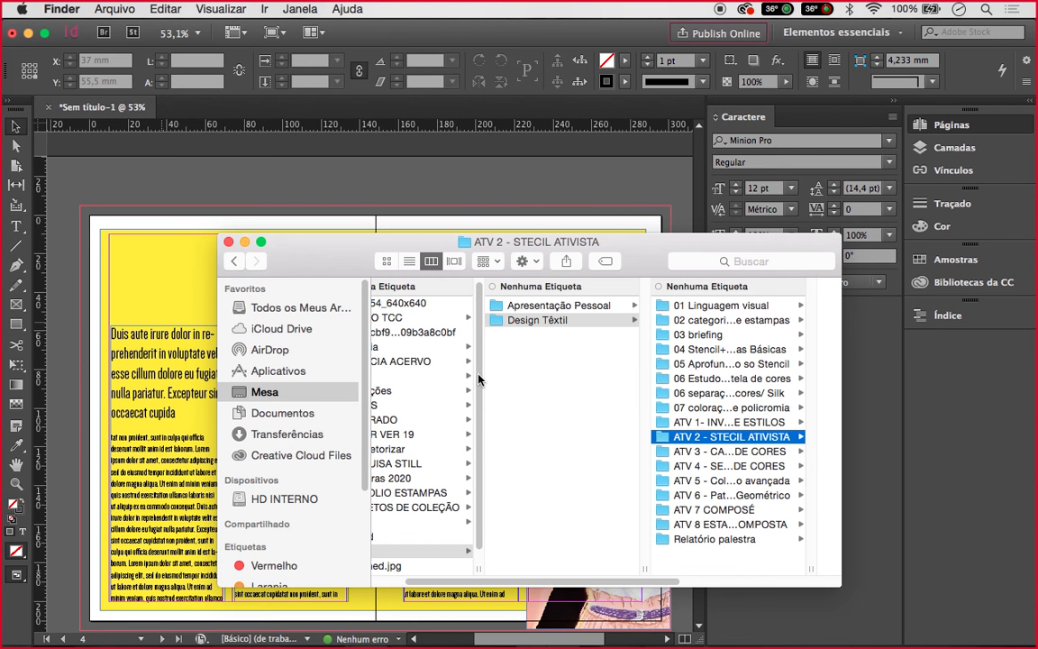
left_click(422, 479)
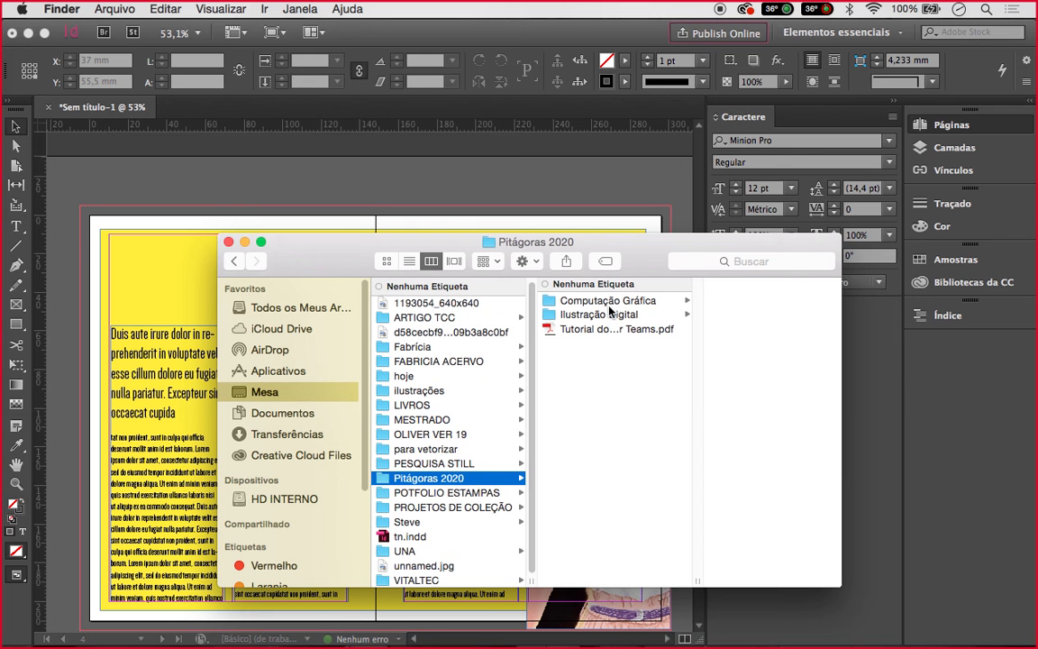
left_click(604, 316)
left_click(604, 316)
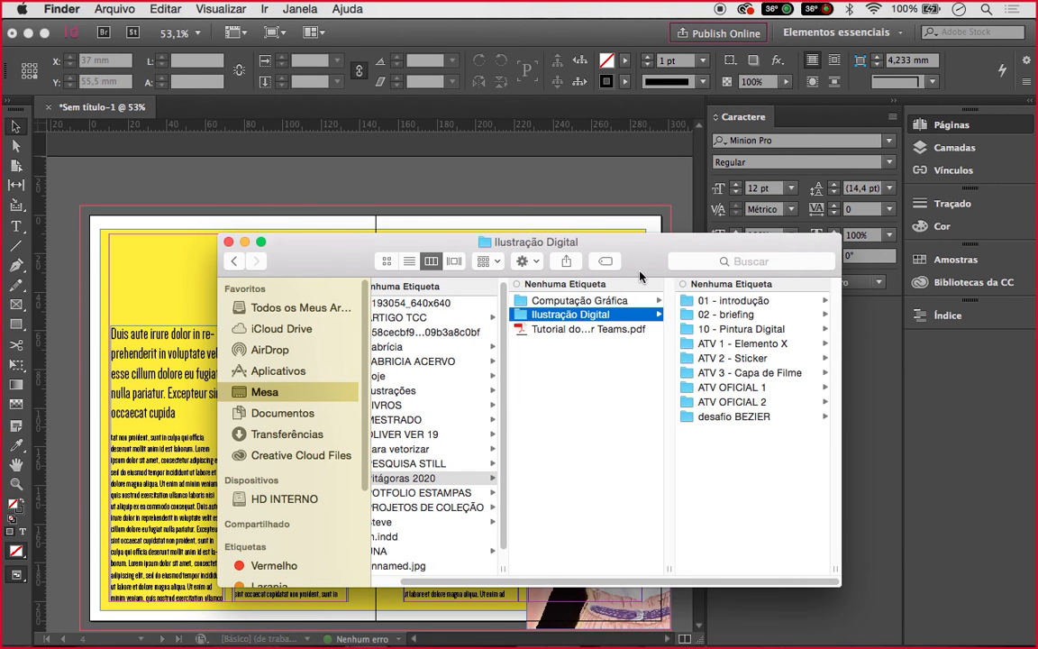
left_click(764, 373)
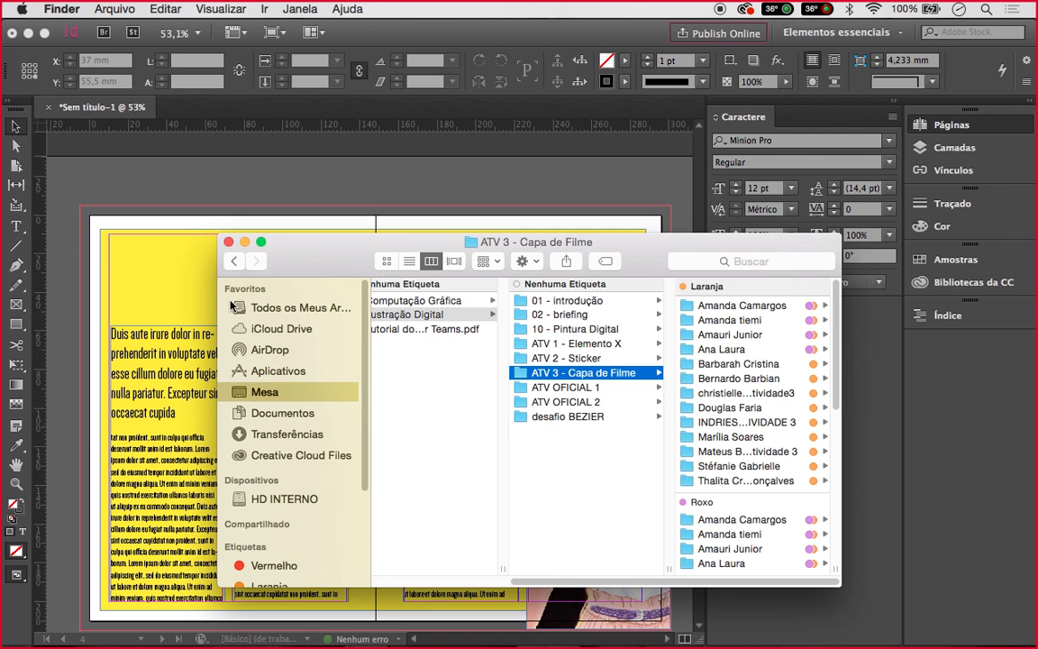
left_click(734, 351)
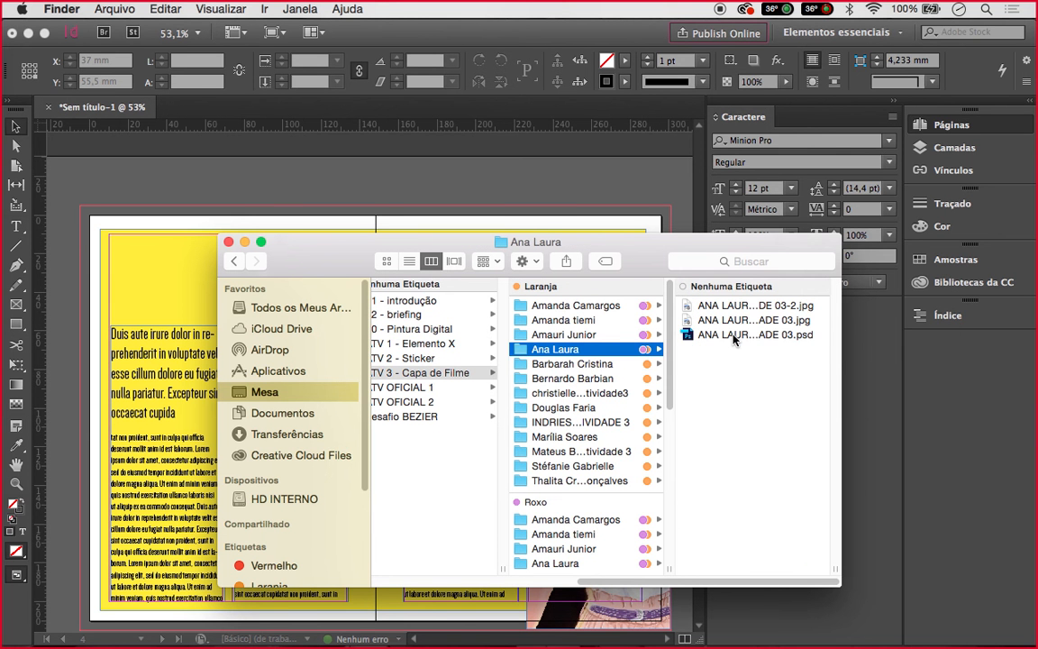
left_click_drag(733, 338, 519, 202)
left_click(517, 202)
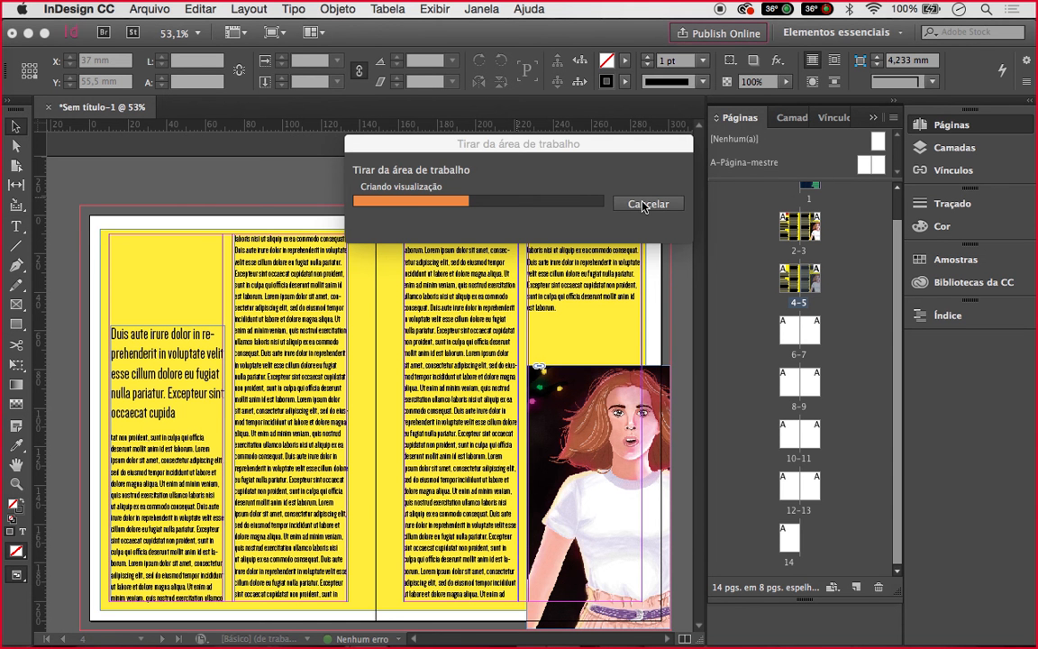
Cancel the PSD preview, load the student's JPEG instead, discard it unplaced, and show all windows
left_click(645, 204)
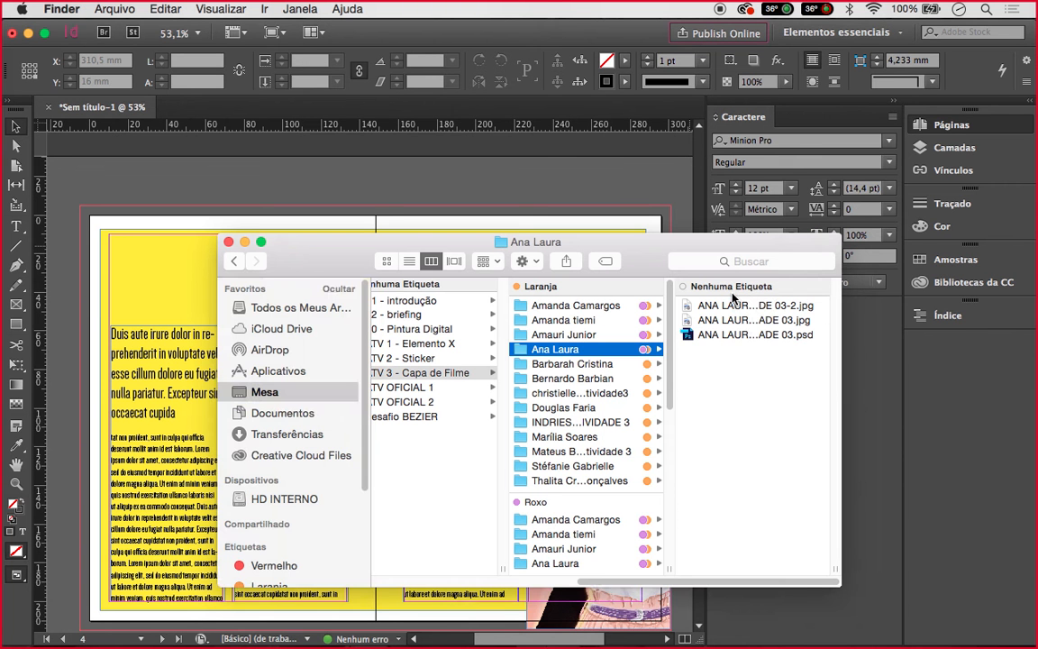
left_click(753, 318)
left_click_drag(753, 318, 559, 197)
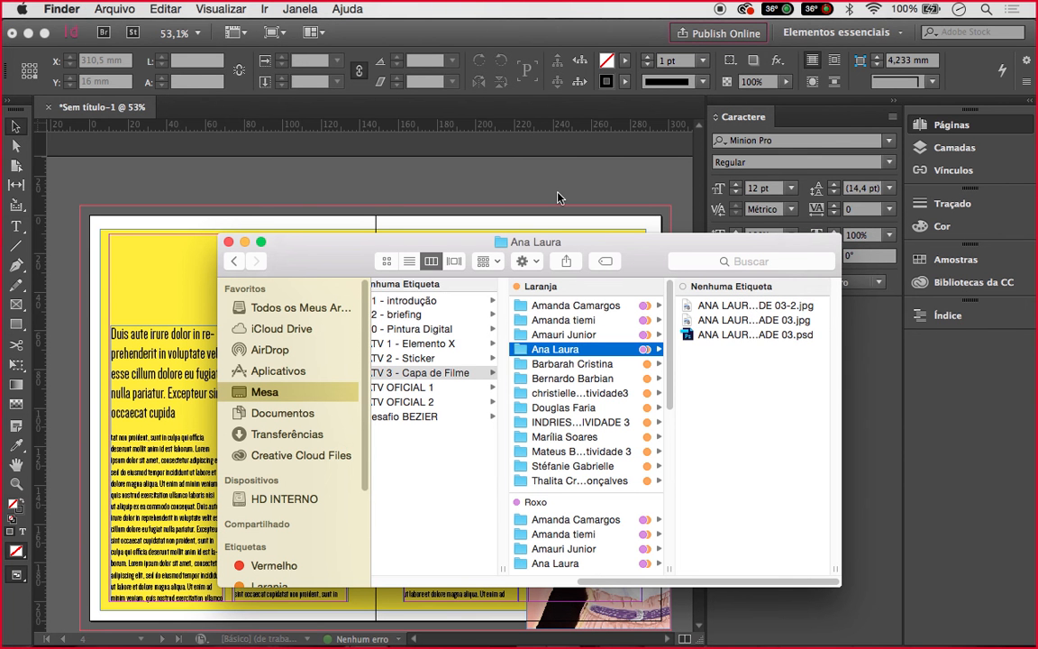
left_click(713, 321)
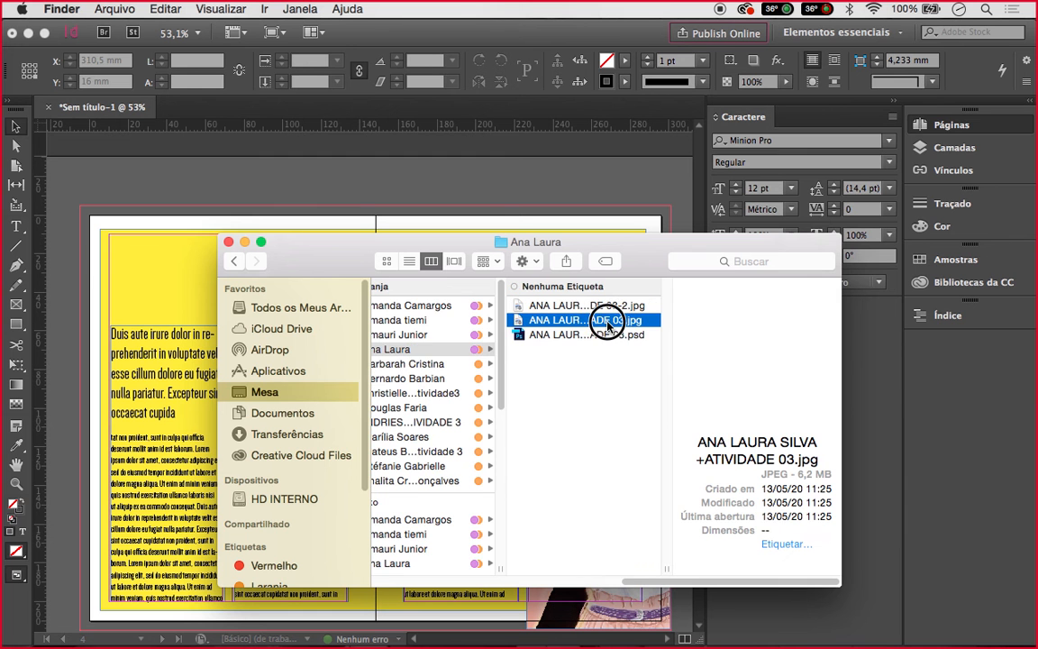
left_click(506, 201)
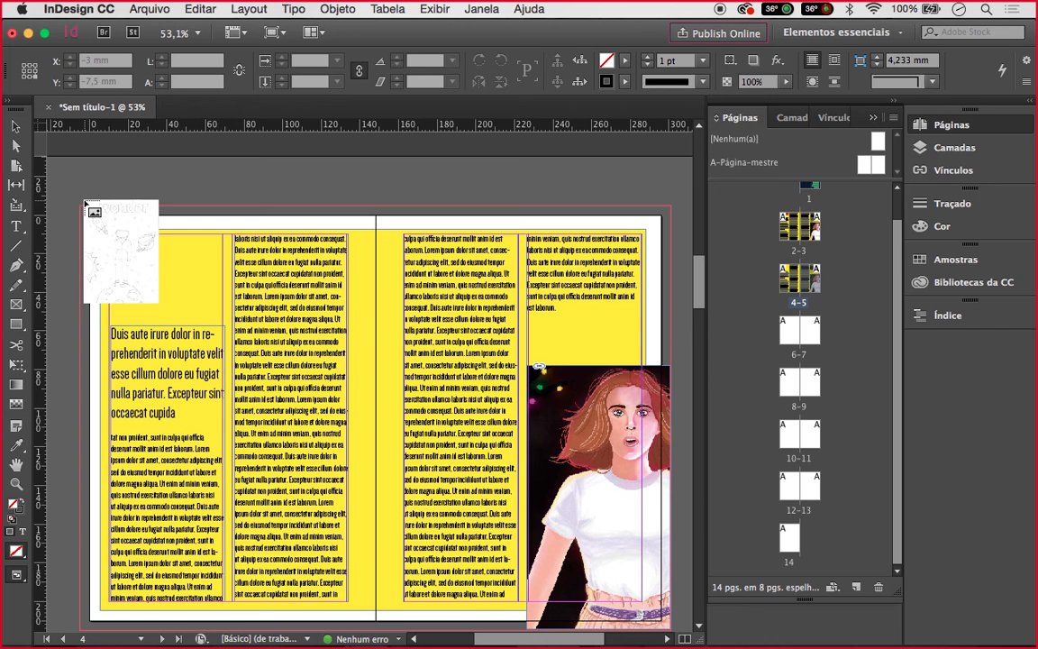
key("Escape")
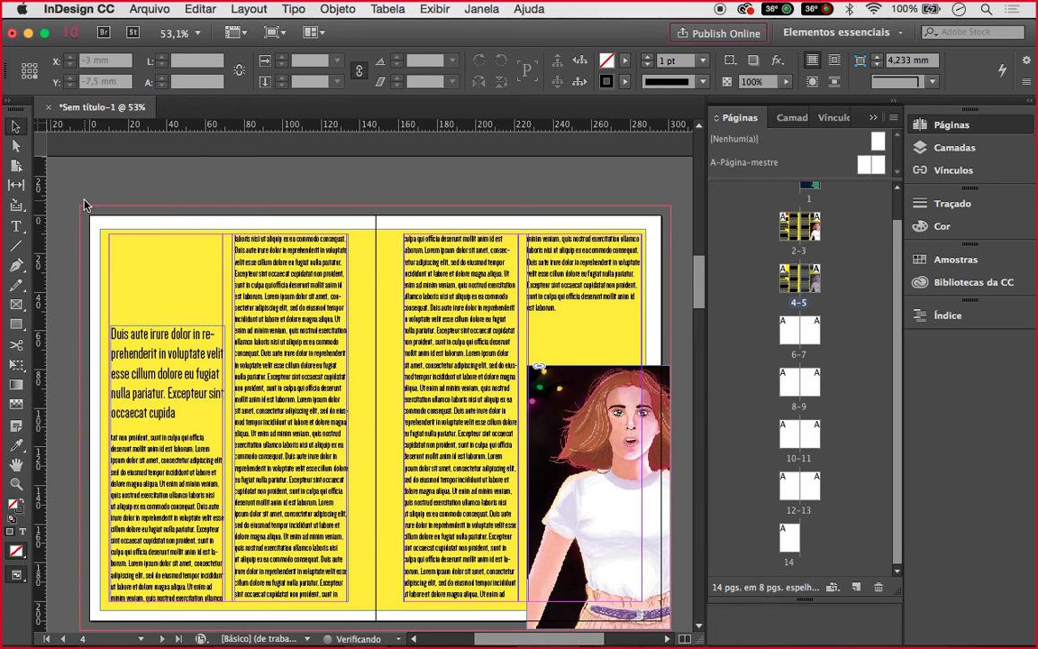
key("ctrl+Up")
left_click(309, 209)
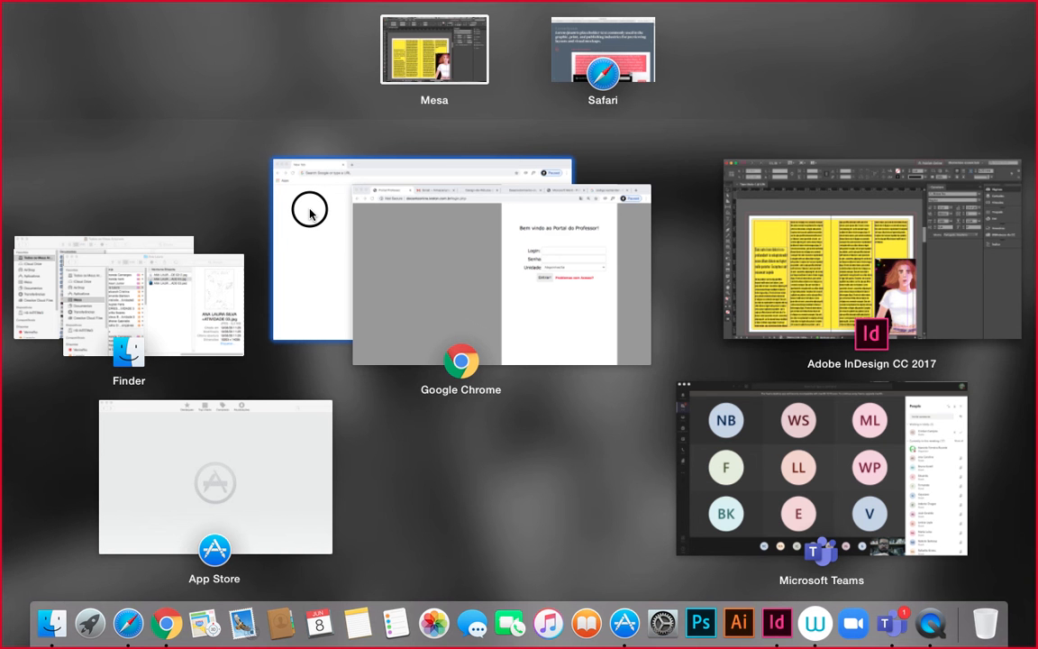
Drag the student's second JPEG, 03-2.jpg, from Finder into the InDesign window
left_click(154, 306)
left_click(604, 305)
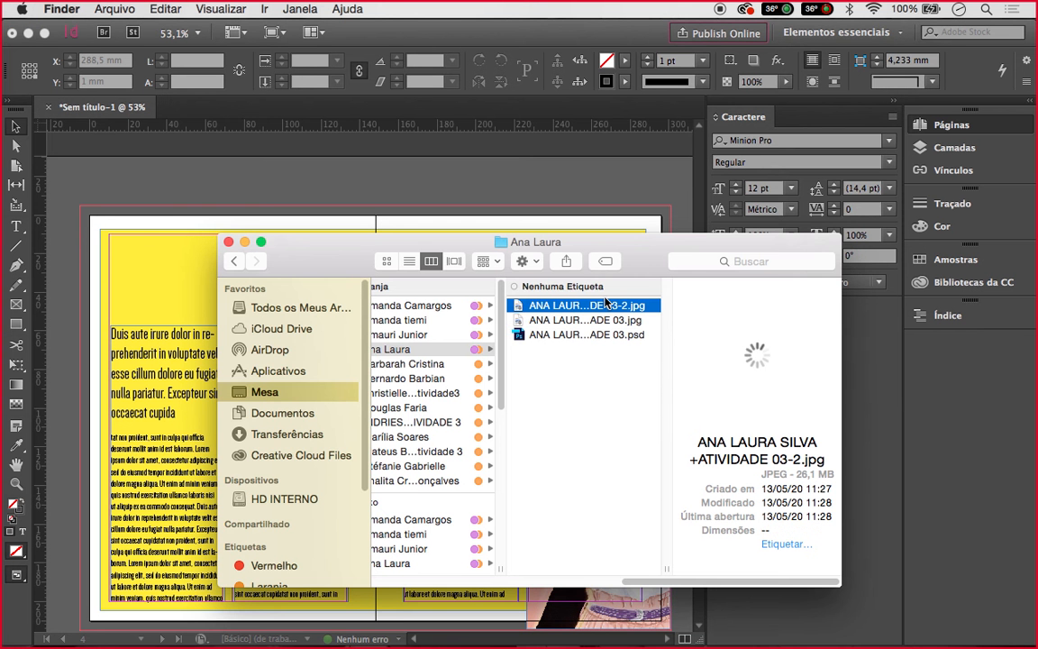
left_click_drag(605, 304, 484, 184)
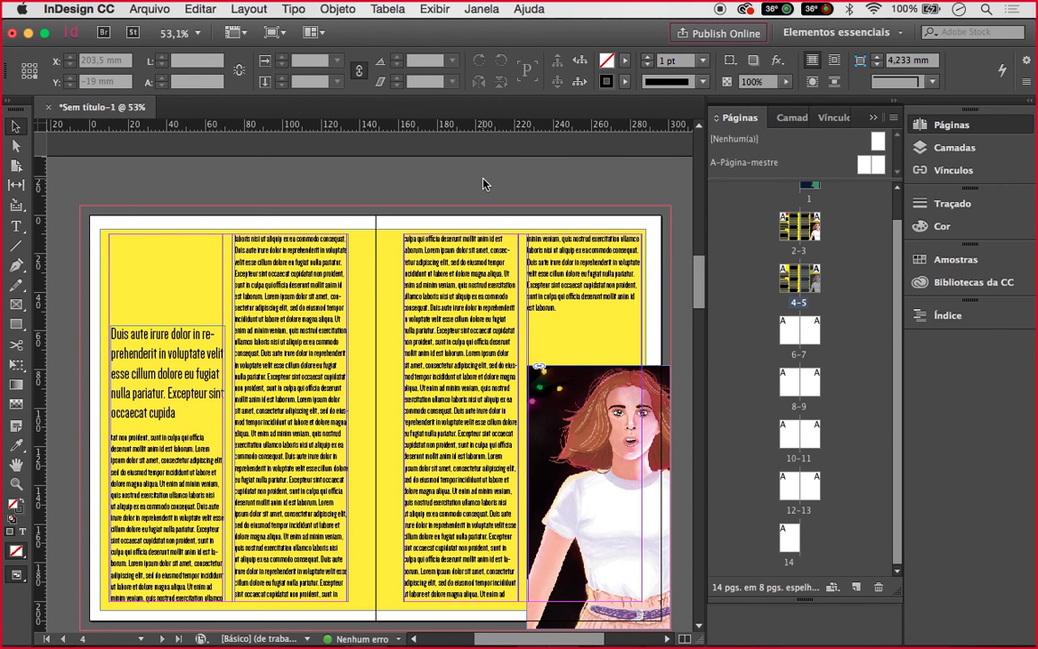
key("super+Tab")
left_click_drag(534, 310, 436, 187)
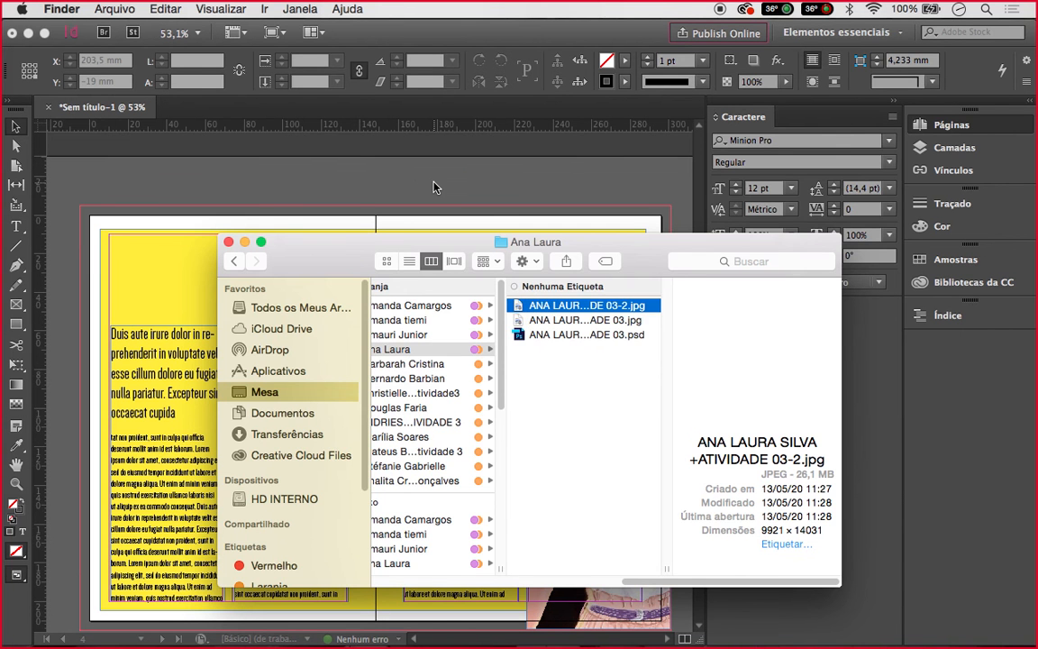
left_click(434, 187)
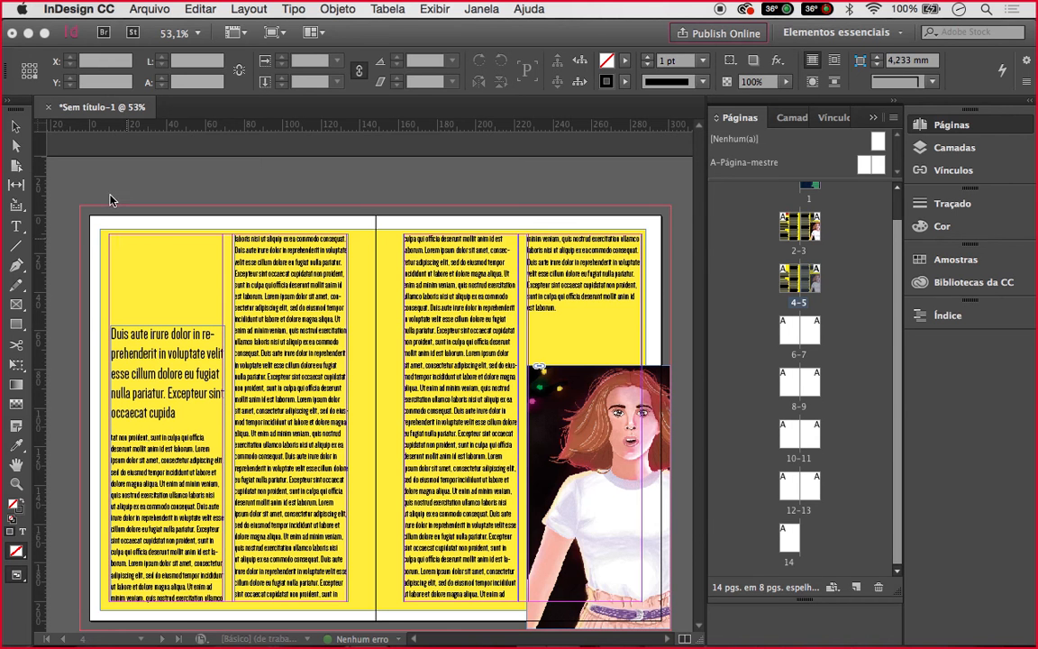
Place the Wonder poster at page 4's top-left, cropped and scaled to about 97,5 × 137,9 mm
left_click(81, 217)
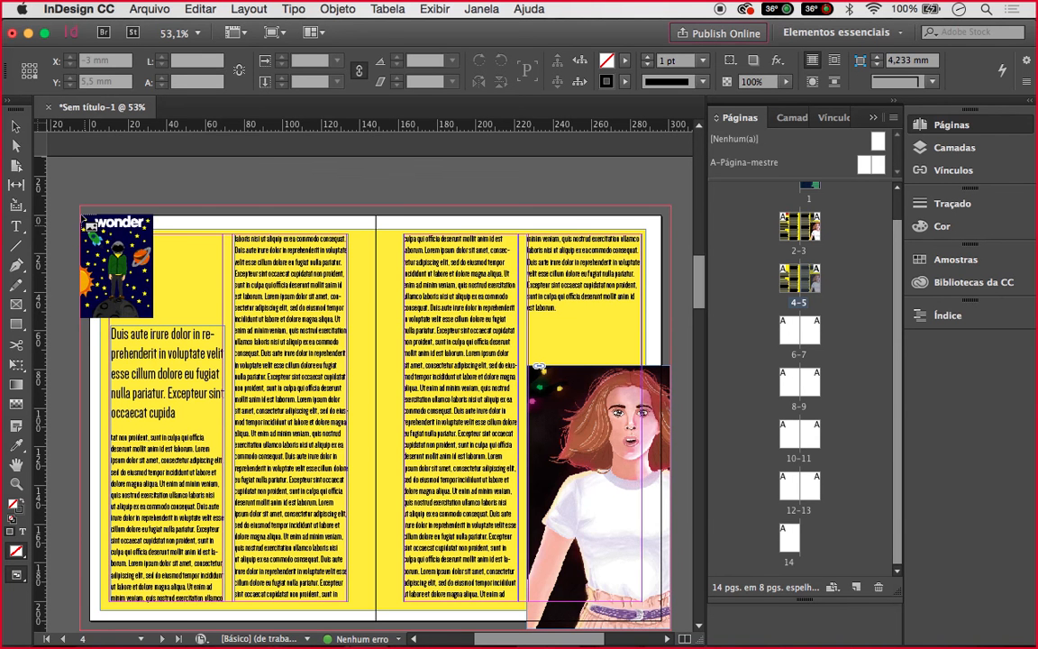
left_click_drag(84, 220, 285, 309)
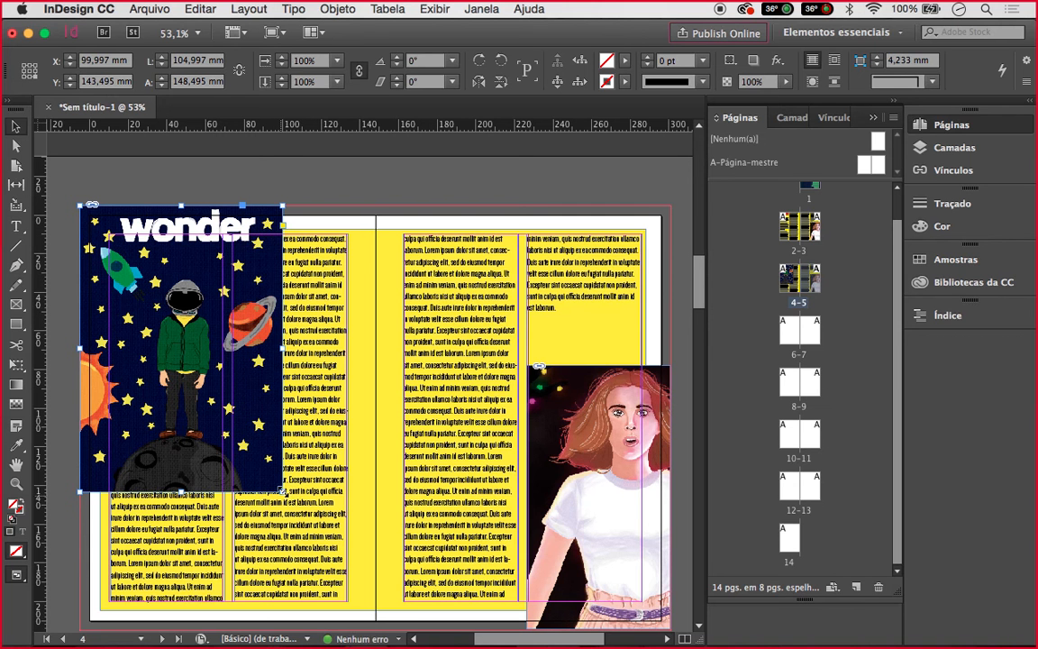
left_click_drag(281, 490, 250, 444)
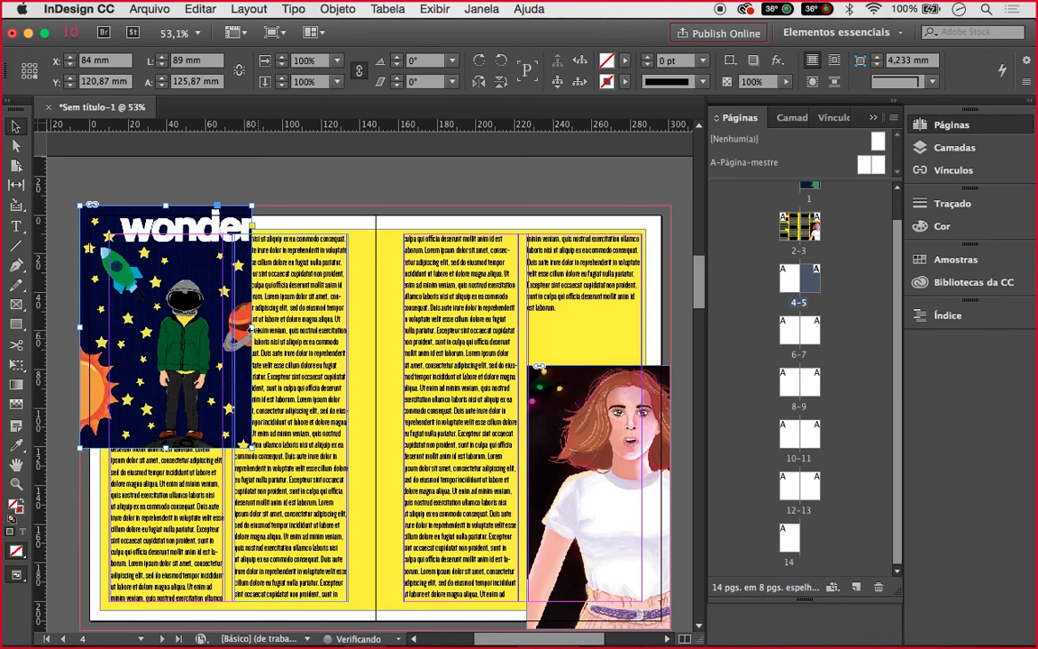
left_click_drag(252, 329, 227, 316)
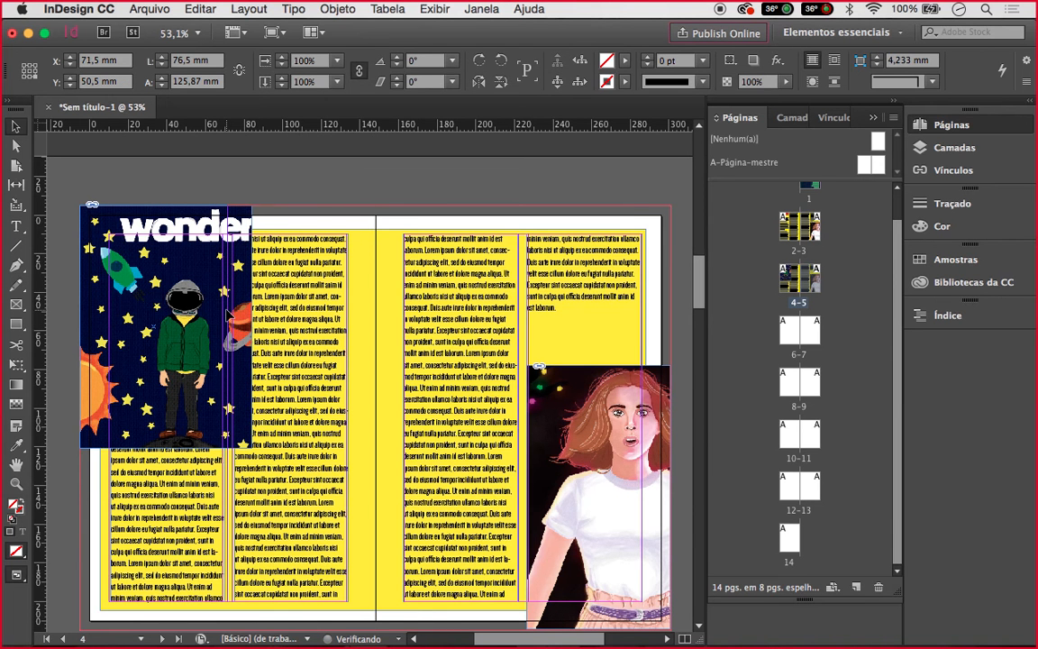
left_click(166, 299)
mouse_move(193, 298)
left_mouse_down()
mouse_move(168, 299)
mouse_move(179, 289)
left_mouse_up()
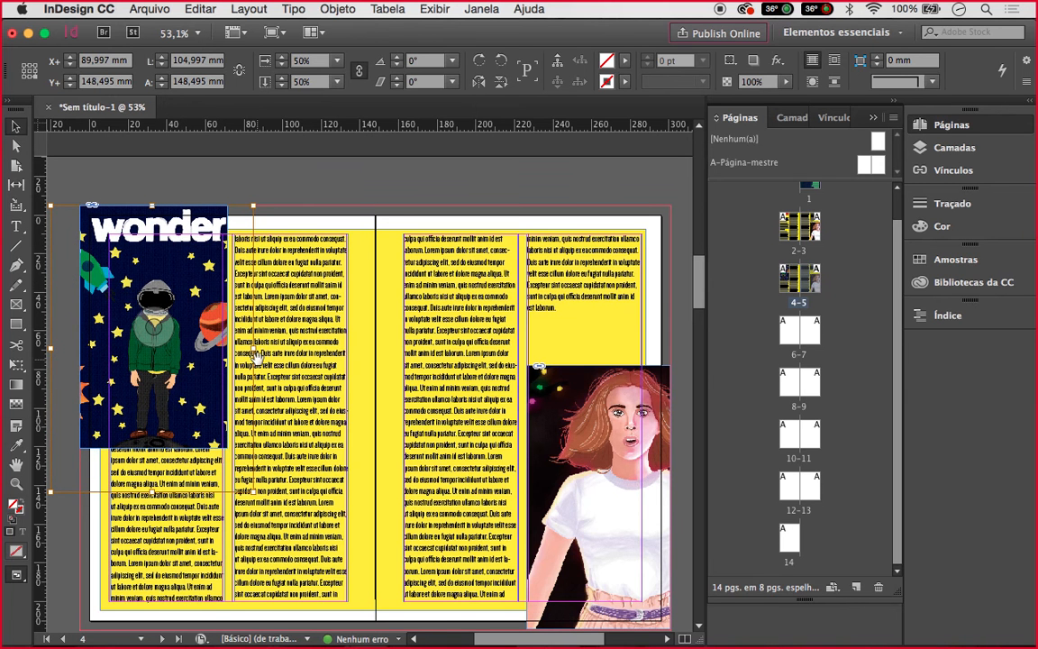
left_click_drag(254, 491, 239, 461)
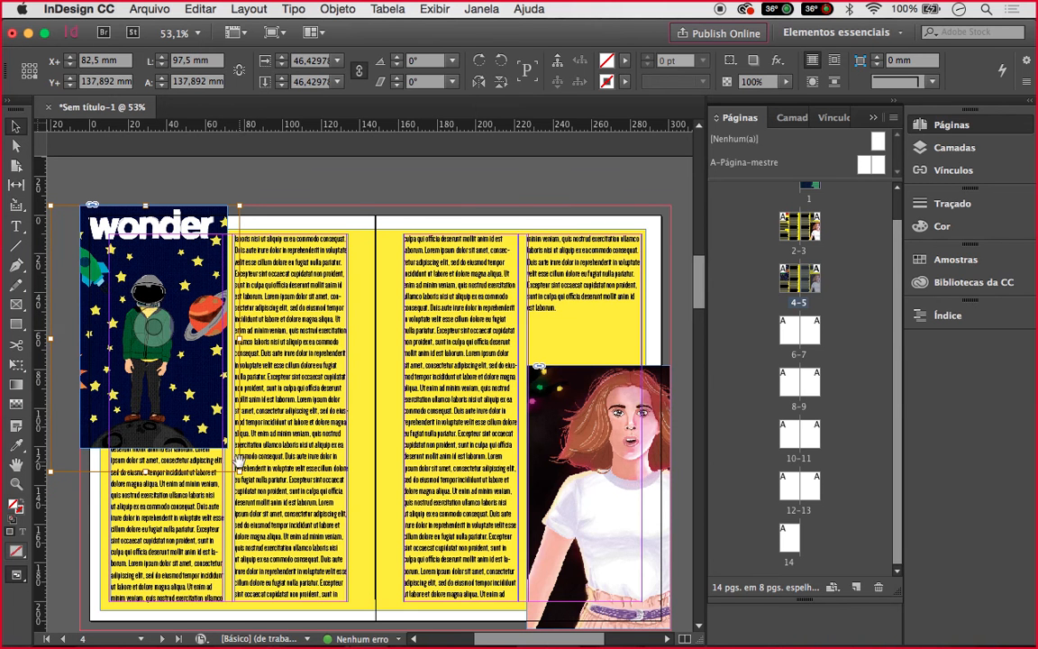
Shorten the left page's first text column so it starts below the poster
left_click(292, 189)
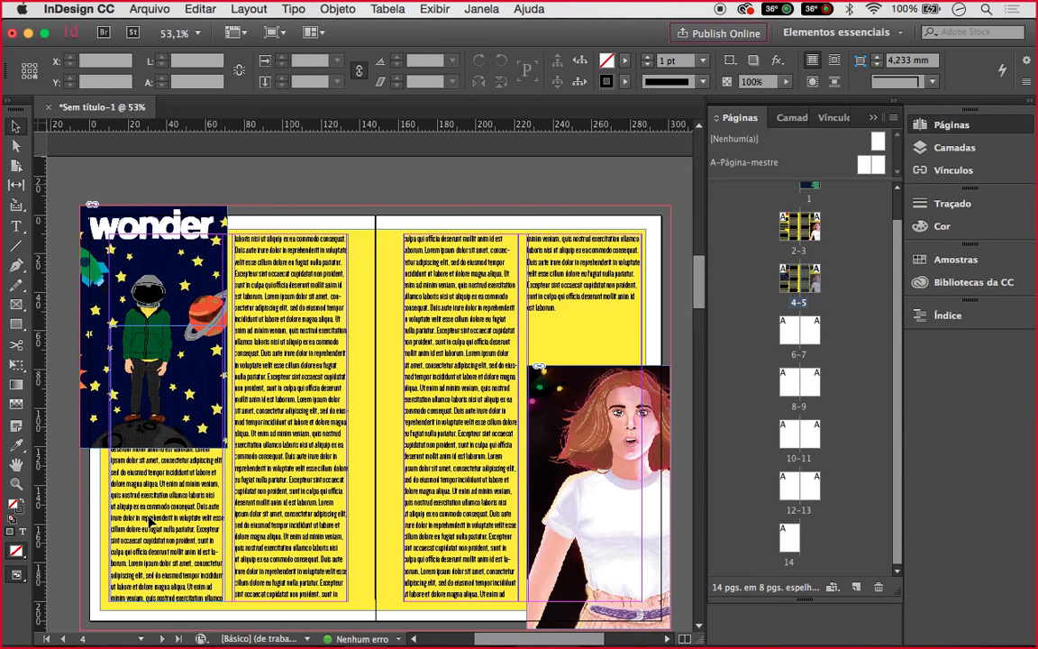
left_click(150, 522)
left_click_drag(168, 325, 159, 449)
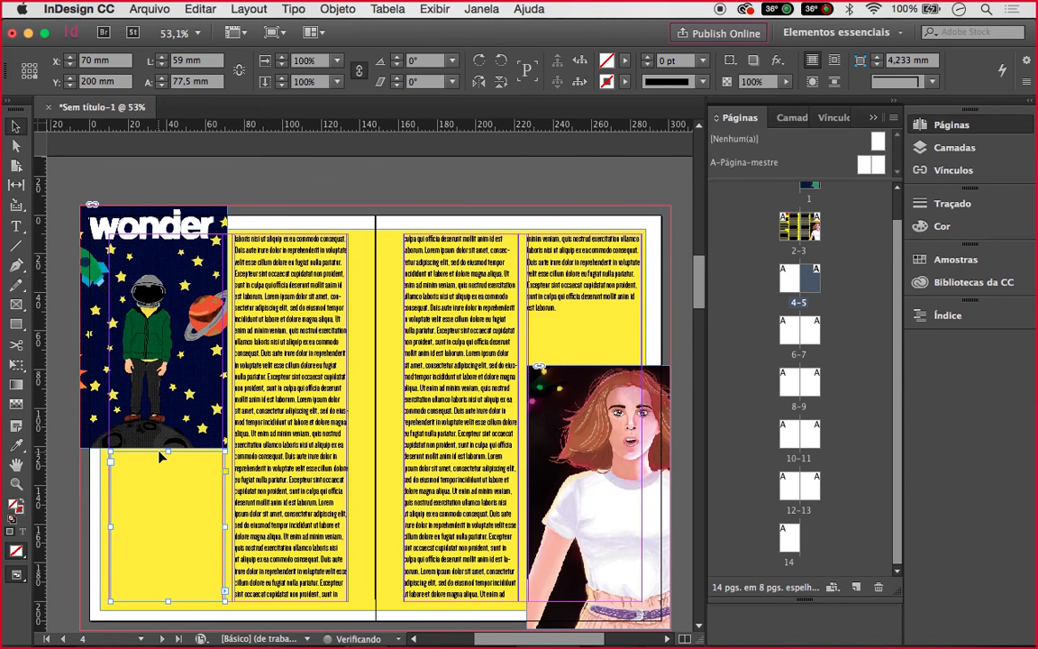
Delete the girl illustration from page 5
left_click(255, 212)
scroll(255, 213, "right", 2)
scroll(255, 213, "down", 1)
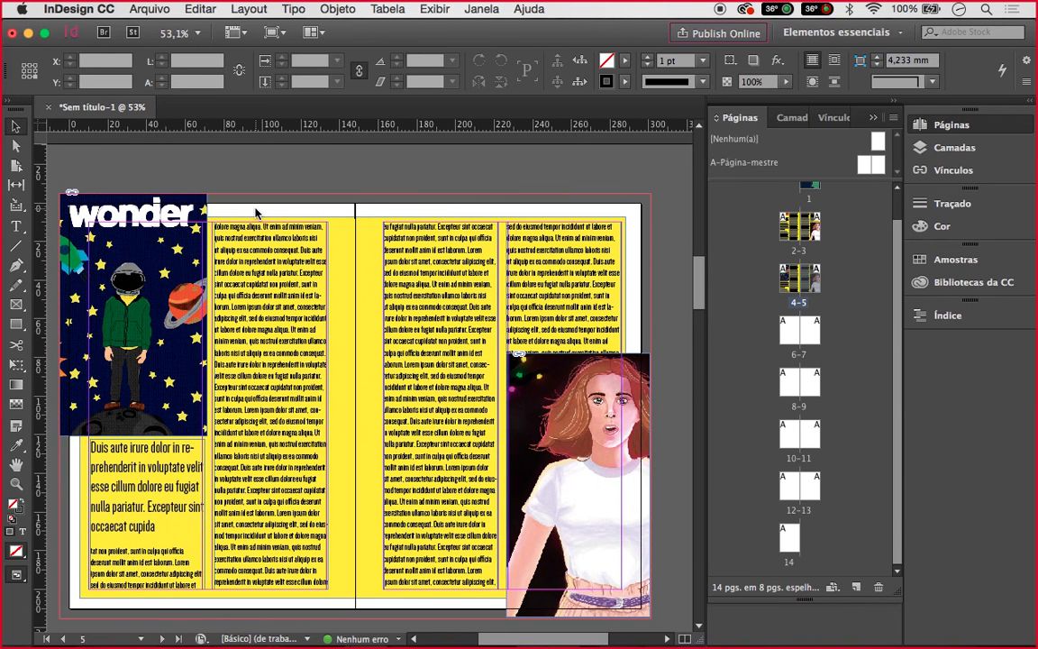
scroll(256, 212, "down", 1)
scroll(255, 212, "right", 1)
left_click(541, 386)
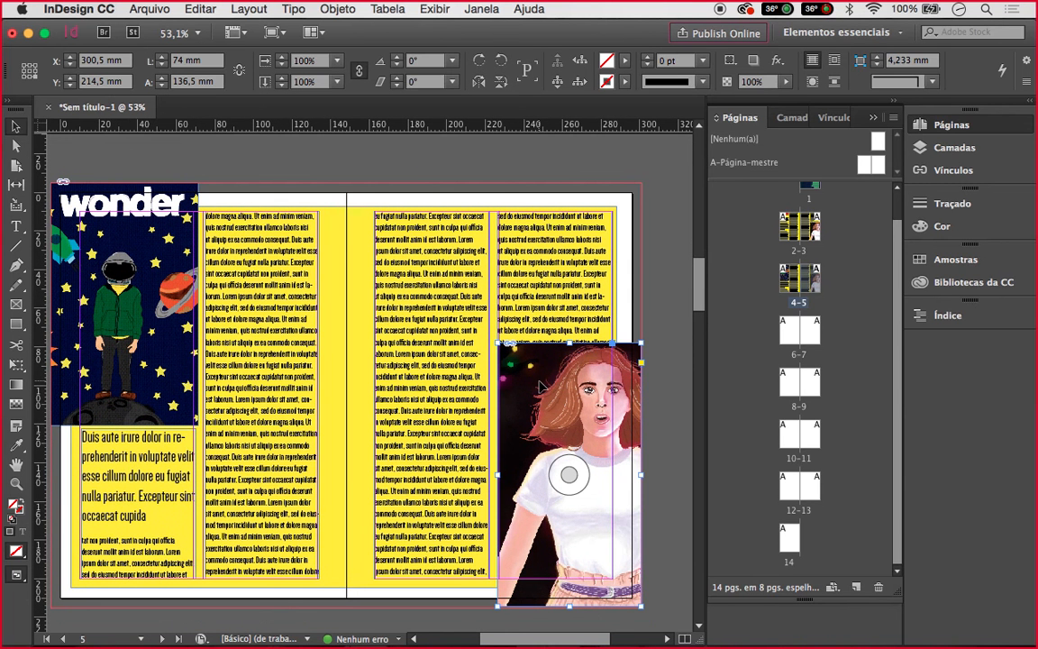
key("Delete")
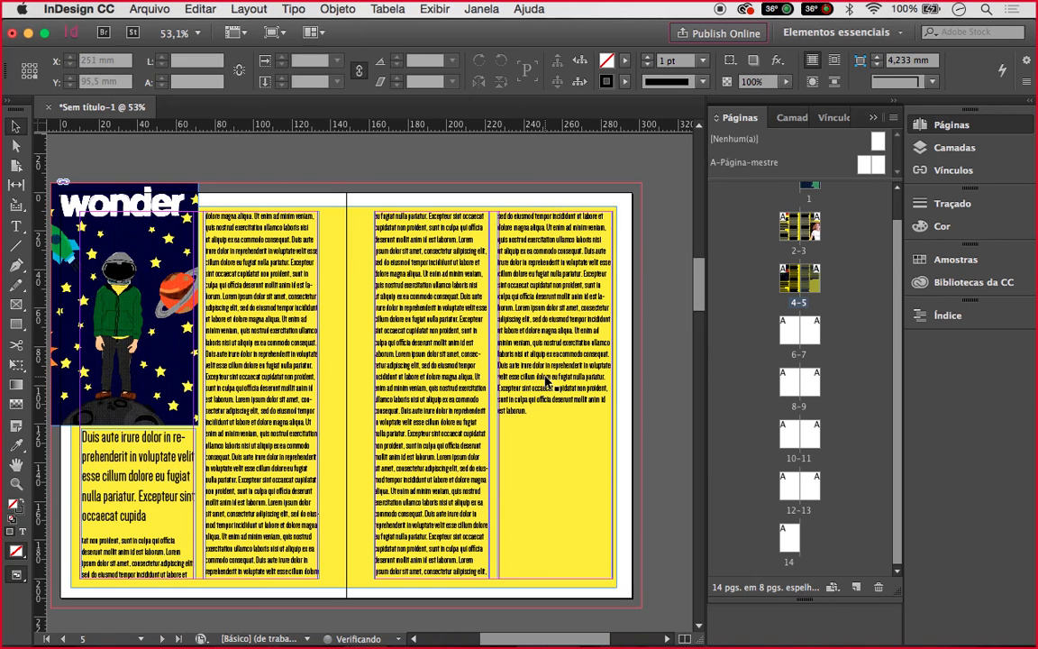
Delete both text columns on page 5 and bring the Finder window forward
left_click(544, 374)
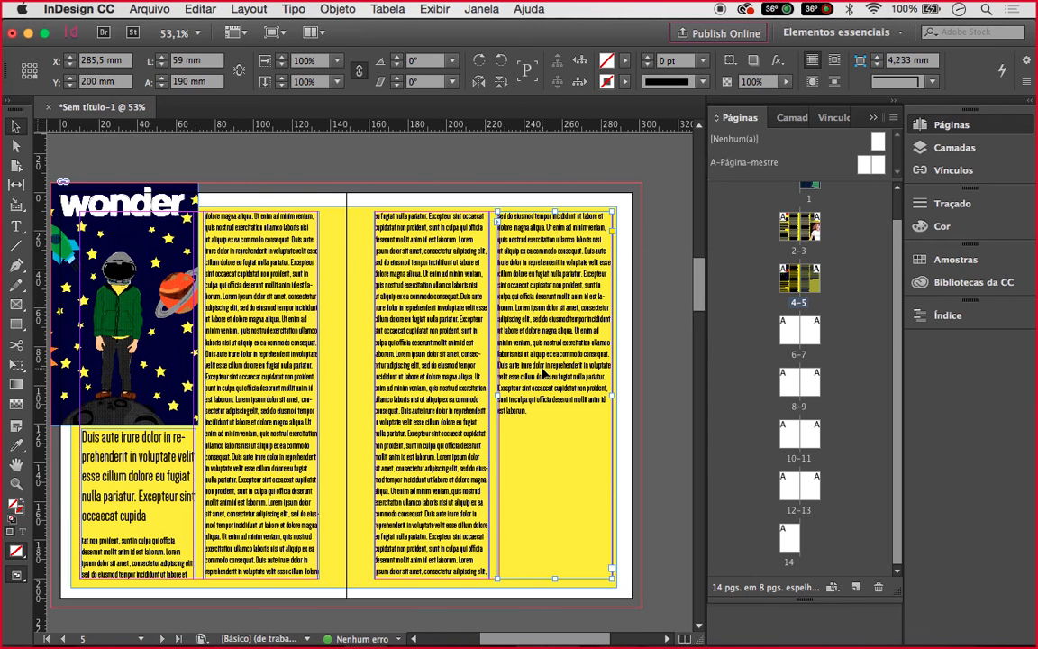
key("Delete")
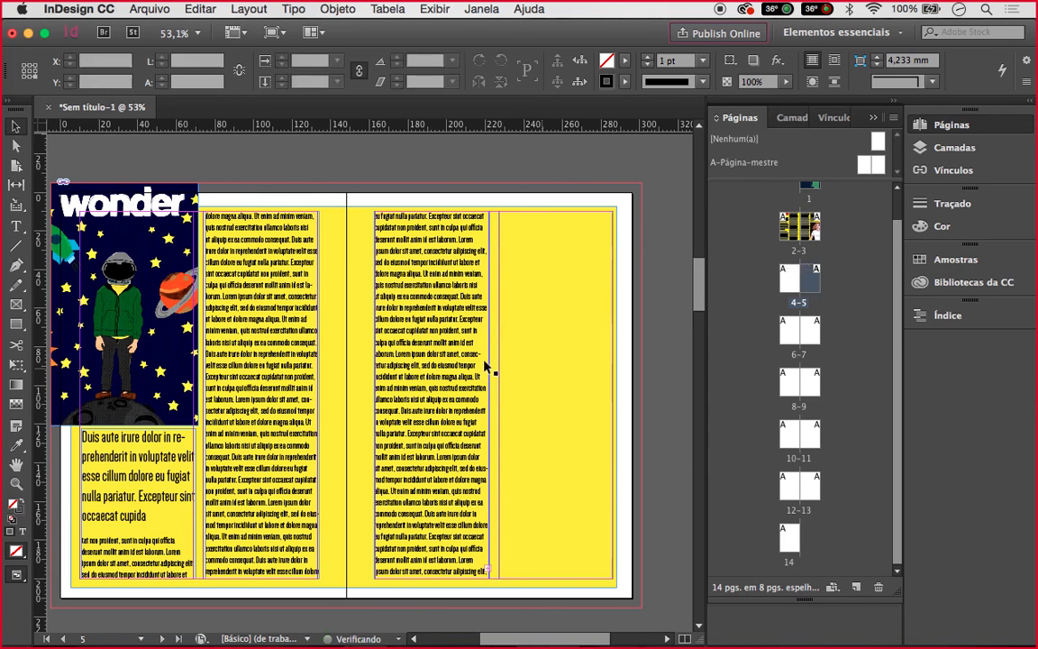
left_click(470, 370)
key("Delete")
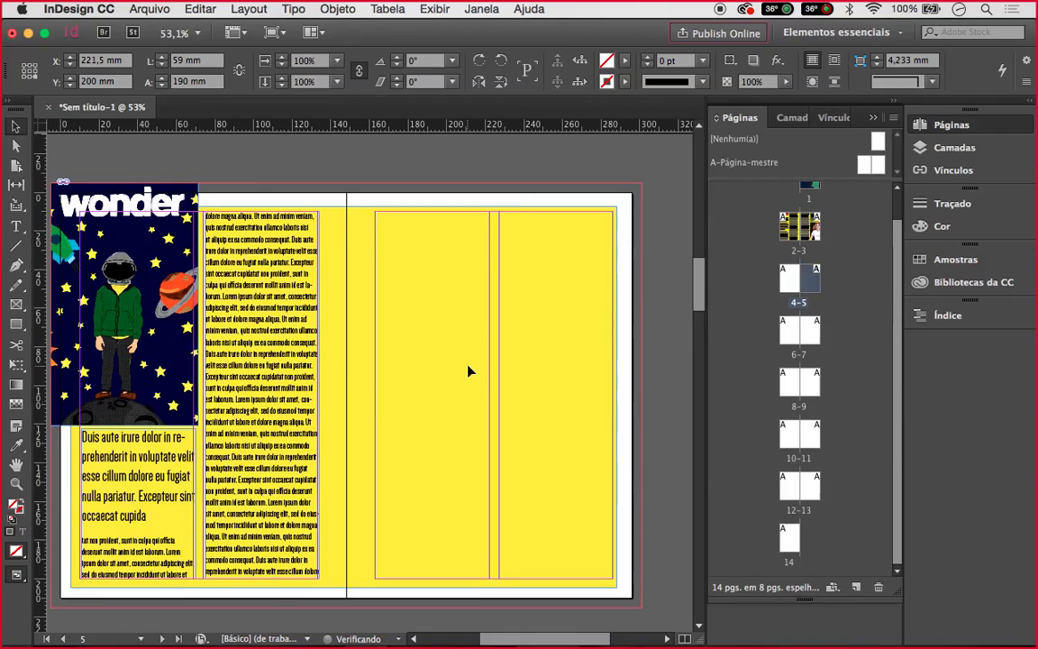
key("ctrl+Up")
left_click(204, 272)
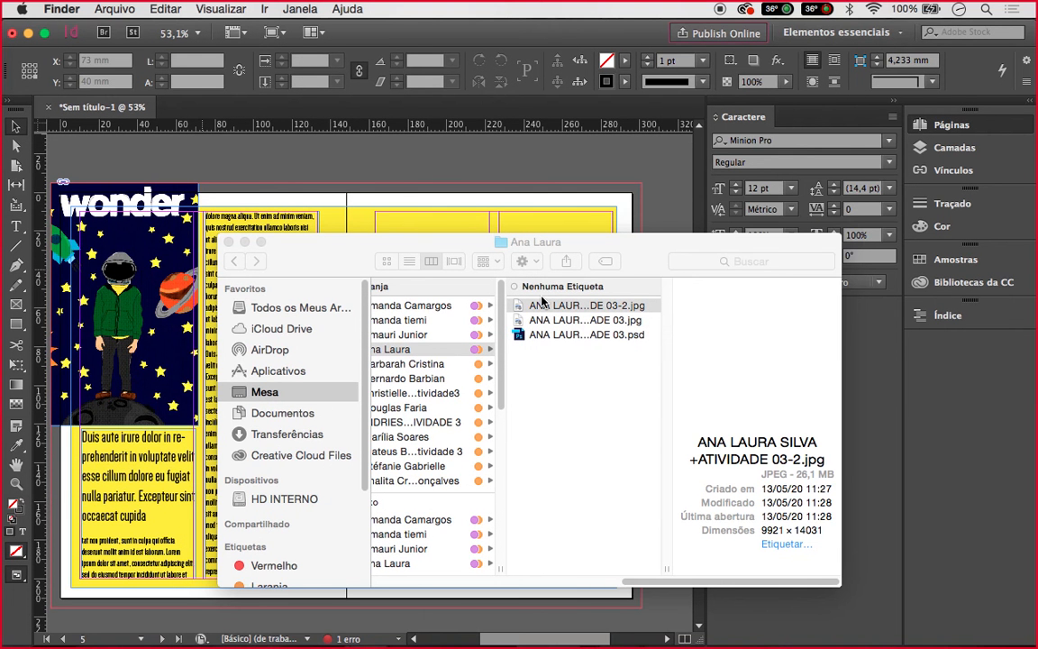
In Finder, open the student's folder and select the Titanic poster JPEG
left_click(542, 303)
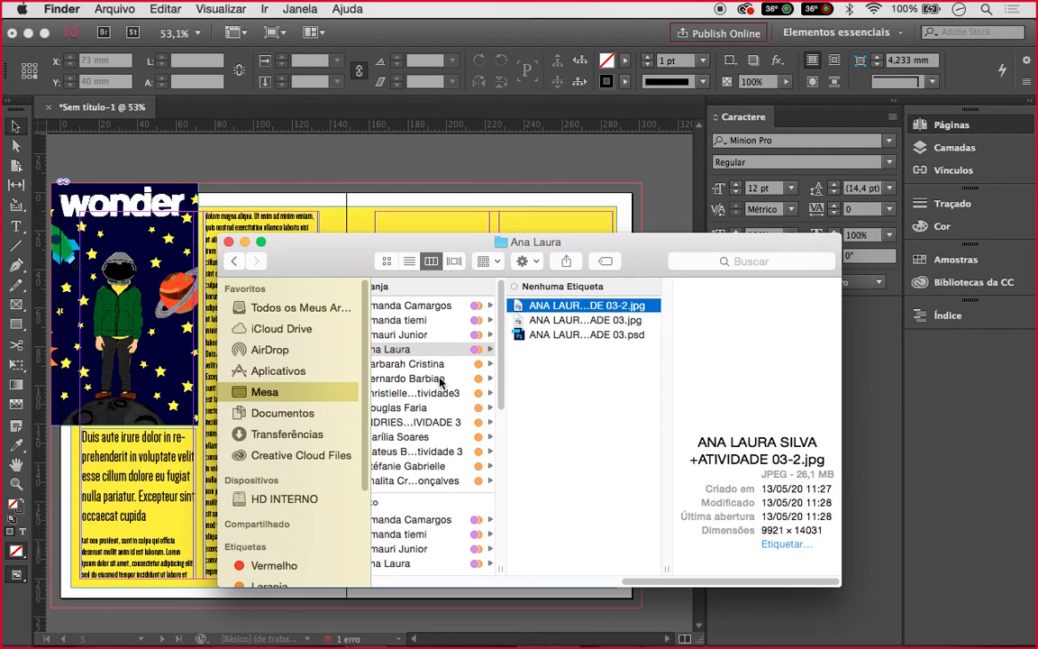
left_click(441, 379)
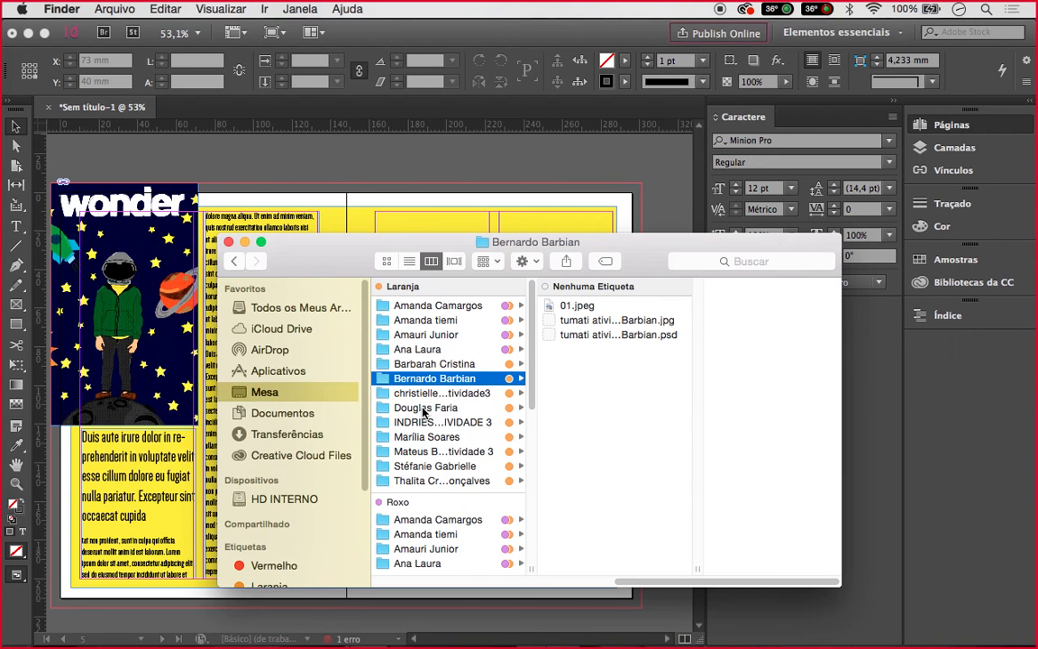
left_click(436, 468)
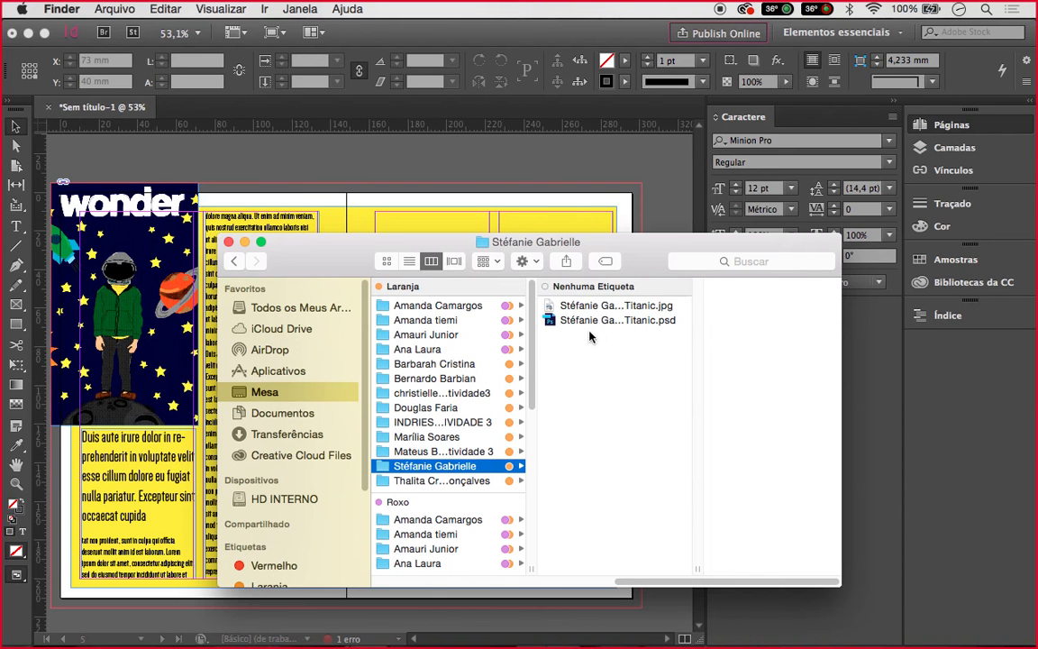
left_click(599, 309)
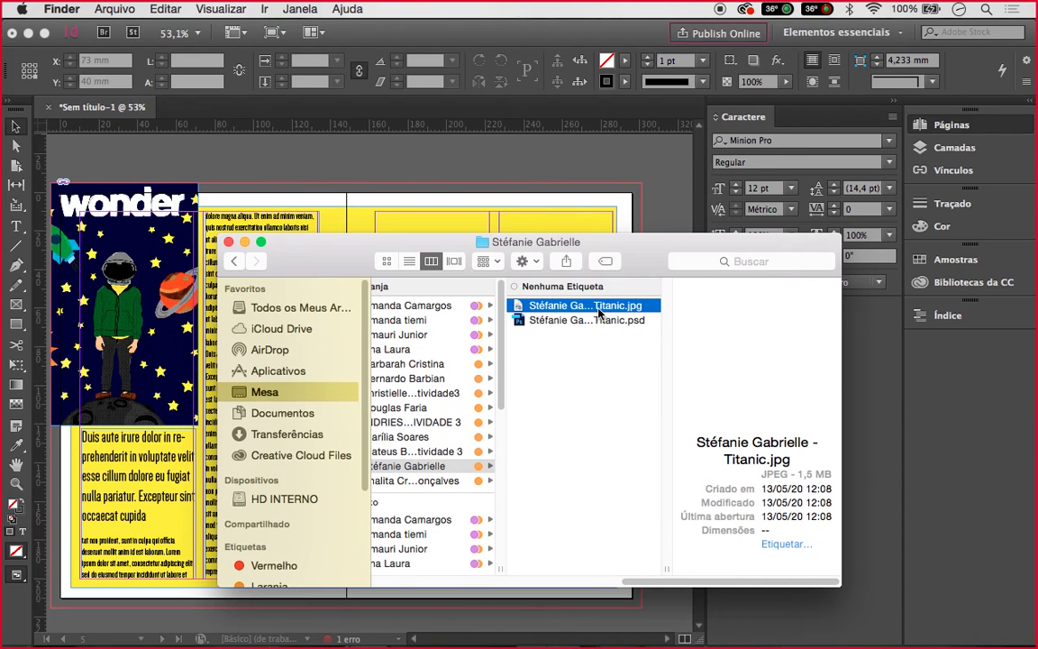
Drag the Titanic poster JPEG onto page 5 of the InDesign layout
left_click_drag(599, 311, 582, 178)
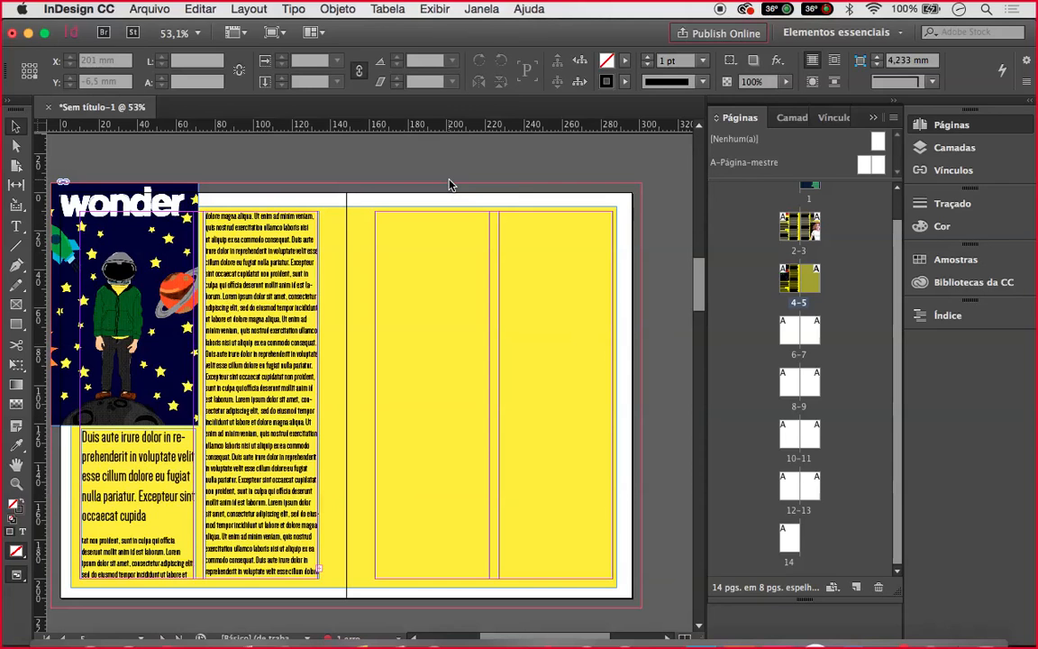
key("ctrl+Up")
left_click(219, 290)
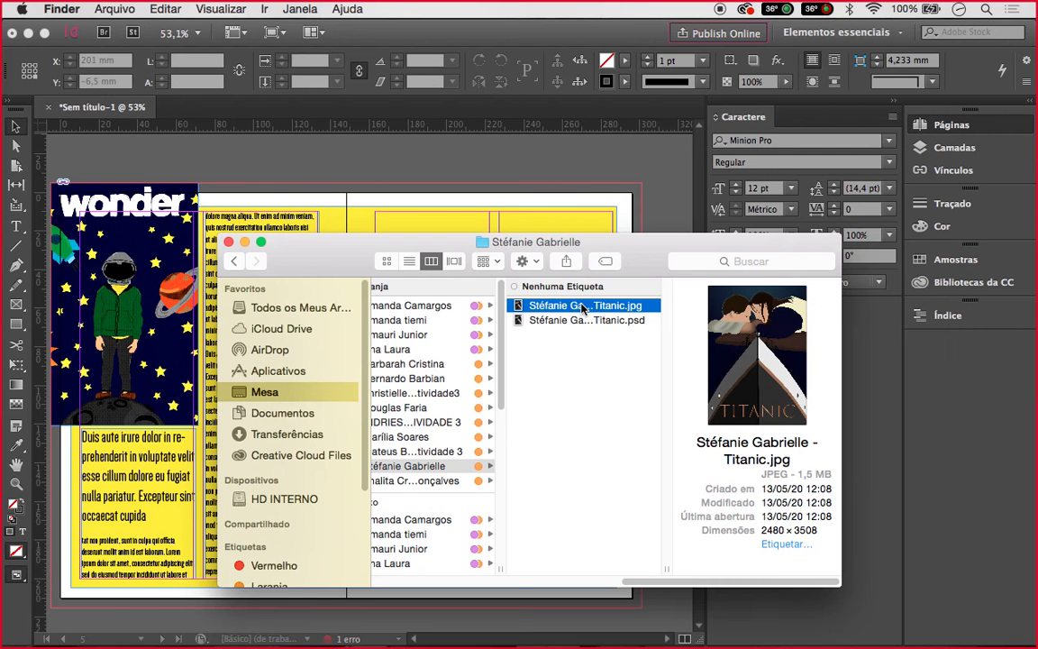
left_click_drag(584, 310, 628, 586)
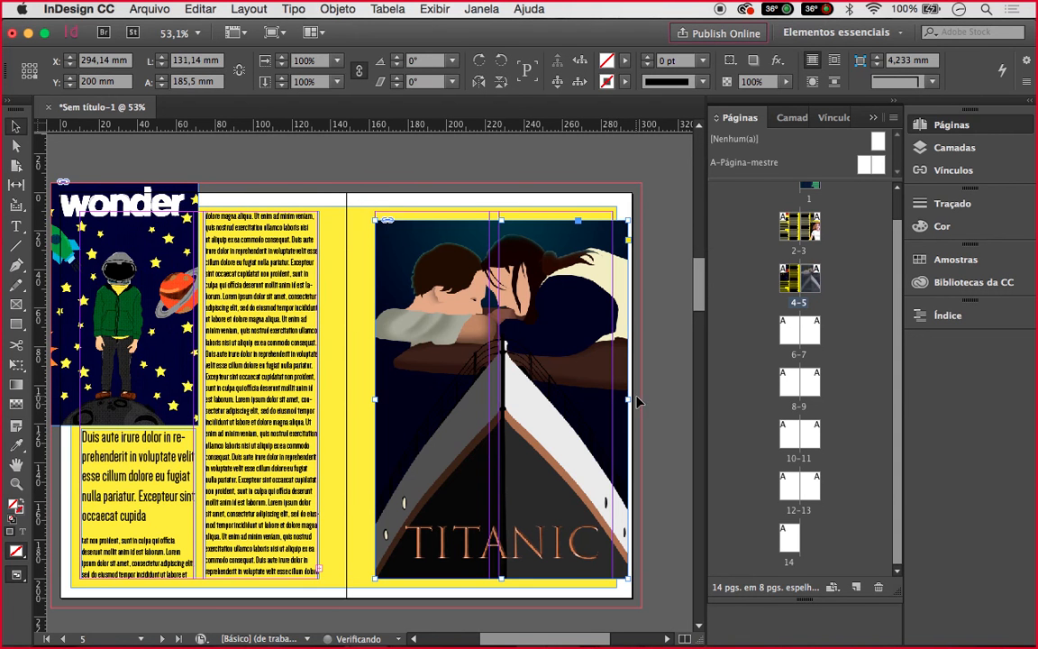
Enlarge the Titanic poster slightly from a corner and nudge it right and down
left_click_drag(628, 224, 652, 210)
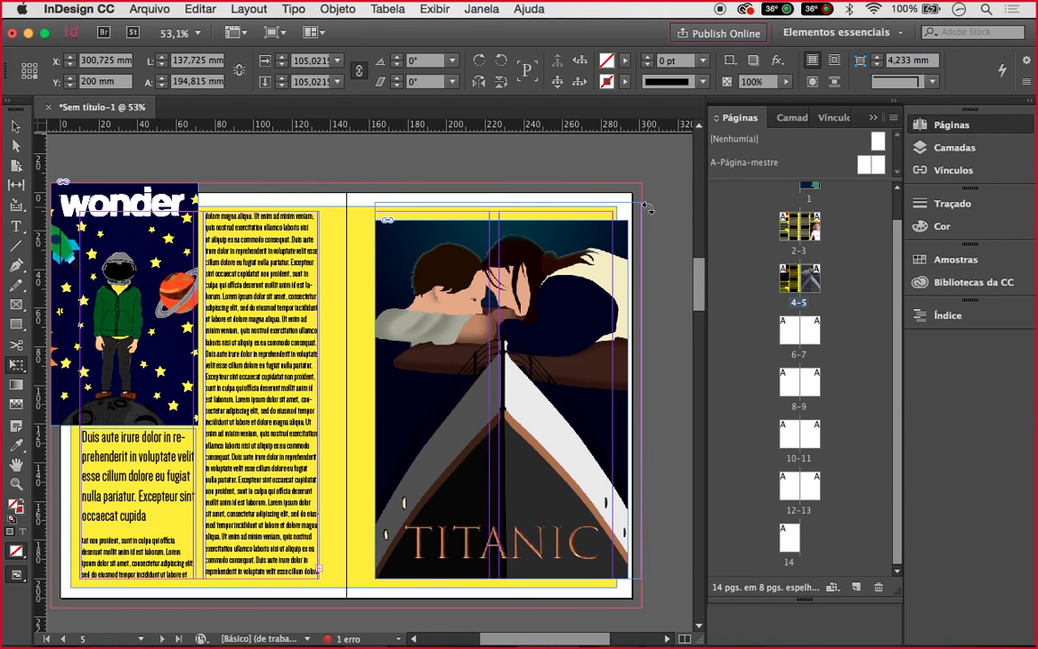
left_click(591, 302)
left_click_drag(591, 301, 590, 315)
Trim the poster's bottom edge to 190 mm tall and reposition it on page 5
left_click(508, 588)
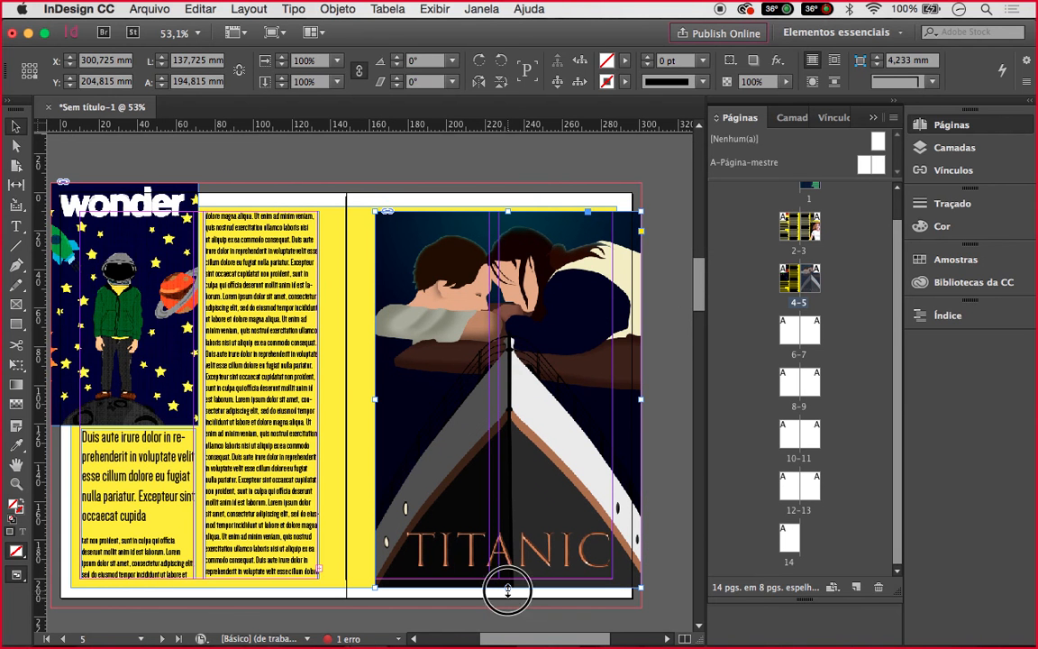
left_click_drag(507, 591, 508, 582)
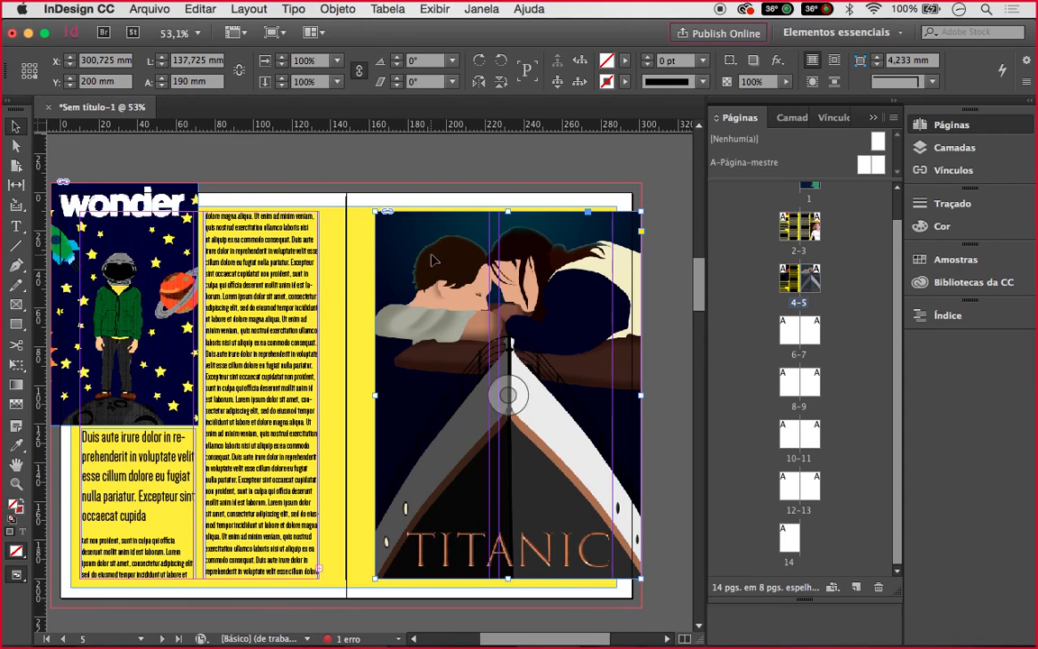
left_click_drag(527, 255, 527, 254)
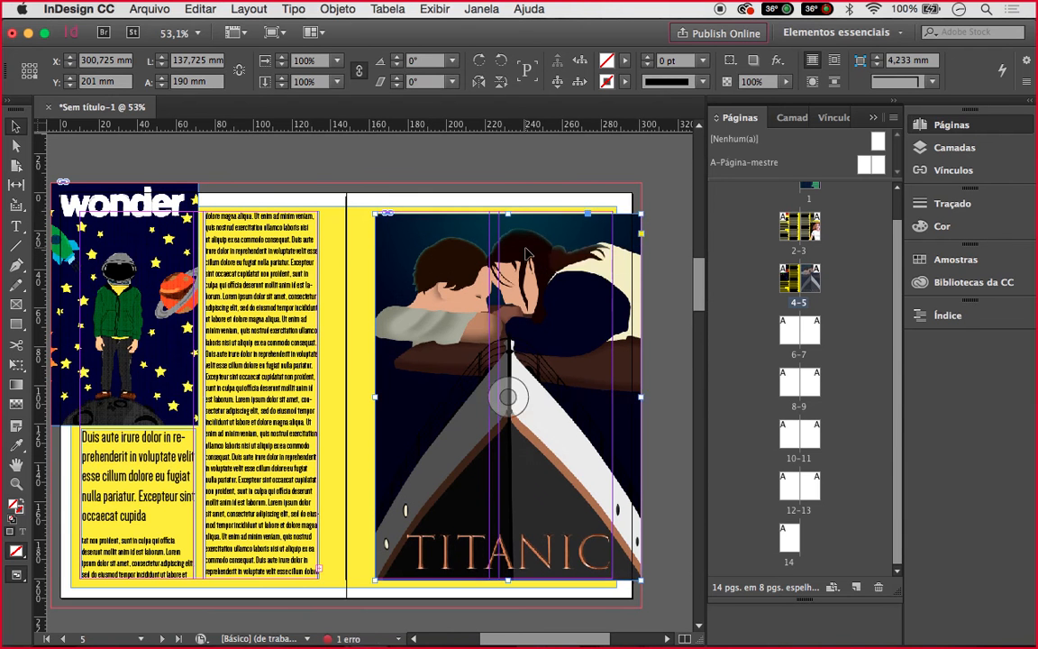
Start a Save As for the document, then cancel it
key("super+s")
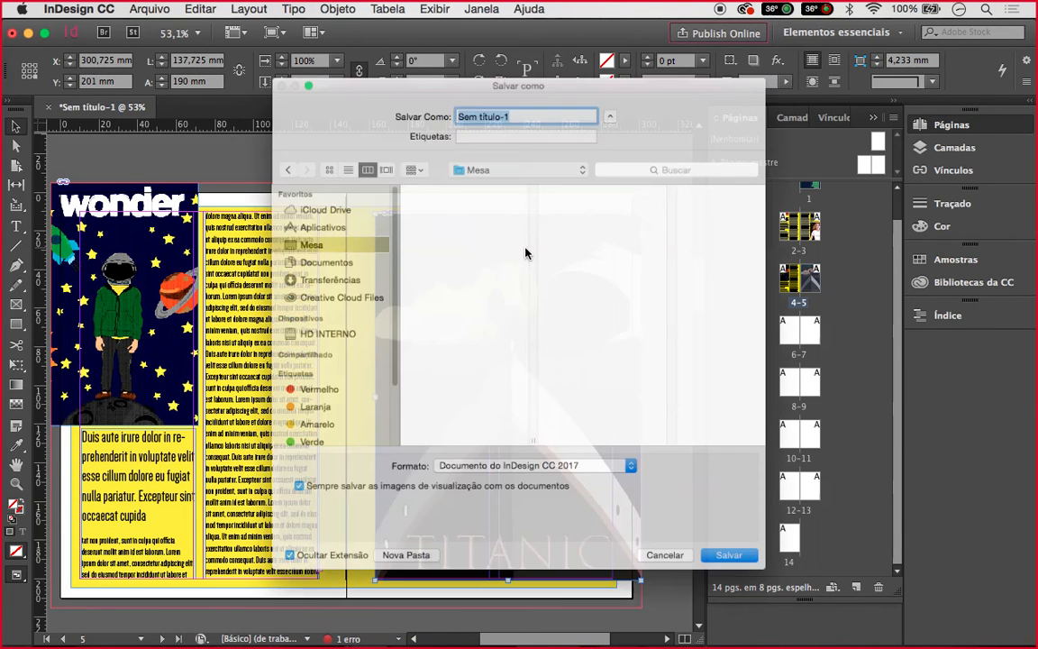
type("W")
key("Escape")
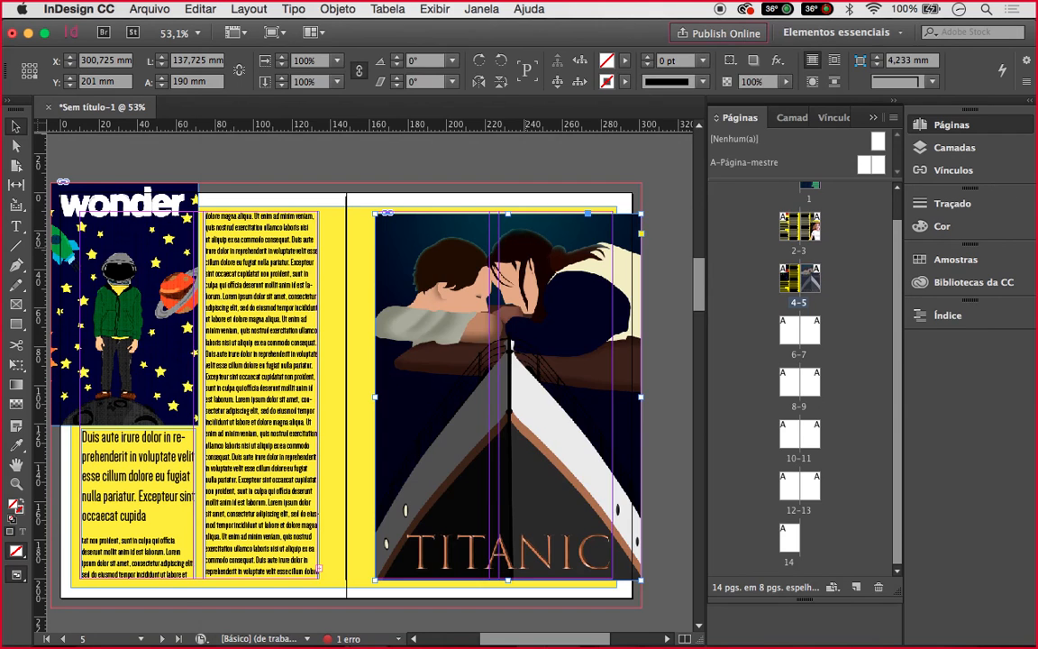
View the spreads in Presentation mode, browsing neighbours and returning to the Wonder and Titanic spread
key("shift+w")
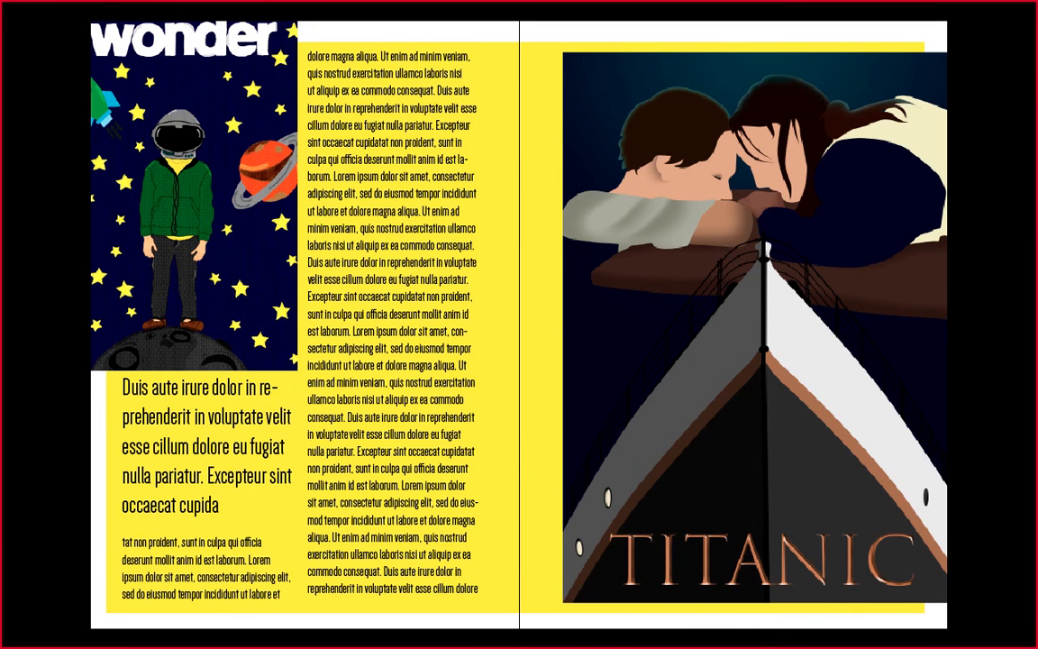
key("Right")
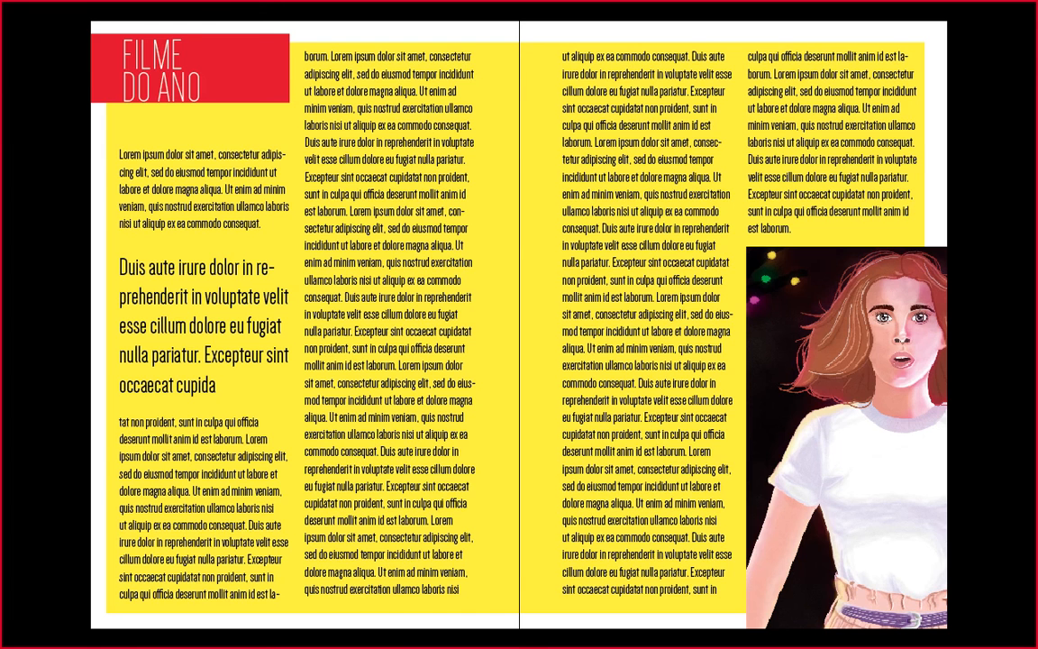
key("Left")
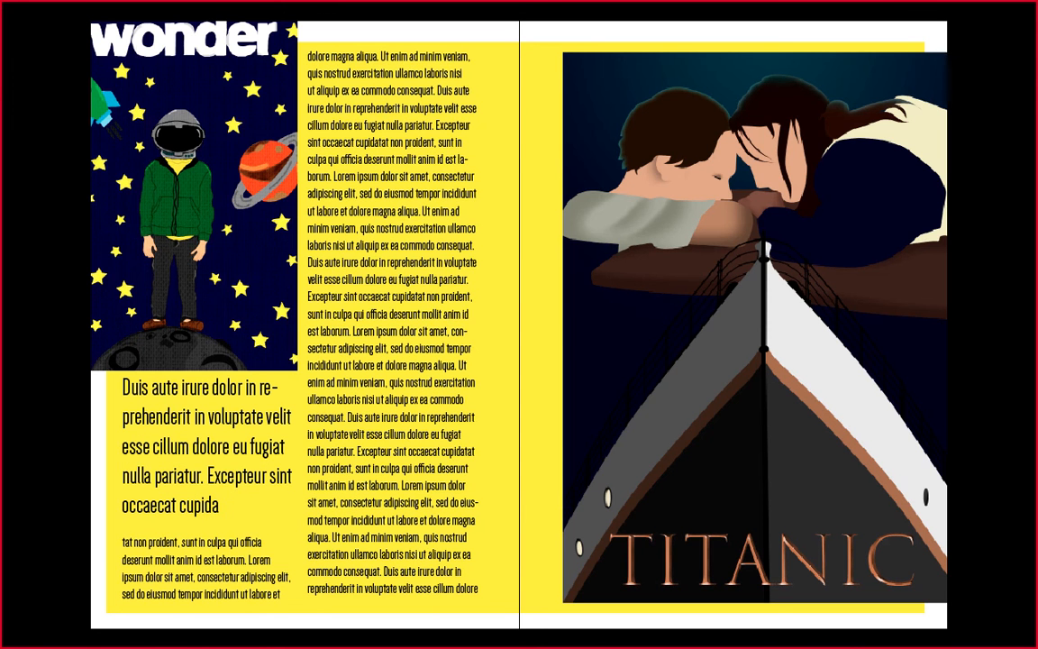
key("Left")
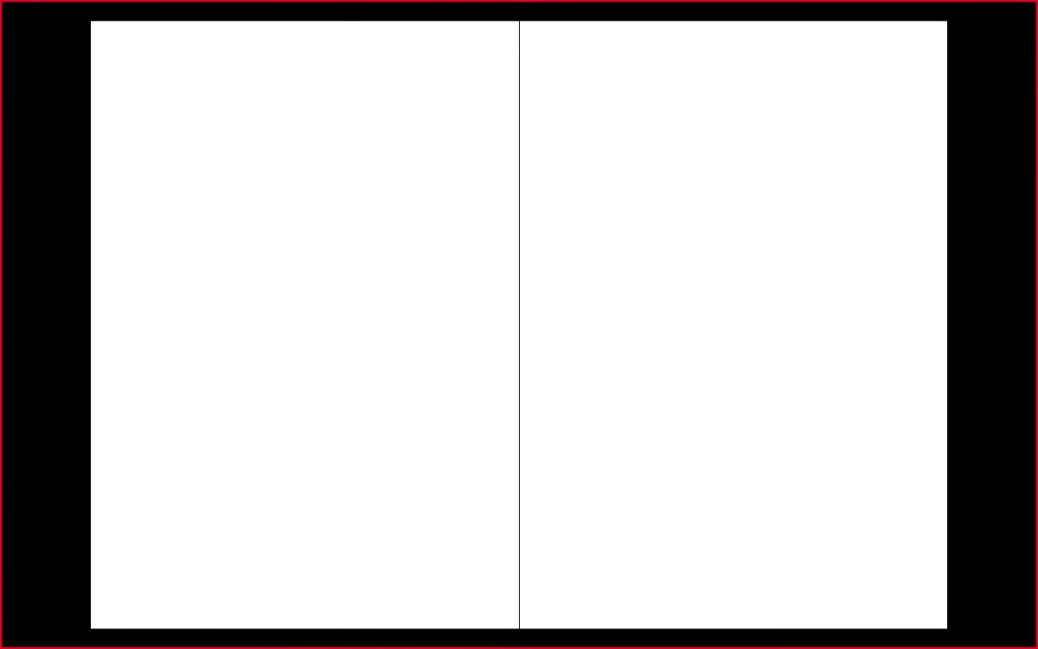
key("Right")
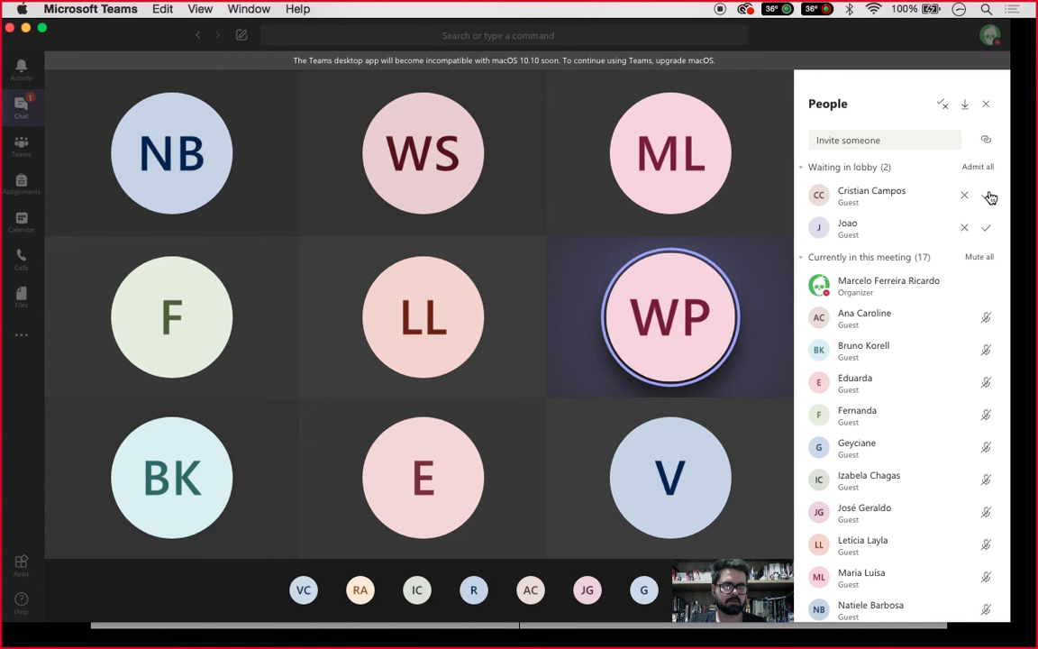
Admit all waiting guests into the Teams meeting, then return to the InDesign presentation
left_click(988, 195)
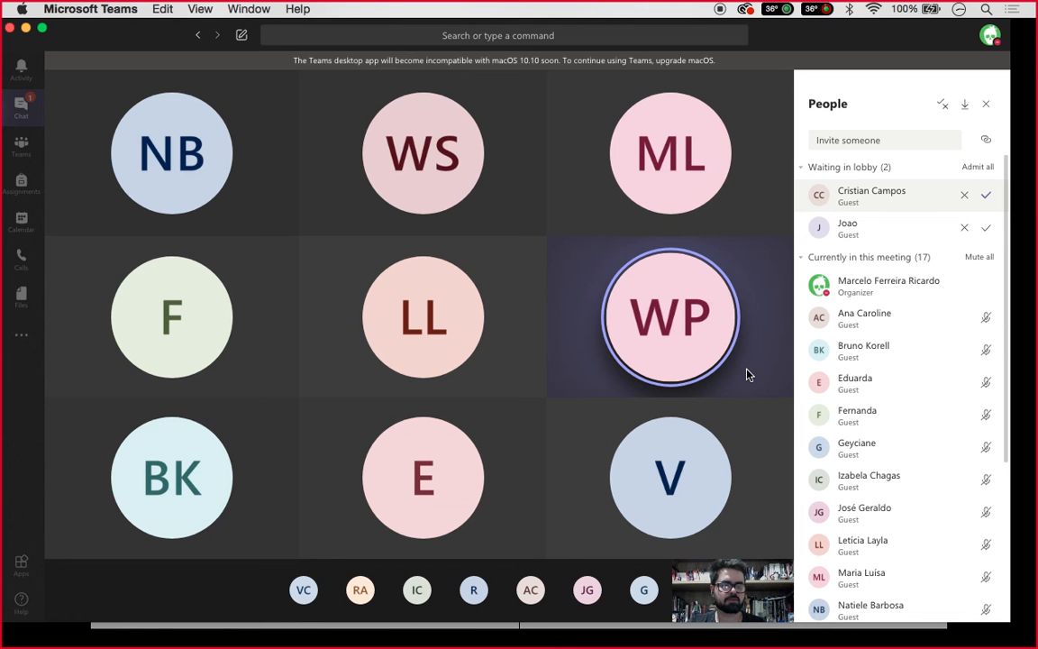
left_click(979, 169)
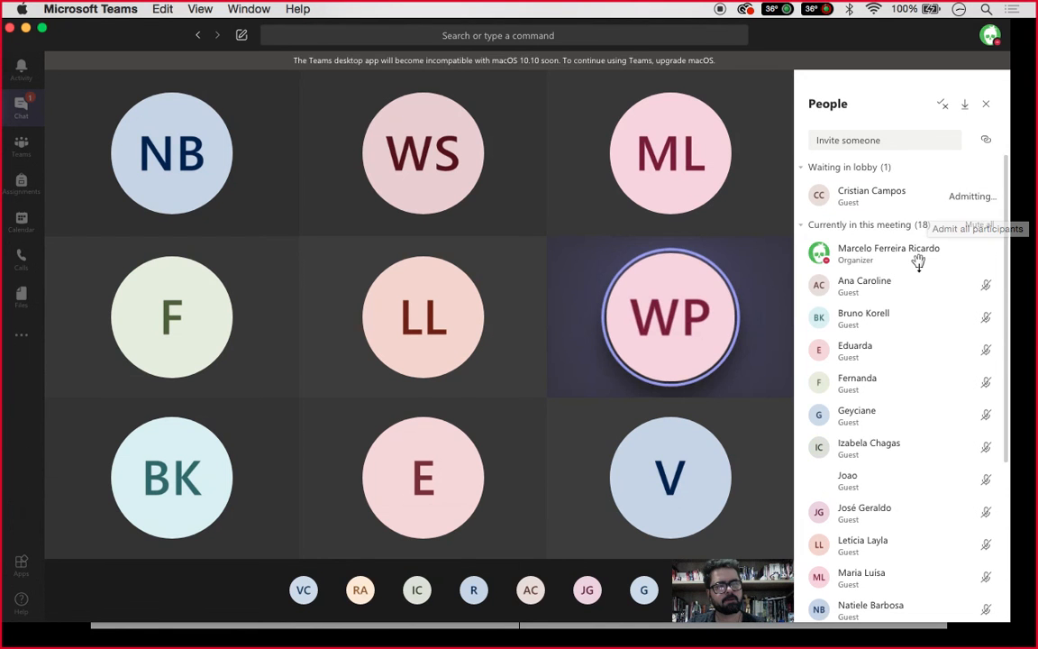
key("ctrl+Up")
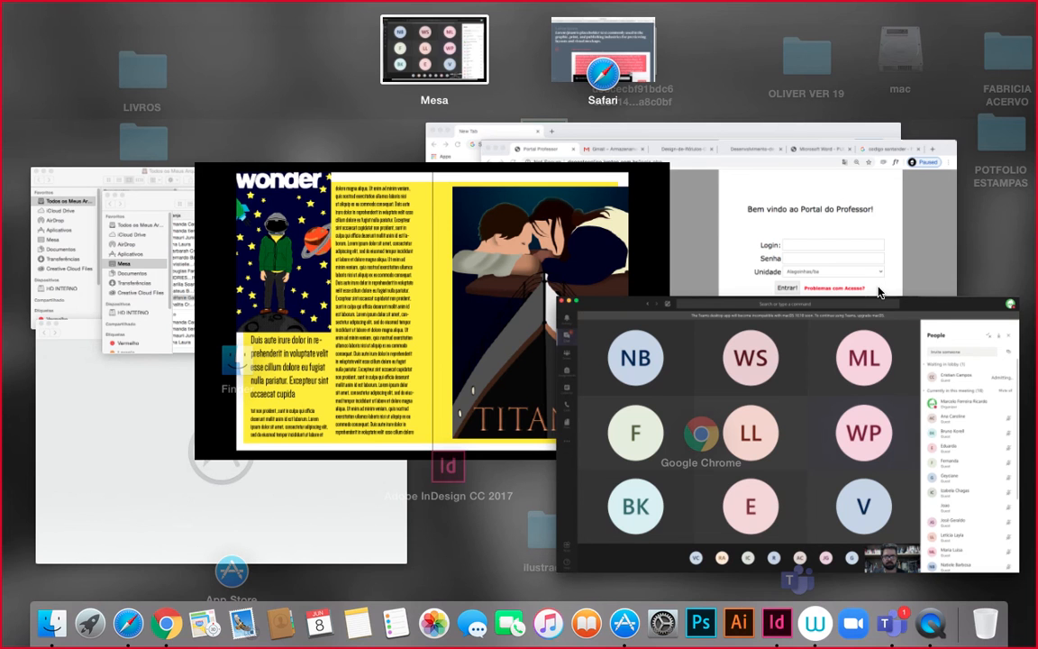
left_click(489, 302)
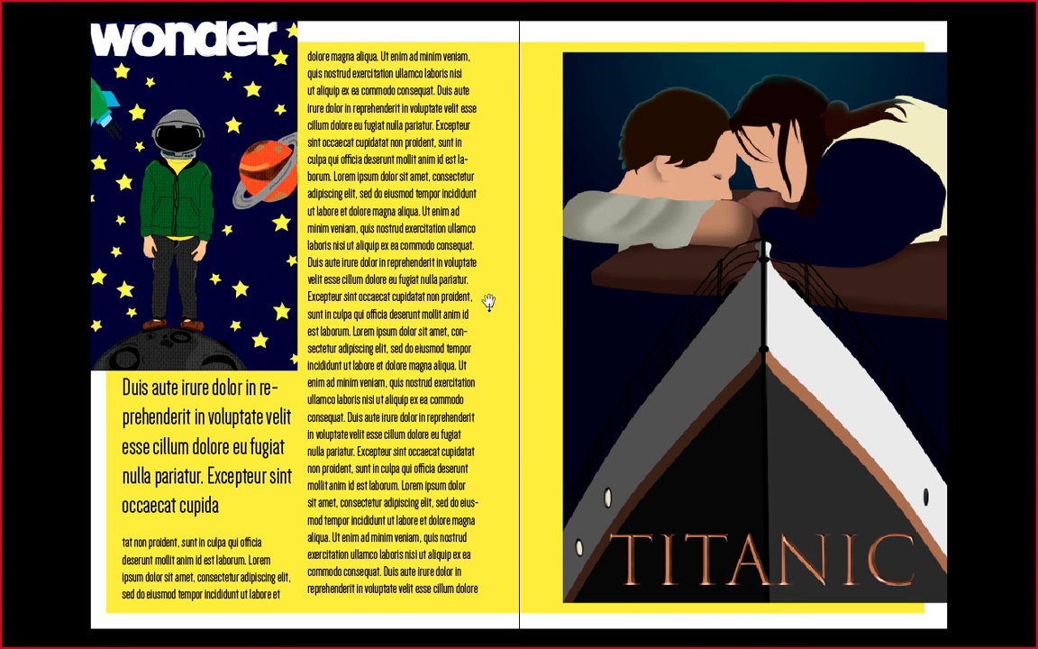